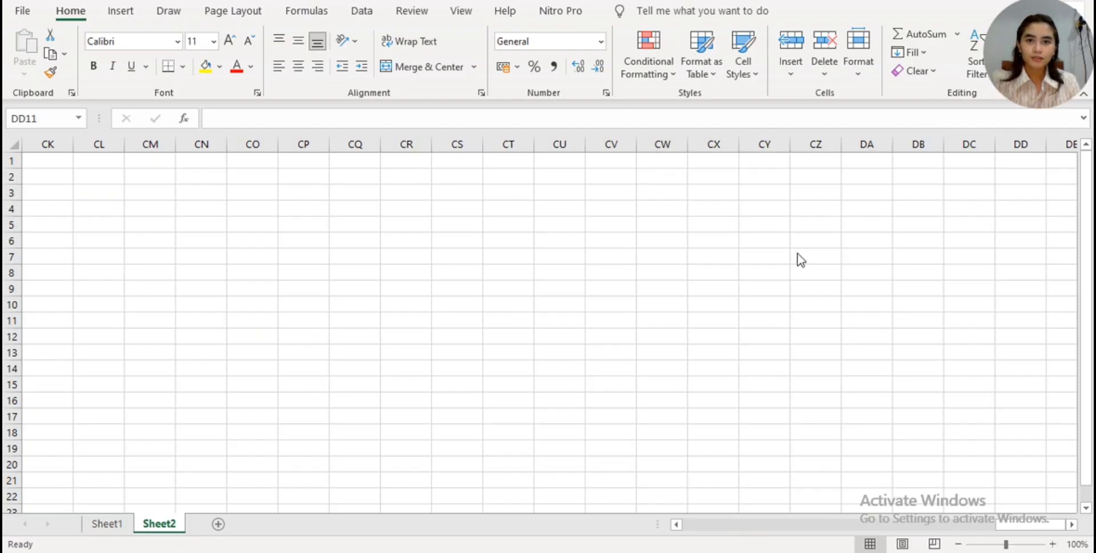
- Open Sheet1 and review the account names in the AKUN column and their codes in the COA column
{"action": "left_click", "coordinate": [115, 530]}
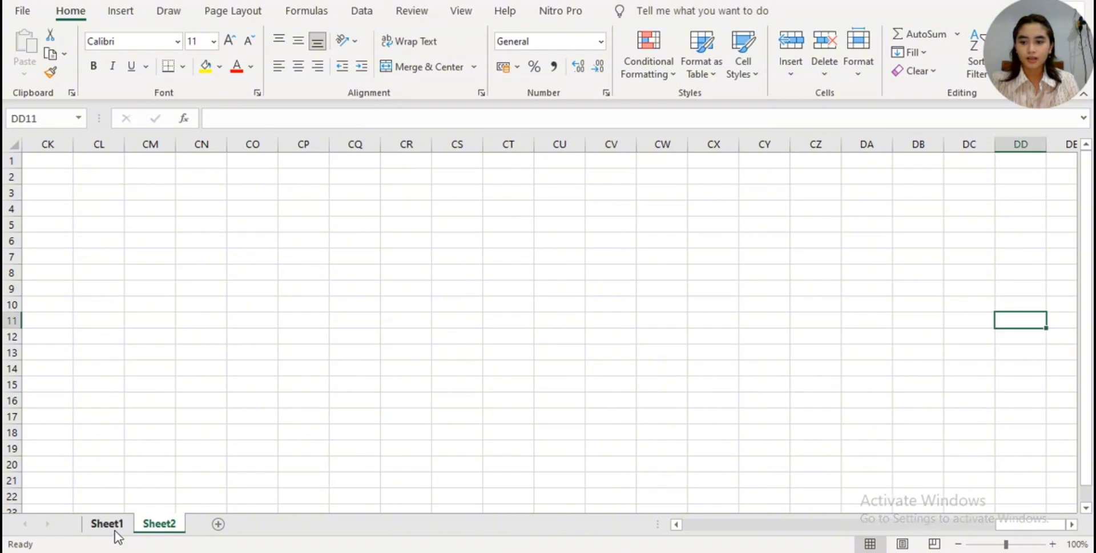
{"action": "left_click", "coordinate": [117, 525]}
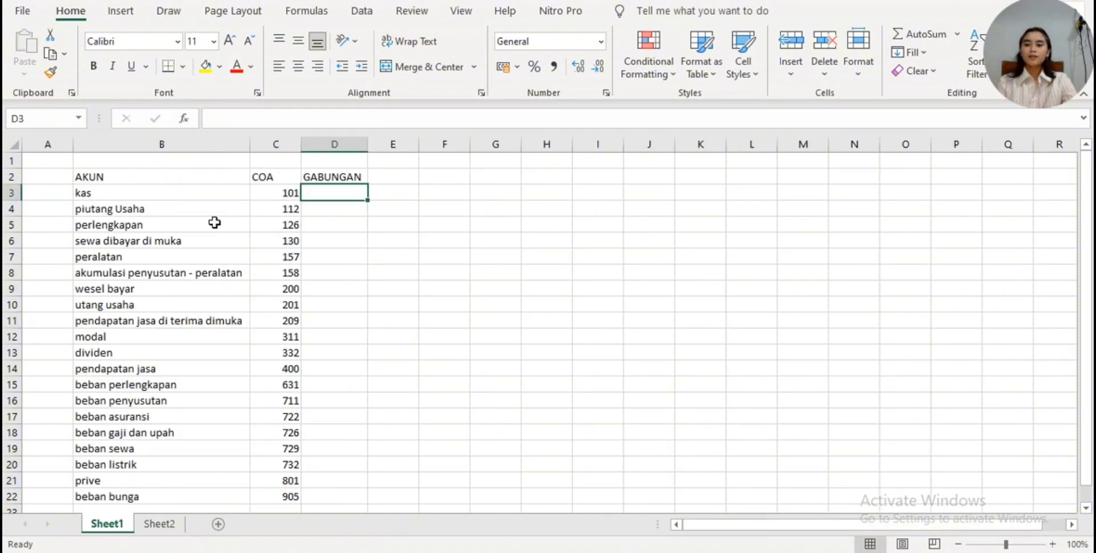
{"action": "scroll", "coordinate": [251, 292], "scroll_direction": "down", "scroll_amount": 2}
{"action": "scroll", "coordinate": [255, 285], "scroll_direction": "up", "scroll_amount": 2}
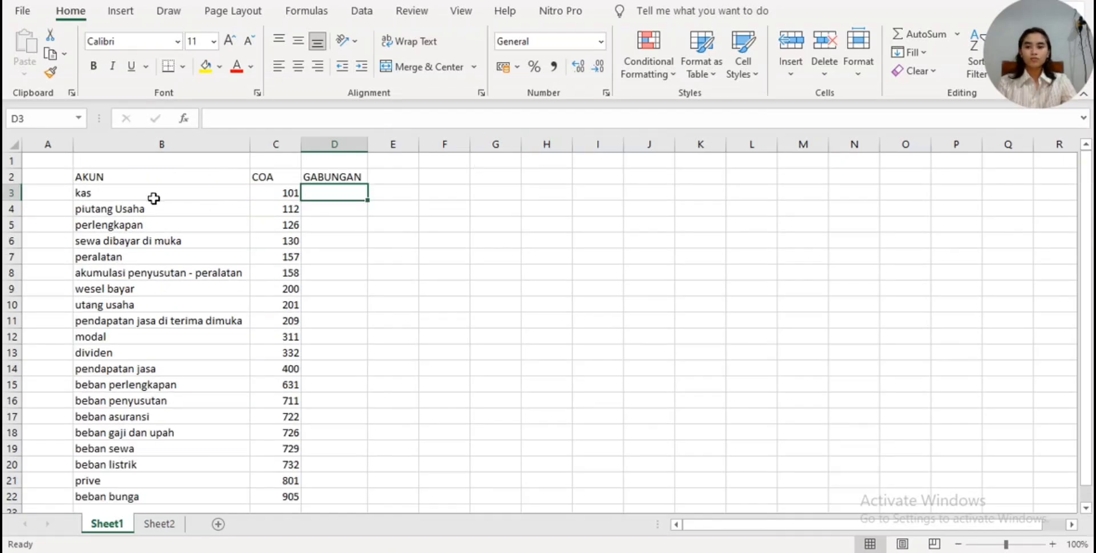
{"action": "left_click", "coordinate": [258, 178]}
{"action": "key", "text": "ctrl+space"}
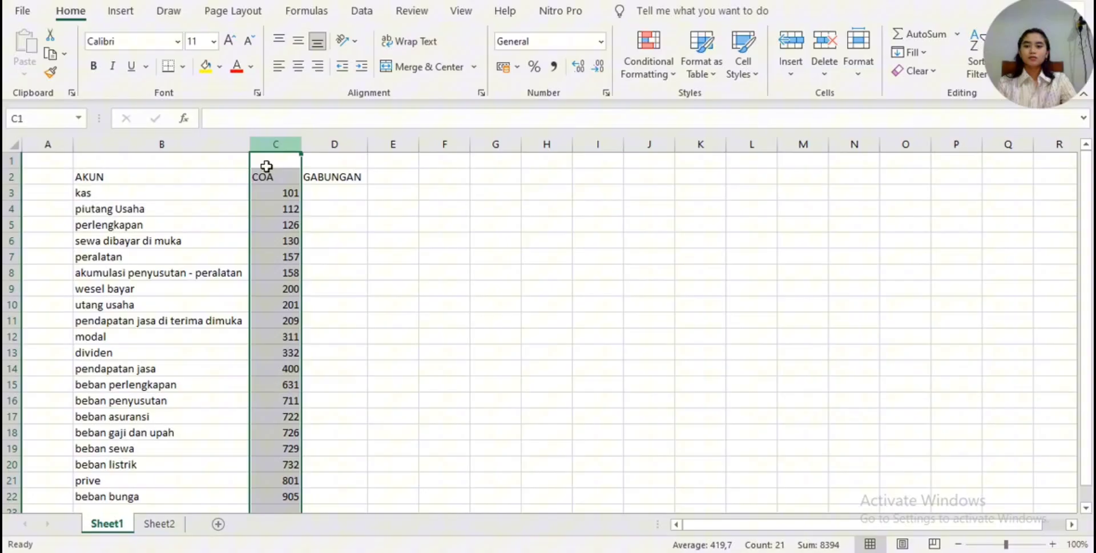
{"action": "left_click", "coordinate": [359, 254]}
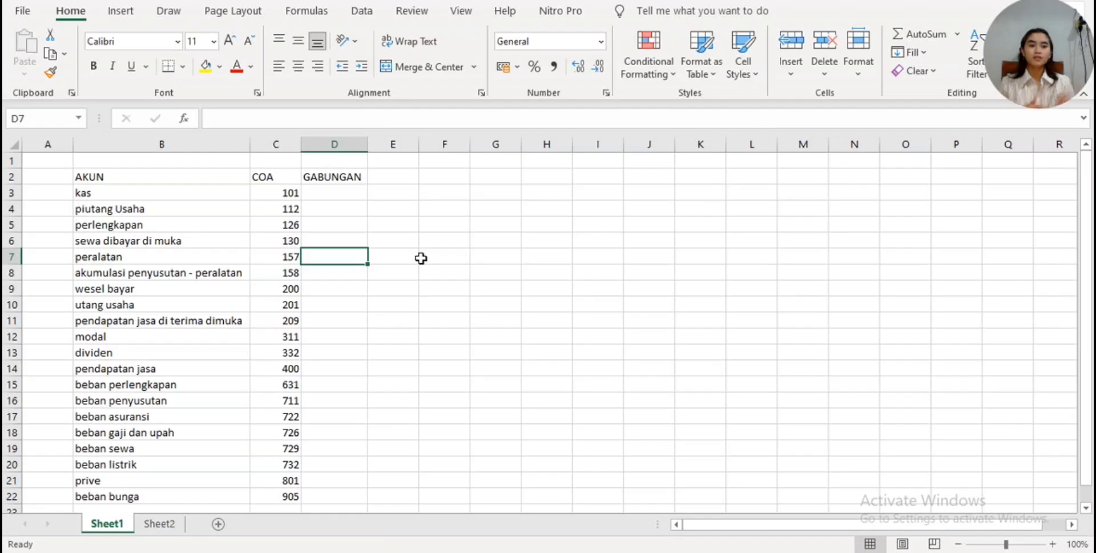
{"action": "left_click", "coordinate": [222, 146]}
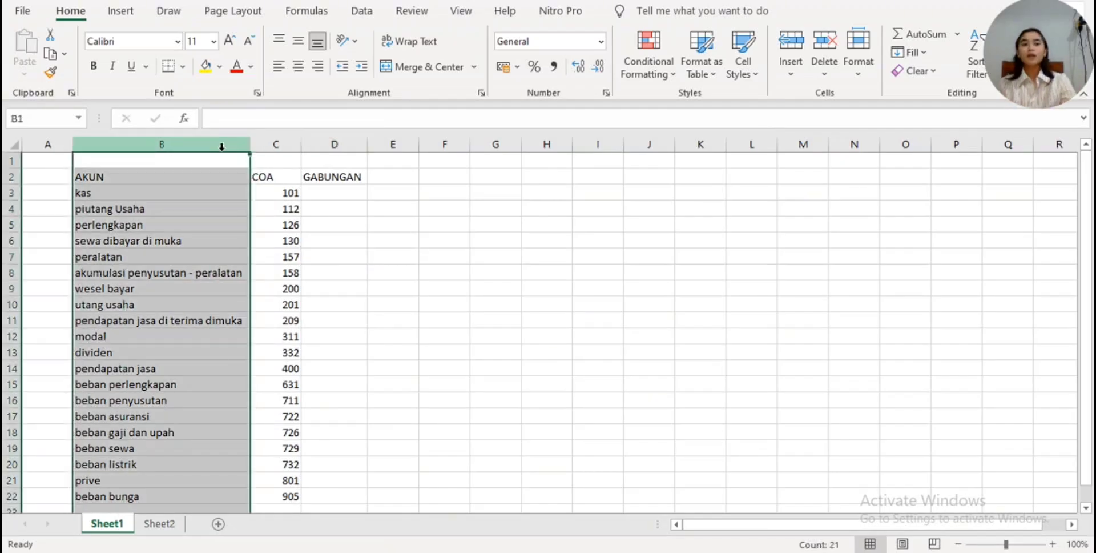
{"action": "left_click", "coordinate": [273, 144]}
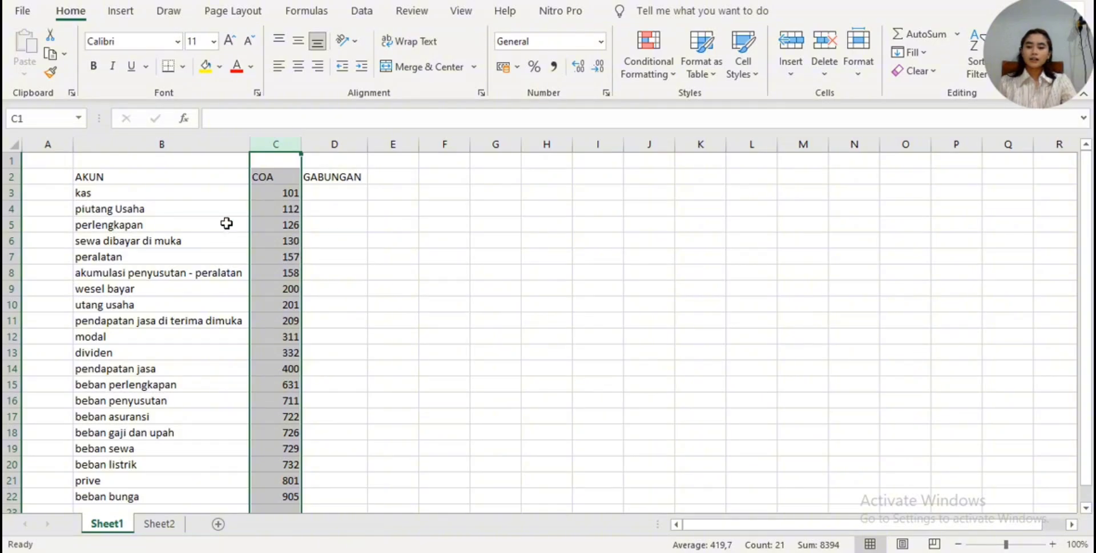
{"action": "scroll", "coordinate": [225, 223], "scroll_direction": "down", "scroll_amount": 1}
{"action": "scroll", "coordinate": [234, 224], "scroll_direction": "up", "scroll_amount": 1}
{"action": "left_click", "coordinate": [378, 227]}
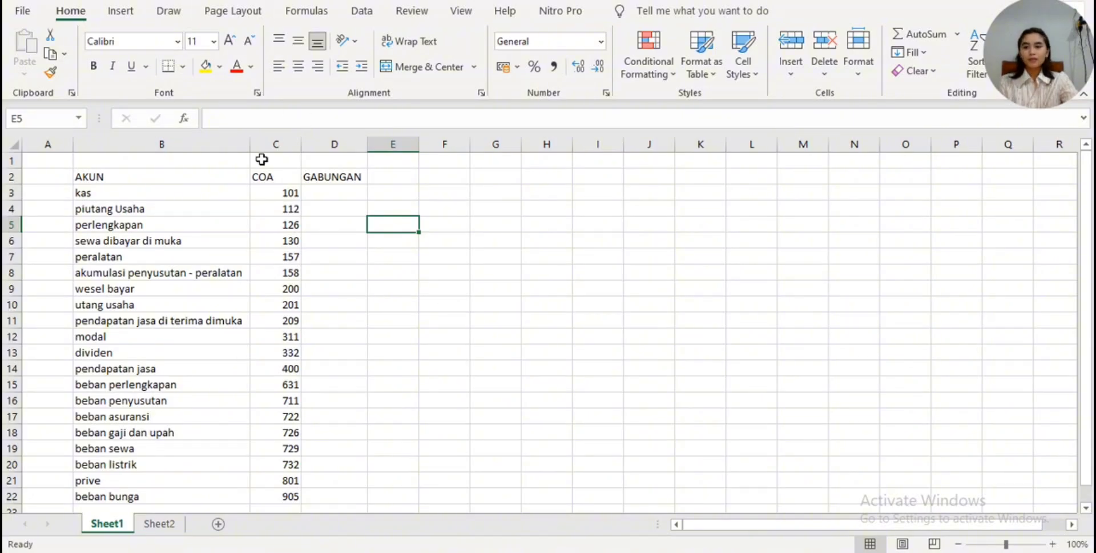
- Examine how the AKUN and COA headings and their first entries pair up beside the GABUNGAN column
{"action": "left_click", "coordinate": [166, 180]}
{"action": "left_click", "coordinate": [277, 178]}
{"action": "left_click", "coordinate": [207, 188]}
{"action": "left_click", "coordinate": [262, 177]}
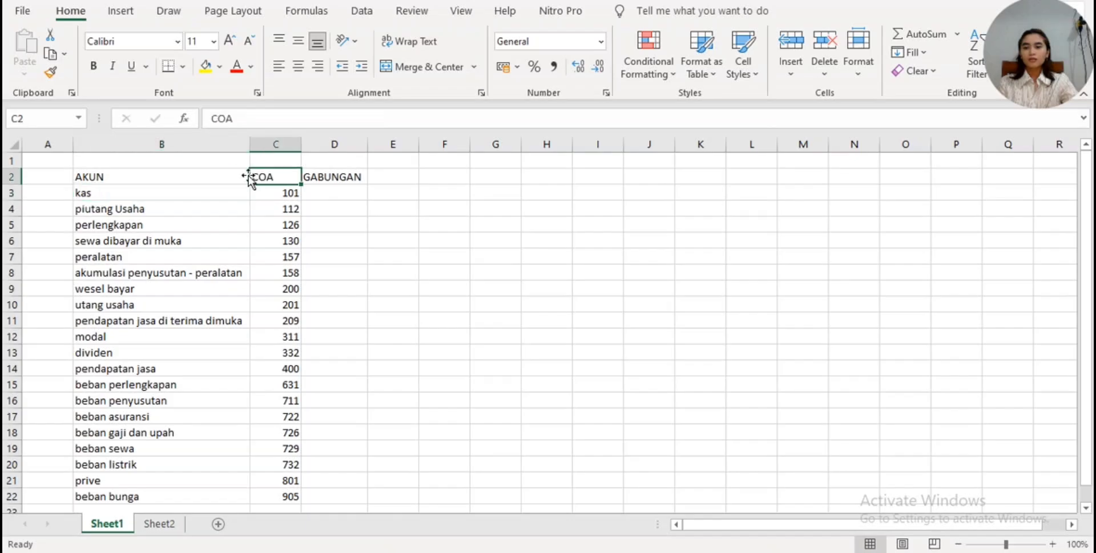
{"action": "left_click", "coordinate": [229, 174]}
{"action": "left_click", "coordinate": [282, 178]}
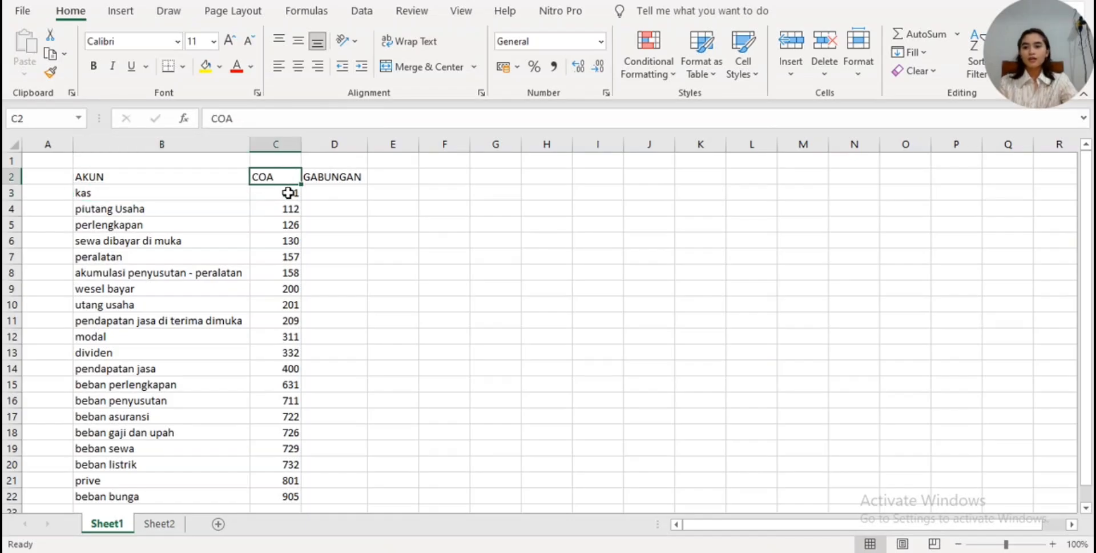
{"action": "left_click", "coordinate": [349, 193]}
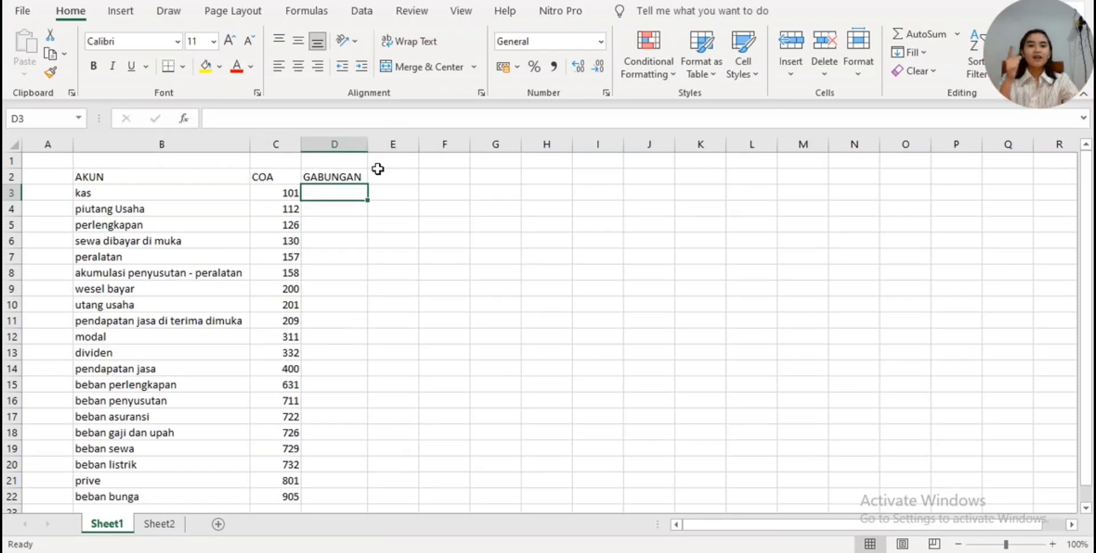
{"action": "left_click", "coordinate": [297, 193]}
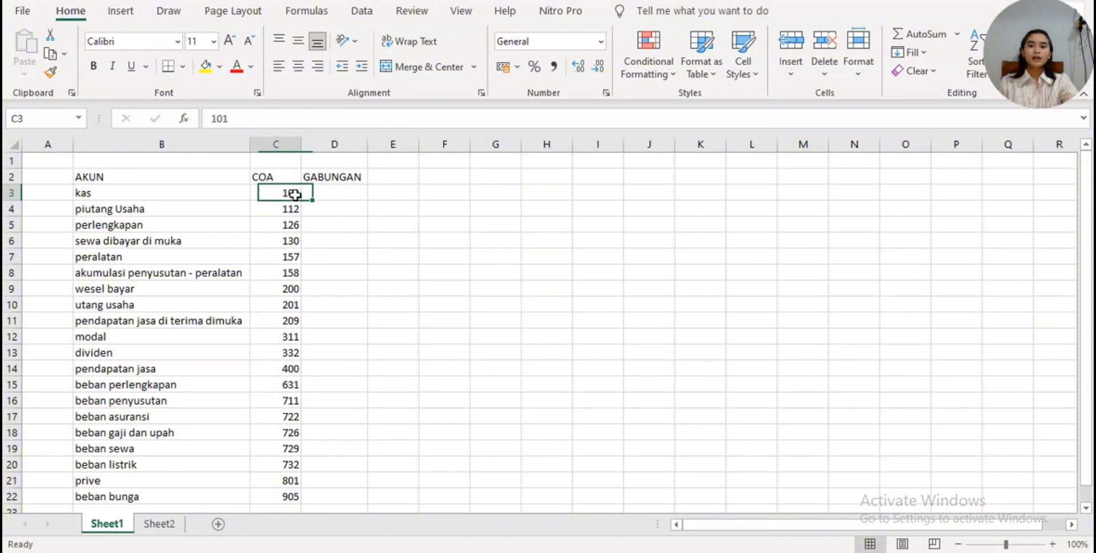
{"action": "left_click", "coordinate": [203, 207]}
{"action": "left_click", "coordinate": [292, 195]}
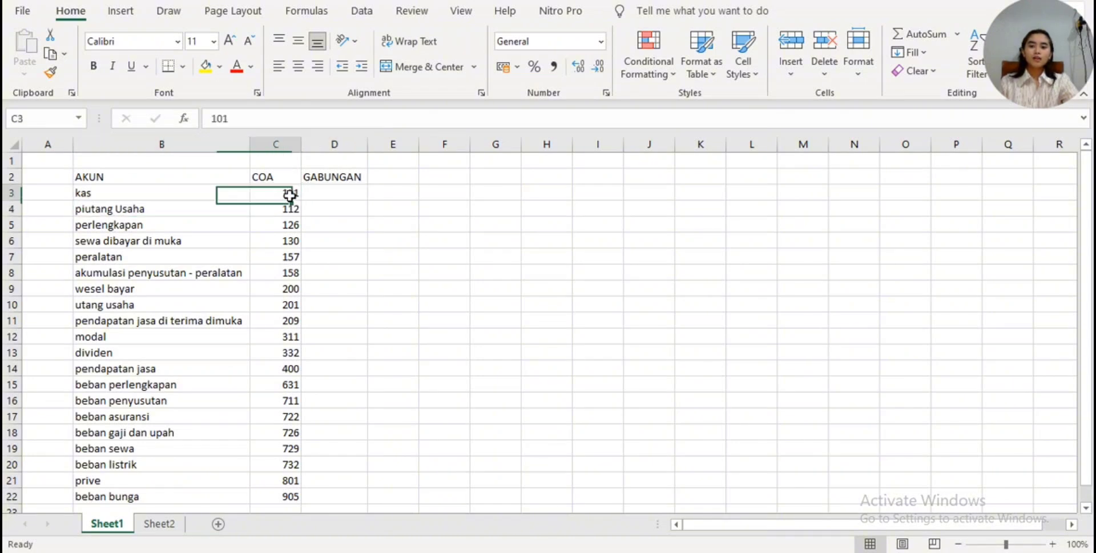
{"action": "left_click", "coordinate": [181, 204]}
- Enter the combined code and account name "101 kas" manually in GABUNGAN cell D3
{"action": "left_click", "coordinate": [343, 191]}
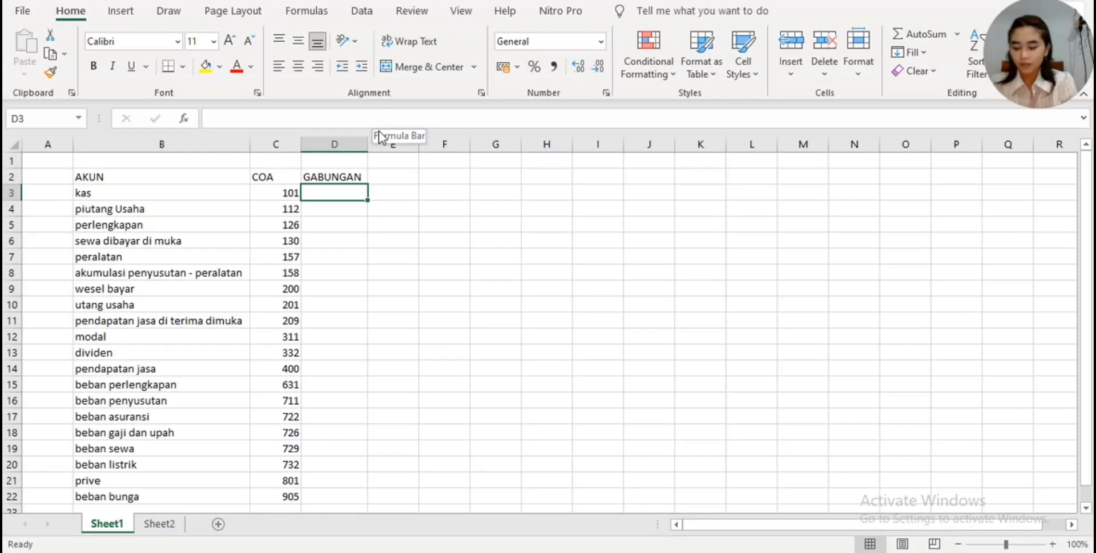
{"action": "type", "text": "101 kas"}
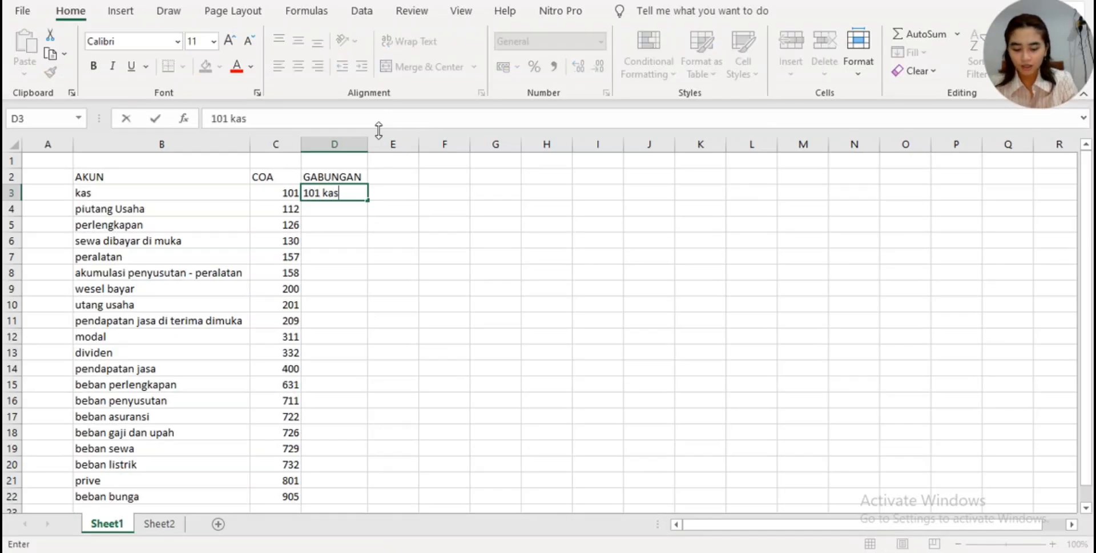
{"action": "key", "text": "Return"}
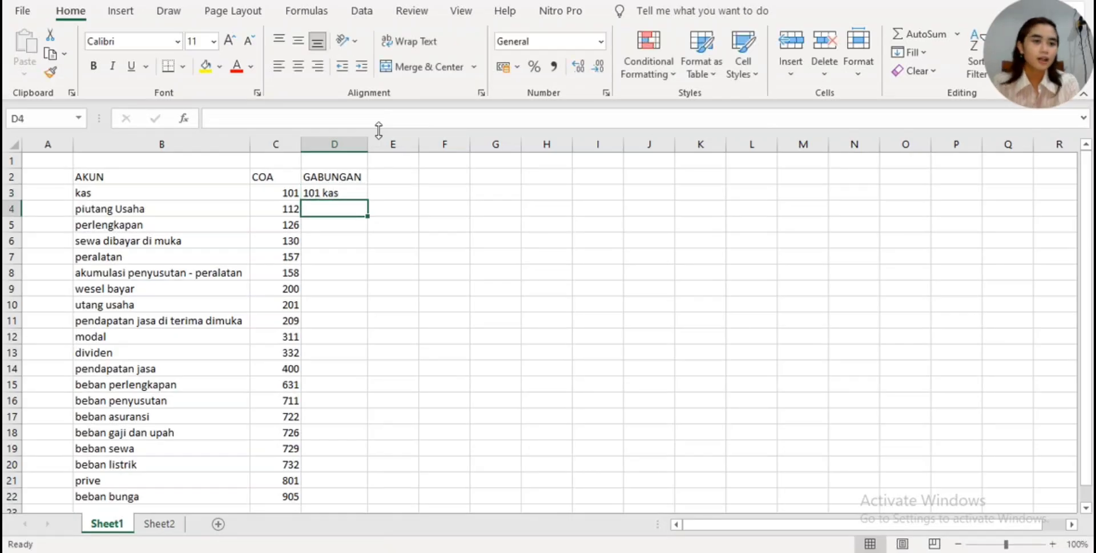
- Look through the remaining accounts and codes down the list to see which rows still need combining
{"action": "key", "text": "BackSpace"}
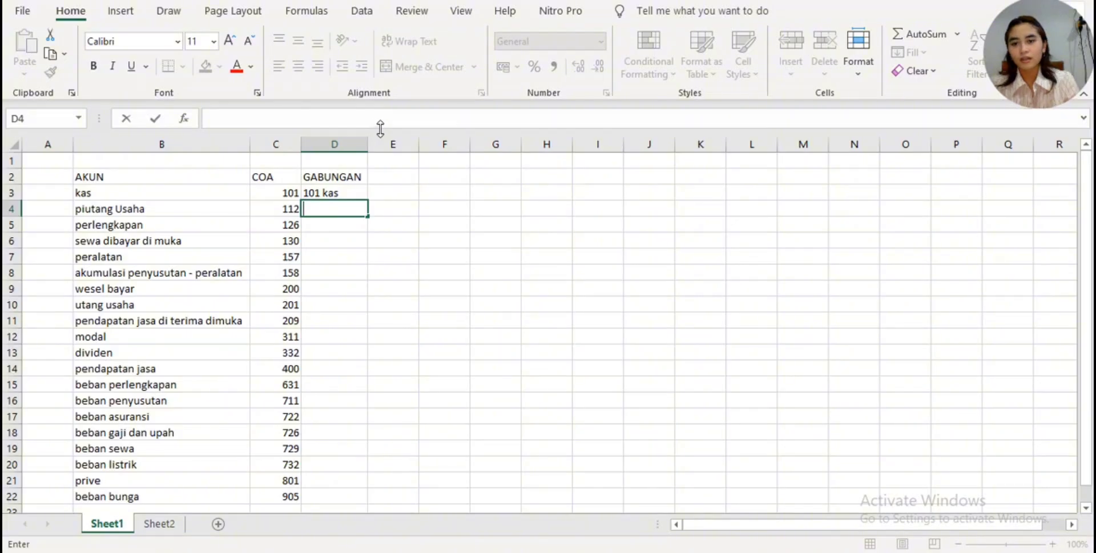
{"action": "scroll", "coordinate": [357, 220], "scroll_direction": "down", "scroll_amount": 3}
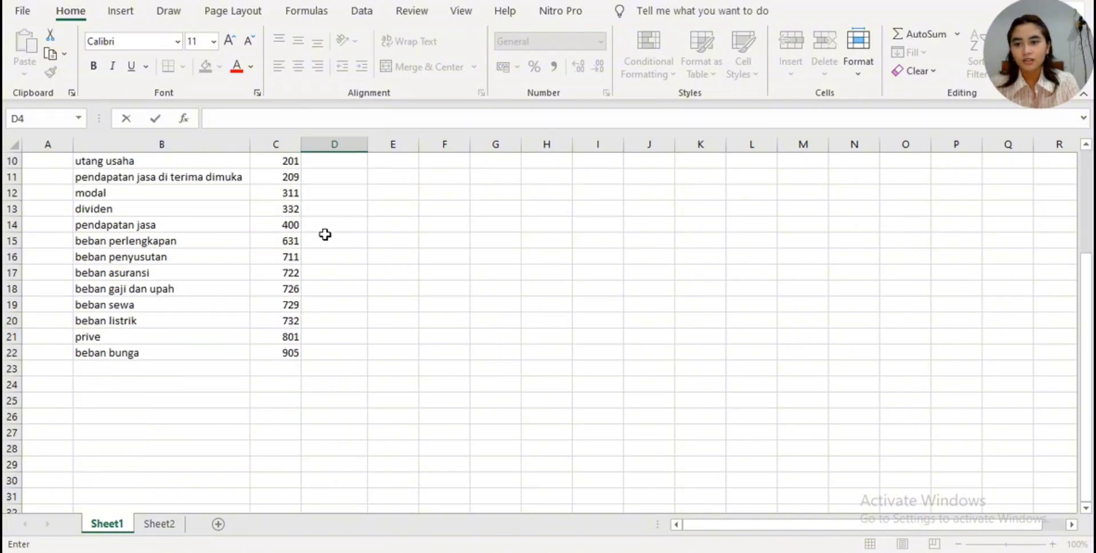
{"action": "scroll", "coordinate": [257, 188], "scroll_direction": "up", "scroll_amount": 3}
{"action": "scroll", "coordinate": [271, 206], "scroll_direction": "down", "scroll_amount": 1}
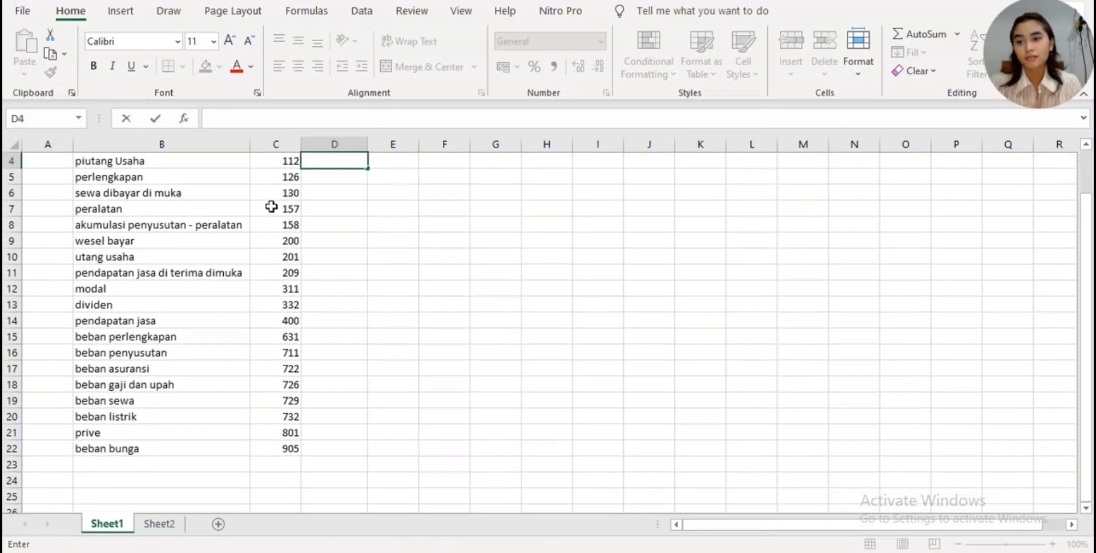
{"action": "scroll", "coordinate": [271, 206], "scroll_direction": "up", "scroll_amount": 1}
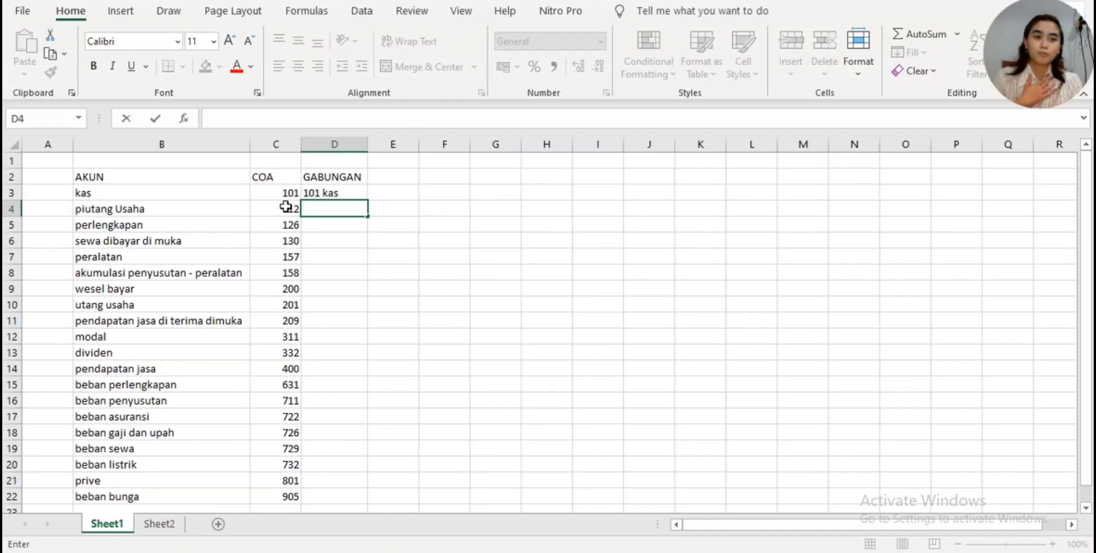
{"action": "scroll", "coordinate": [286, 207], "scroll_direction": "down", "scroll_amount": 1}
{"action": "scroll", "coordinate": [290, 209], "scroll_direction": "up", "scroll_amount": 1}
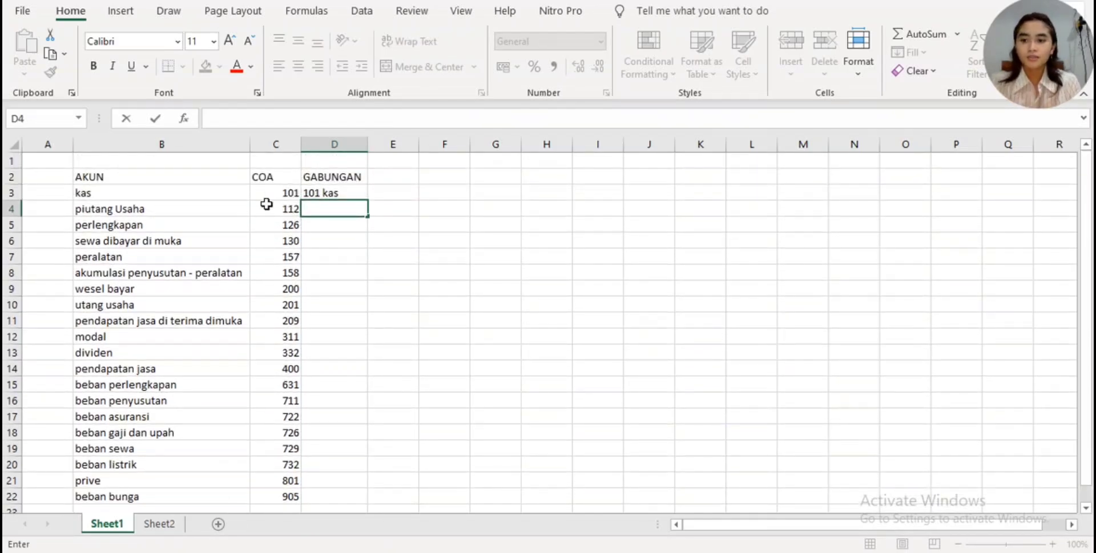
{"action": "scroll", "coordinate": [269, 208], "scroll_direction": "down", "scroll_amount": 2}
{"action": "scroll", "coordinate": [114, 284], "scroll_direction": "down", "scroll_amount": 6}
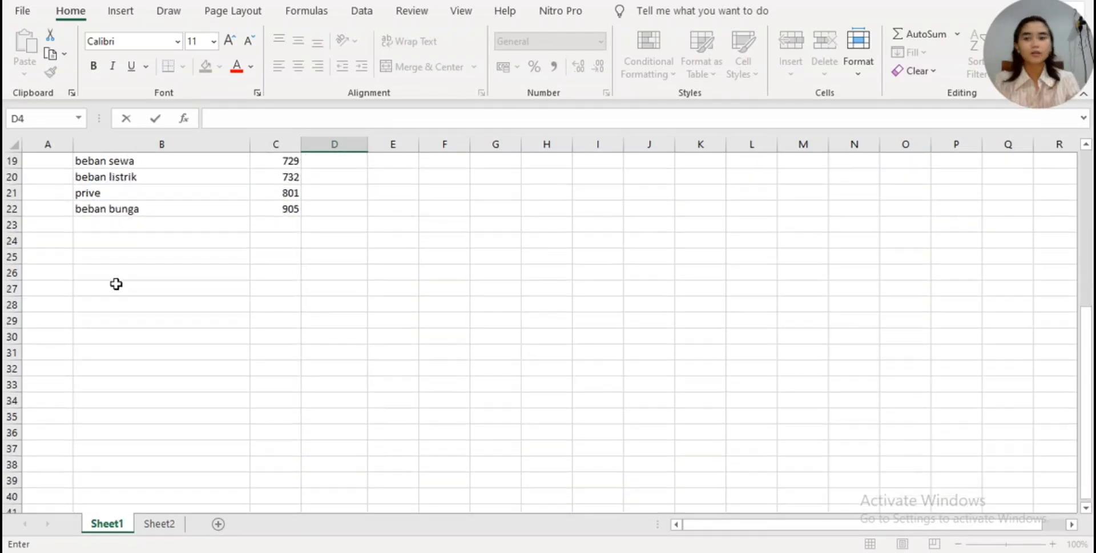
{"action": "scroll", "coordinate": [444, 367], "scroll_direction": "up", "scroll_amount": 8}
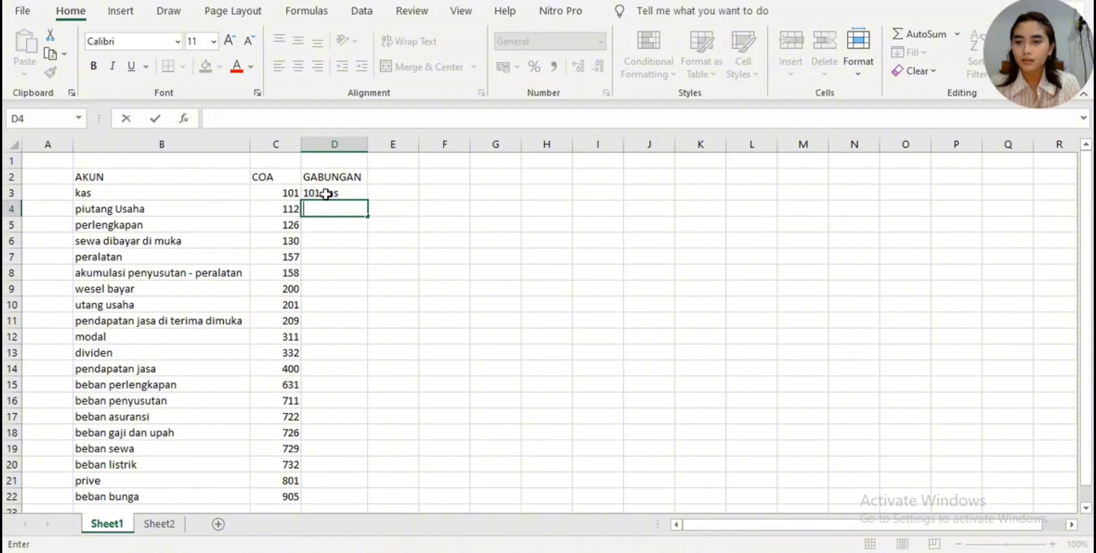
- Clear the manually entered text from cell D3
{"action": "left_click", "coordinate": [348, 188]}
{"action": "key", "text": "BackSpace"}
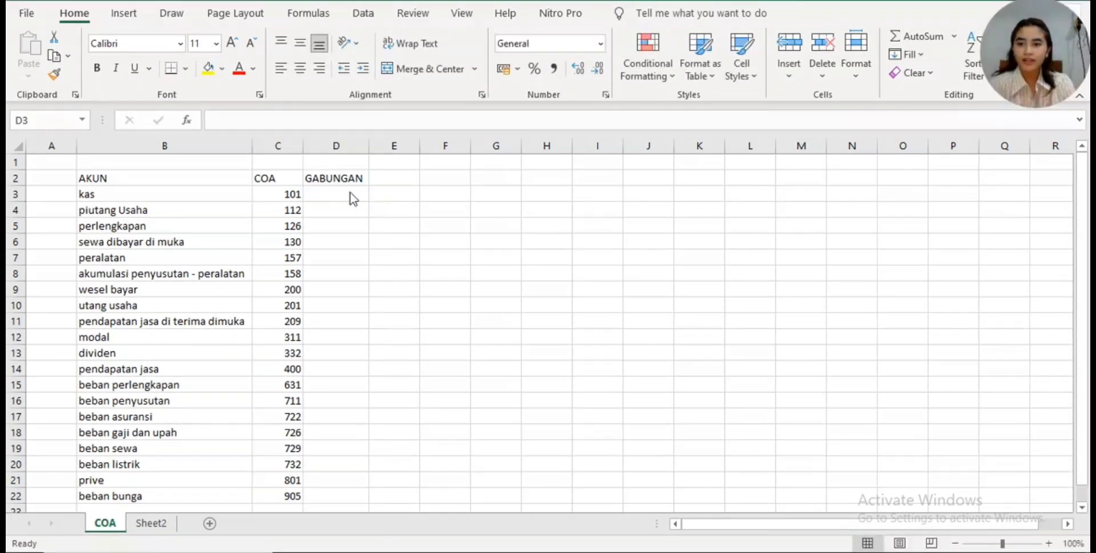
- Enter a CONCATENATE formula in GABUNGAN cell D3 that joins the code in C3, a space and the account name in B3
{"action": "left_click", "coordinate": [348, 192]}
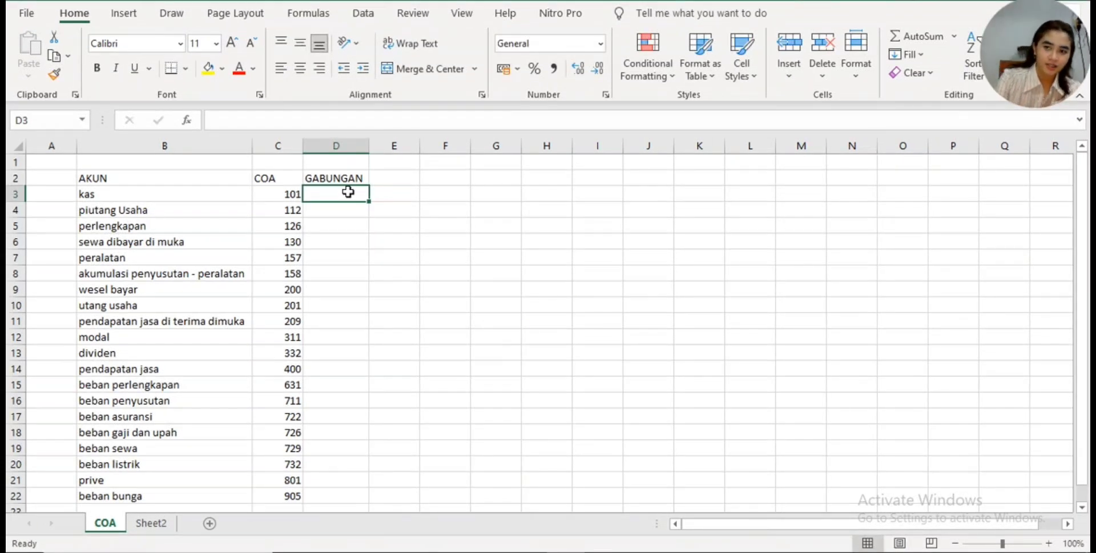
{"action": "type", "text": "="}
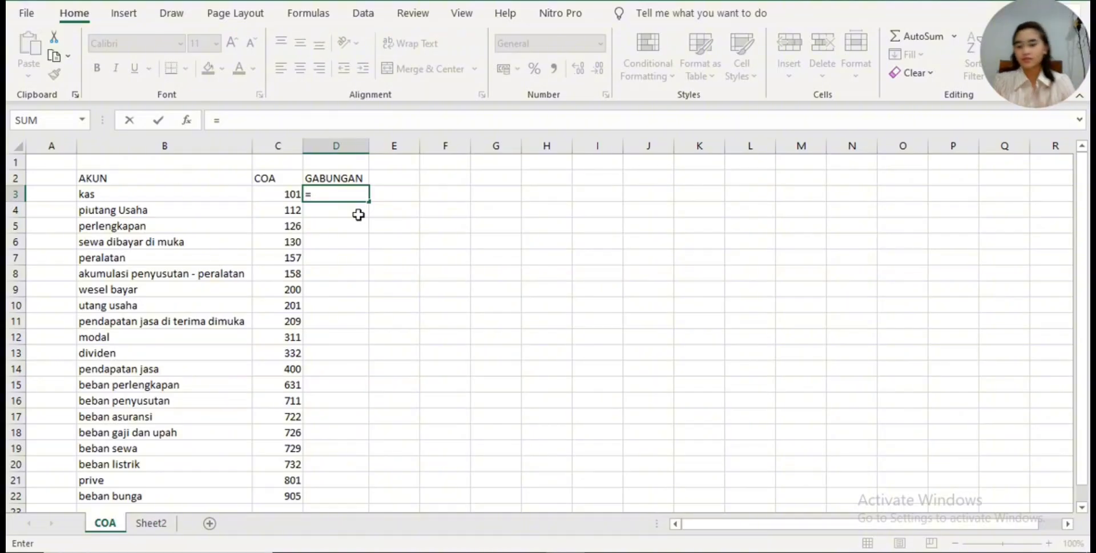
{"action": "type", "text": "CONCA"}
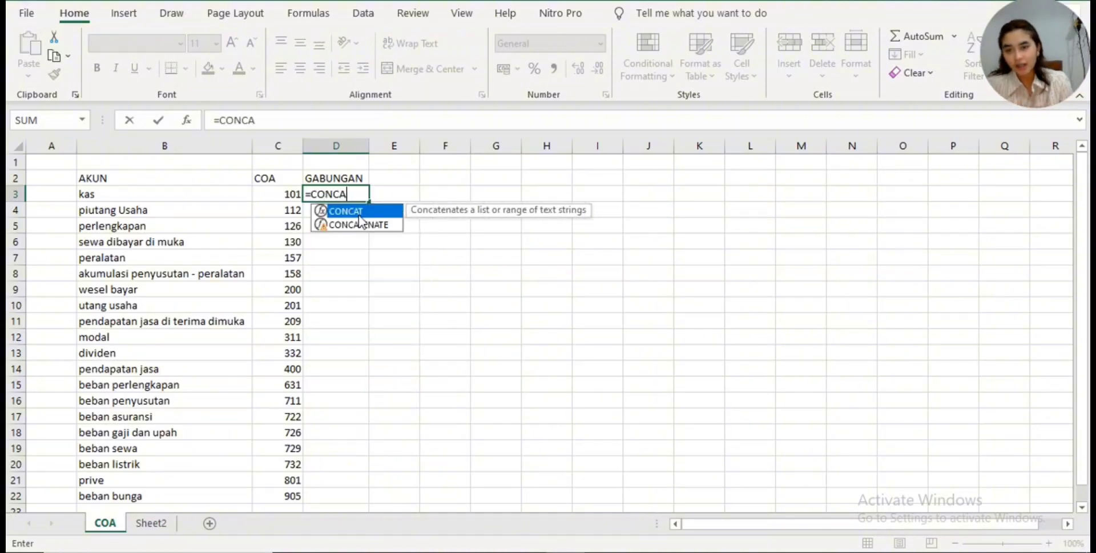
{"action": "left_click", "coordinate": [381, 225]}
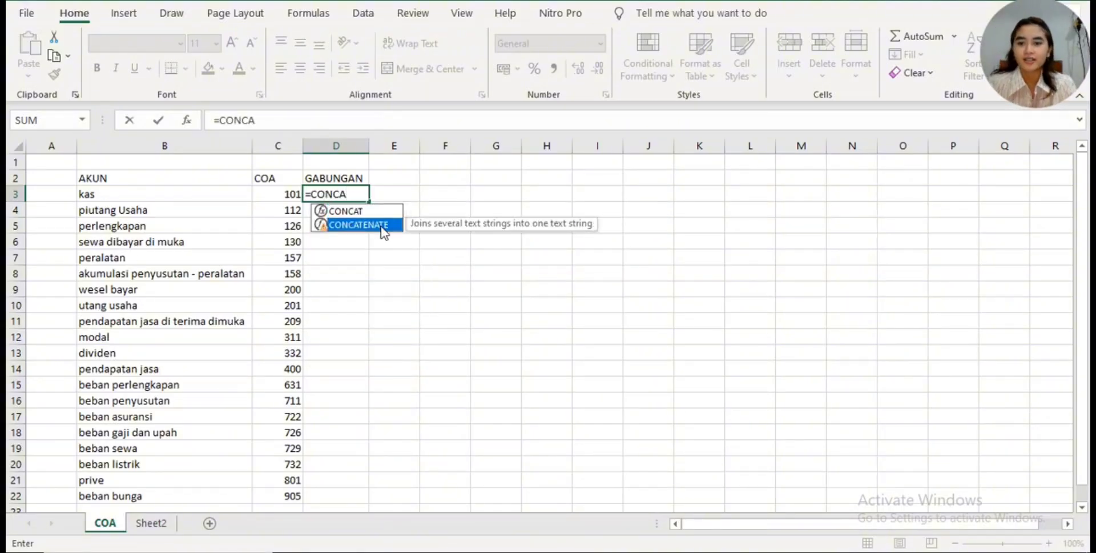
{"action": "double_click", "coordinate": [381, 225]}
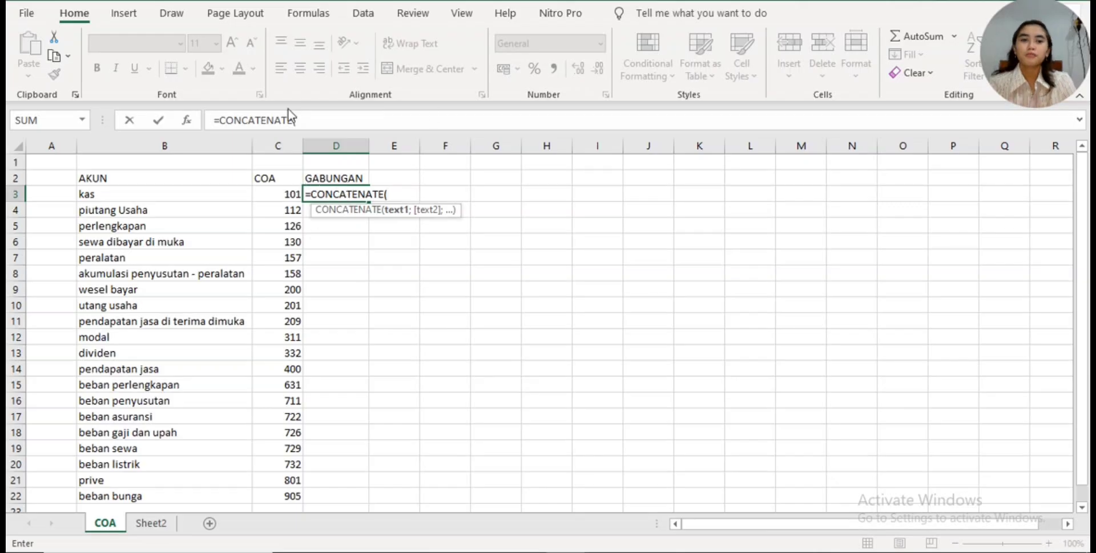
{"action": "left_click", "coordinate": [272, 198]}
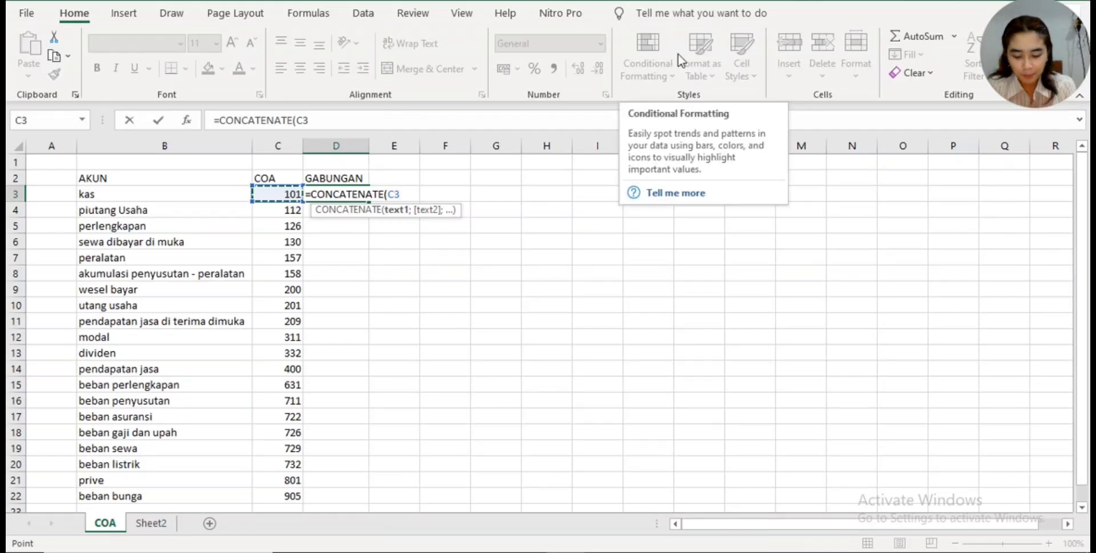
{"action": "type", "text": ";"}
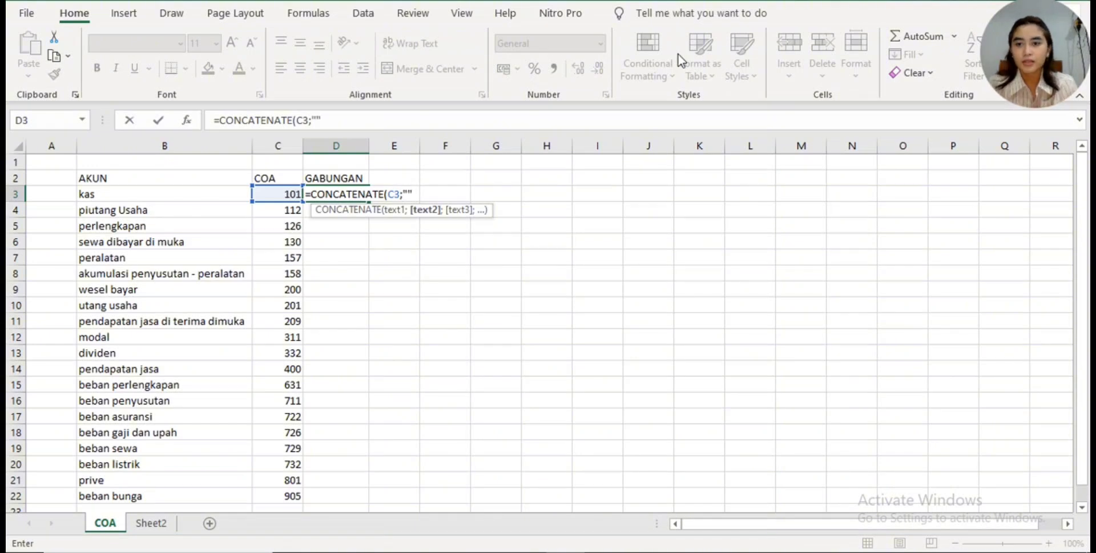
{"action": "left_click", "coordinate": [316, 120]}
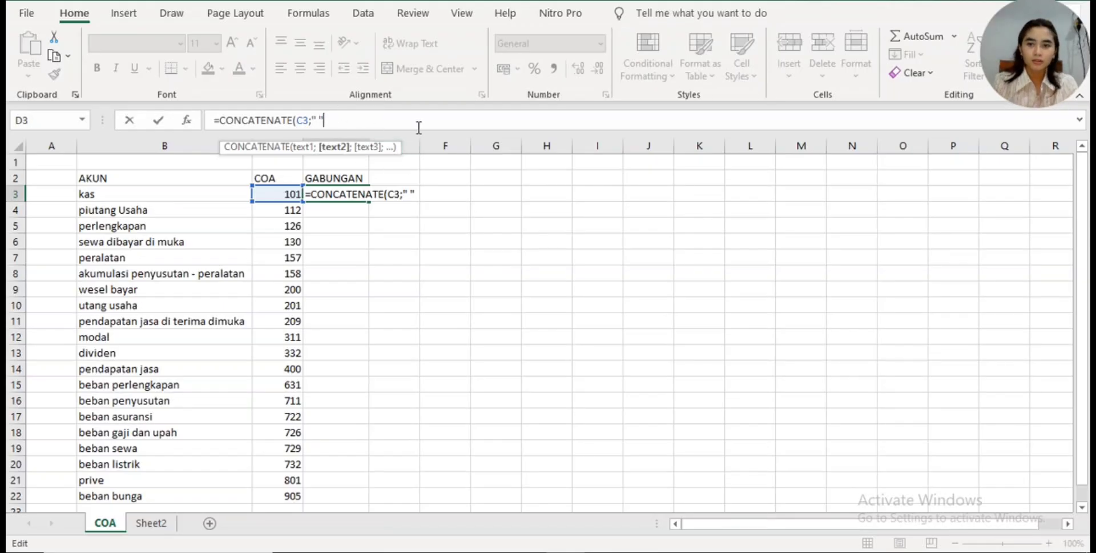
{"action": "type", "text": ";"}
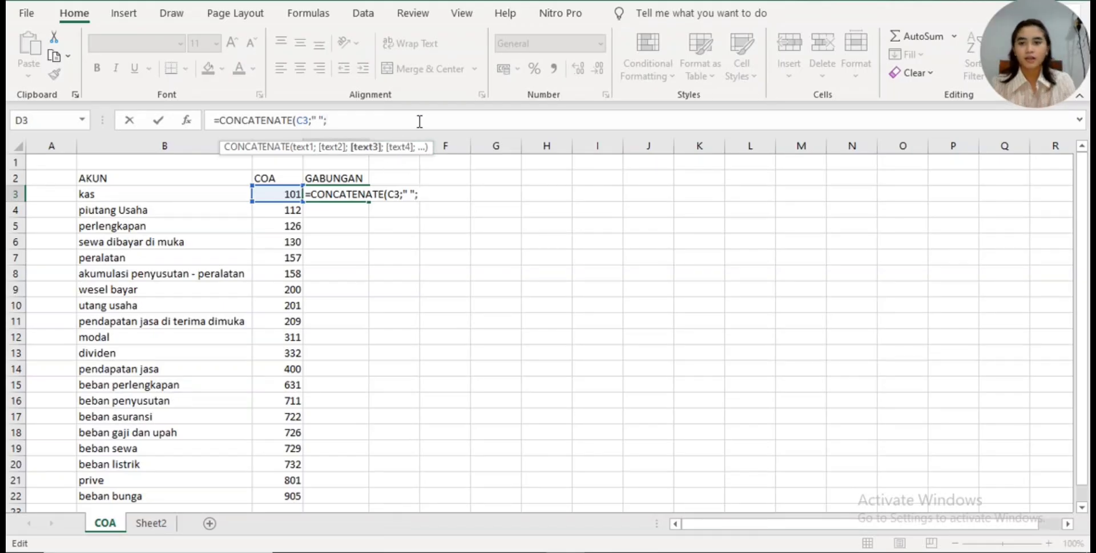
{"action": "left_click", "coordinate": [150, 196]}
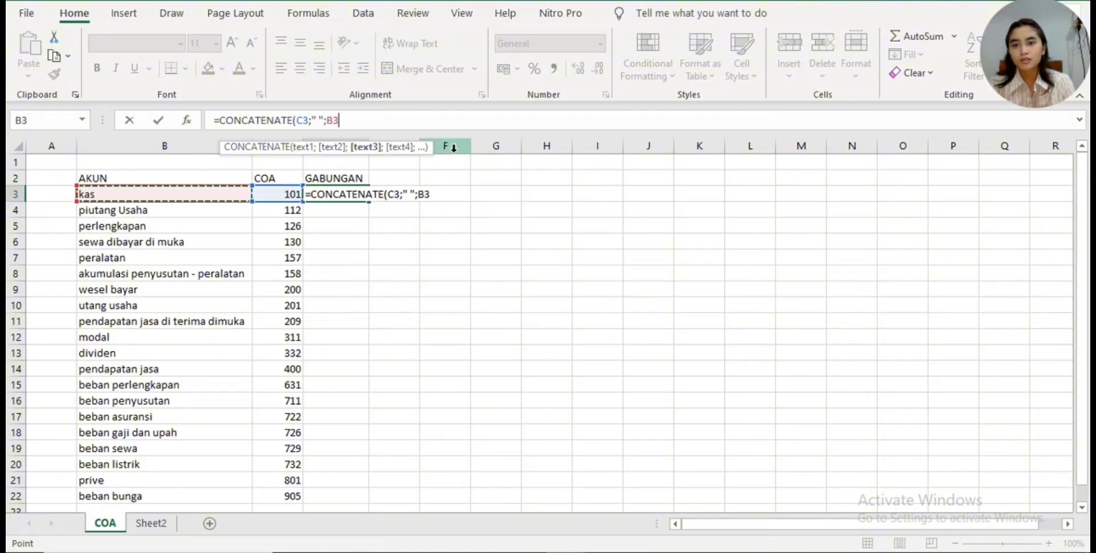
{"action": "type", "text": ")"}
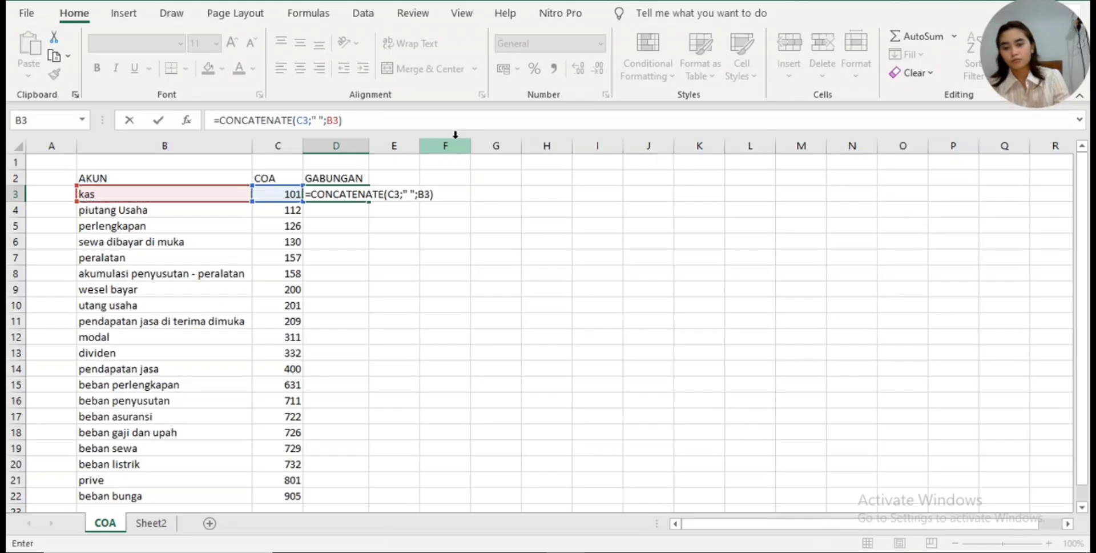
{"action": "key", "text": "Return"}
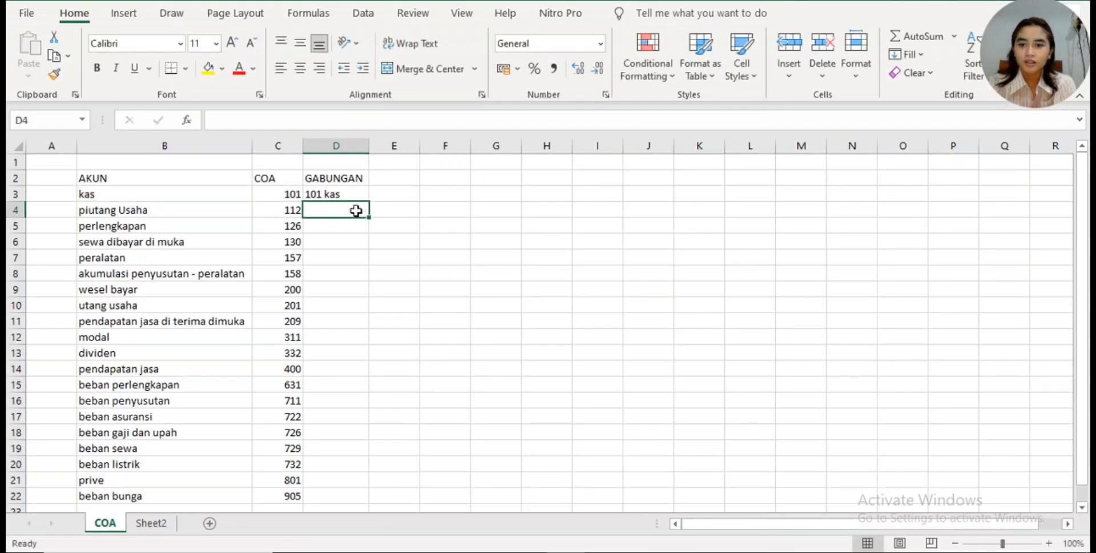
- Fill the CONCATENATE formula from D3 down the GABUNGAN column to the last account in row 22
{"action": "scroll", "coordinate": [355, 211], "scroll_direction": "down", "scroll_amount": 3}
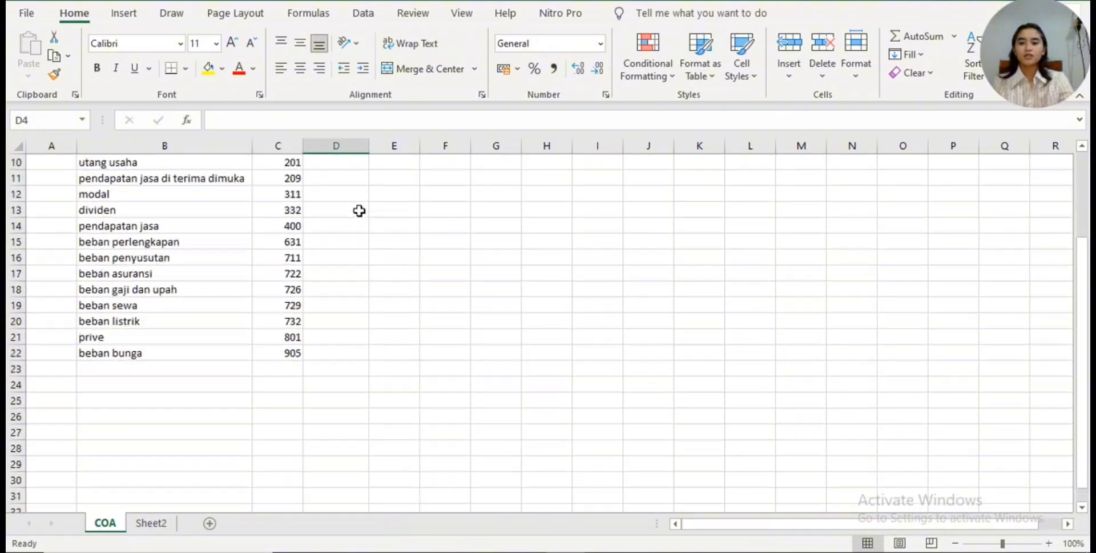
{"action": "scroll", "coordinate": [357, 331], "scroll_direction": "up", "scroll_amount": 3}
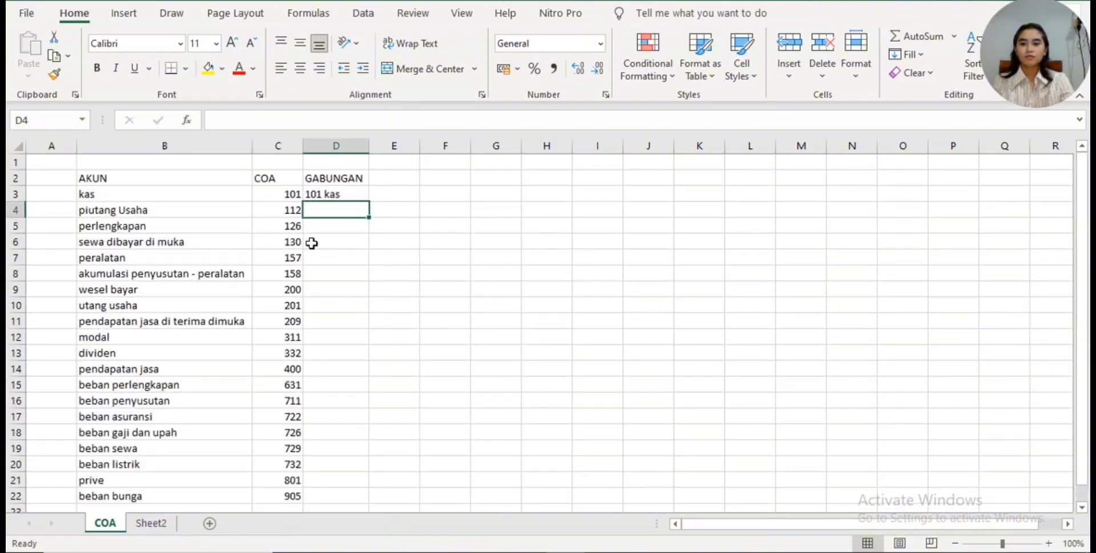
{"action": "left_click", "coordinate": [347, 193]}
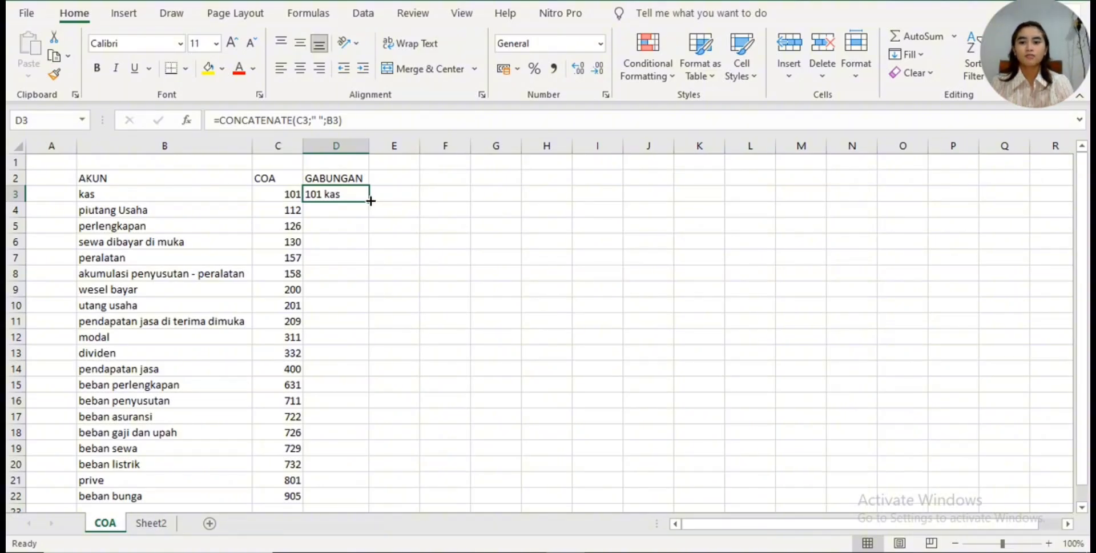
{"action": "double_click", "coordinate": [370, 201]}
{"action": "scroll", "coordinate": [531, 194], "scroll_direction": "down", "scroll_amount": 1}
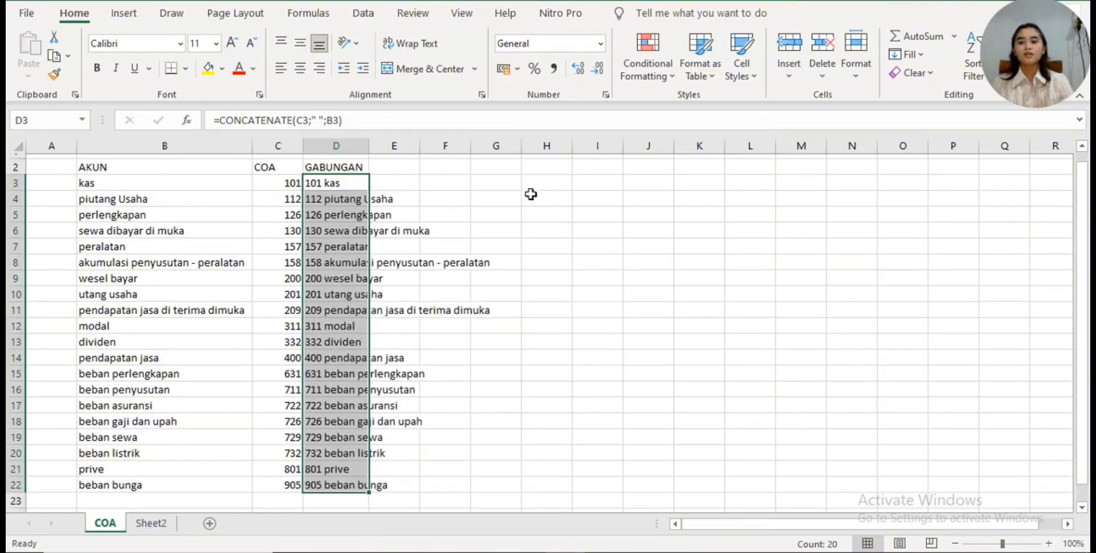
{"action": "left_click", "coordinate": [531, 193]}
{"action": "scroll", "coordinate": [323, 332], "scroll_direction": "up", "scroll_amount": 1}
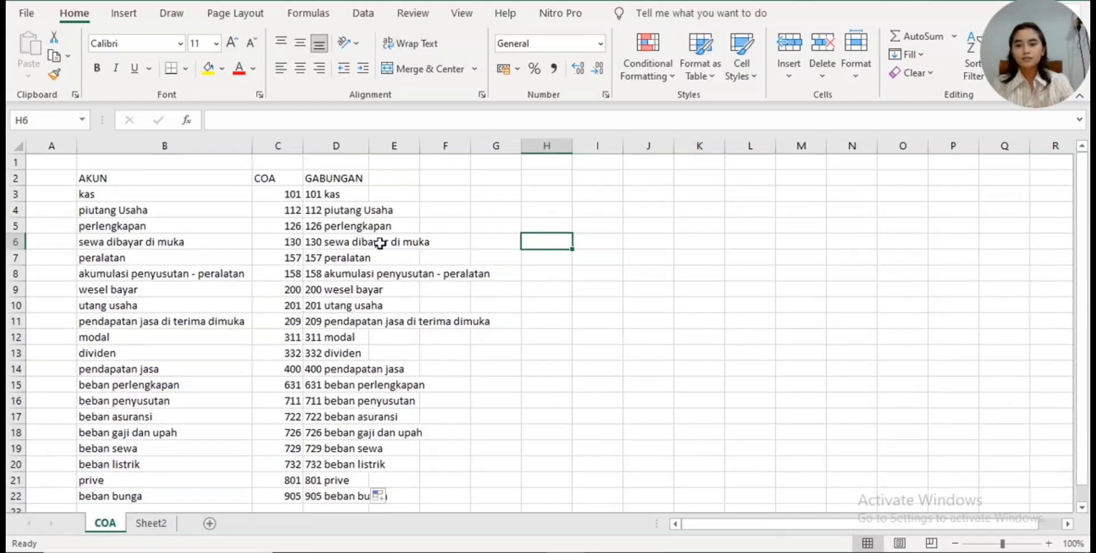
{"action": "scroll", "coordinate": [345, 194], "scroll_direction": "down", "scroll_amount": 1}
{"action": "scroll", "coordinate": [357, 195], "scroll_direction": "up", "scroll_amount": 1}
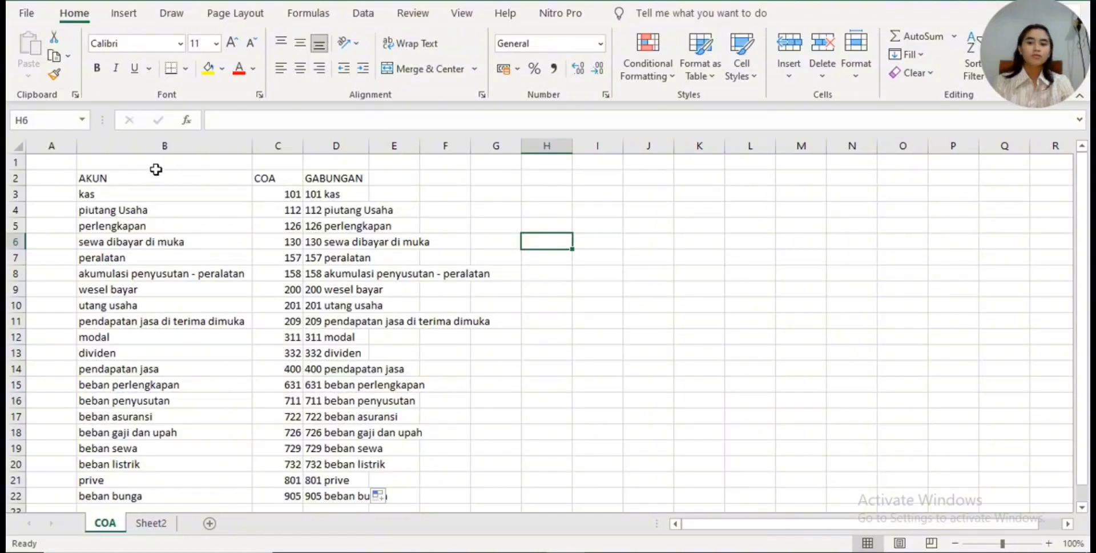
{"action": "scroll", "coordinate": [648, 286], "scroll_direction": "down", "scroll_amount": 1}
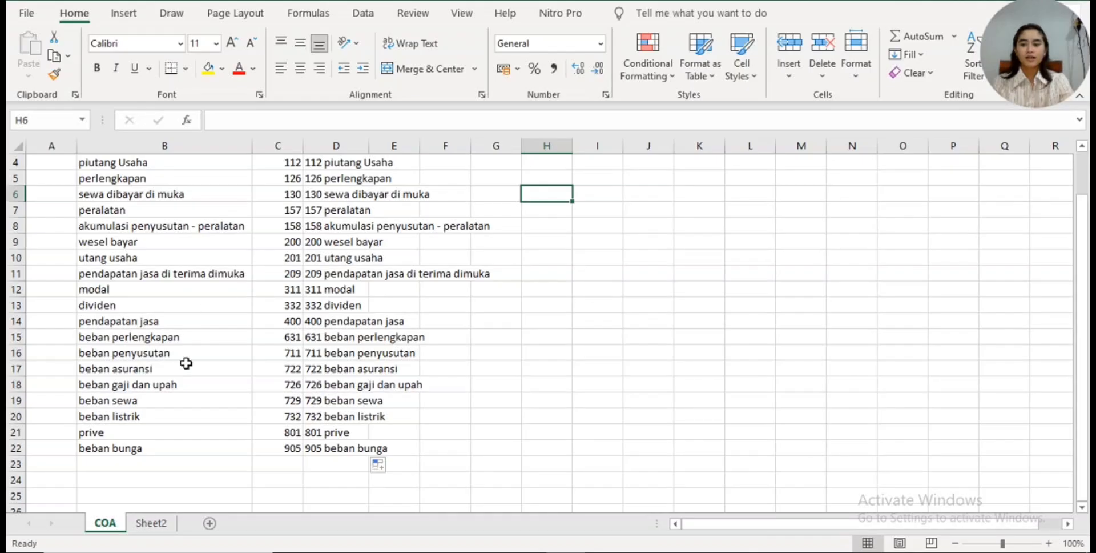
- On Sheet2, enter the headings TANGGAL, AKUN DB and AKUN KR in cells CL2 to CN2
{"action": "left_click", "coordinate": [163, 518]}
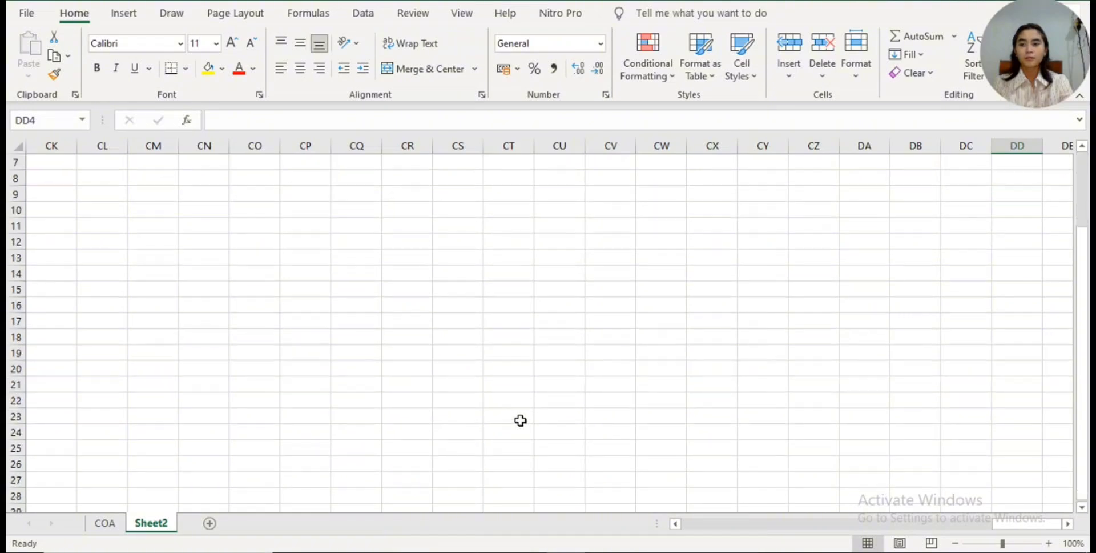
{"action": "left_click", "coordinate": [114, 179]}
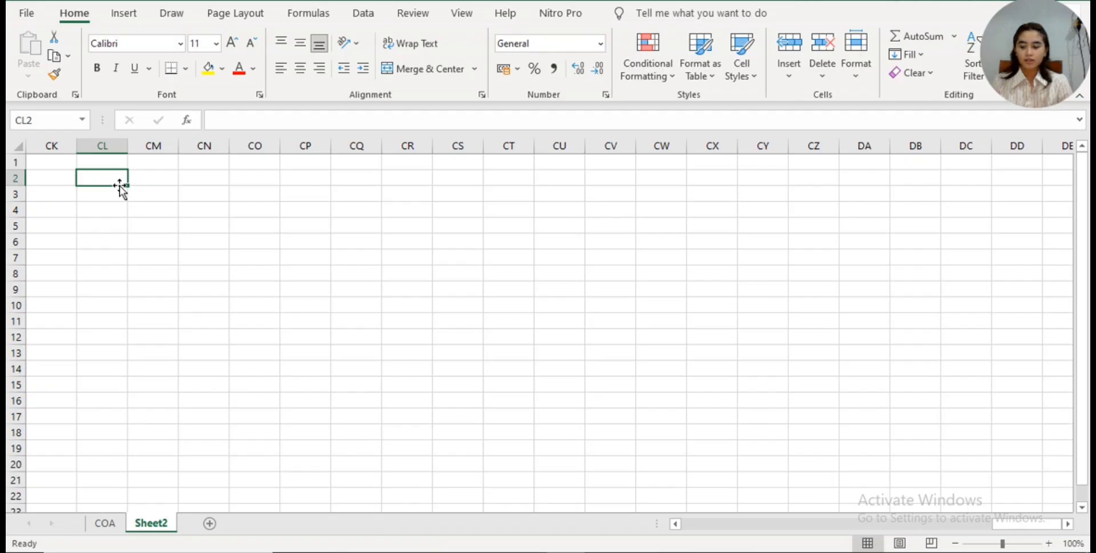
{"action": "type", "text": "TANGGAL"}
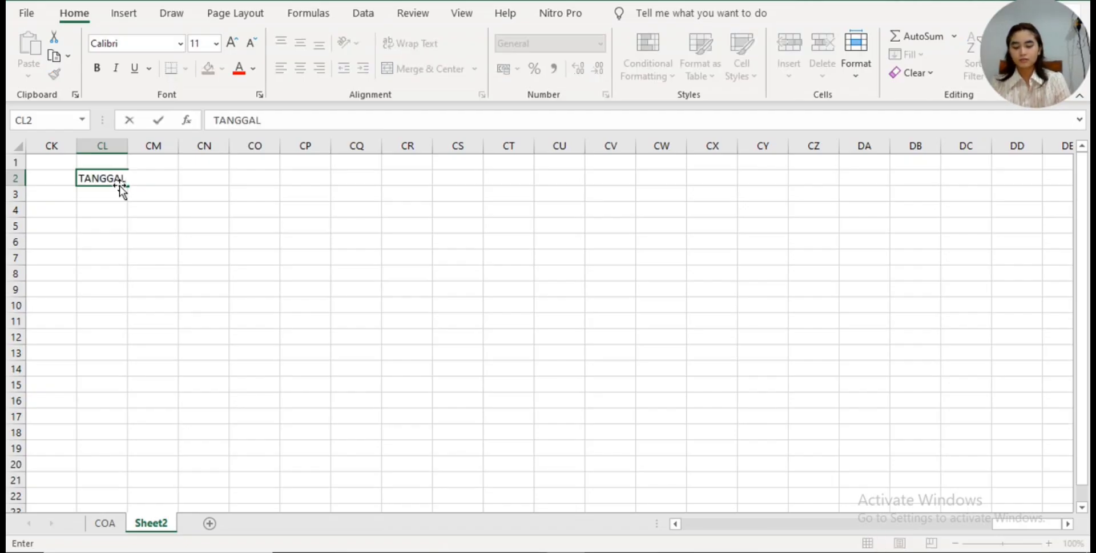
{"action": "key", "text": "Tab"}
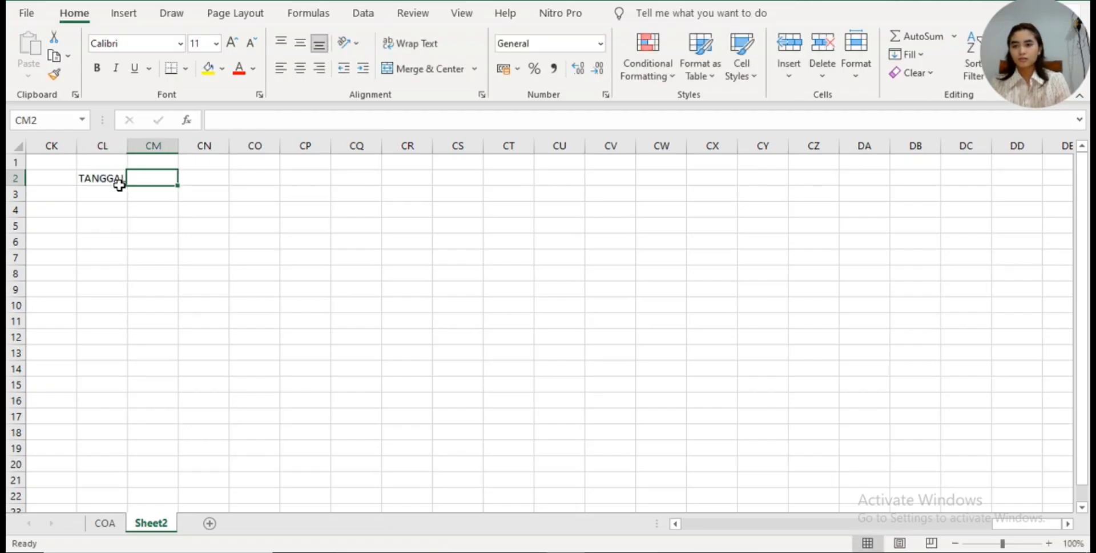
{"action": "type", "text": "AKU"}
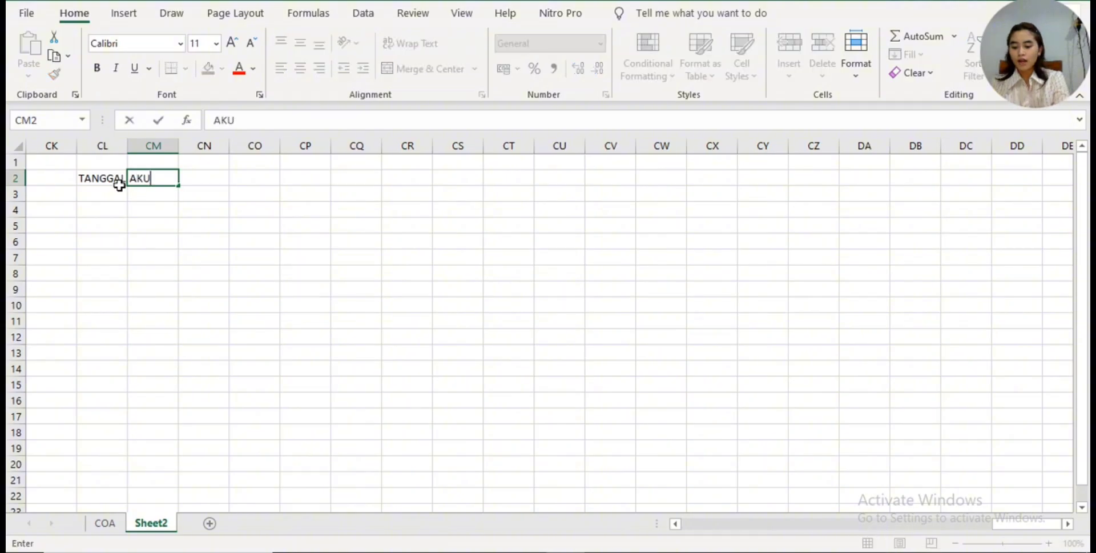
{"action": "type", "text": "N D"}
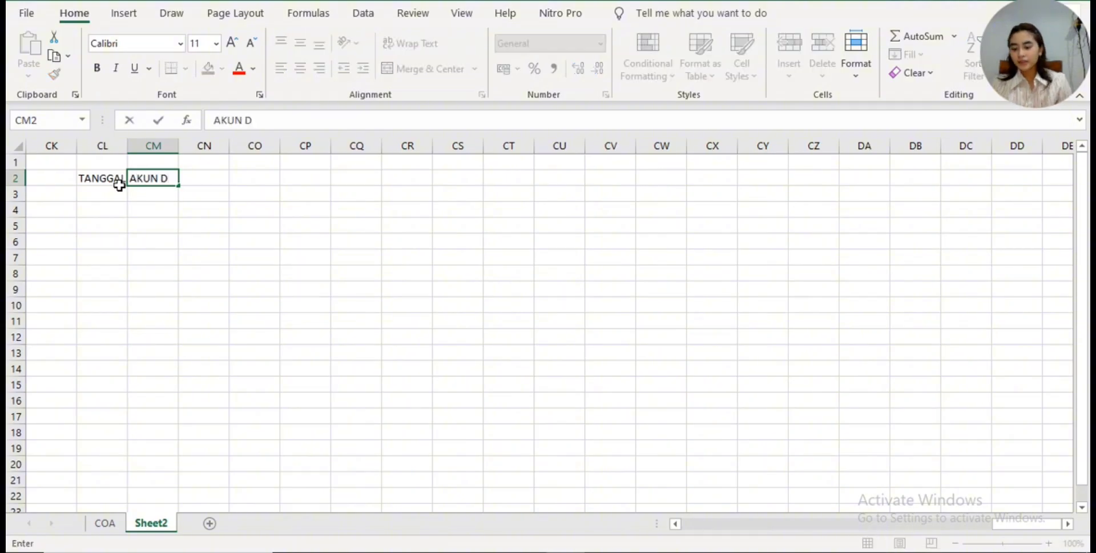
{"action": "type", "text": "B"}
{"action": "key", "text": "Tab"}
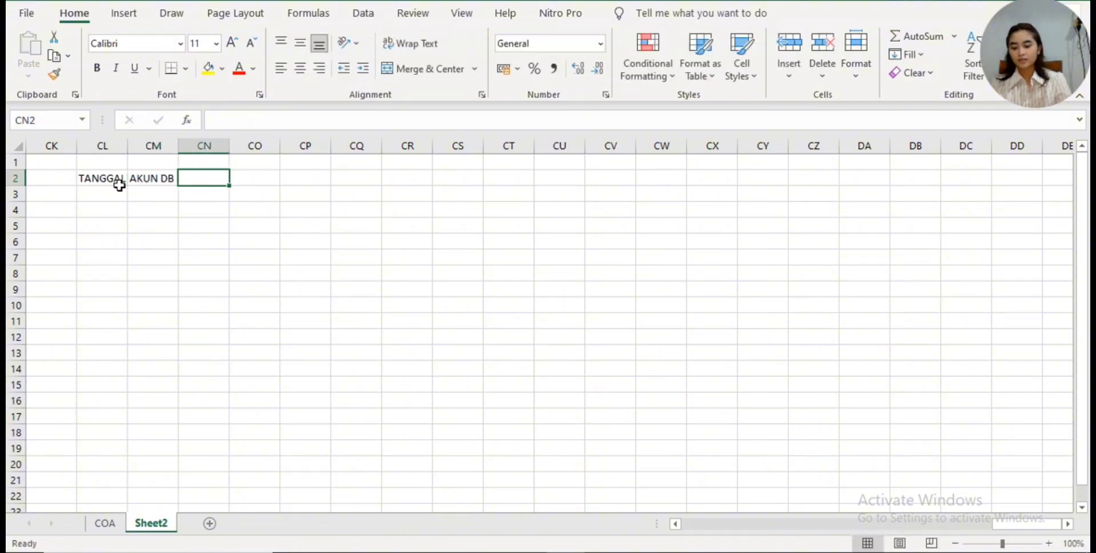
{"action": "type", "text": "AKUN KR"}
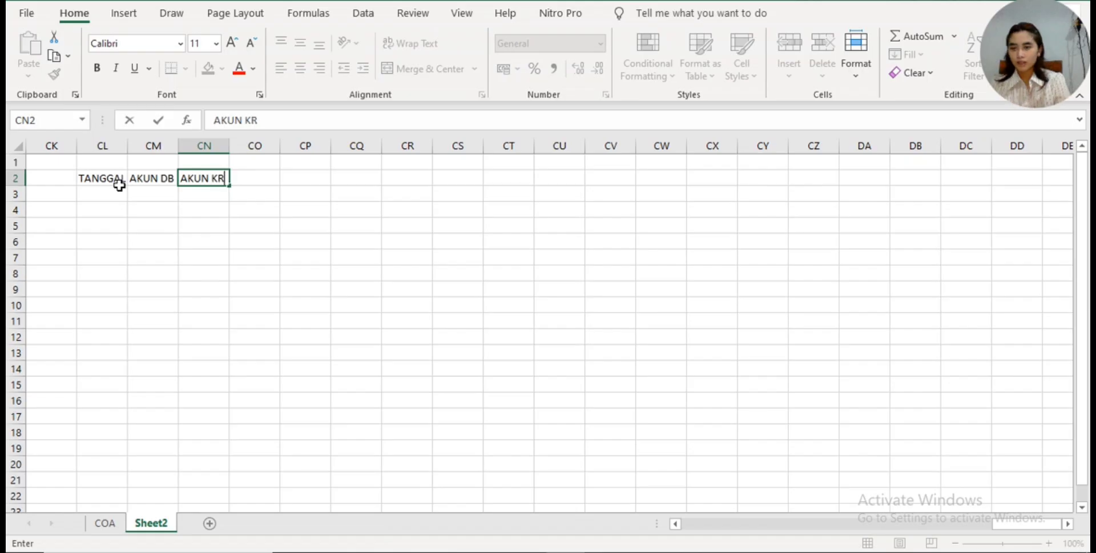
{"action": "key", "text": "Tab"}
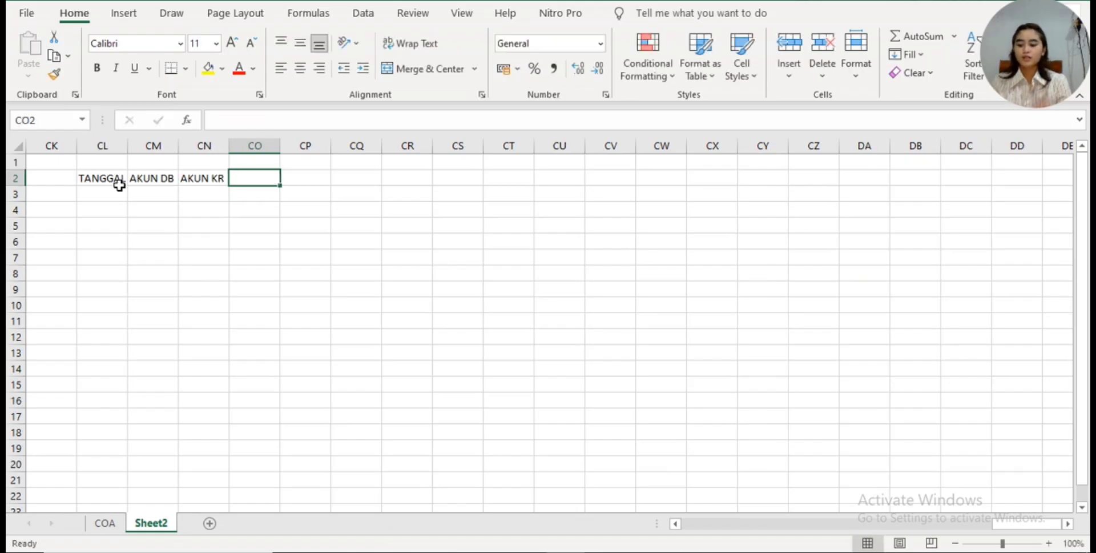
- Enter the headings DB, KR, KETERANGAN and AKUN in cells CO2 to CR2, and autofit column CQ to its heading
{"action": "type", "text": "DB"}
{"action": "key", "text": "Tab"}
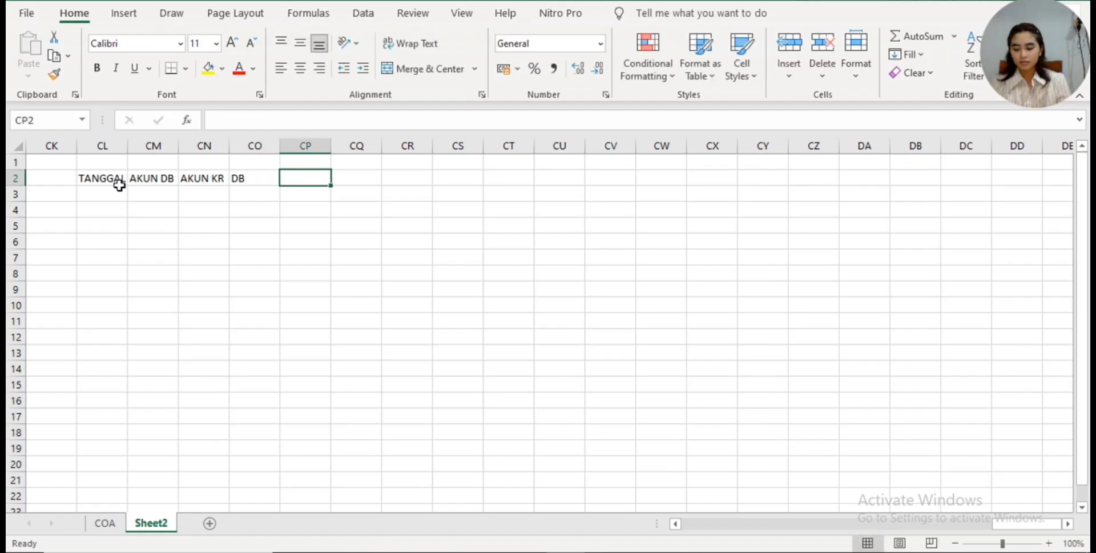
{"action": "type", "text": "KR"}
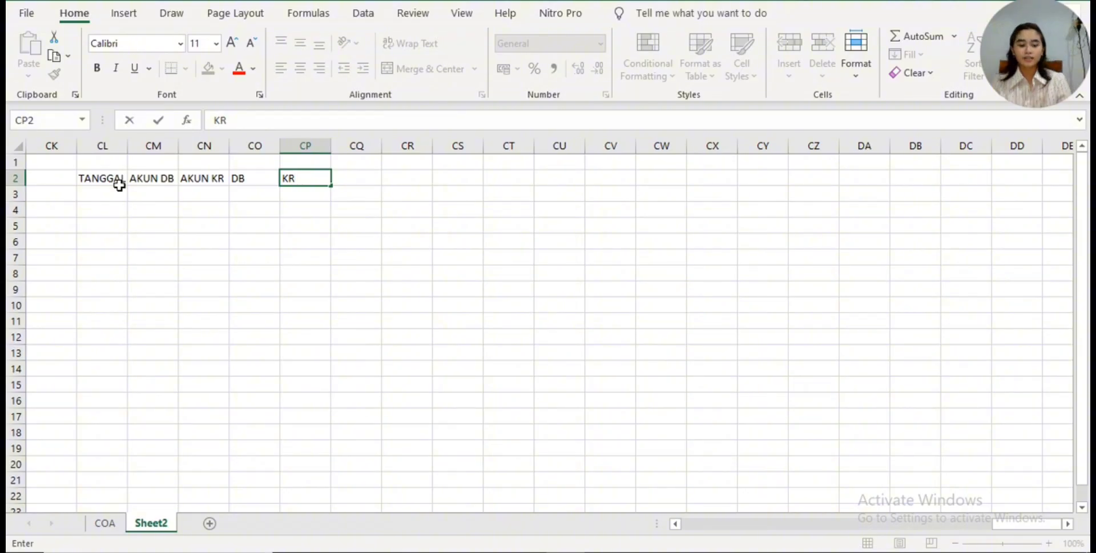
{"action": "key", "text": "Tab"}
{"action": "type", "text": "KETERANGAN"}
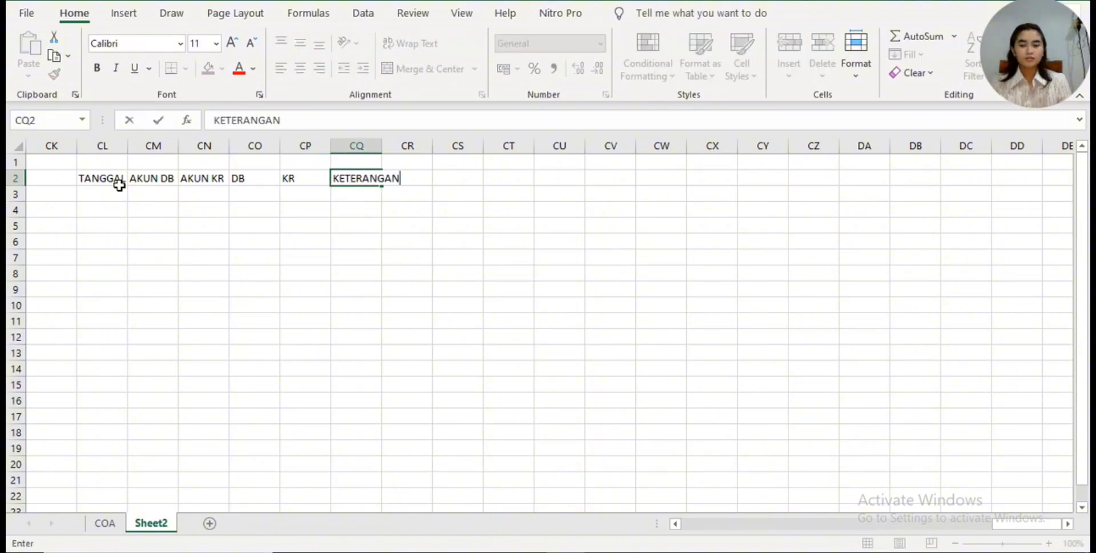
{"action": "key", "text": "Tab"}
{"action": "type", "text": "AKUN"}
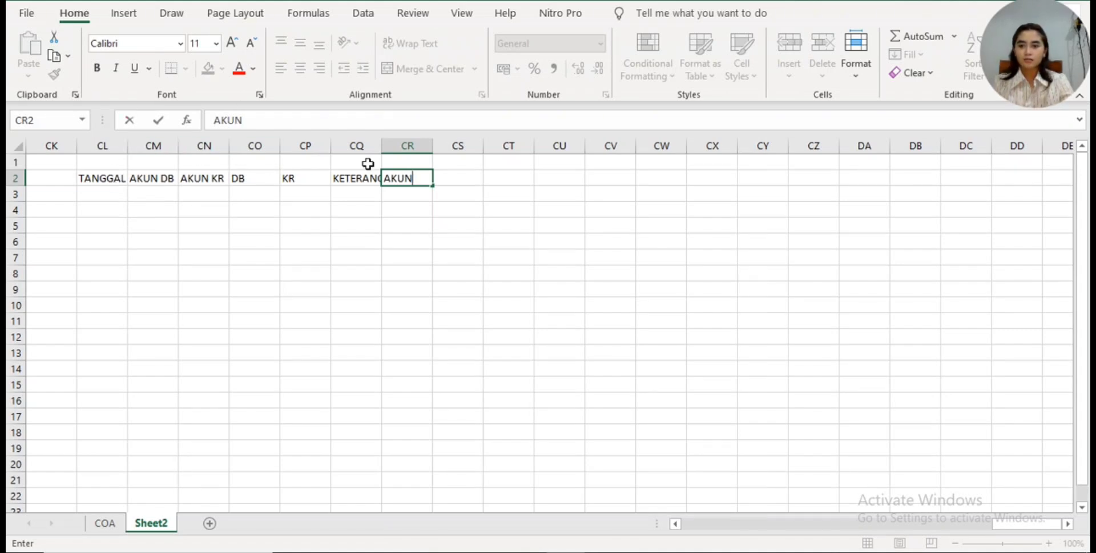
{"action": "double_click", "coordinate": [380, 147]}
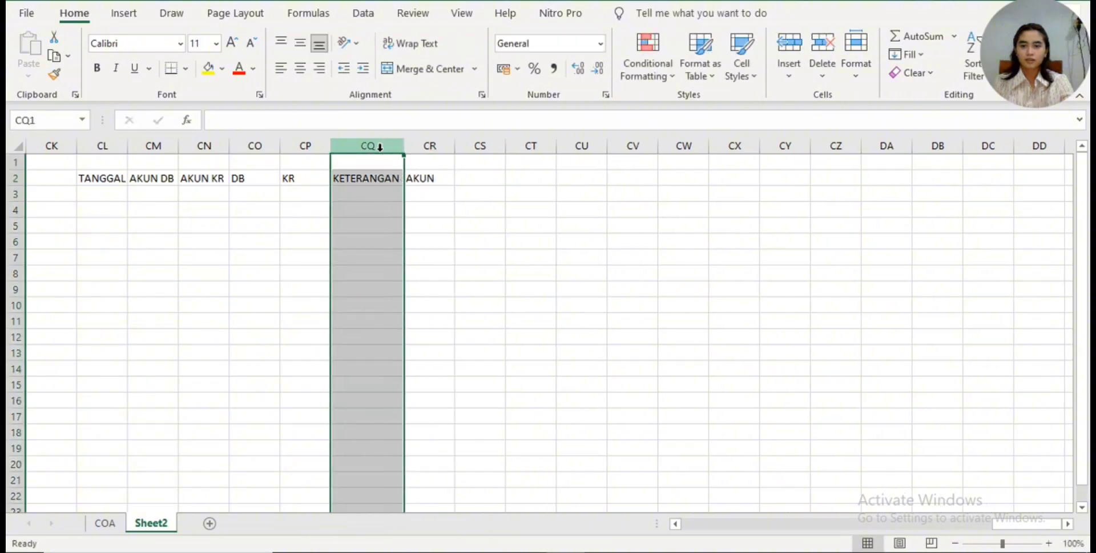
- Fill the TANGGAL heading from CL2 across row 2 through CS2
{"action": "left_click", "coordinate": [113, 177]}
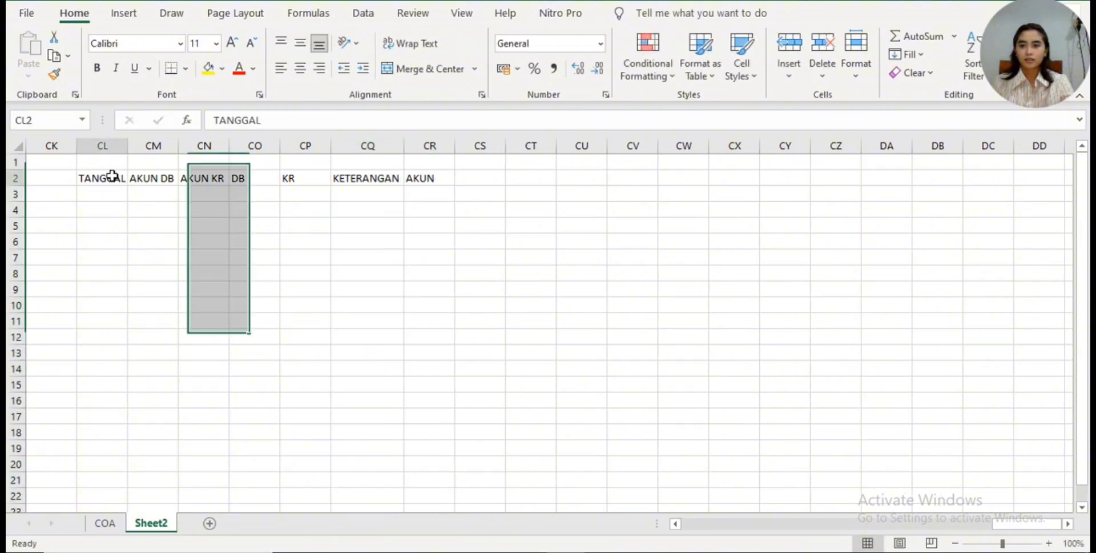
{"action": "left_click_drag", "start_coordinate": [128, 185], "coordinate": [491, 285]}
{"action": "left_click", "coordinate": [322, 229]}
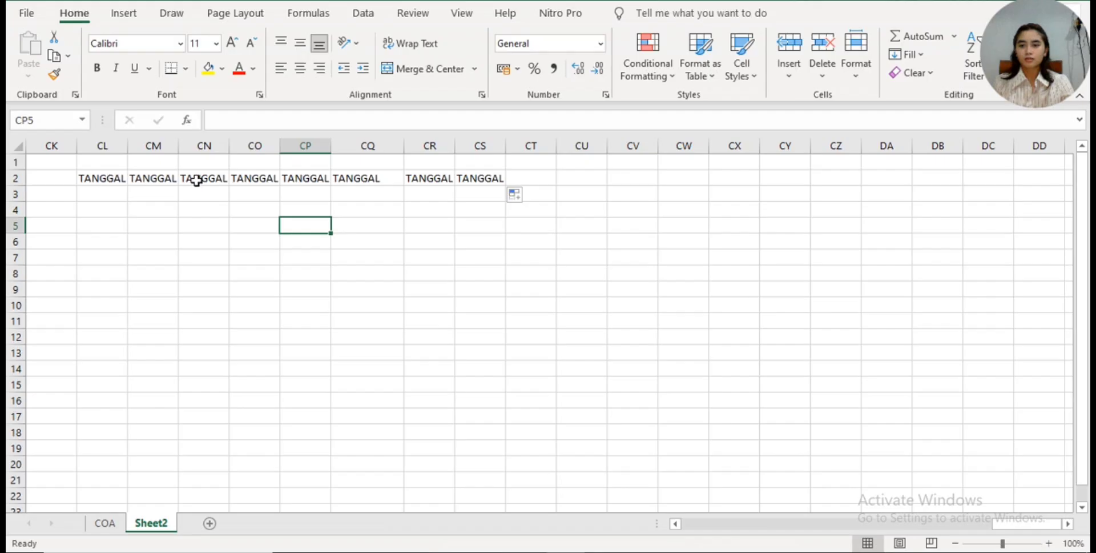
- Undo the TANGGAL fill across row 2 and apply all borders to the range CL2:CS51
{"action": "key", "text": "ctrl+z"}
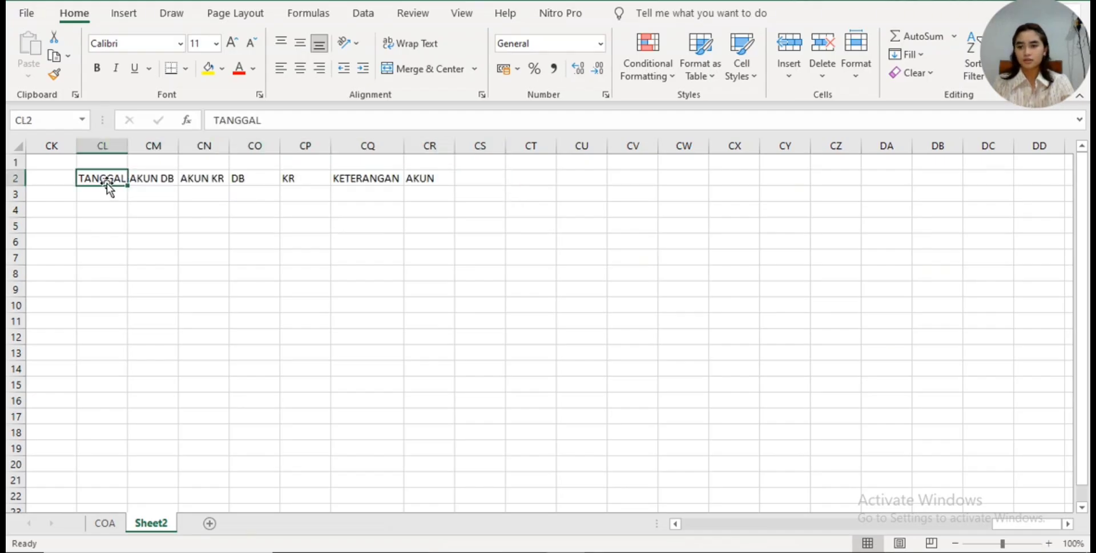
{"action": "mouse_move", "coordinate": [110, 176]}
{"action": "left_mouse_down"}
{"action": "mouse_move", "coordinate": [269, 227]}
{"action": "mouse_move", "coordinate": [369, 463]}
{"action": "mouse_move", "coordinate": [443, 533]}
{"action": "mouse_move", "coordinate": [483, 501]}
{"action": "left_mouse_up"}
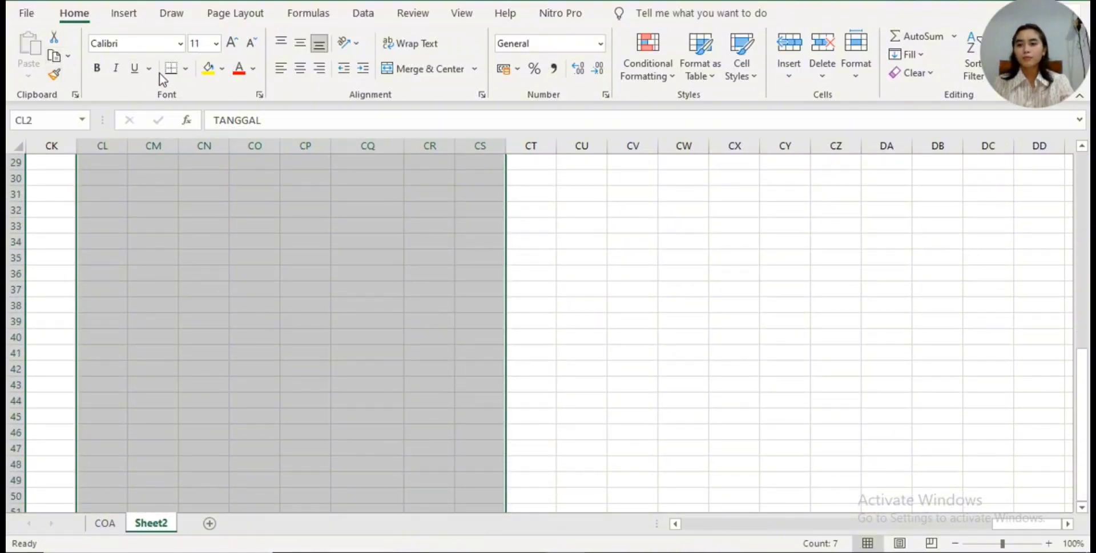
{"action": "left_click", "coordinate": [185, 68]}
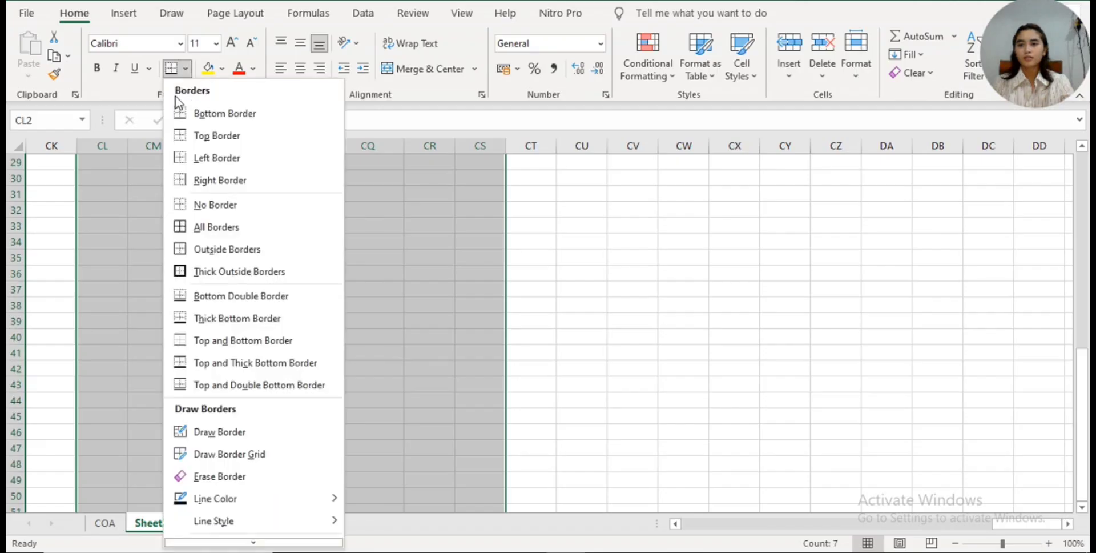
{"action": "left_click", "coordinate": [272, 234]}
{"action": "scroll", "coordinate": [365, 242], "scroll_direction": "up", "scroll_amount": 9}
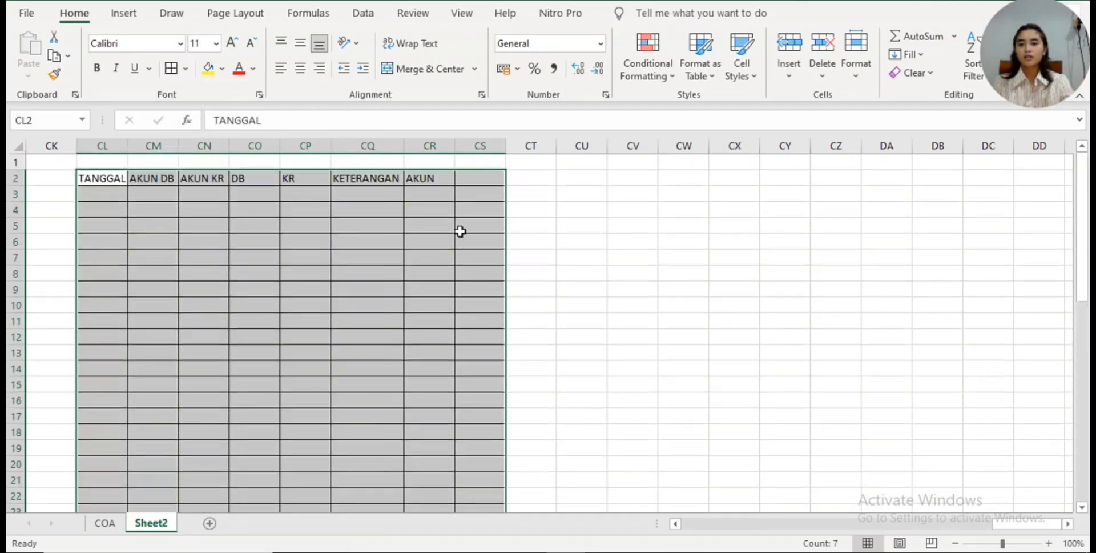
{"action": "left_click", "coordinate": [493, 177]}
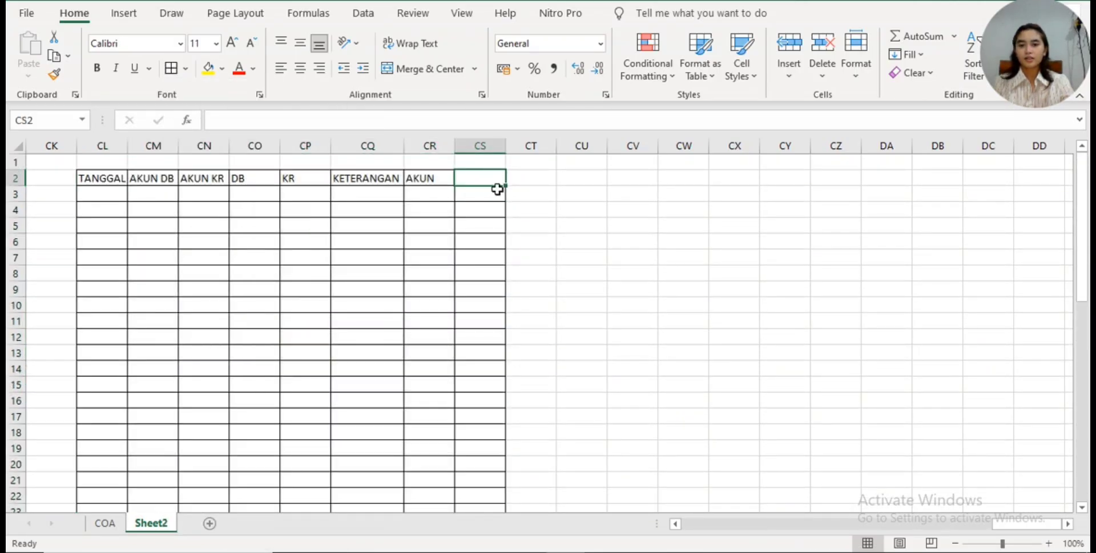
{"action": "left_click_drag", "start_coordinate": [487, 177], "coordinate": [509, 518]}
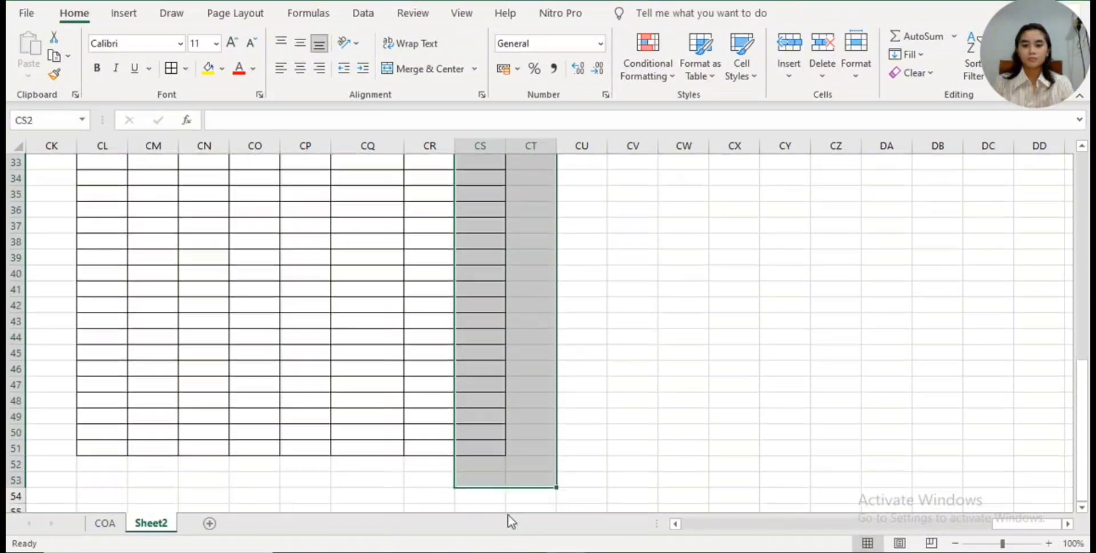
{"action": "right_click", "coordinate": [510, 490]}
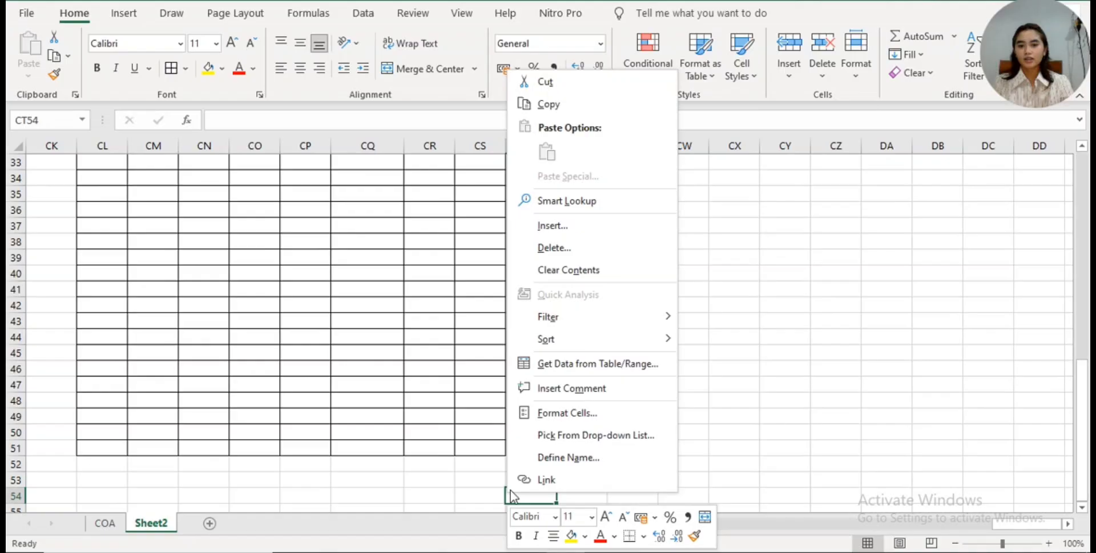
{"action": "left_click", "coordinate": [482, 464]}
{"action": "scroll", "coordinate": [554, 278], "scroll_direction": "up", "scroll_amount": 7}
{"action": "scroll", "coordinate": [555, 278], "scroll_direction": "up", "scroll_amount": 4}
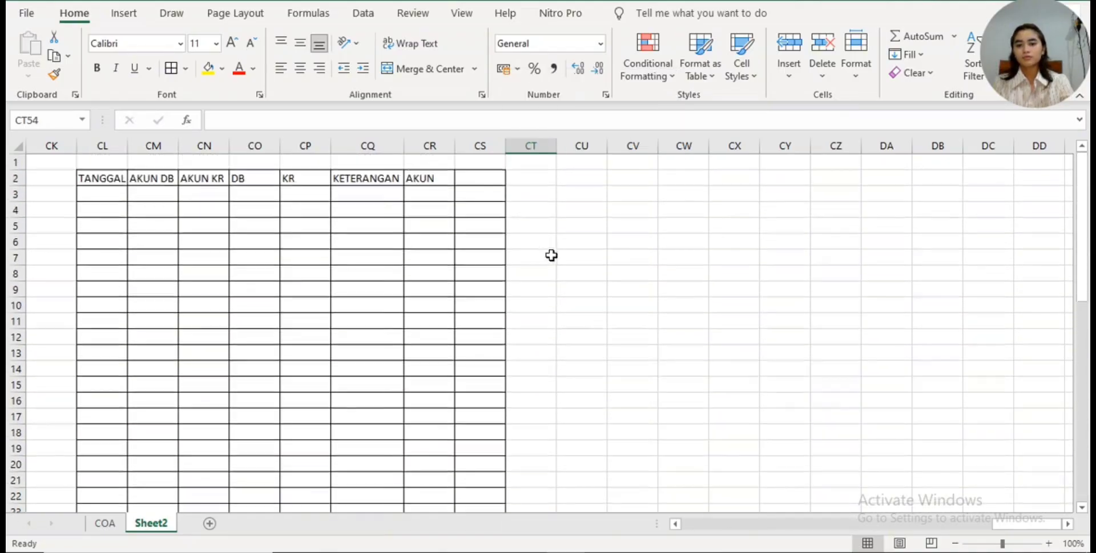
- Make the heading row of the journal table, CL2:CS2, bold
{"action": "left_click", "coordinate": [110, 178]}
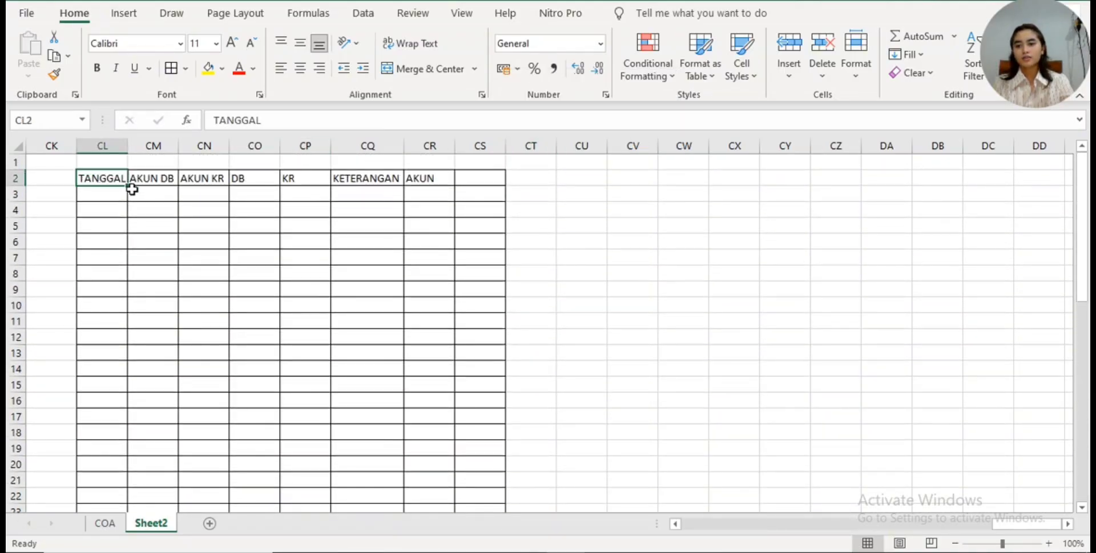
{"action": "left_click_drag", "start_coordinate": [115, 179], "coordinate": [493, 179]}
{"action": "key", "text": "ctrl+b"}
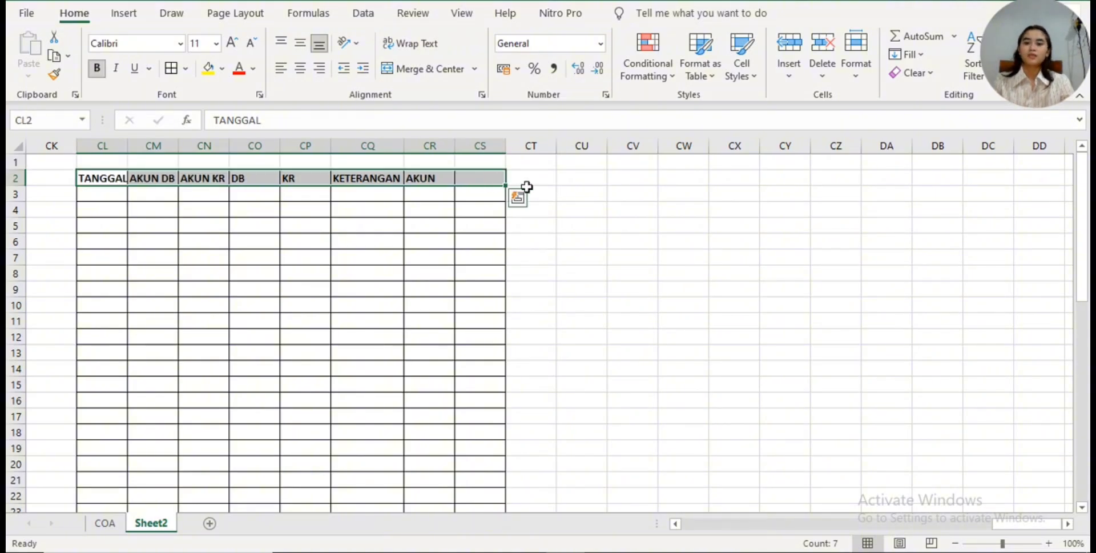
{"action": "left_click", "coordinate": [598, 165]}
- Delete the empty bordered column CS next to the AKUN column
{"action": "left_click", "coordinate": [473, 162]}
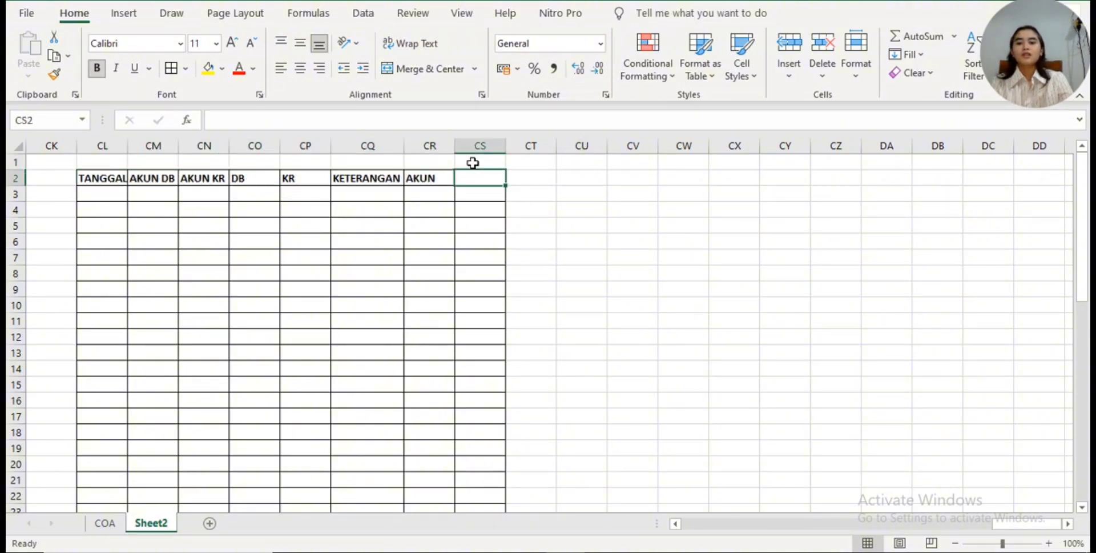
{"action": "left_click", "coordinate": [472, 145]}
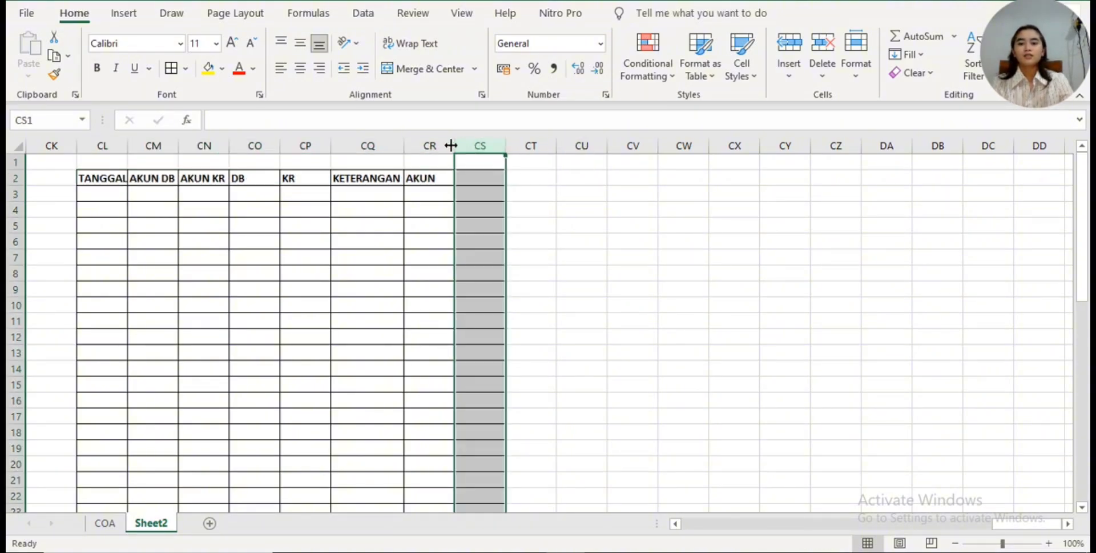
{"action": "right_click", "coordinate": [486, 165]}
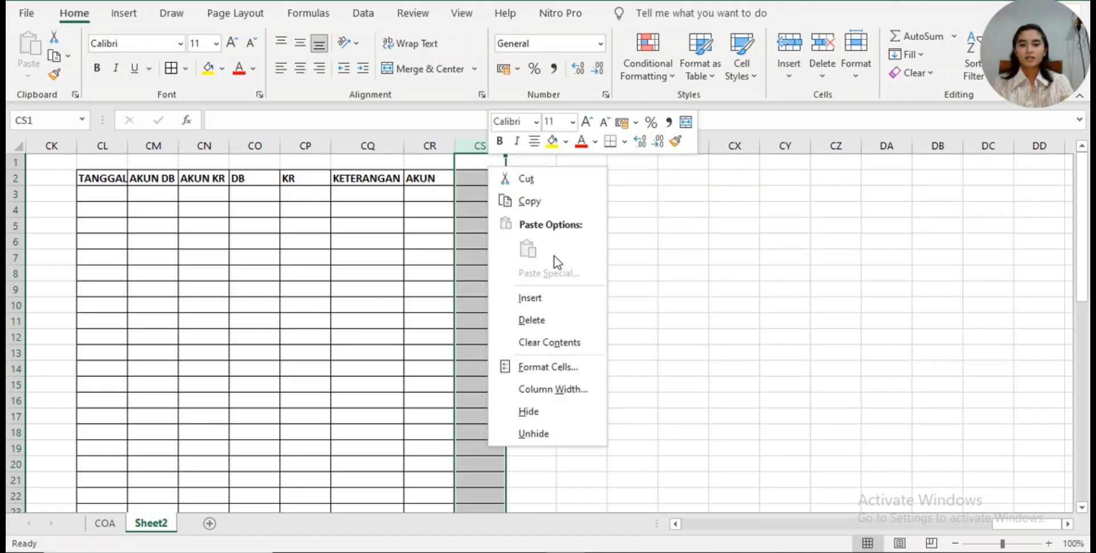
{"action": "left_click", "coordinate": [553, 320]}
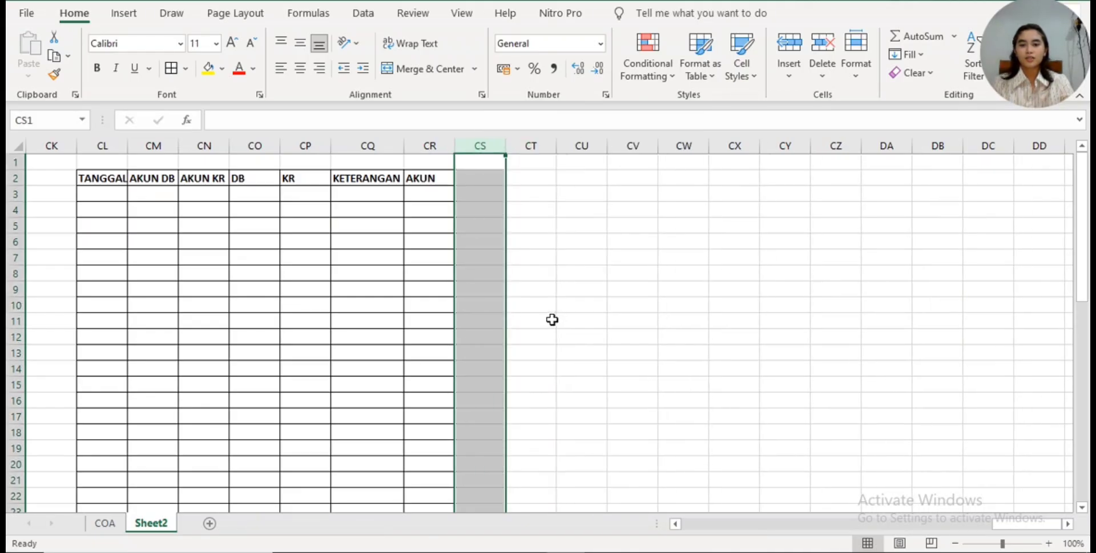
{"action": "left_click", "coordinate": [553, 320]}
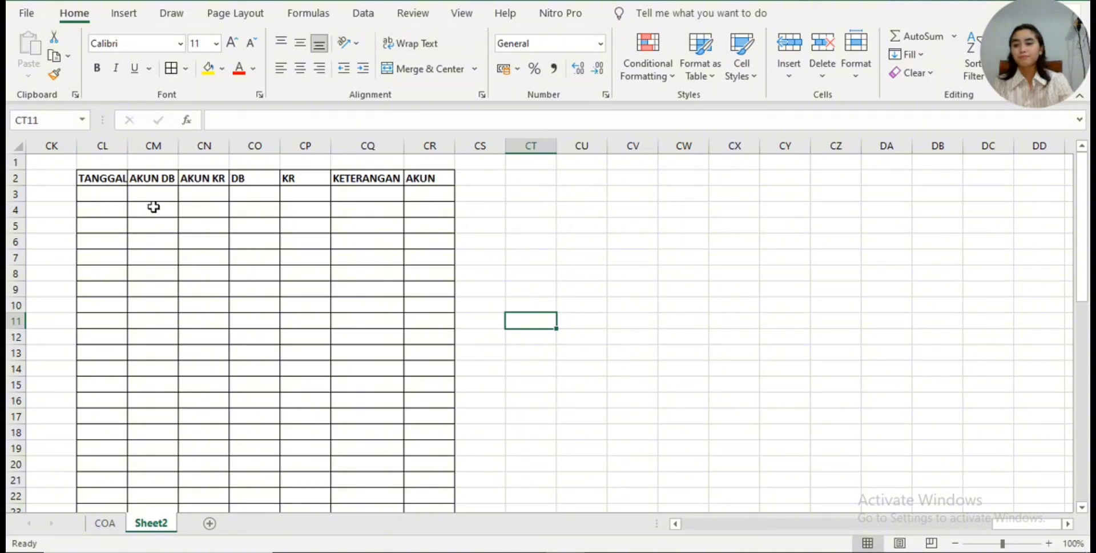
{"action": "left_click", "coordinate": [124, 188]}
{"action": "left_click", "coordinate": [466, 208]}
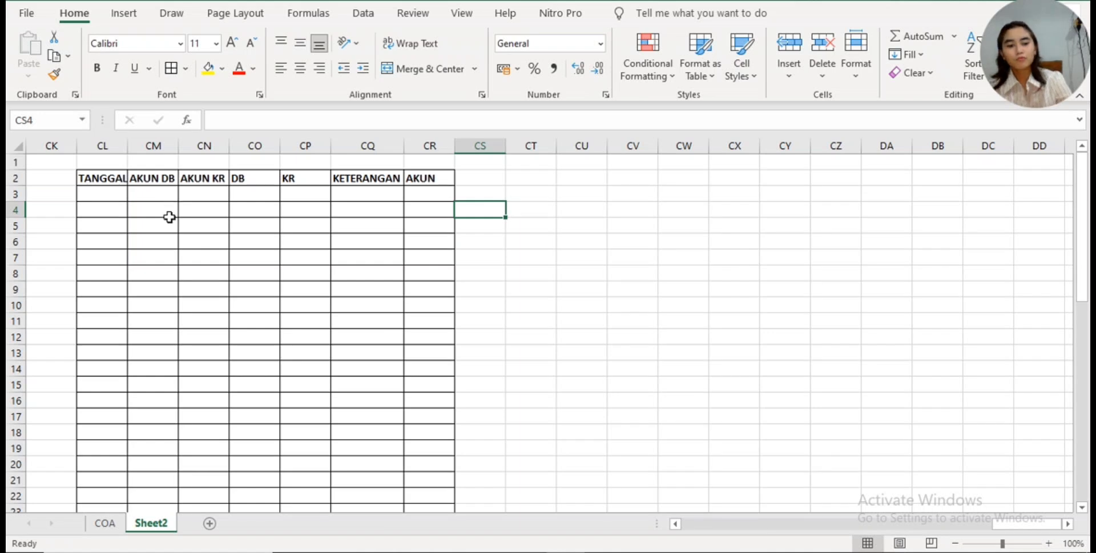
{"action": "left_click", "coordinate": [655, 238]}
{"action": "left_click", "coordinate": [637, 193]}
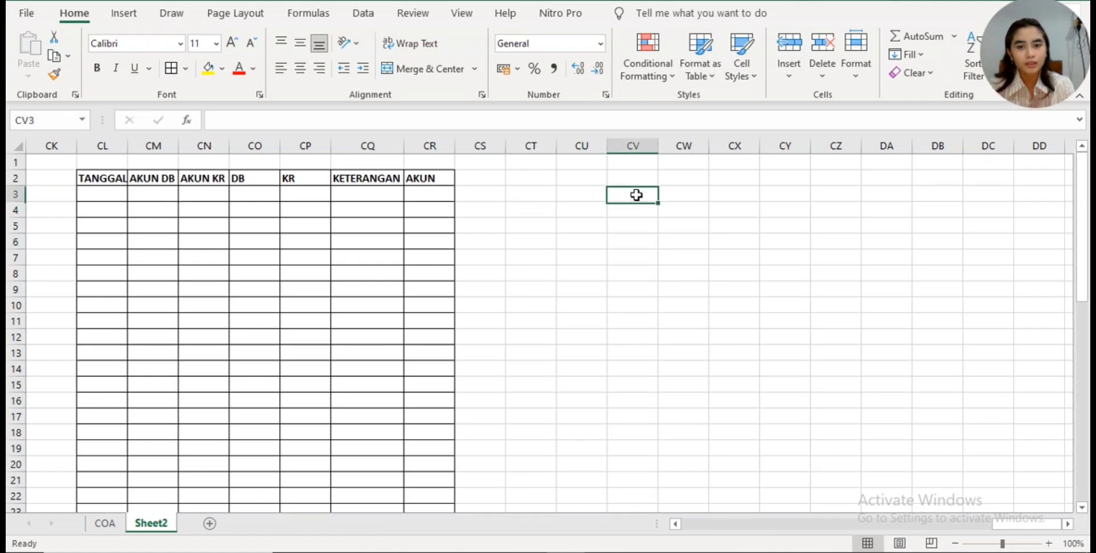
- Enter the accounting equation "ASSET=LIABILITAS +EKUITAS" in cell CU3, beside the journal table
{"action": "left_click", "coordinate": [600, 195]}
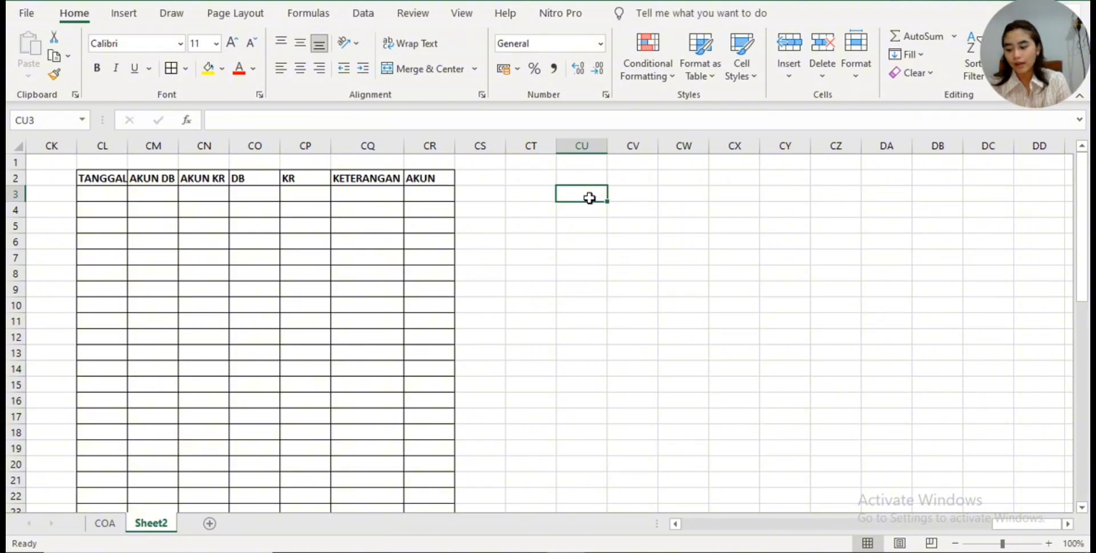
{"action": "type", "text": "ASSET"}
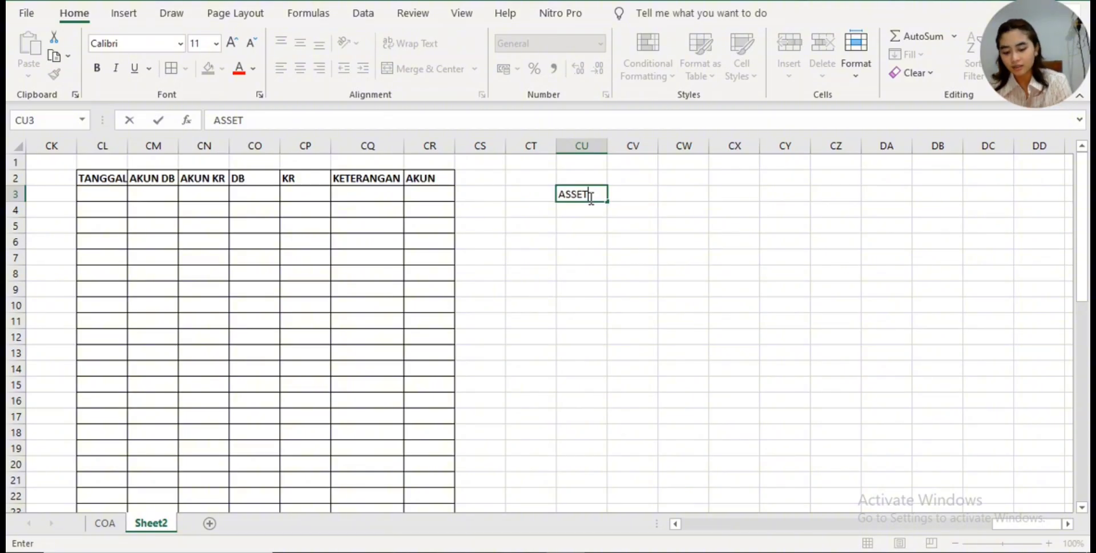
{"action": "type", "text": "="}
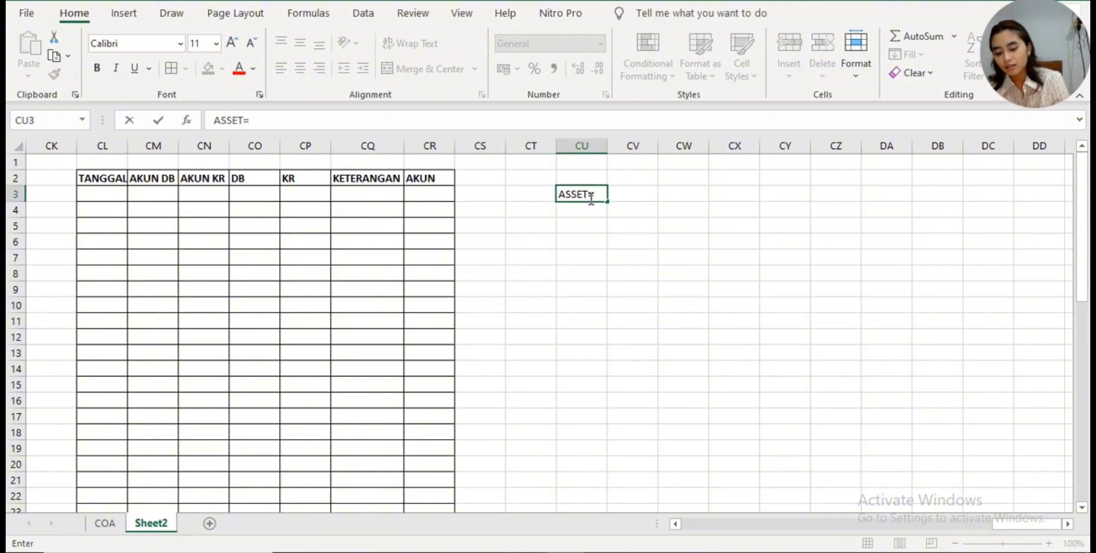
{"action": "type", "text": "LIABILI"}
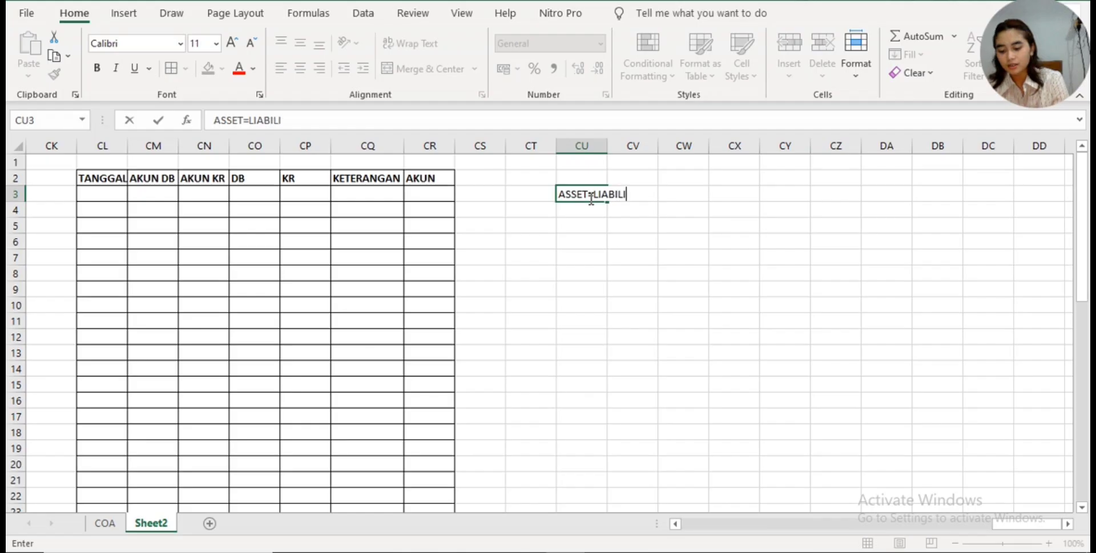
{"action": "type", "text": "TAS"}
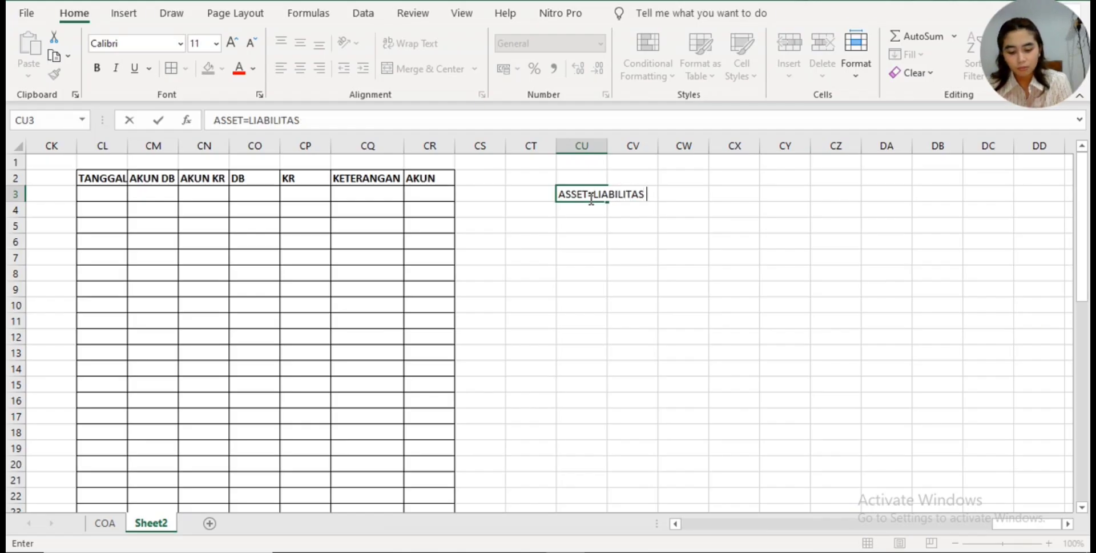
{"action": "type", "text": " +EKUITAS"}
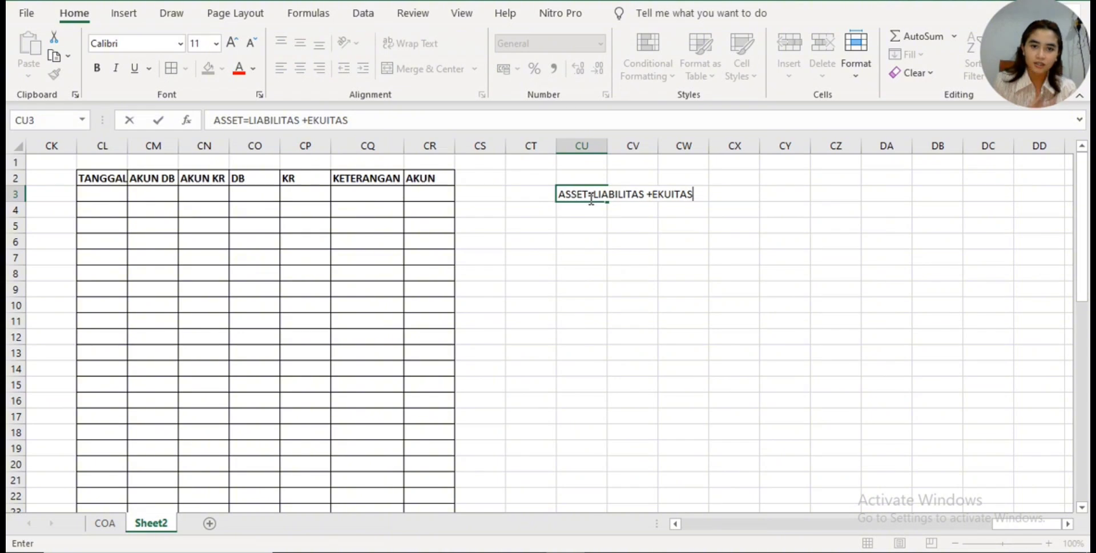
{"action": "left_click", "coordinate": [661, 214]}
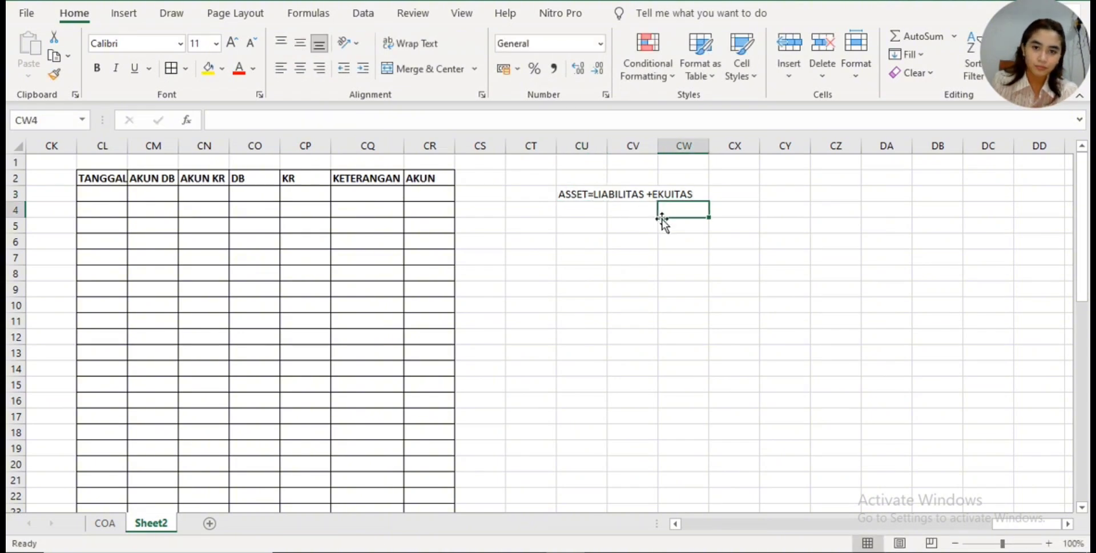
{"action": "left_click", "coordinate": [564, 197]}
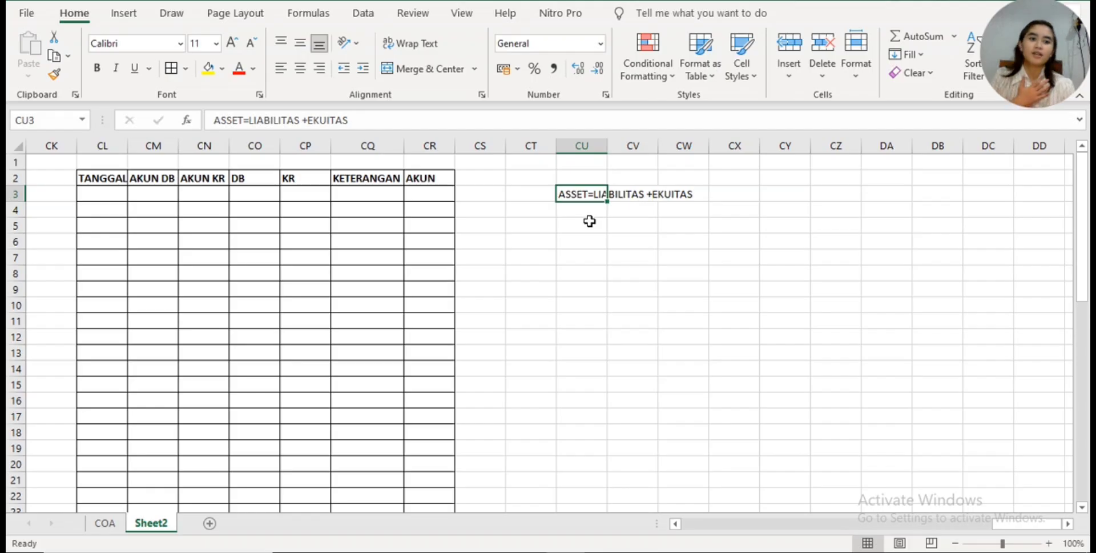
{"action": "left_click", "coordinate": [633, 191]}
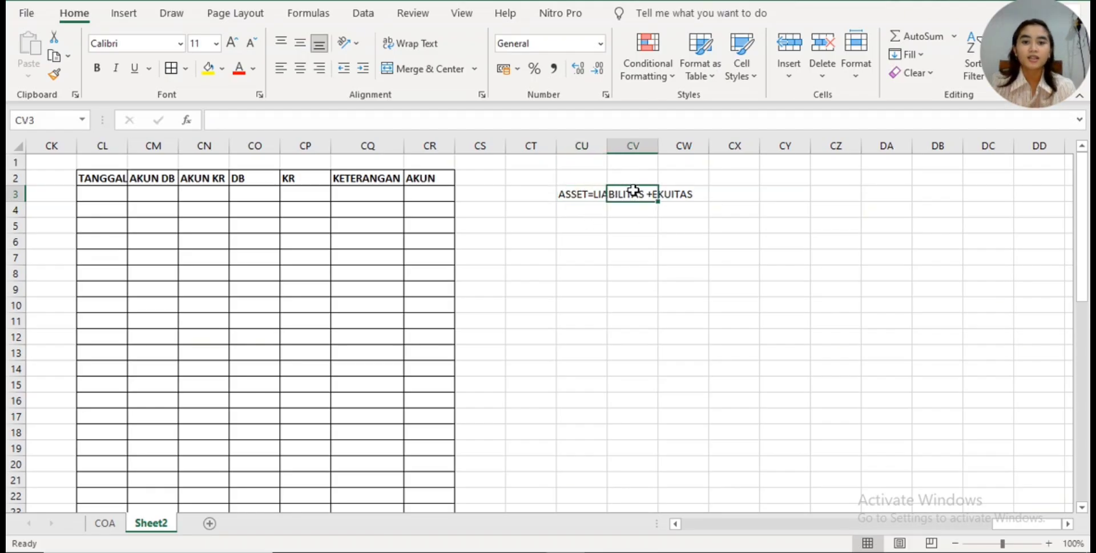
{"action": "left_click", "coordinate": [691, 191]}
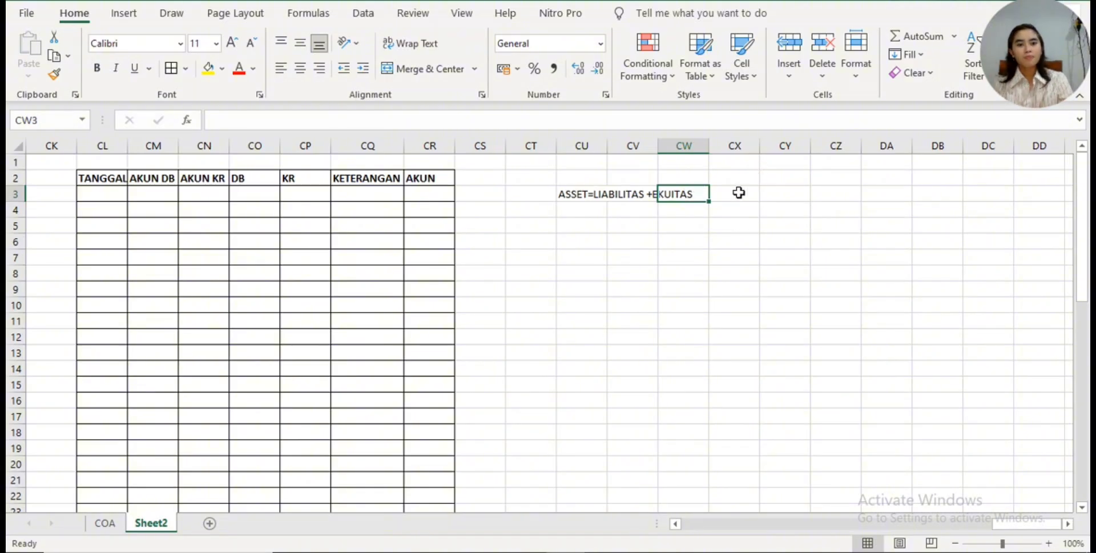
- Enter the asset examples "ASEET = KAS,PERLENGKAPAN,PERALATAN,DLL" in cell CU5
{"action": "left_click", "coordinate": [578, 230]}
{"action": "type", "text": "ASEE"}
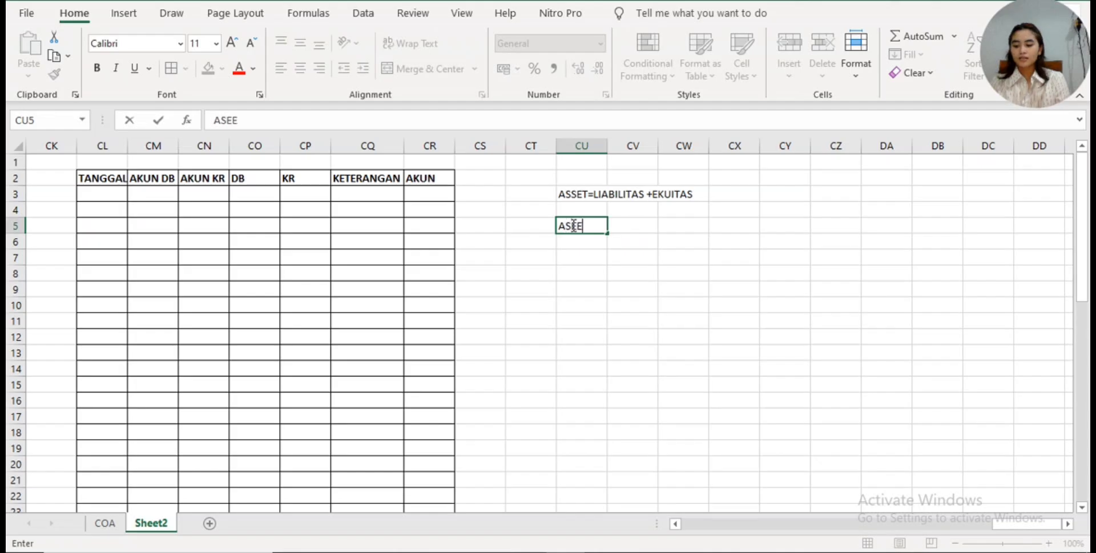
{"action": "type", "text": "T ="}
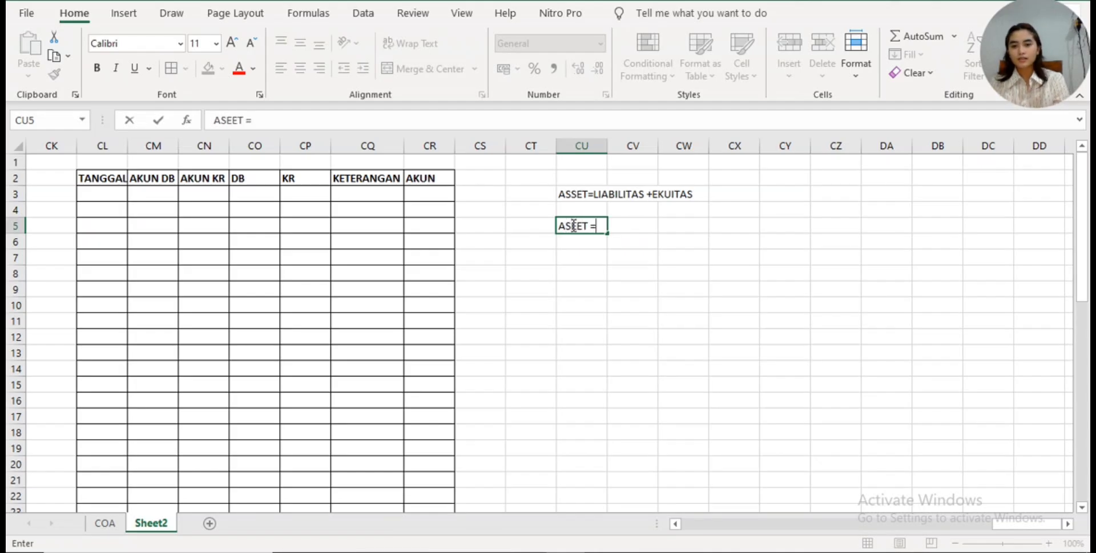
{"action": "type", "text": " KAS,"}
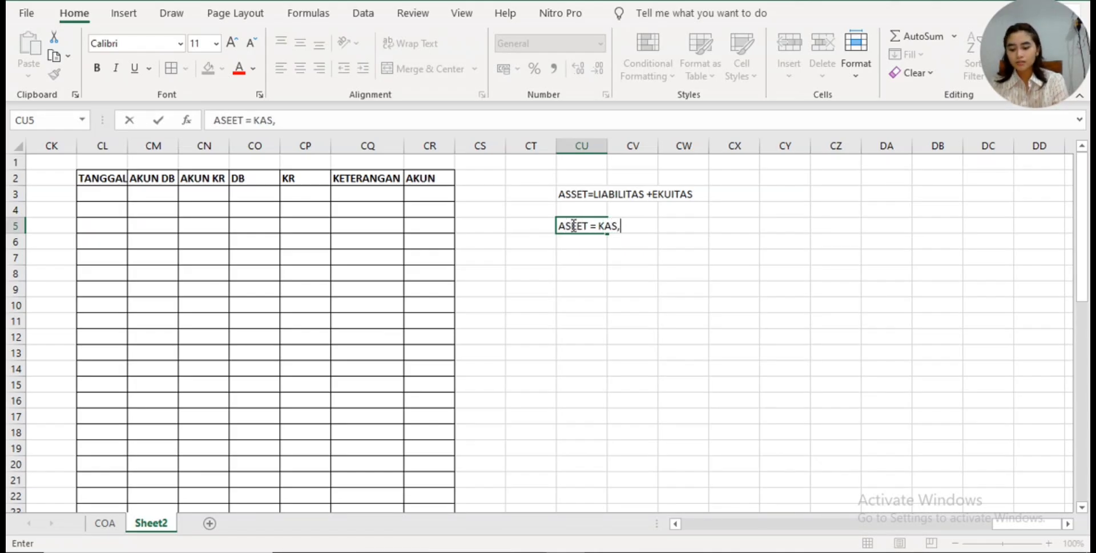
{"action": "type", "text": "PERLENGKAP"}
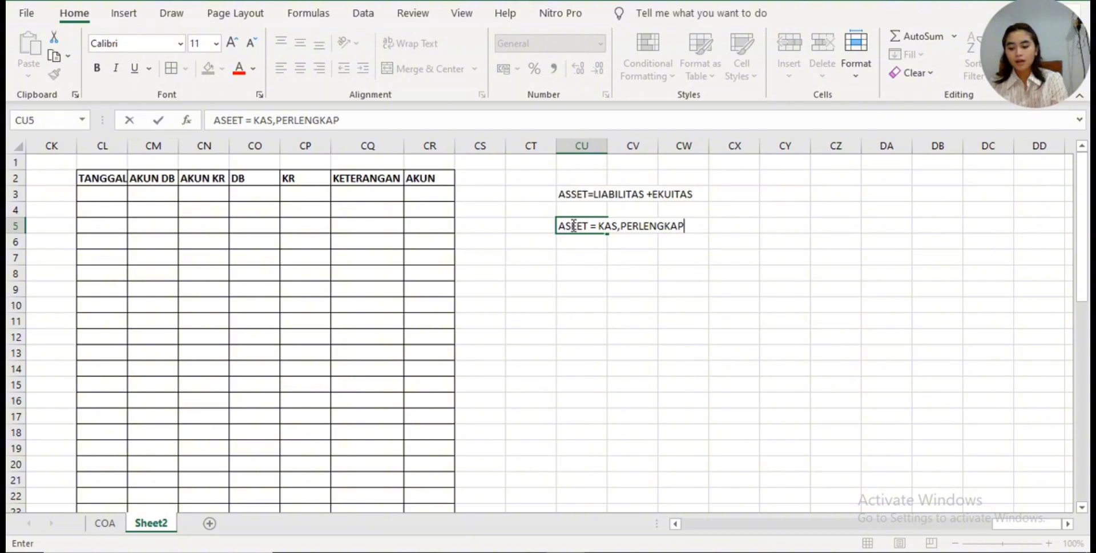
{"action": "type", "text": "AN,PERALA"}
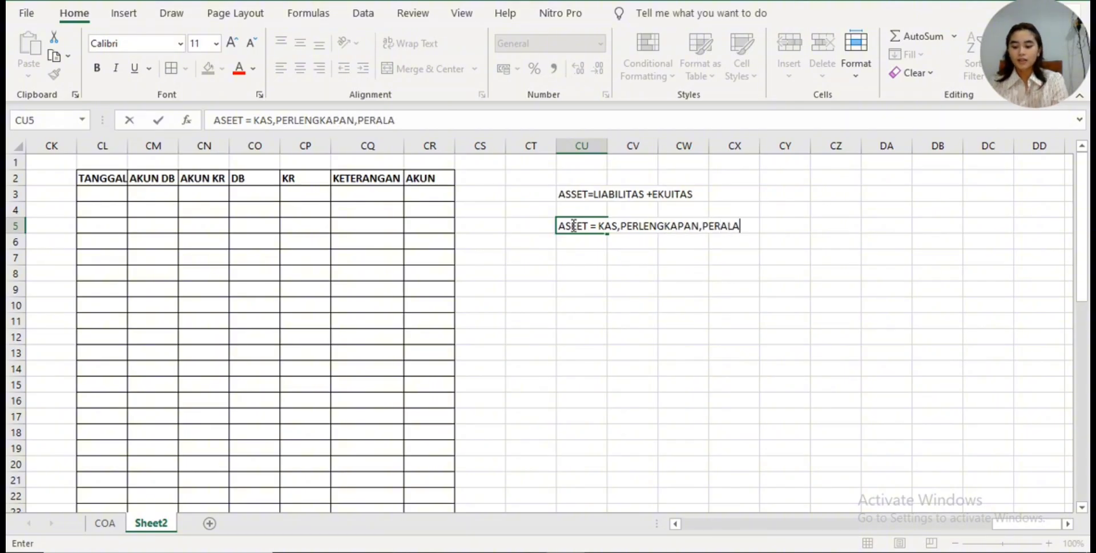
{"action": "type", "text": "TAN,DLL"}
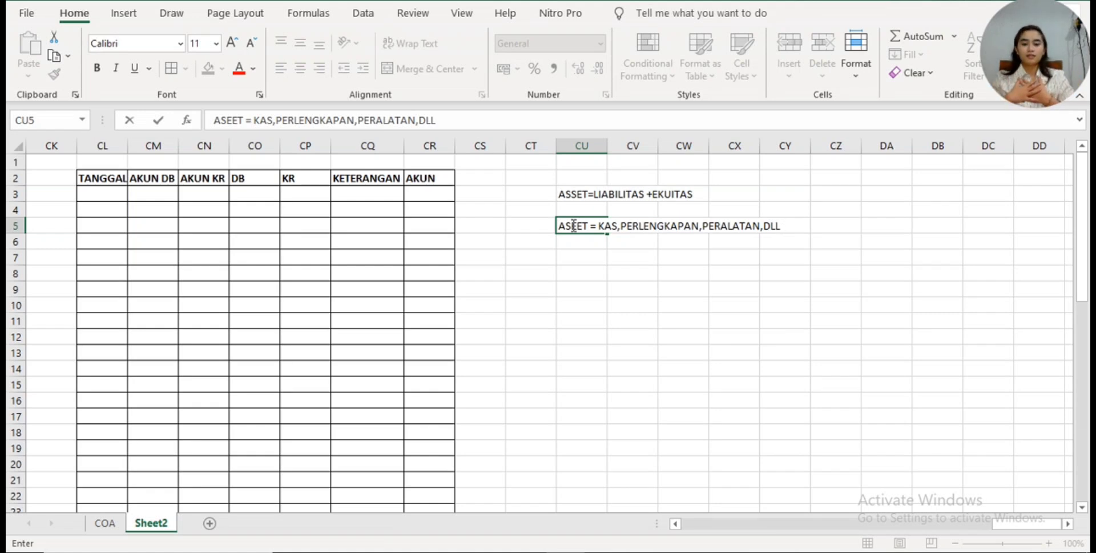
{"action": "key", "text": "Return"}
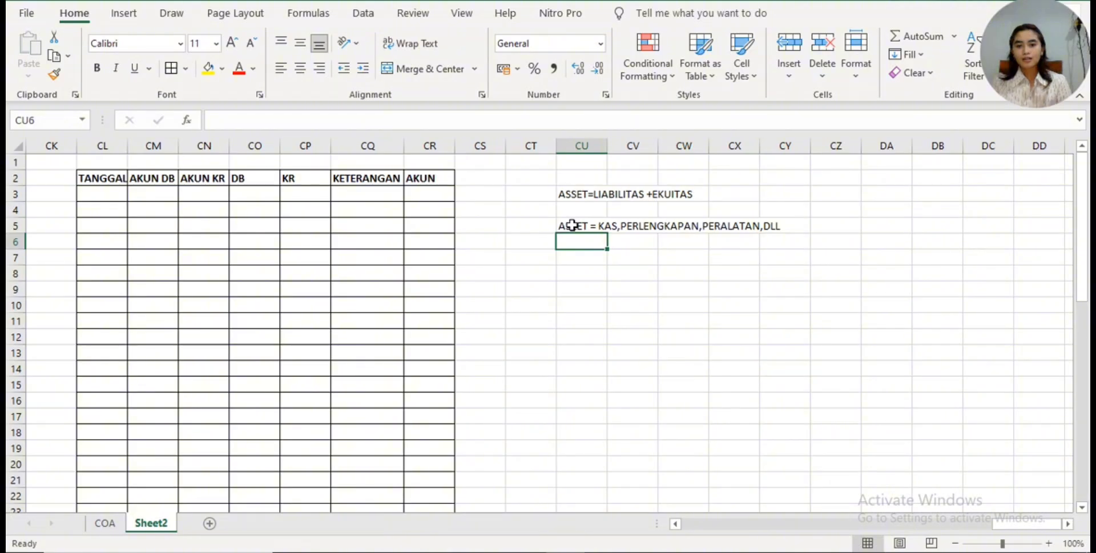
- Enter the liability examples "LIABILITAS=PENDAPTAN DITERIMA DIMUKA, UTANG USAHA" in cell CU6
{"action": "type", "text": "LIABI"}
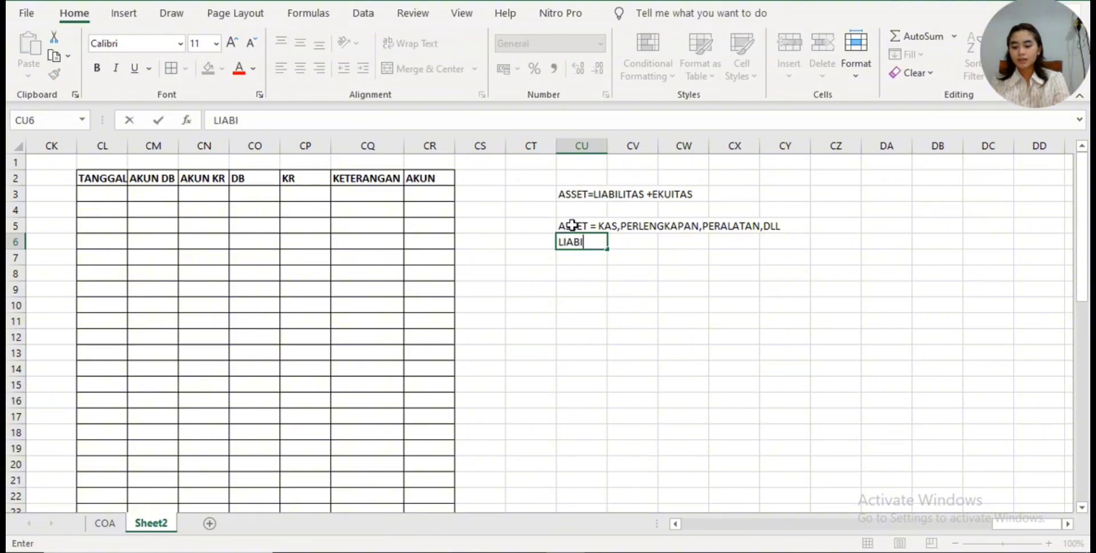
{"action": "type", "text": "LITAS=-"}
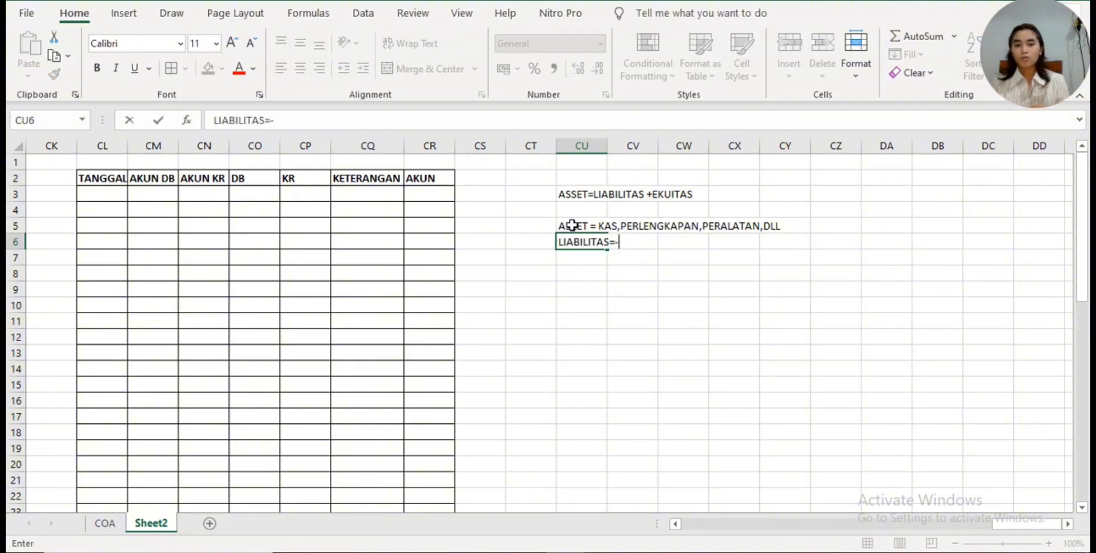
{"action": "key", "text": "BackSpace"}
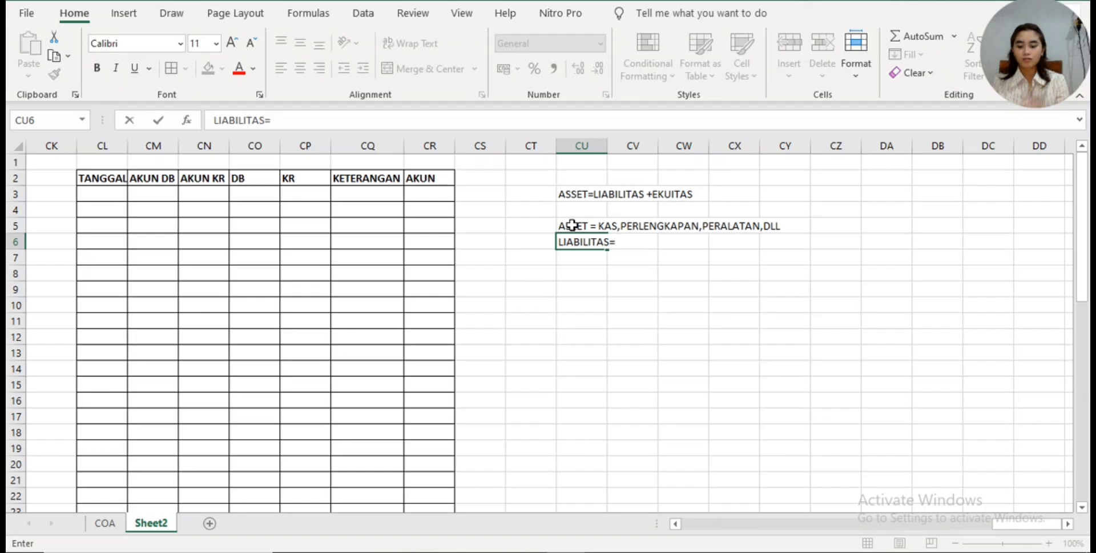
{"action": "type", "text": "PEN"}
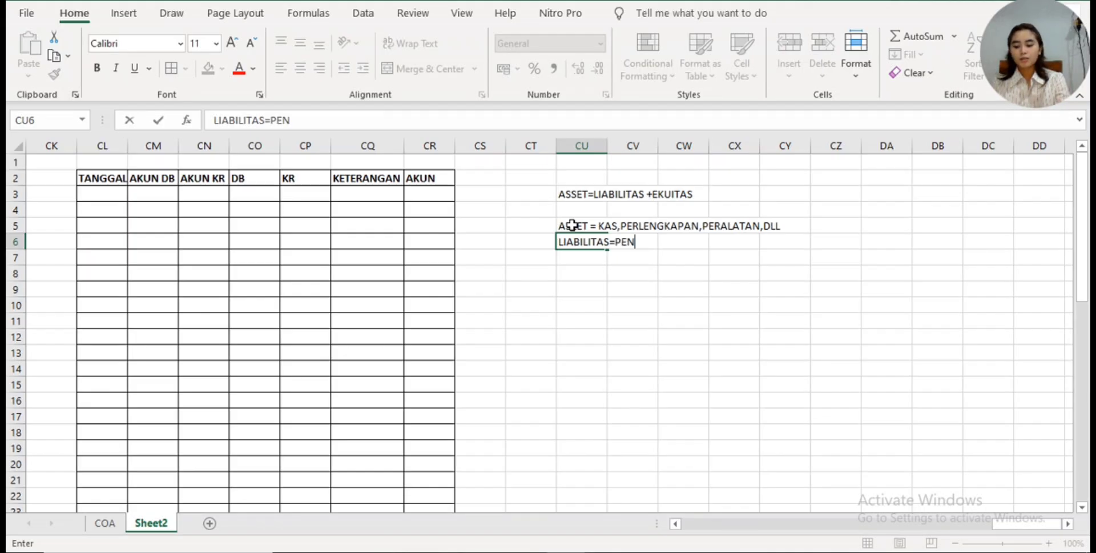
{"action": "type", "text": "DAPTAN DITER"}
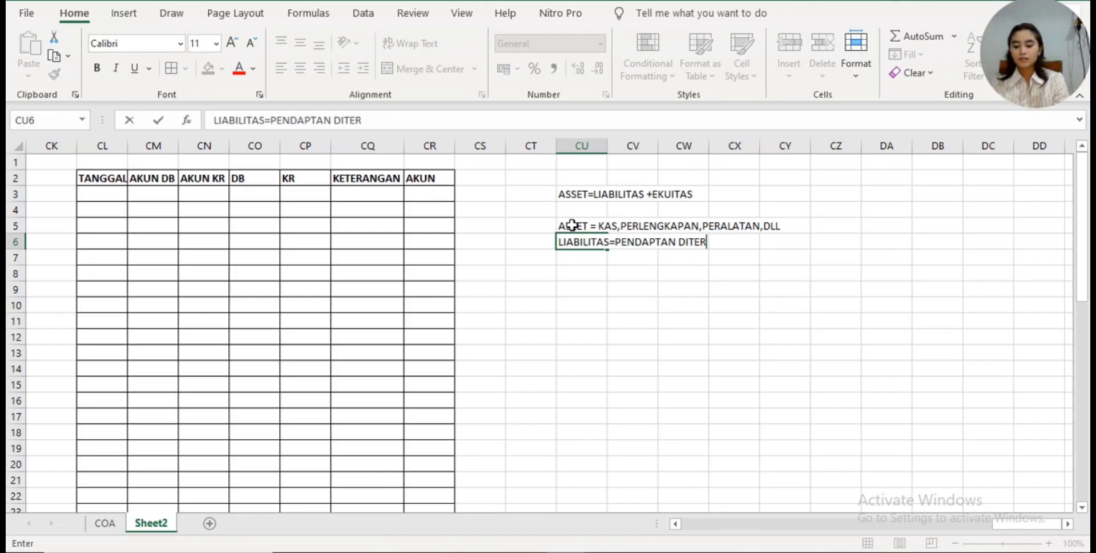
{"action": "type", "text": "IMA DIMUKA"}
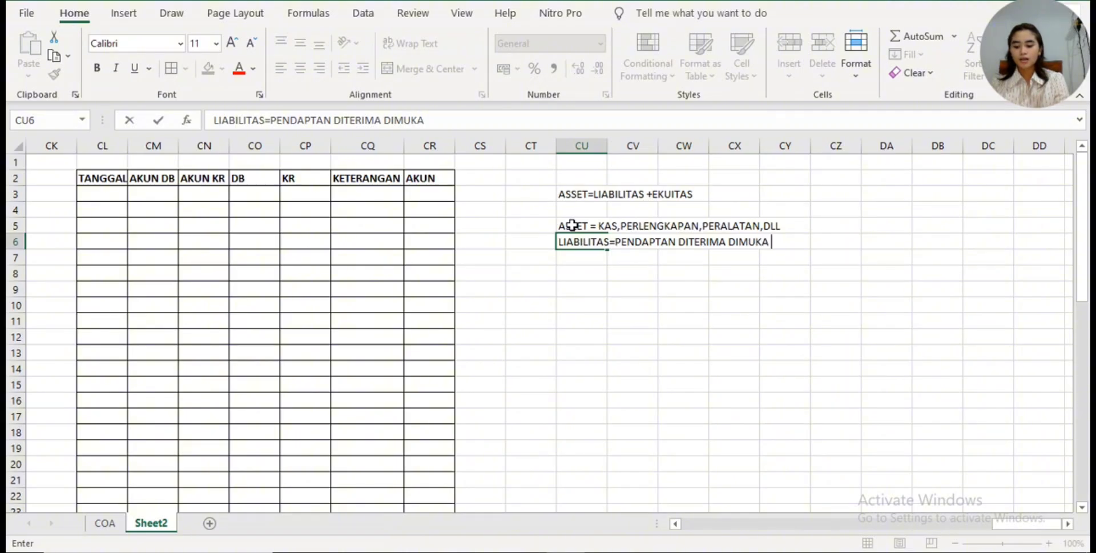
{"action": "type", "text": ", UTA"}
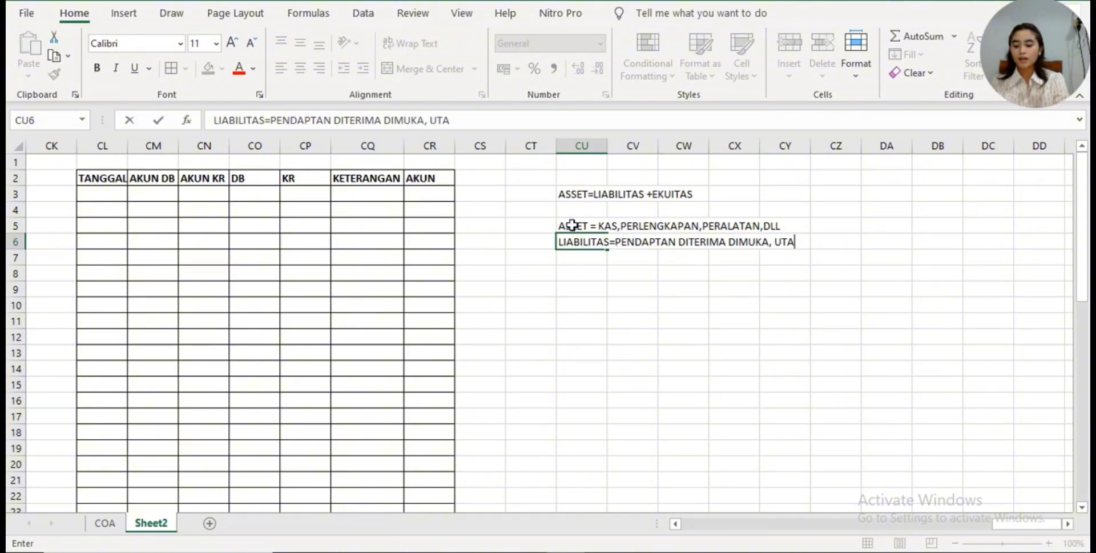
{"action": "type", "text": "NG USAHA"}
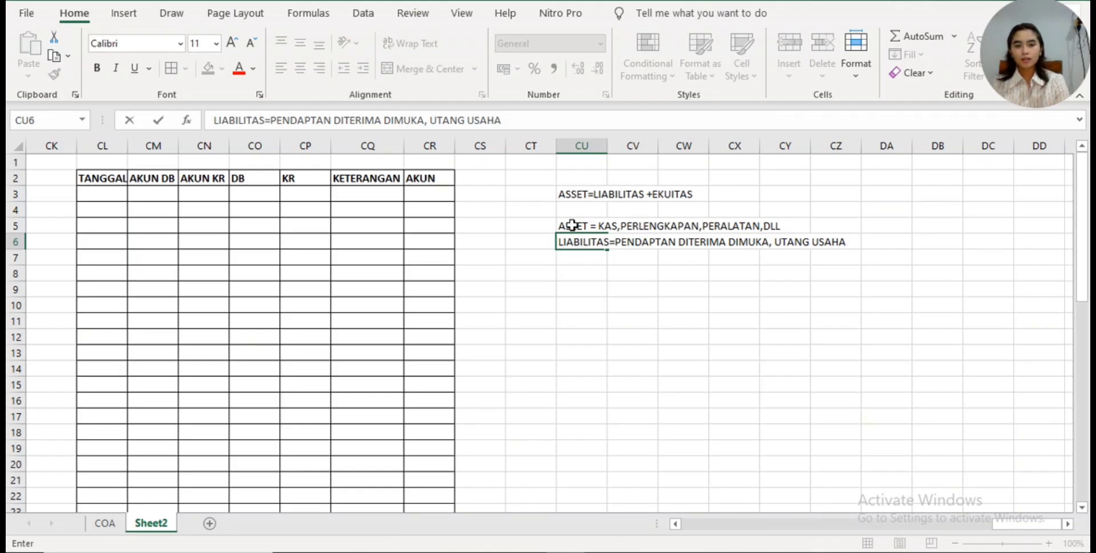
{"action": "key", "text": "Return"}
- Enter the equity components "EKUITAS= MODAL DAN LABA DI TAHAN" in cell CU7
{"action": "type", "text": "EK"}
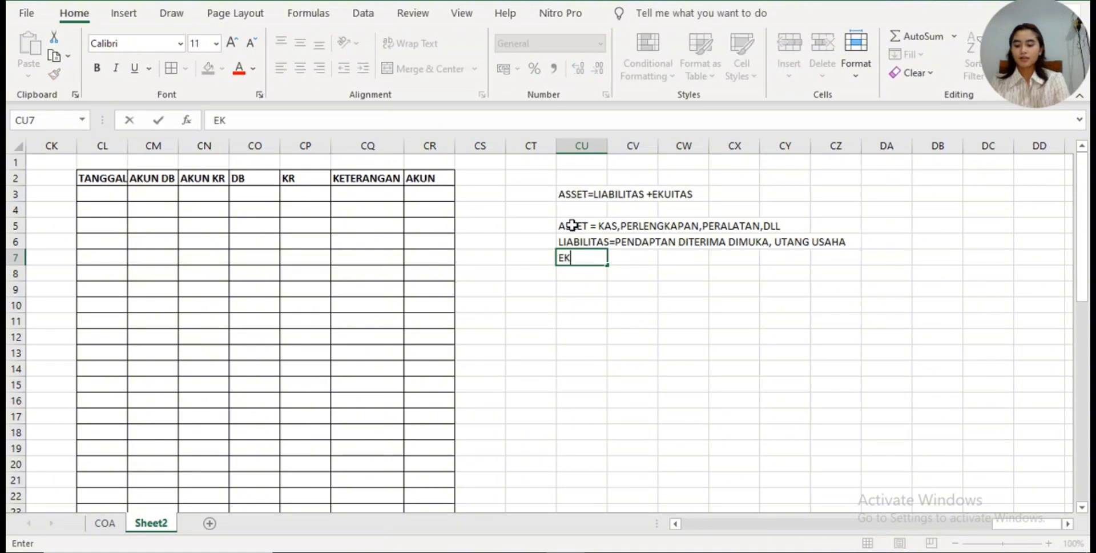
{"action": "type", "text": "UITAS="}
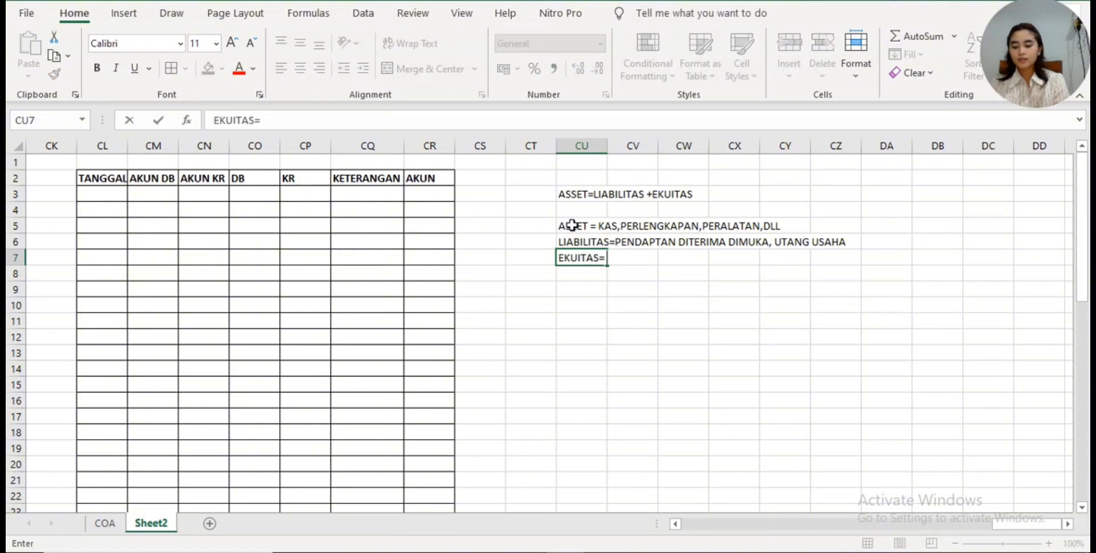
{"action": "type", "text": " MODAL DAN"}
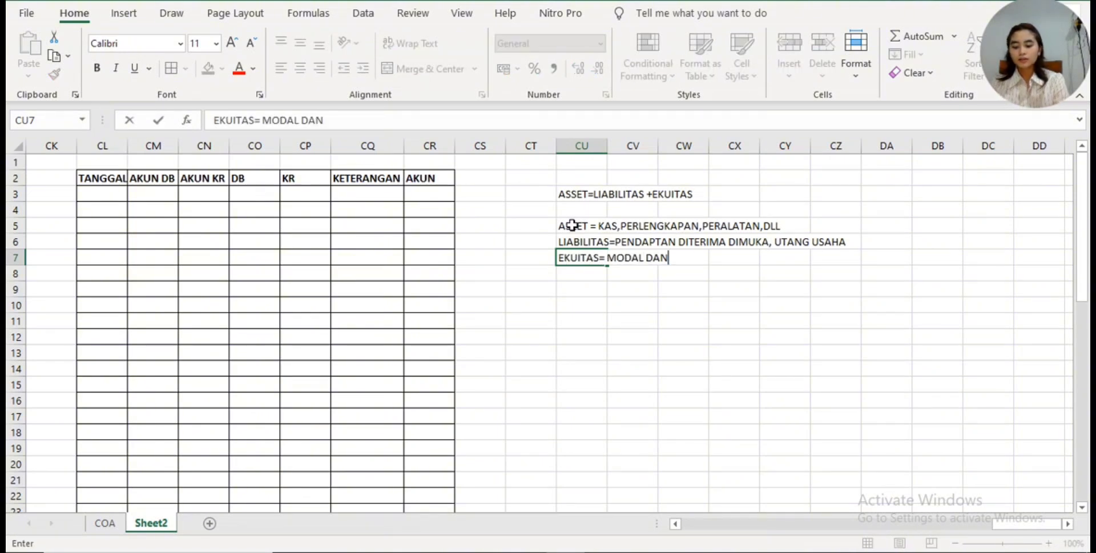
{"action": "type", "text": " LABA DI TAHAN"}
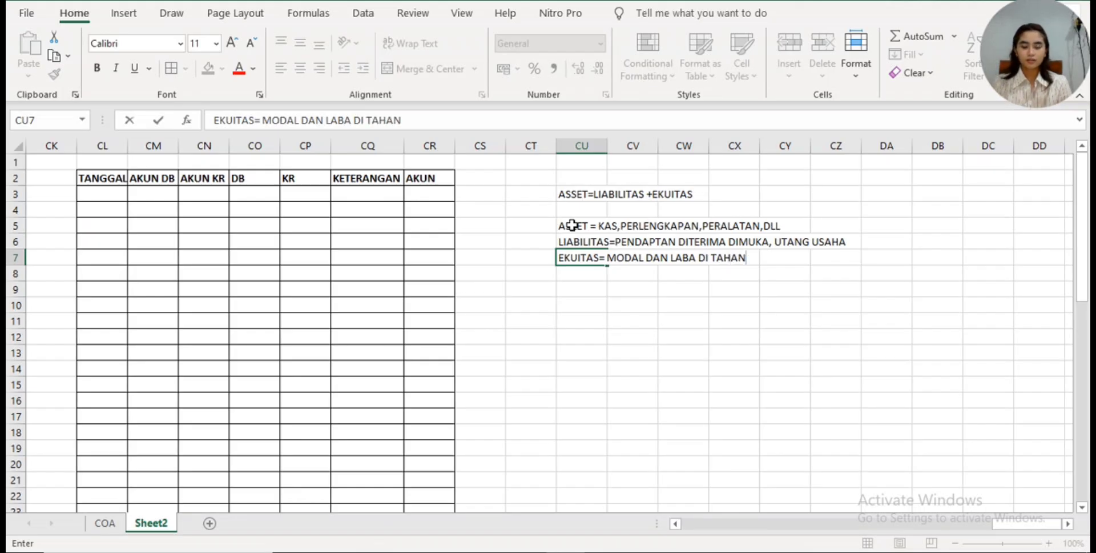
- Enter the heading "LABA DI TAHAN" in cell CV9 and "pendaptan jasa" beneath it in CV10
{"action": "left_click", "coordinate": [621, 289]}
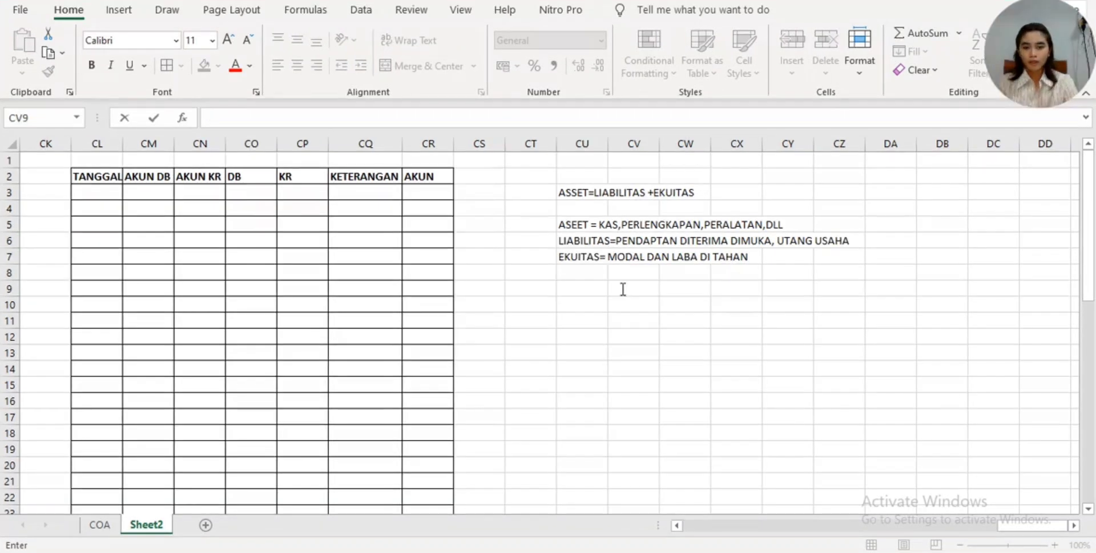
{"action": "type", "text": "LABA"}
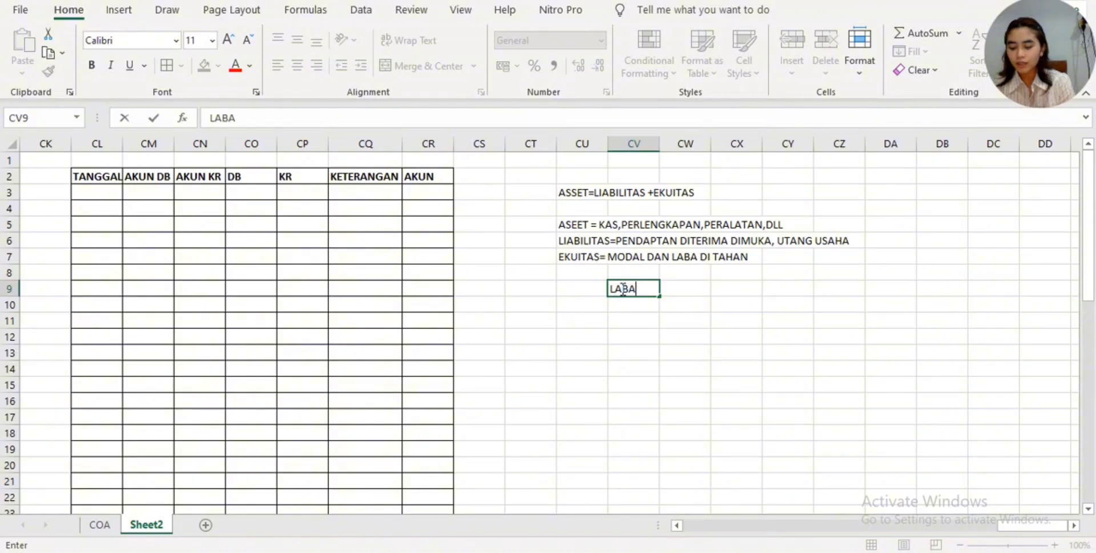
{"action": "type", "text": " DI TAHAN"}
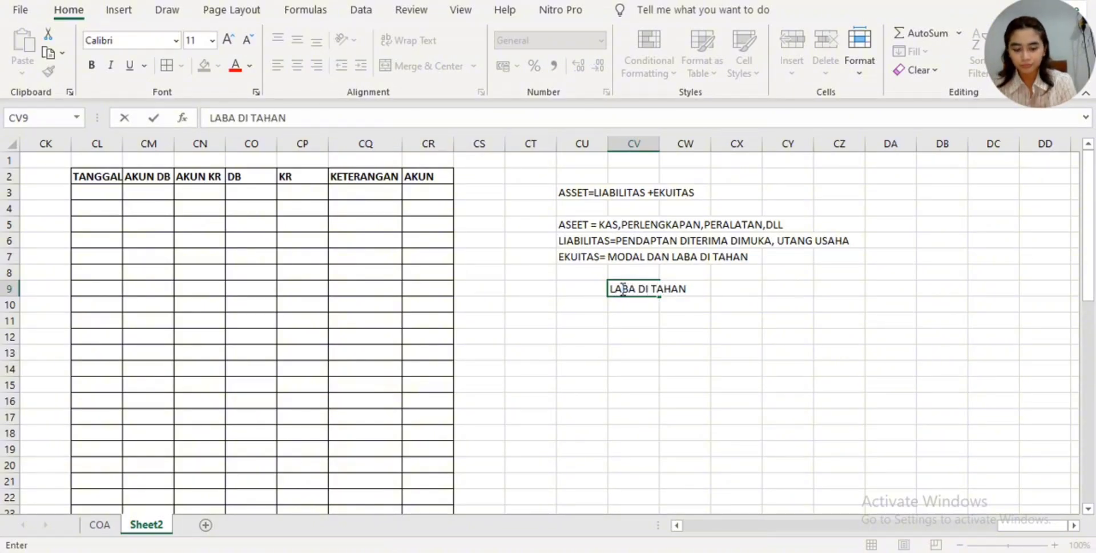
{"action": "key", "text": "Return"}
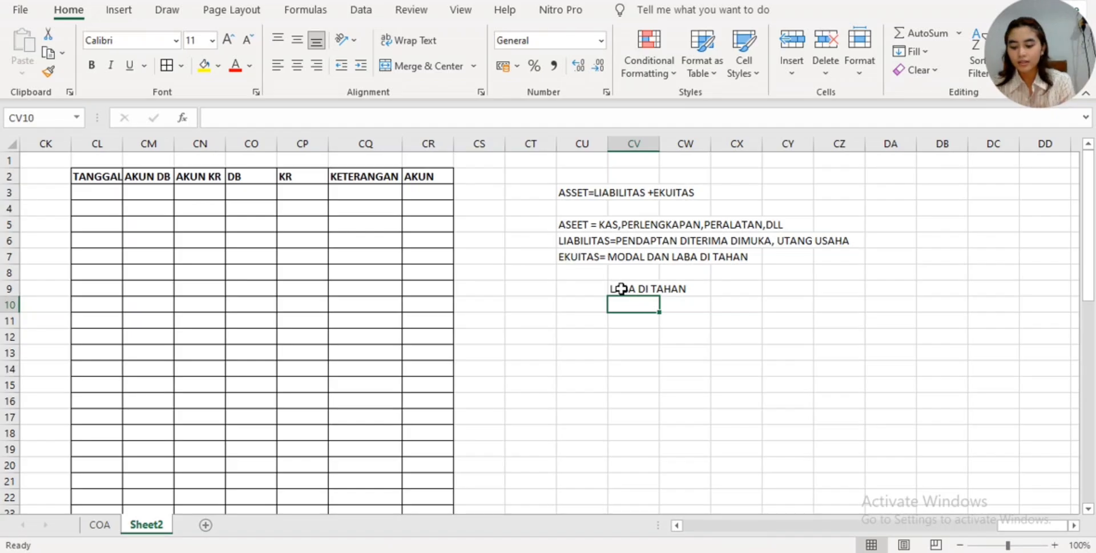
{"action": "type", "text": "pendaptan ja"}
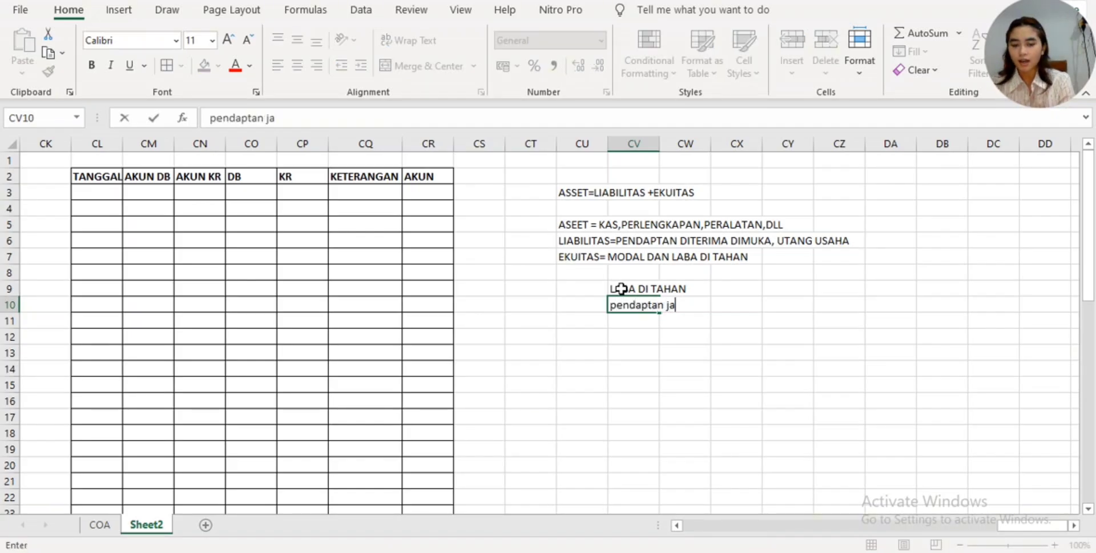
{"action": "type", "text": "sa"}
{"action": "key", "text": "Return"}
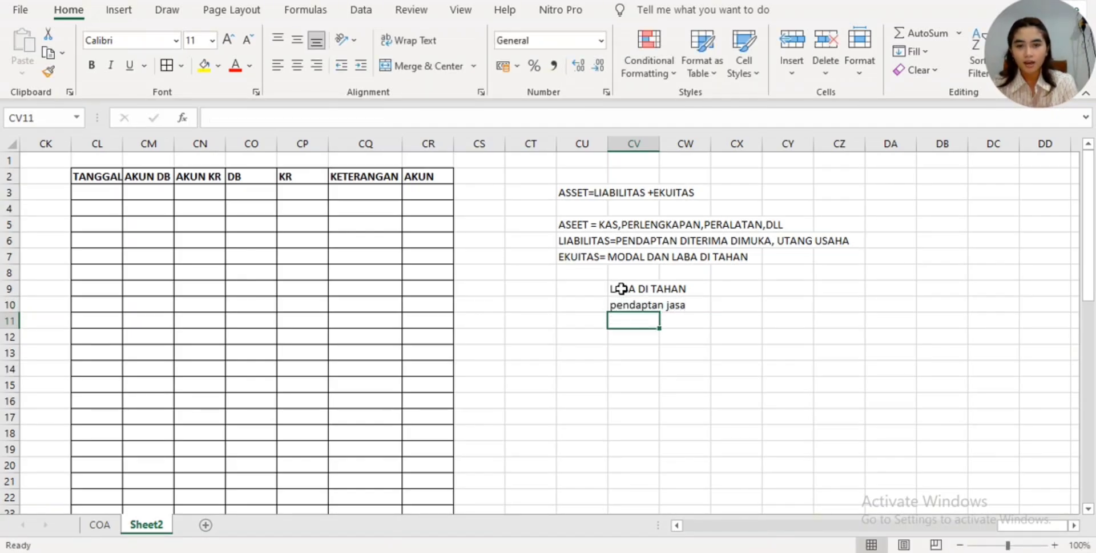
- Continue the retained earnings list with "beban", "prive" and "dividen" in cells CV11 to CV13
{"action": "type", "text": "beban"}
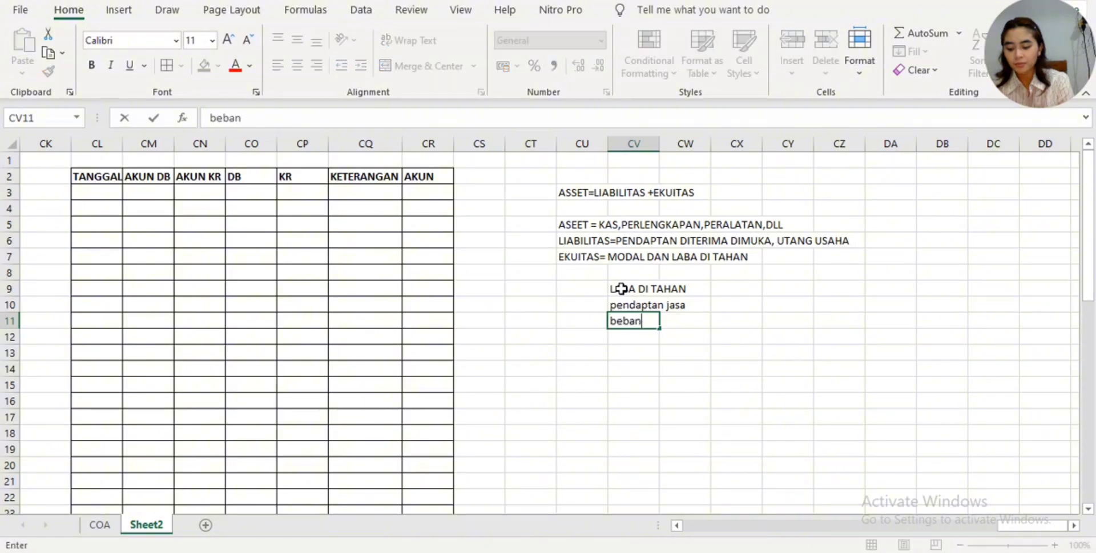
{"action": "key", "text": "Return"}
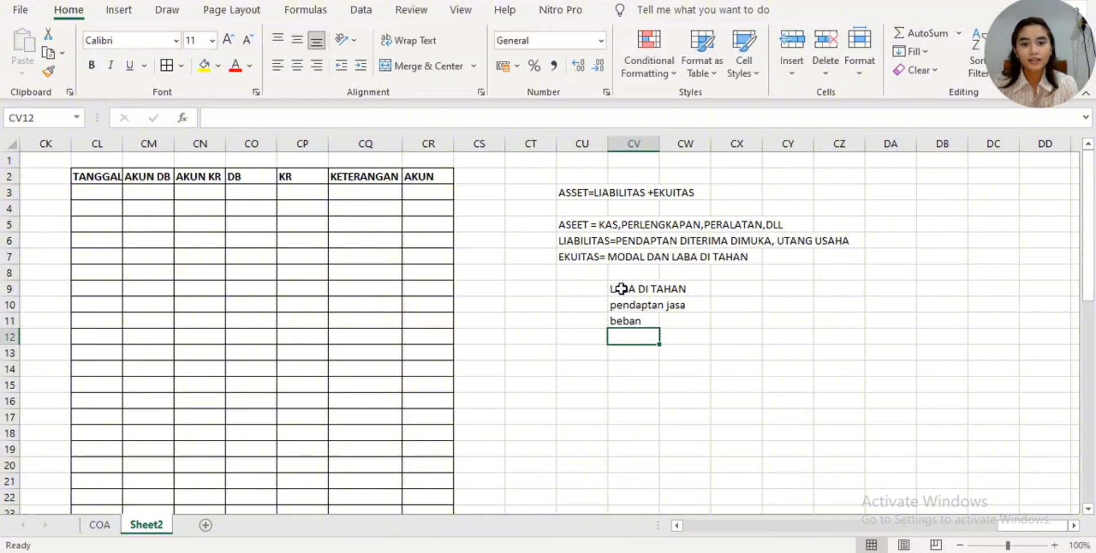
{"action": "type", "text": "prive"}
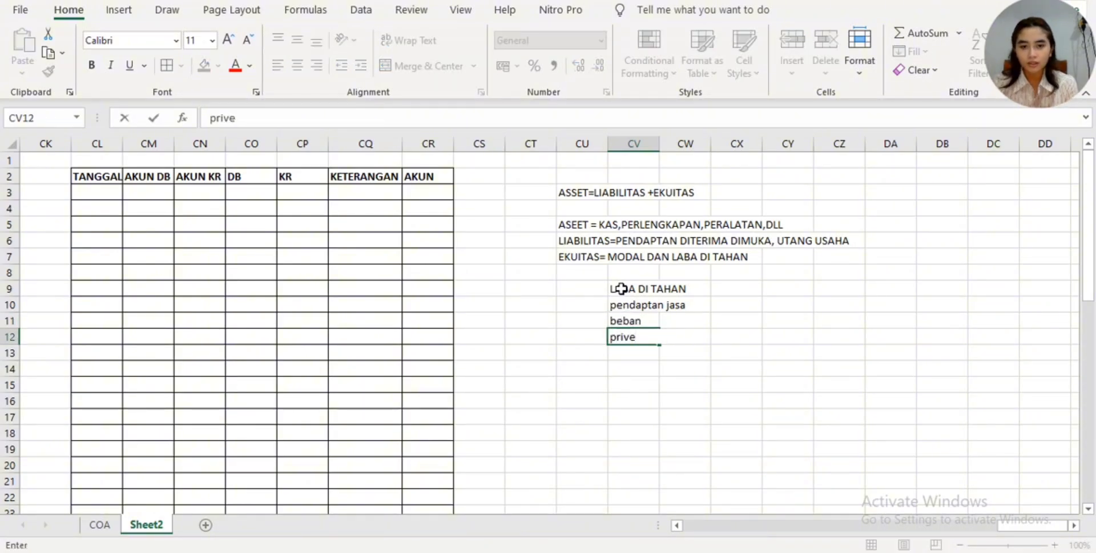
{"action": "key", "text": "Return"}
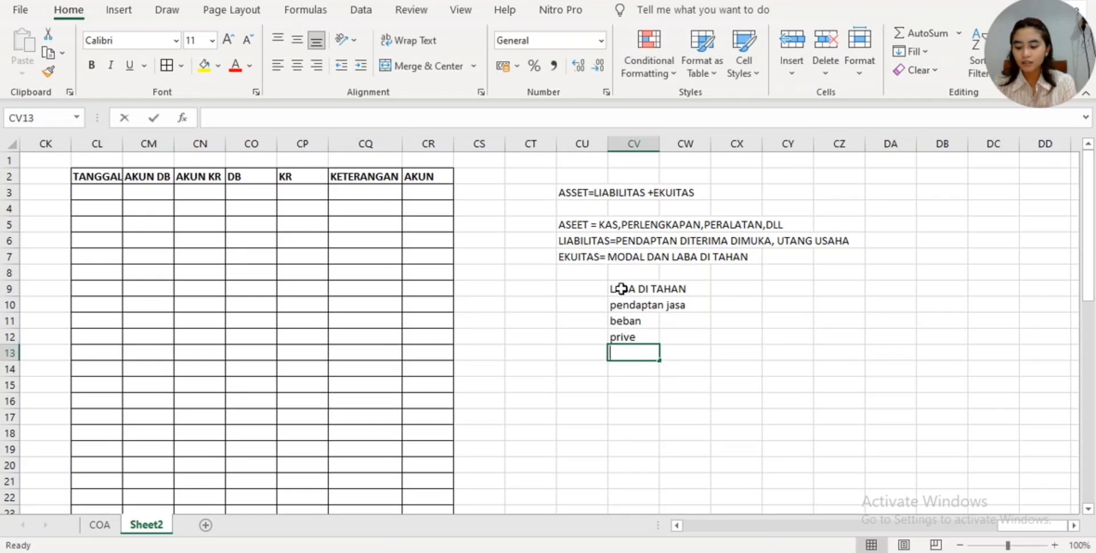
{"action": "type", "text": "dividen"}
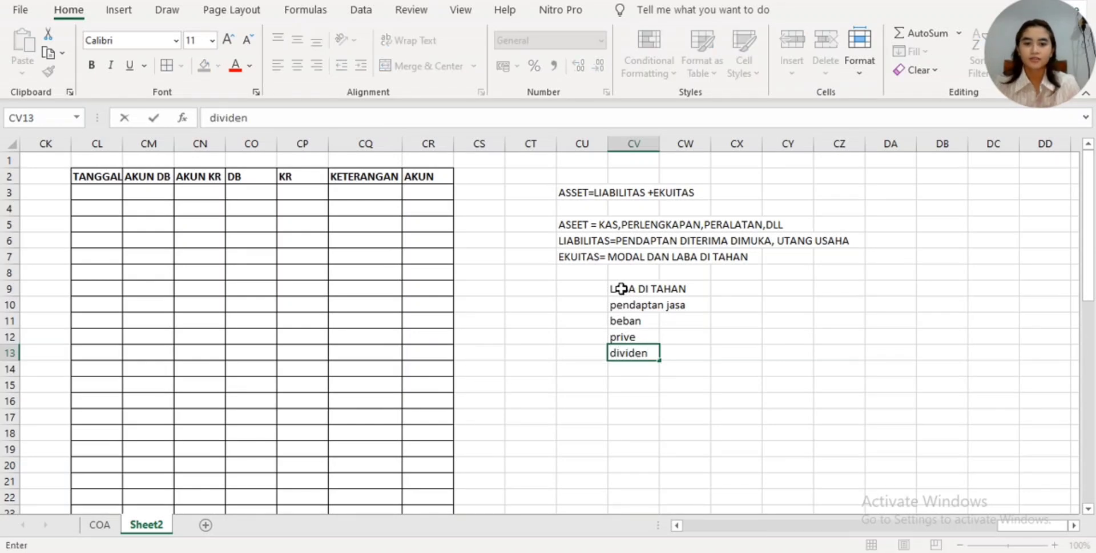
{"action": "left_click", "coordinate": [651, 304]}
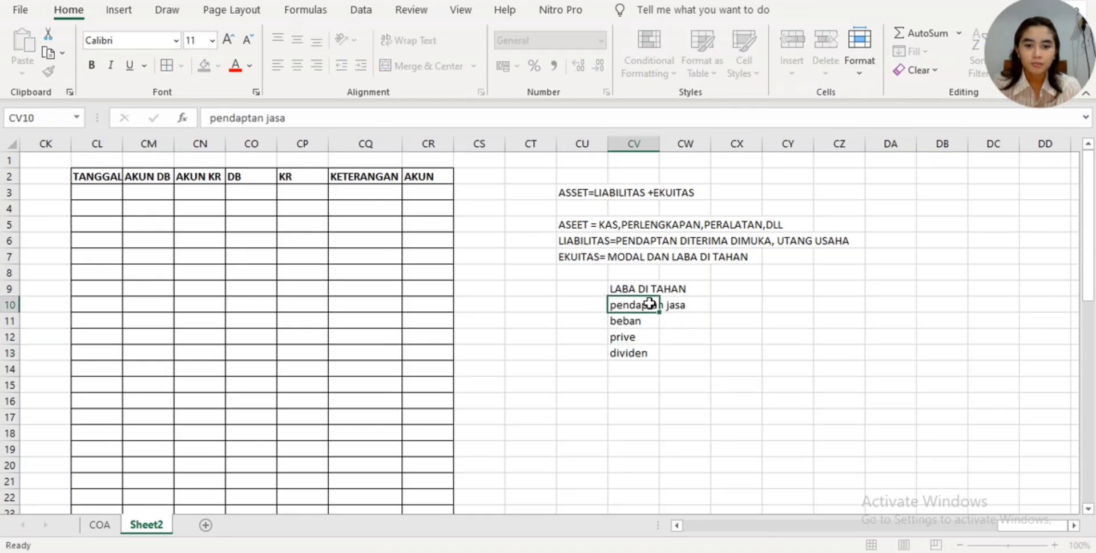
- Enter a lone "+" sign in cell CX10 for the pendaptan jasa row, without any cell reference
{"action": "left_click", "coordinate": [714, 307]}
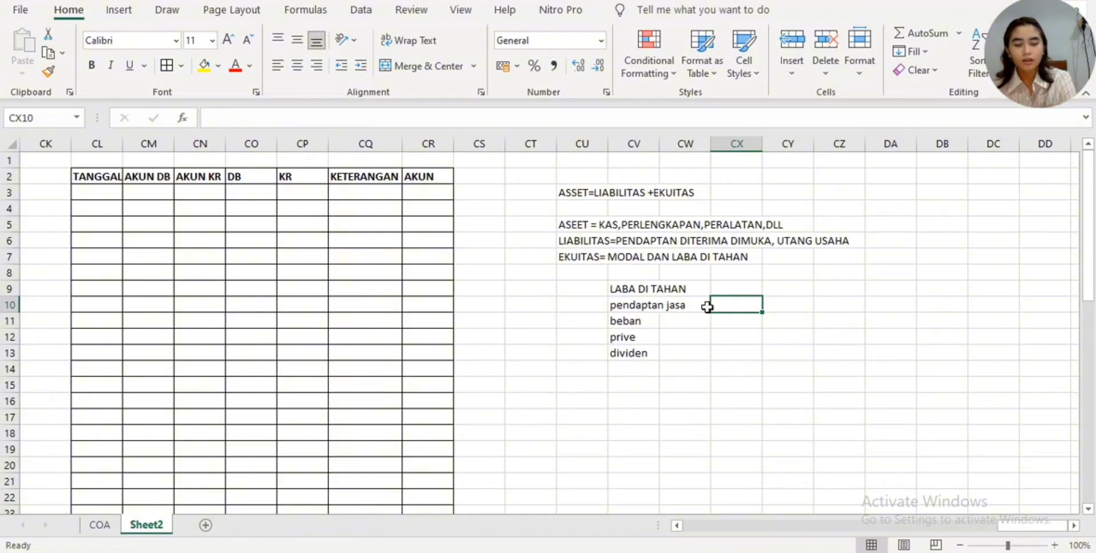
{"action": "type", "text": "+"}
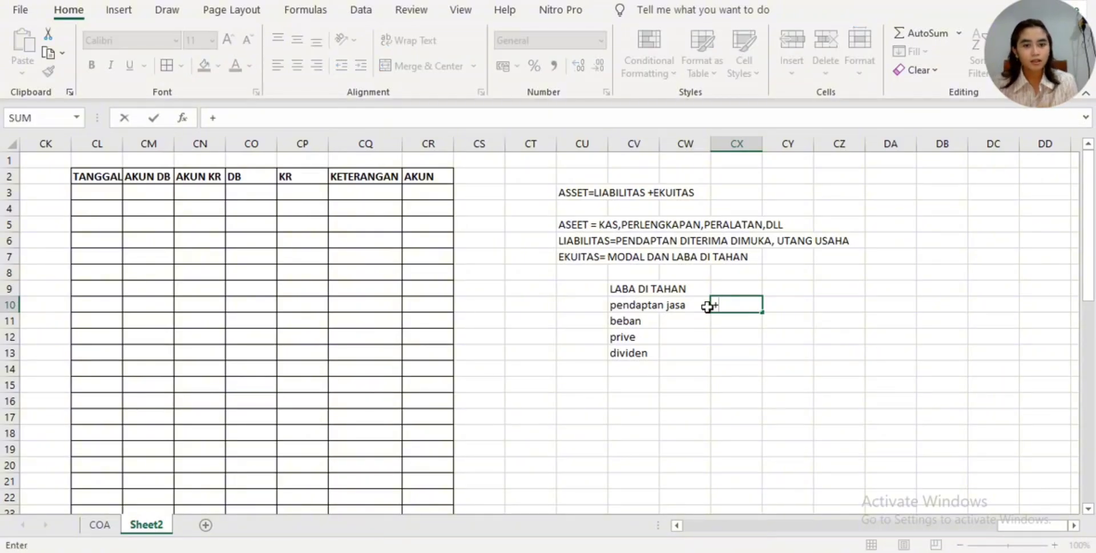
{"action": "left_click", "coordinate": [730, 321]}
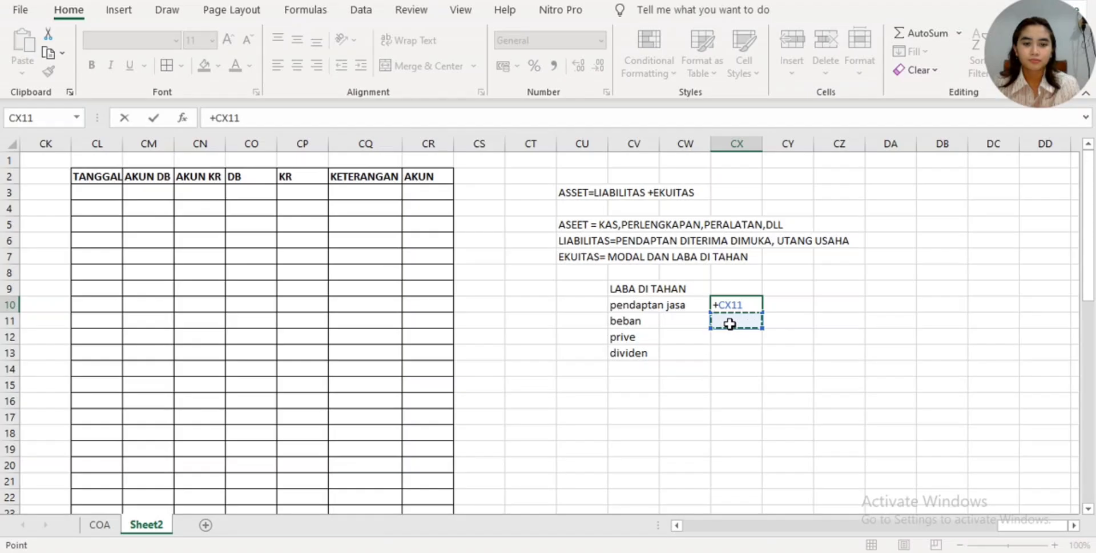
{"action": "key", "text": "BackSpace"}
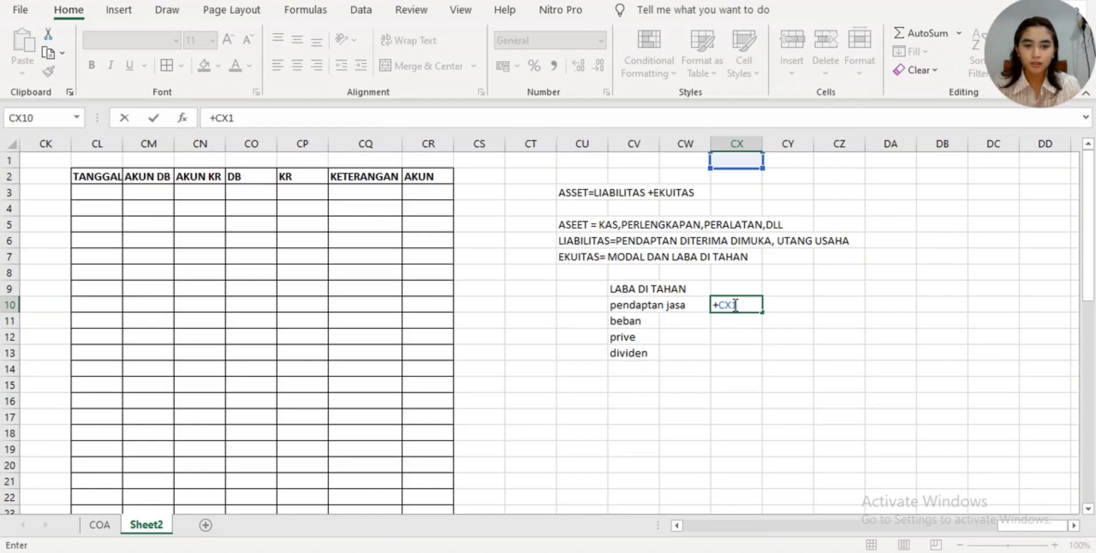
{"action": "left_click", "coordinate": [731, 305]}
{"action": "key", "text": "BackSpace"}
{"action": "key", "text": "BackSpace"}
{"action": "key", "text": "BackSpace"}
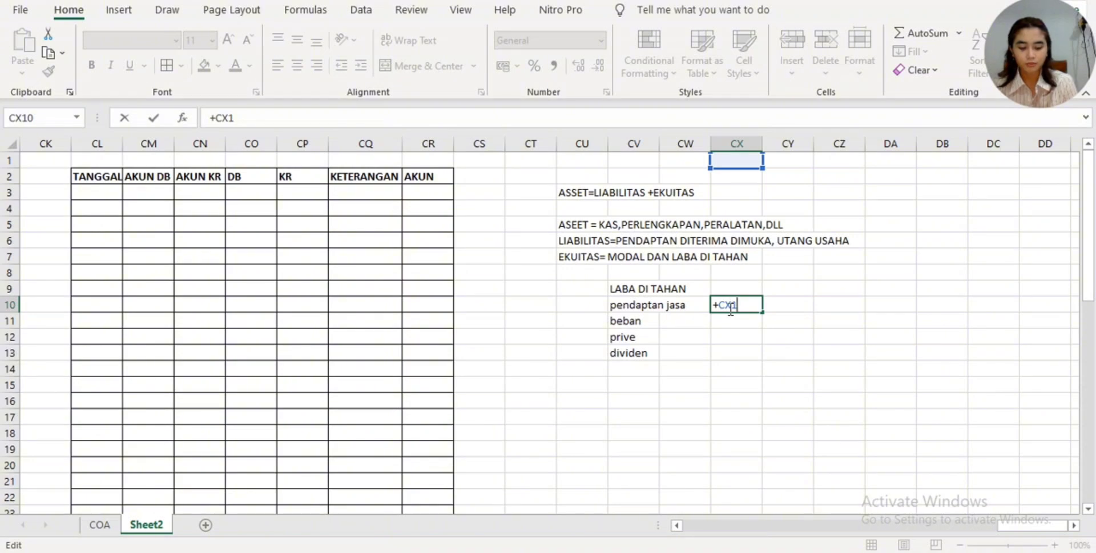
{"action": "key", "text": "Return"}
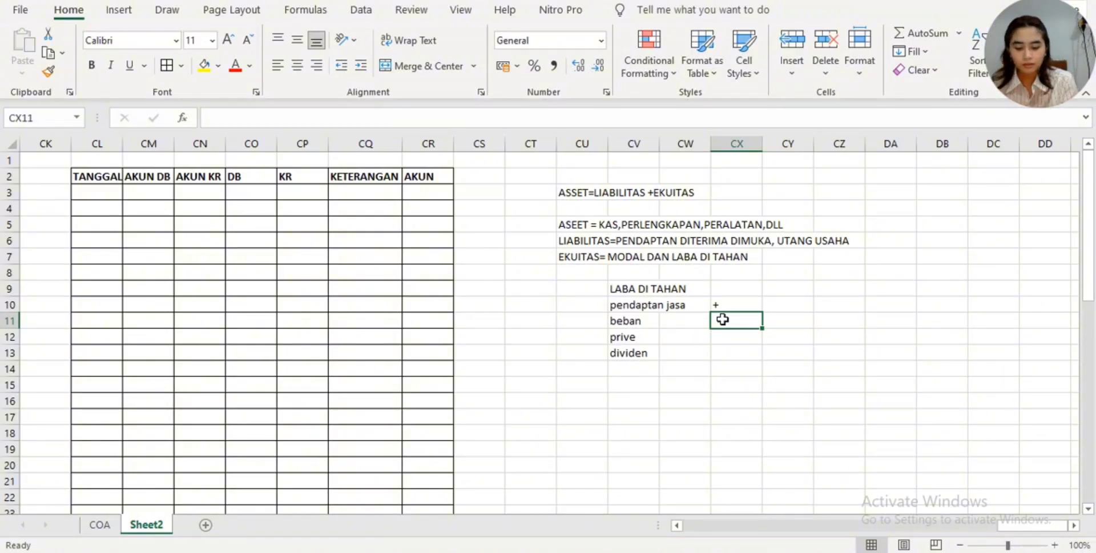
- Enter a lone "-" sign in cells CX11 and CX12 for the beban and prive rows
{"action": "type", "text": "-"}
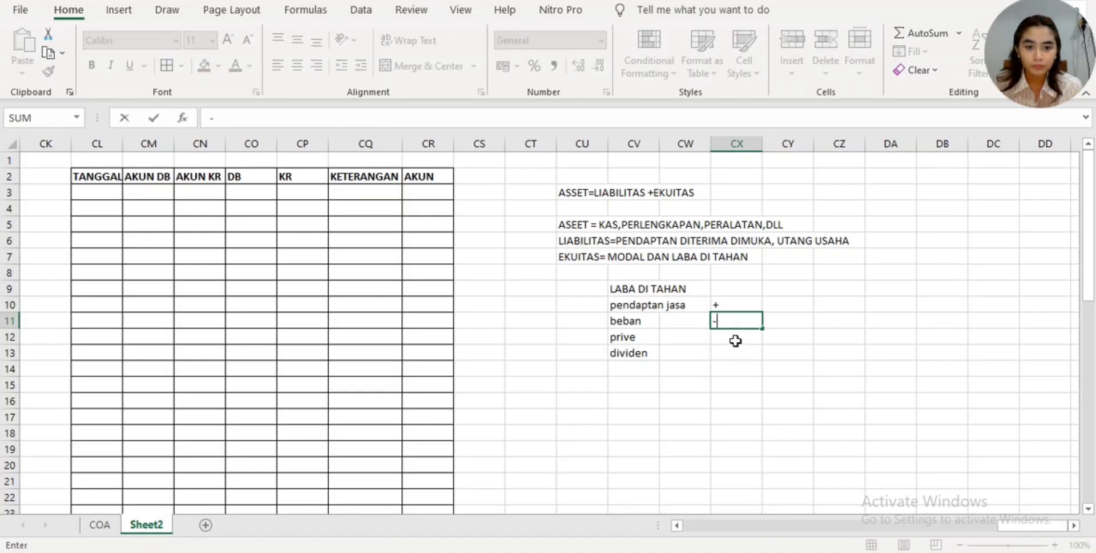
{"action": "left_click", "coordinate": [736, 338]}
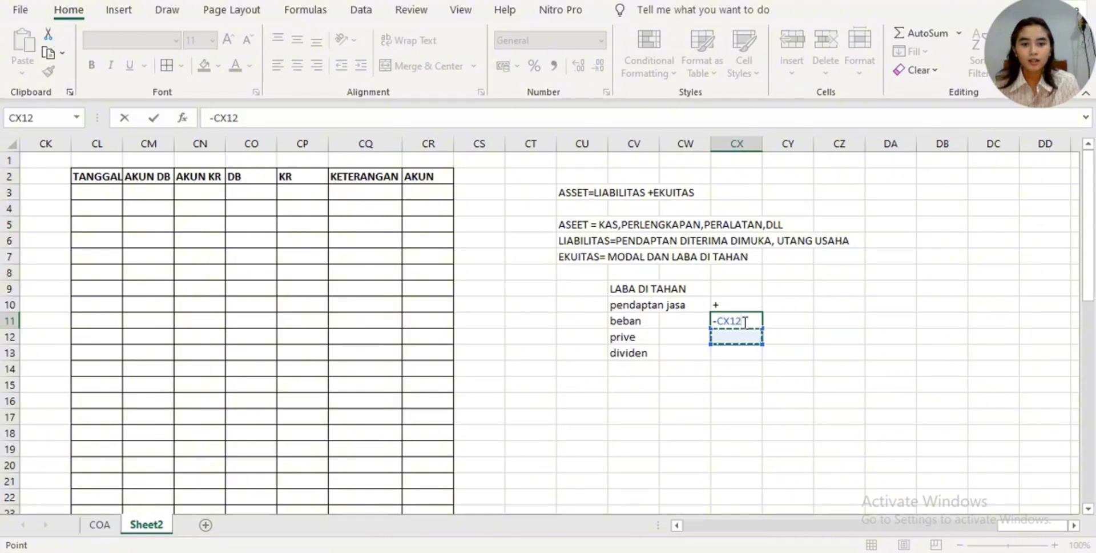
{"action": "left_click", "coordinate": [742, 321]}
{"action": "key", "text": "BackSpace"}
{"action": "key", "text": "BackSpace"}
{"action": "key", "text": "BackSpace"}
{"action": "key", "text": "BackSpace"}
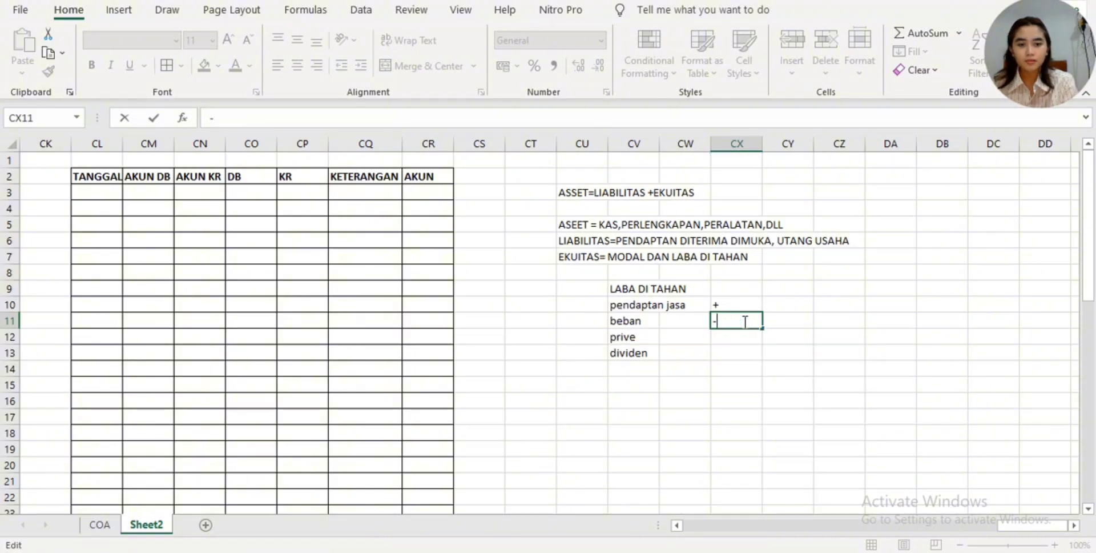
{"action": "key", "text": "Return"}
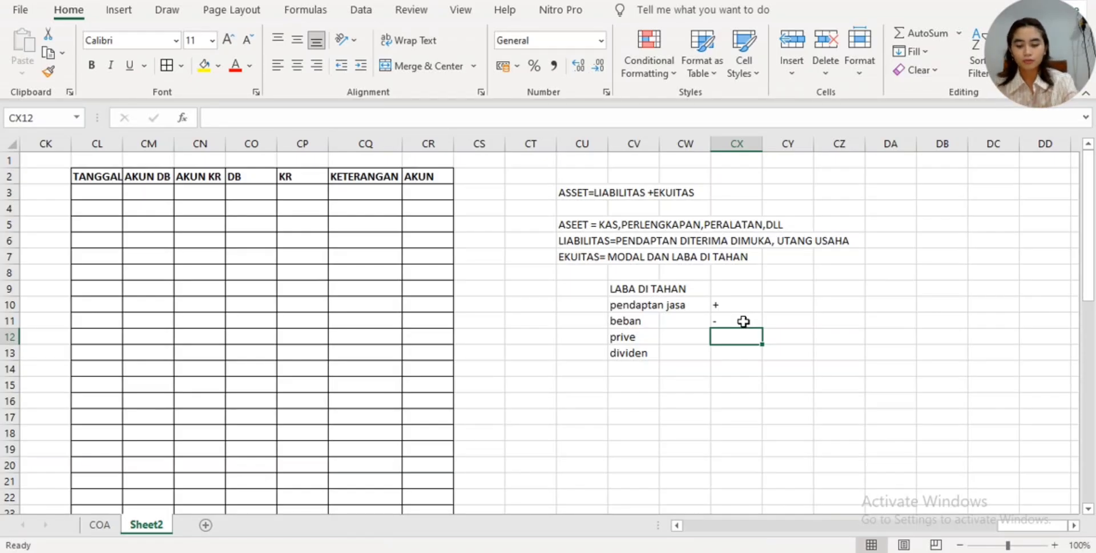
{"action": "type", "text": "-"}
{"action": "key", "text": "Return"}
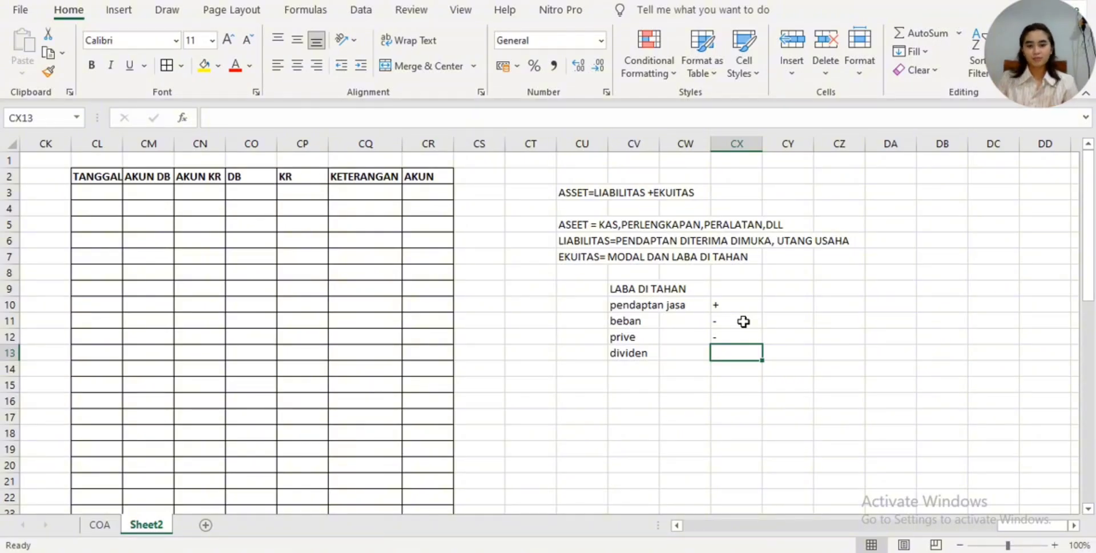
- Enter a lone "-" sign in cell CX13 for the dividen row, without any cell reference
{"action": "type", "text": "-"}
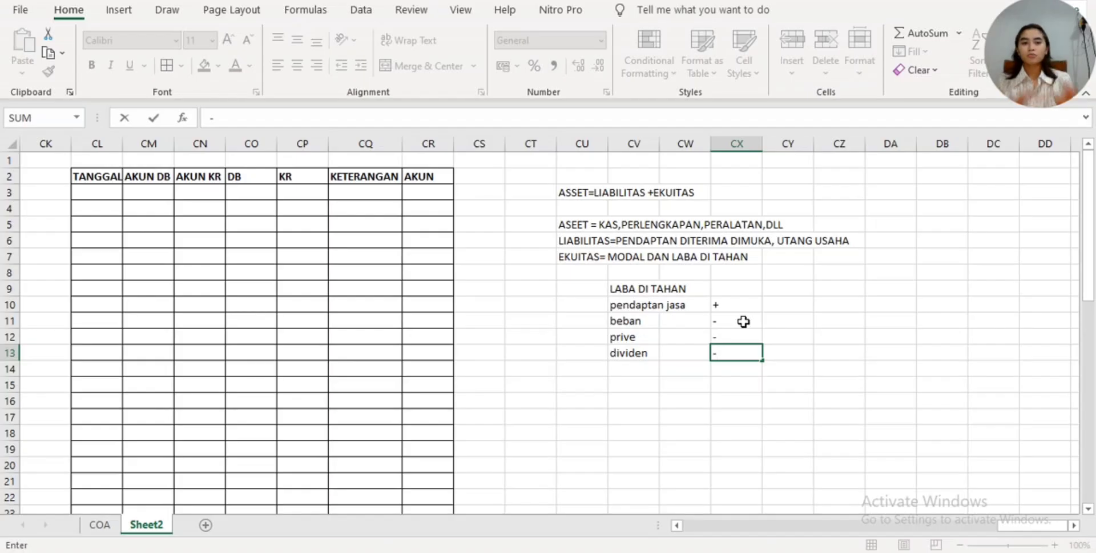
{"action": "left_click", "coordinate": [773, 386]}
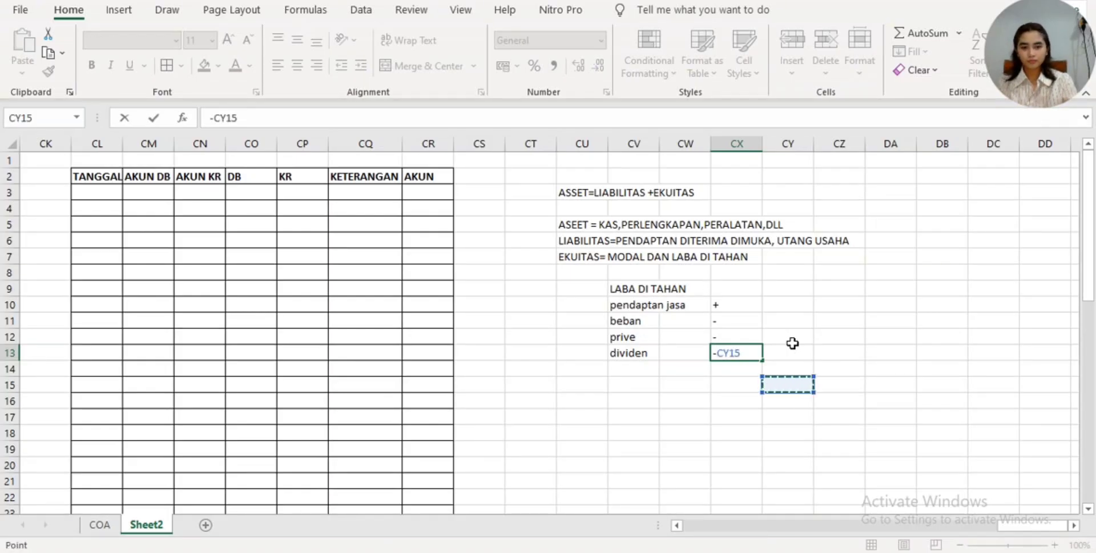
{"action": "key", "text": "BackSpace"}
{"action": "key", "text": "BackSpace"}
{"action": "key", "text": "BackSpace"}
{"action": "key", "text": "BackSpace"}
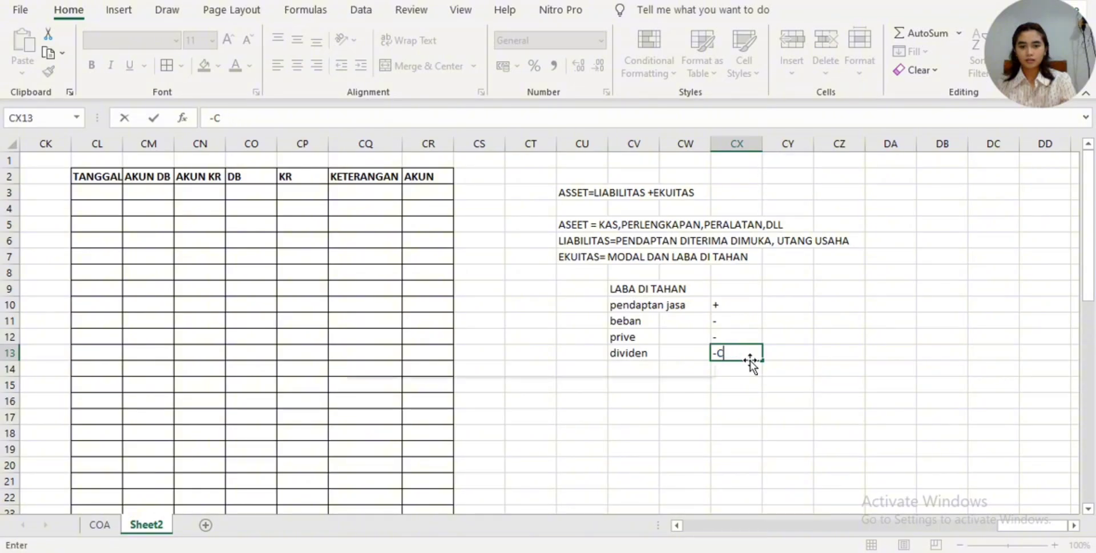
{"action": "key", "text": "Return"}
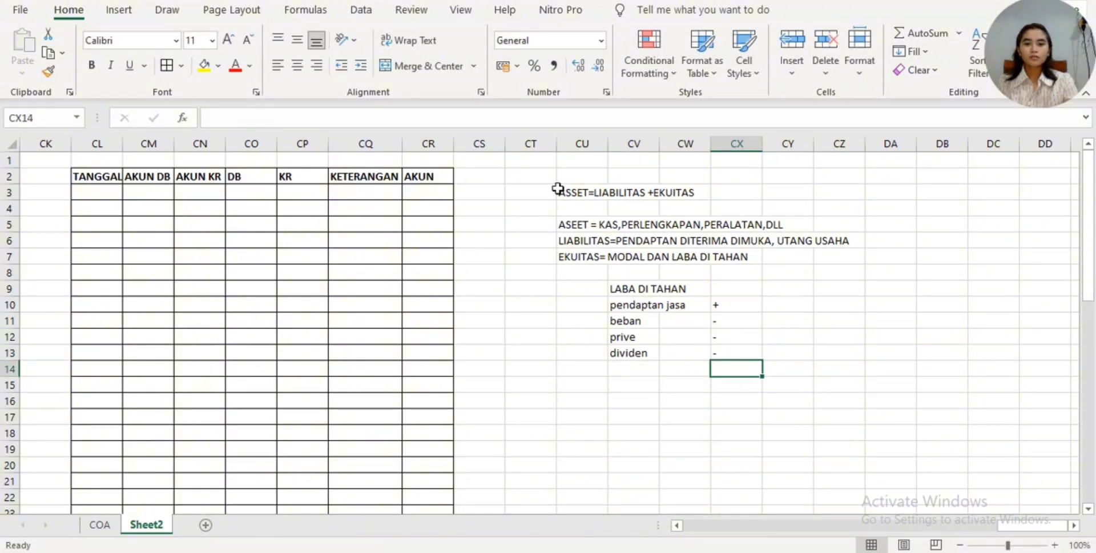
- Enter the heading "AKTIVA" in cell CU16, below the retained earnings notes
{"action": "right_click", "coordinate": [798, 243]}
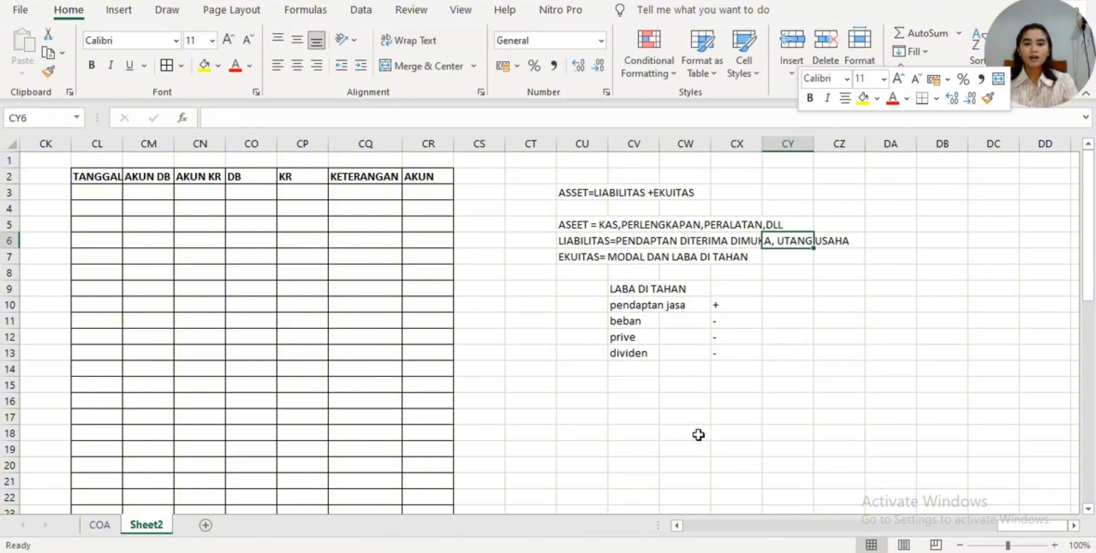
{"action": "left_click", "coordinate": [592, 412]}
{"action": "left_click", "coordinate": [594, 398]}
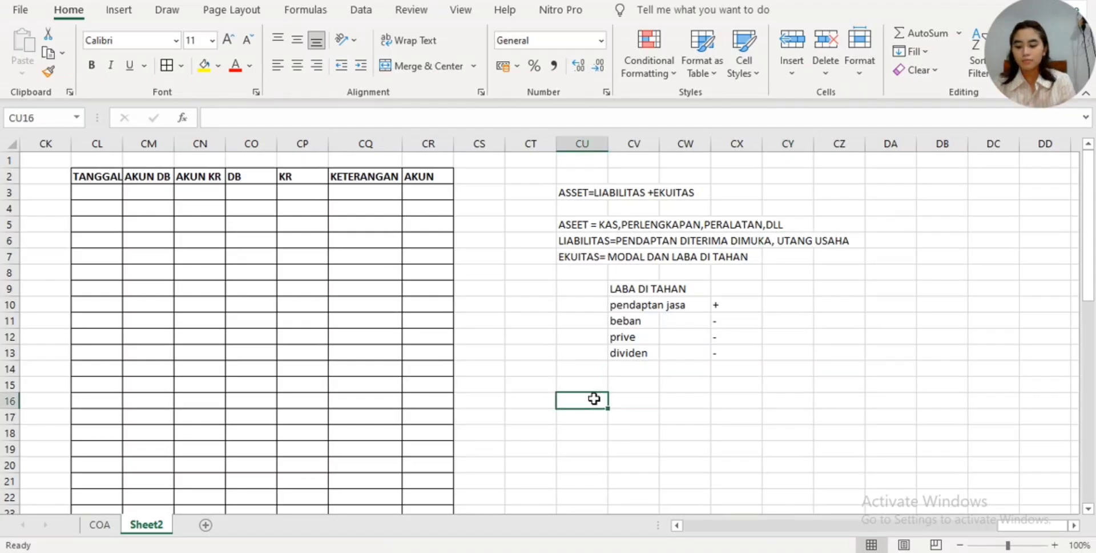
{"action": "type", "text": "P"}
{"action": "key", "text": "BackSpace"}
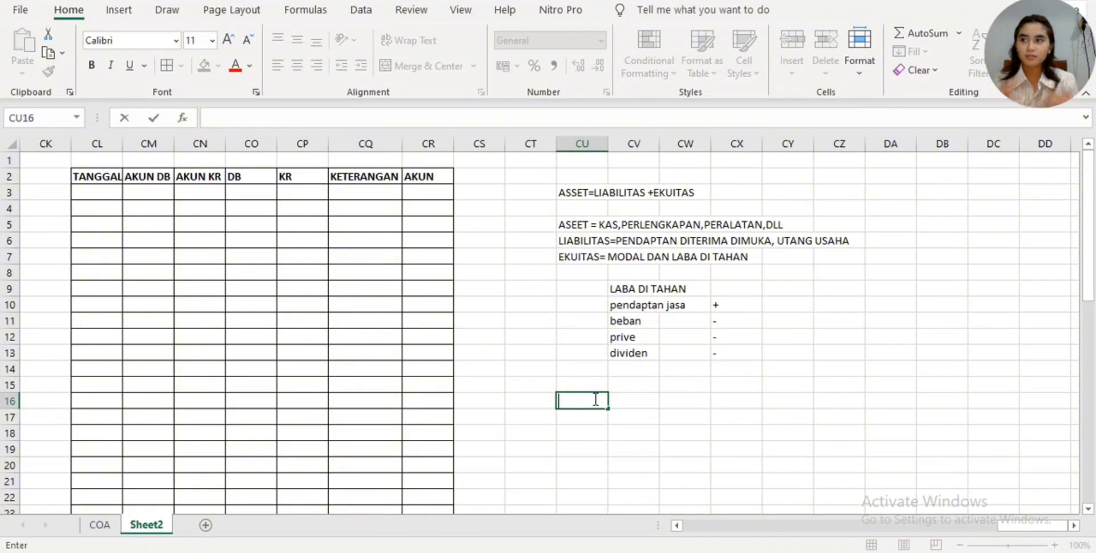
{"action": "type", "text": "PASIVA"}
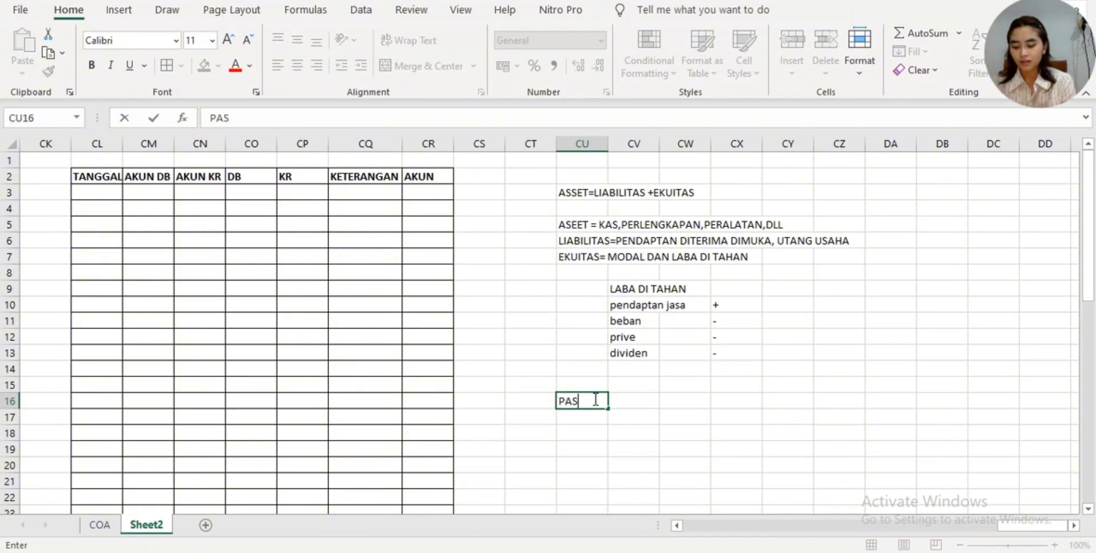
{"action": "key", "text": "BackSpace"}
{"action": "key", "text": "BackSpace"}
{"action": "key", "text": "BackSpace"}
{"action": "key", "text": "BackSpace"}
{"action": "key", "text": "BackSpace"}
{"action": "key", "text": "BackSpace"}
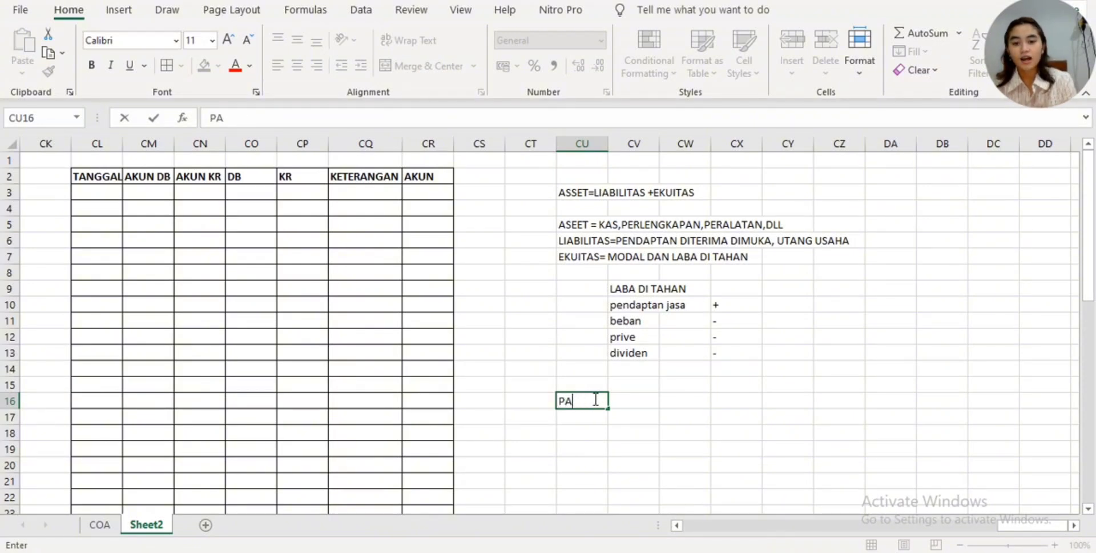
{"action": "type", "text": "AKTIVA"}
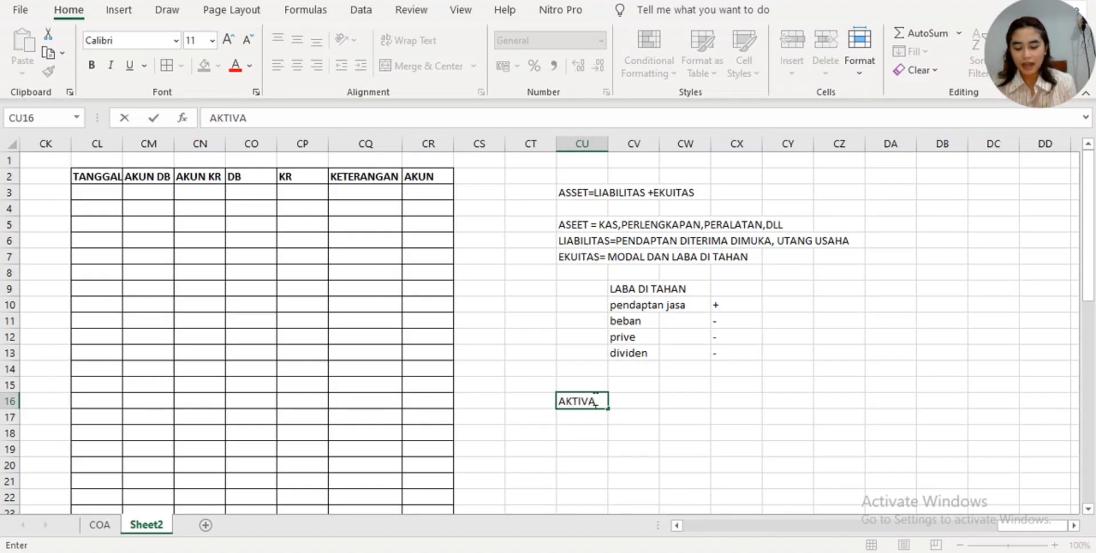
{"action": "key", "text": "Return"}
- Enter "ASSET" in cell CU17 under the AKTIVA heading
{"action": "type", "text": "ASS"}
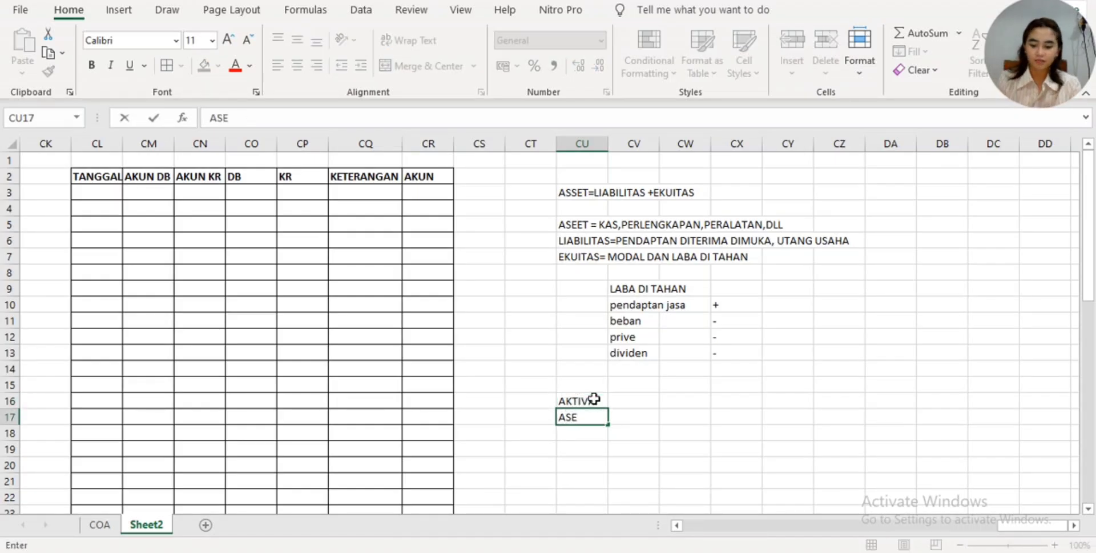
{"action": "key", "text": "BackSpace"}
{"action": "type", "text": "SET"}
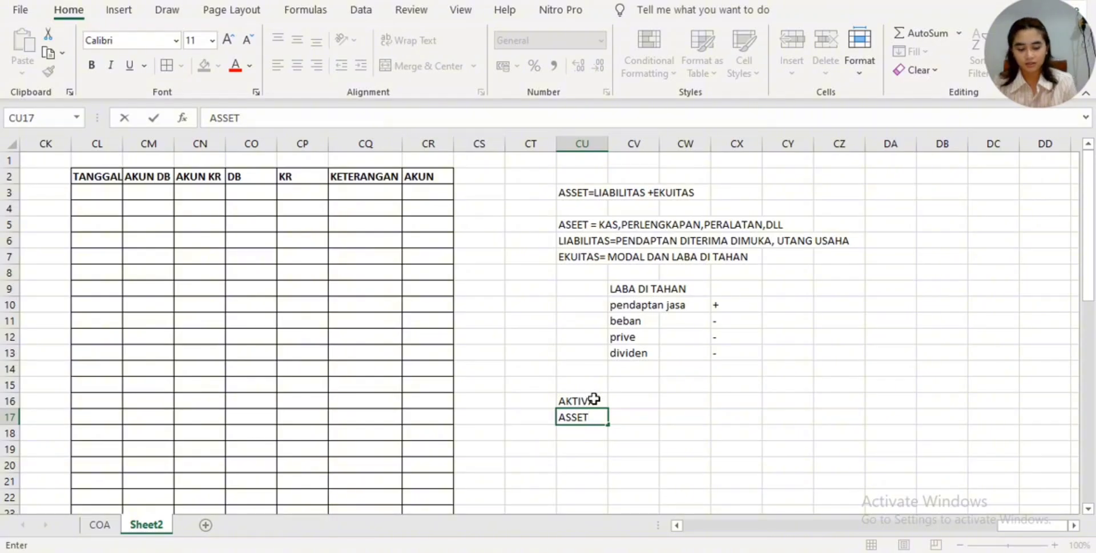
- Enter the heading "PASIVA" in cell CW16, in the same row as AKTIVA
{"action": "key", "text": "Right"}
{"action": "key", "text": "Right"}
{"action": "key", "text": "Up"}
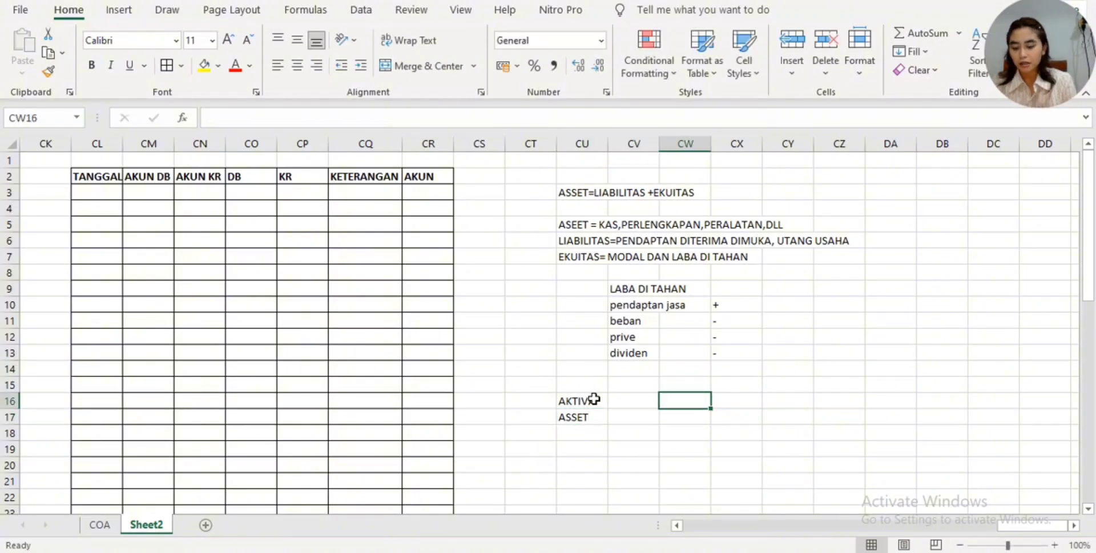
{"action": "type", "text": "PASIVA"}
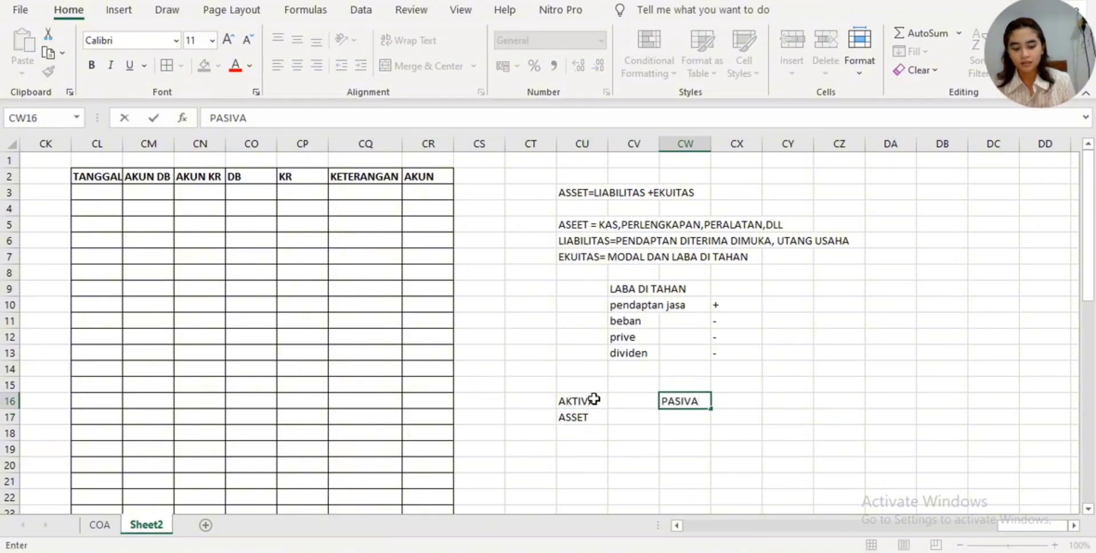
{"action": "key", "text": "Return"}
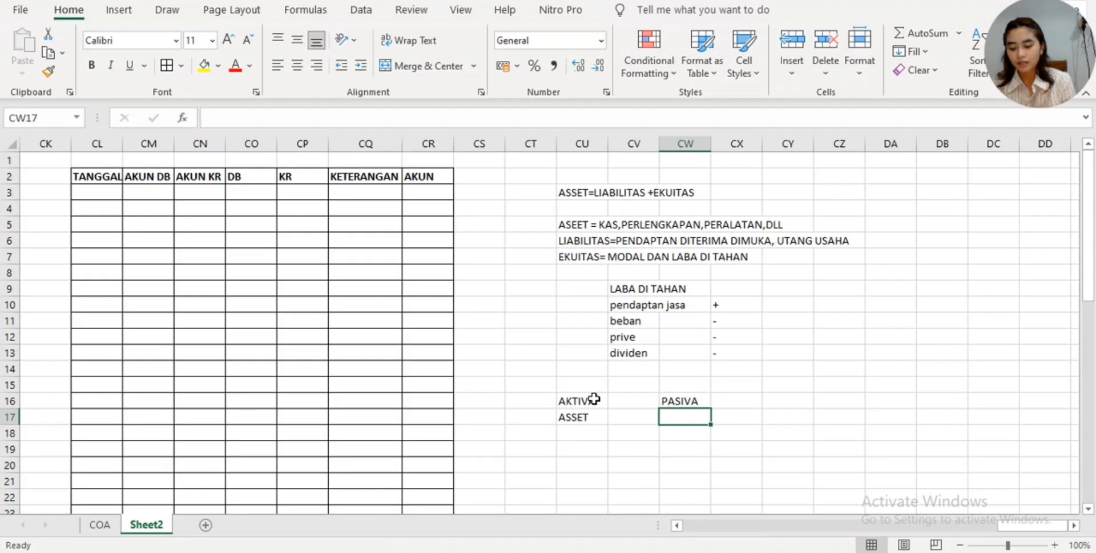
- Enter "LIBILITAS=EKUITAS" in cell CW17 under the PASIVA heading
{"action": "type", "text": "LIBI"}
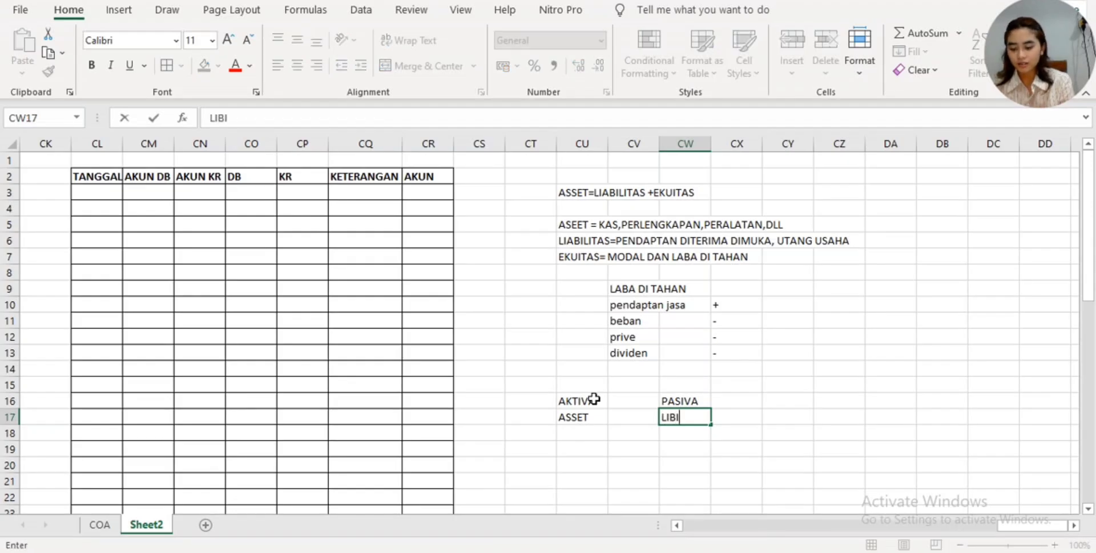
{"action": "type", "text": "LITAS="}
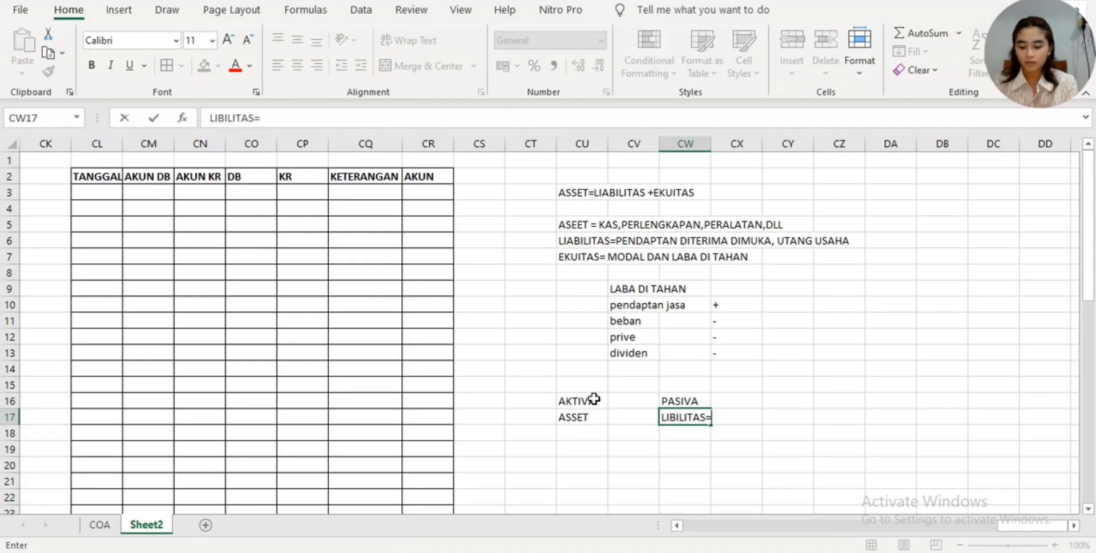
{"action": "type", "text": "EKUITAS"}
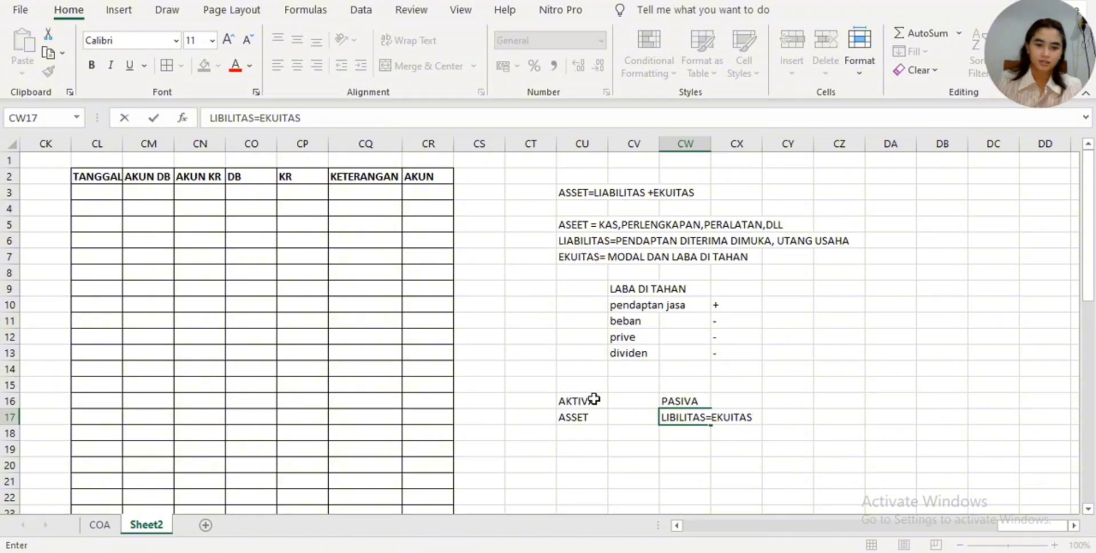
{"action": "left_click", "coordinate": [588, 432]}
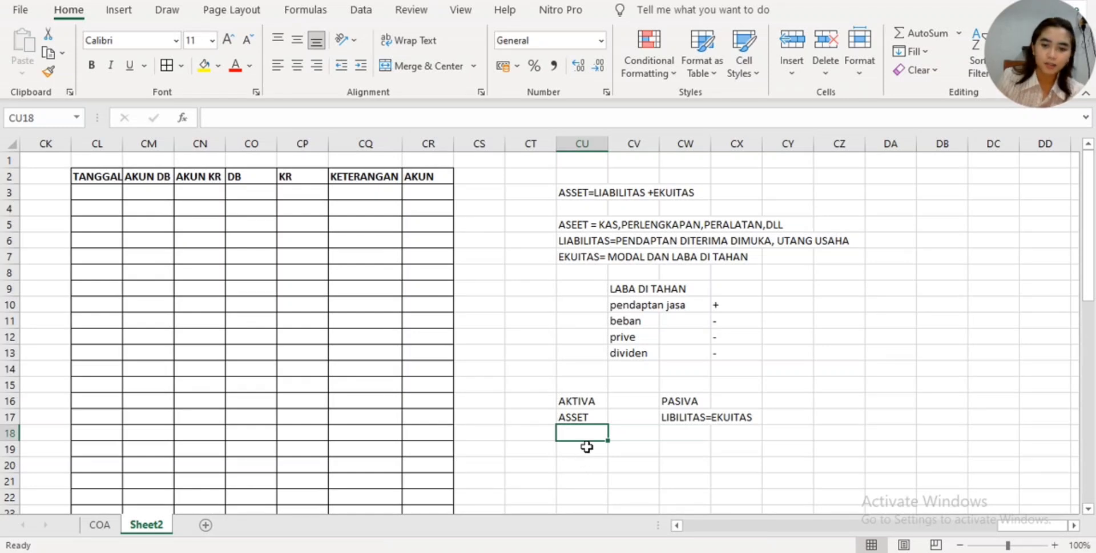
- Enter a lone "+" sign in cell CU19 and the label "db" above it in CU18, under ASSET
{"action": "left_click", "coordinate": [585, 446]}
{"action": "left_click", "coordinate": [574, 434]}
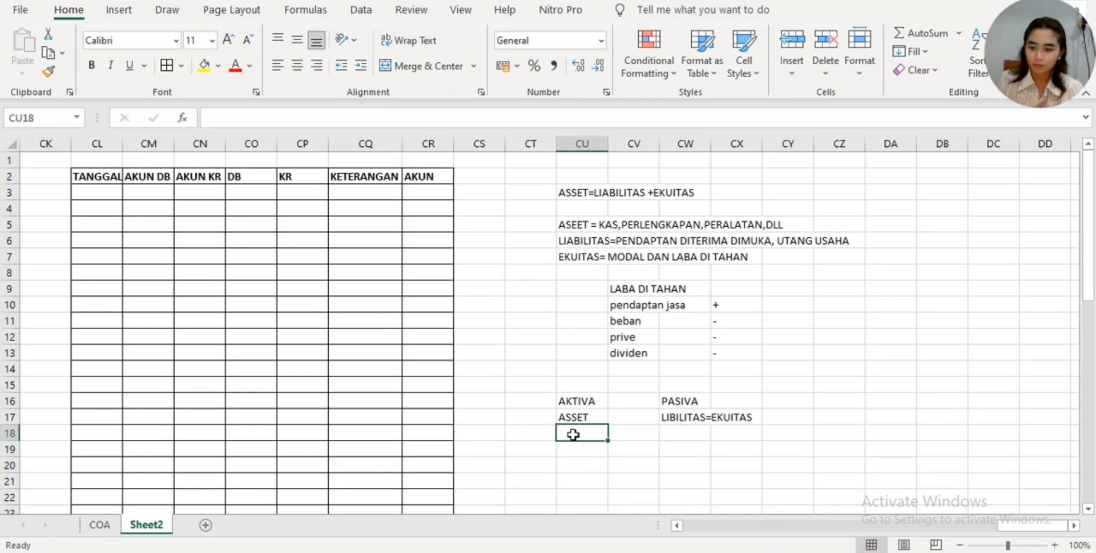
{"action": "type", "text": "d"}
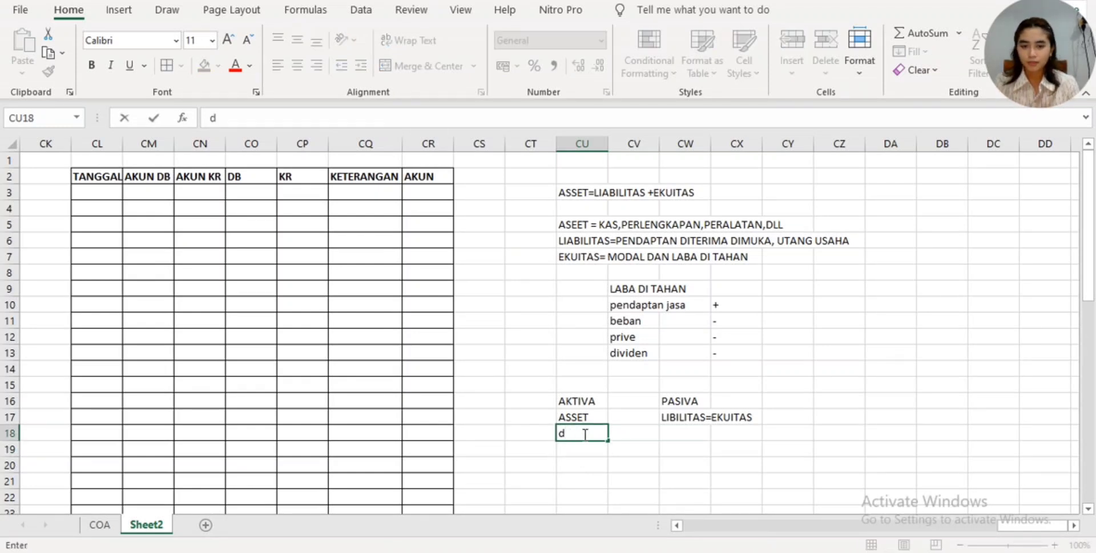
{"action": "key", "text": "BackSpace"}
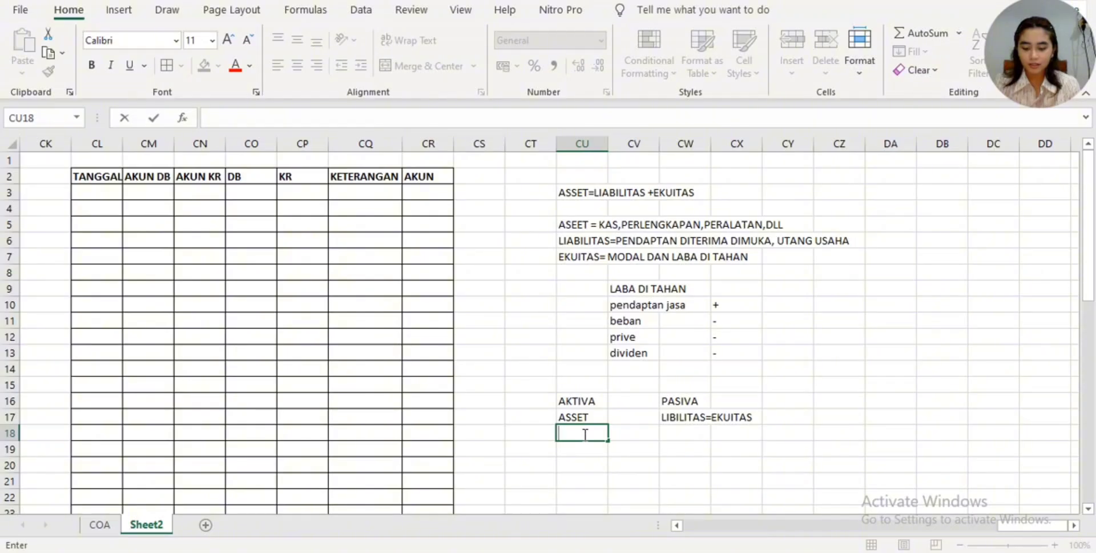
{"action": "key", "text": "Return"}
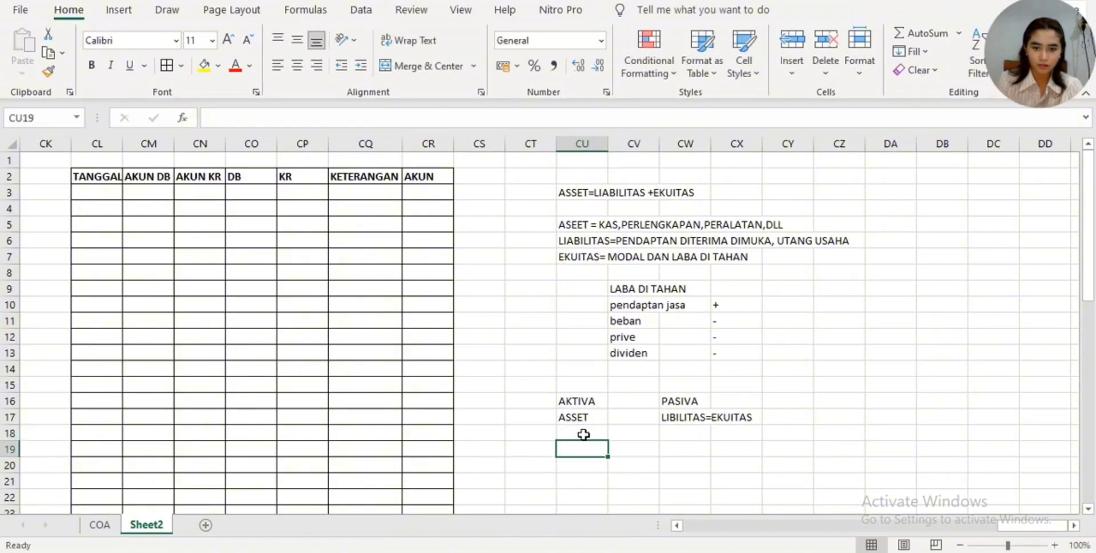
{"action": "type", "text": "+"}
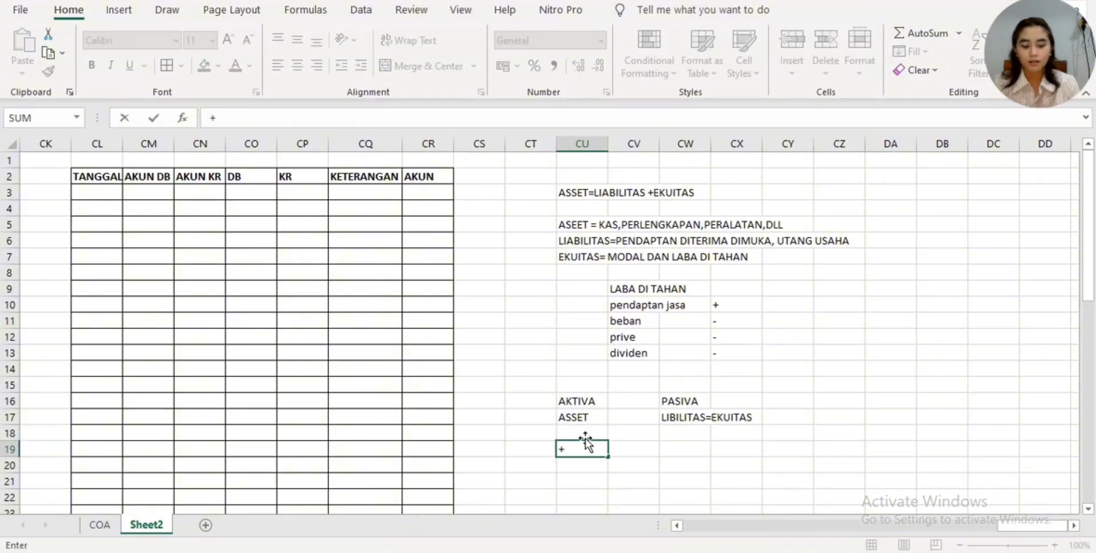
{"action": "key", "text": "Return"}
{"action": "left_click", "coordinate": [586, 433]}
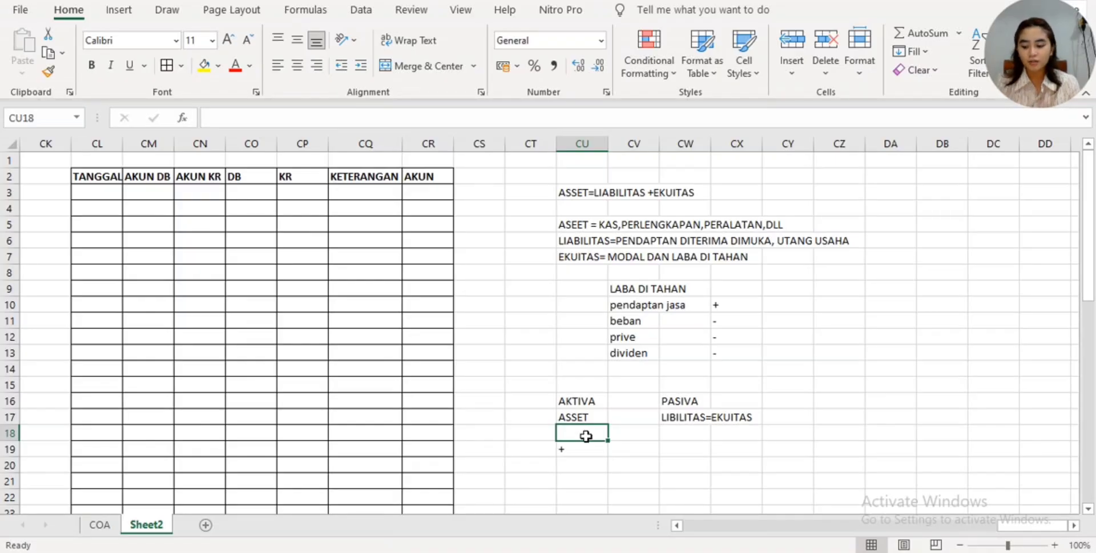
{"action": "type", "text": "db"}
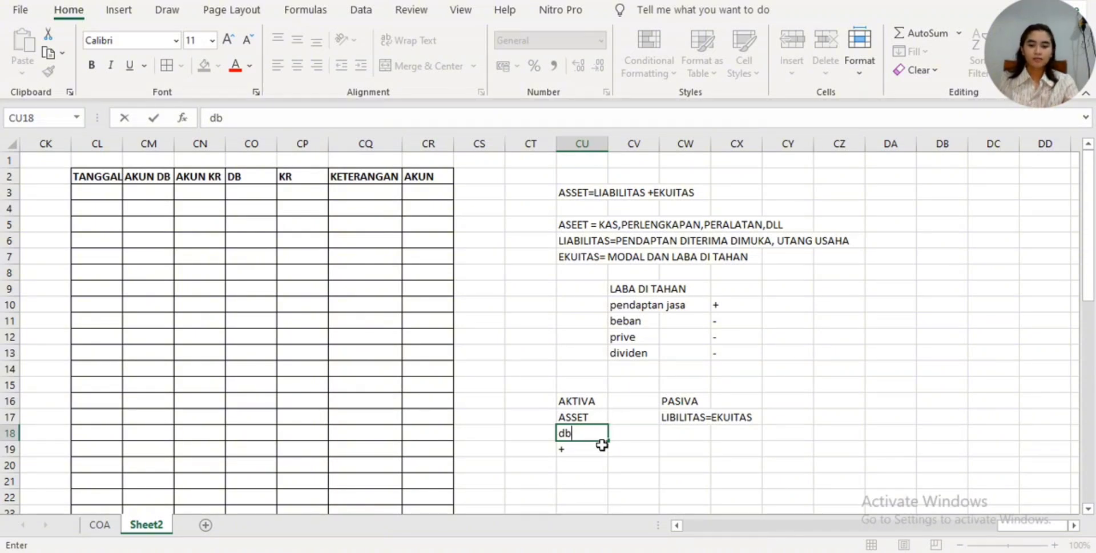
{"action": "left_click", "coordinate": [600, 461]}
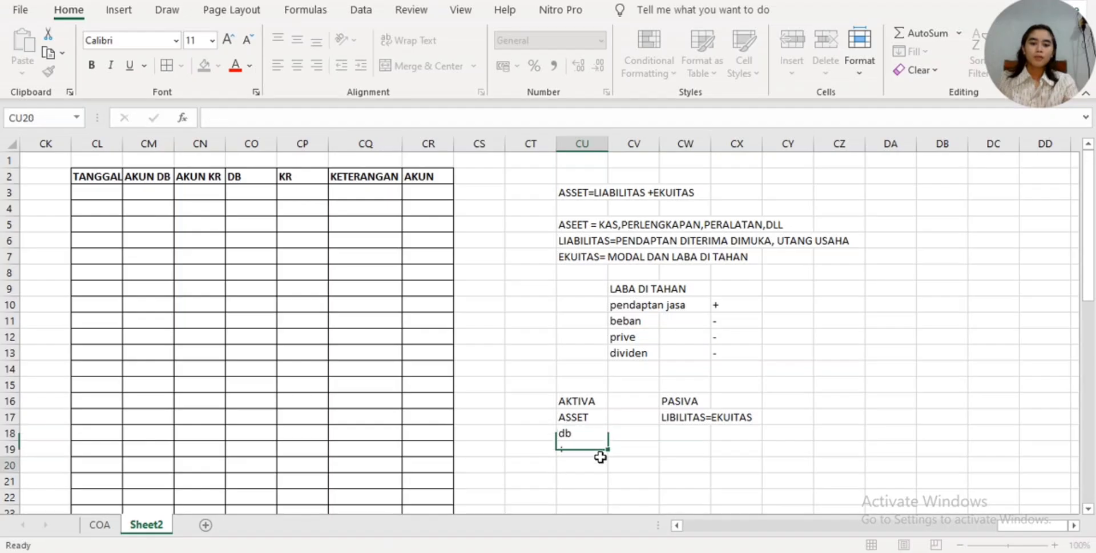
{"action": "left_click", "coordinate": [604, 448]}
{"action": "left_click", "coordinate": [599, 420]}
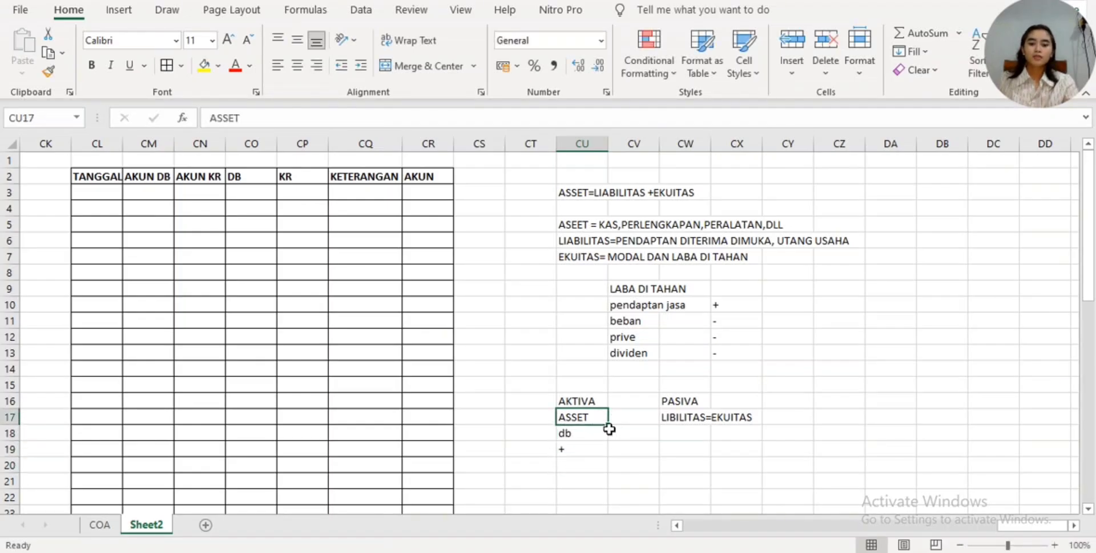
{"action": "left_click", "coordinate": [601, 429]}
- Enter a lone "-" sign in cell CV19 beside the plus sign, without any cell reference
{"action": "left_click", "coordinate": [653, 450]}
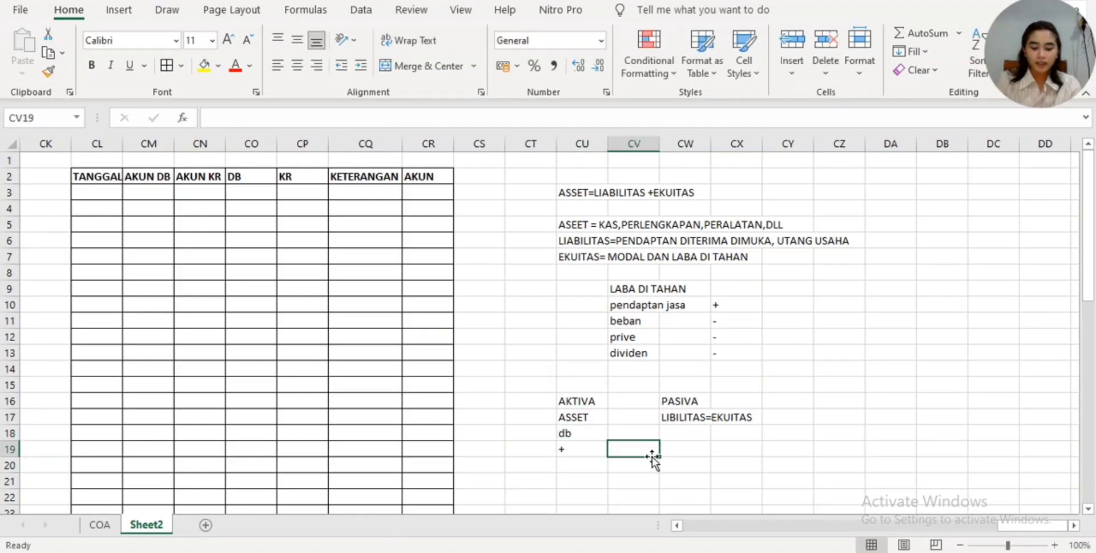
{"action": "type", "text": "-"}
{"action": "left_click", "coordinate": [632, 433]}
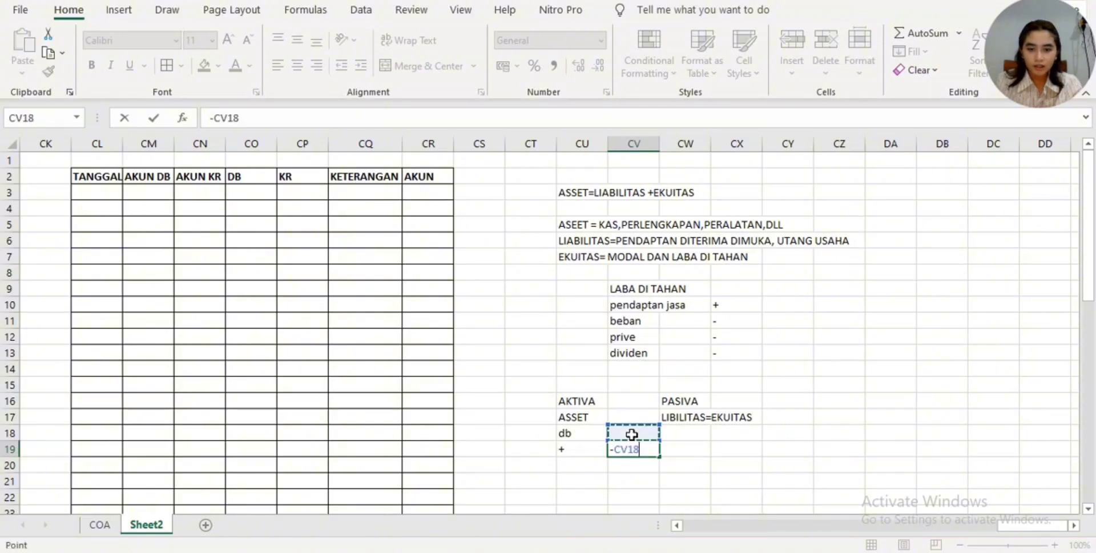
{"action": "key", "text": "BackSpace"}
{"action": "key", "text": "BackSpace"}
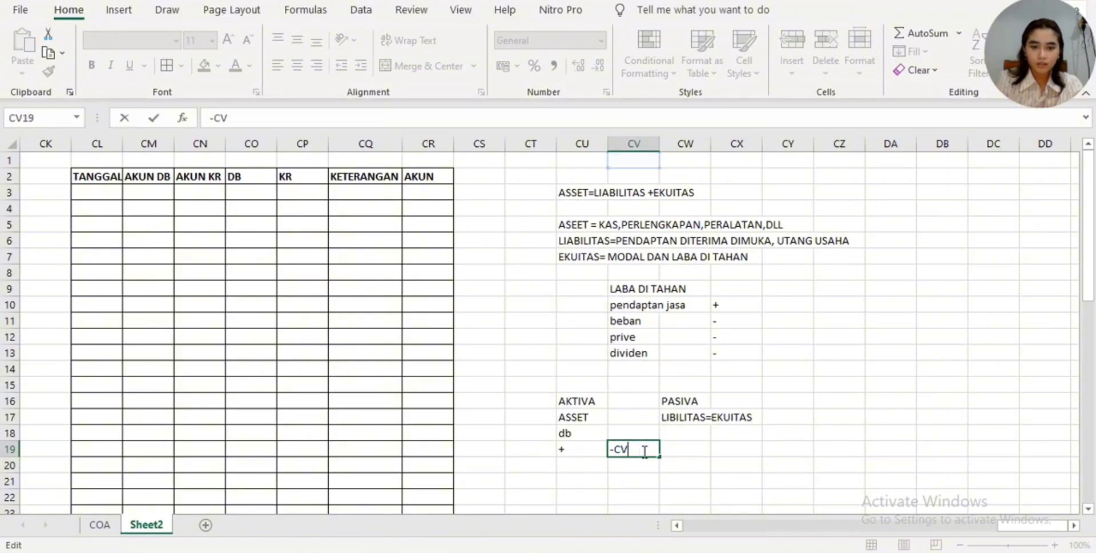
{"action": "key", "text": "BackSpace"}
{"action": "key", "text": "BackSpace"}
{"action": "key", "text": "Return"}
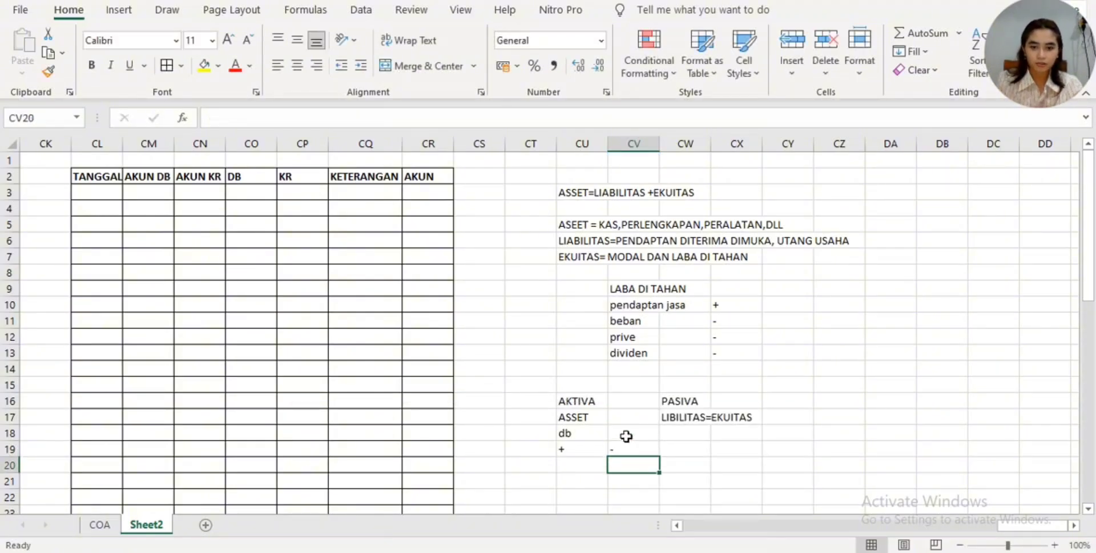
- Enter the label "kr" in cell CV18, above the minus sign
{"action": "left_click", "coordinate": [626, 436]}
{"action": "type", "text": "kr"}
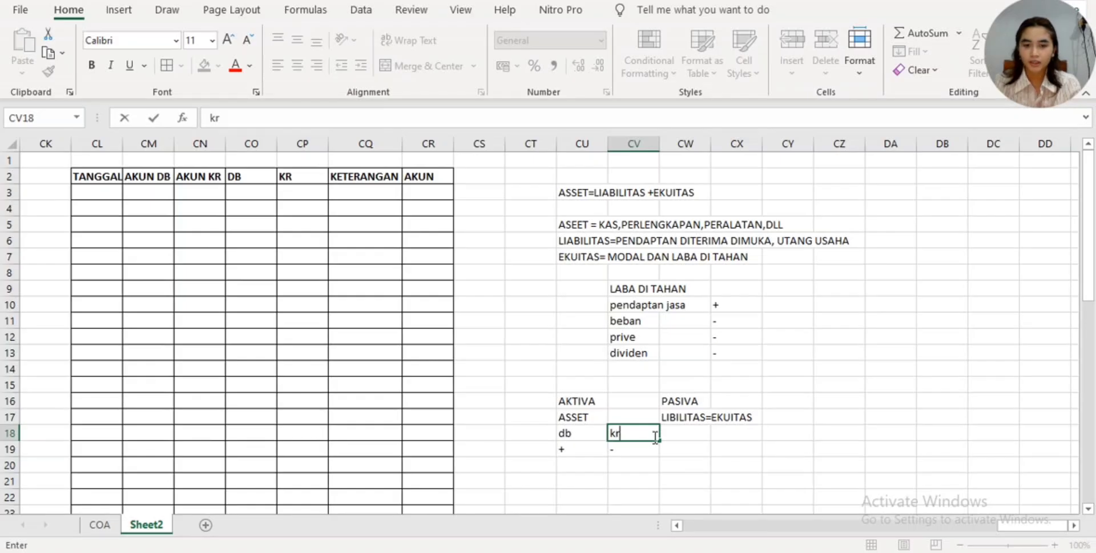
{"action": "left_click", "coordinate": [680, 432]}
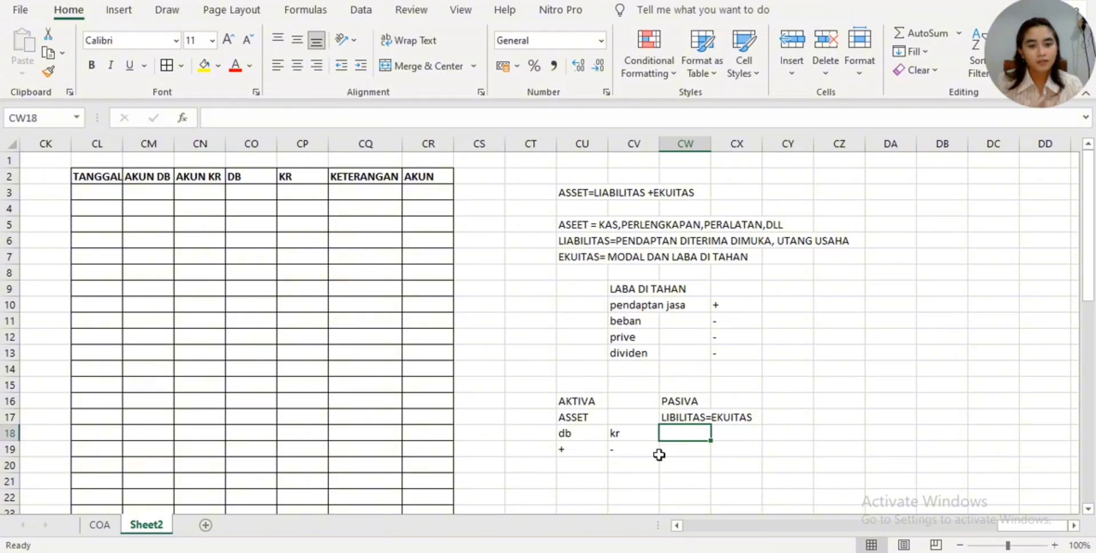
- Correct the text in cell CW17 under PASIVA to "LIBILITAS+EKUITAS"
{"action": "left_click", "coordinate": [705, 421]}
{"action": "right_click", "coordinate": [688, 400]}
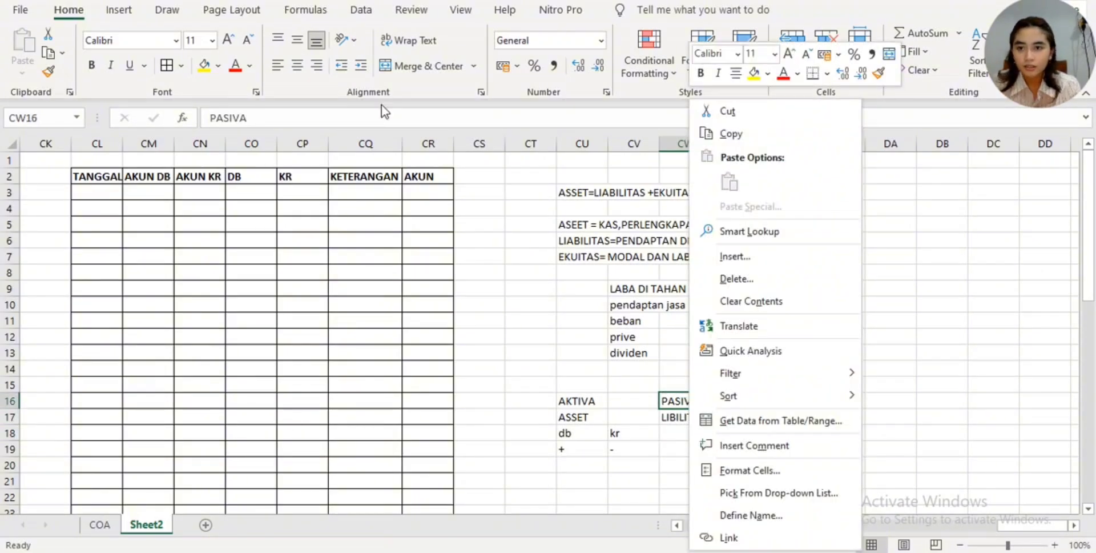
{"action": "left_click", "coordinate": [662, 416]}
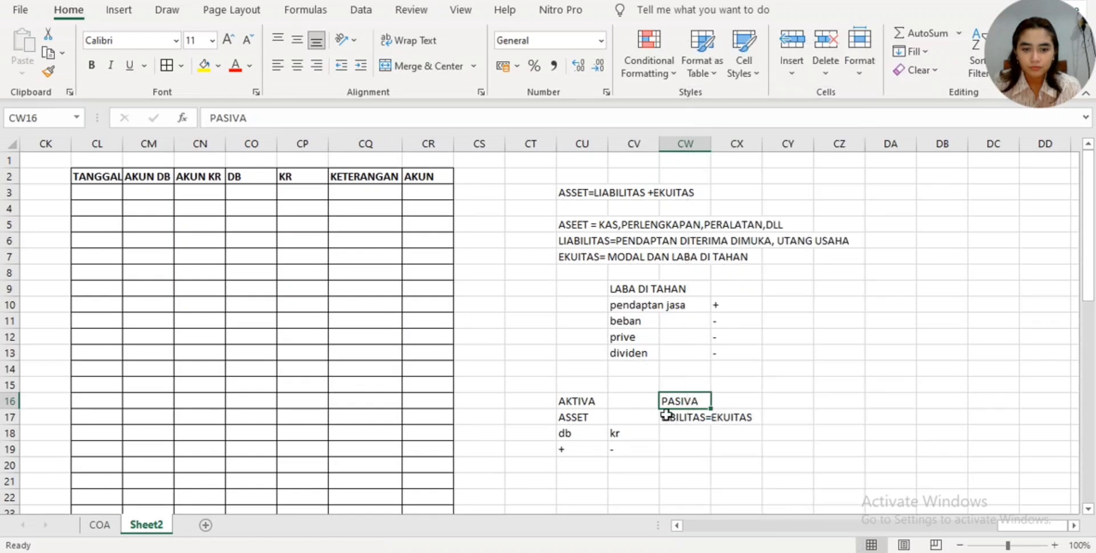
{"action": "left_click", "coordinate": [669, 420]}
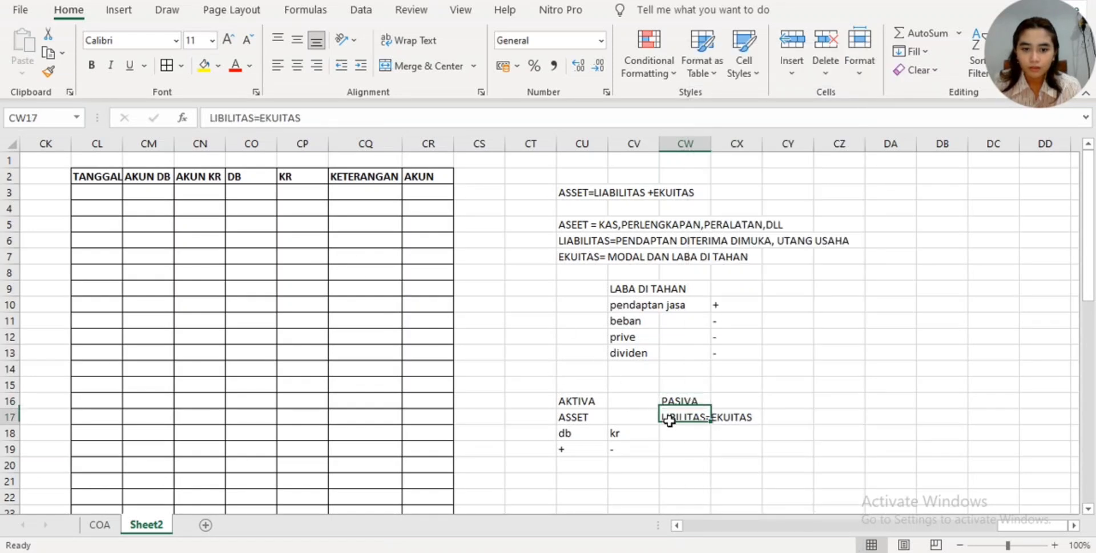
{"action": "left_click", "coordinate": [258, 118]}
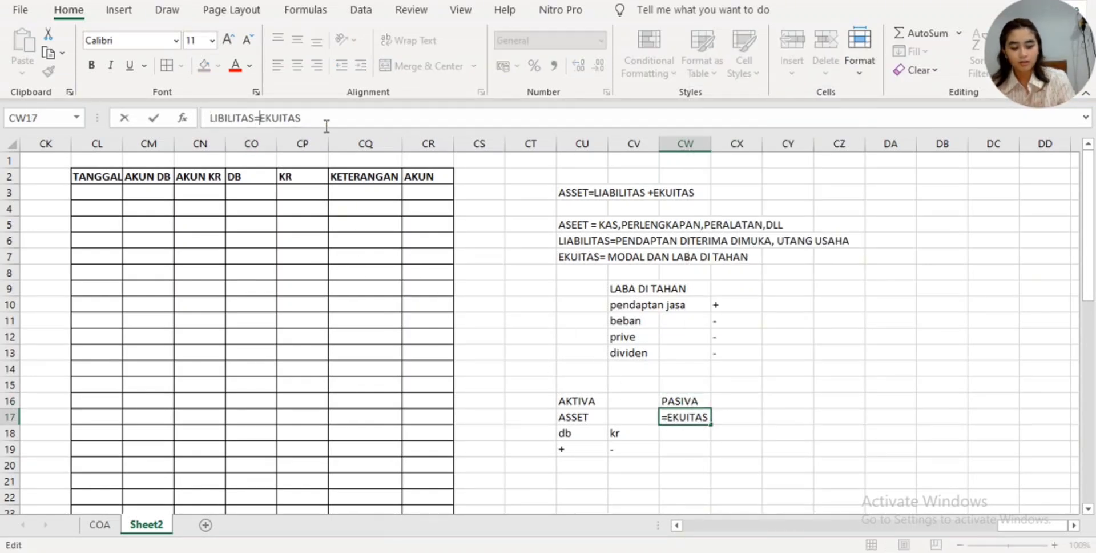
{"action": "key", "text": "BackSpace"}
{"action": "type", "text": "+"}
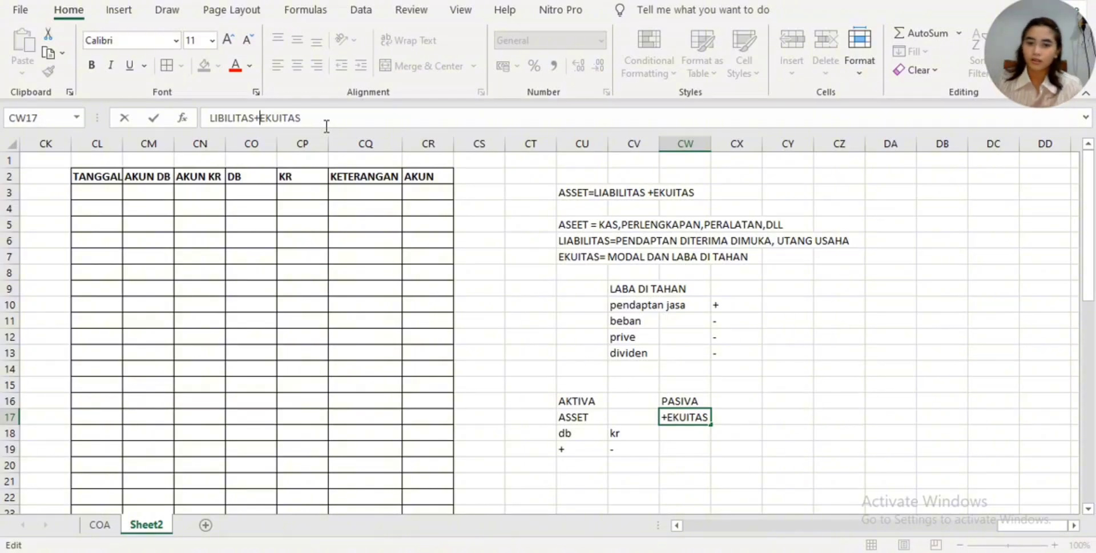
{"action": "left_click", "coordinate": [707, 435]}
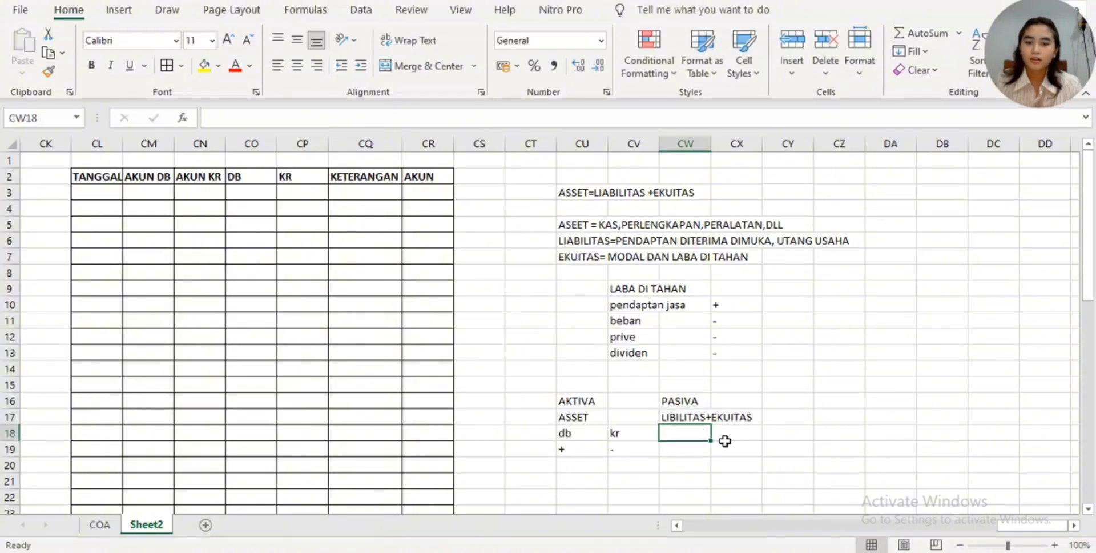
- Enter a lone "+" sign in cell CX19 without any cell reference and the label "kr" above it in CX18
{"action": "left_click", "coordinate": [700, 454]}
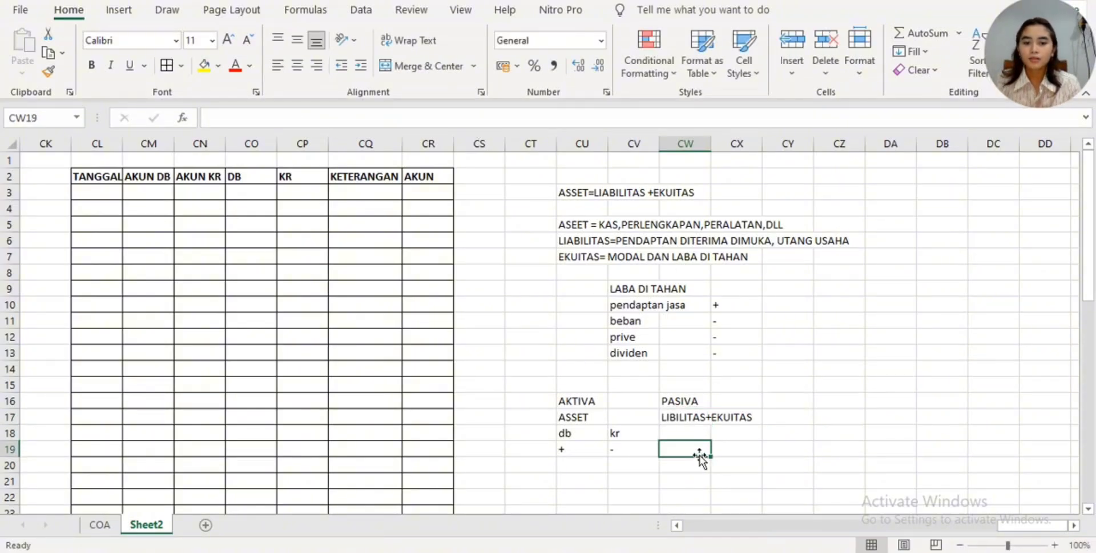
{"action": "left_click", "coordinate": [746, 454]}
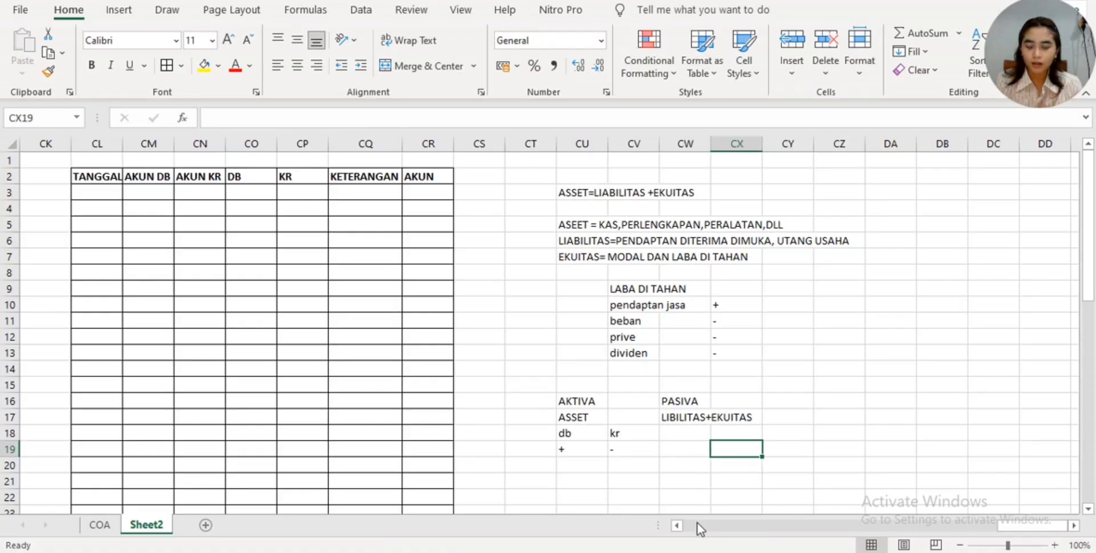
{"action": "type", "text": "+"}
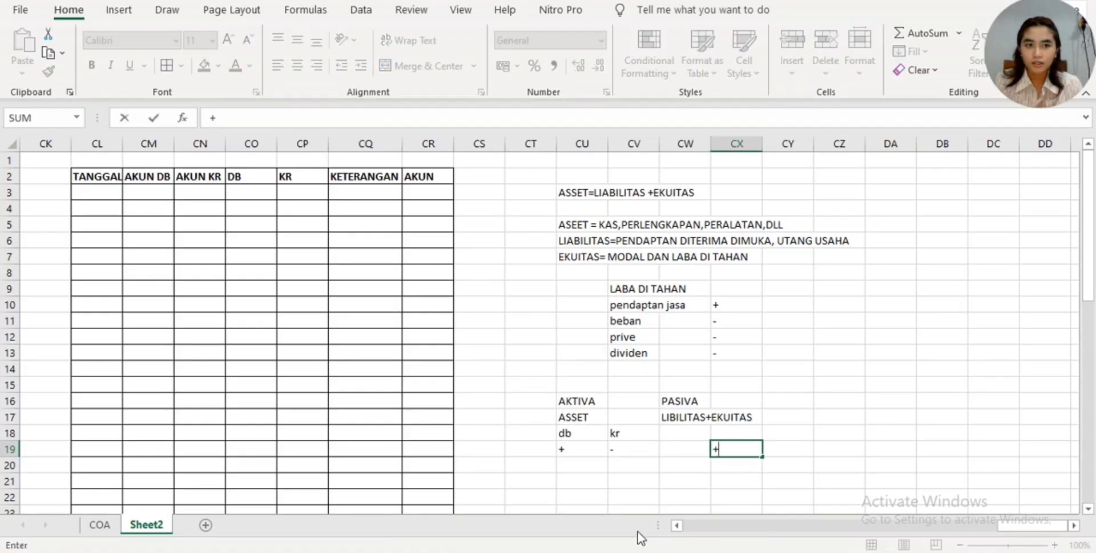
{"action": "left_click", "coordinate": [747, 432]}
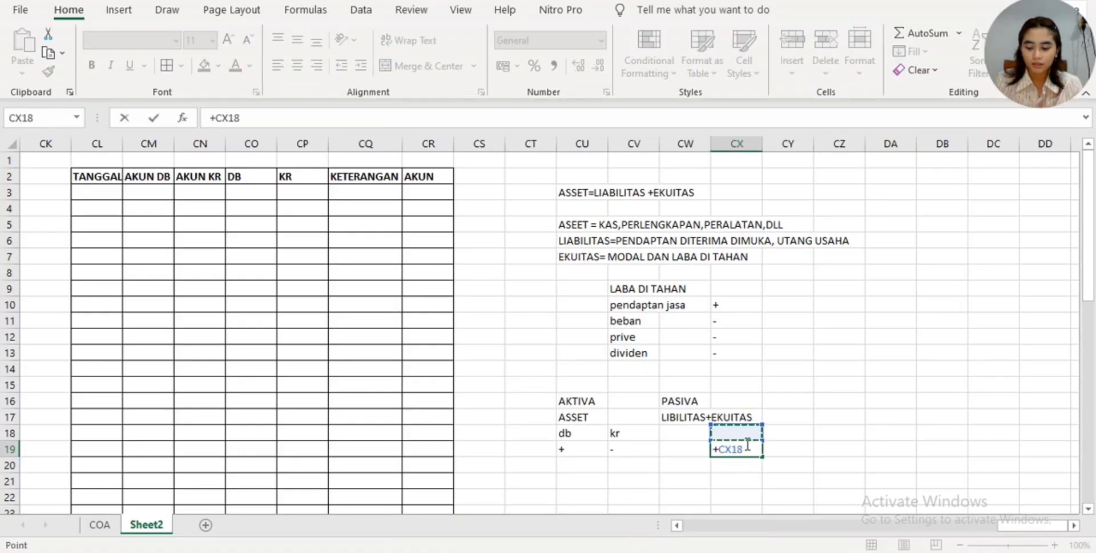
{"action": "key", "text": "BackSpace"}
{"action": "key", "text": "BackSpace"}
{"action": "key", "text": "BackSpace"}
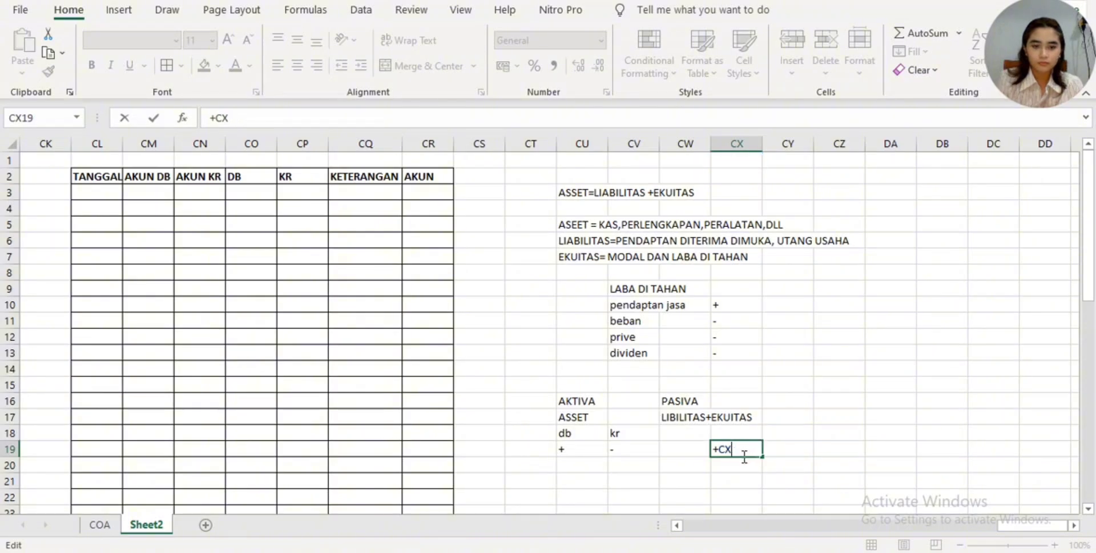
{"action": "key", "text": "Return"}
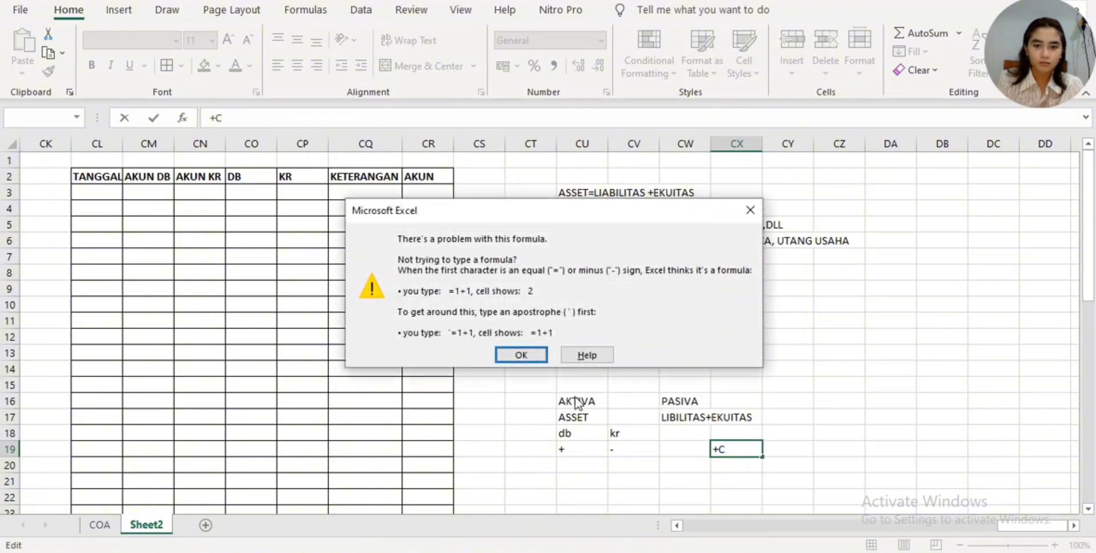
{"action": "left_click", "coordinate": [750, 209]}
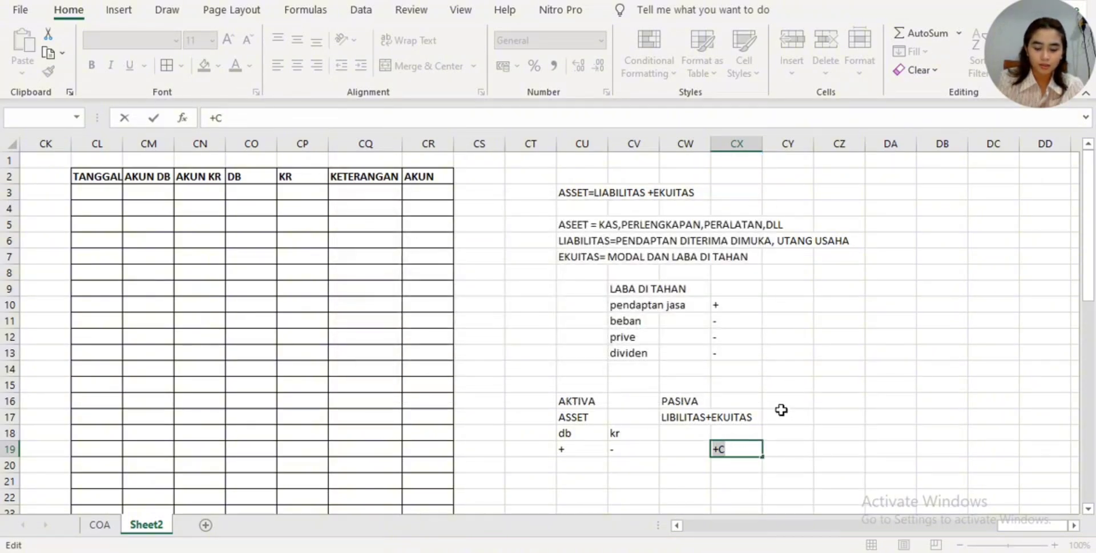
{"action": "left_click", "coordinate": [754, 448]}
{"action": "key", "text": "BackSpace"}
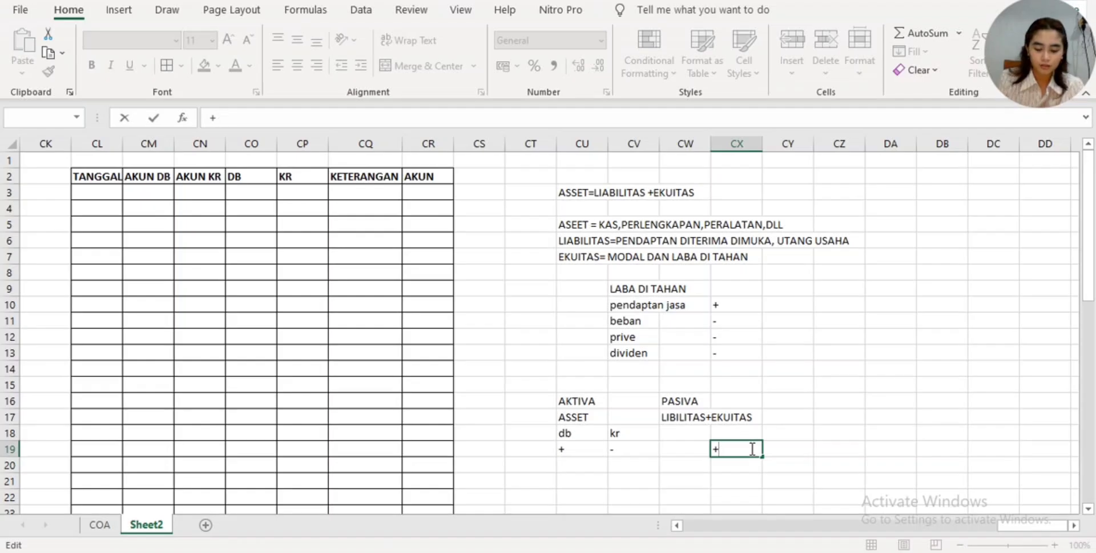
{"action": "key", "text": "Return"}
{"action": "left_click", "coordinate": [734, 434]}
{"action": "type", "text": "kr"}
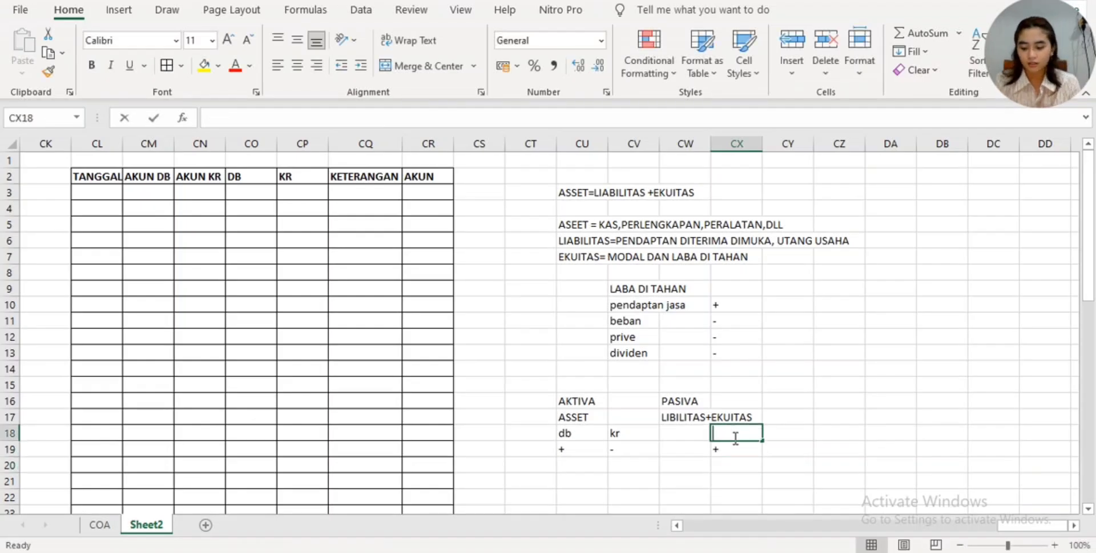
- Enter a lone "-" sign in cell CW19 and the label "db" above it in CW18, under PASIVA
{"action": "left_click", "coordinate": [693, 450]}
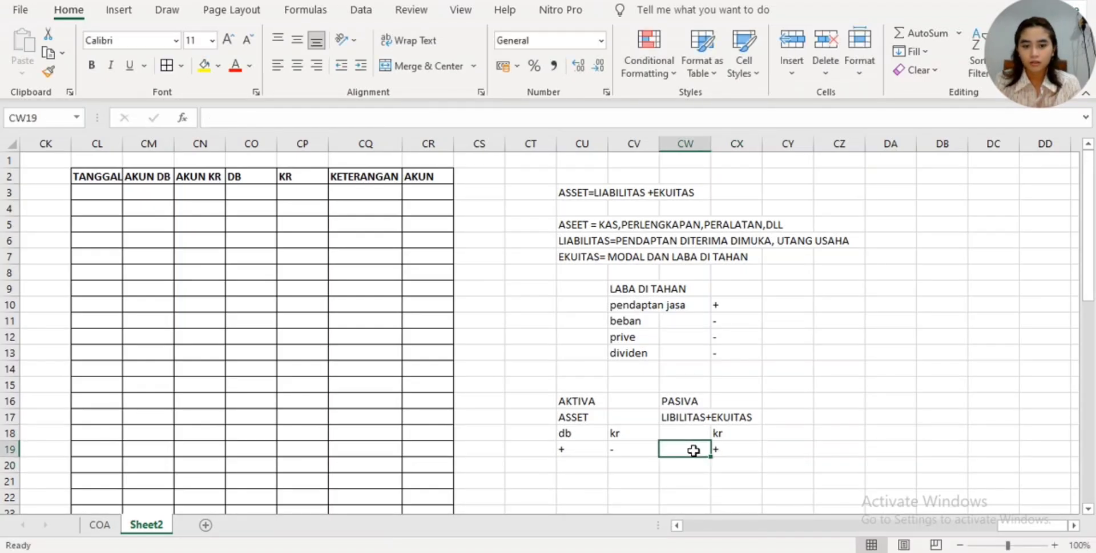
{"action": "type", "text": "-"}
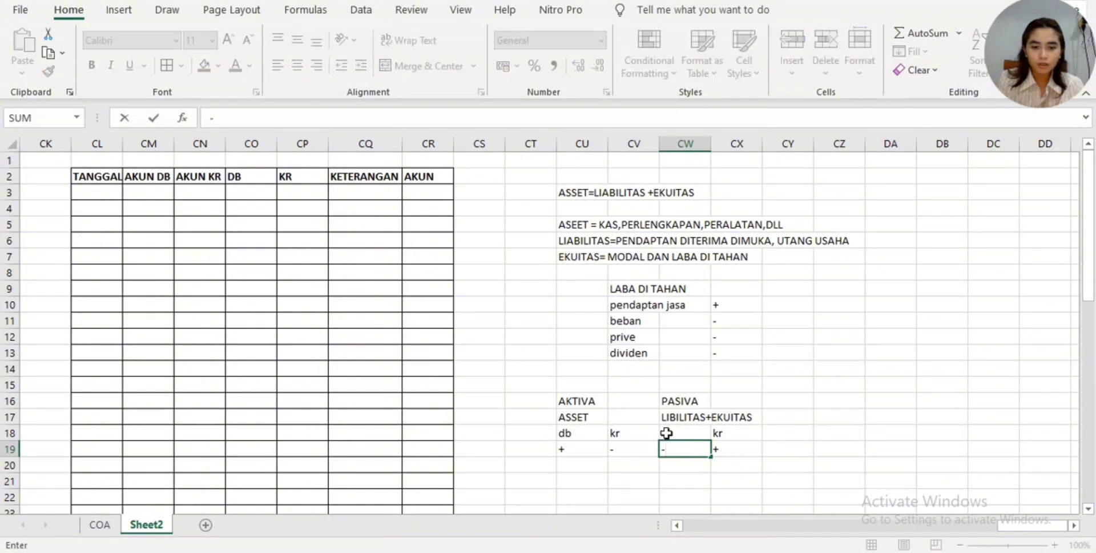
{"action": "key", "text": "Return"}
{"action": "left_click", "coordinate": [665, 434]}
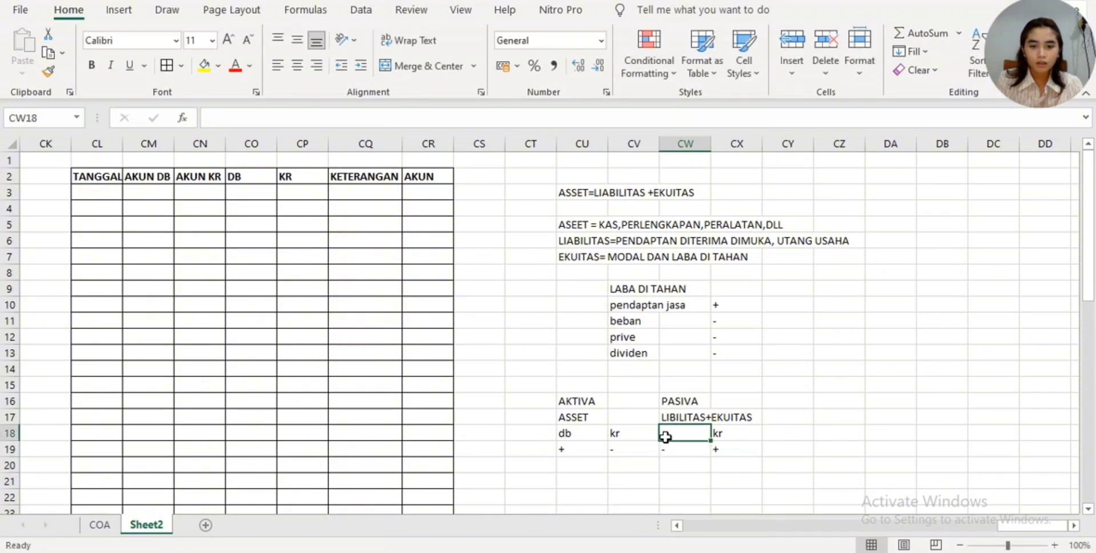
{"action": "type", "text": "db"}
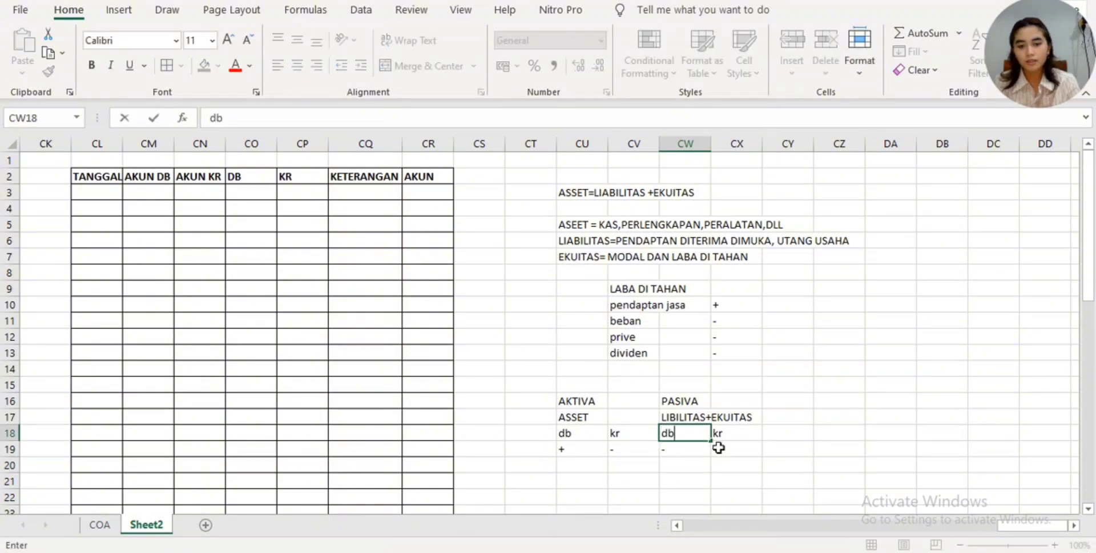
{"action": "left_click", "coordinate": [769, 466]}
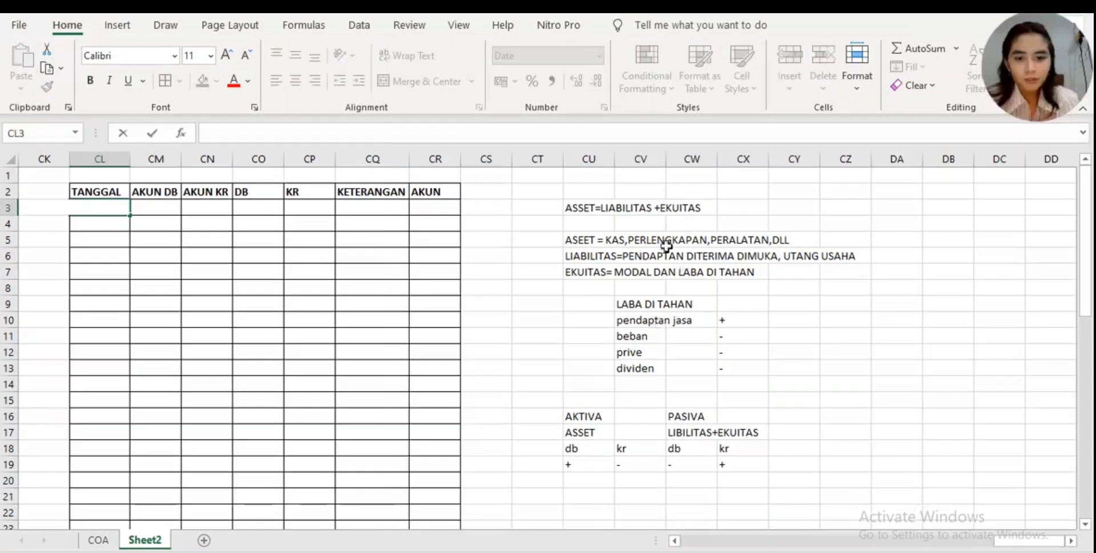
- Review the db and kr signs under AKTIVA and PASIVA, and the journal table's TANGGAL, AKUN DB and AKUN KR columns
{"action": "left_click", "coordinate": [573, 446]}
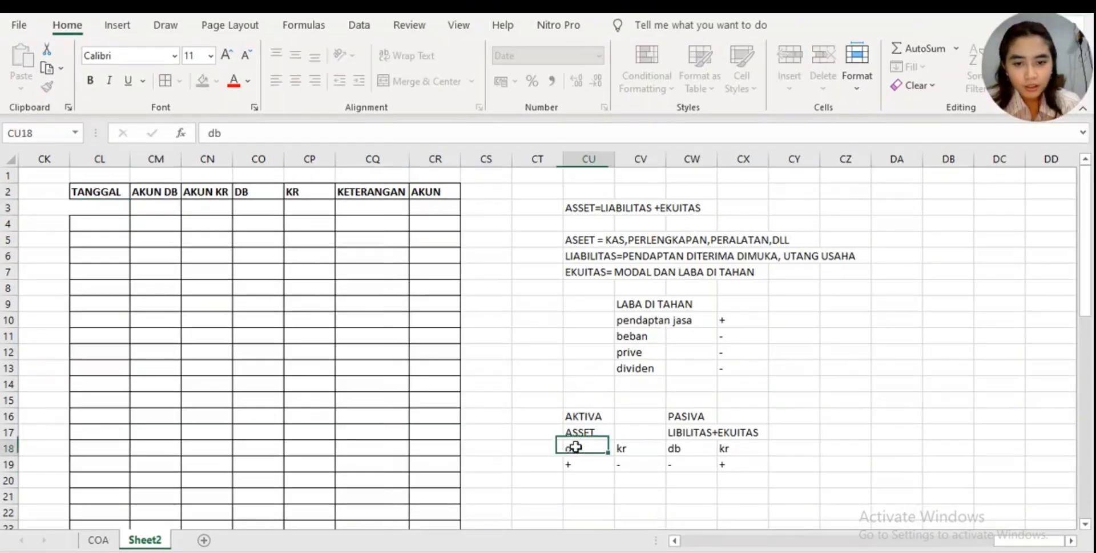
{"action": "left_click_drag", "start_coordinate": [596, 448], "coordinate": [757, 460]}
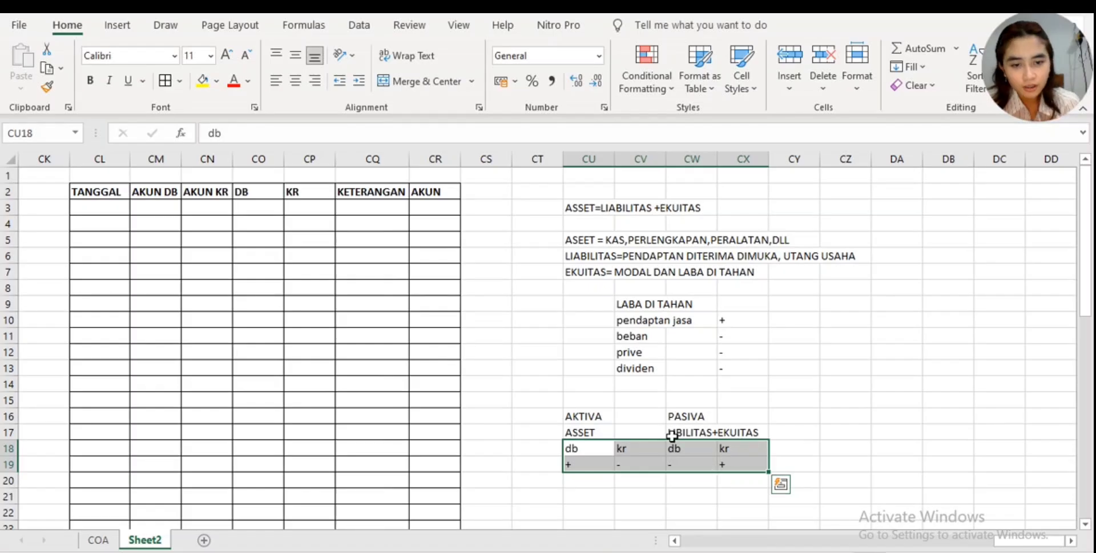
{"action": "left_click", "coordinate": [853, 422]}
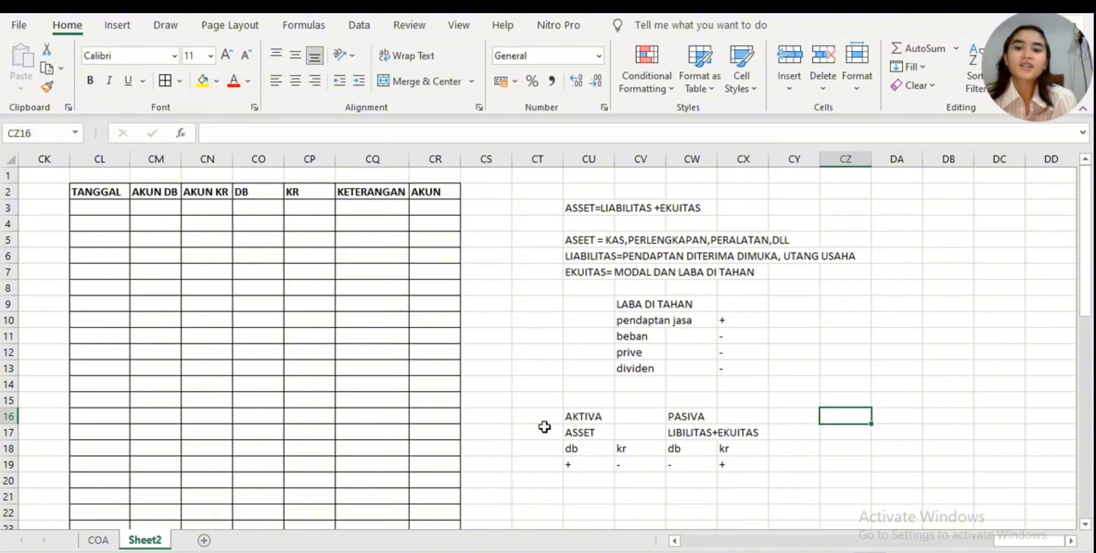
{"action": "left_click", "coordinate": [165, 213]}
{"action": "left_click", "coordinate": [208, 214]}
{"action": "left_click", "coordinate": [105, 210]}
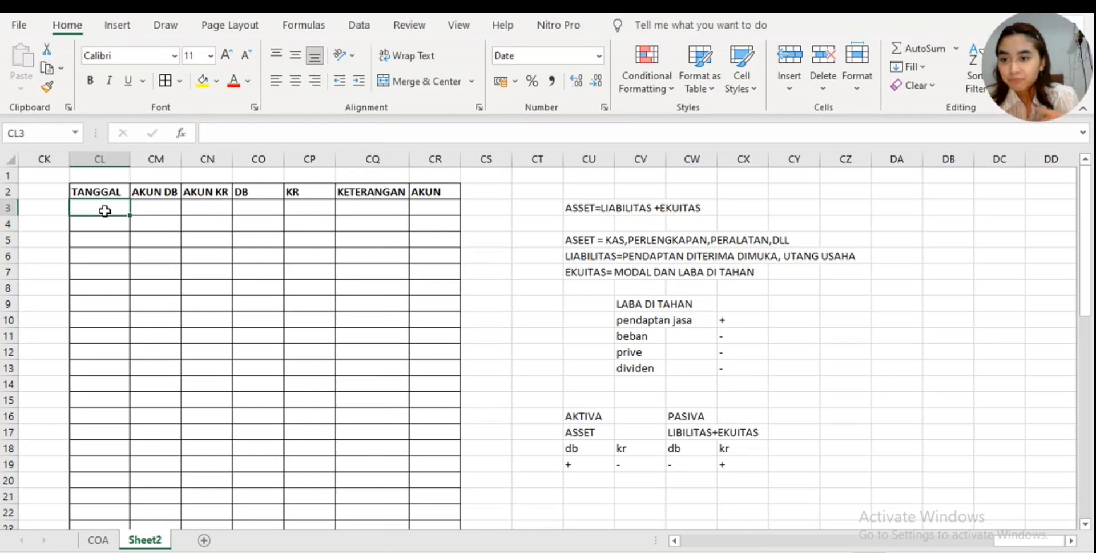
{"action": "left_click", "coordinate": [163, 205]}
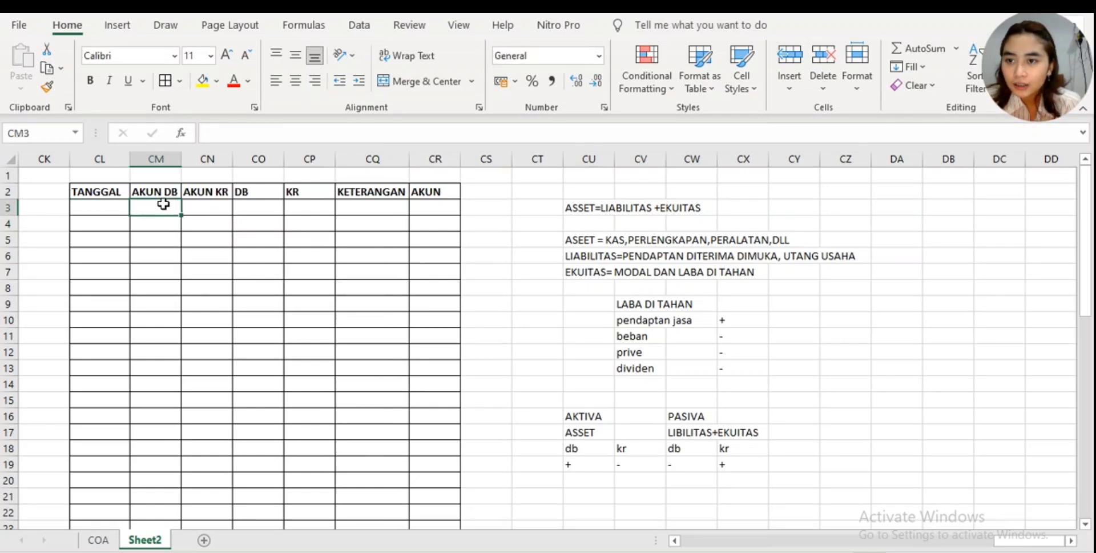
{"action": "left_click", "coordinate": [219, 215]}
{"action": "left_click", "coordinate": [162, 205]}
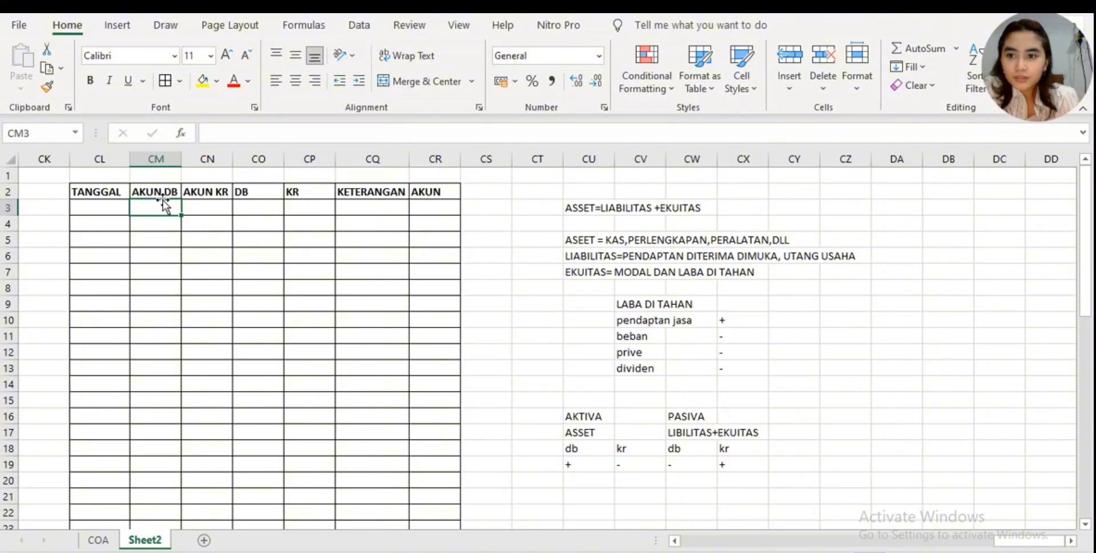
{"action": "left_click", "coordinate": [199, 210]}
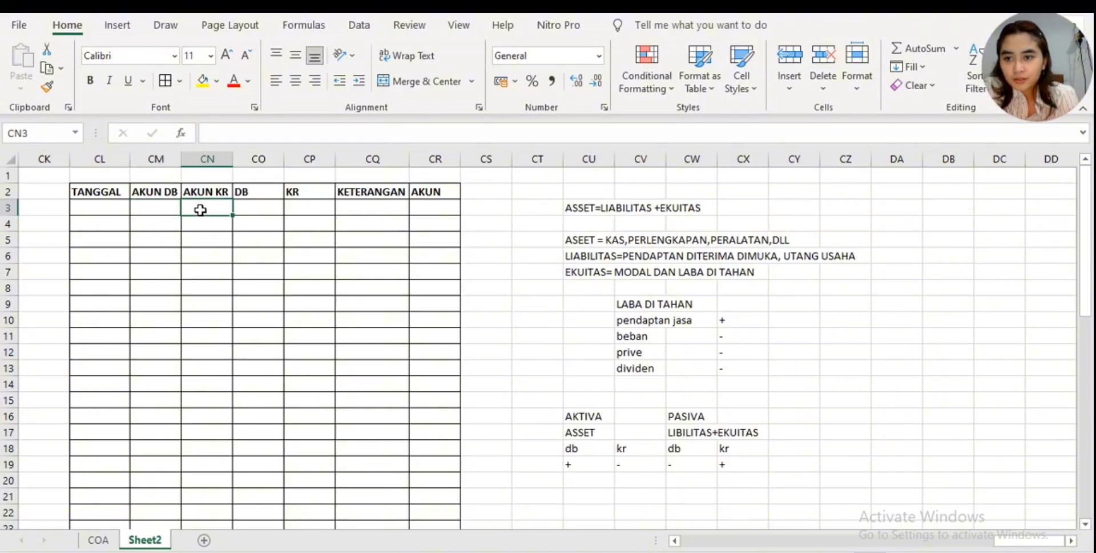
{"action": "left_click", "coordinate": [161, 206]}
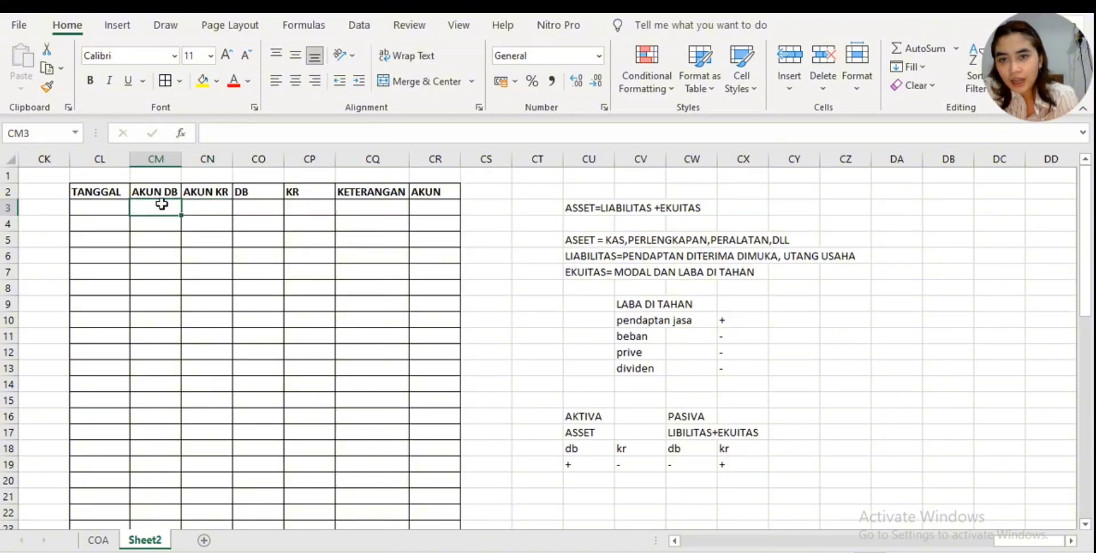
{"action": "left_click_drag", "start_coordinate": [161, 203], "coordinate": [222, 487]}
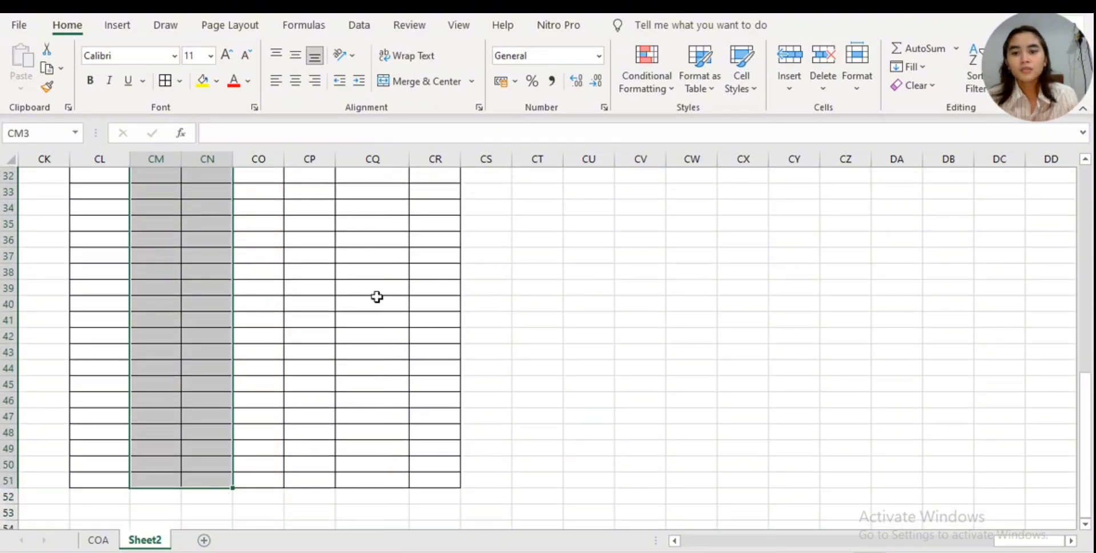
{"action": "scroll", "coordinate": [339, 354], "scroll_direction": "up", "scroll_amount": 9}
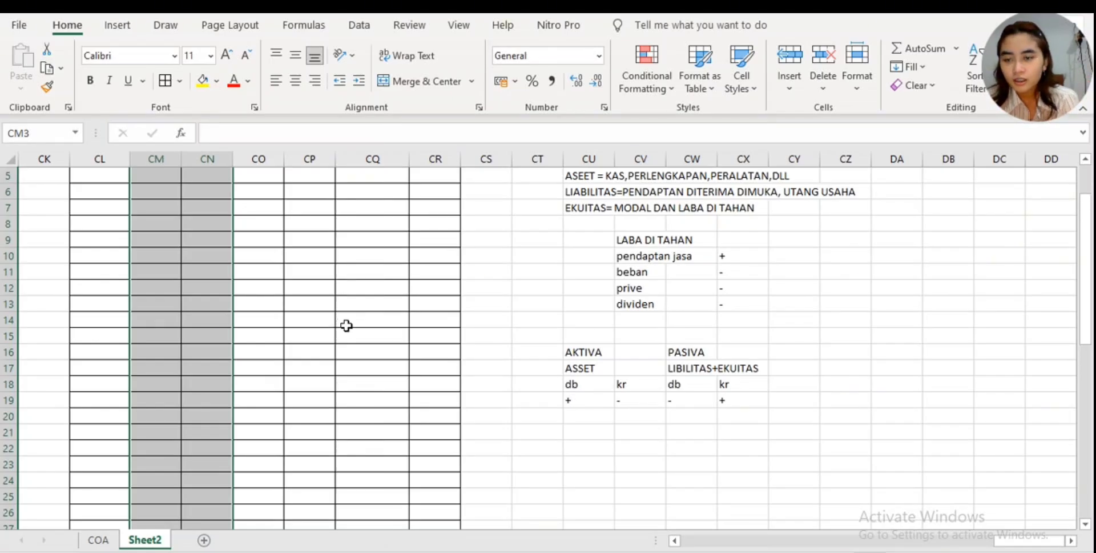
{"action": "scroll", "coordinate": [348, 308], "scroll_direction": "up", "scroll_amount": 2}
{"action": "left_click", "coordinate": [238, 218]}
- Restrict the AKUN DB and AKUN KR cells CM3:CN51 to List entries with data validation, keeping the in-cell dropdown
{"action": "left_click", "coordinate": [158, 209]}
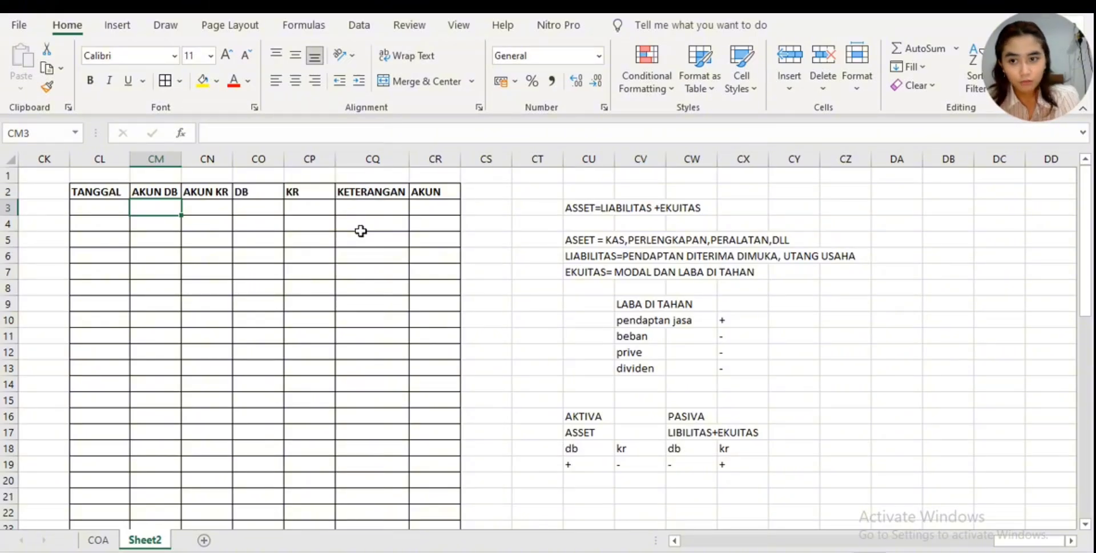
{"action": "key", "text": "shift+Right"}
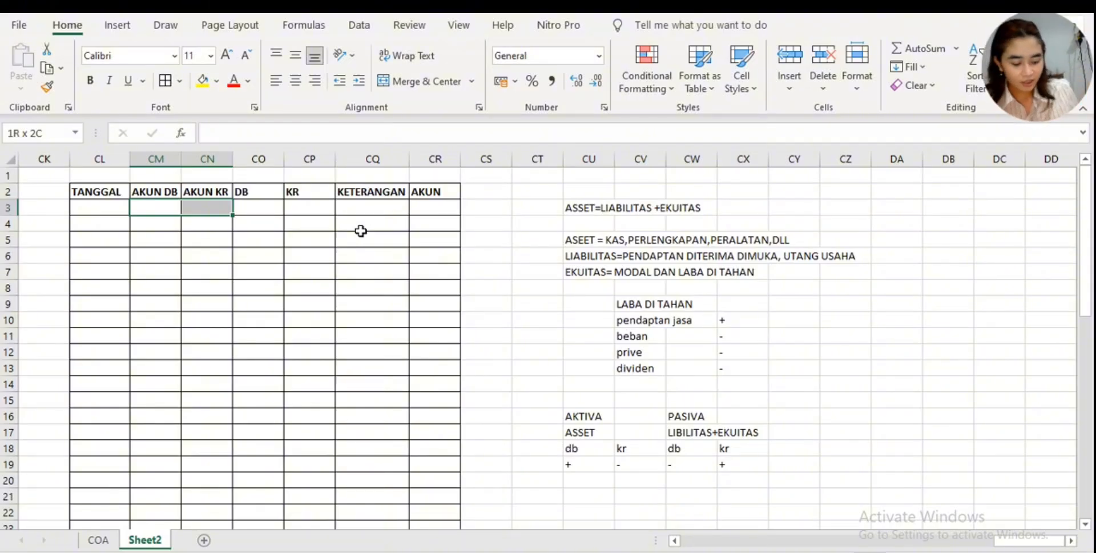
{"action": "key", "text": "shift+Left"}
{"action": "key", "text": "shift+Right"}
{"action": "key", "text": "shift+Down"}
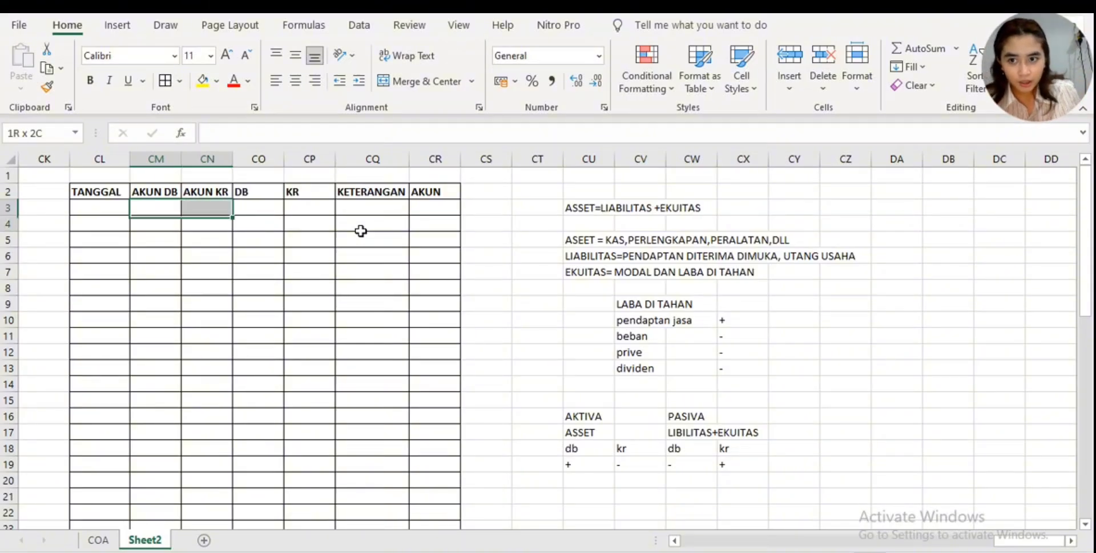
{"action": "key", "text": "shift+Down"}
{"action": "key", "text": "shift+Down"}
{"action": "key", "text": "shift+Down"}
{"action": "key", "text": "shift+Down"}
{"action": "key", "text": "shift+Down"}
{"action": "key", "text": "shift+Down"}
{"action": "key", "text": "shift+Down"}
{"action": "key", "text": "shift+Down"}
{"action": "key", "text": "shift+Down"}
{"action": "key", "text": "shift+Down"}
{"action": "key", "text": "shift+Down"}
{"action": "key", "text": "shift+Down"}
{"action": "key", "text": "shift+Down"}
{"action": "key", "text": "shift+Down"}
{"action": "key", "text": "shift+Down"}
{"action": "key", "text": "shift+Down"}
{"action": "key", "text": "shift+Down"}
{"action": "key", "text": "shift+Down"}
{"action": "key", "text": "shift+Down"}
{"action": "key", "text": "shift+Down"}
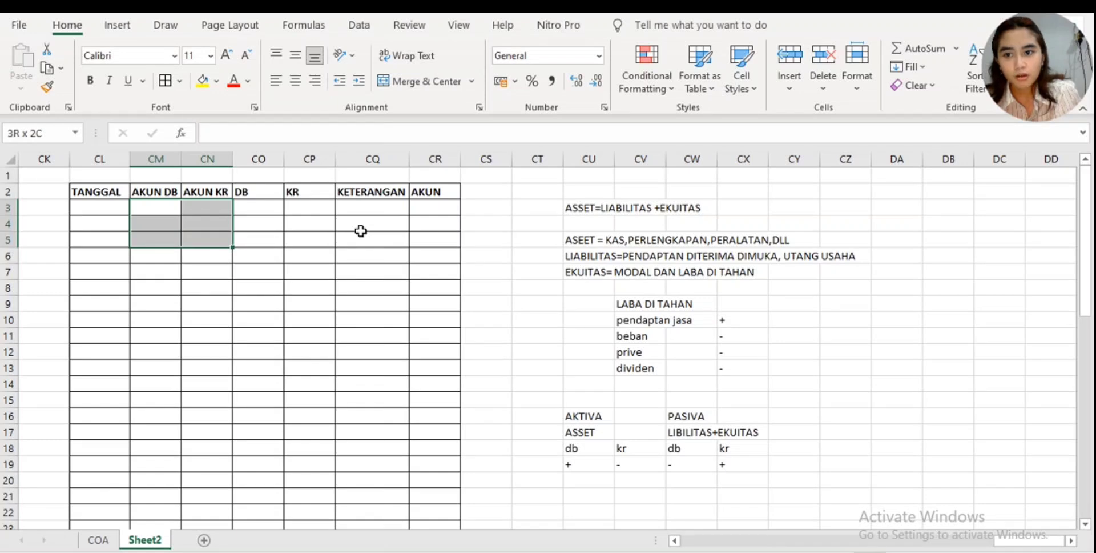
{"action": "key", "text": "shift+Down"}
{"action": "key", "text": "shift+Down"}
{"action": "key", "text": "shift+Down"}
{"action": "key", "text": "shift+Down"}
{"action": "key", "text": "shift+Down"}
{"action": "key", "text": "shift+Down"}
{"action": "key", "text": "shift+Down"}
{"action": "key", "text": "shift+Down"}
{"action": "key", "text": "shift+Down"}
{"action": "key", "text": "shift+Down"}
{"action": "key", "text": "shift+Down"}
{"action": "key", "text": "shift+Down"}
{"action": "key", "text": "shift+Down"}
{"action": "key", "text": "shift+Down"}
{"action": "key", "text": "shift+Down"}
{"action": "key", "text": "shift+Down"}
{"action": "key", "text": "shift+Down"}
{"action": "key", "text": "shift+Down"}
{"action": "key", "text": "shift+Down"}
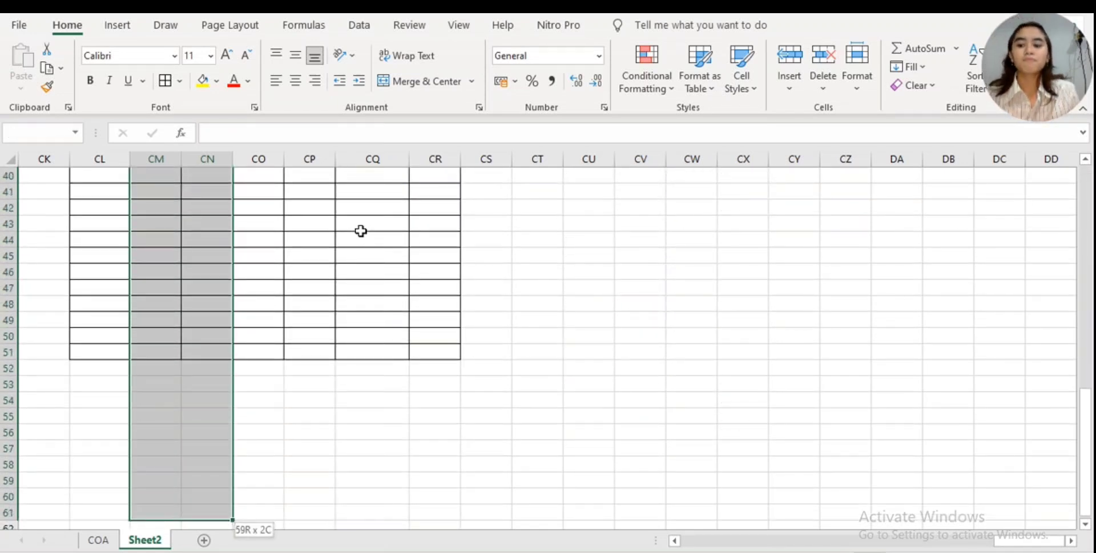
{"action": "key", "text": "shift+Up"}
{"action": "key", "text": "shift+Up"}
{"action": "key", "text": "shift+Up"}
{"action": "key", "text": "shift+Up"}
{"action": "key", "text": "shift+Up"}
{"action": "key", "text": "shift+Up"}
{"action": "key", "text": "shift+Up"}
{"action": "key", "text": "shift+Up"}
{"action": "key", "text": "shift+Up"}
{"action": "key", "text": "shift+Up"}
{"action": "key", "text": "shift+Up"}
{"action": "key", "text": "shift+Up"}
{"action": "key", "text": "shift+Up"}
{"action": "key", "text": "shift+Up"}
{"action": "key", "text": "shift+Up"}
{"action": "key", "text": "shift+Up"}
{"action": "key", "text": "shift+Up"}
{"action": "key", "text": "shift+Up"}
{"action": "key", "text": "shift+Up"}
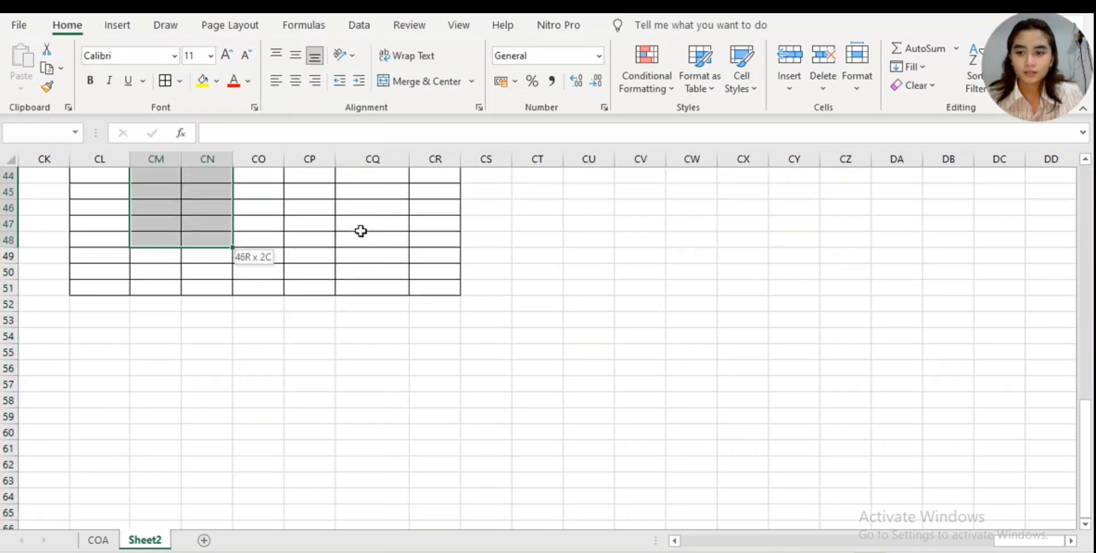
{"action": "key", "text": "shift+Down"}
{"action": "key", "text": "shift+Down"}
{"action": "key", "text": "shift+Down"}
{"action": "key", "text": "shift+Down"}
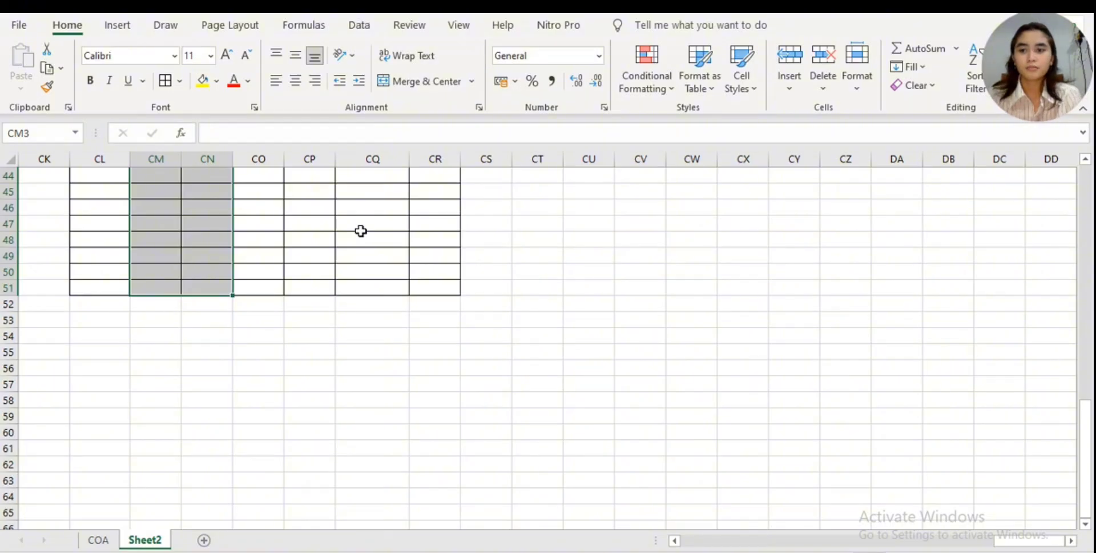
{"action": "scroll", "coordinate": [390, 259], "scroll_direction": "up", "scroll_amount": 2}
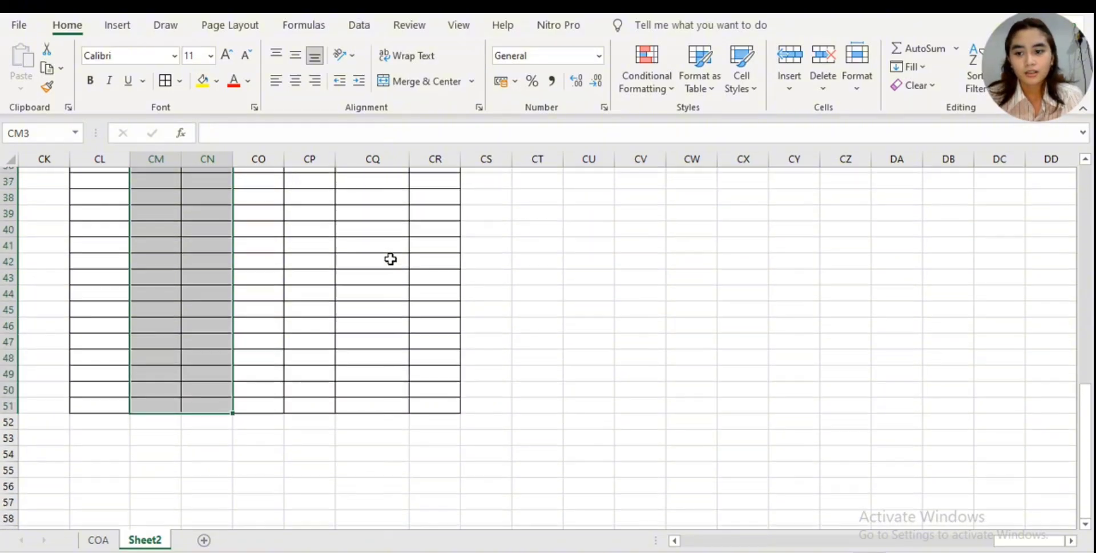
{"action": "scroll", "coordinate": [391, 259], "scroll_direction": "up", "scroll_amount": 12}
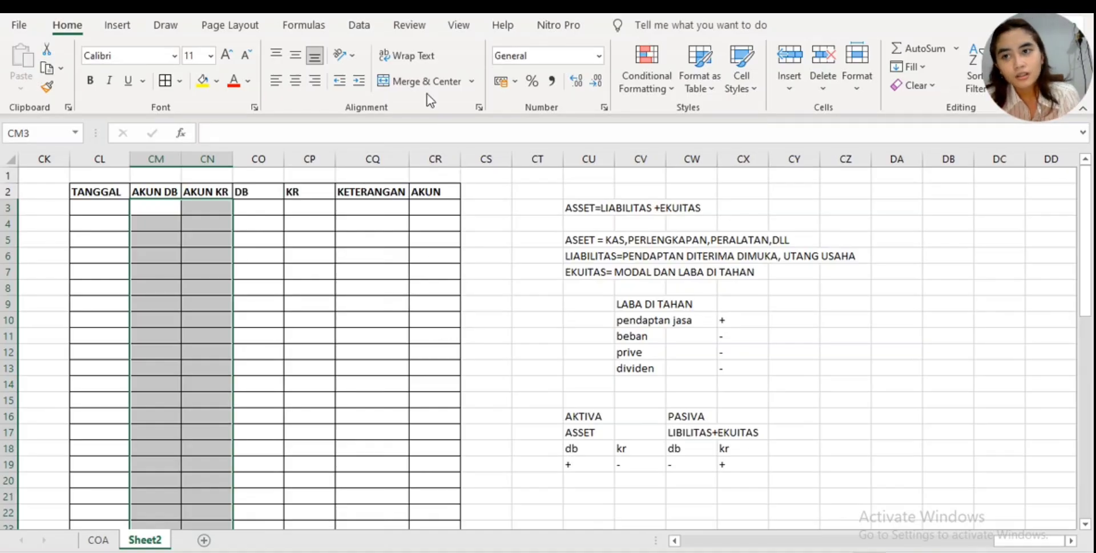
{"action": "left_click", "coordinate": [359, 30]}
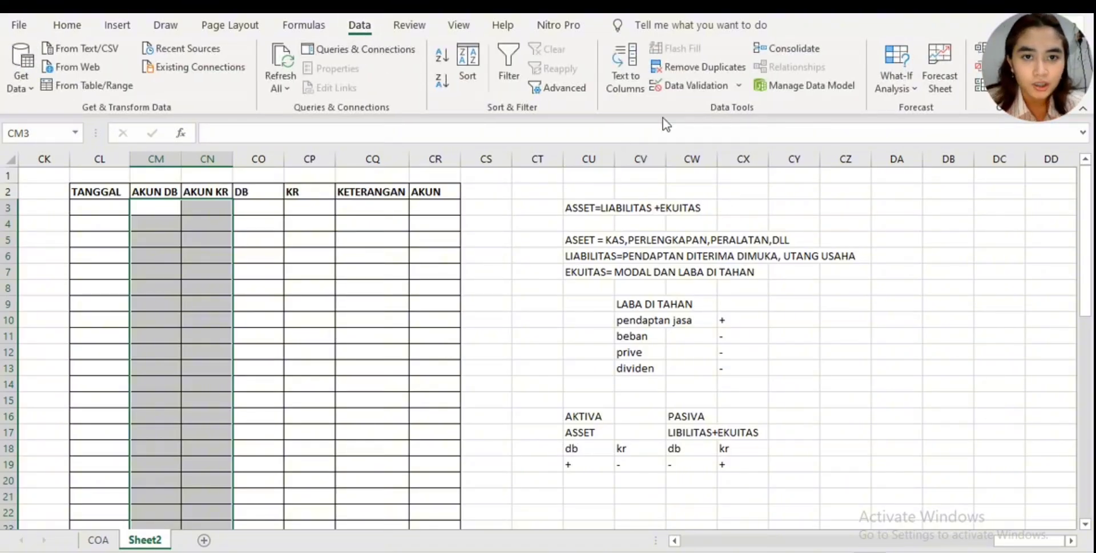
{"action": "left_click", "coordinate": [731, 87]}
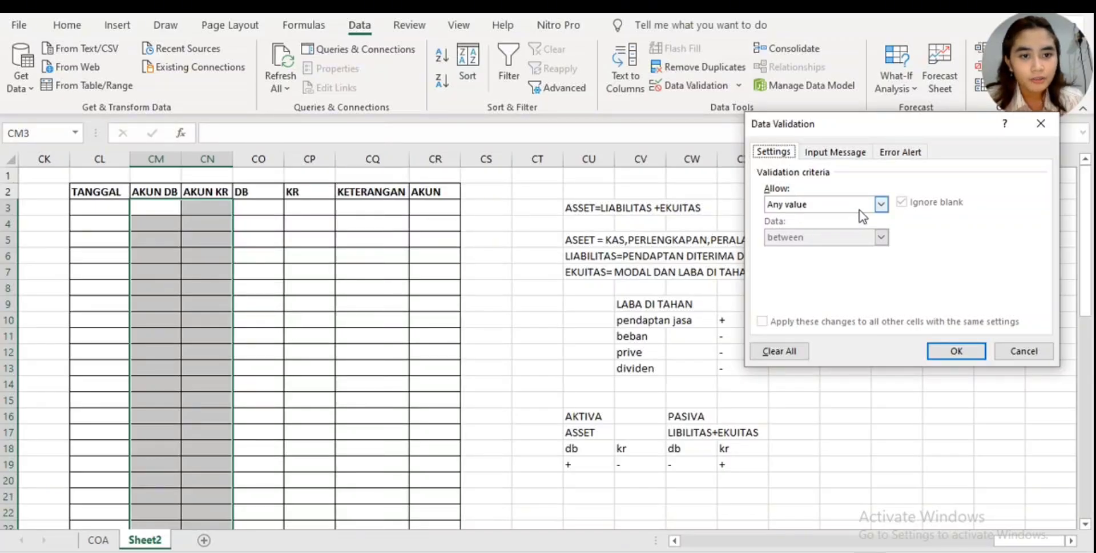
{"action": "left_click", "coordinate": [880, 204]}
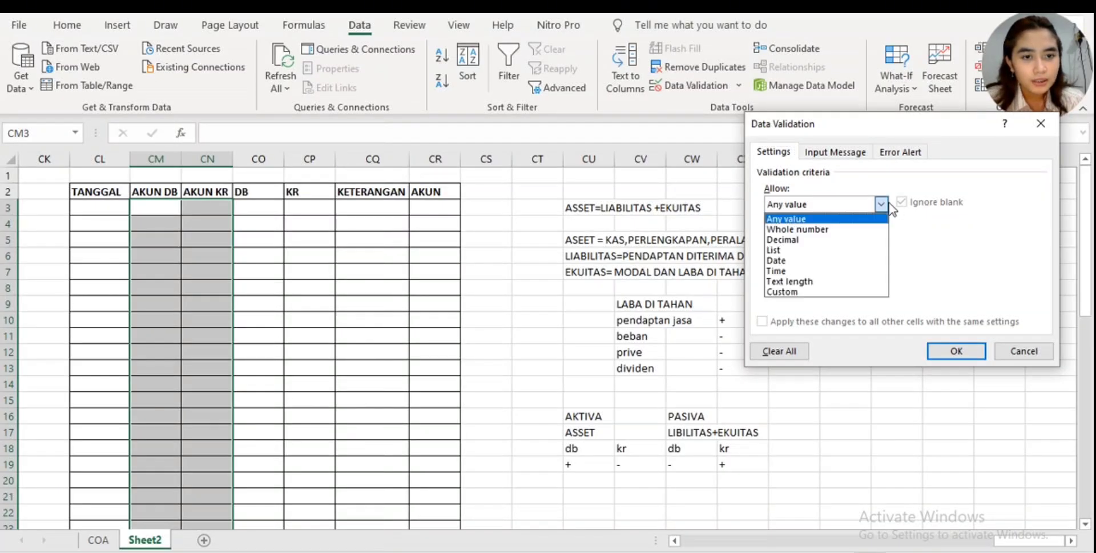
{"action": "left_click", "coordinate": [856, 249]}
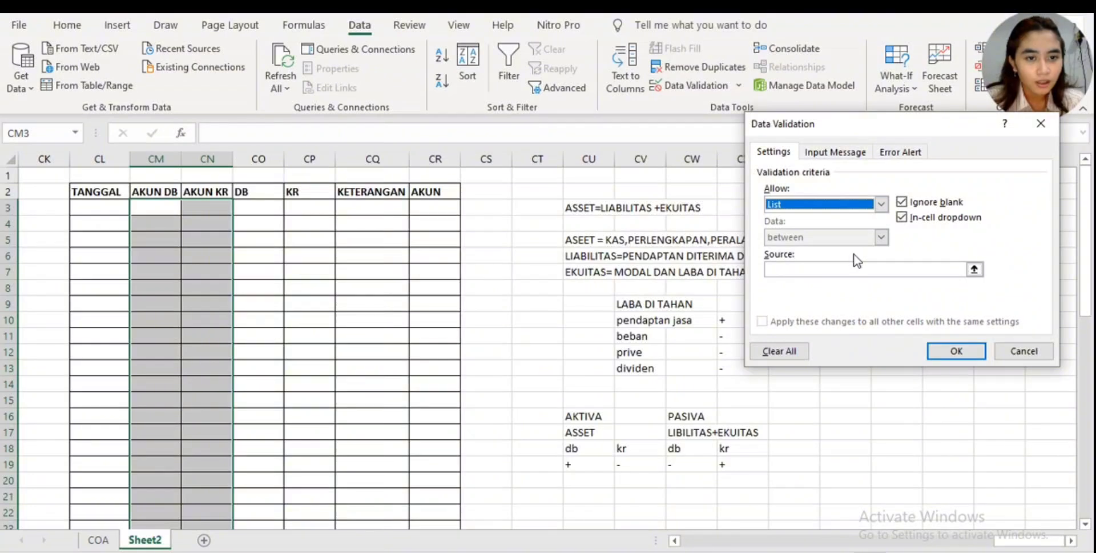
- Use the GABUNGAN entries in D3:D22 on the COA sheet as the validation list's source and apply the rule
{"action": "left_click", "coordinate": [854, 267]}
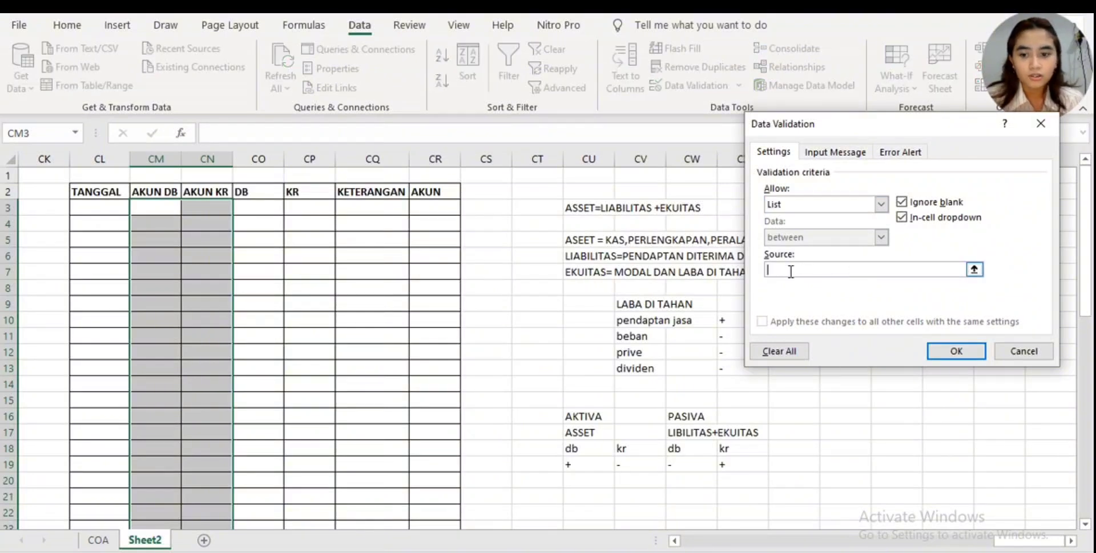
{"action": "left_click", "coordinate": [100, 539]}
{"action": "scroll", "coordinate": [210, 311], "scroll_direction": "up", "scroll_amount": 1}
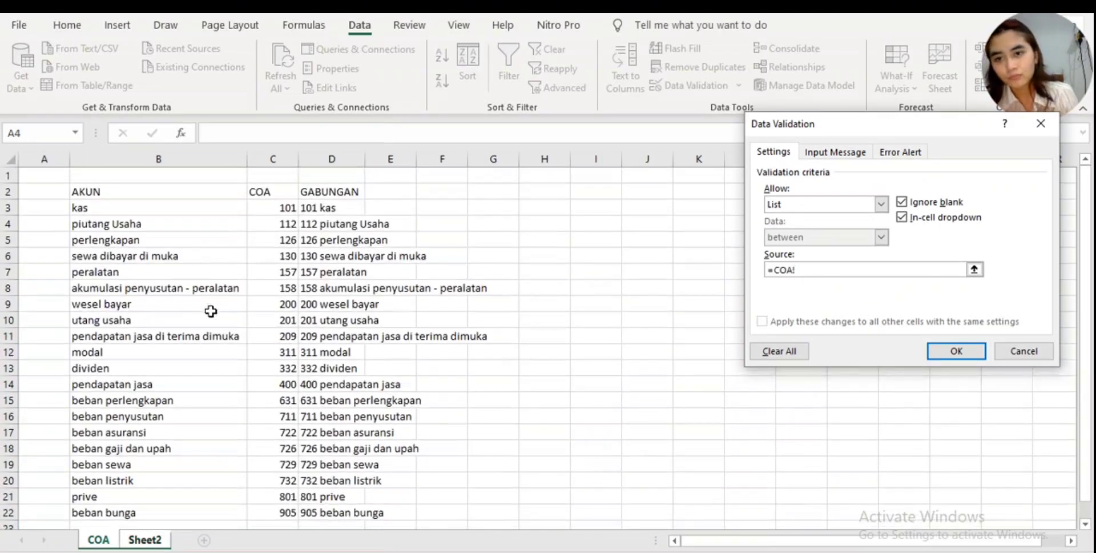
{"action": "left_click", "coordinate": [345, 209]}
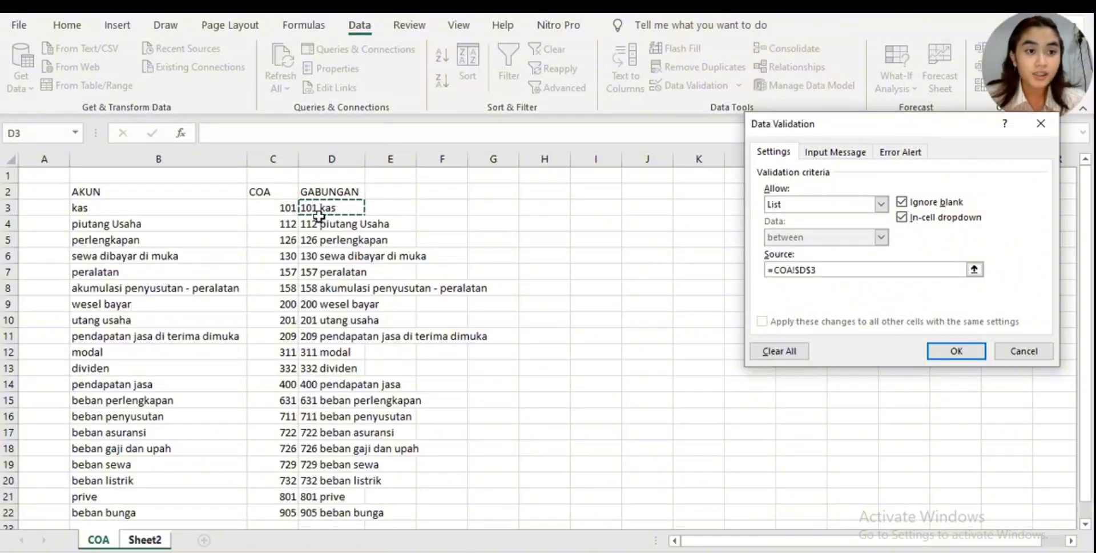
{"action": "left_click_drag", "start_coordinate": [319, 215], "coordinate": [318, 218]}
{"action": "key", "text": "shift+Down"}
{"action": "key", "text": "shift+Down"}
{"action": "key", "text": "shift+Down"}
{"action": "key", "text": "shift+Down"}
{"action": "key", "text": "shift+Down"}
{"action": "key", "text": "shift+Down"}
{"action": "key", "text": "shift+Down"}
{"action": "key", "text": "shift+Down"}
{"action": "key", "text": "shift+Down"}
{"action": "key", "text": "shift+Down"}
{"action": "key", "text": "shift+Down"}
{"action": "key", "text": "shift+Down"}
{"action": "key", "text": "shift+Down"}
{"action": "key", "text": "shift+Down"}
{"action": "key", "text": "shift+Down"}
{"action": "key", "text": "shift+Down"}
{"action": "key", "text": "shift+Down"}
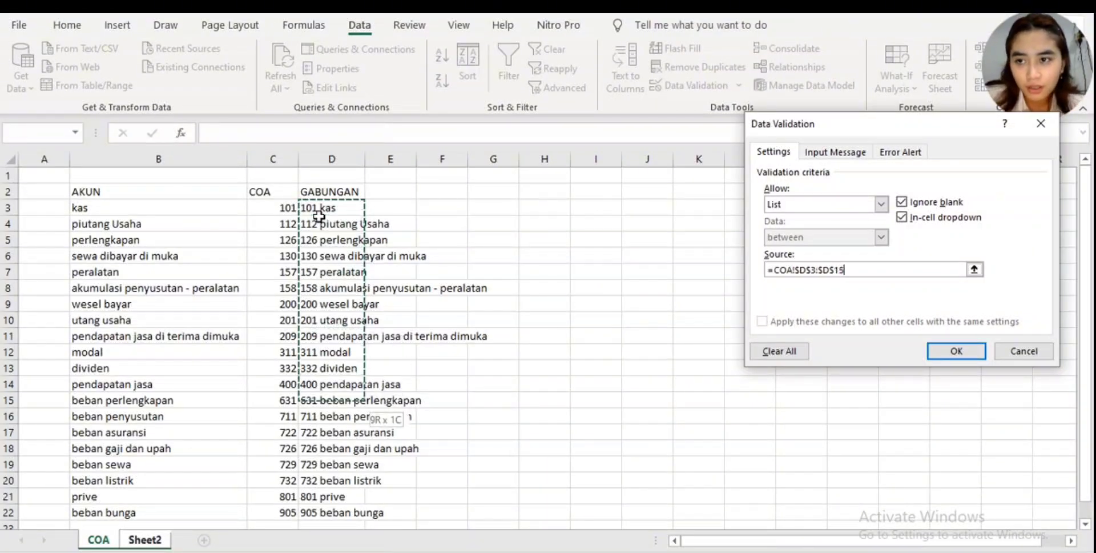
{"action": "key", "text": "shift+Down"}
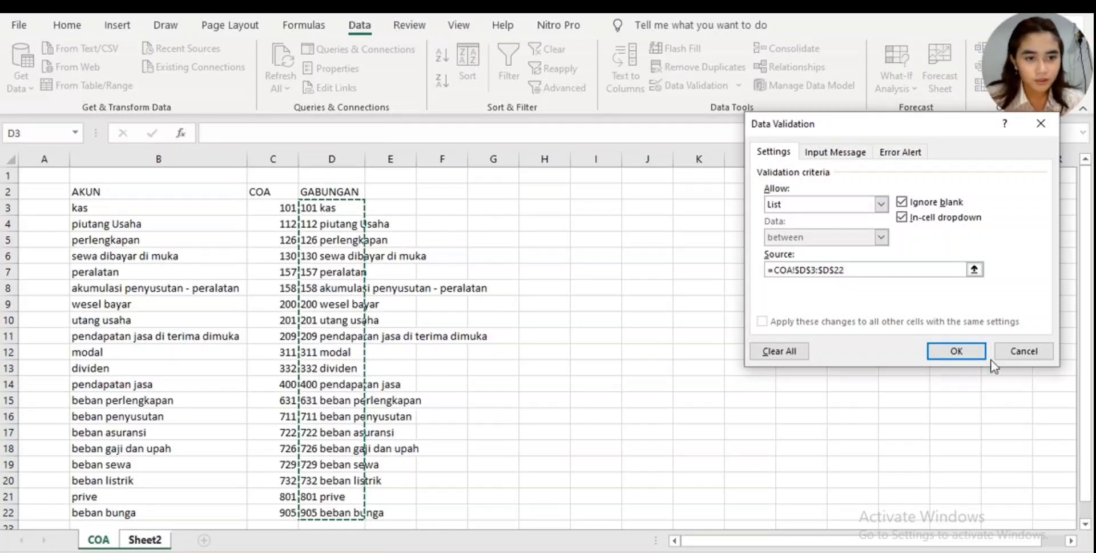
{"action": "left_click", "coordinate": [964, 356]}
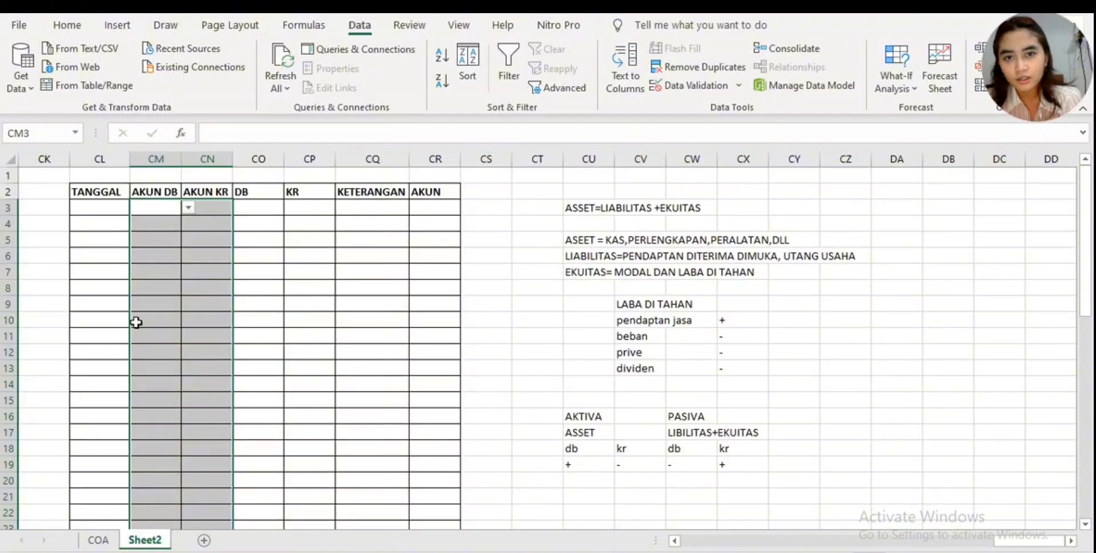
- Check the account dropdown lists in the first rows of the AKUN DB and AKUN KR columns without choosing an account
{"action": "left_click", "coordinate": [222, 225]}
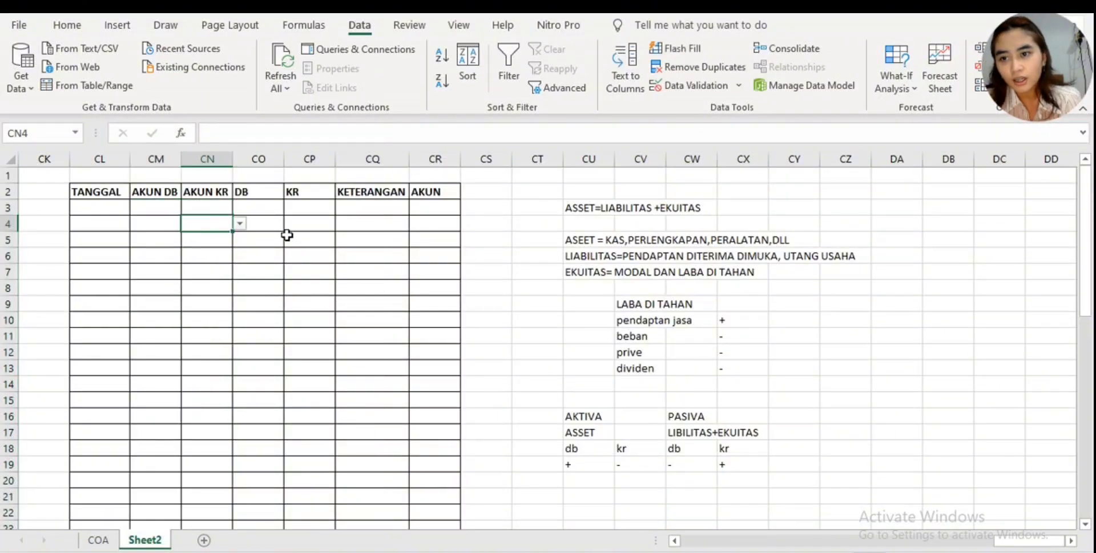
{"action": "left_click", "coordinate": [165, 209]}
{"action": "left_click", "coordinate": [188, 208]}
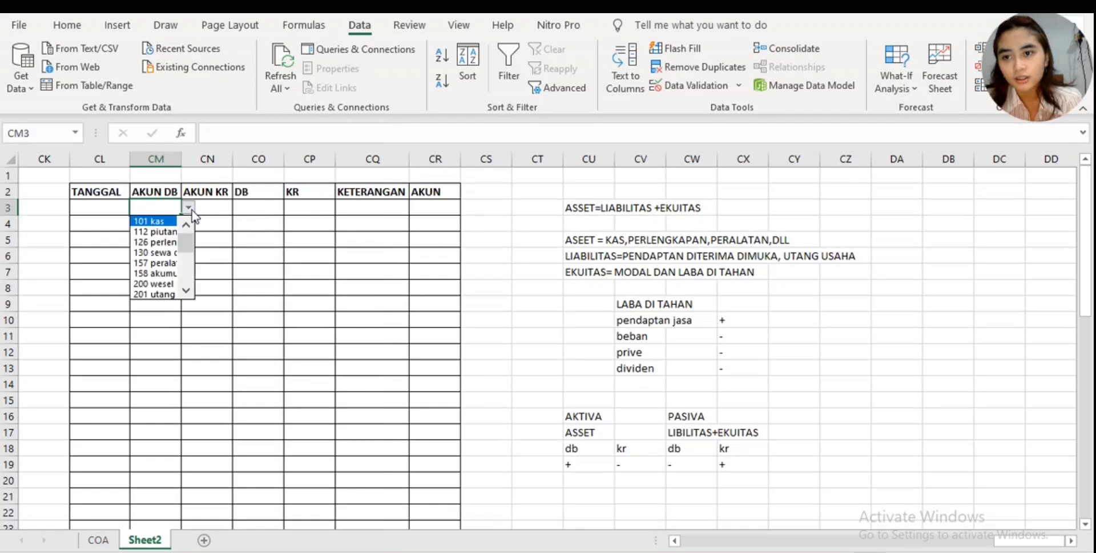
{"action": "mouse_move", "coordinate": [183, 242]}
{"action": "left_mouse_down"}
{"action": "mouse_move", "coordinate": [201, 266]}
{"action": "mouse_move", "coordinate": [183, 231]}
{"action": "left_mouse_up"}
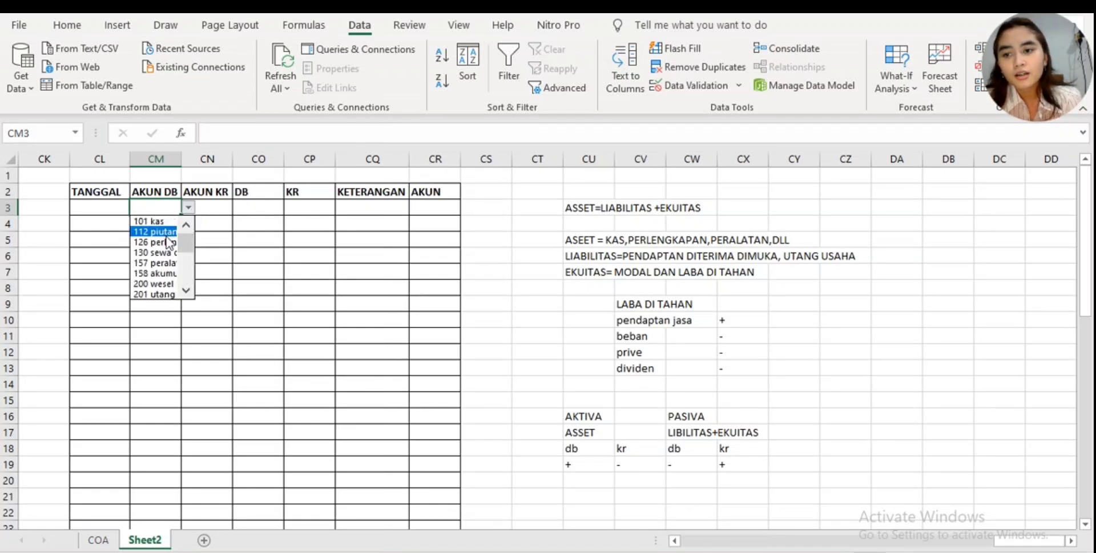
{"action": "left_click", "coordinate": [172, 212]}
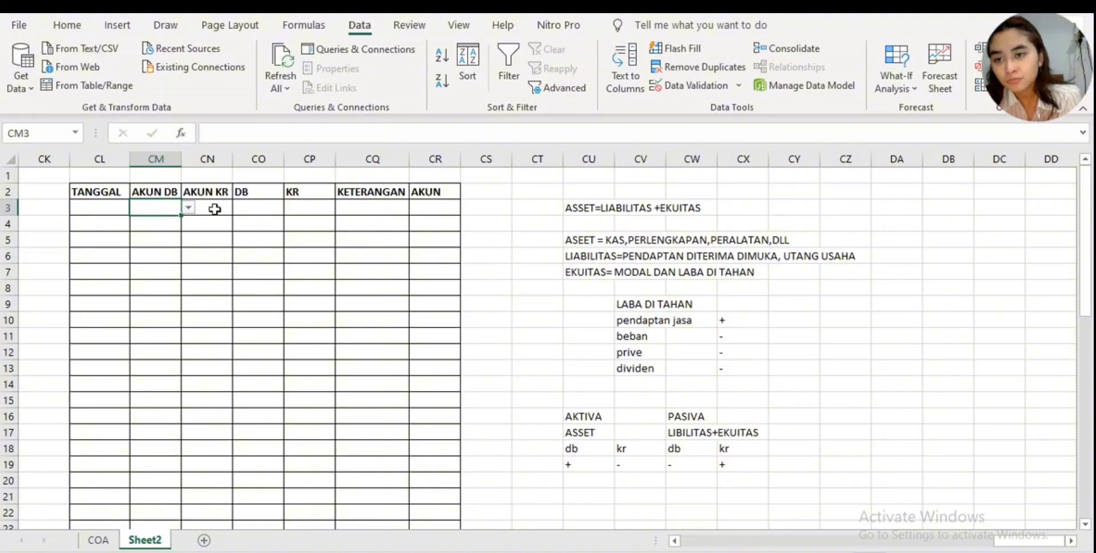
{"action": "left_click", "coordinate": [187, 209]}
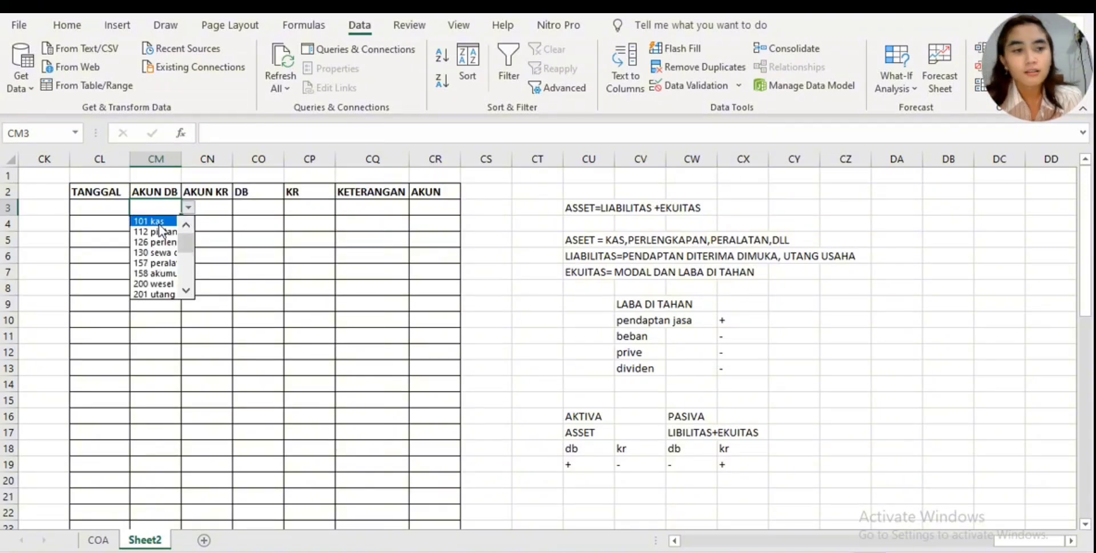
{"action": "left_click", "coordinate": [210, 225]}
{"action": "left_click", "coordinate": [208, 221]}
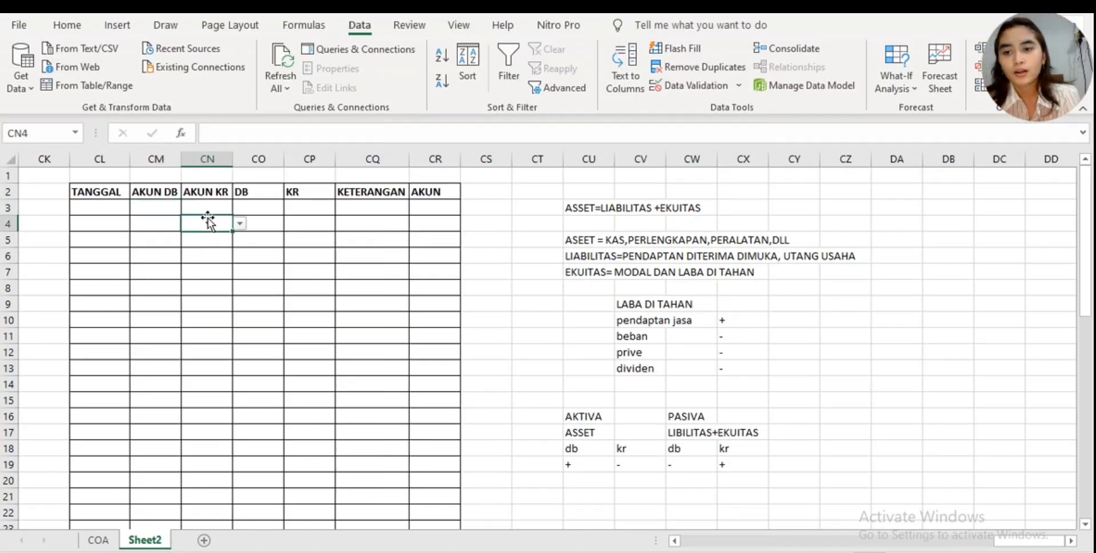
{"action": "left_click", "coordinate": [207, 205]}
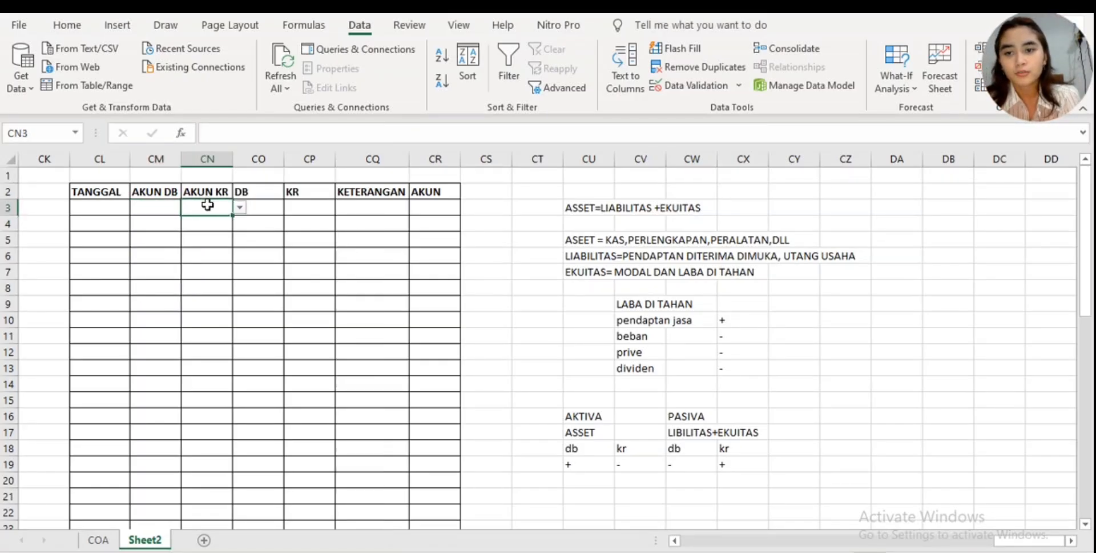
{"action": "left_click", "coordinate": [155, 210]}
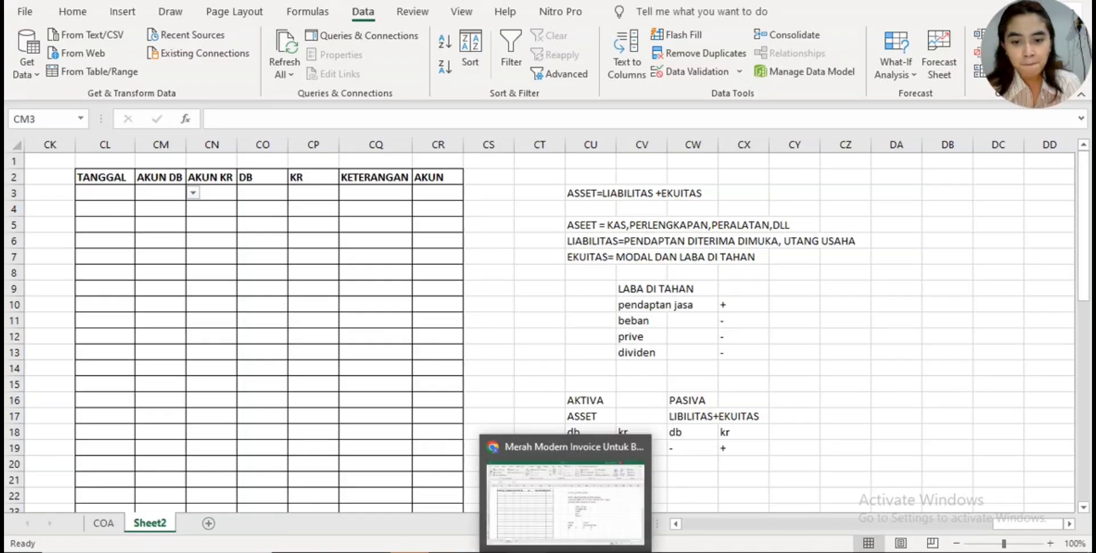
- Switch to the Canva document in the browser and examine the SURAT PERNYATAAN PENYETORAN MODAL for its depositor, recipient, amount, date and payment method
{"action": "left_click", "coordinate": [562, 551]}
{"action": "scroll", "coordinate": [547, 497], "scroll_direction": "down", "scroll_amount": 10}
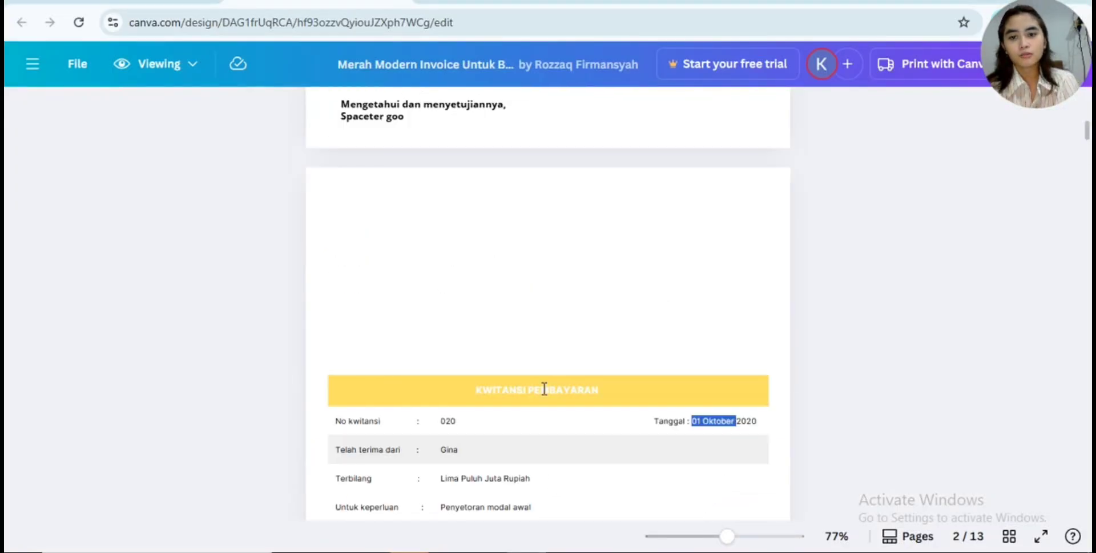
{"action": "scroll", "coordinate": [543, 403], "scroll_direction": "up", "scroll_amount": 5}
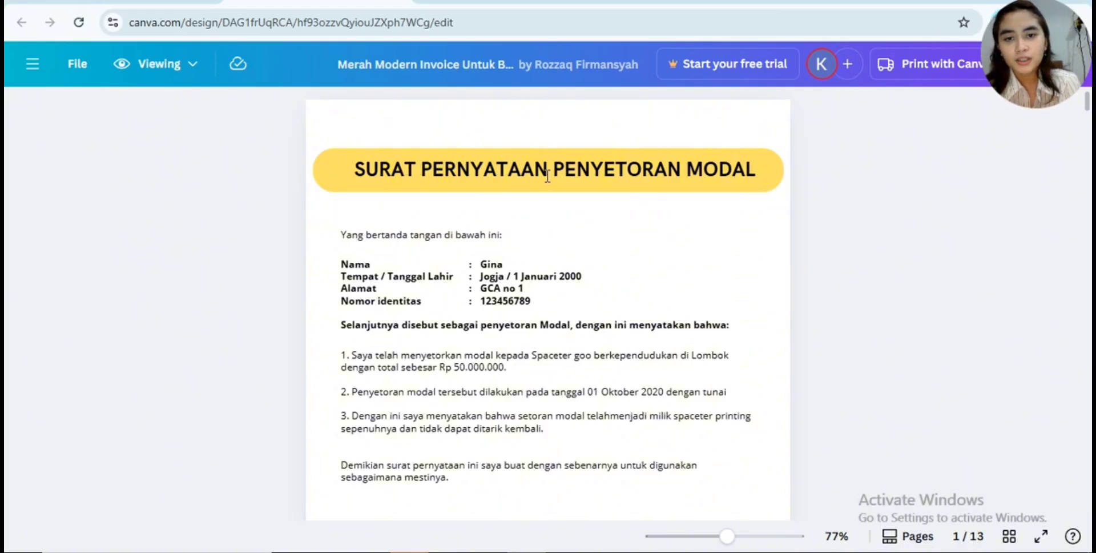
{"action": "left_click_drag", "start_coordinate": [587, 174], "coordinate": [769, 178]}
{"action": "left_click", "coordinate": [674, 262]}
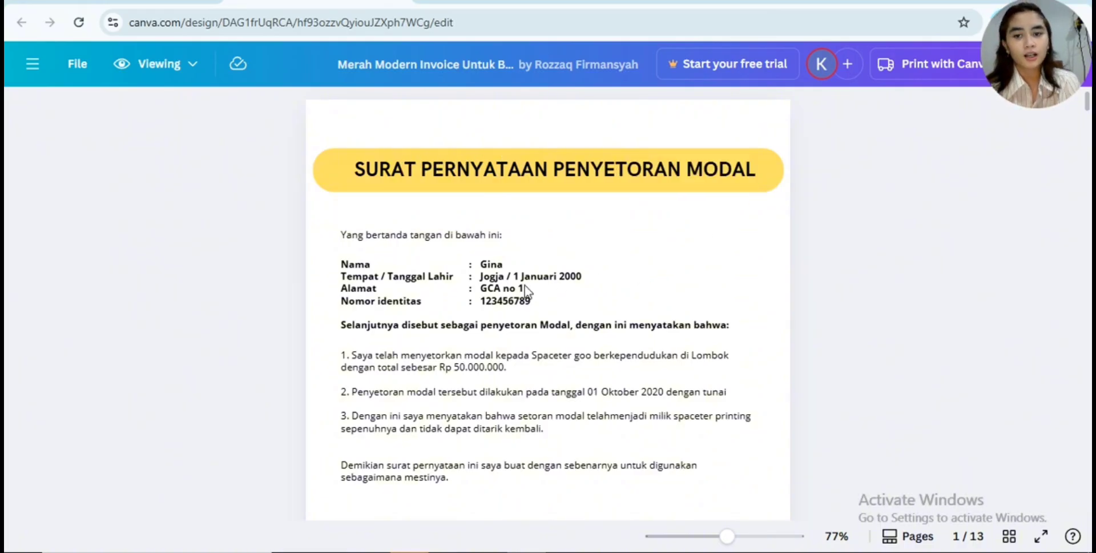
{"action": "left_click_drag", "start_coordinate": [479, 264], "coordinate": [499, 260]}
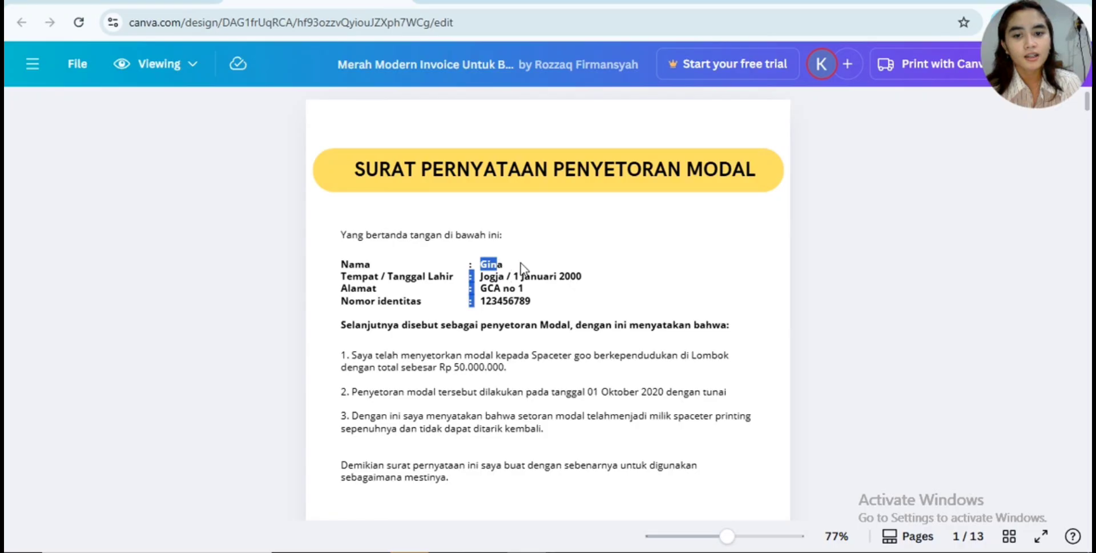
{"action": "left_click", "coordinate": [520, 268]}
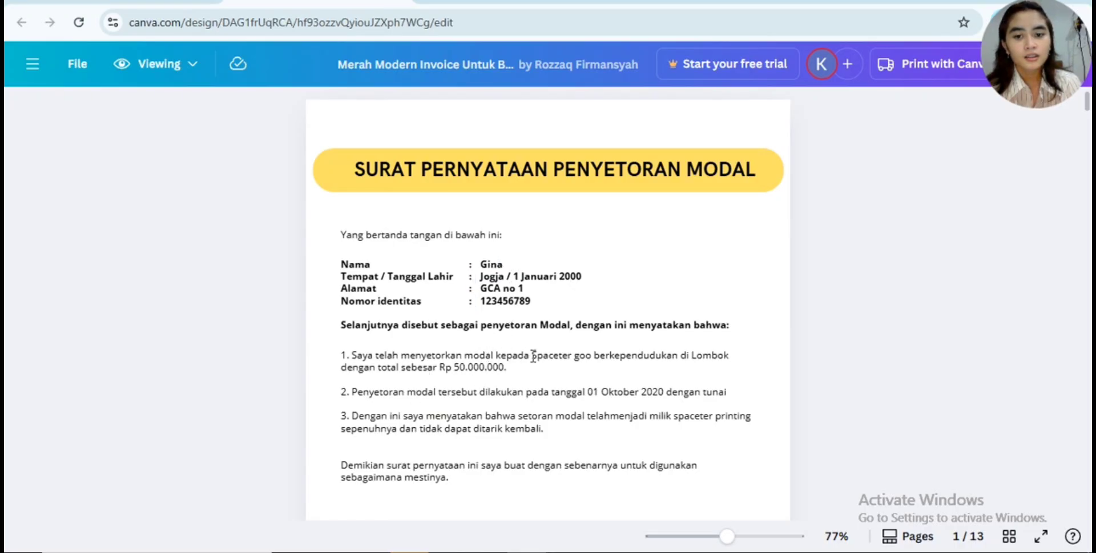
{"action": "left_click_drag", "start_coordinate": [533, 356], "coordinate": [592, 355]}
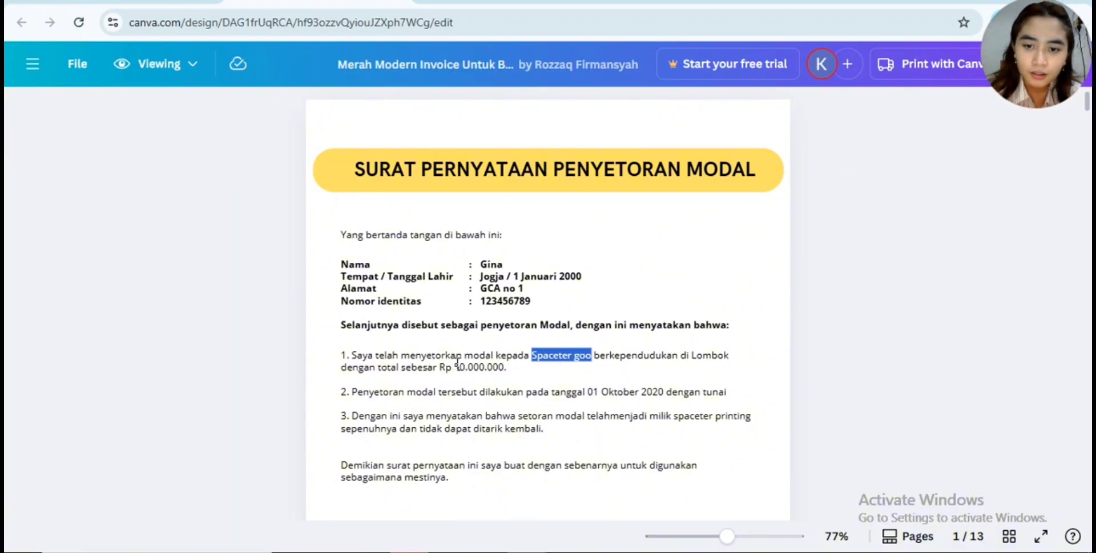
{"action": "left_click_drag", "start_coordinate": [453, 367], "coordinate": [506, 371]}
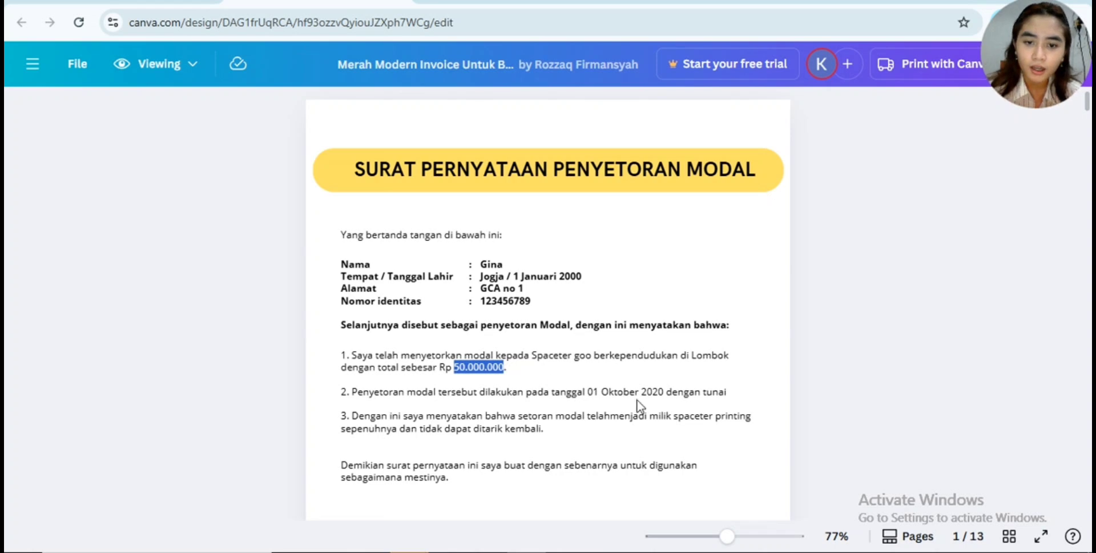
{"action": "left_click_drag", "start_coordinate": [585, 391], "coordinate": [734, 392]}
{"action": "left_click", "coordinate": [695, 389]}
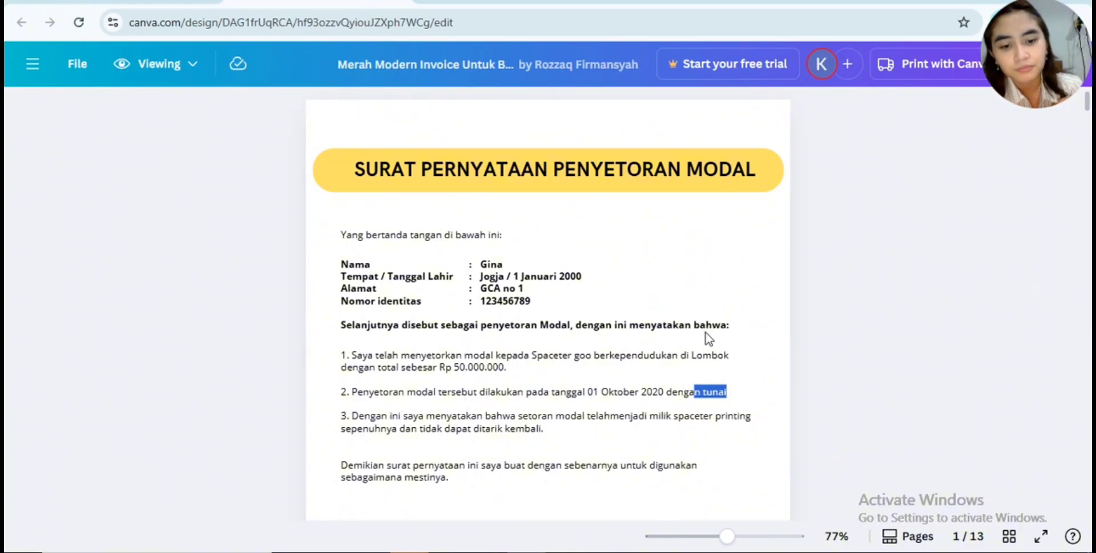
- Examine the rest of the SURAT PERNYATAAN PENYETORAN MODAL and the KWITANSI PEMBAYARAN on page 2 for receipt number, date, payer, purpose and amount
{"action": "left_click", "coordinate": [722, 399]}
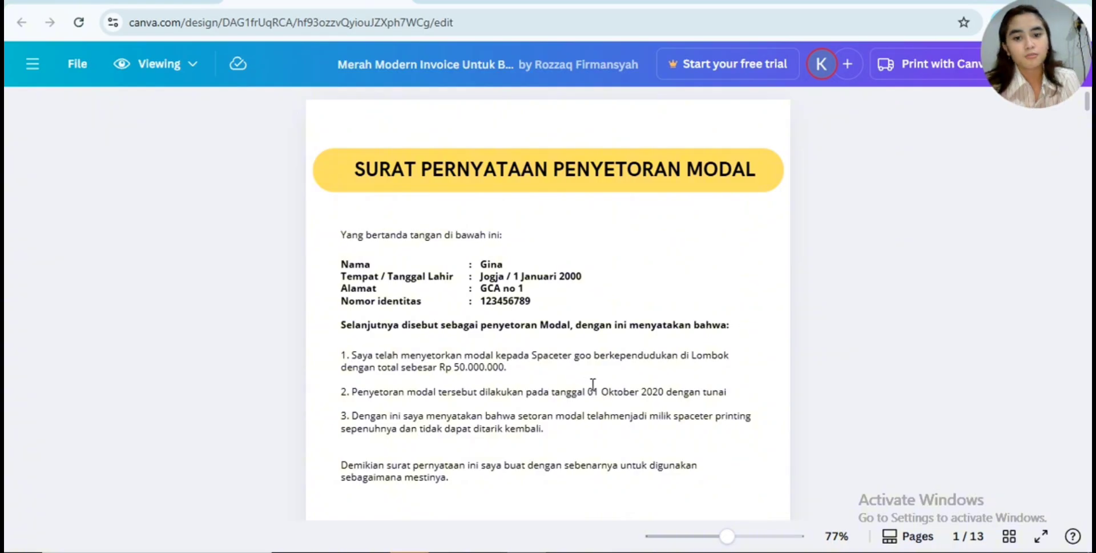
{"action": "scroll", "coordinate": [563, 395], "scroll_direction": "down", "scroll_amount": 5}
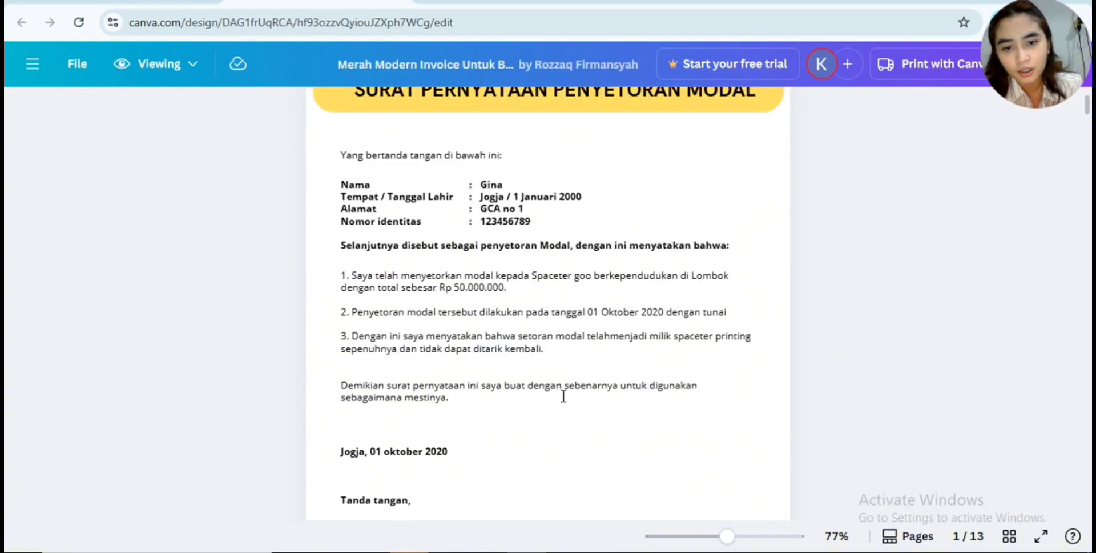
{"action": "scroll", "coordinate": [582, 339], "scroll_direction": "up", "scroll_amount": 4}
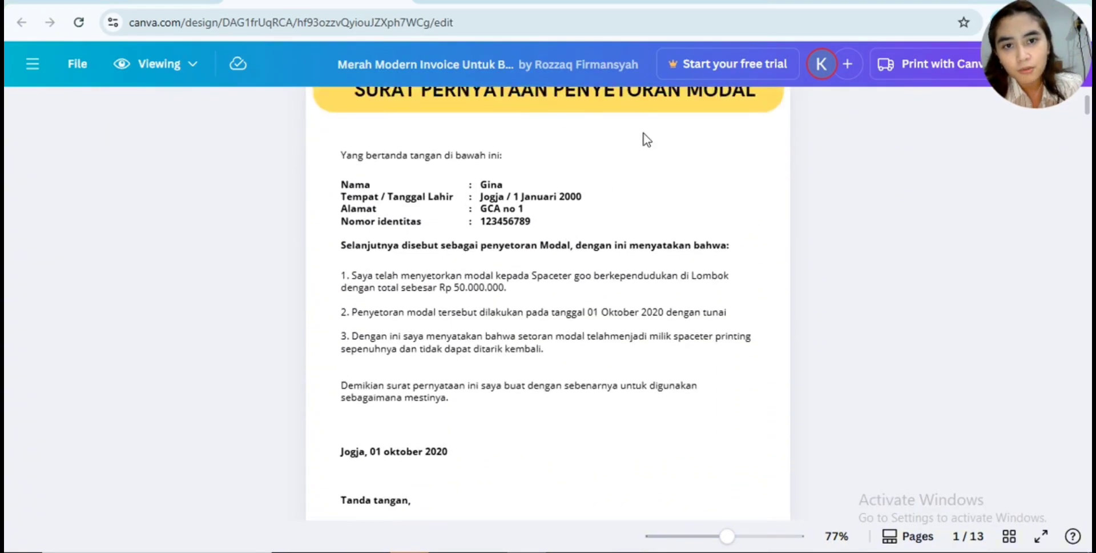
{"action": "scroll", "coordinate": [485, 288], "scroll_direction": "down", "scroll_amount": 3}
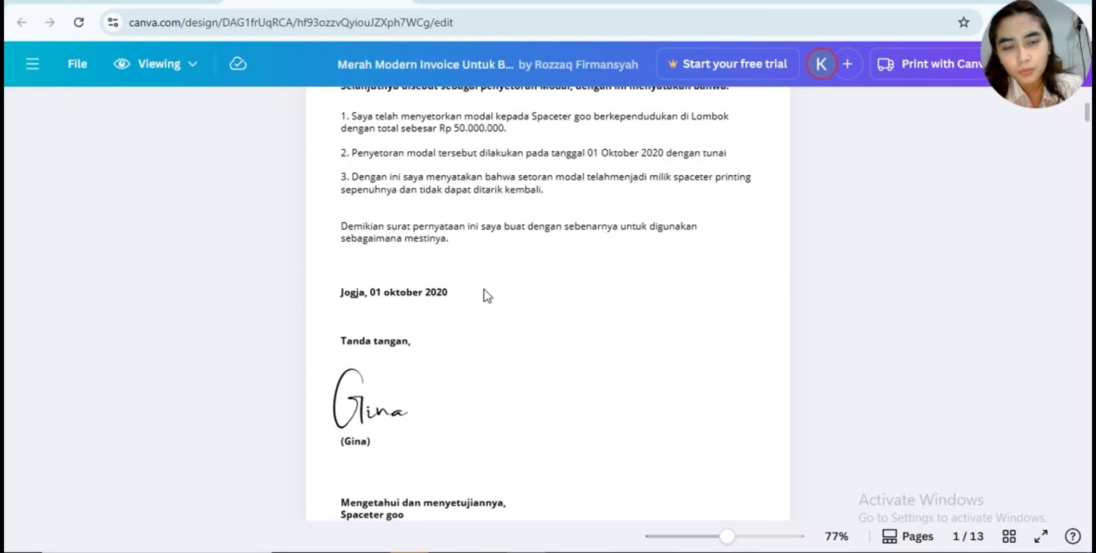
{"action": "scroll", "coordinate": [486, 295], "scroll_direction": "down", "scroll_amount": 2}
{"action": "scroll", "coordinate": [452, 217], "scroll_direction": "up", "scroll_amount": 1}
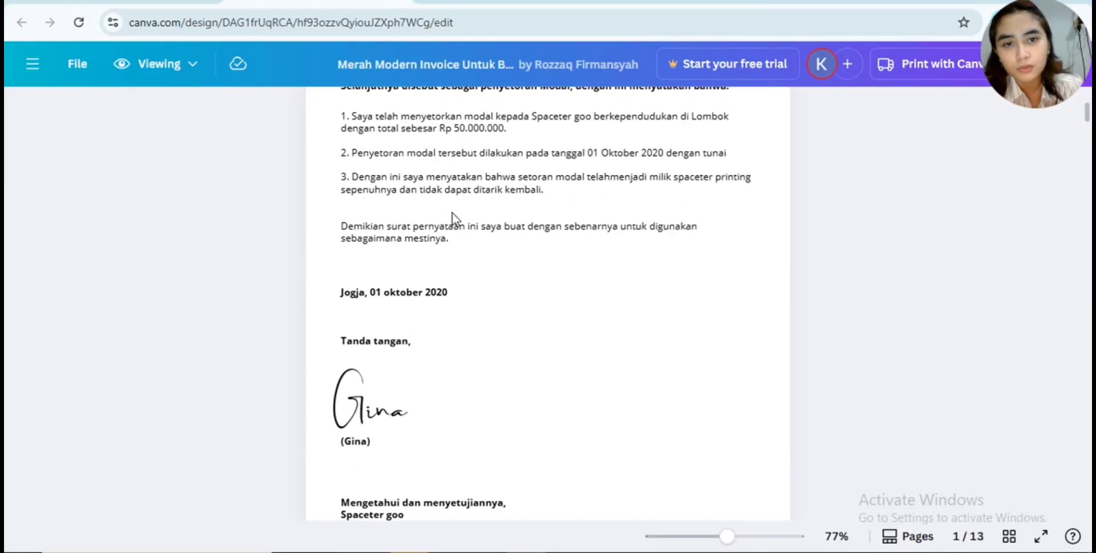
{"action": "scroll", "coordinate": [475, 264], "scroll_direction": "down", "scroll_amount": 2}
{"action": "scroll", "coordinate": [474, 264], "scroll_direction": "down", "scroll_amount": 7}
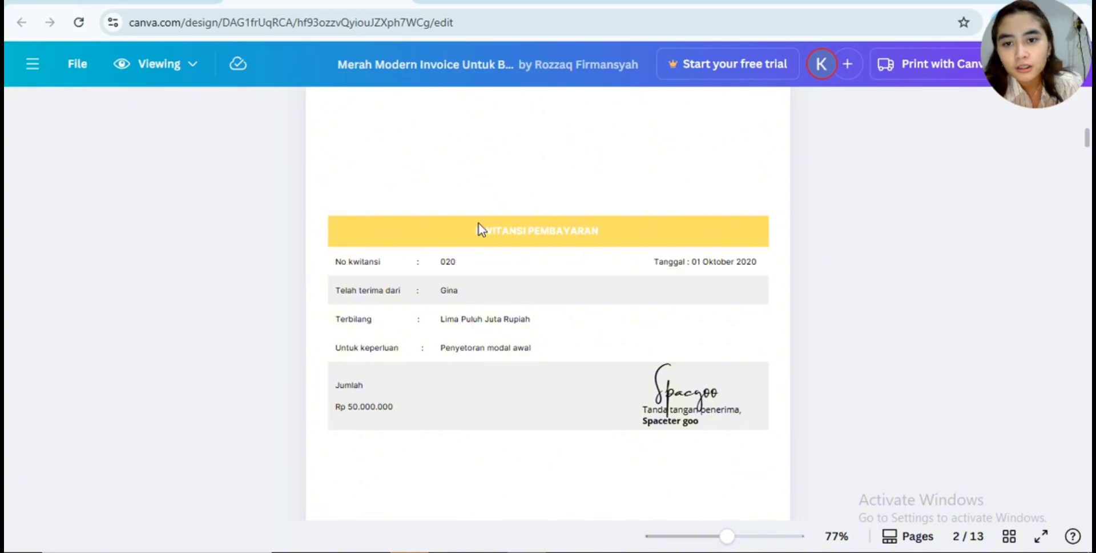
{"action": "left_click_drag", "start_coordinate": [483, 231], "coordinate": [593, 252]}
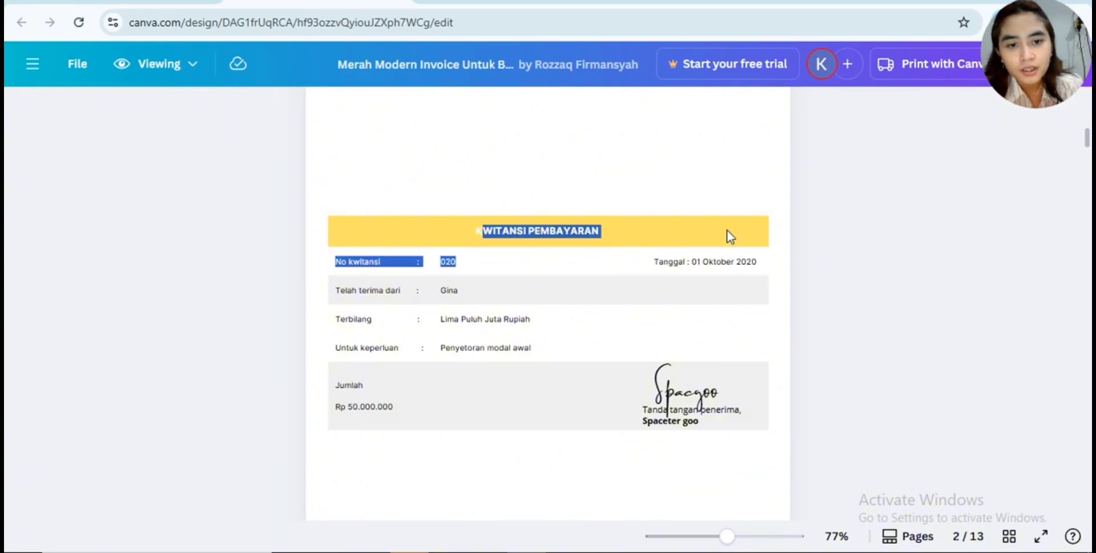
{"action": "left_click", "coordinate": [483, 292]}
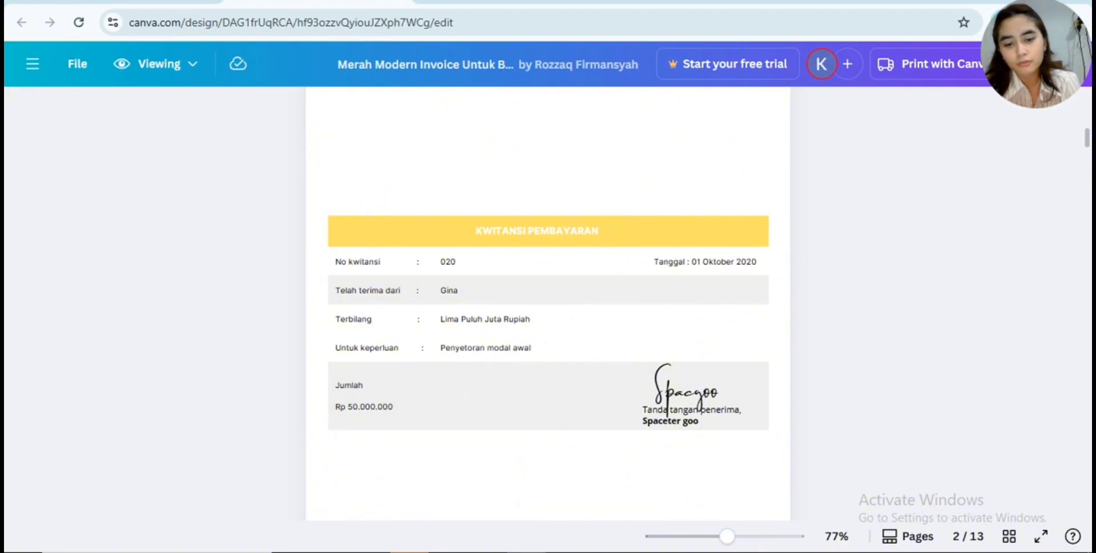
- Switch to the Excel workbook and choose 101 kas as the AKUN DB account in CM3
{"action": "mouse_move", "coordinate": [565, 550]}
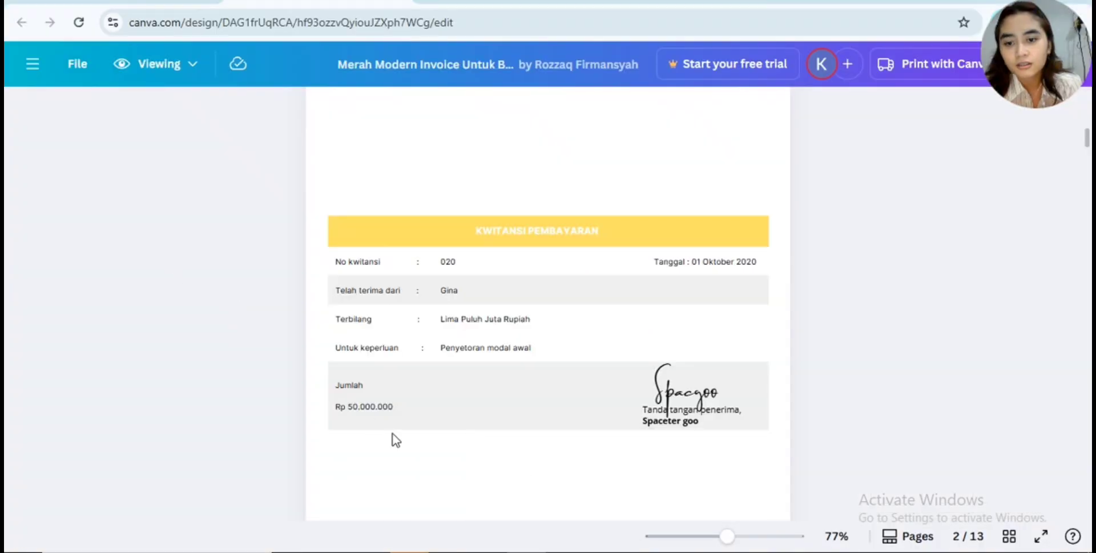
{"action": "left_click", "coordinate": [564, 525]}
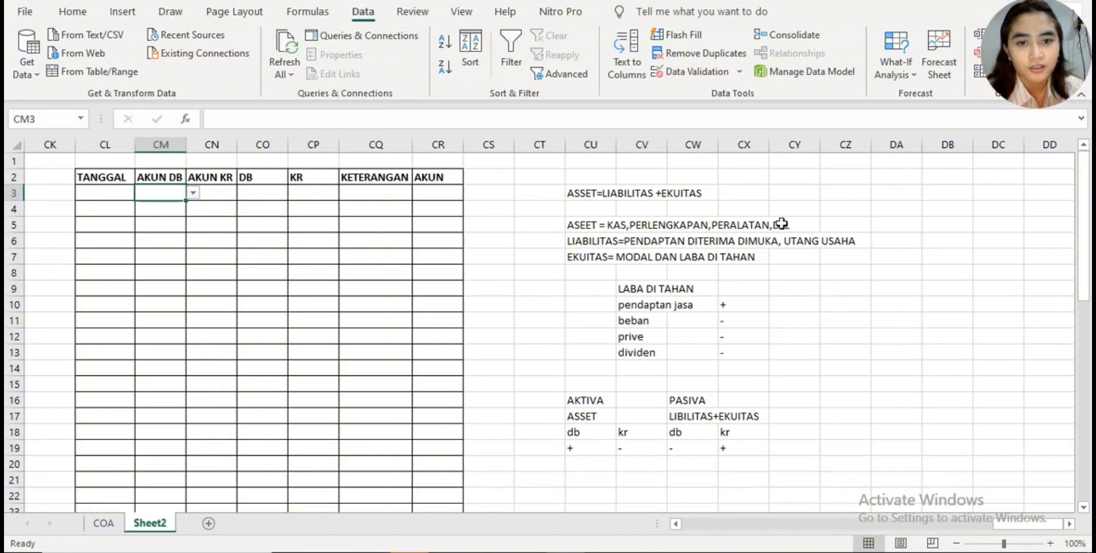
{"action": "left_click", "coordinate": [194, 193]}
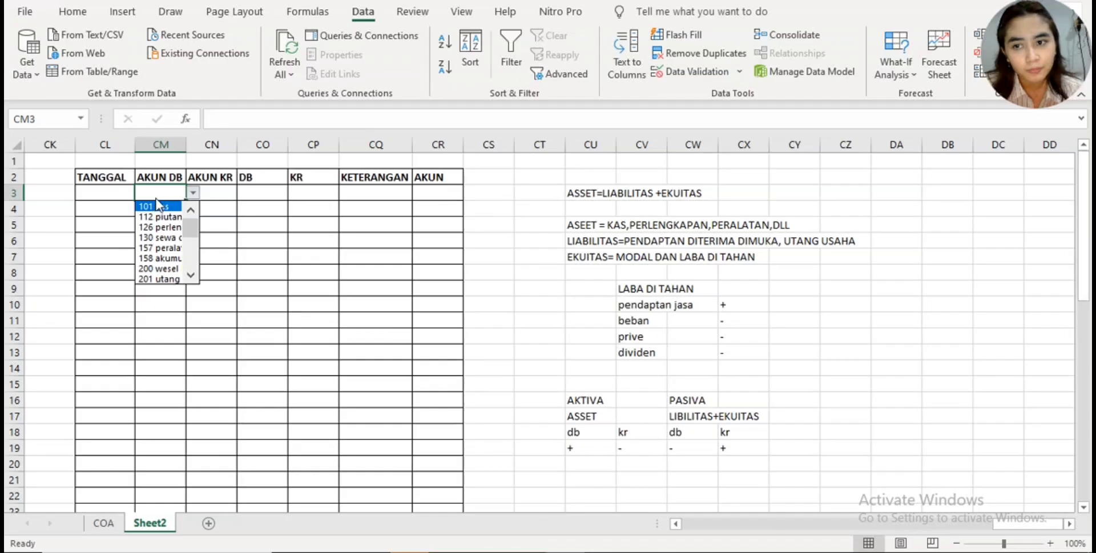
{"action": "left_click", "coordinate": [166, 213]}
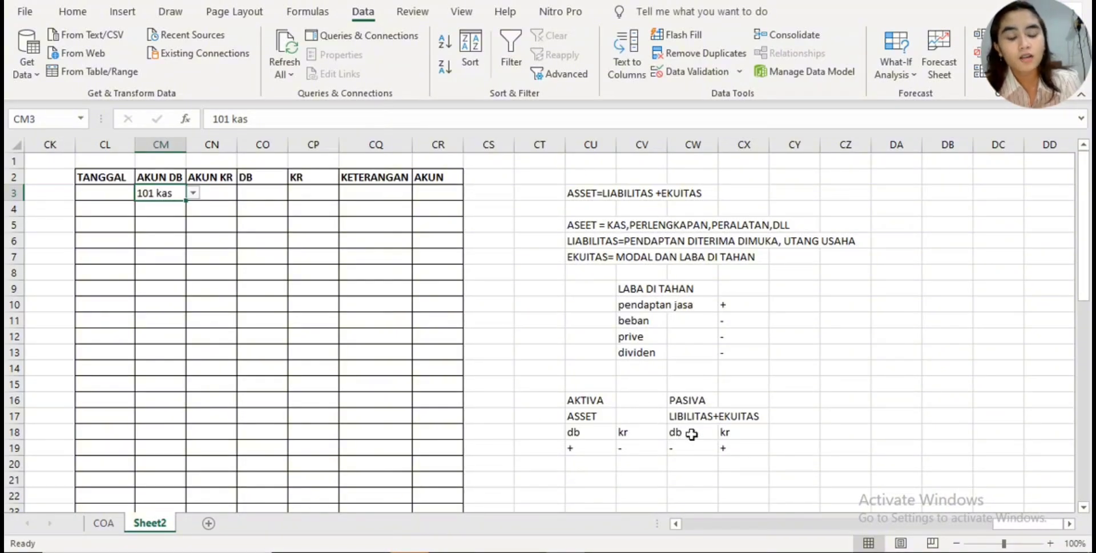
- Check the credit rule for LIBILITAS+EKUITAS in the reference table and choose 311 modal as the AKUN KR account in CN4
{"action": "left_click", "coordinate": [746, 448]}
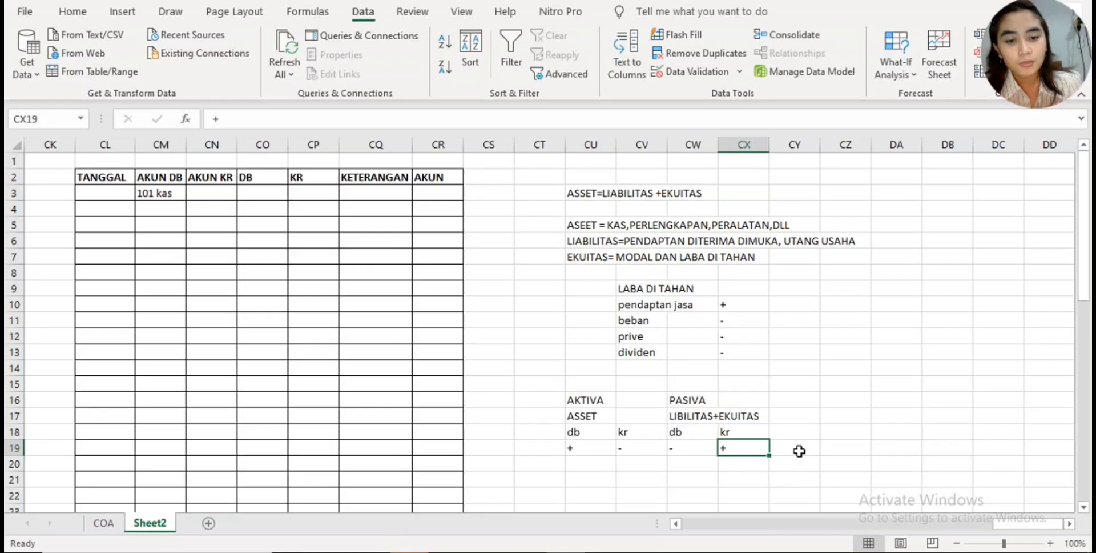
{"action": "left_click", "coordinate": [749, 434]}
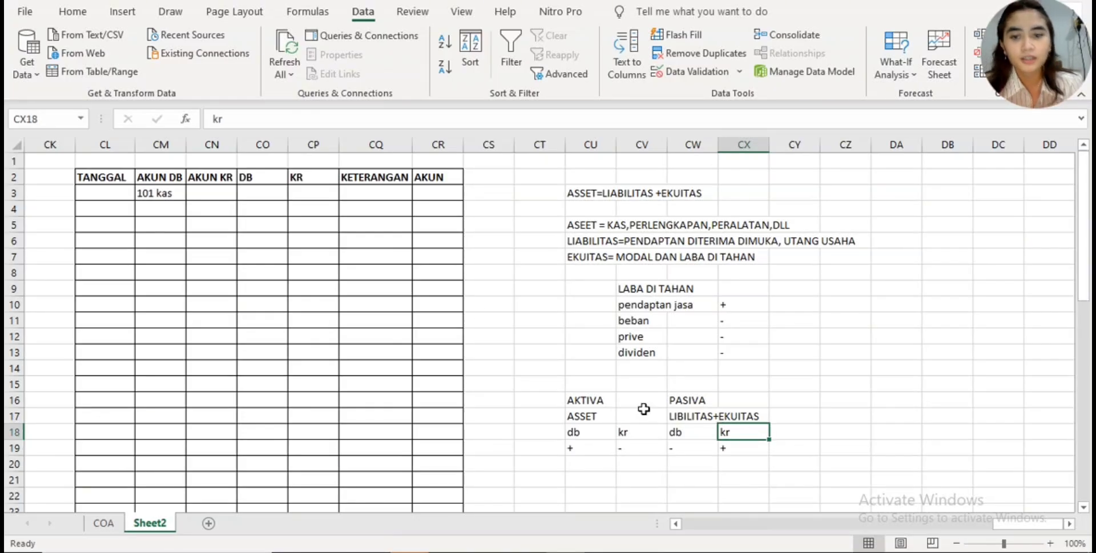
{"action": "left_click", "coordinate": [208, 208]}
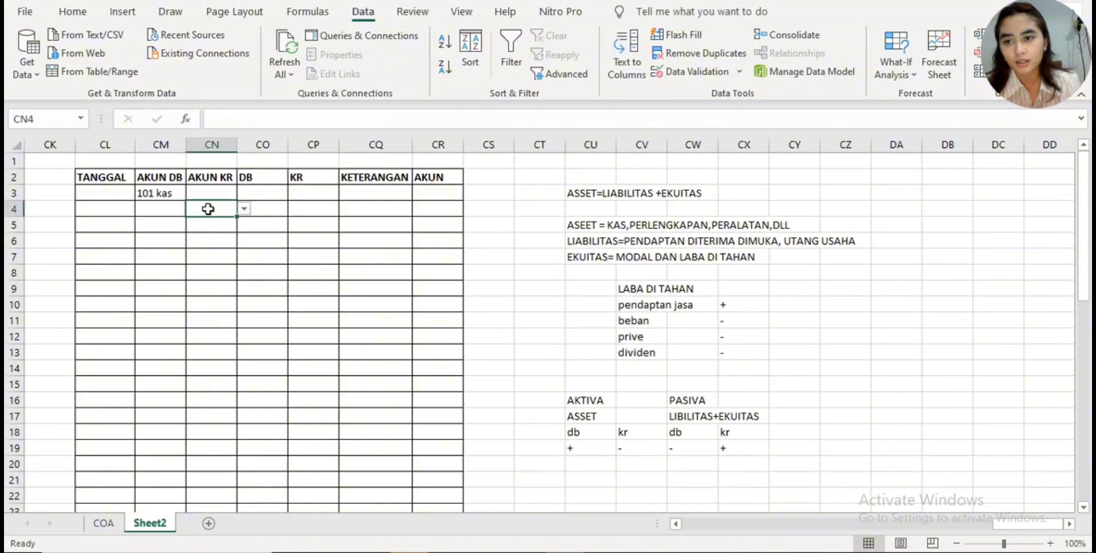
{"action": "left_click", "coordinate": [244, 210]}
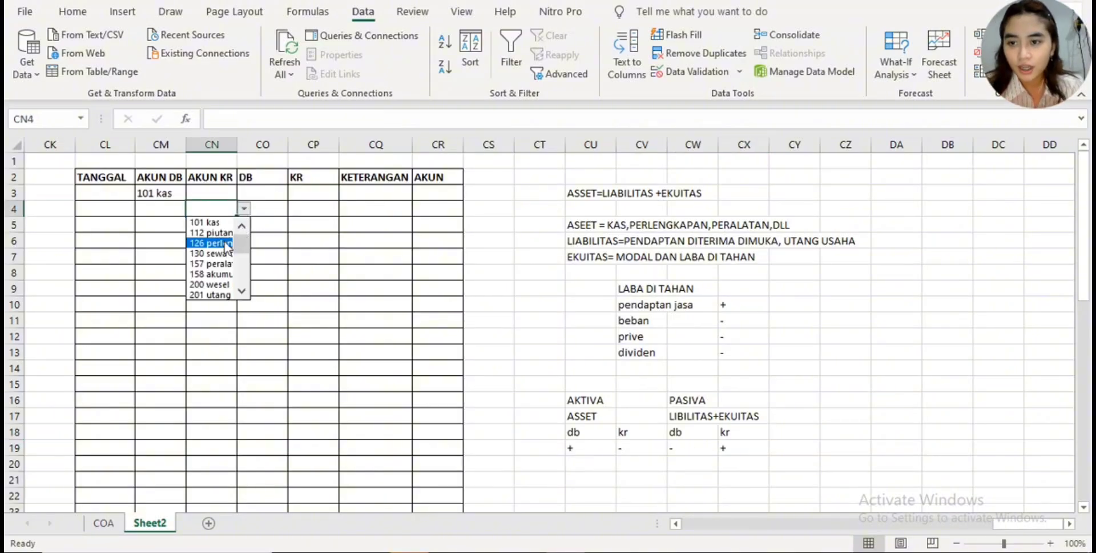
{"action": "scroll", "coordinate": [235, 254], "scroll_direction": "down", "scroll_amount": 3}
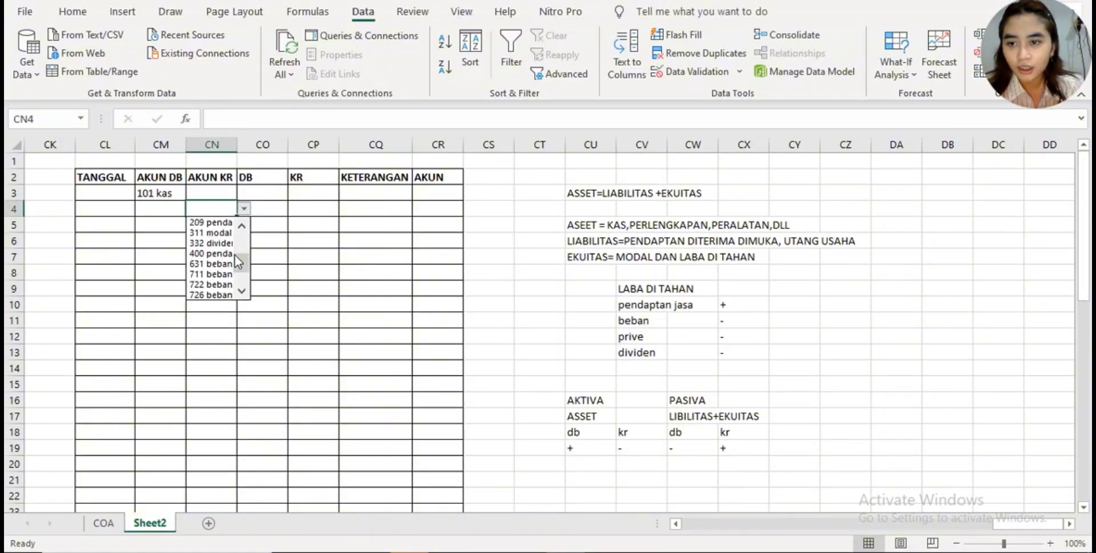
{"action": "left_click", "coordinate": [211, 232]}
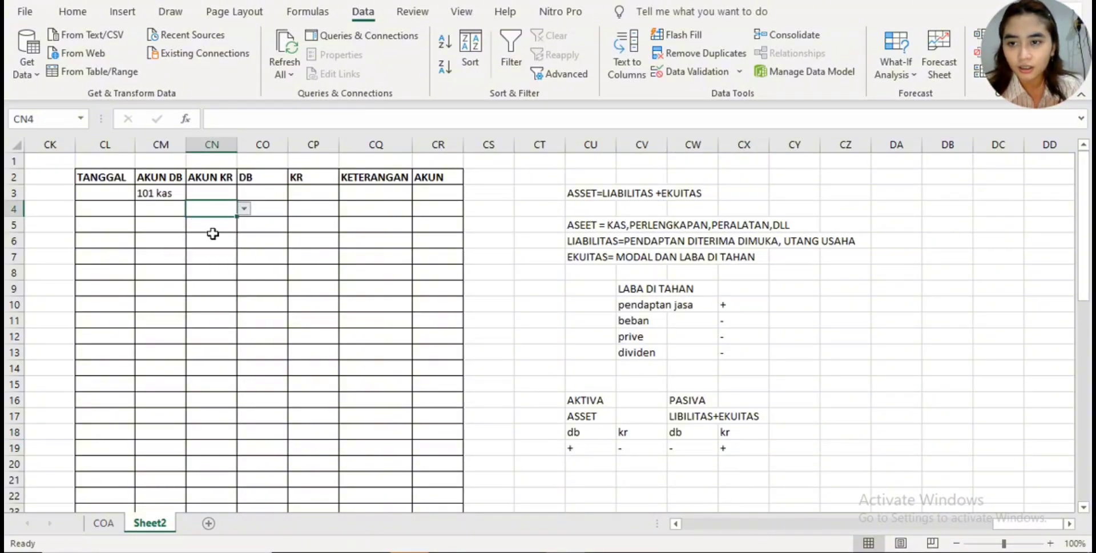
- Enter the transaction date 1/10/2020 under TANGGAL in CL3 and fill it down to CL4
{"action": "left_click", "coordinate": [105, 195]}
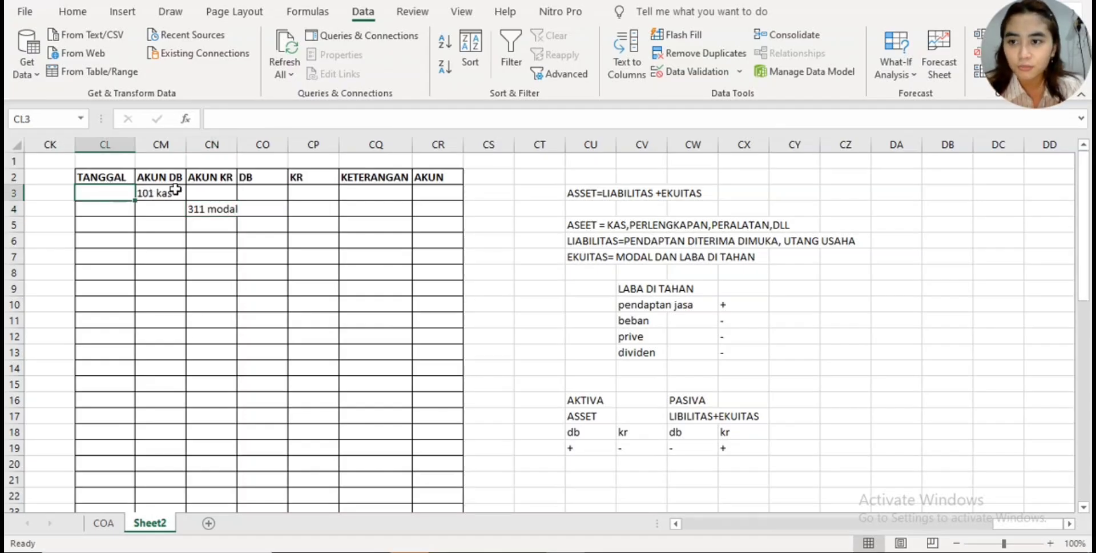
{"action": "left_click", "coordinate": [310, 119]}
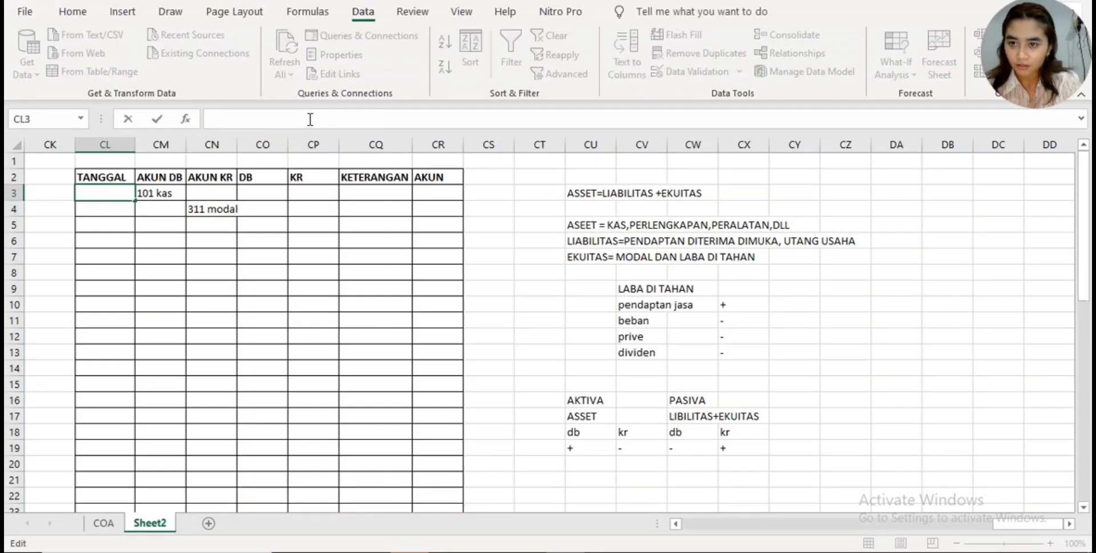
{"action": "type", "text": "1"}
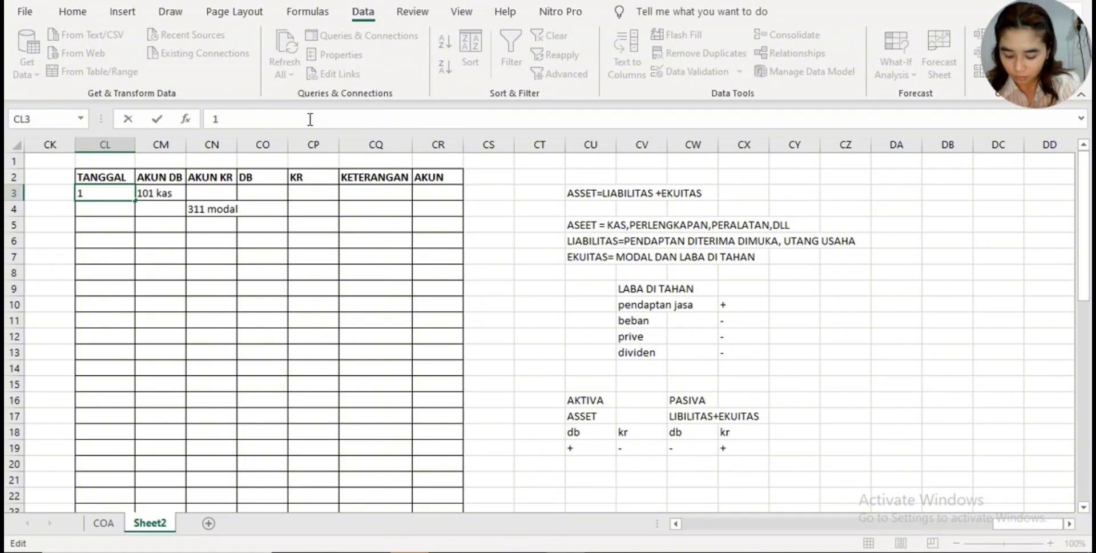
{"action": "type", "text": "/10"}
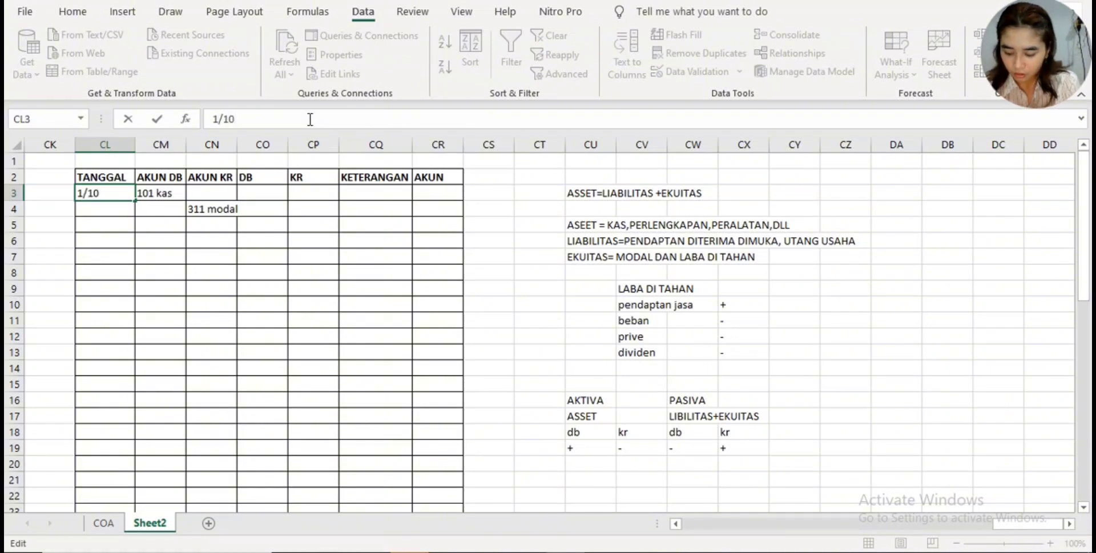
{"action": "type", "text": "/2020"}
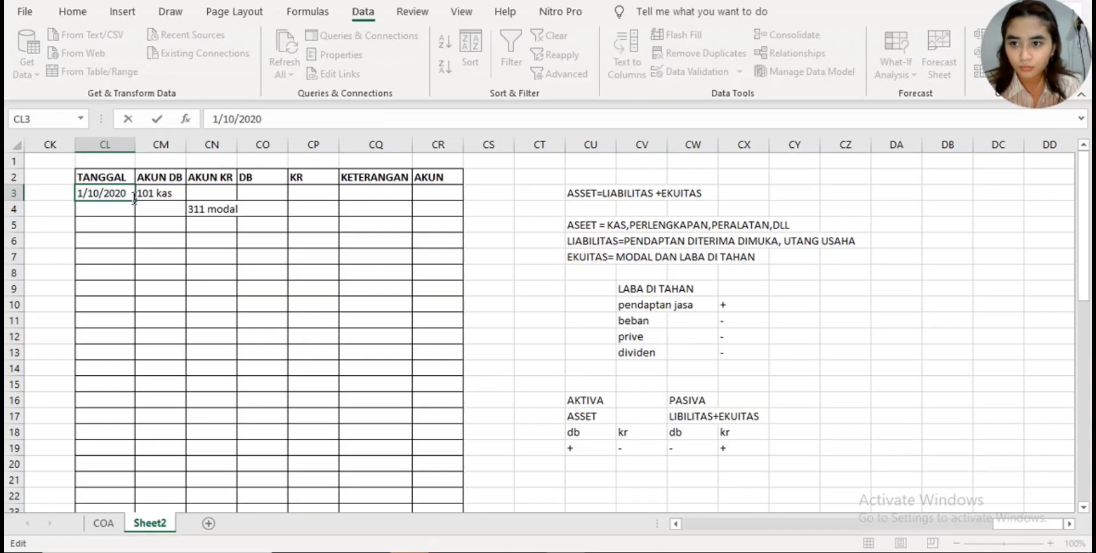
{"action": "left_click", "coordinate": [116, 201]}
{"action": "left_click_drag", "start_coordinate": [116, 202], "coordinate": [116, 215]}
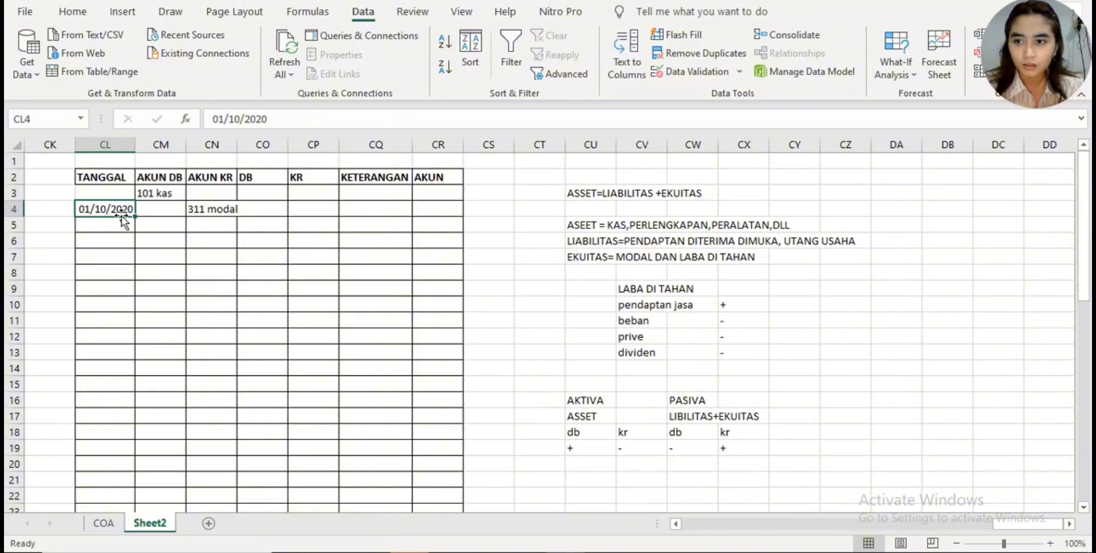
{"action": "mouse_move", "coordinate": [122, 209]}
{"action": "left_mouse_down"}
{"action": "mouse_move", "coordinate": [103, 190]}
{"action": "mouse_move", "coordinate": [137, 215]}
{"action": "left_mouse_up"}
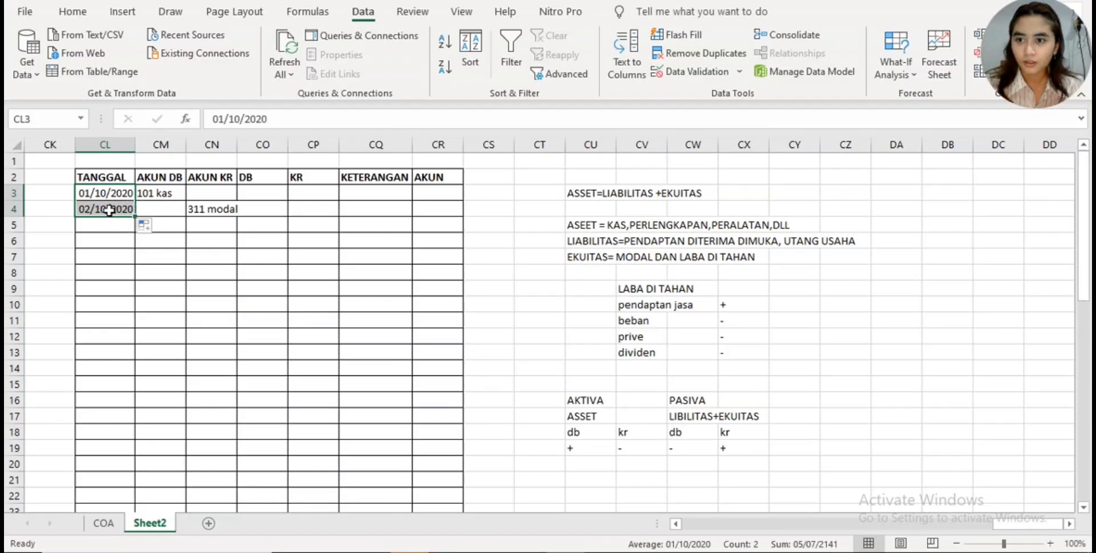
- Correct the TANGGAL date in CL4 to 01/10/2020
{"action": "left_click", "coordinate": [110, 211]}
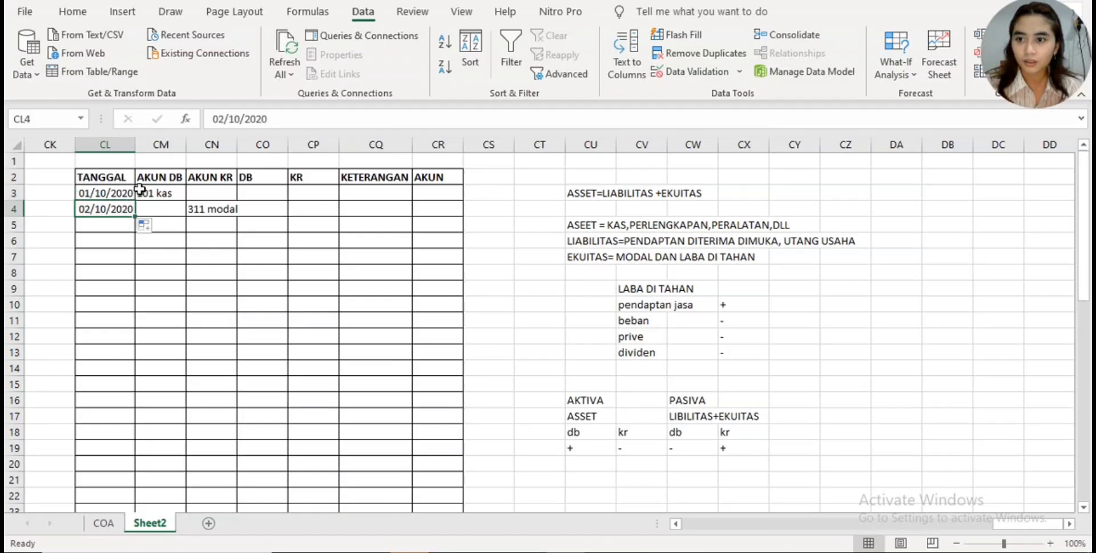
{"action": "left_click", "coordinate": [221, 118]}
{"action": "key", "text": "BackSpace"}
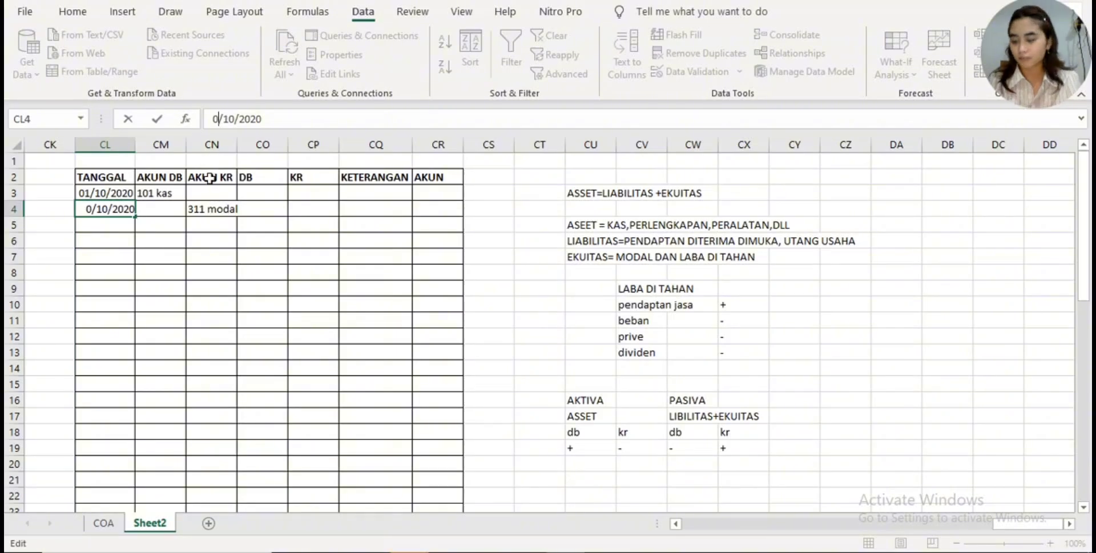
{"action": "type", "text": "1"}
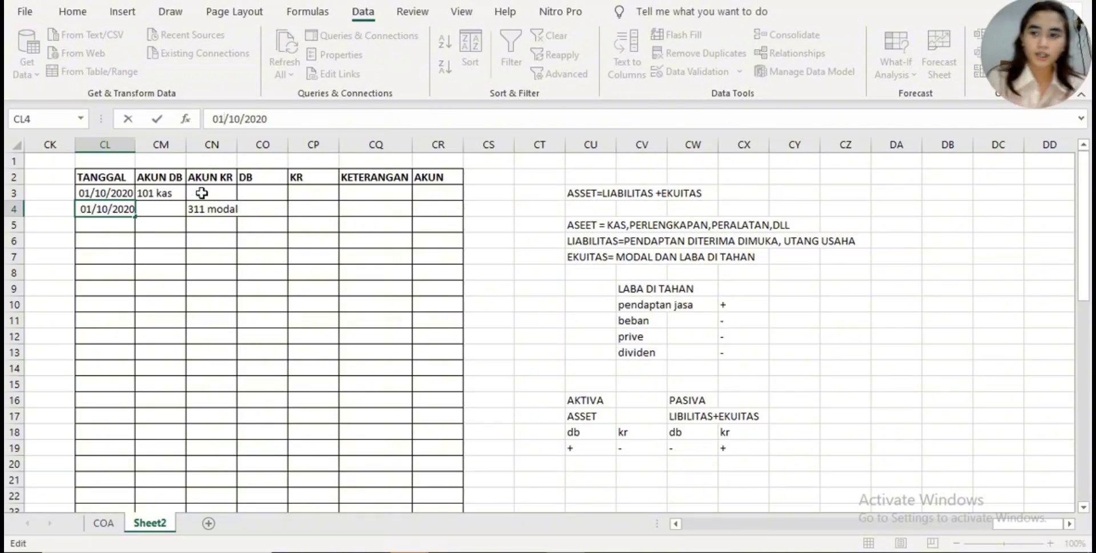
{"action": "left_click", "coordinate": [206, 218]}
- Enter the debit amount 50000000 in the DB column for the 101 kas row, cell CO3
{"action": "left_click", "coordinate": [254, 187]}
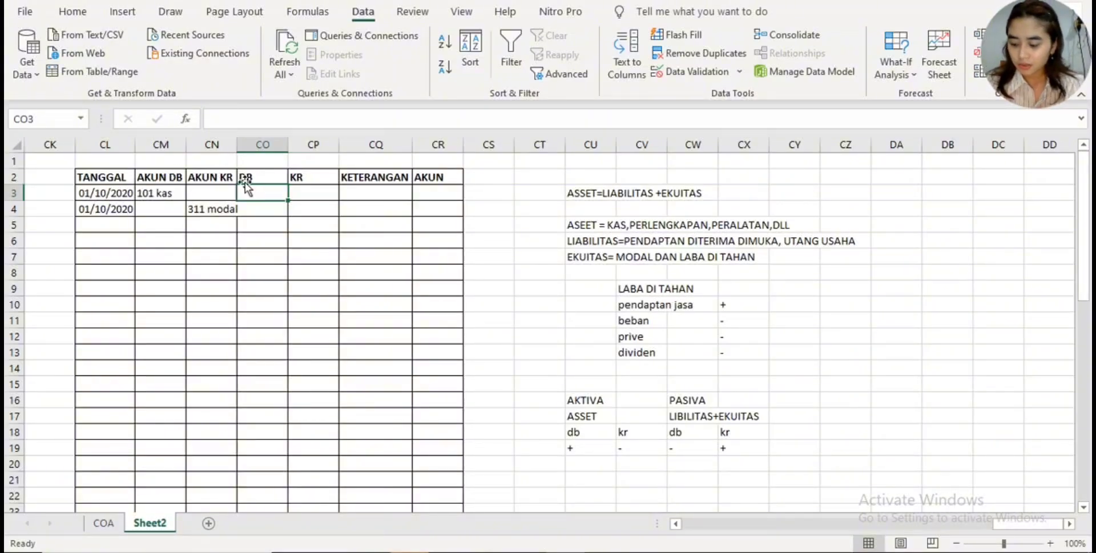
{"action": "type", "text": "50"}
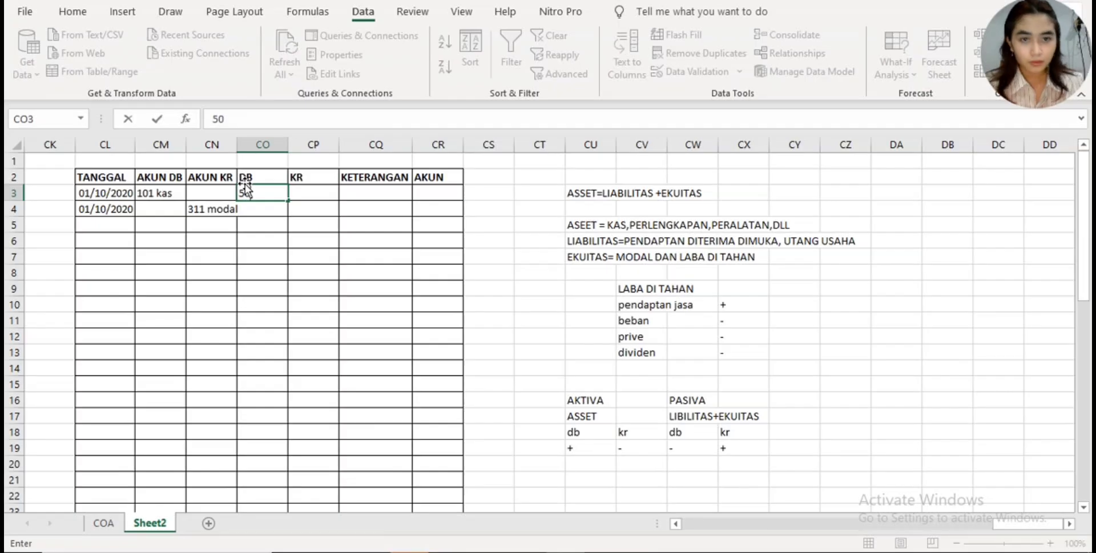
{"action": "type", "text": "000000"}
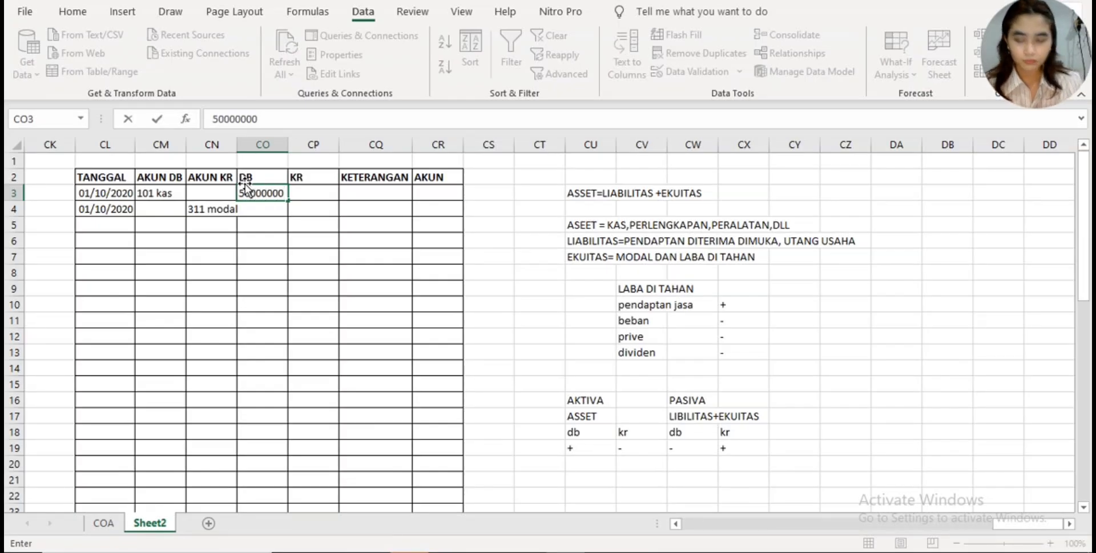
{"action": "key", "text": "Return"}
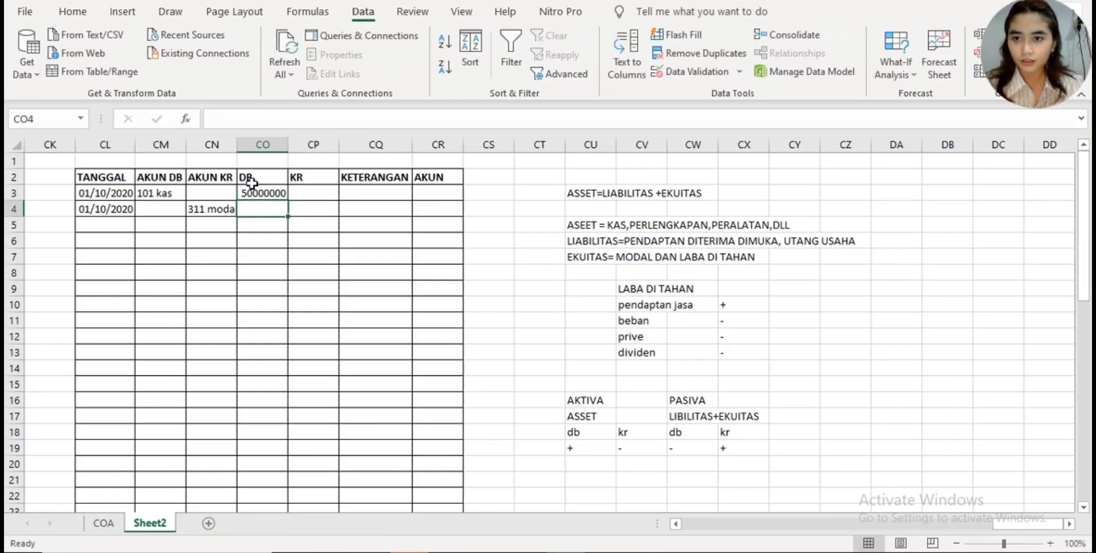
{"action": "left_click", "coordinate": [279, 195]}
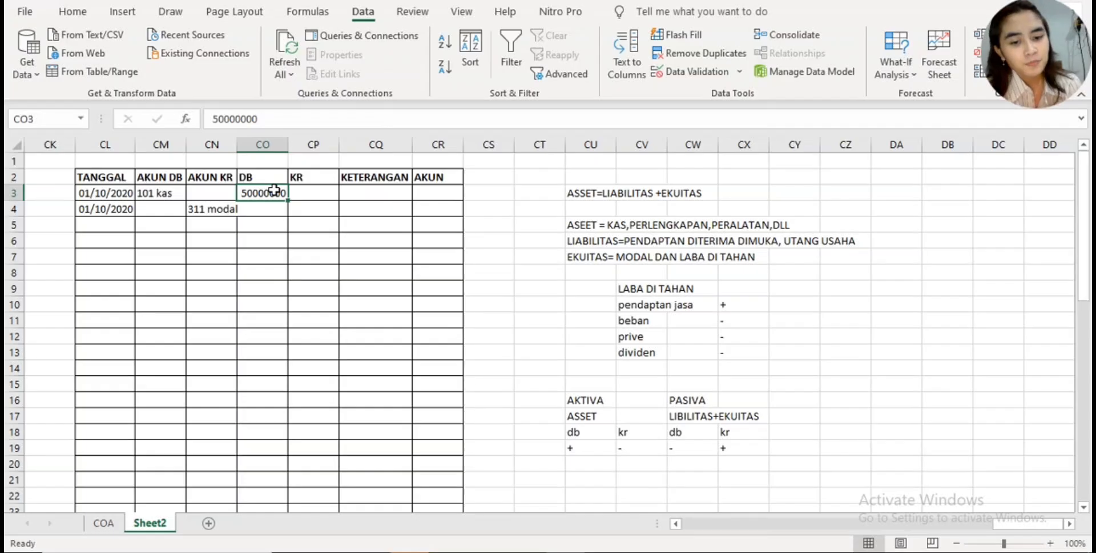
{"action": "left_click", "coordinate": [300, 192]}
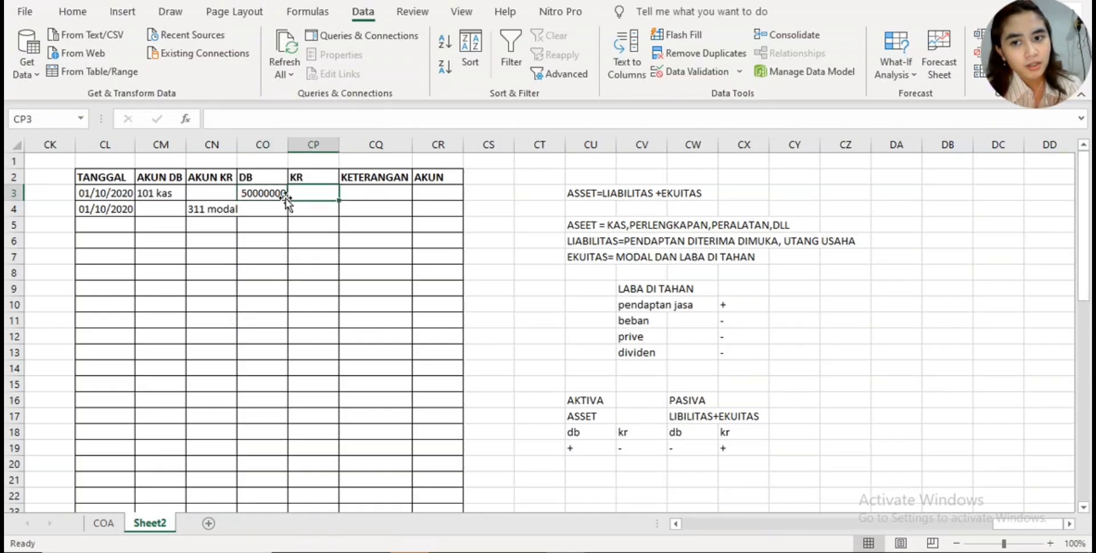
{"action": "left_click", "coordinate": [284, 194]}
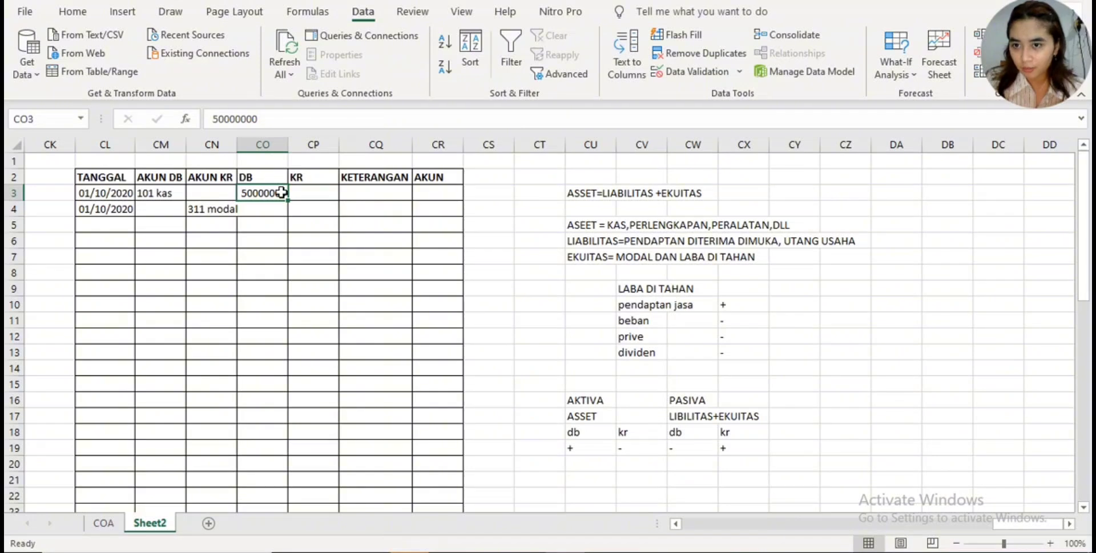
- Format the DB and KR columns from row 3 to the end of the journal table as Rp English (Indonesia) accounting
{"action": "key", "text": "shift+Right"}
{"action": "key", "text": "shift+Down"}
{"action": "key", "text": "shift+Down"}
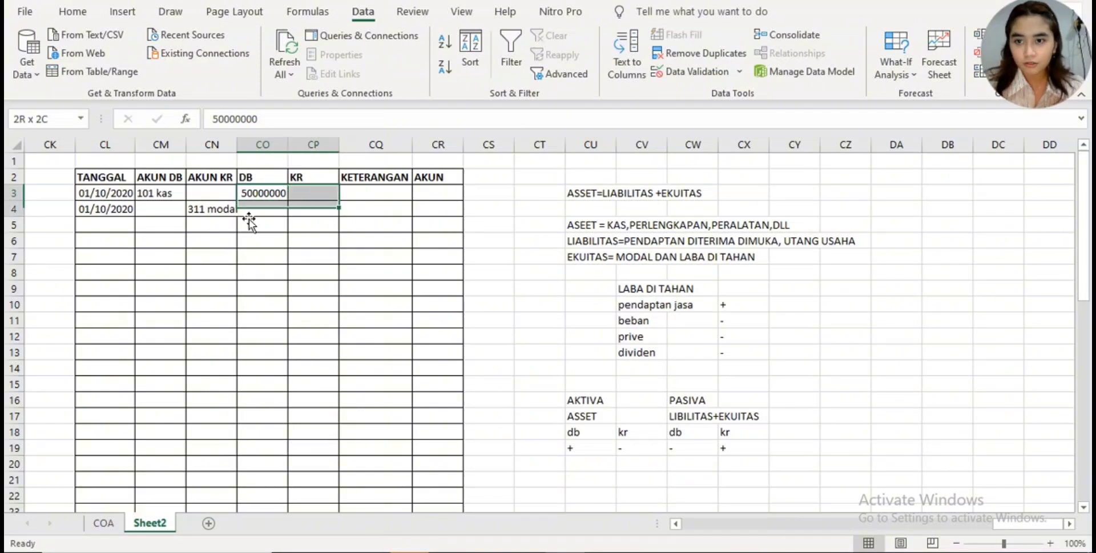
{"action": "key", "text": "shift+Down"}
{"action": "key", "text": "shift+Down"}
{"action": "key", "text": "shift+Down"}
{"action": "key", "text": "shift+Down"}
{"action": "key", "text": "shift+Down"}
{"action": "key", "text": "shift+Down"}
{"action": "key", "text": "shift+Down"}
{"action": "key", "text": "shift+Down"}
{"action": "key", "text": "shift+Down"}
{"action": "key", "text": "shift+Down"}
{"action": "key", "text": "shift+Down"}
{"action": "key", "text": "shift+Down"}
{"action": "key", "text": "shift+Down"}
{"action": "key", "text": "shift+Down"}
{"action": "key", "text": "shift+Down"}
{"action": "key", "text": "shift+Down"}
{"action": "key", "text": "shift+Down"}
{"action": "key", "text": "shift+Down"}
{"action": "key", "text": "shift+Down"}
{"action": "key", "text": "shift+Down"}
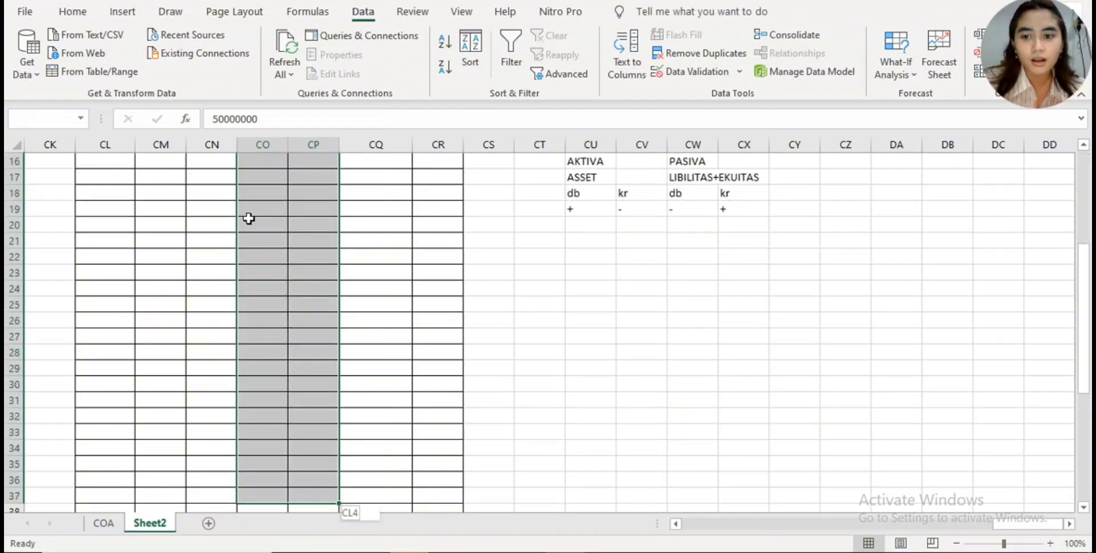
{"action": "left_click", "coordinate": [73, 12]}
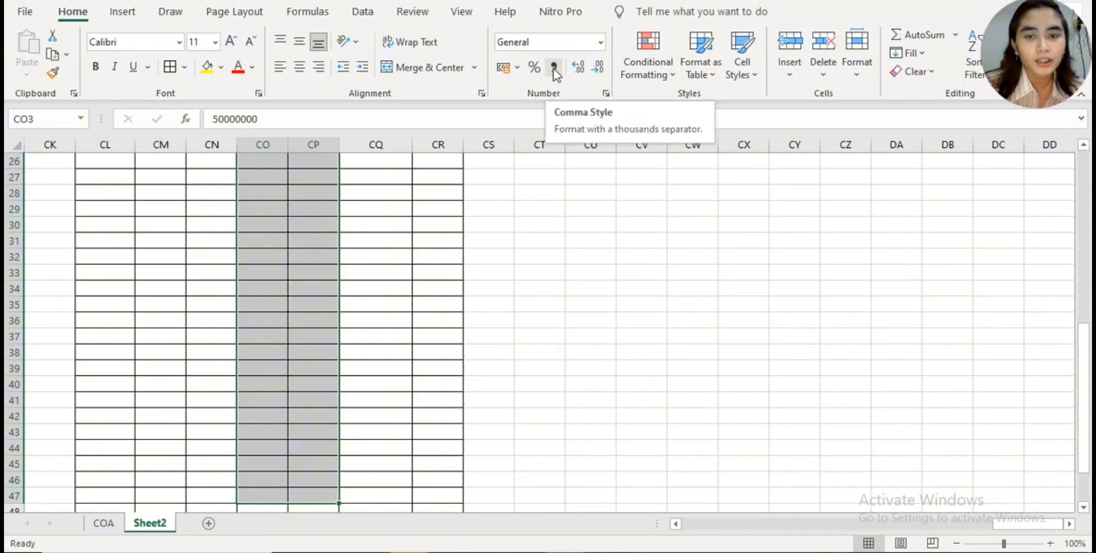
{"action": "left_click", "coordinate": [521, 68]}
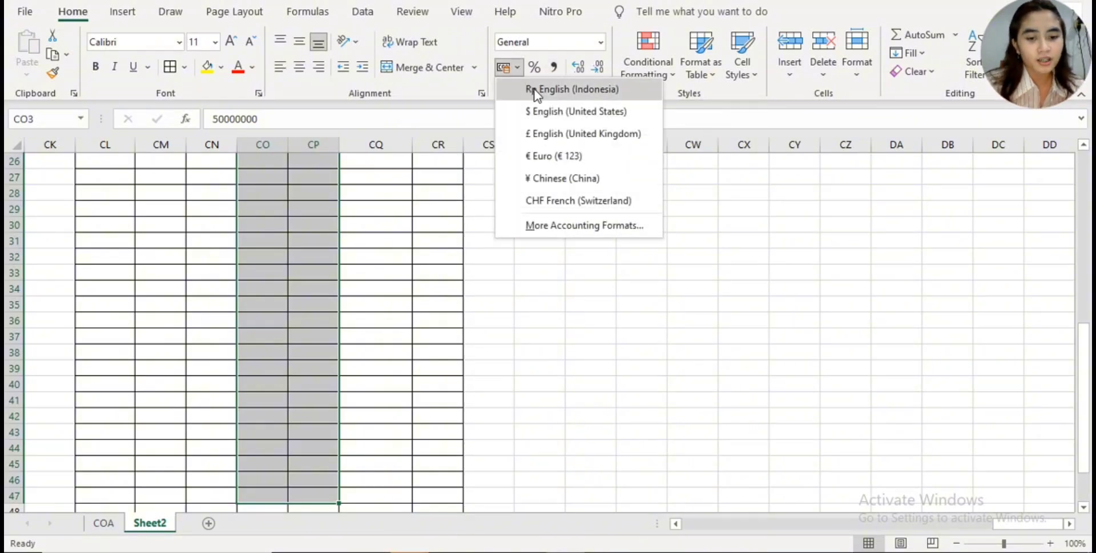
{"action": "left_click", "coordinate": [537, 91]}
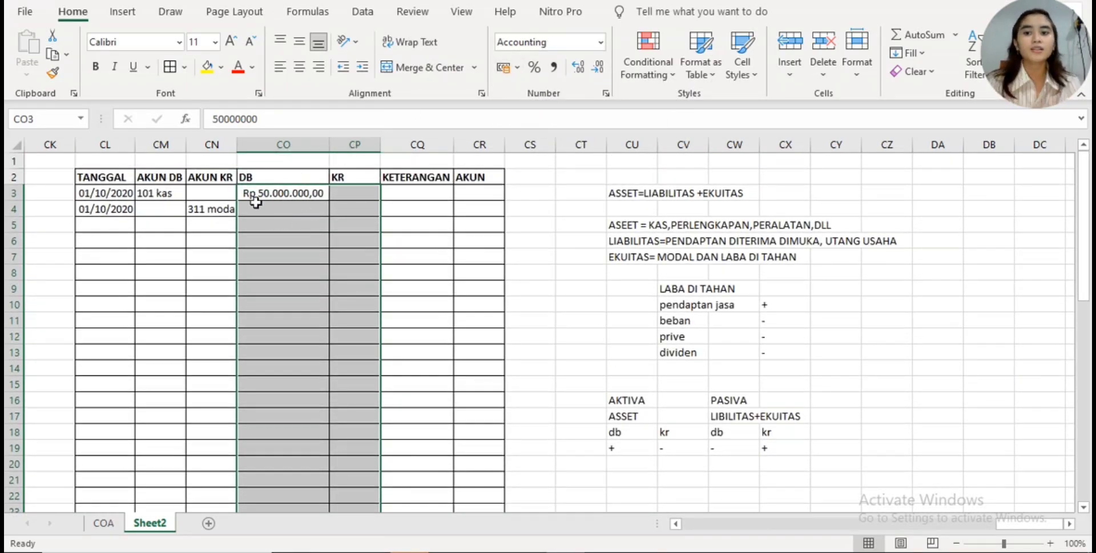
{"action": "left_click", "coordinate": [407, 256]}
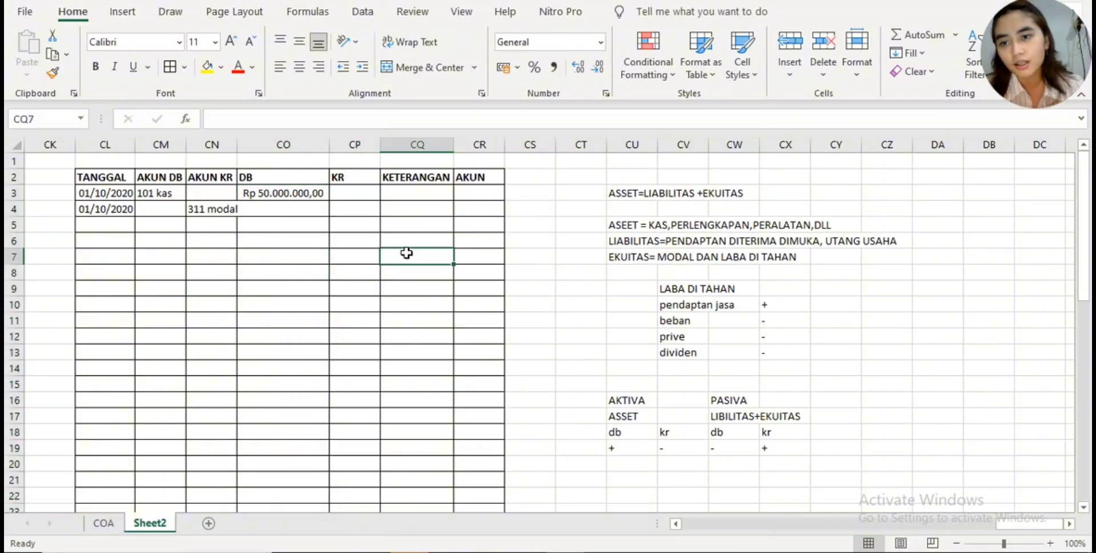
- Enter the credit amount 50000000 in the KR column for the 311 modal row, cell CP4
{"action": "left_click", "coordinate": [348, 208]}
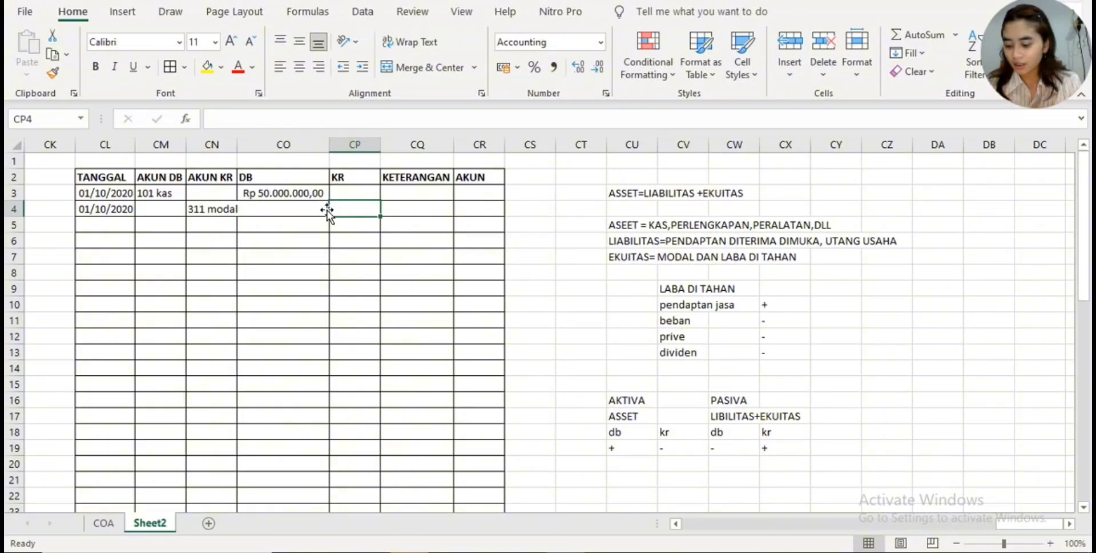
{"action": "type", "text": "5000"}
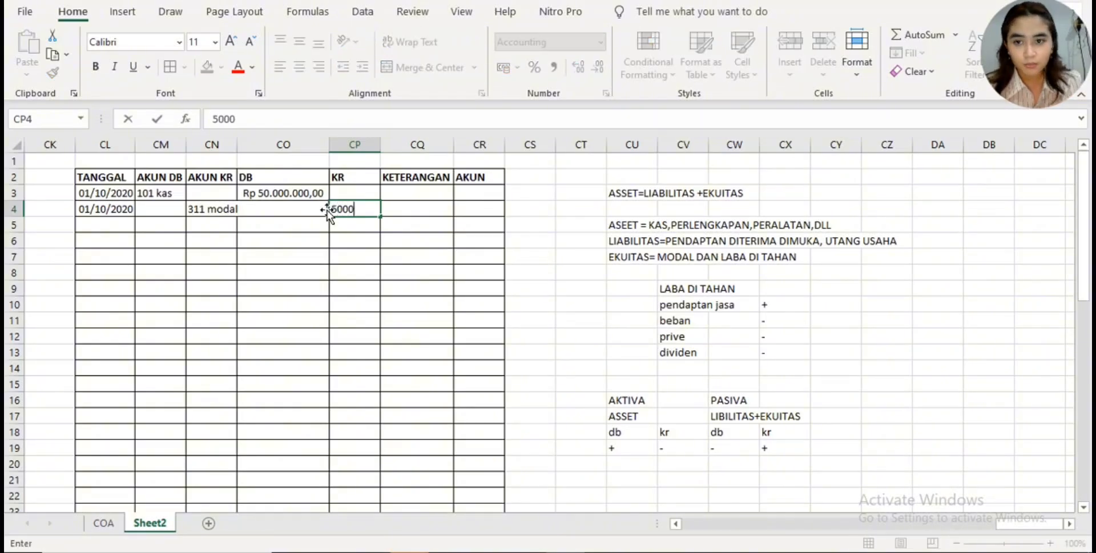
{"action": "type", "text": "0000"}
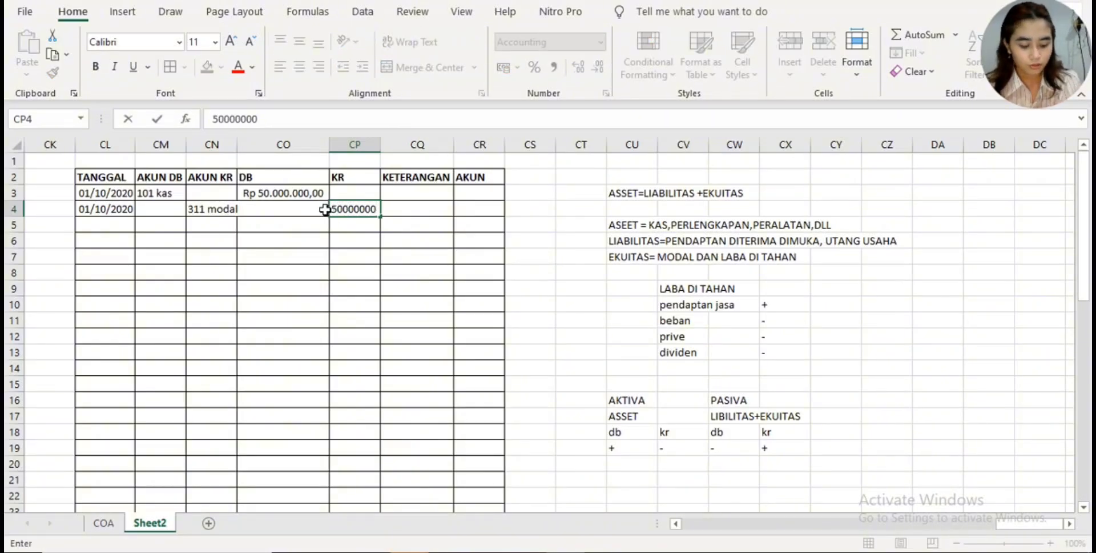
{"action": "key", "text": "Return"}
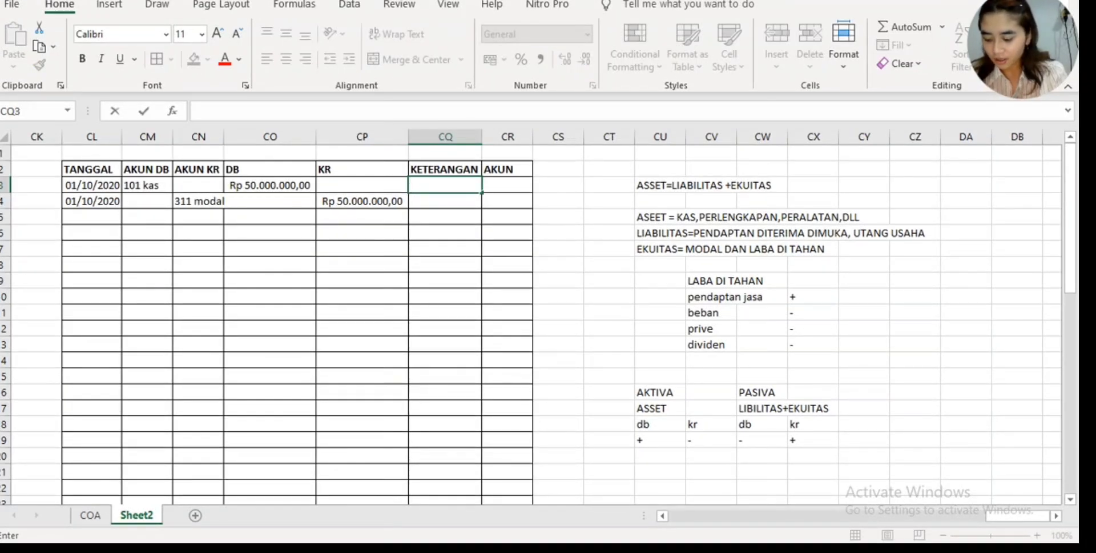
- Enter "kas bertamabh karena penyetoran modal" as the KETERANGAN for the 101 kas row in CQ3
{"action": "type", "text": "kas bert"}
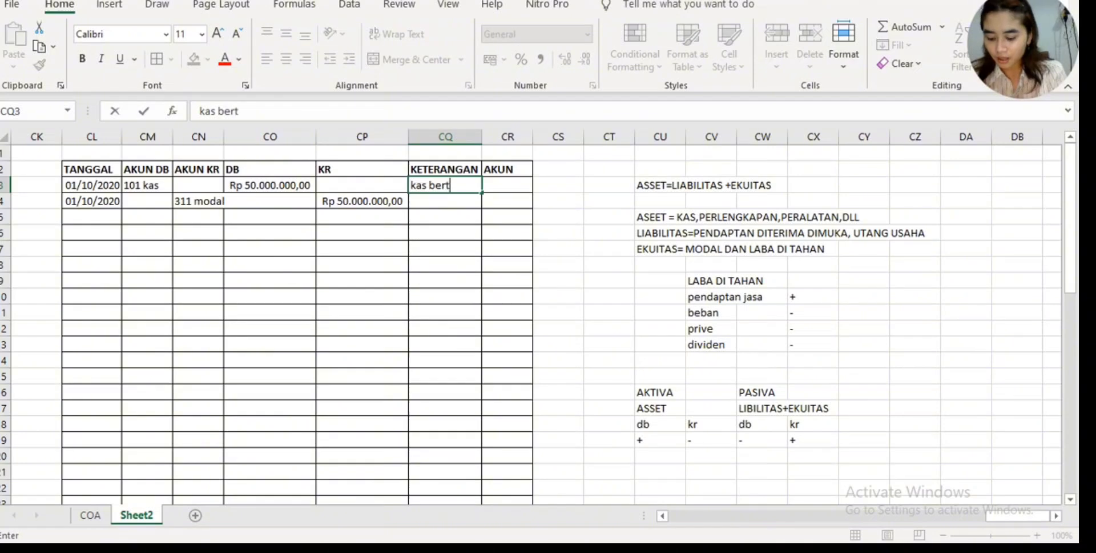
{"action": "type", "text": "amabh karen"}
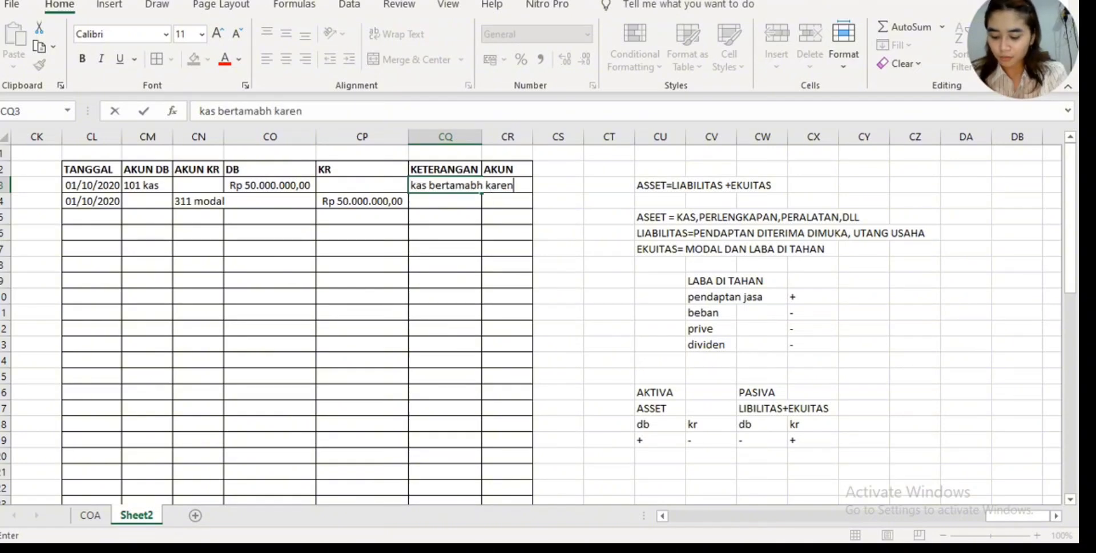
{"action": "type", "text": "a moda"}
{"action": "key", "text": "BackSpace"}
{"action": "key", "text": "BackSpace"}
{"action": "key", "text": "BackSpace"}
{"action": "key", "text": "BackSpace"}
{"action": "key", "text": "BackSpace"}
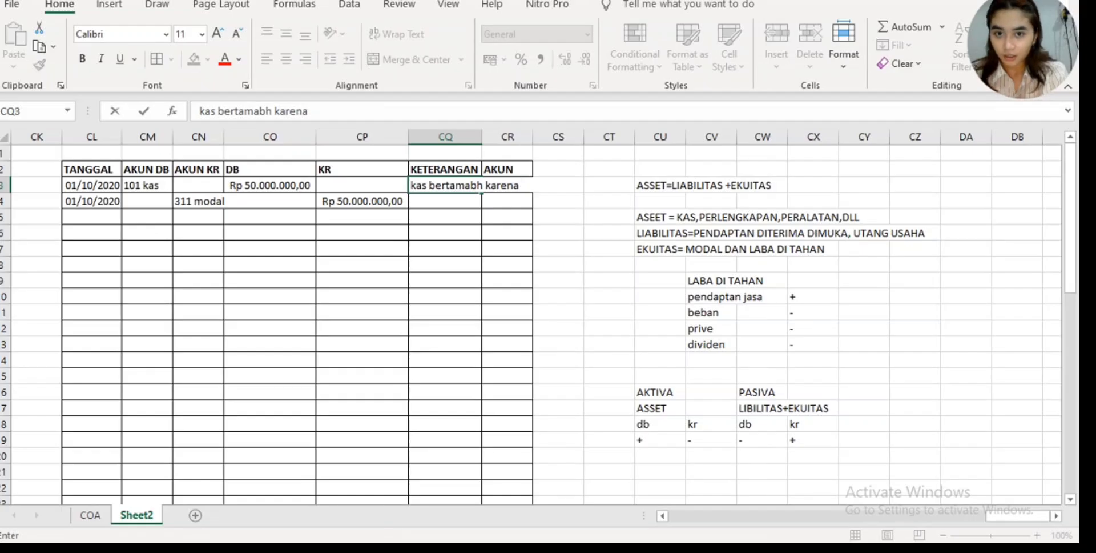
{"action": "type", "text": "penyet"}
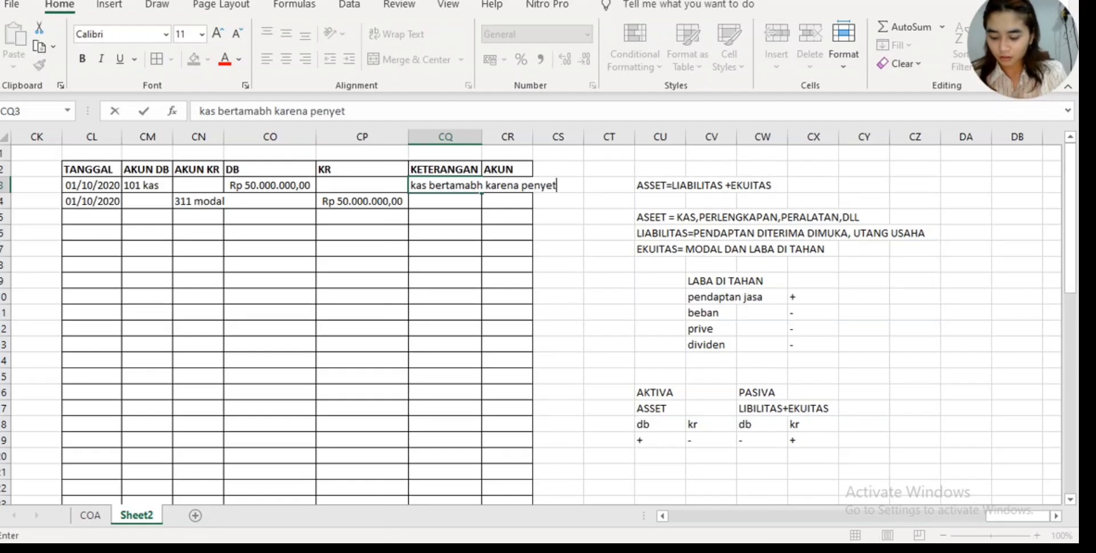
{"action": "type", "text": "op"}
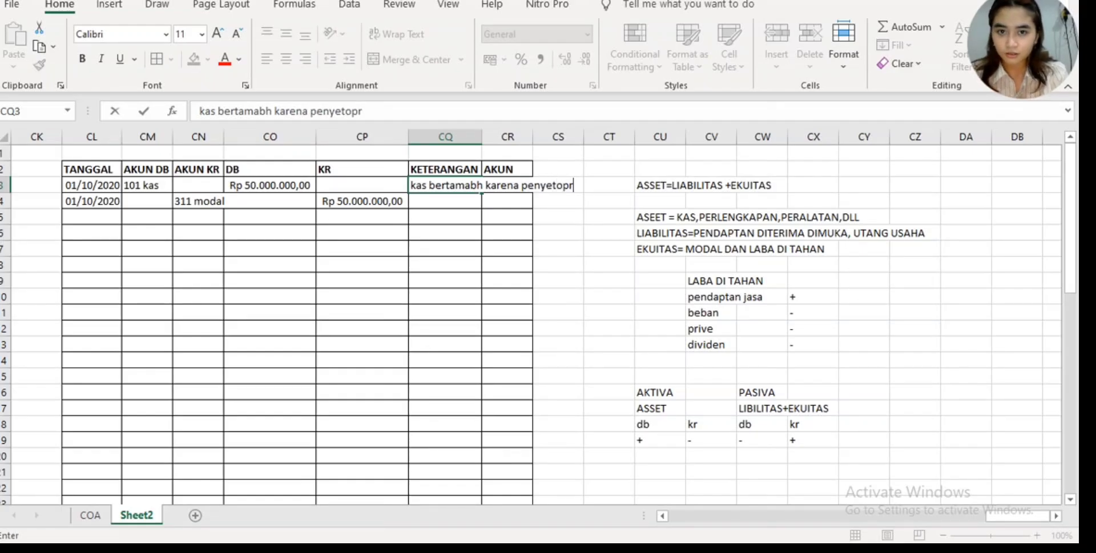
{"action": "type", "text": "r"}
{"action": "key", "text": "BackSpace"}
{"action": "type", "text": "r"}
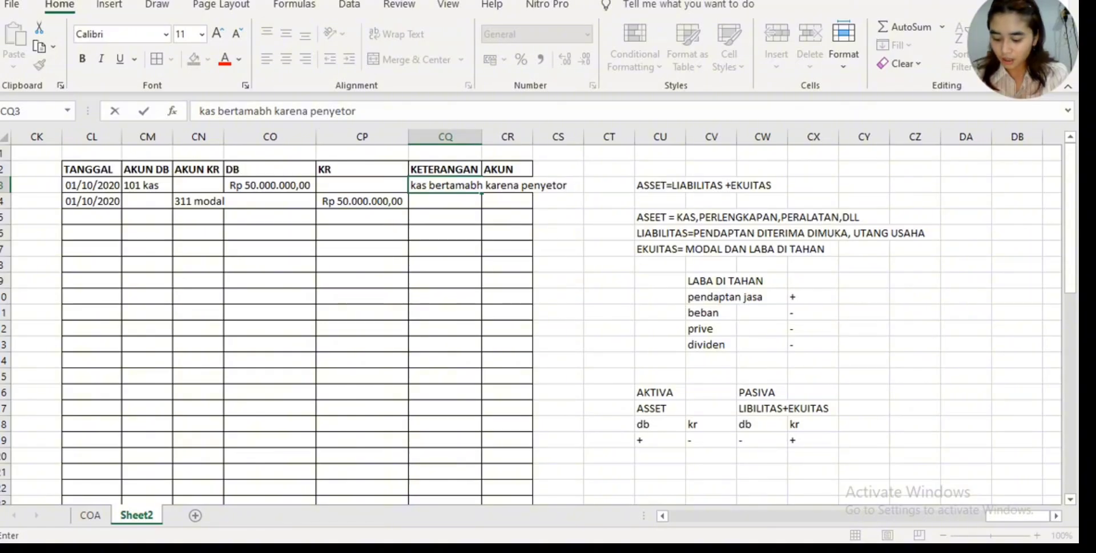
{"action": "type", "text": "an modal"}
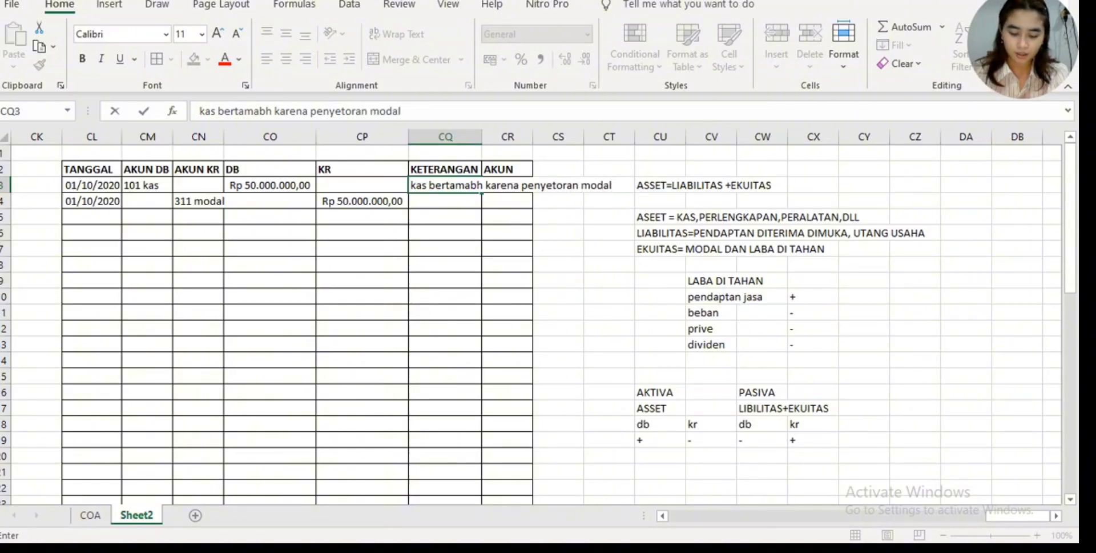
{"action": "key", "text": "Return"}
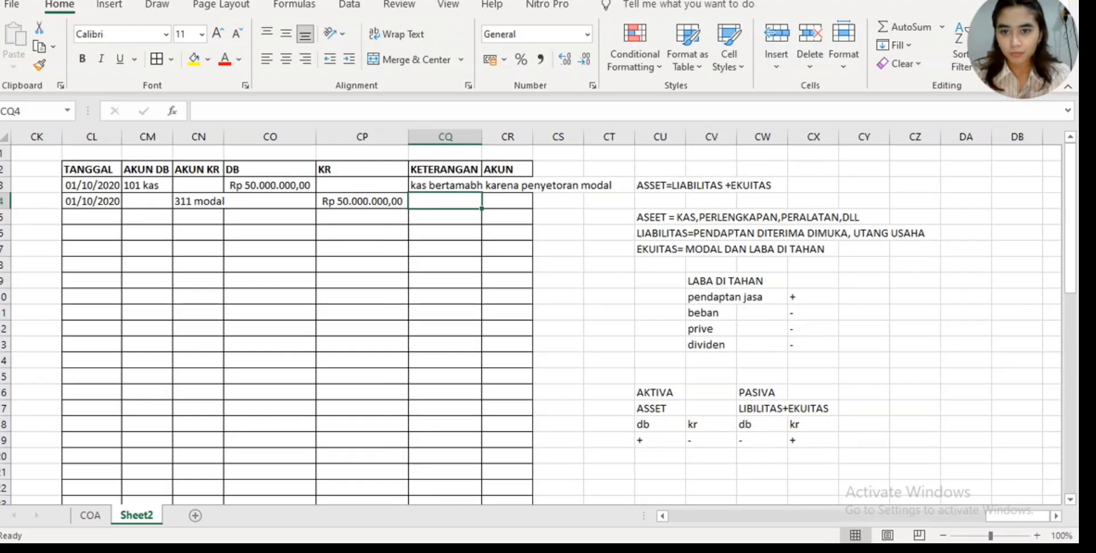
- Enter "penyetoran modal" as the KETERANGAN in CQ4 and check the purpose on the Canva payment receipt
{"action": "type", "text": "penye"}
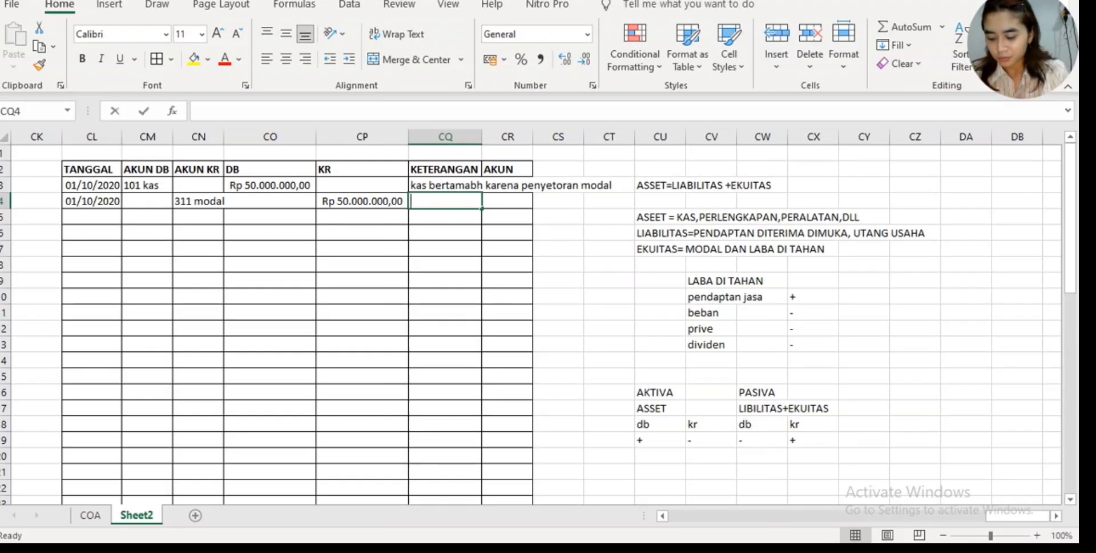
{"action": "type", "text": "tor"}
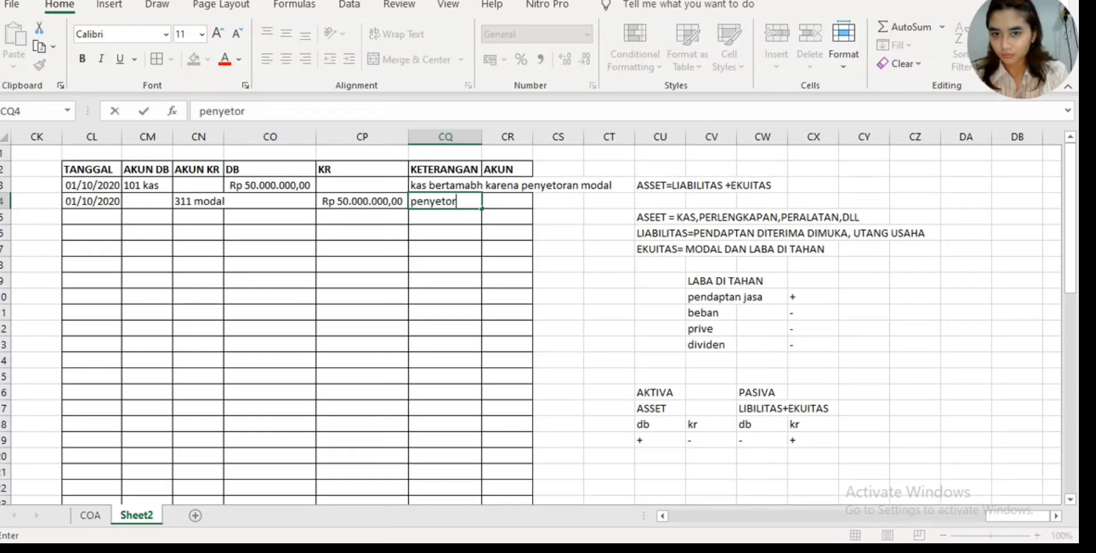
{"action": "type", "text": "an modal"}
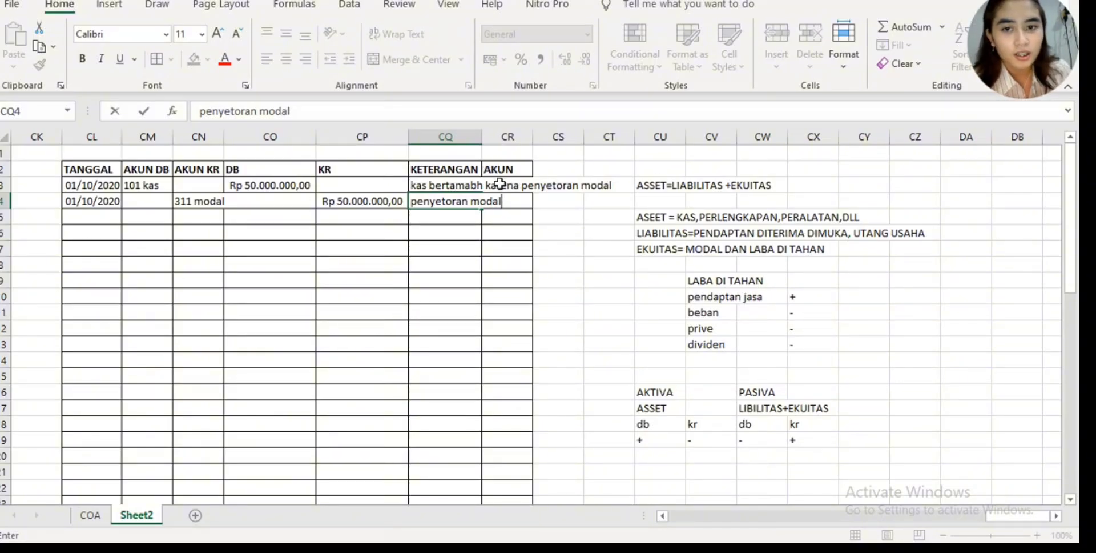
{"action": "left_click", "coordinate": [572, 548]}
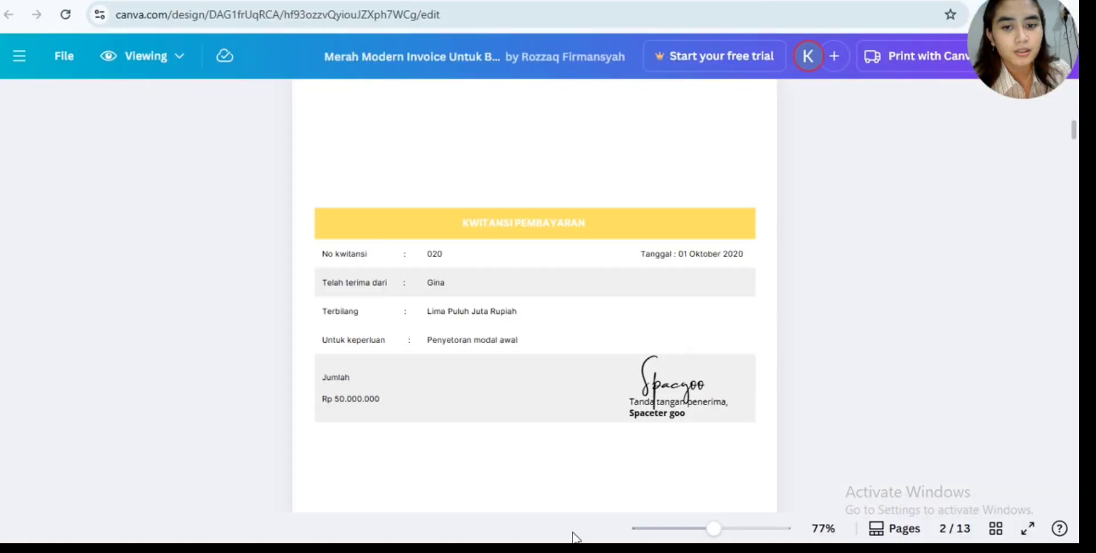
{"action": "scroll", "coordinate": [577, 411], "scroll_direction": "up", "scroll_amount": 7}
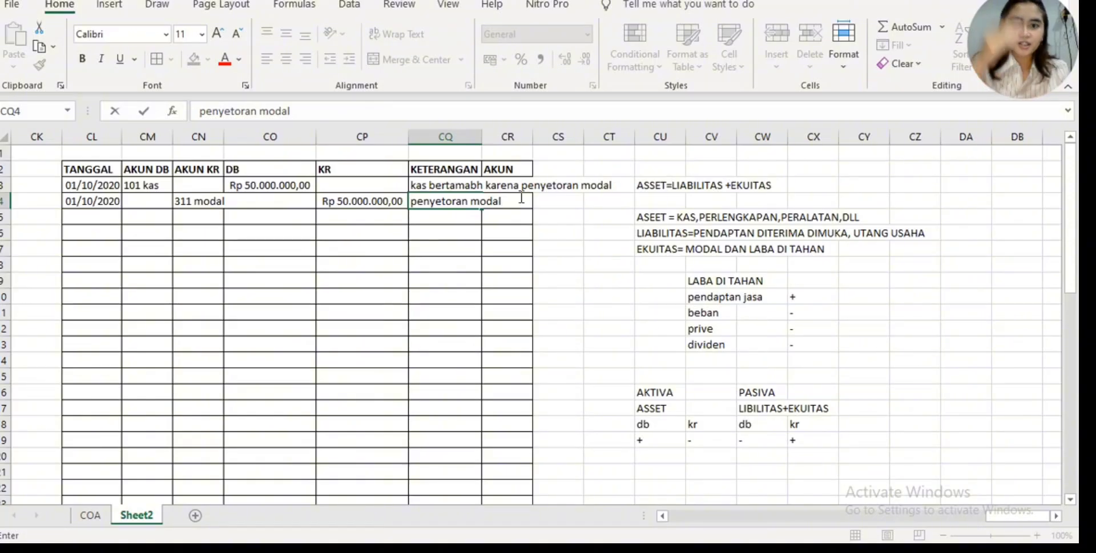
- Autofit the KETERANGAN column to its text and correct the misspelled word in CQ3 to "bertambah"
{"action": "left_click", "coordinate": [481, 137]}
{"action": "double_click", "coordinate": [482, 137]}
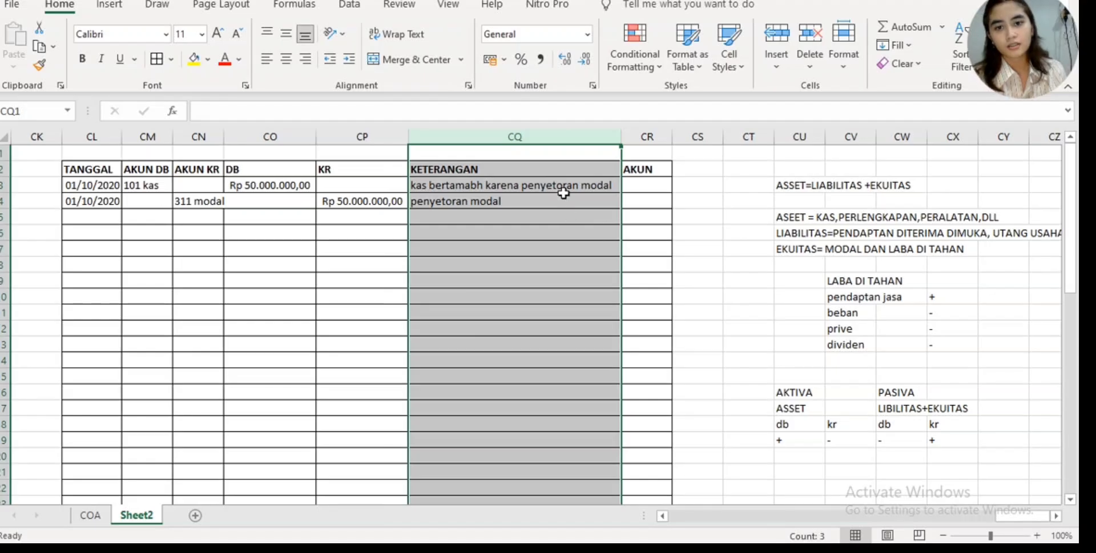
{"action": "left_click", "coordinate": [479, 185]}
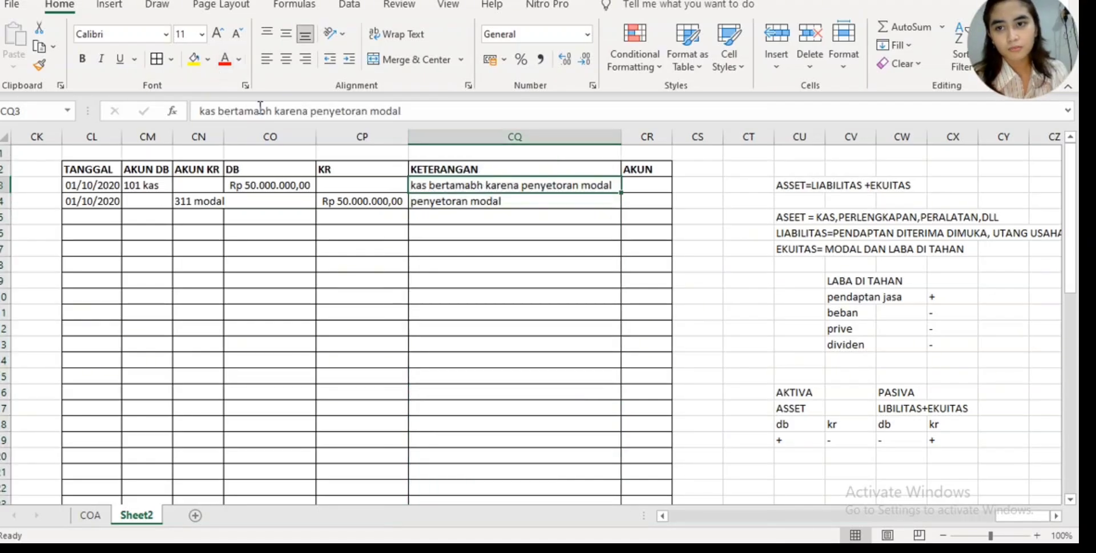
{"action": "left_click", "coordinate": [262, 110]}
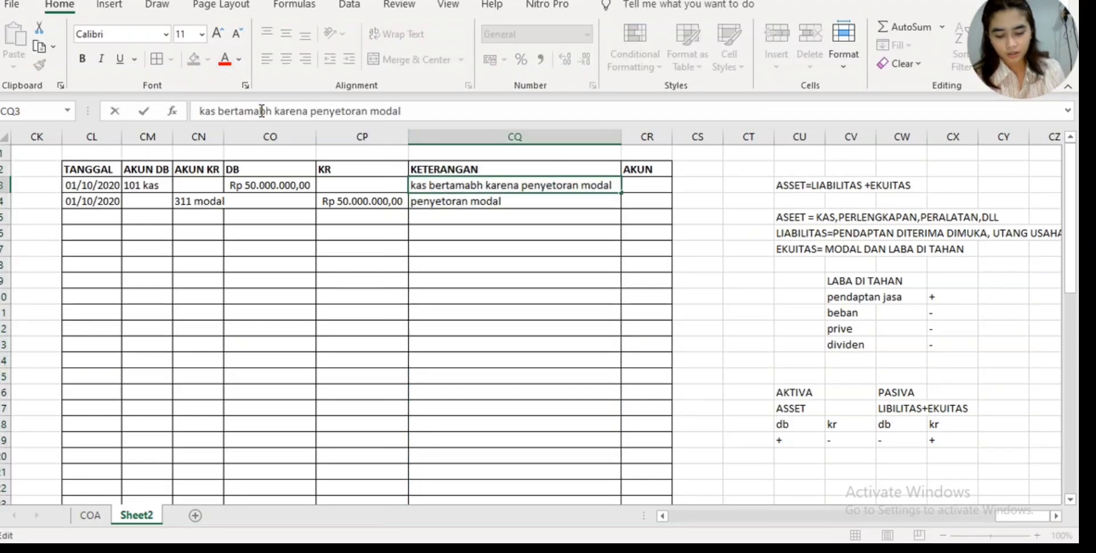
{"action": "key", "text": "BackSpace"}
{"action": "type", "text": "a"}
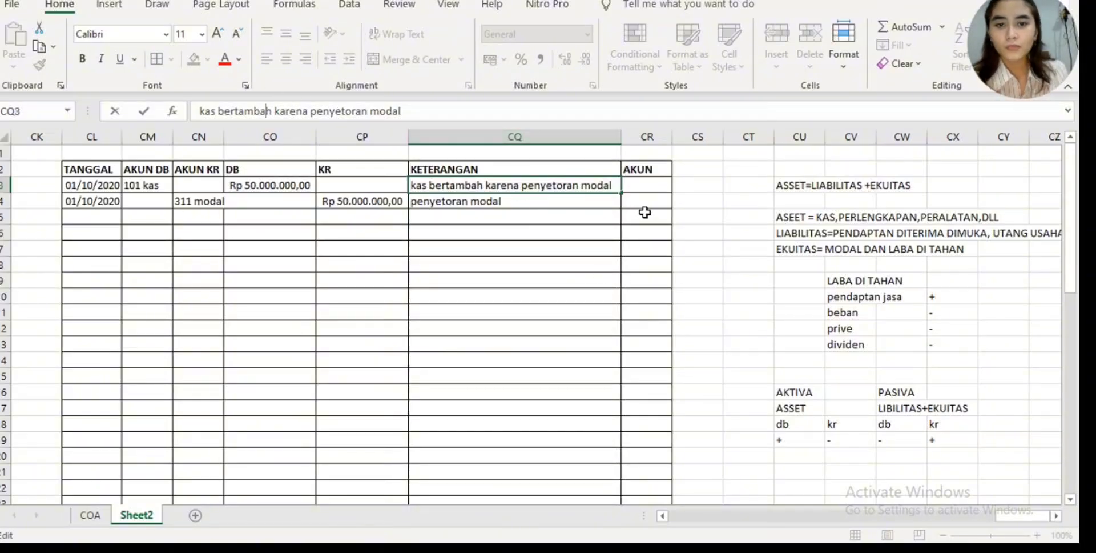
{"action": "left_click", "coordinate": [658, 183]}
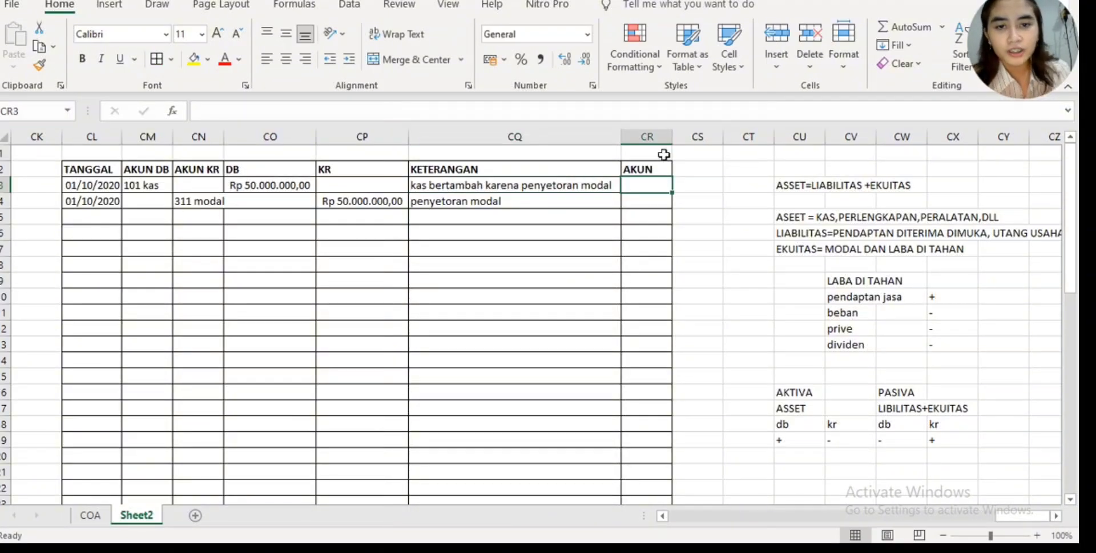
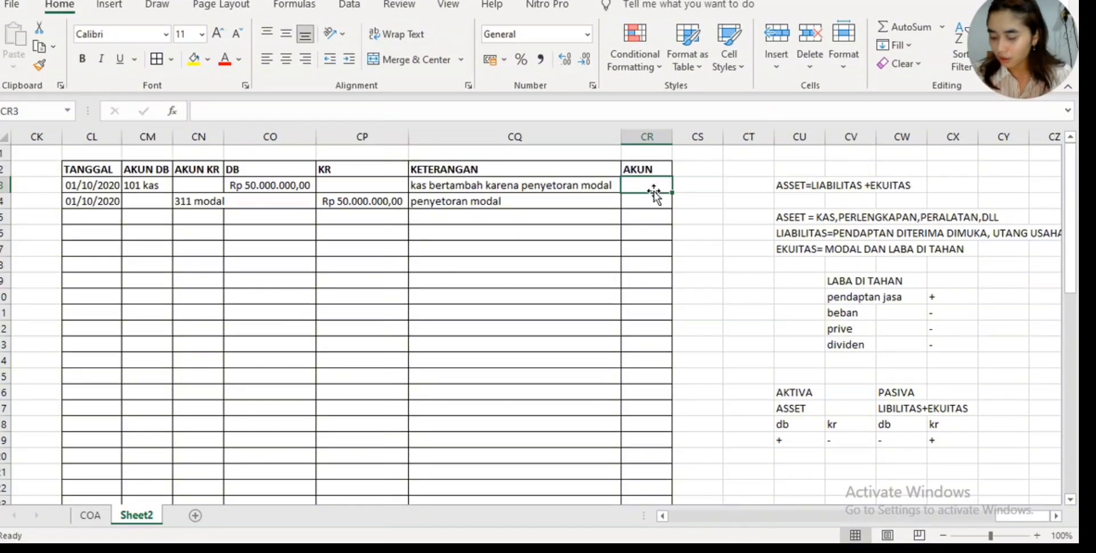
- Begin an IF formula in the AKUN column at CR3 with the logical test CM3=0
{"action": "key", "text": "shift+Down"}
{"action": "key", "text": "shift+Down"}
{"action": "key", "text": "shift+Down"}
{"action": "key", "text": "shift+Down"}
{"action": "key", "text": "shift+Down"}
{"action": "key", "text": "shift+Down"}
{"action": "key", "text": "shift+Down"}
{"action": "key", "text": "shift+Down"}
{"action": "key", "text": "shift+Down"}
{"action": "key", "text": "shift+Down"}
{"action": "key", "text": "shift+Down"}
{"action": "key", "text": "shift+Down"}
{"action": "key", "text": "shift+Down"}
{"action": "key", "text": "shift+Down"}
{"action": "key", "text": "shift+Down"}
{"action": "key", "text": "shift+Down"}
{"action": "key", "text": "shift+Down"}
{"action": "key", "text": "shift+Down"}
{"action": "key", "text": "shift+Down"}
{"action": "key", "text": "shift+Down"}
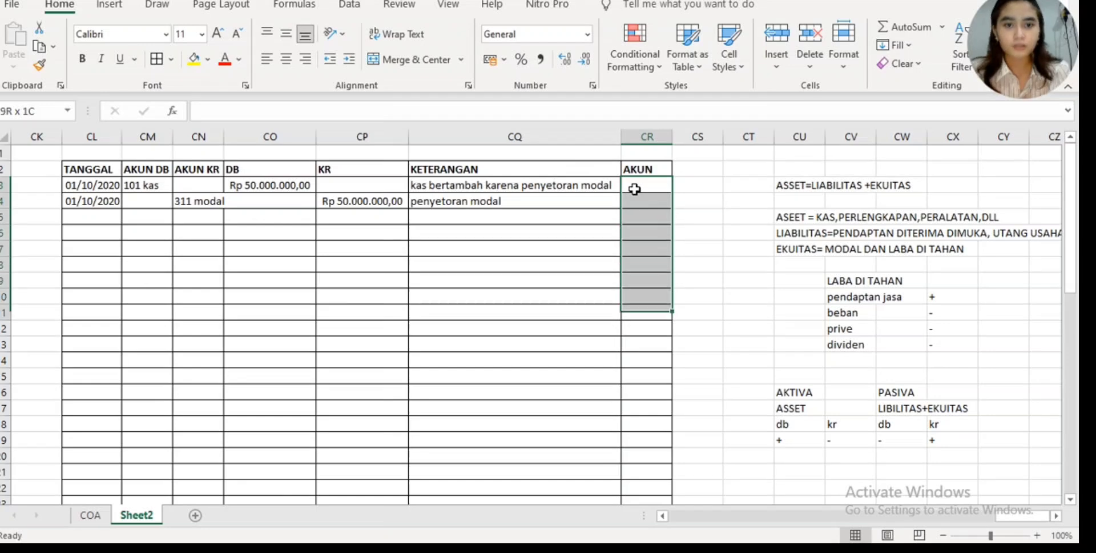
{"action": "scroll", "coordinate": [634, 188], "scroll_direction": "down", "scroll_amount": 4}
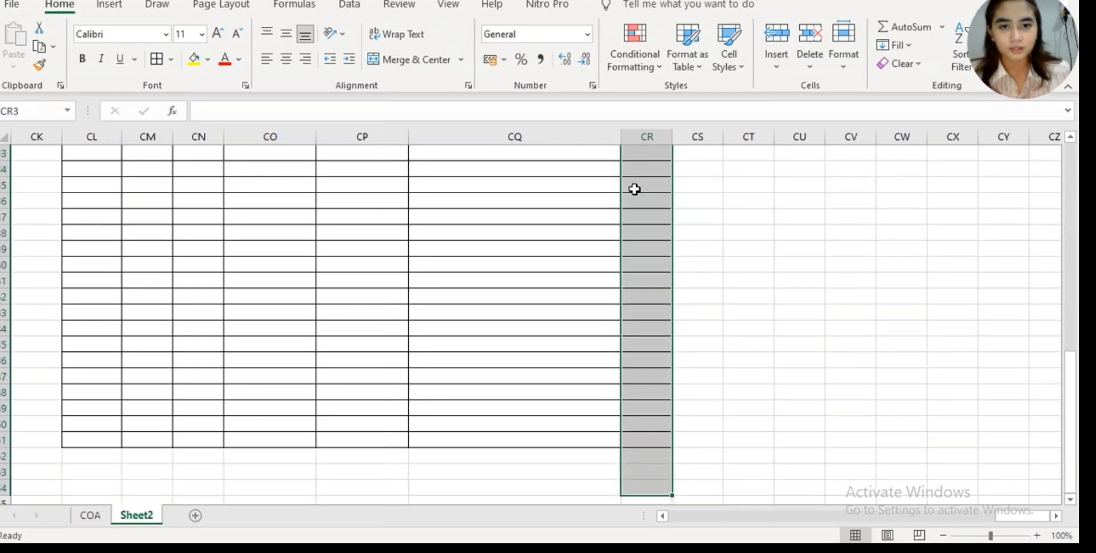
{"action": "left_click", "coordinate": [654, 111]}
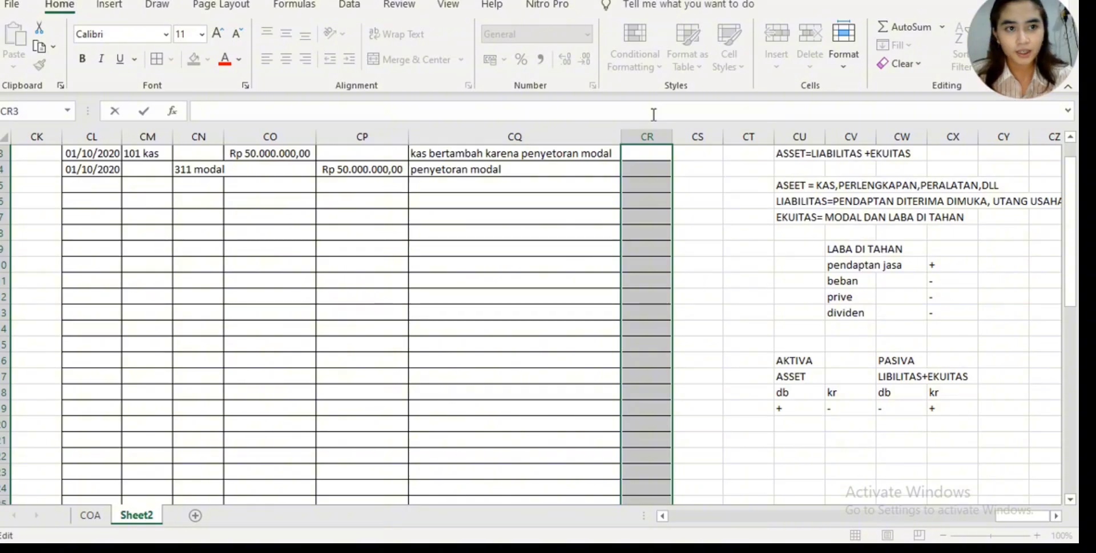
{"action": "type", "text": "=if"}
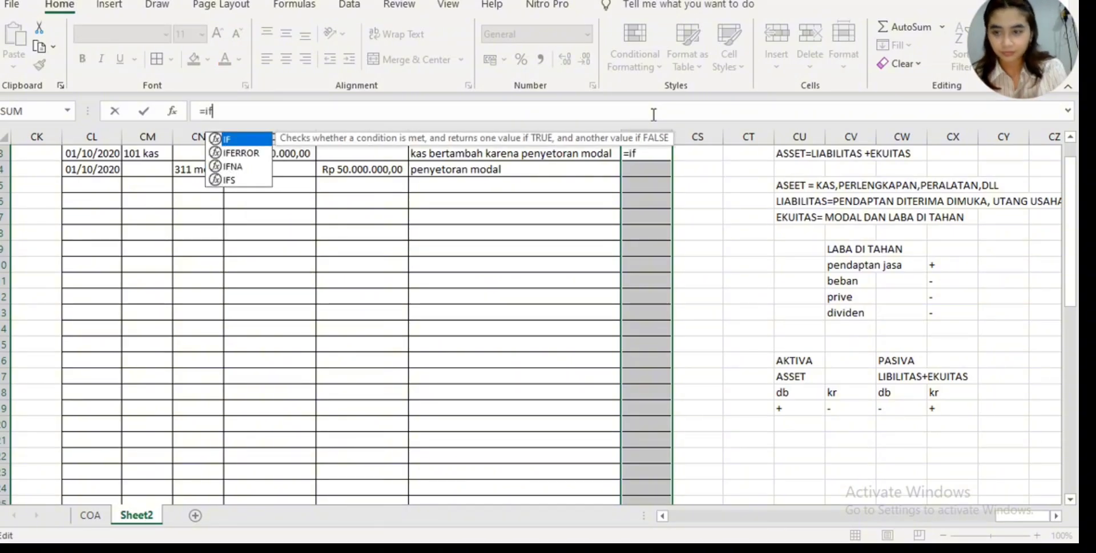
{"action": "double_click", "coordinate": [240, 142]}
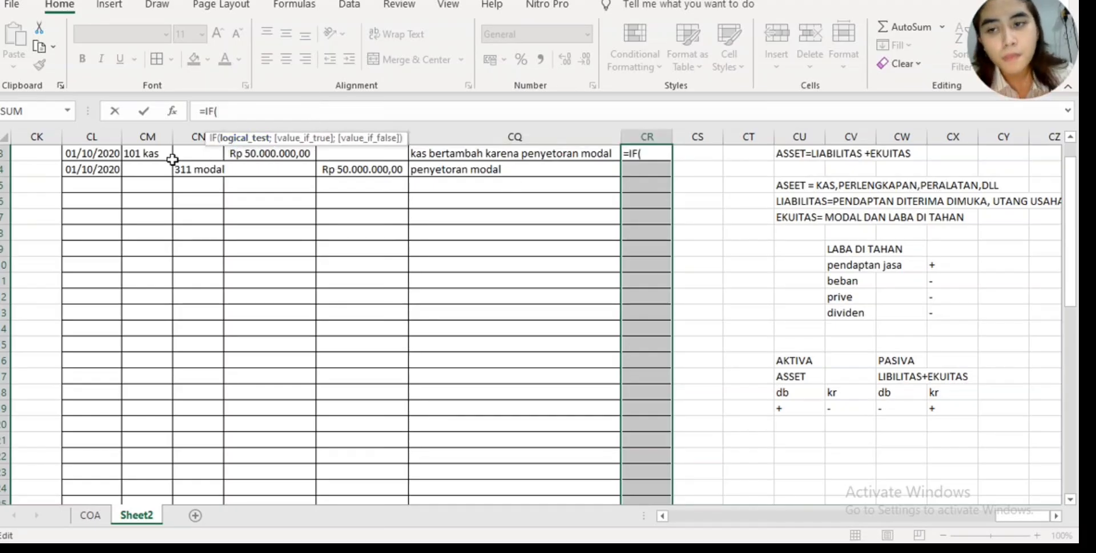
{"action": "scroll", "coordinate": [172, 159], "scroll_direction": "up", "scroll_amount": 1}
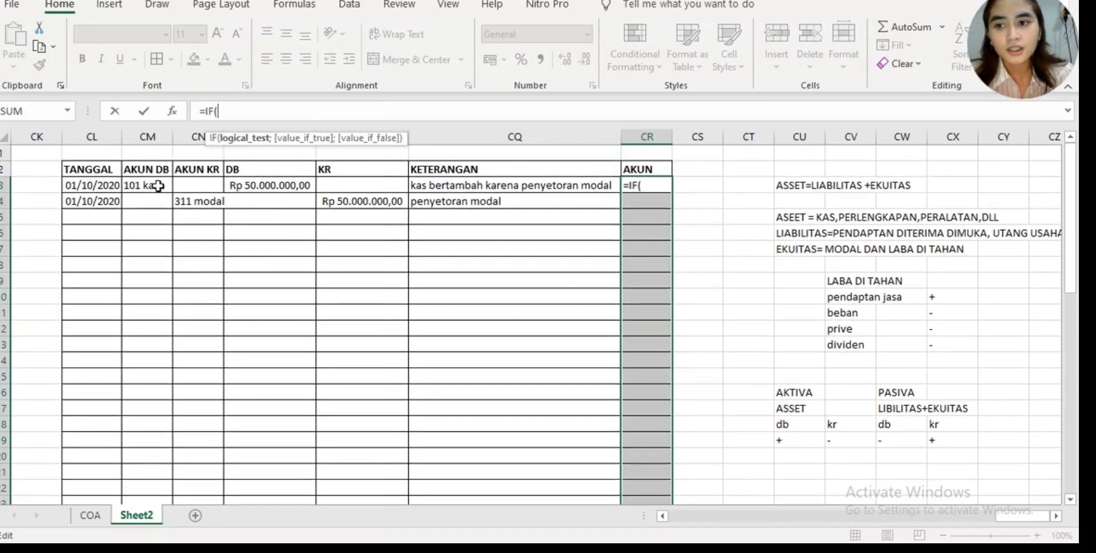
{"action": "left_click", "coordinate": [158, 186]}
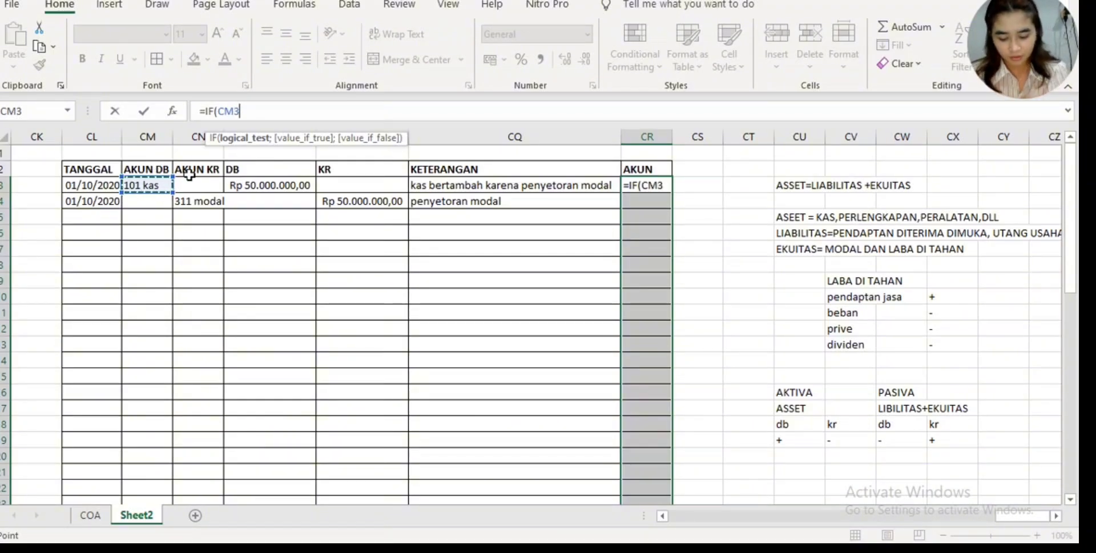
{"action": "type", "text": "=0"}
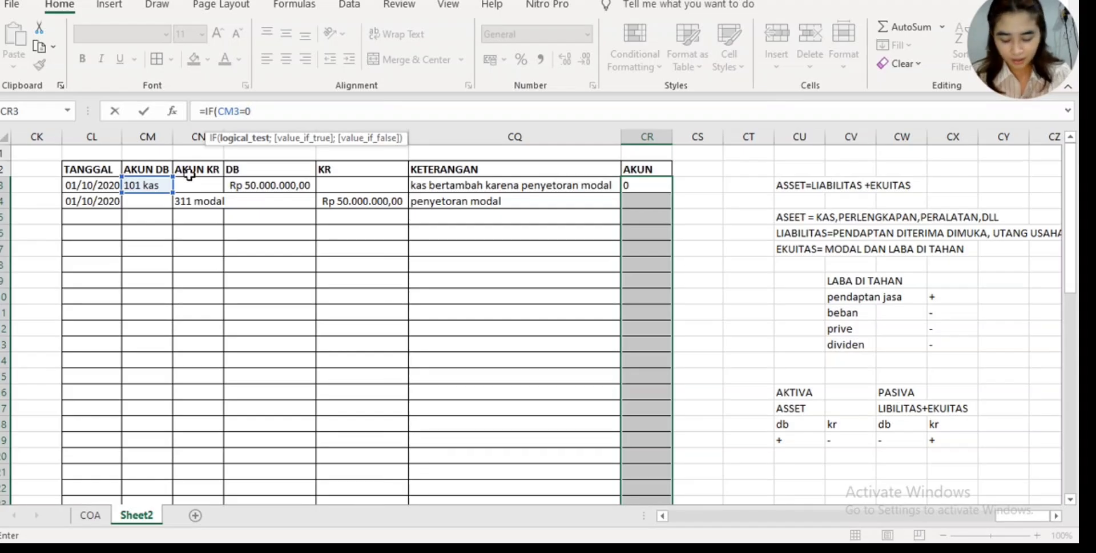
{"action": "type", "text": ";"}
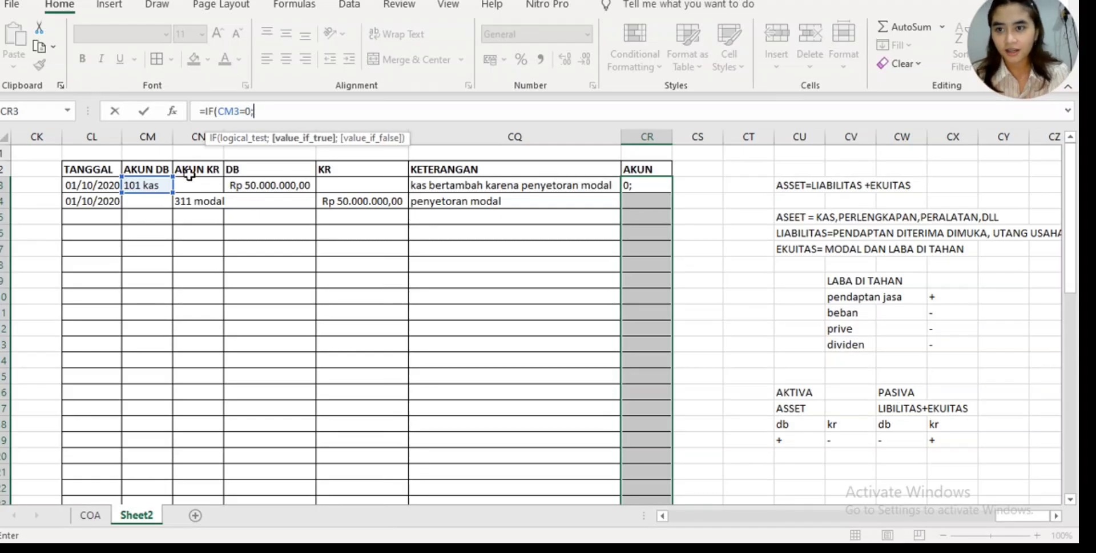
- Complete the CR3 formula so it returns CN3 when the test is true and CM3 otherwise
{"action": "left_click", "coordinate": [198, 184]}
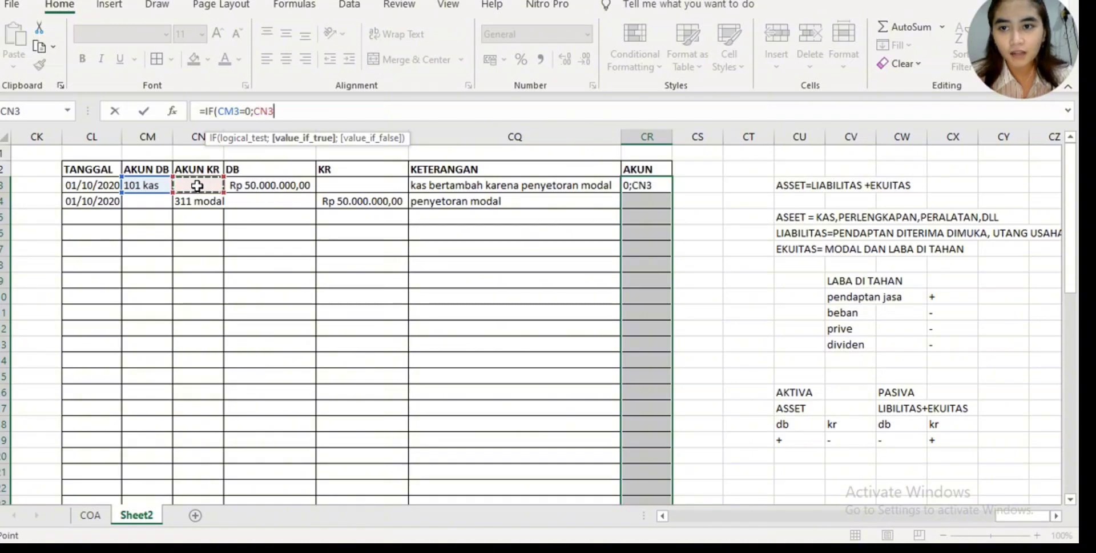
{"action": "type", "text": ";"}
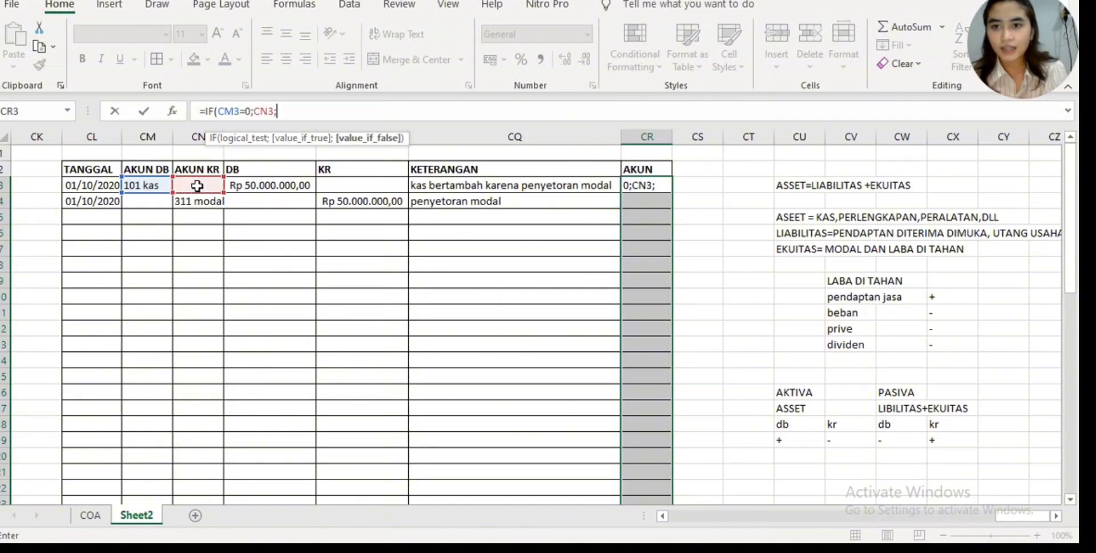
{"action": "left_click", "coordinate": [157, 184]}
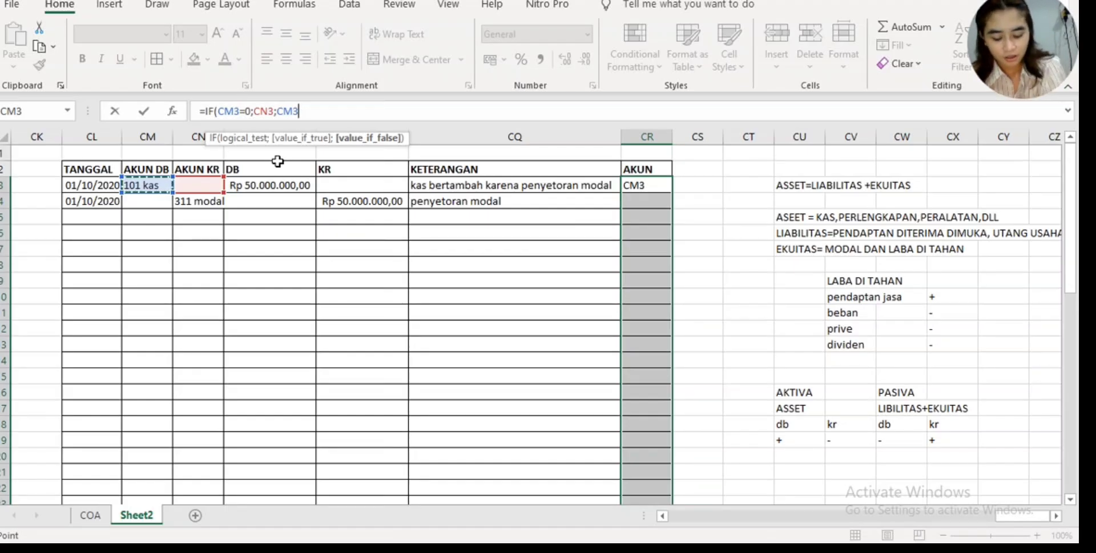
{"action": "type", "text": ")"}
{"action": "key", "text": "Return"}
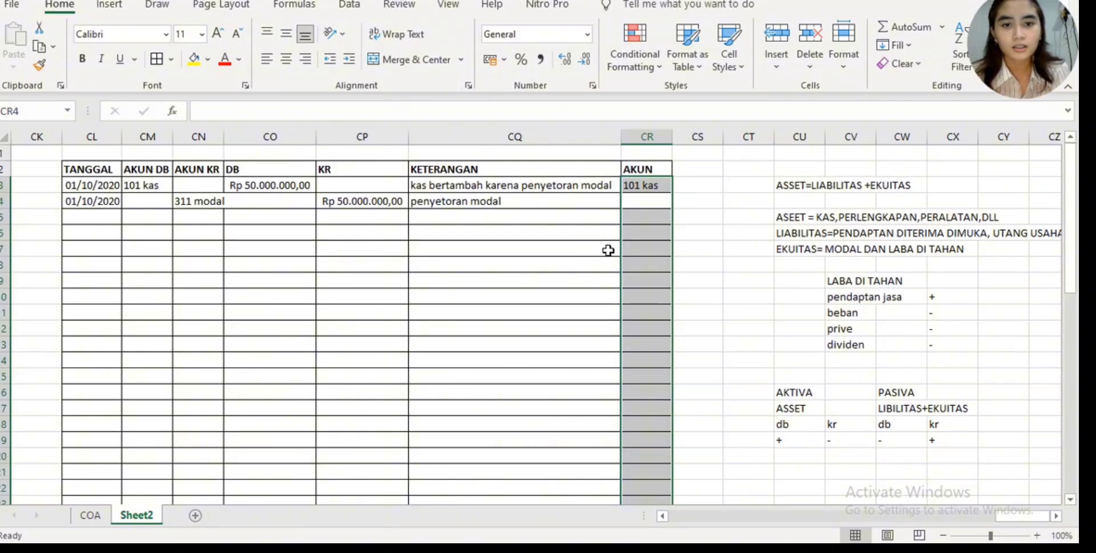
- Fill the CR3 formula down to CR4 and widen the AKUN KR column slightly to fit its text
{"action": "left_click", "coordinate": [681, 236]}
{"action": "left_click", "coordinate": [660, 183]}
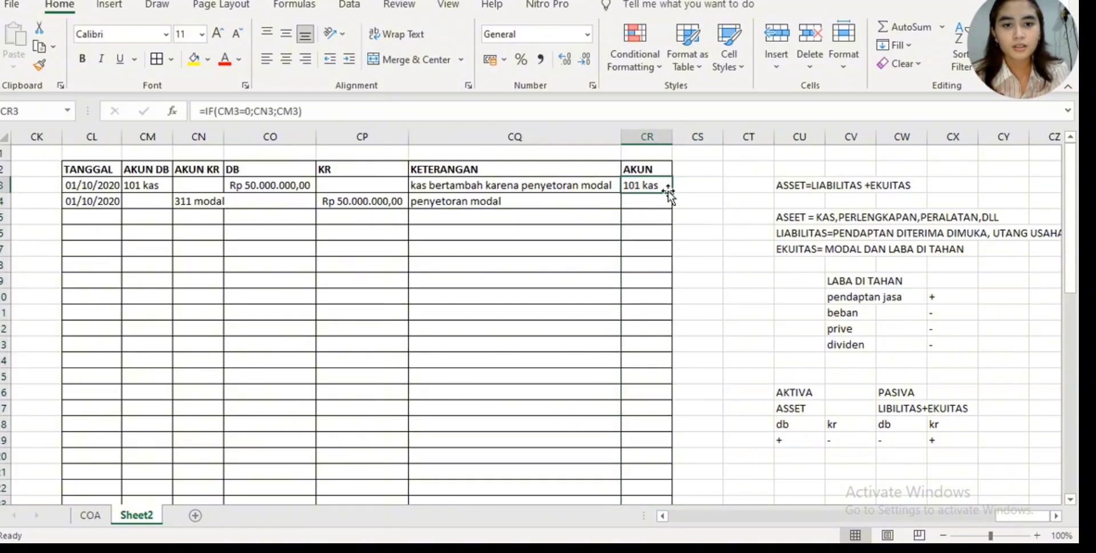
{"action": "left_click_drag", "start_coordinate": [673, 192], "coordinate": [674, 205]}
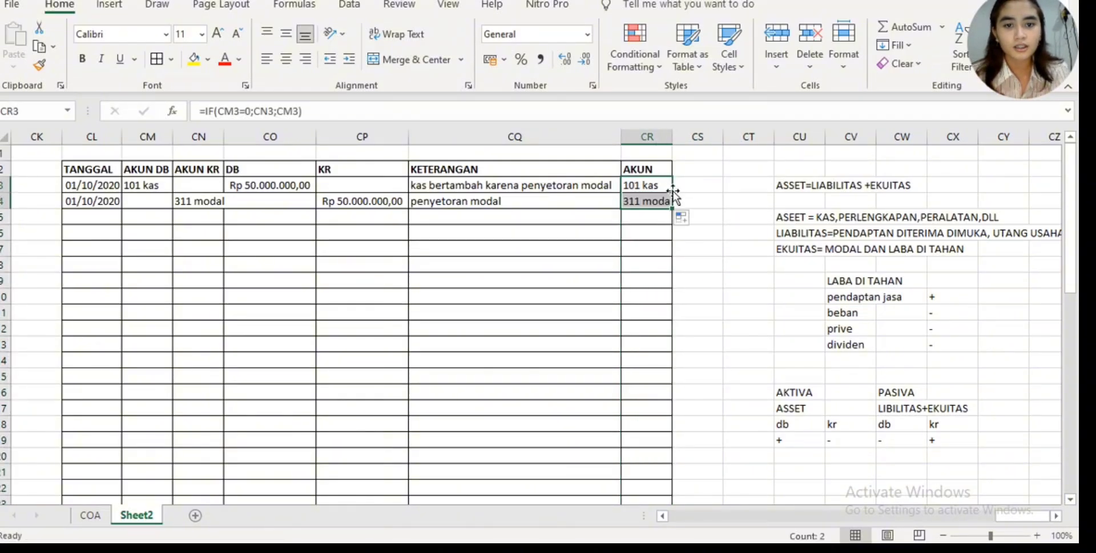
{"action": "left_click", "coordinate": [707, 197]}
{"action": "left_click", "coordinate": [714, 168]}
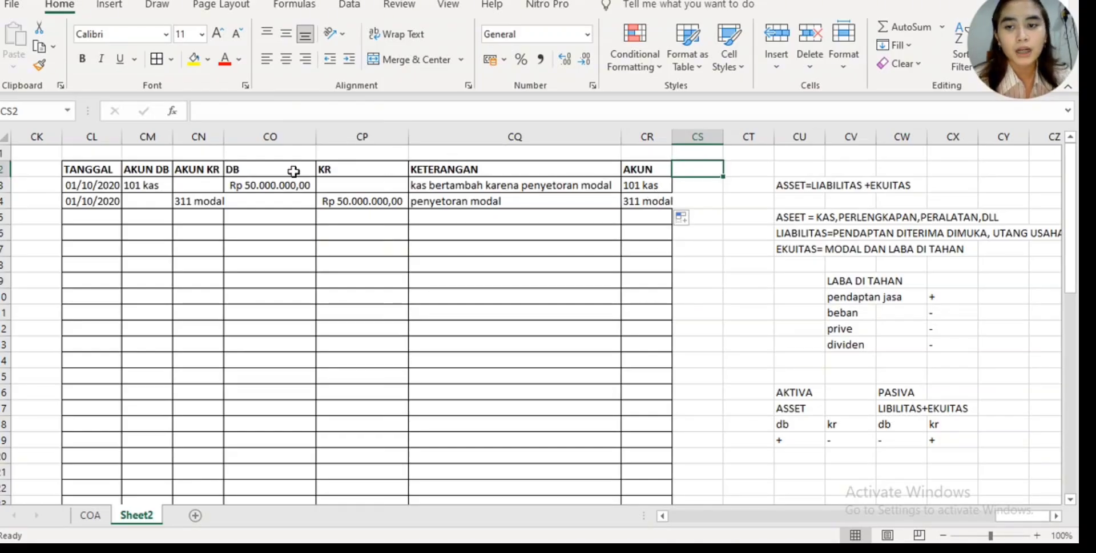
{"action": "left_click_drag", "start_coordinate": [222, 136], "coordinate": [226, 136]}
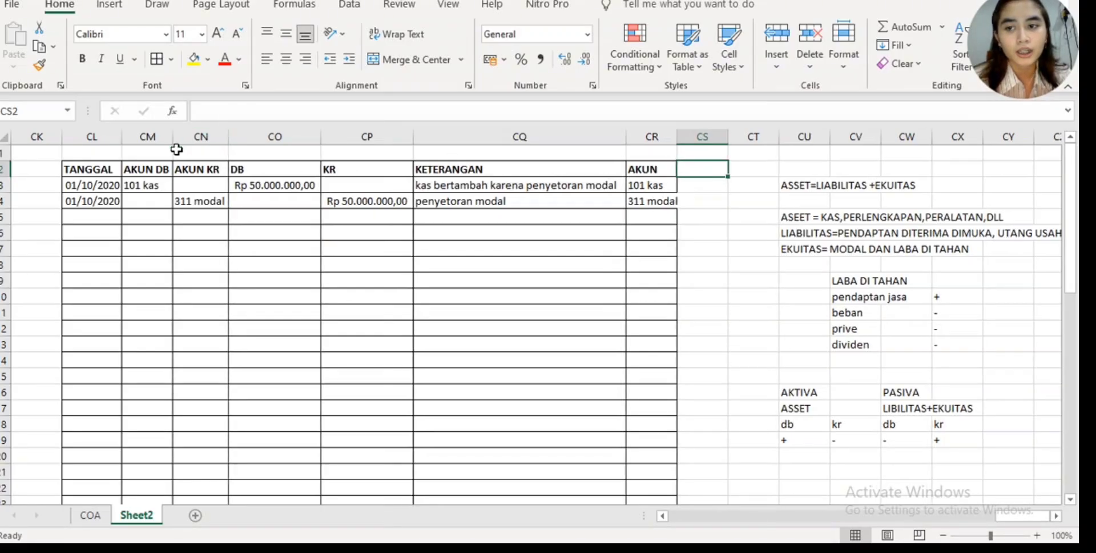
- Switch to the Canva source documents in Chrome and check the date on the SURAT JALAN PENGIRIMAN BARANG on page 3
{"action": "left_click", "coordinate": [90, 217]}
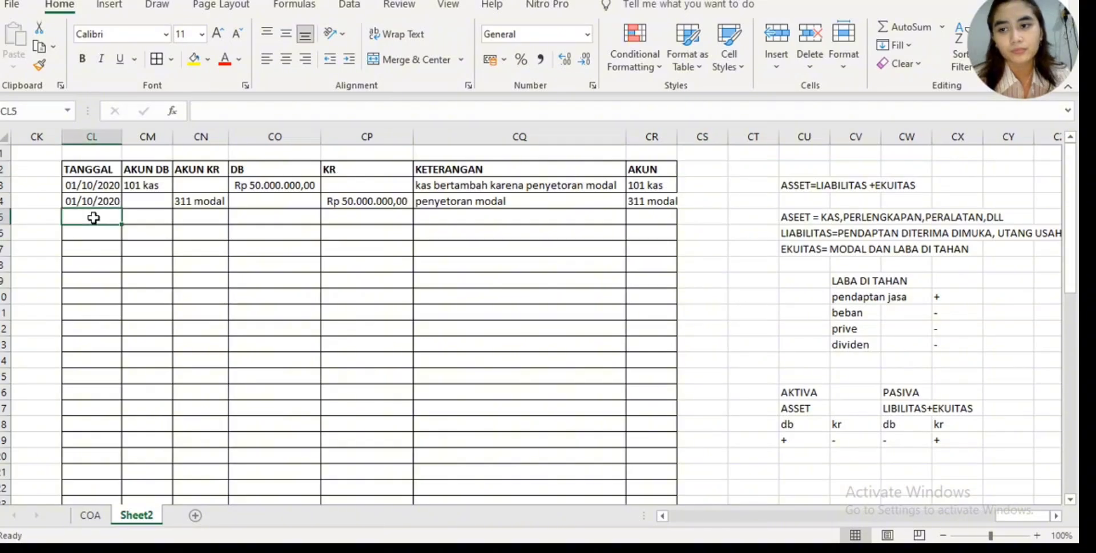
{"action": "left_click", "coordinate": [115, 200]}
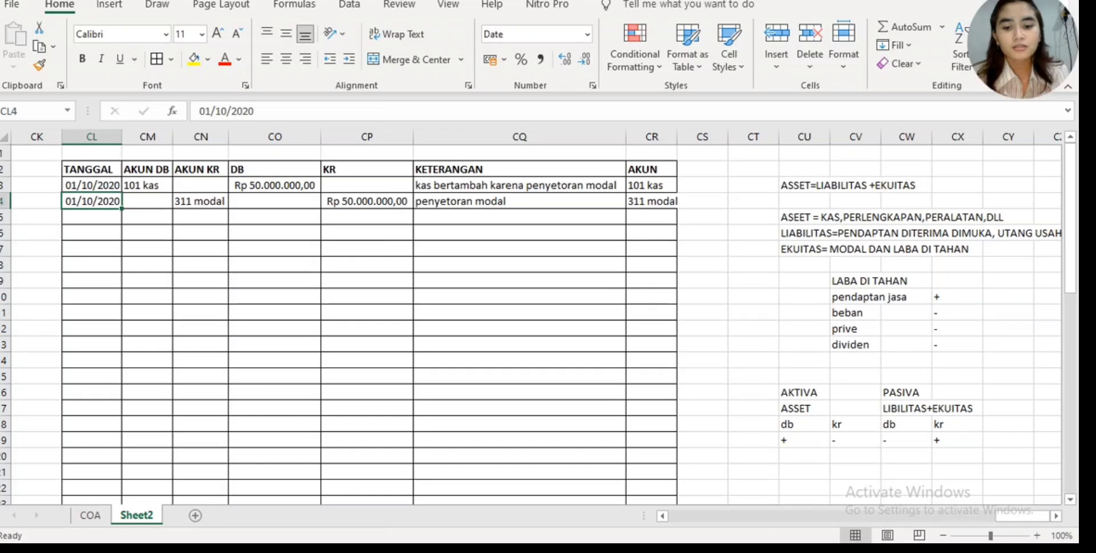
{"action": "left_click", "coordinate": [531, 532]}
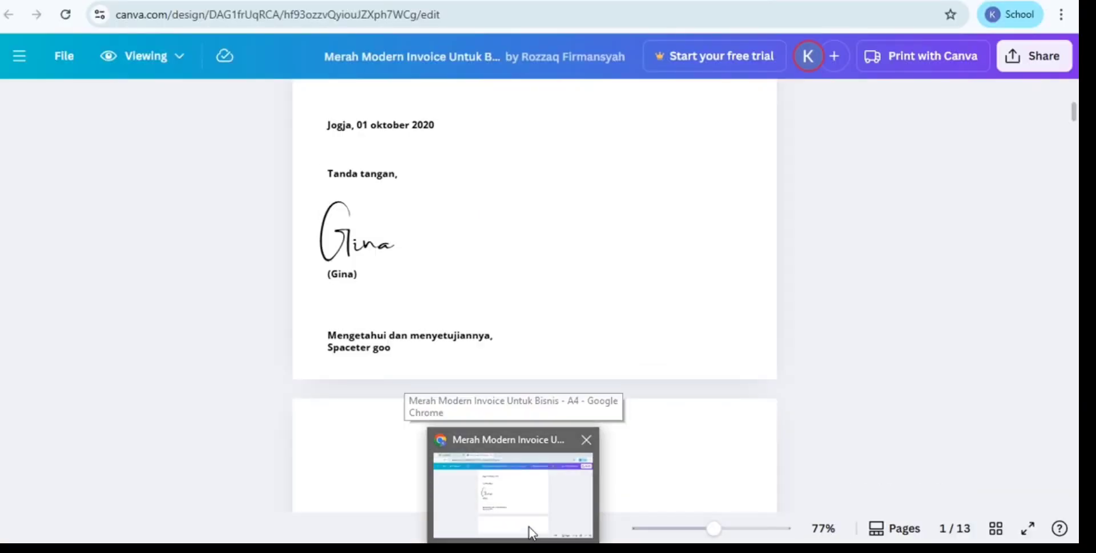
{"action": "scroll", "coordinate": [443, 311], "scroll_direction": "down", "scroll_amount": 2}
{"action": "scroll", "coordinate": [440, 308], "scroll_direction": "up", "scroll_amount": 4}
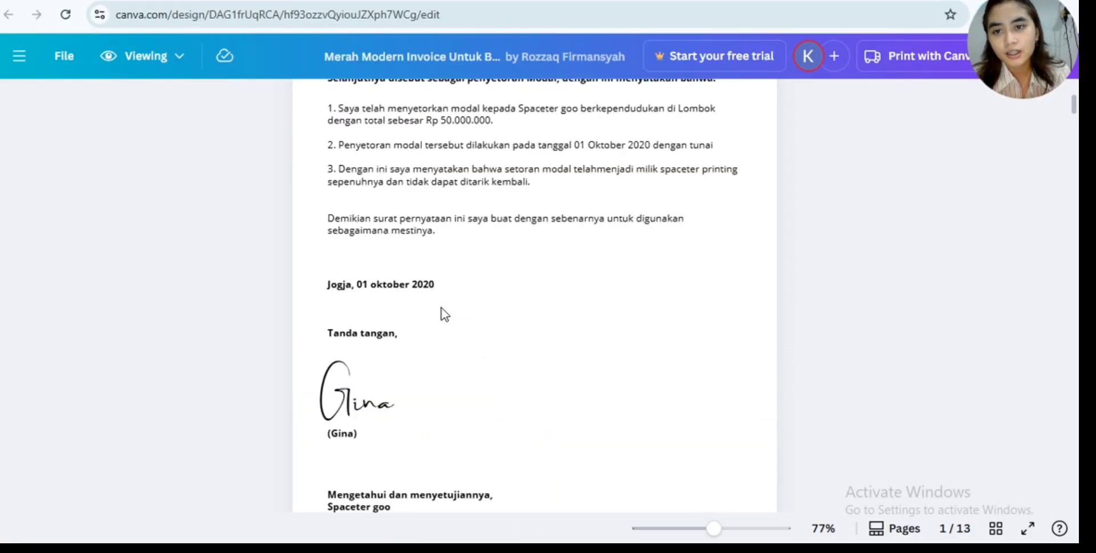
{"action": "scroll", "coordinate": [441, 308], "scroll_direction": "down", "scroll_amount": 10}
{"action": "scroll", "coordinate": [438, 307], "scroll_direction": "down", "scroll_amount": 2}
{"action": "scroll", "coordinate": [428, 288], "scroll_direction": "up", "scroll_amount": 2}
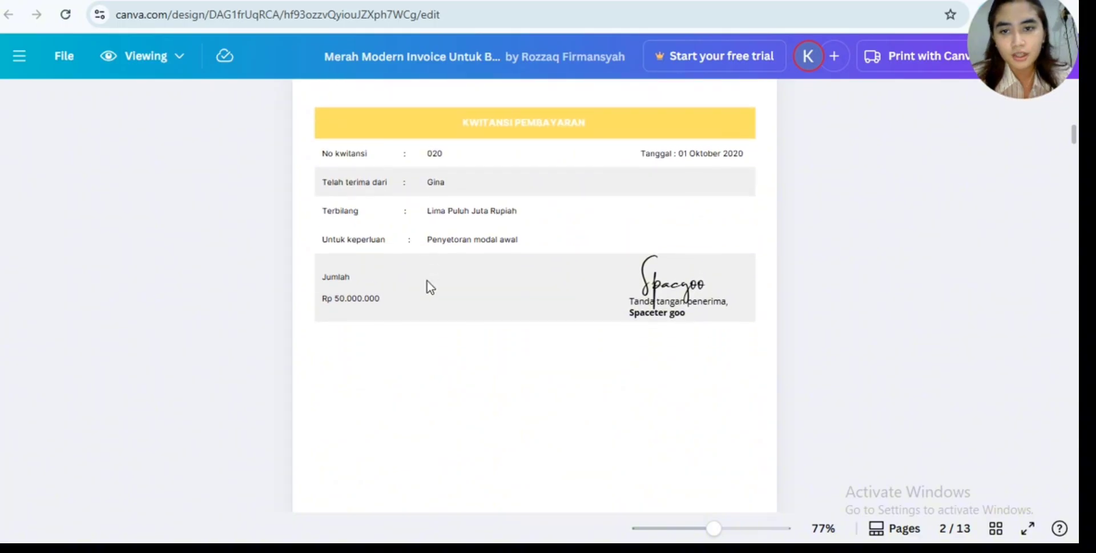
{"action": "scroll", "coordinate": [426, 283], "scroll_direction": "down", "scroll_amount": 10}
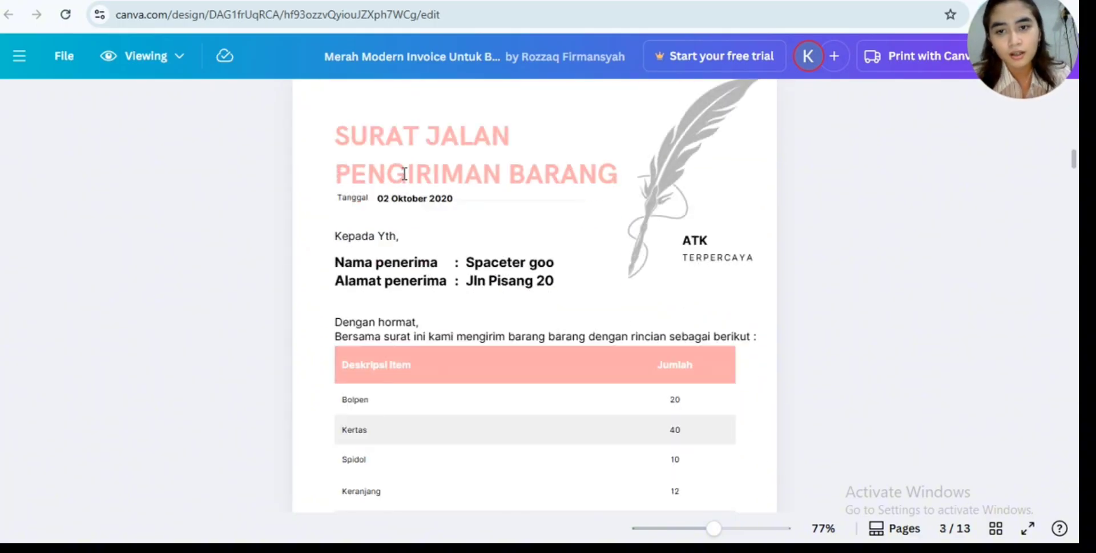
{"action": "left_click_drag", "start_coordinate": [379, 201], "coordinate": [460, 213]}
{"action": "left_click", "coordinate": [448, 209]}
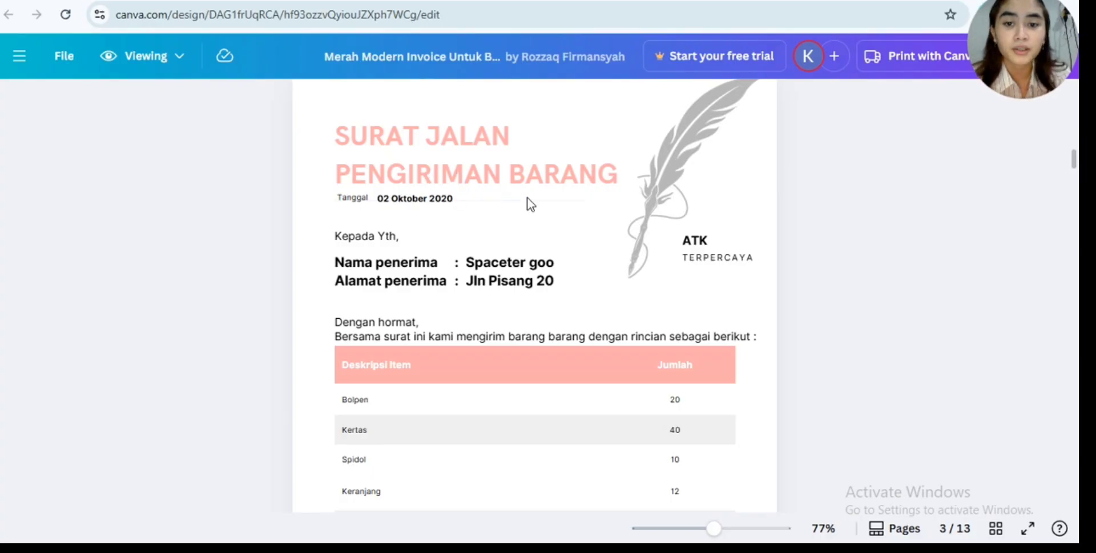
- Review the item descriptions and quantities on the delivery note, from Bolpen to mesin cetak
{"action": "scroll", "coordinate": [529, 197], "scroll_direction": "down", "scroll_amount": 1}
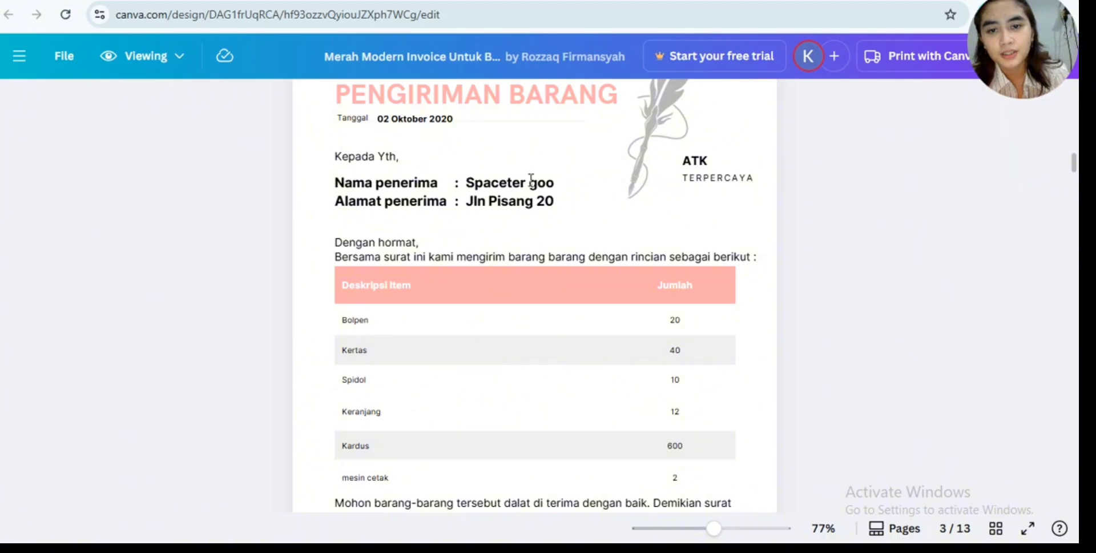
{"action": "scroll", "coordinate": [509, 227], "scroll_direction": "down", "scroll_amount": 1}
{"action": "scroll", "coordinate": [509, 228], "scroll_direction": "down", "scroll_amount": 1}
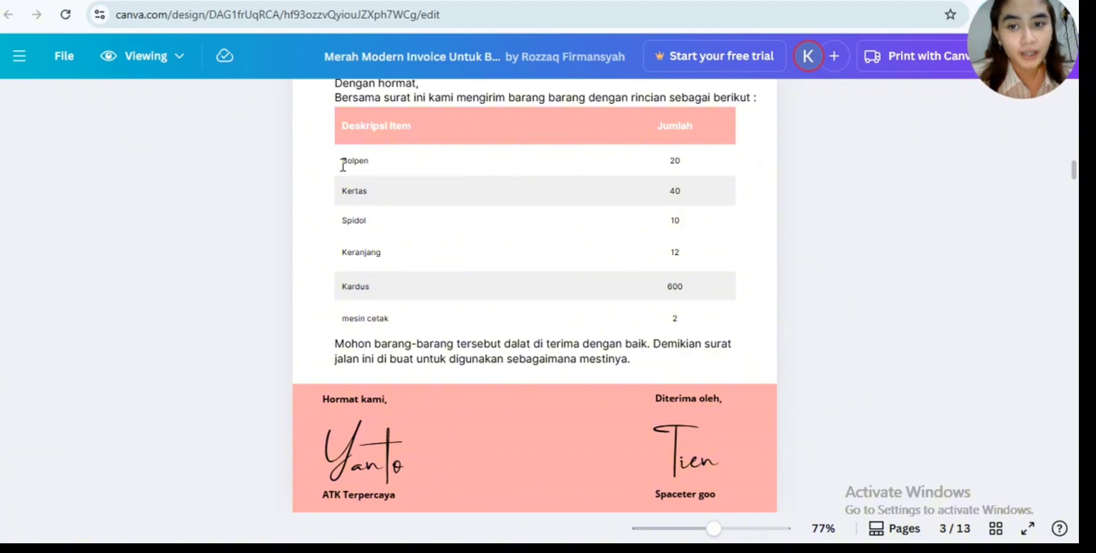
{"action": "double_click", "coordinate": [374, 157]}
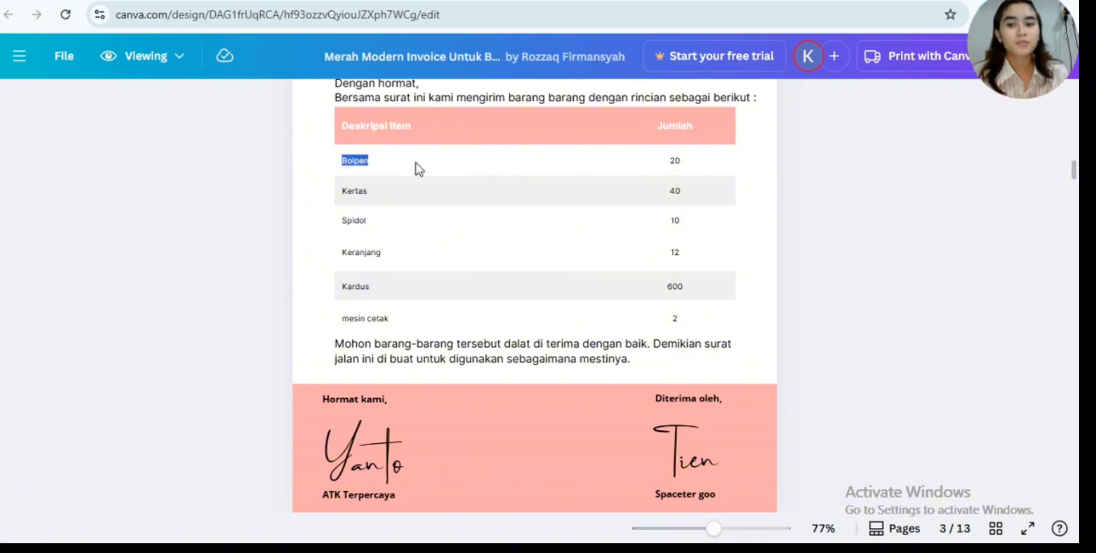
{"action": "left_click", "coordinate": [416, 162]}
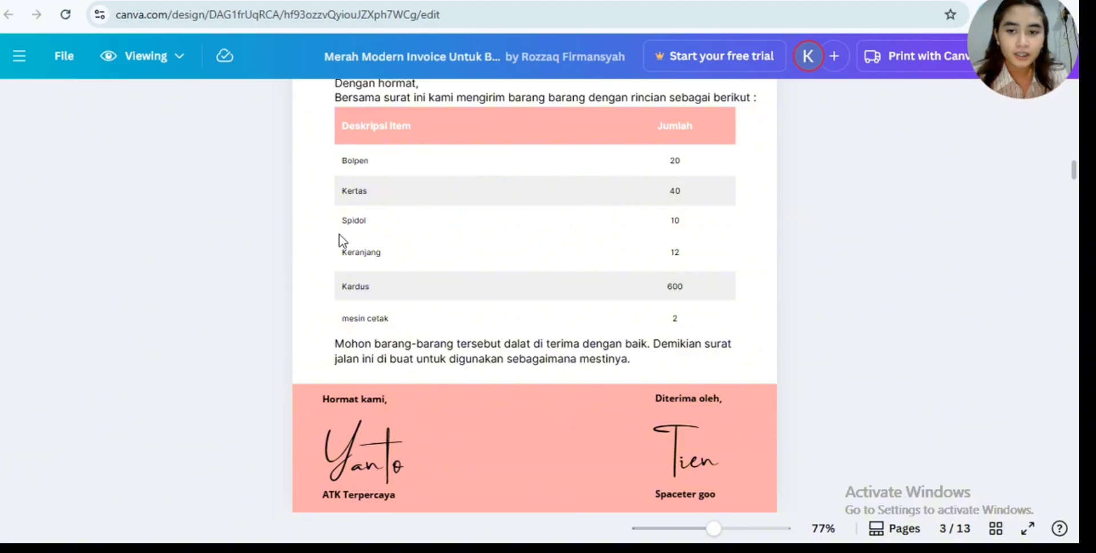
{"action": "left_click_drag", "start_coordinate": [350, 248], "coordinate": [408, 257]}
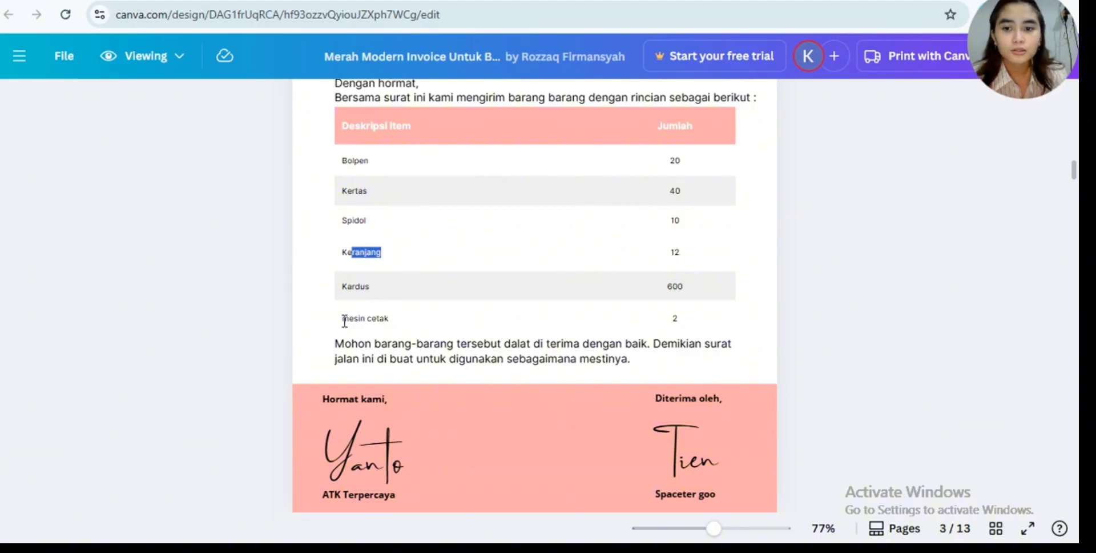
{"action": "left_click_drag", "start_coordinate": [342, 318], "coordinate": [448, 307]}
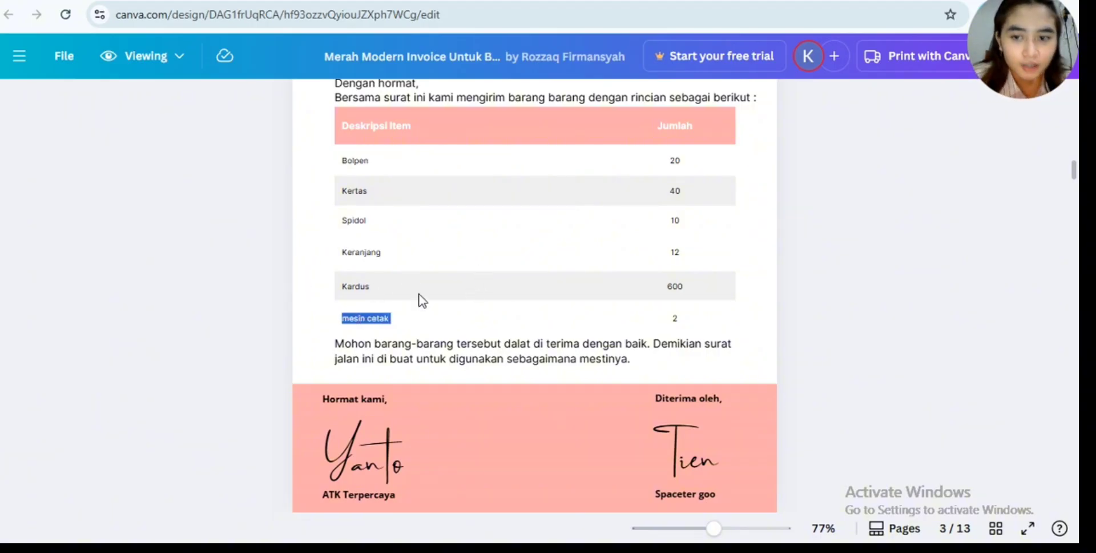
- Compare the delivery note with the invoice on the following page, checking the dates and listed items
{"action": "scroll", "coordinate": [490, 274], "scroll_direction": "up", "scroll_amount": 2}
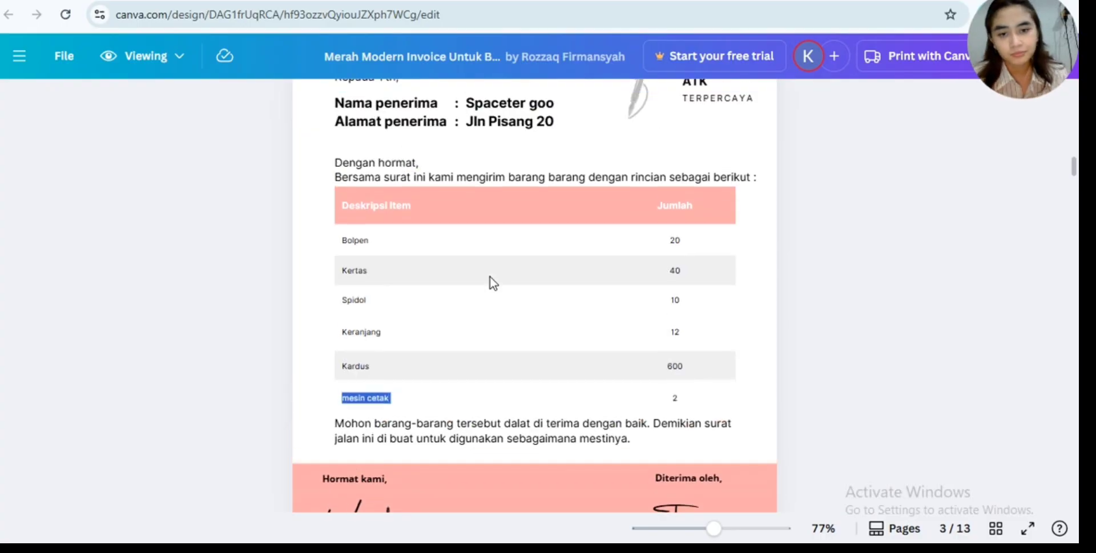
{"action": "scroll", "coordinate": [490, 276], "scroll_direction": "down", "scroll_amount": 5}
{"action": "scroll", "coordinate": [490, 271], "scroll_direction": "up", "scroll_amount": 3}
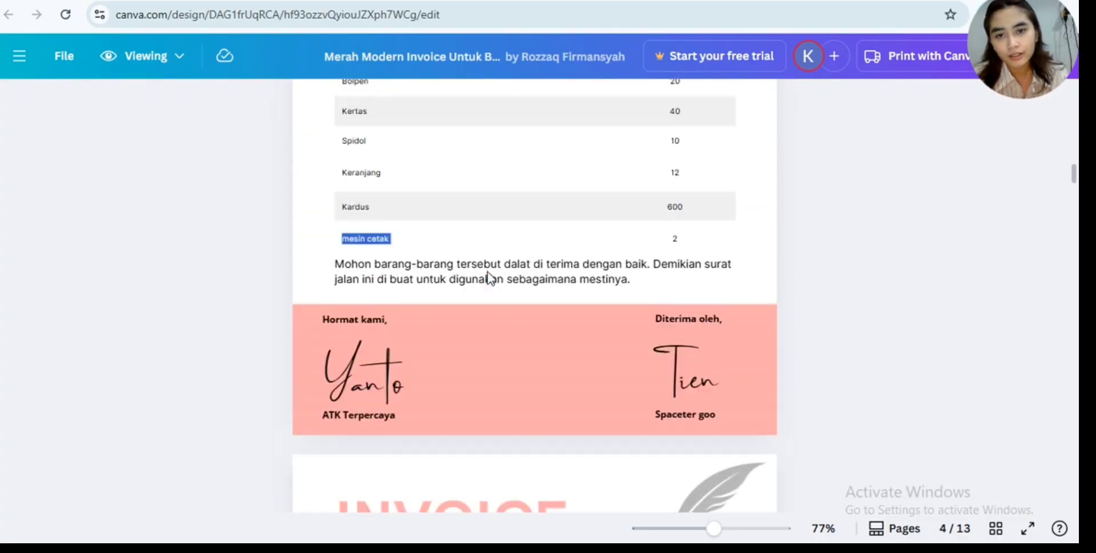
{"action": "scroll", "coordinate": [488, 270], "scroll_direction": "down", "scroll_amount": 5}
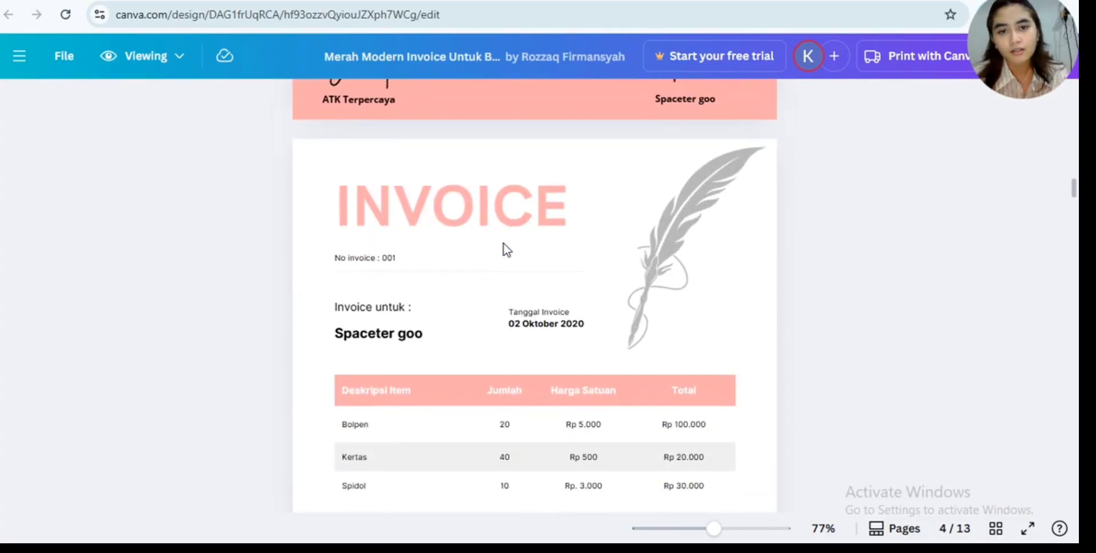
{"action": "scroll", "coordinate": [502, 247], "scroll_direction": "up", "scroll_amount": 6}
{"action": "scroll", "coordinate": [409, 224], "scroll_direction": "up", "scroll_amount": 2}
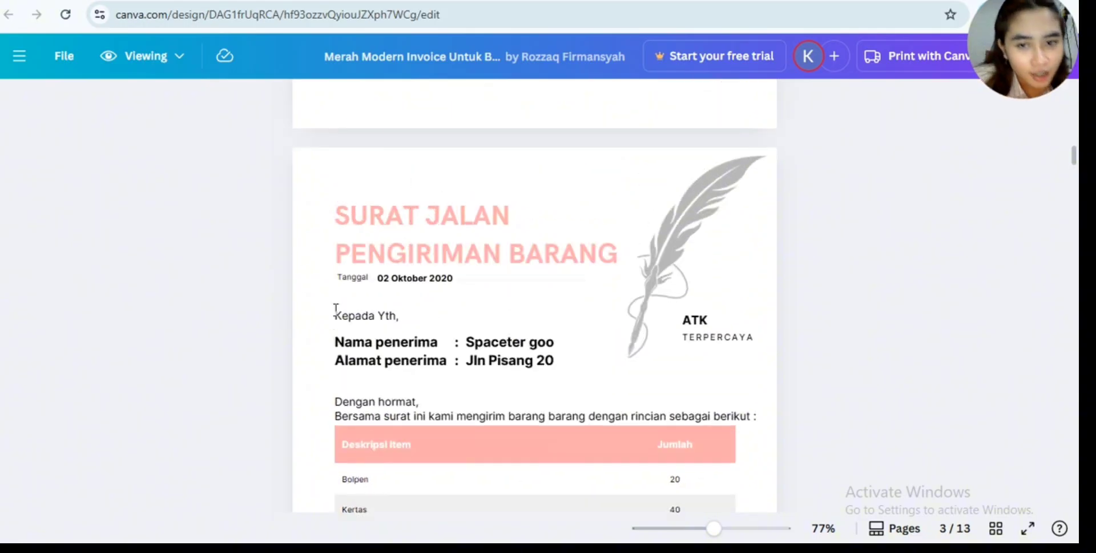
{"action": "scroll", "coordinate": [498, 328], "scroll_direction": "down", "scroll_amount": 3}
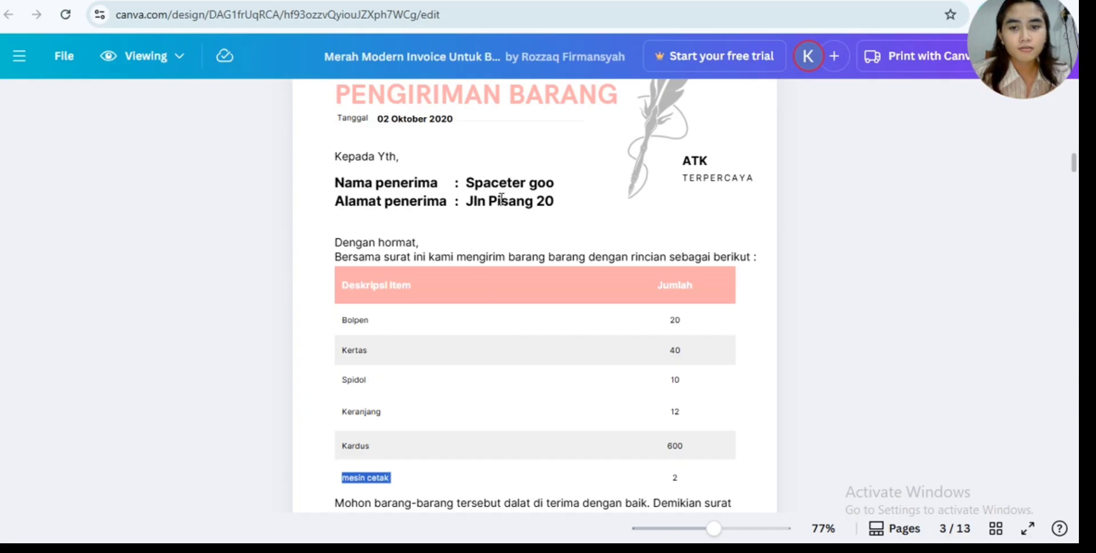
- Review the date, item quantities, unit prices and total on invoice 001 on page 4
{"action": "scroll", "coordinate": [515, 231], "scroll_direction": "down", "scroll_amount": 6}
{"action": "scroll", "coordinate": [515, 228], "scroll_direction": "down", "scroll_amount": 6}
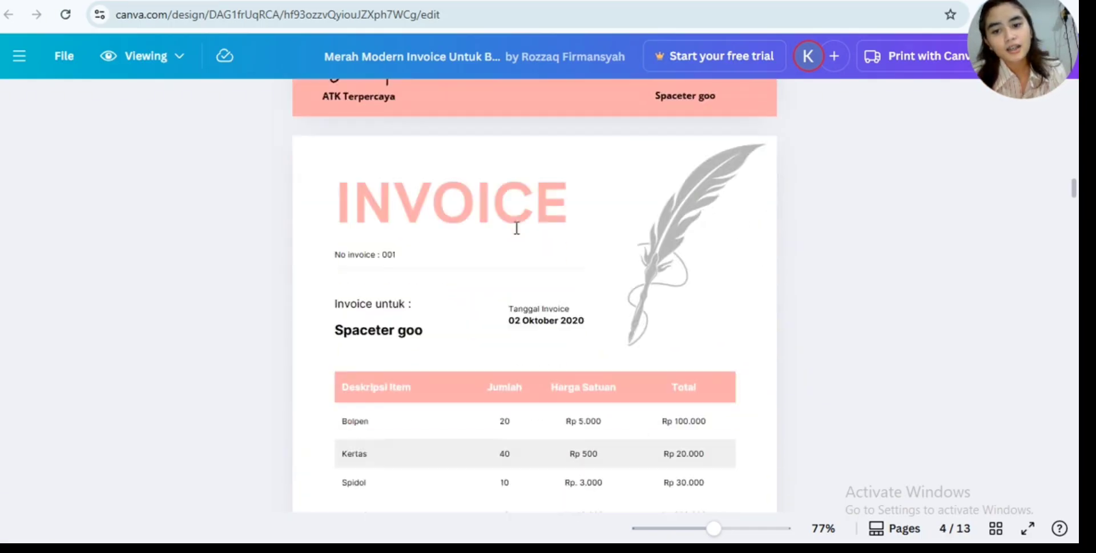
{"action": "scroll", "coordinate": [412, 189], "scroll_direction": "down", "scroll_amount": 2}
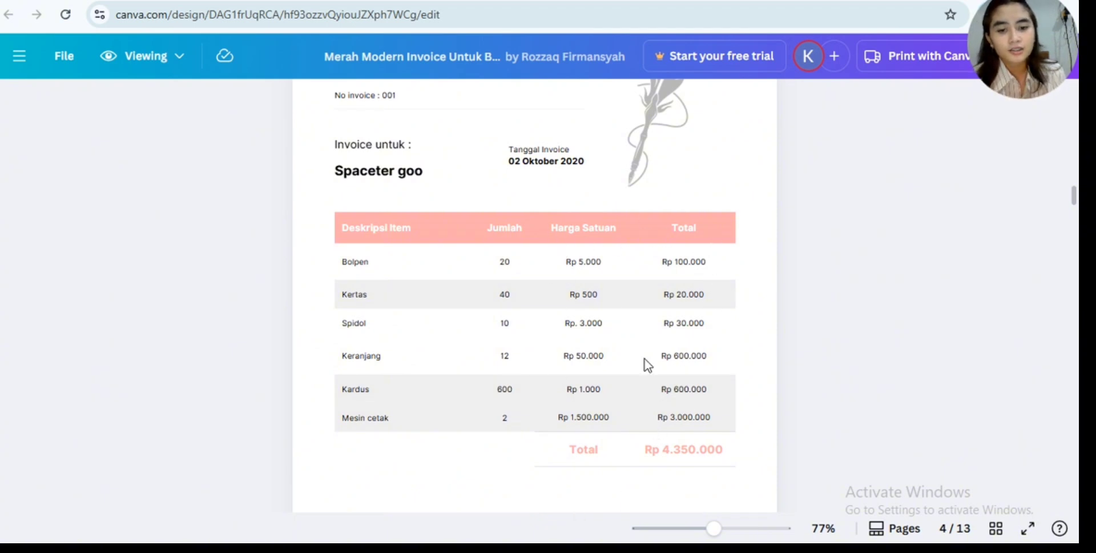
{"action": "scroll", "coordinate": [622, 426], "scroll_direction": "down", "scroll_amount": 2}
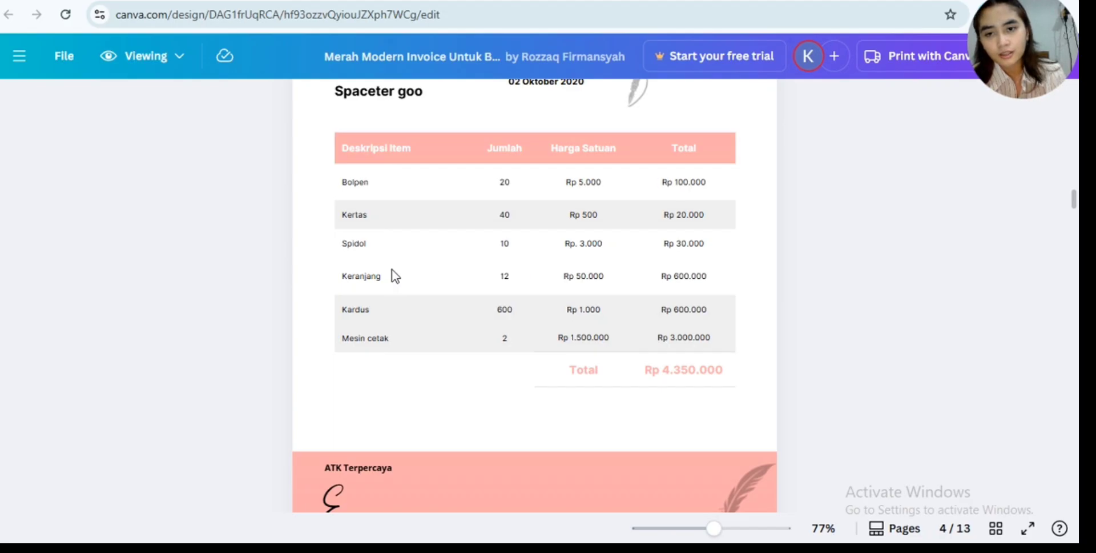
{"action": "scroll", "coordinate": [405, 312], "scroll_direction": "up", "scroll_amount": 2}
{"action": "scroll", "coordinate": [404, 313], "scroll_direction": "down", "scroll_amount": 2}
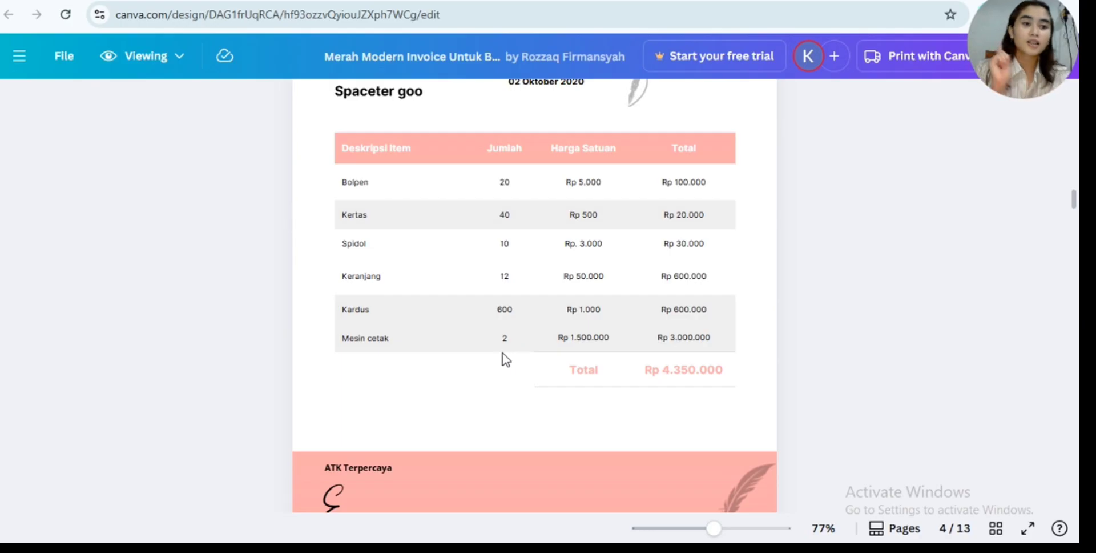
{"action": "scroll", "coordinate": [484, 331], "scroll_direction": "down", "scroll_amount": 4}
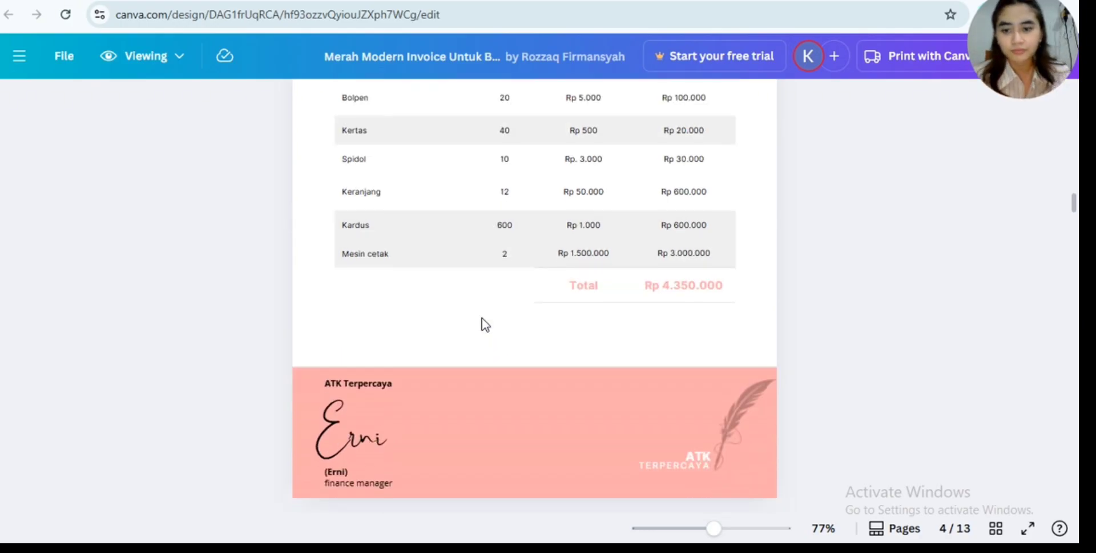
- Compare the amount paid on payment receipt 001 with the total of invoice 001
{"action": "scroll", "coordinate": [485, 325], "scroll_direction": "down", "scroll_amount": 5}
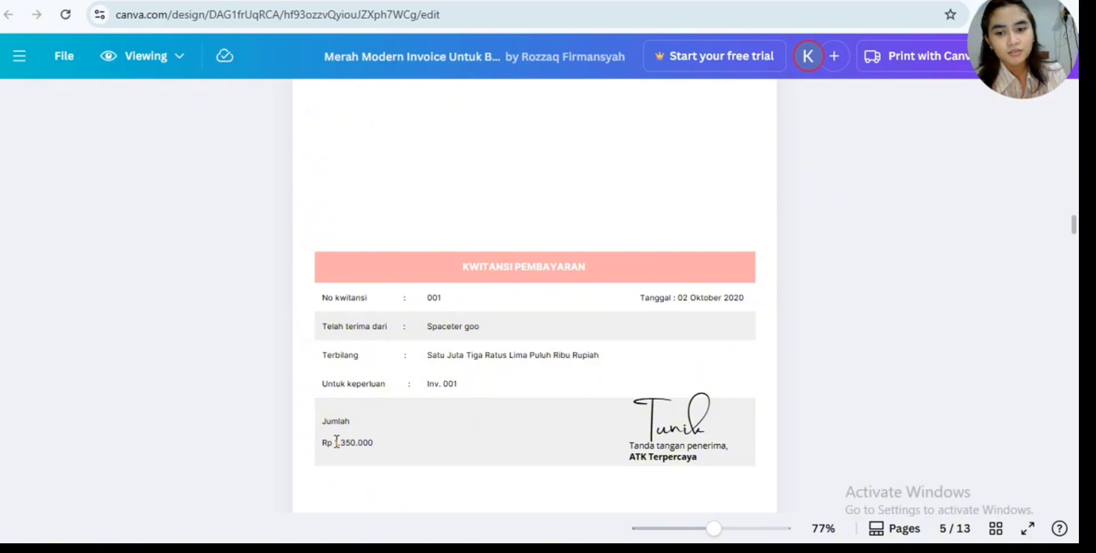
{"action": "left_click_drag", "start_coordinate": [336, 441], "coordinate": [382, 428]}
{"action": "left_click", "coordinate": [382, 429]}
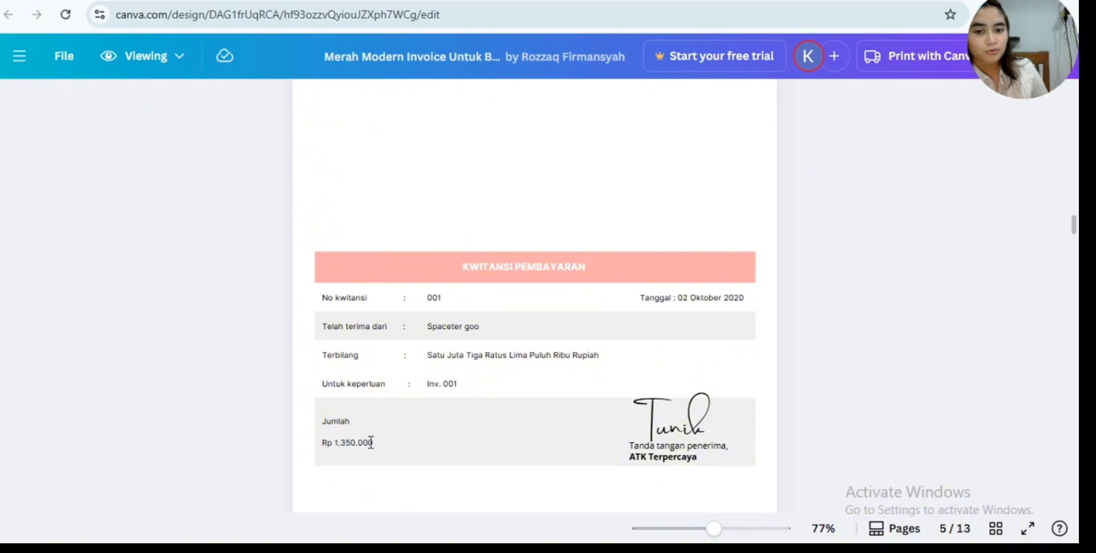
{"action": "scroll", "coordinate": [370, 442], "scroll_direction": "up", "scroll_amount": 12}
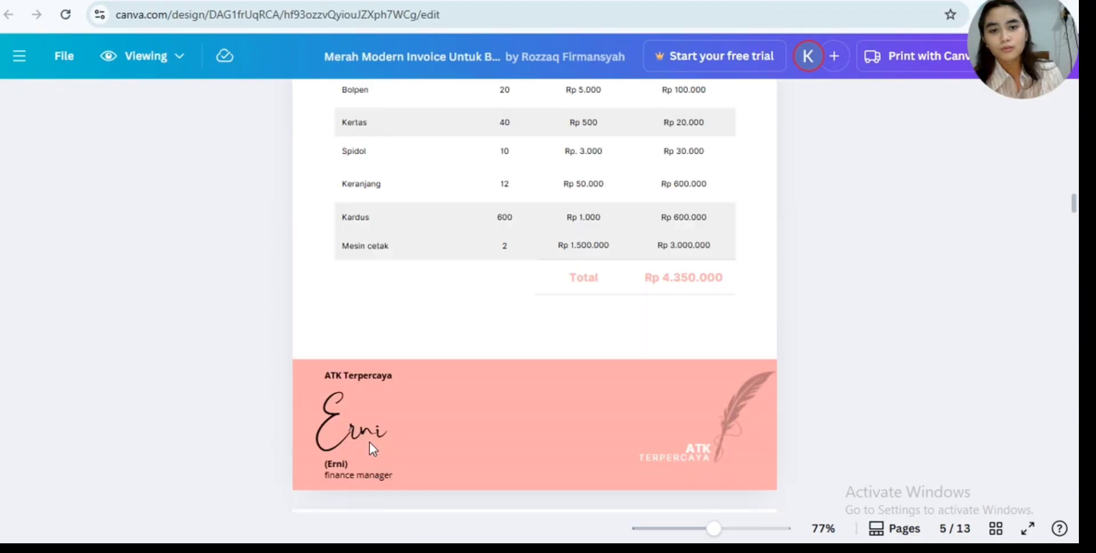
{"action": "scroll", "coordinate": [691, 238], "scroll_direction": "down", "scroll_amount": 5}
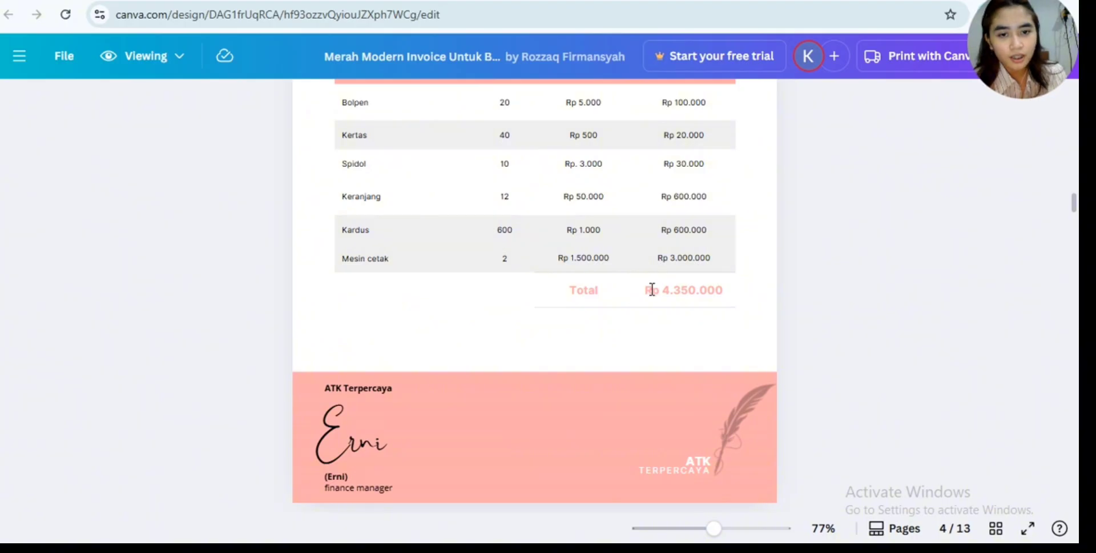
{"action": "left_click_drag", "start_coordinate": [646, 290], "coordinate": [737, 306]}
- Check the purpose and amount of payment receipt 002 against invoice 001 and receipt 001
{"action": "scroll", "coordinate": [643, 334], "scroll_direction": "down", "scroll_amount": 8}
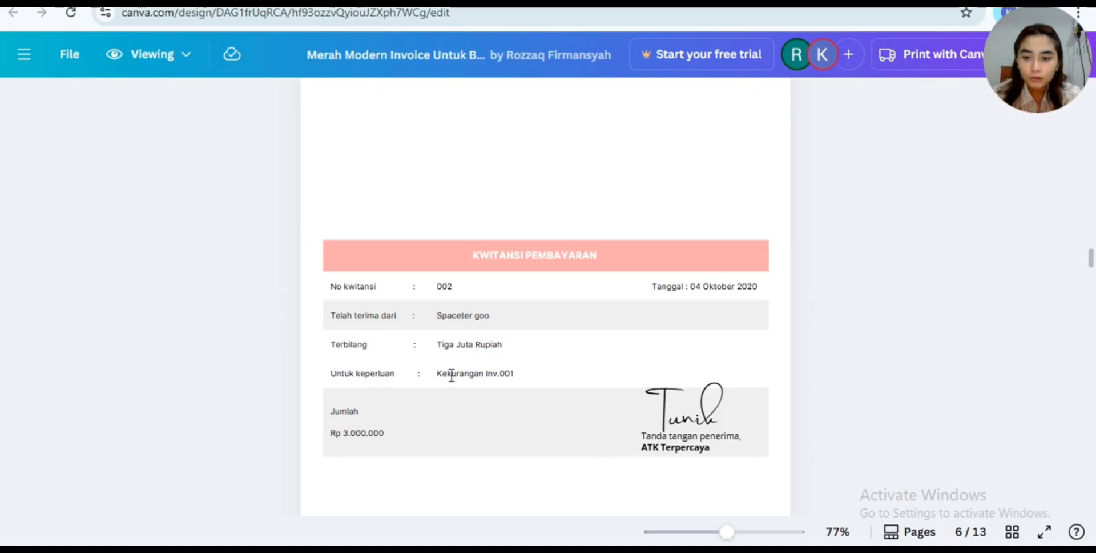
{"action": "left_click_drag", "start_coordinate": [438, 372], "coordinate": [521, 411]}
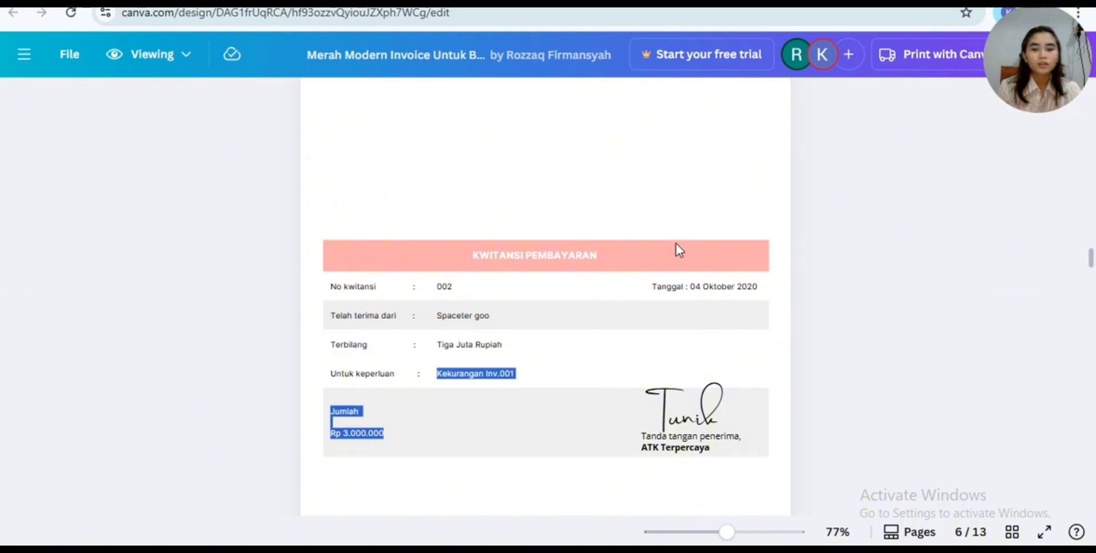
{"action": "scroll", "coordinate": [676, 250], "scroll_direction": "up", "scroll_amount": 5}
{"action": "scroll", "coordinate": [676, 245], "scroll_direction": "up", "scroll_amount": 15}
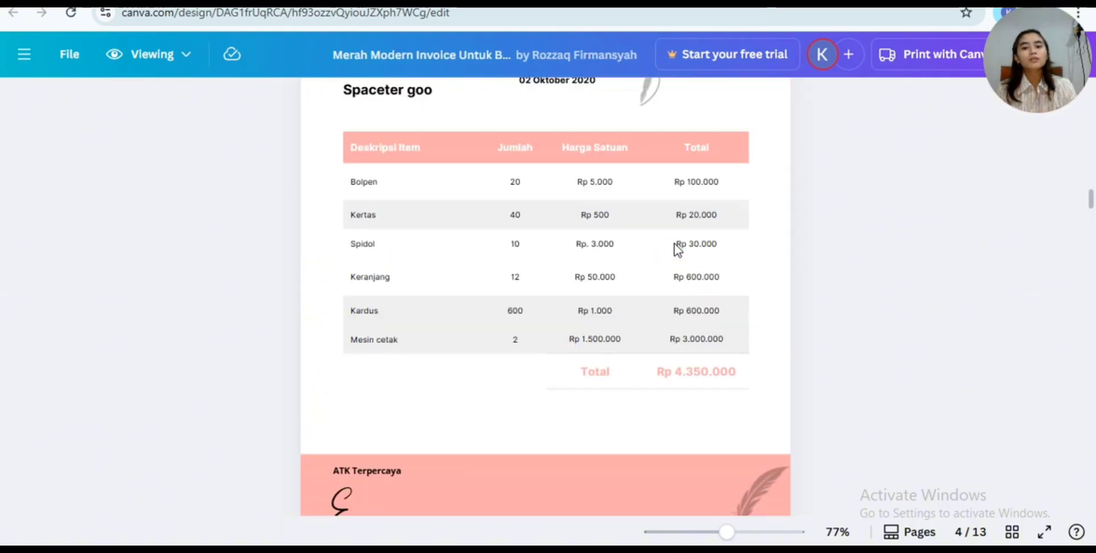
{"action": "scroll", "coordinate": [674, 243], "scroll_direction": "down", "scroll_amount": 10}
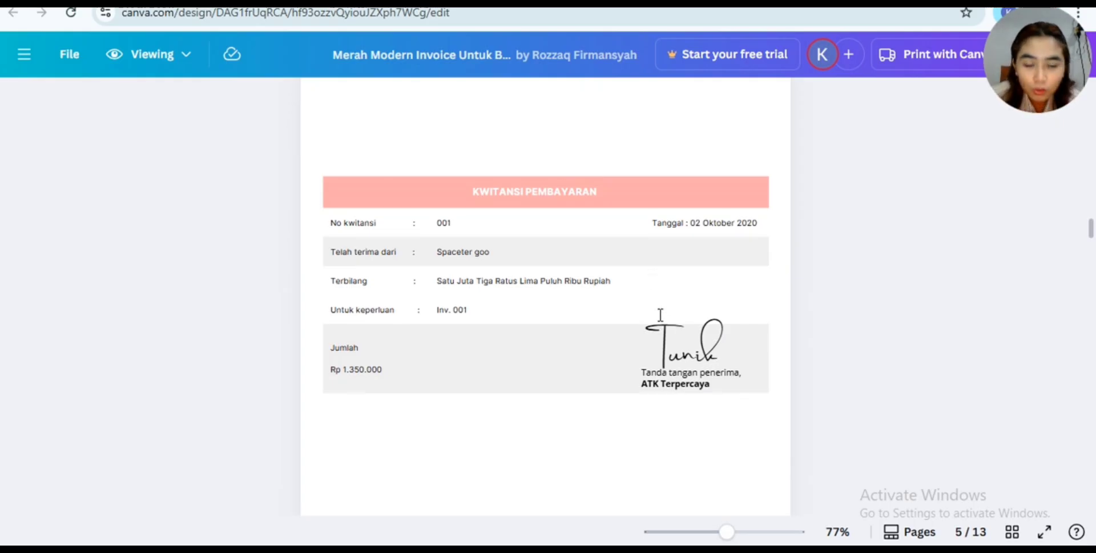
- Cross-check the date and item list of the delivery note on page 3 against invoice 001 on page 4
{"action": "scroll", "coordinate": [660, 313], "scroll_direction": "up", "scroll_amount": 10}
{"action": "scroll", "coordinate": [660, 315], "scroll_direction": "up", "scroll_amount": 8}
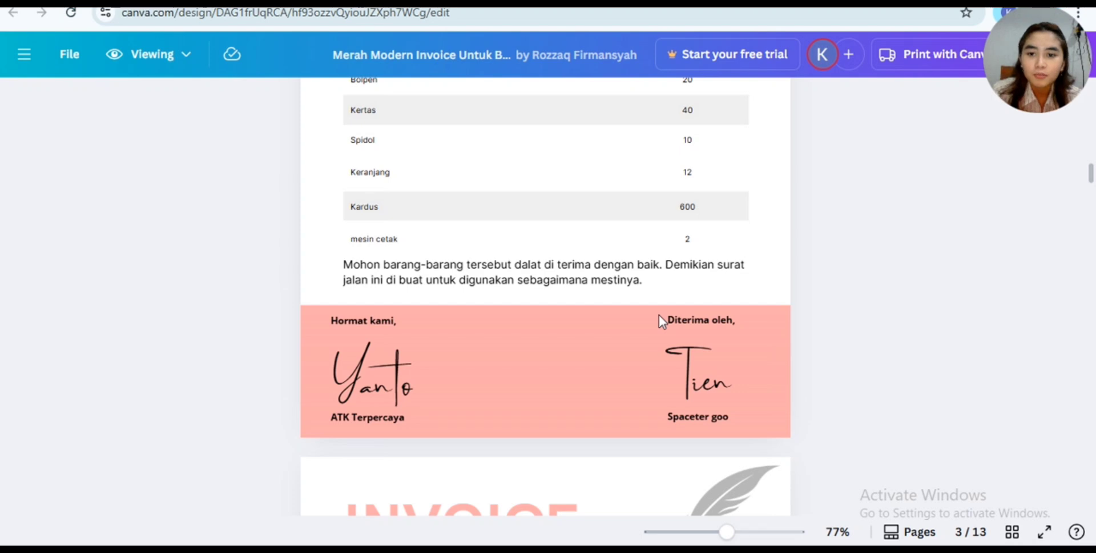
{"action": "scroll", "coordinate": [658, 314], "scroll_direction": "up", "scroll_amount": 5}
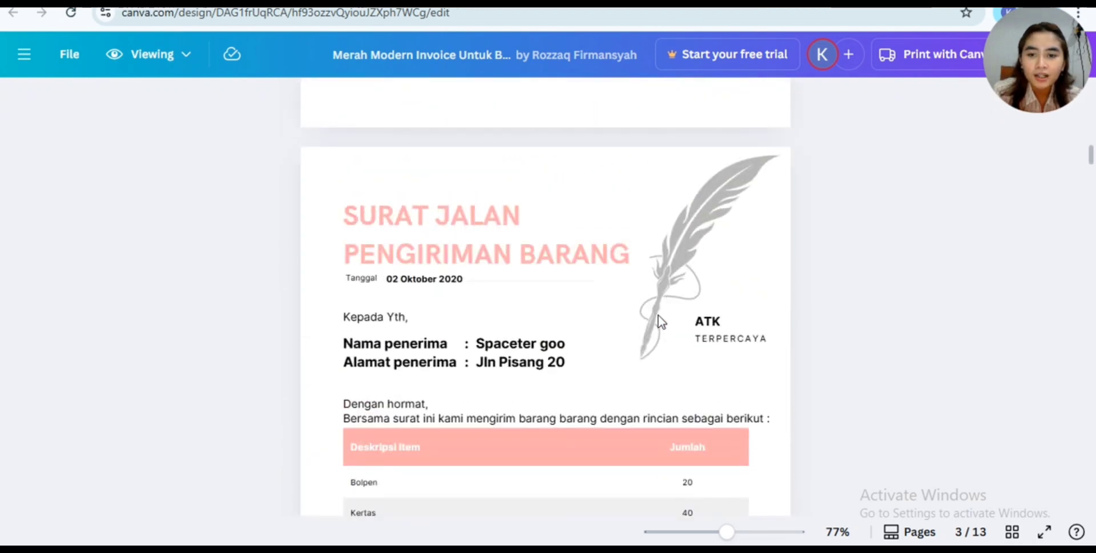
{"action": "scroll", "coordinate": [659, 315], "scroll_direction": "down", "scroll_amount": 8}
{"action": "scroll", "coordinate": [659, 315], "scroll_direction": "down", "scroll_amount": 1}
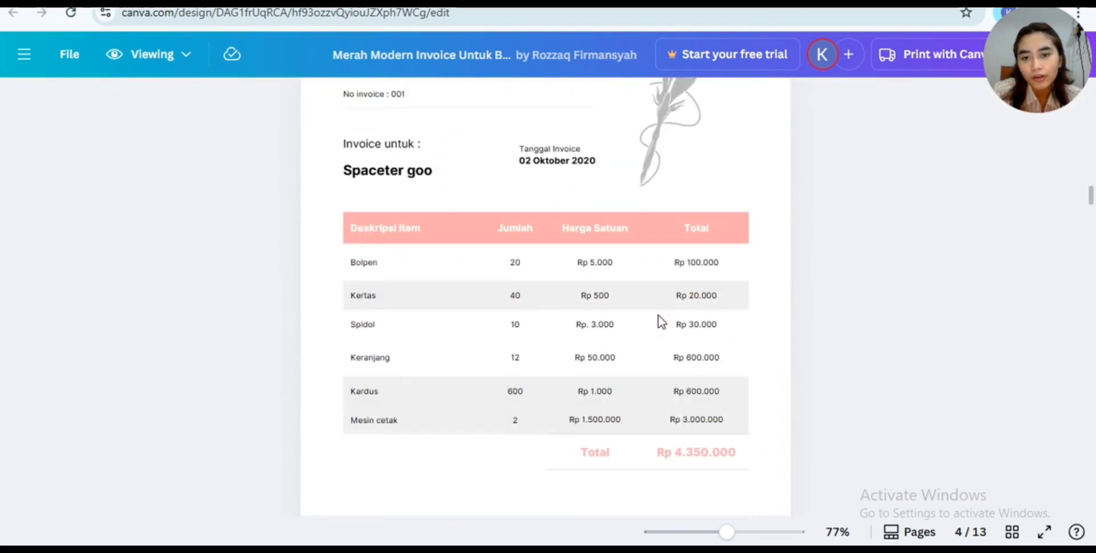
{"action": "scroll", "coordinate": [659, 315], "scroll_direction": "up", "scroll_amount": 8}
{"action": "scroll", "coordinate": [661, 321], "scroll_direction": "up", "scroll_amount": 2}
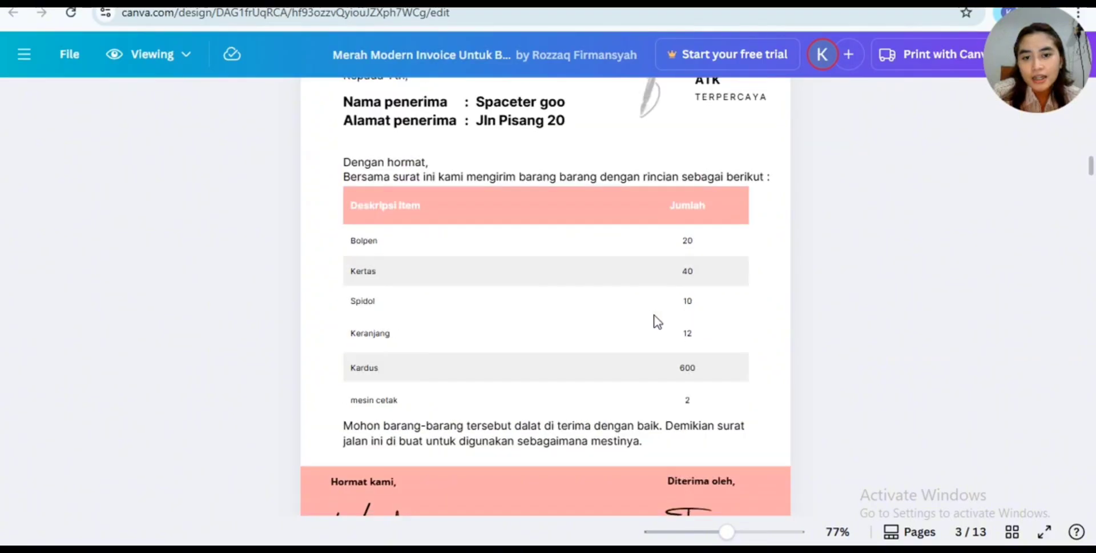
{"action": "scroll", "coordinate": [658, 323], "scroll_direction": "down", "scroll_amount": 6}
{"action": "scroll", "coordinate": [657, 323], "scroll_direction": "up", "scroll_amount": 1}
{"action": "scroll", "coordinate": [658, 323], "scroll_direction": "down", "scroll_amount": 3}
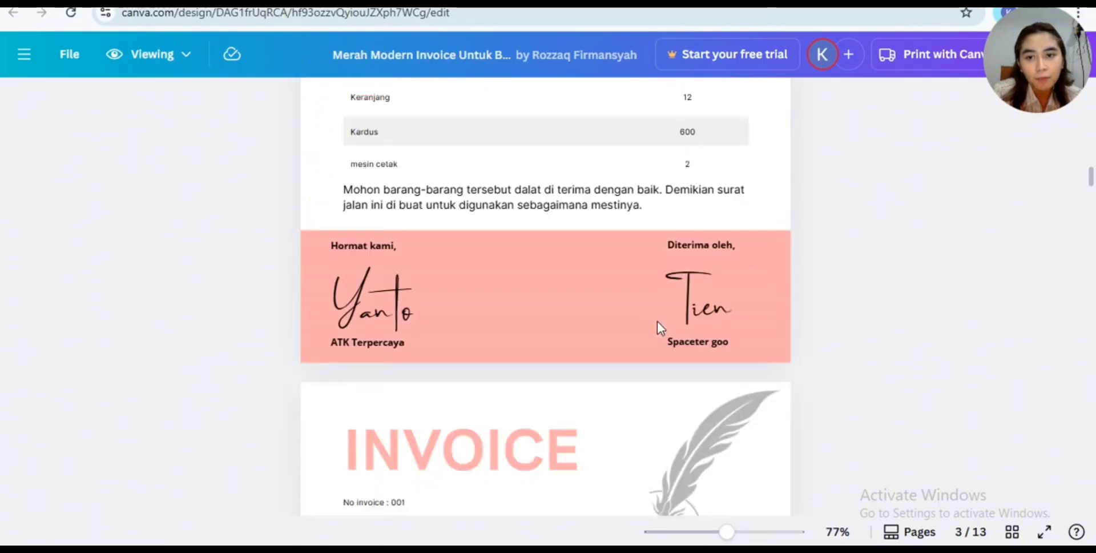
{"action": "scroll", "coordinate": [656, 321], "scroll_direction": "down", "scroll_amount": 4}
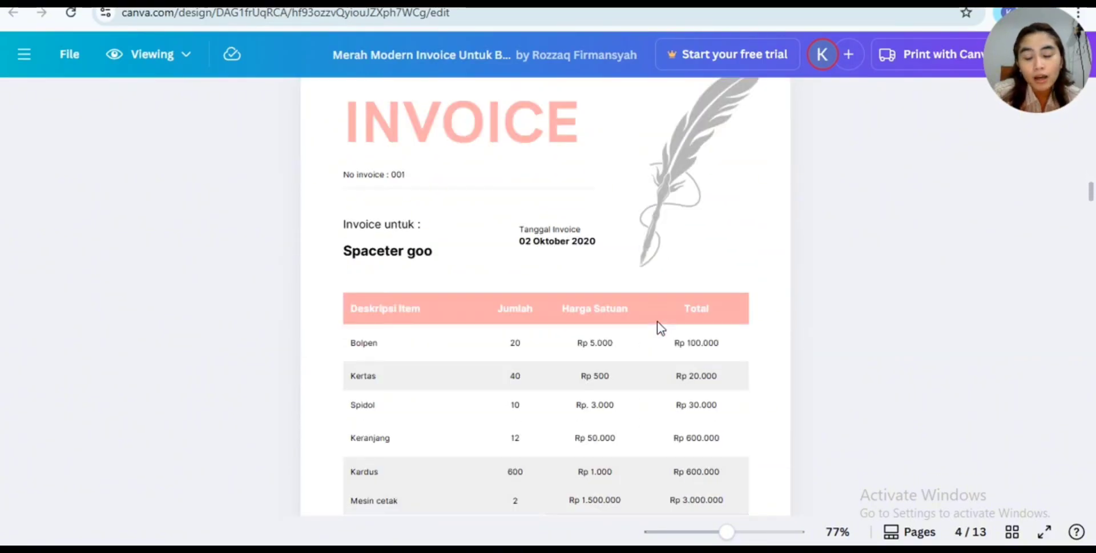
{"action": "scroll", "coordinate": [656, 321], "scroll_direction": "down", "scroll_amount": 5}
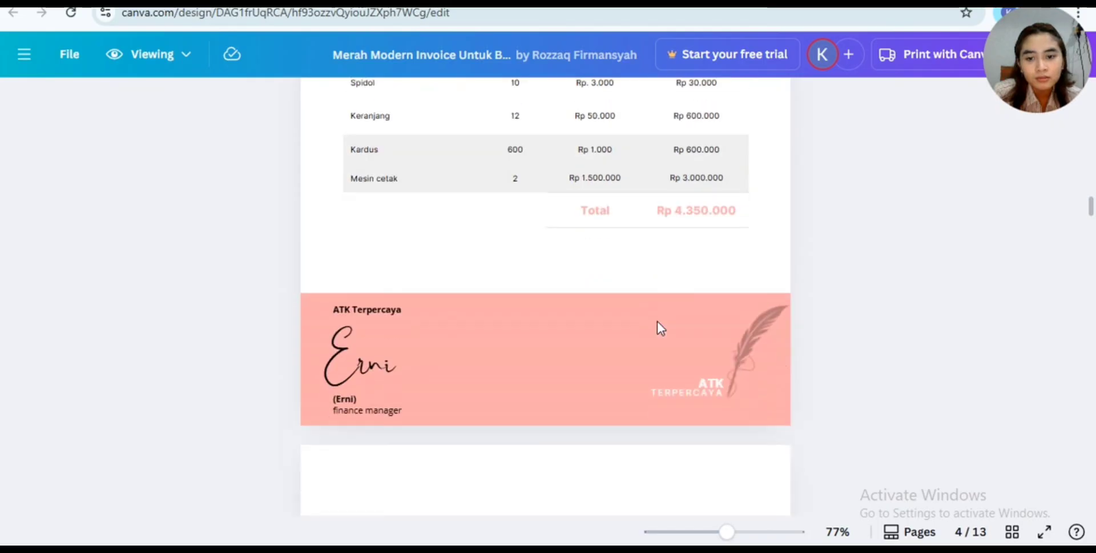
- Examine the date, purpose and amount on the KWITANSI PEMBAYARAN on page 5
{"action": "scroll", "coordinate": [656, 323], "scroll_direction": "down", "scroll_amount": 7}
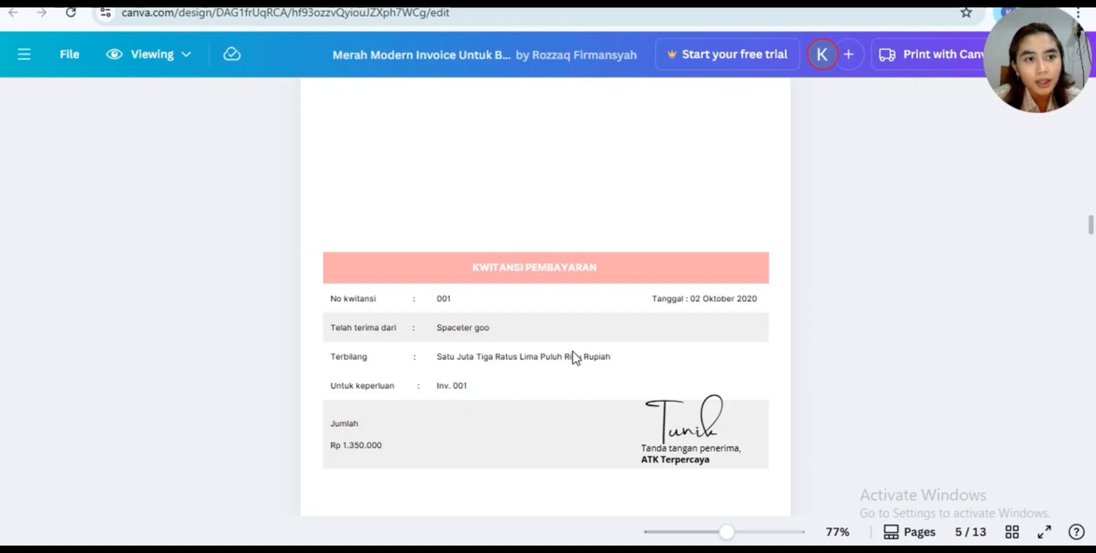
{"action": "scroll", "coordinate": [574, 357], "scroll_direction": "down", "scroll_amount": 15}
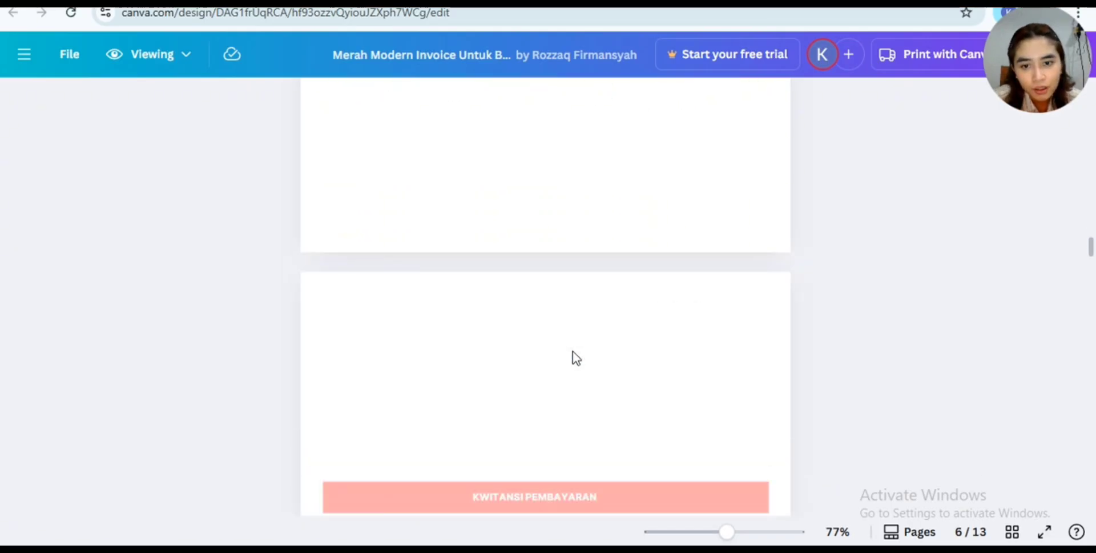
{"action": "scroll", "coordinate": [576, 358], "scroll_direction": "up", "scroll_amount": 2}
{"action": "scroll", "coordinate": [576, 358], "scroll_direction": "down", "scroll_amount": 3}
{"action": "scroll", "coordinate": [576, 357], "scroll_direction": "up", "scroll_amount": 3}
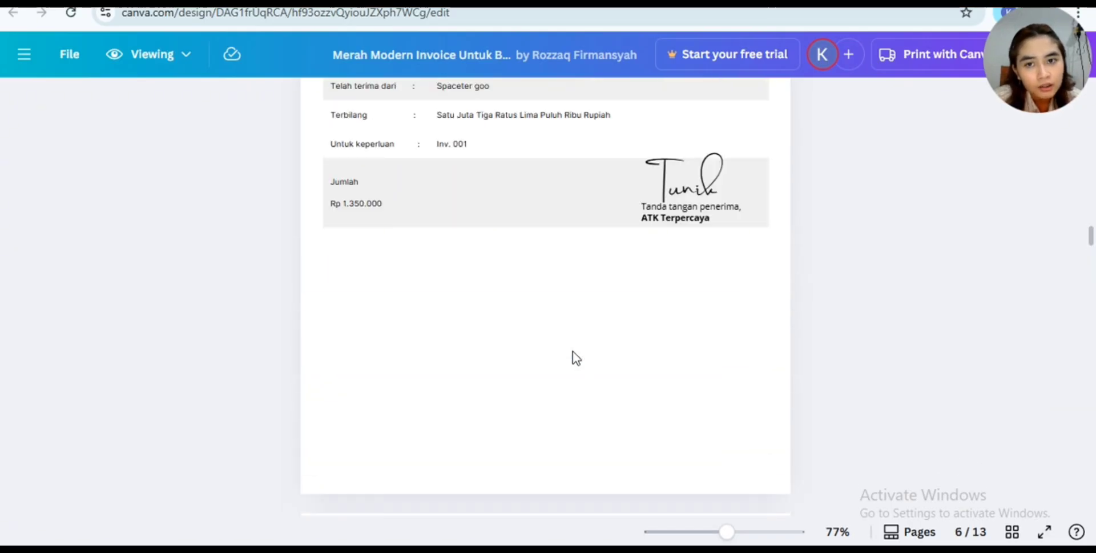
{"action": "scroll", "coordinate": [576, 358], "scroll_direction": "down", "scroll_amount": 10}
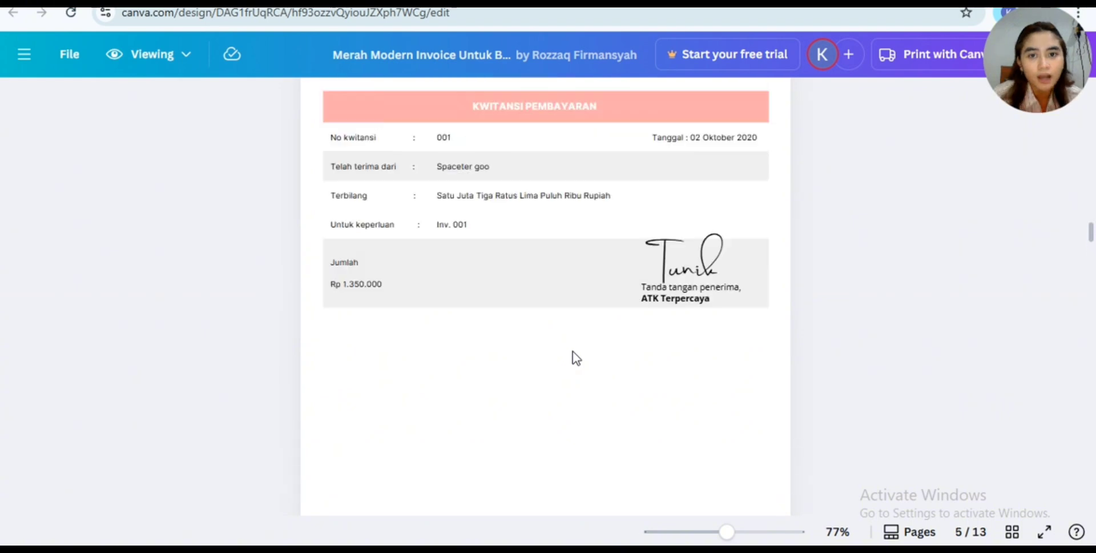
- Go between invoice 001 and the page 5 receipt to work out the paid and outstanding parts of the purchase
{"action": "scroll", "coordinate": [576, 358], "scroll_direction": "up", "scroll_amount": 3}
{"action": "scroll", "coordinate": [573, 353], "scroll_direction": "up", "scroll_amount": 10}
{"action": "scroll", "coordinate": [574, 353], "scroll_direction": "down", "scroll_amount": 3}
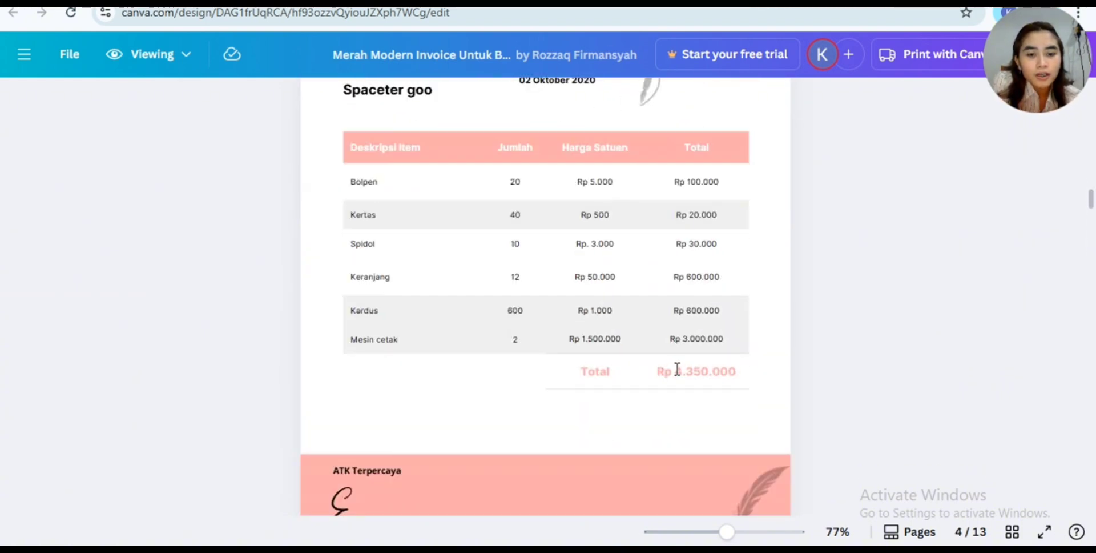
{"action": "scroll", "coordinate": [670, 371], "scroll_direction": "down", "scroll_amount": 8}
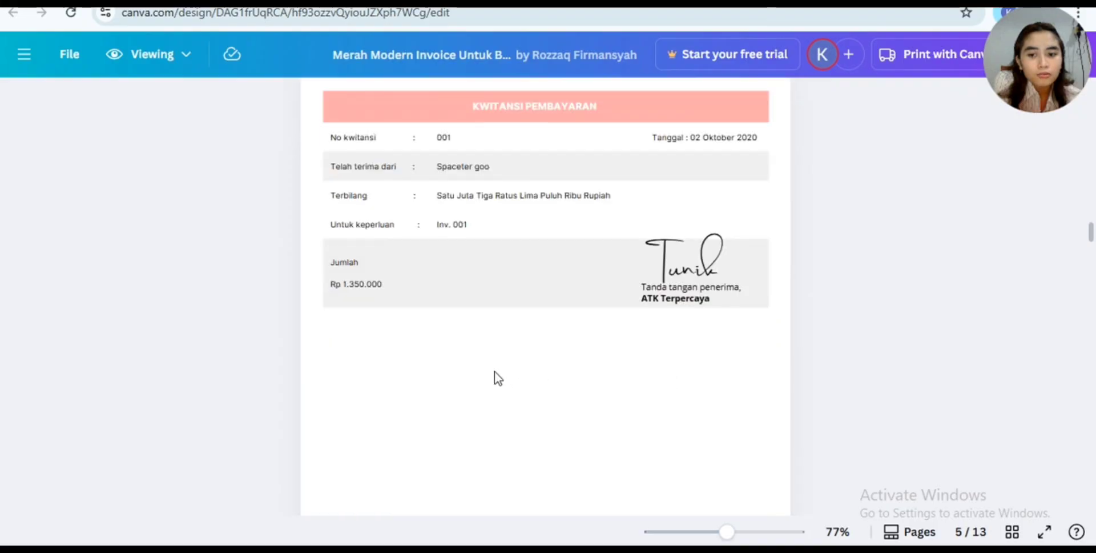
{"action": "scroll", "coordinate": [810, 413], "scroll_direction": "up", "scroll_amount": 8}
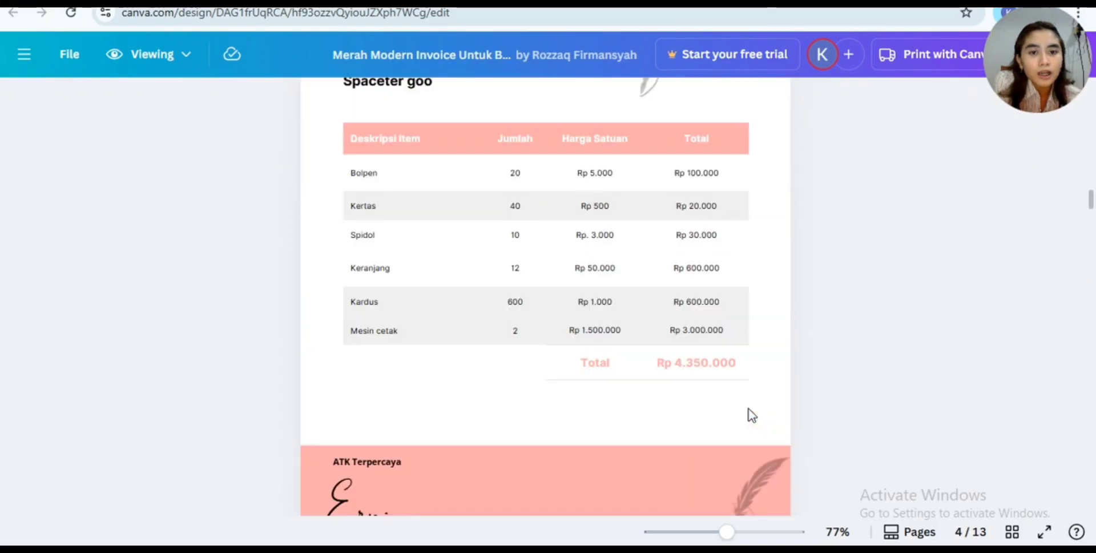
{"action": "scroll", "coordinate": [745, 419], "scroll_direction": "down", "scroll_amount": 2}
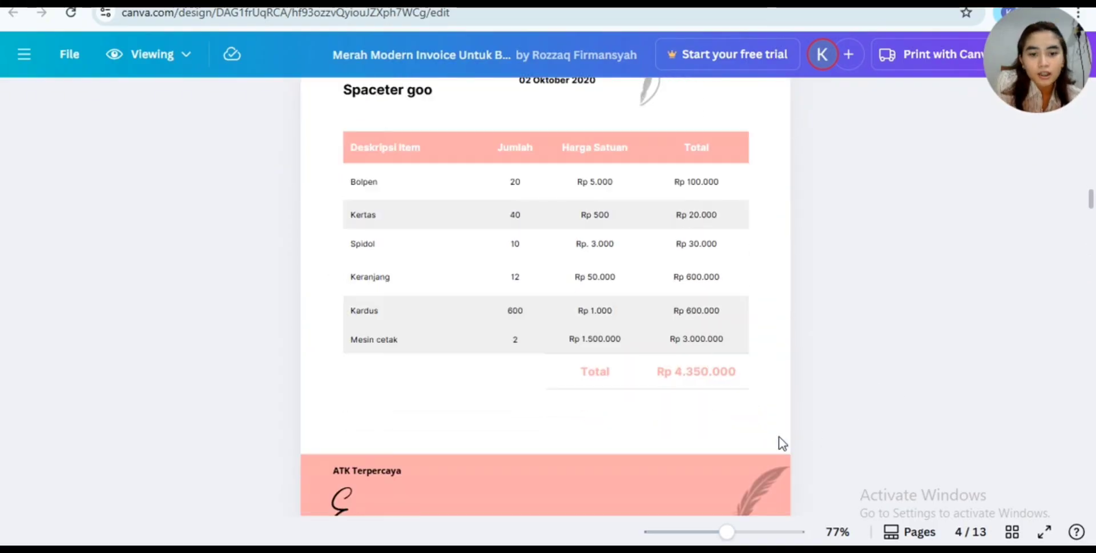
{"action": "scroll", "coordinate": [781, 443], "scroll_direction": "down", "scroll_amount": 5}
{"action": "scroll", "coordinate": [780, 444], "scroll_direction": "down", "scroll_amount": 8}
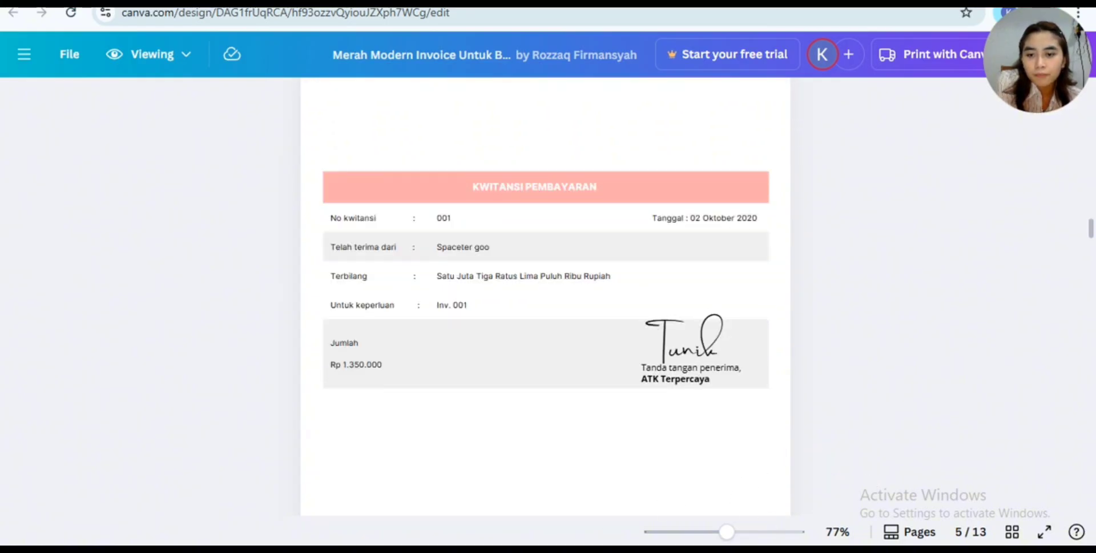
- Switch to Sheet2 in Excel and fill the TANGGAL date series from CL4 down to CL7, reaching 04/10/2020
{"action": "left_click", "coordinate": [564, 548]}
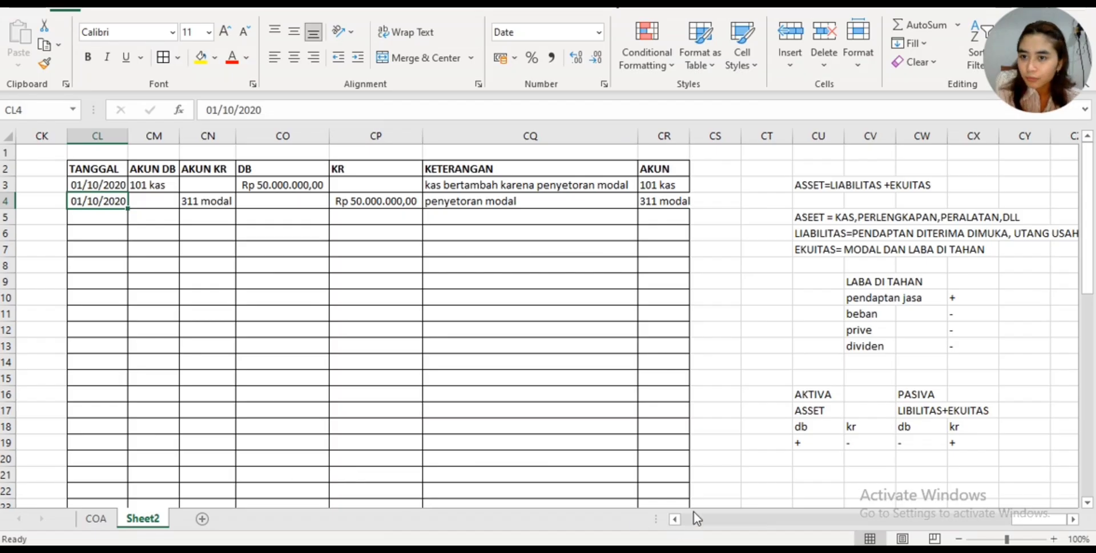
{"action": "left_click", "coordinate": [113, 224]}
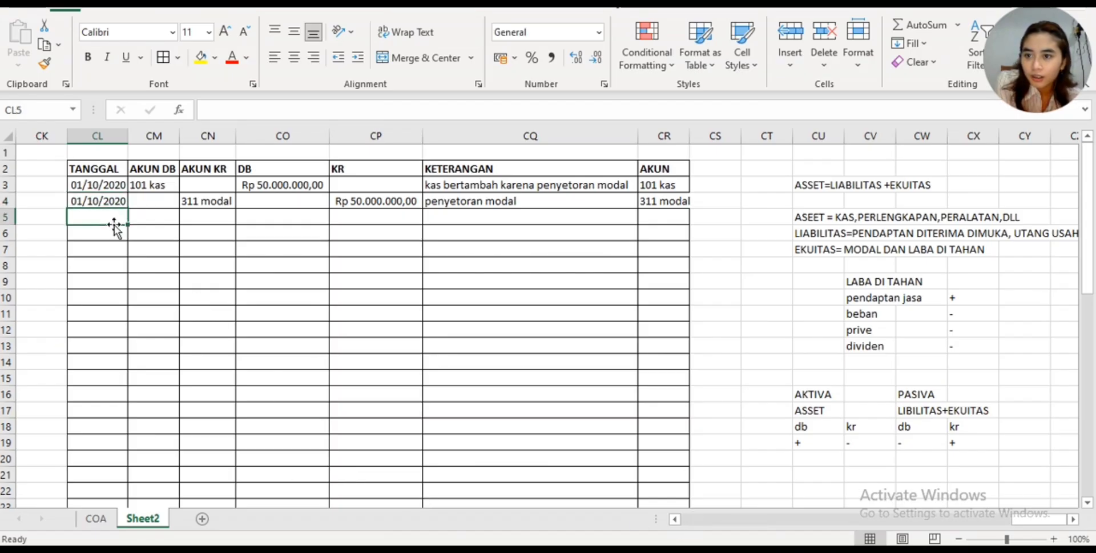
{"action": "left_click", "coordinate": [117, 182]}
{"action": "left_click", "coordinate": [121, 202]}
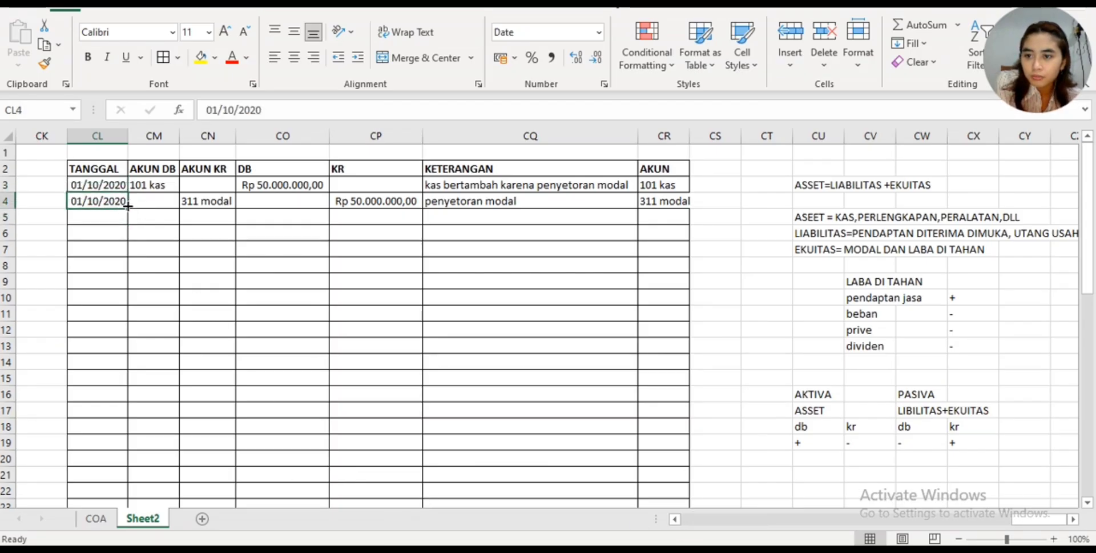
{"action": "left_click", "coordinate": [129, 210]}
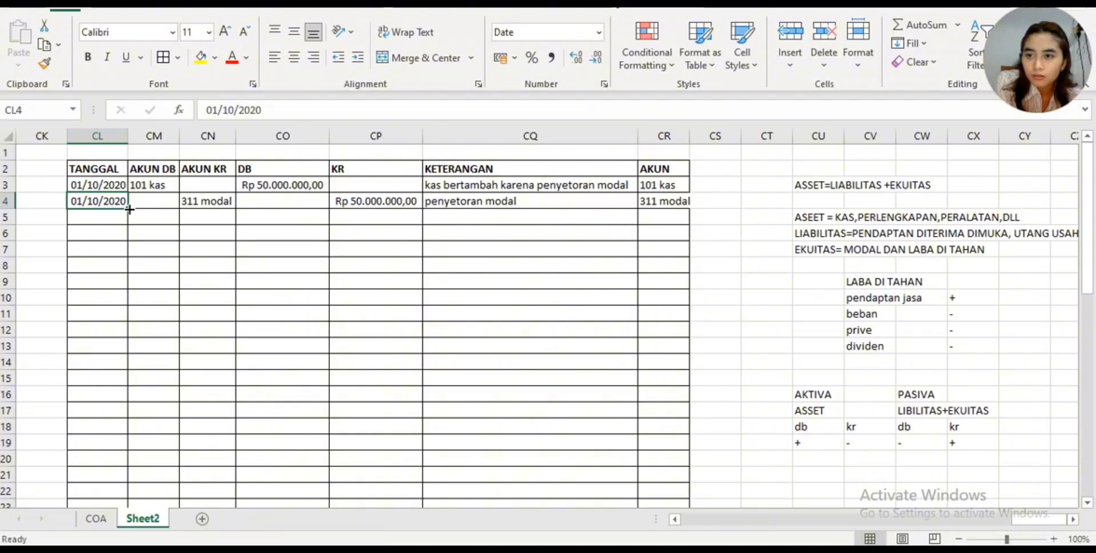
{"action": "left_click_drag", "start_coordinate": [129, 210], "coordinate": [107, 254]}
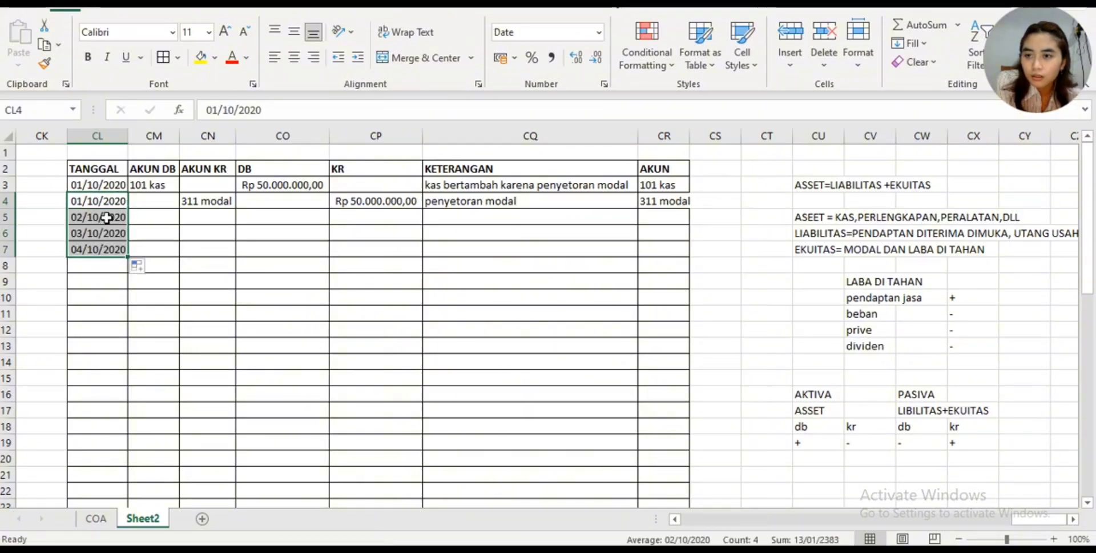
- Change the TANGGAL date in CL6 to 02/10/2020
{"action": "left_click", "coordinate": [98, 233]}
{"action": "left_click", "coordinate": [222, 110]}
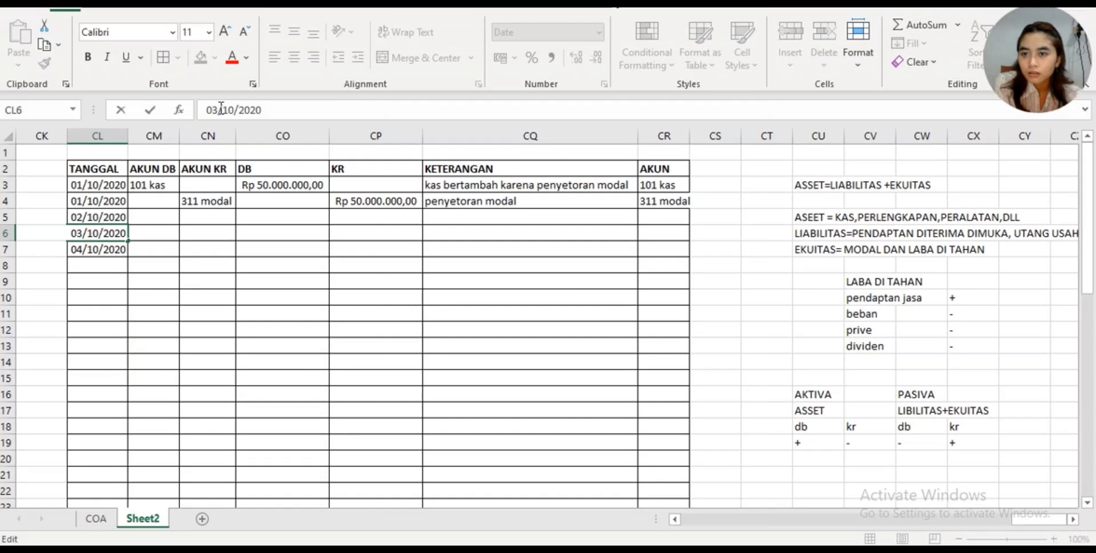
{"action": "key", "text": "BackSpace"}
{"action": "type", "text": "2"}
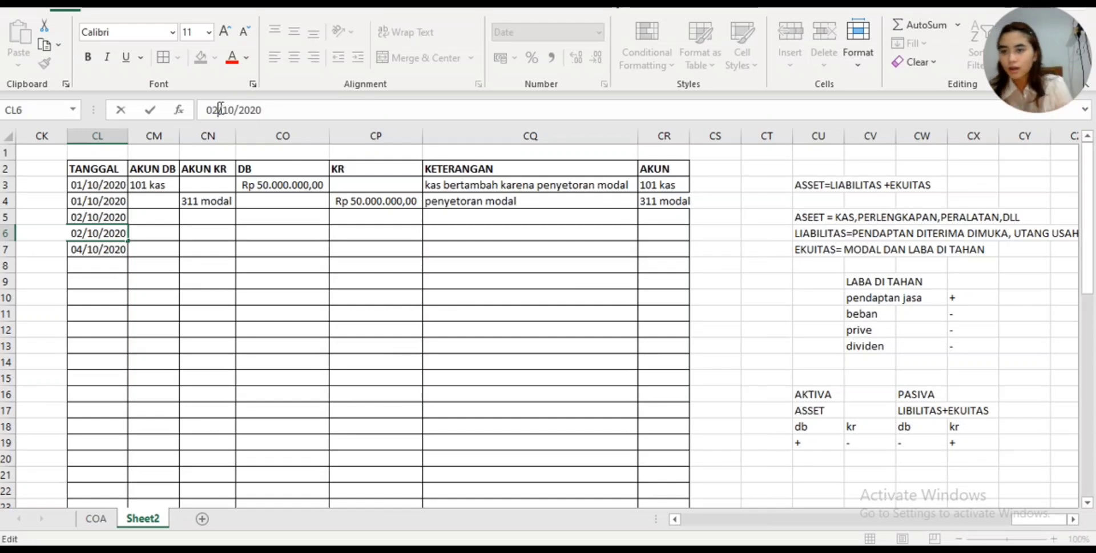
- Choose 126 perlengkapan in CM5 and 157 peralatan in CM6 as the AKUN DB accounts for the 02/10/2020 purchase
{"action": "left_click", "coordinate": [163, 215]}
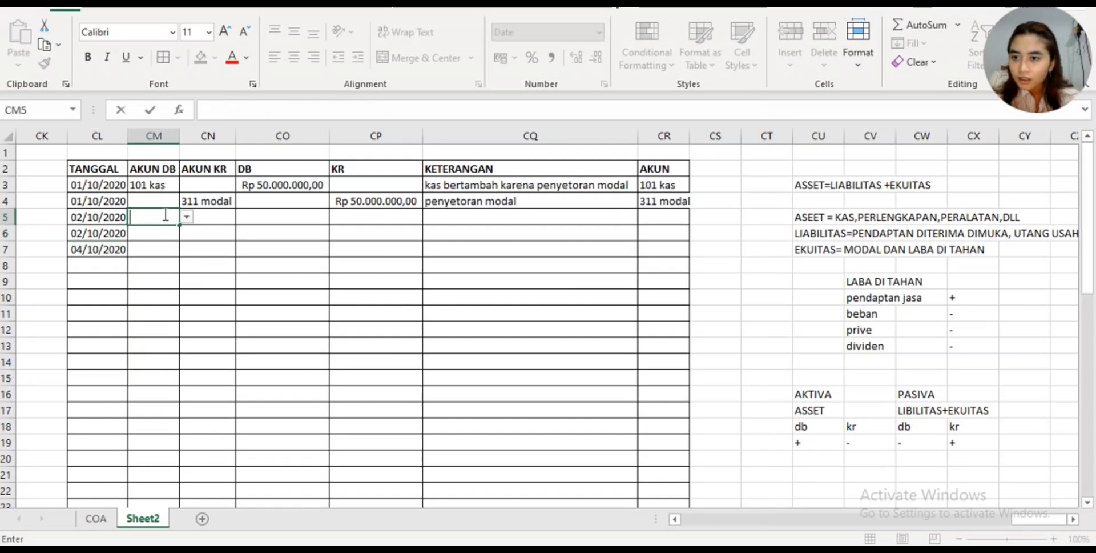
{"action": "left_click", "coordinate": [186, 217]}
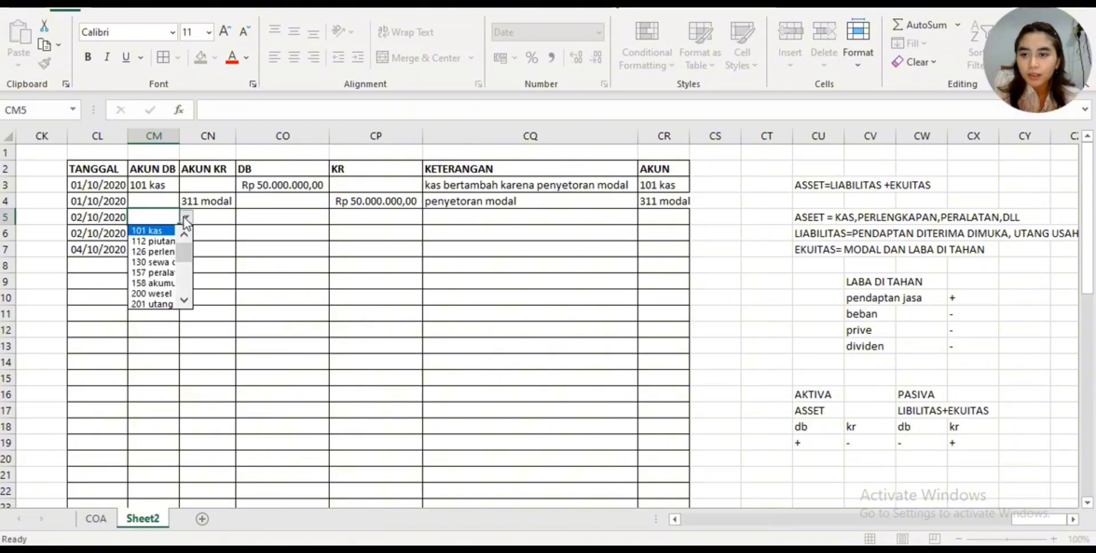
{"action": "left_click", "coordinate": [144, 249]}
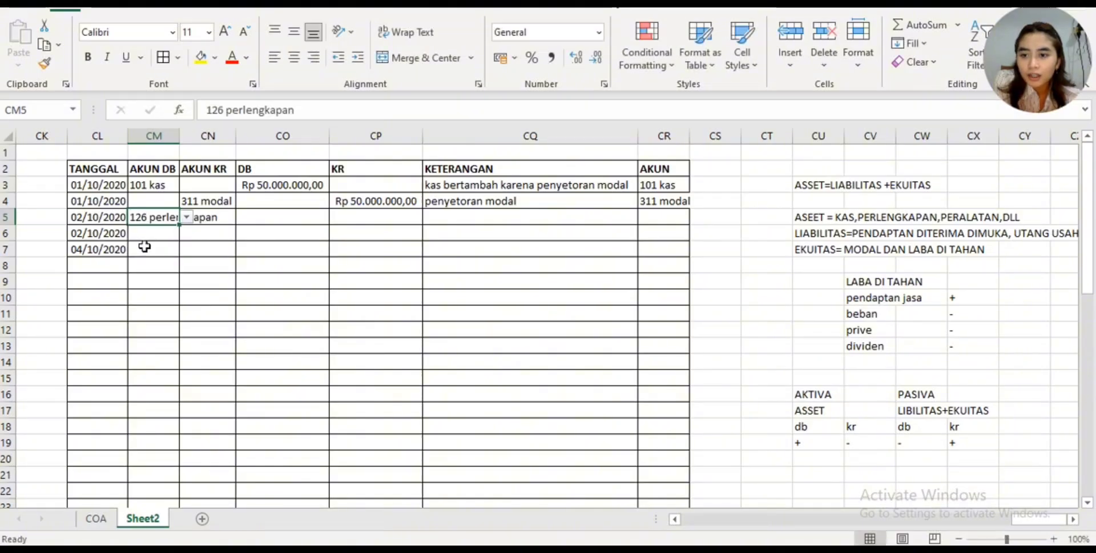
{"action": "left_click", "coordinate": [176, 233]}
{"action": "left_click", "coordinate": [186, 233]}
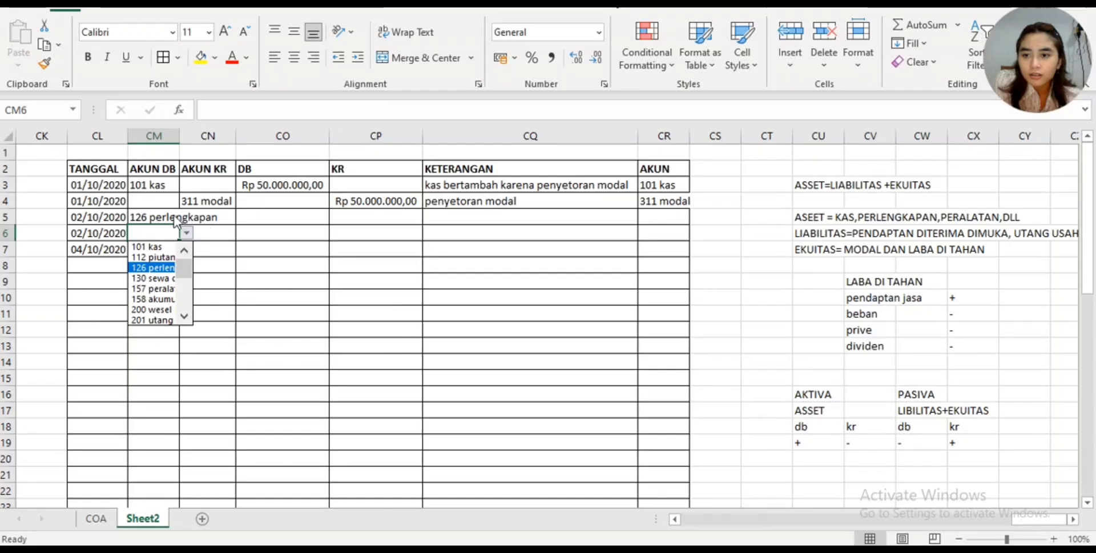
{"action": "left_click", "coordinate": [171, 289]}
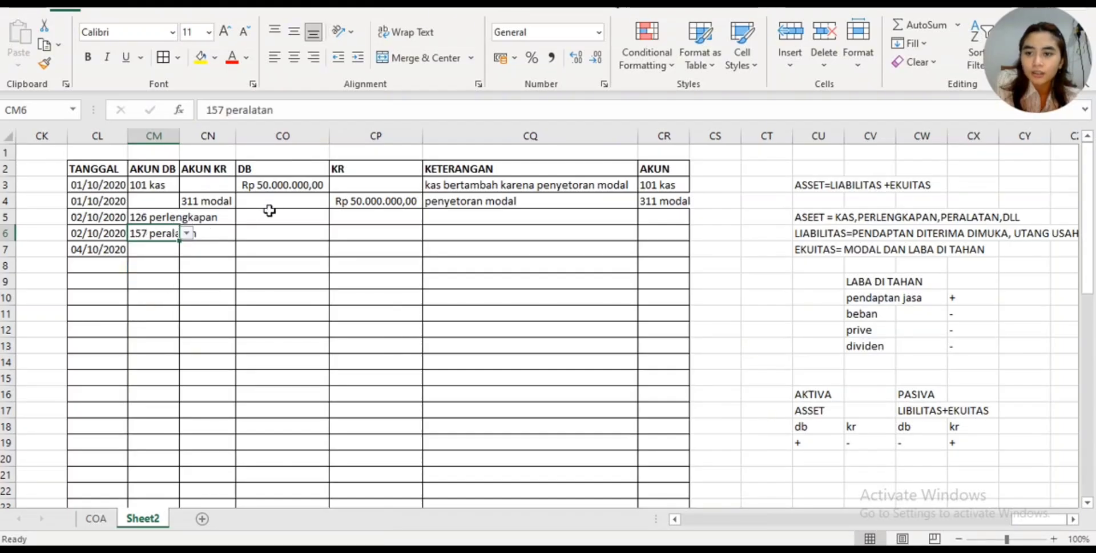
{"action": "left_click", "coordinate": [242, 247]}
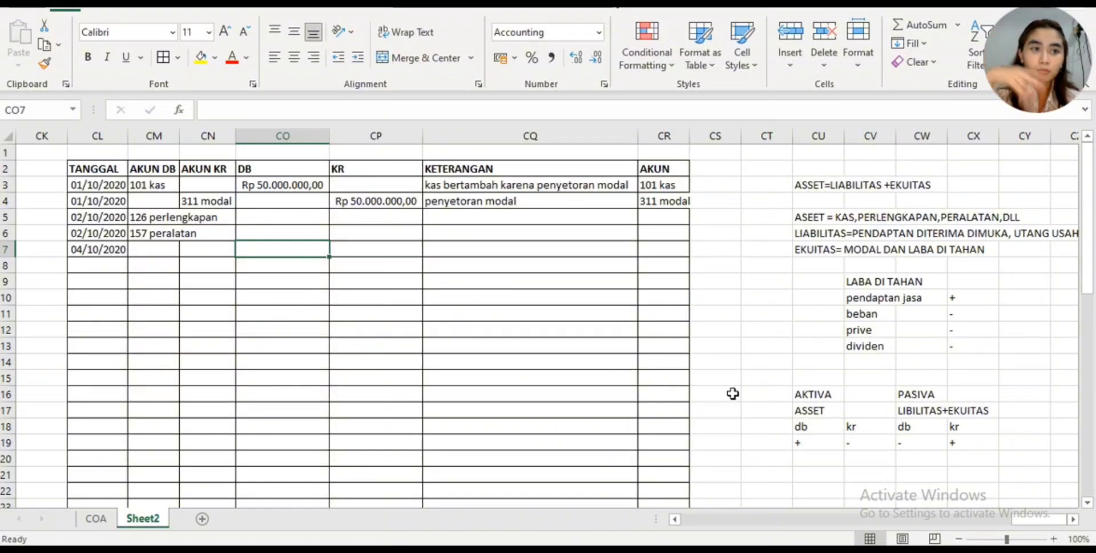
{"action": "double_click", "coordinate": [822, 443]}
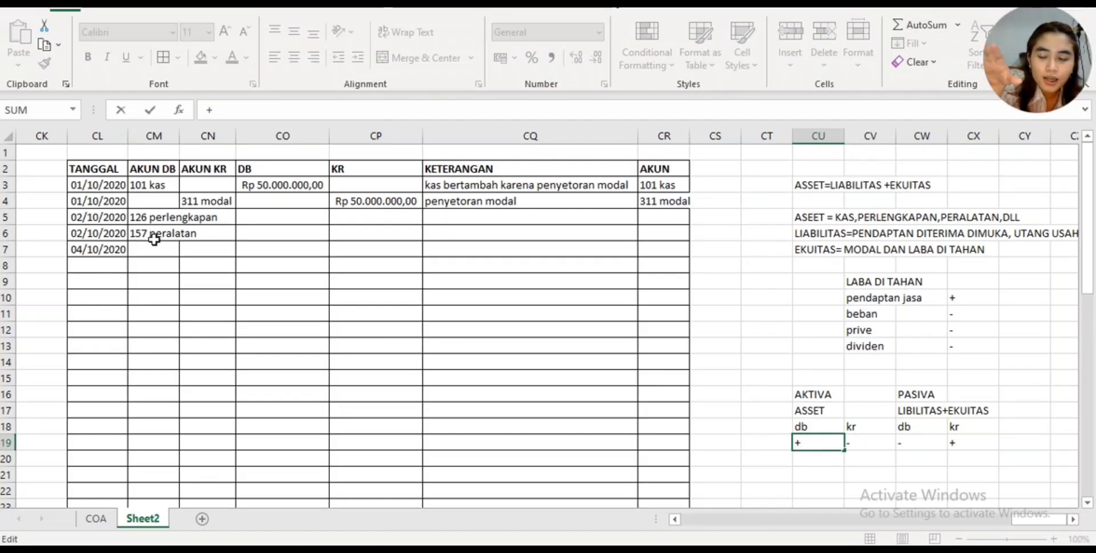
{"action": "left_click", "coordinate": [108, 246]}
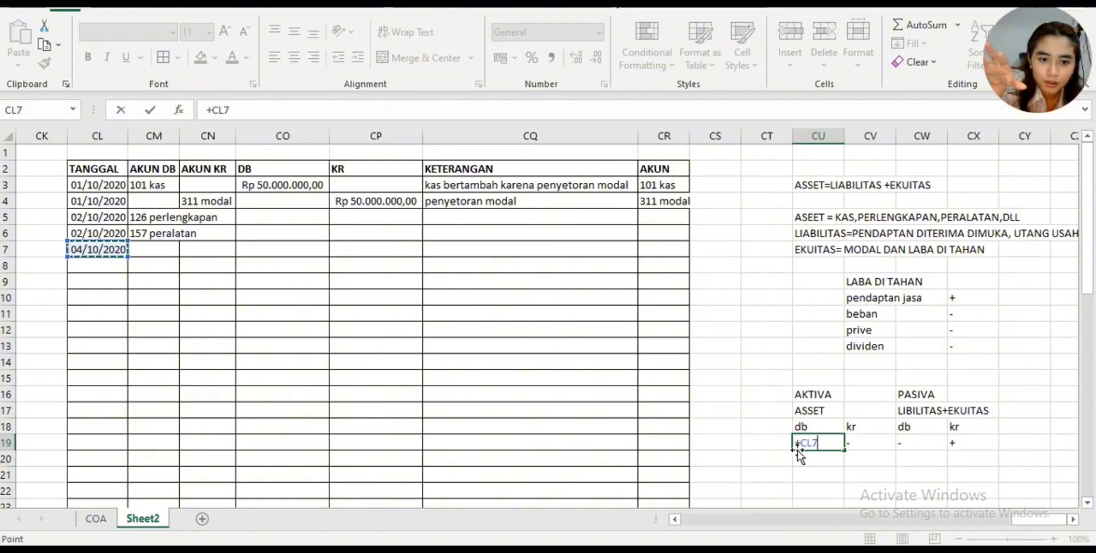
{"action": "key", "text": "BackSpace"}
{"action": "key", "text": "BackSpace"}
{"action": "key", "text": "BackSpace"}
{"action": "left_click", "coordinate": [795, 474]}
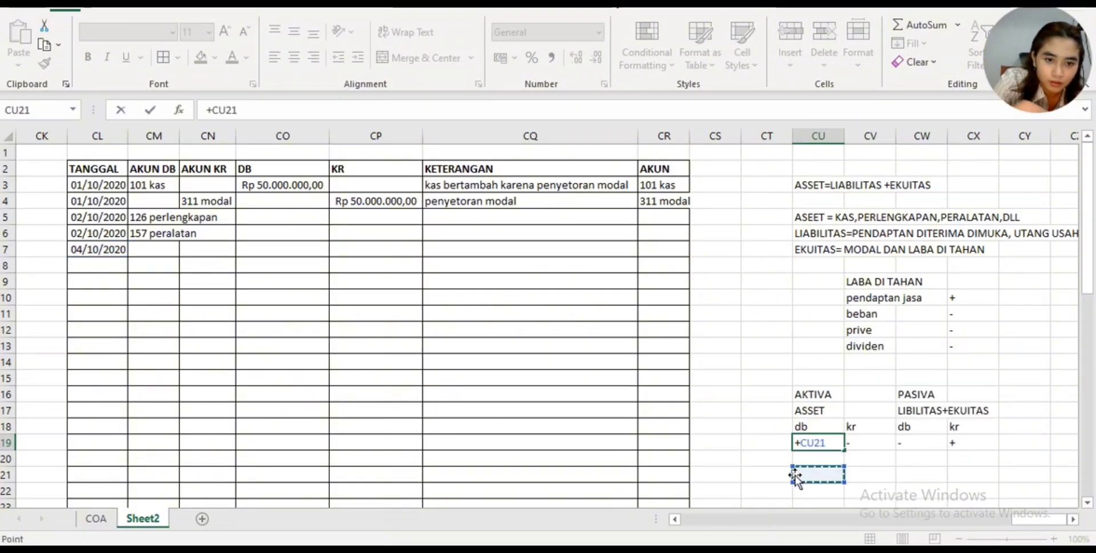
{"action": "key", "text": "BackSpace"}
{"action": "key", "text": "BackSpace"}
{"action": "key", "text": "BackSpace"}
{"action": "key", "text": "BackSpace"}
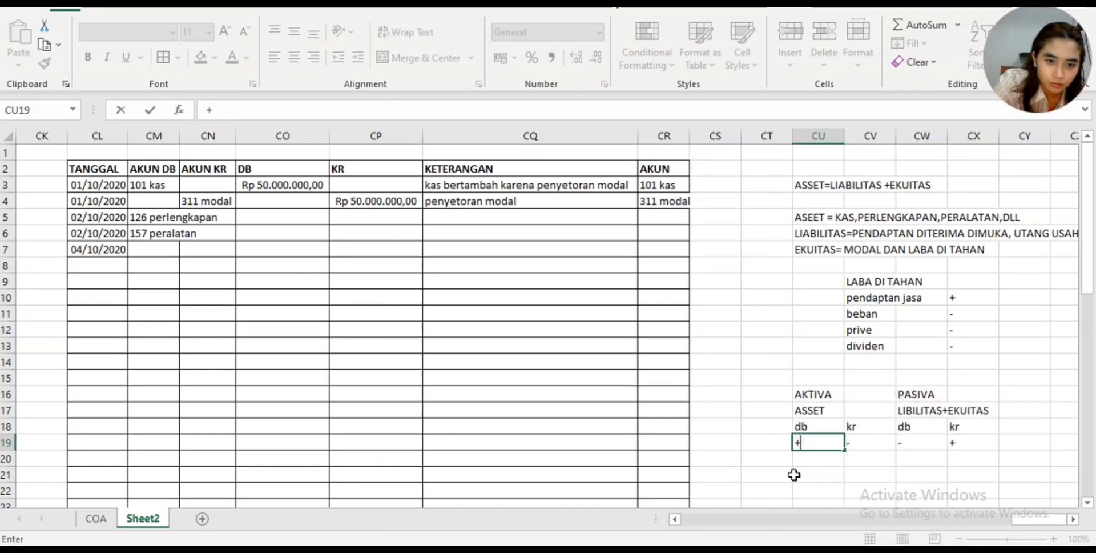
{"action": "key", "text": "Return"}
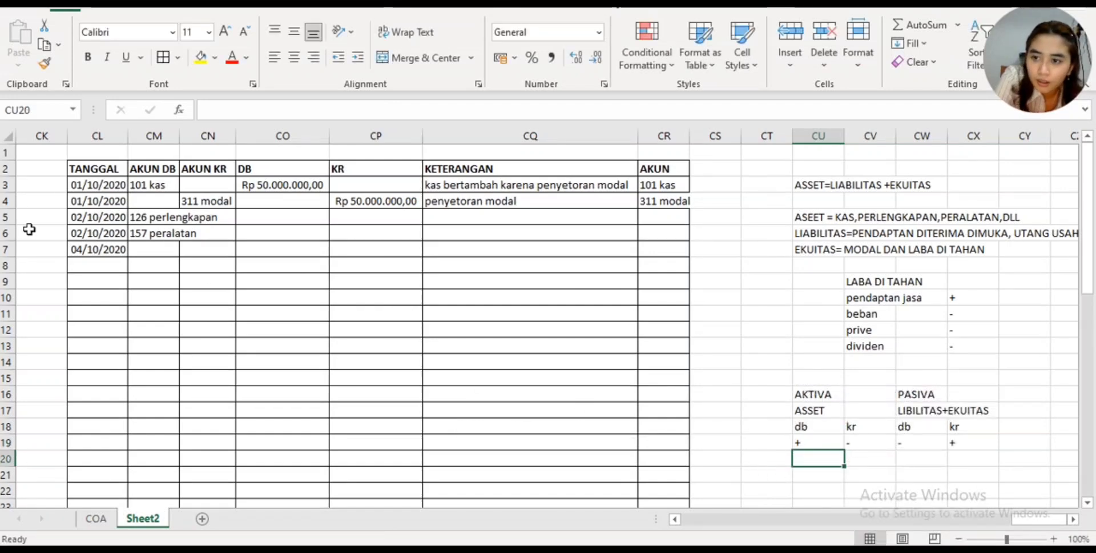
- Change the TANGGAL date in CL7 to 02/10/2020
{"action": "left_click", "coordinate": [82, 249]}
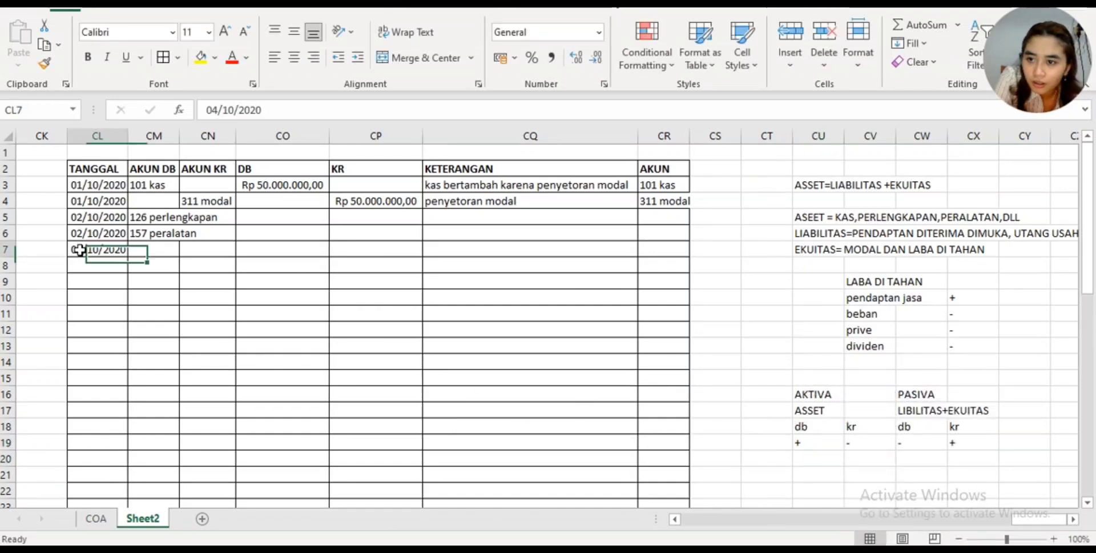
{"action": "left_click", "coordinate": [215, 109]}
{"action": "key", "text": "BackSpace"}
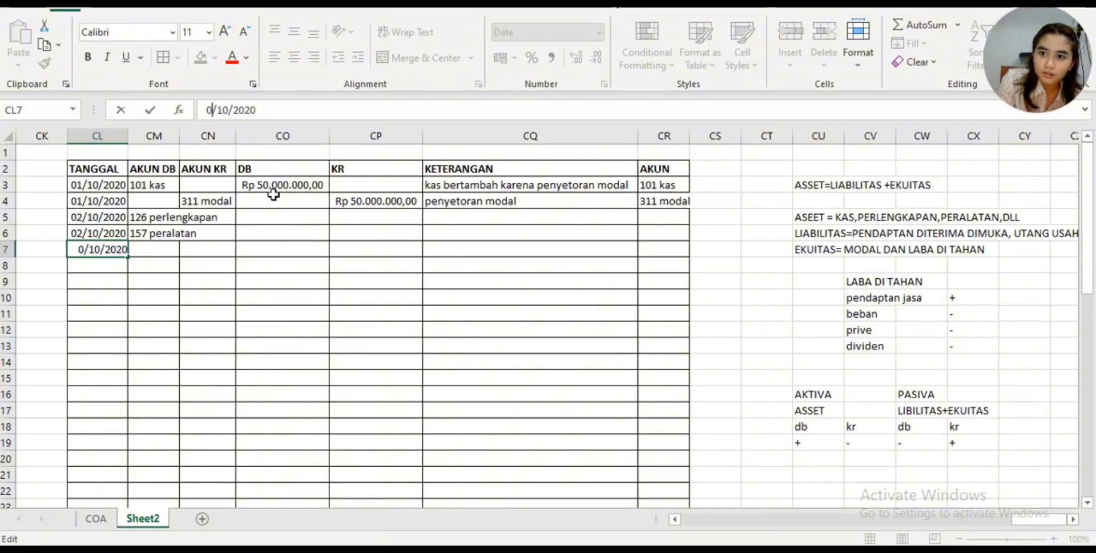
{"action": "type", "text": "2"}
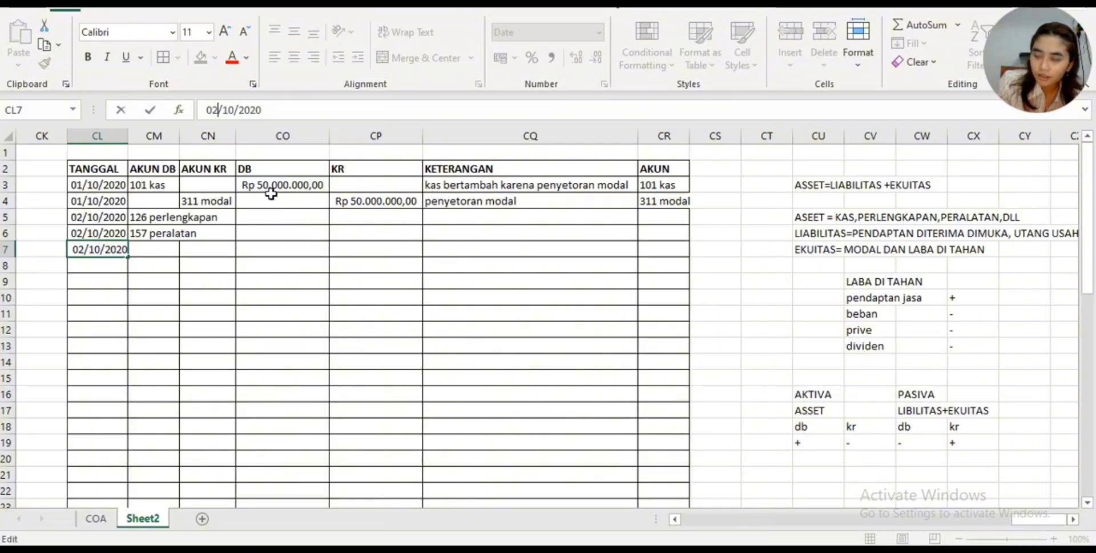
{"action": "left_click", "coordinate": [230, 253]}
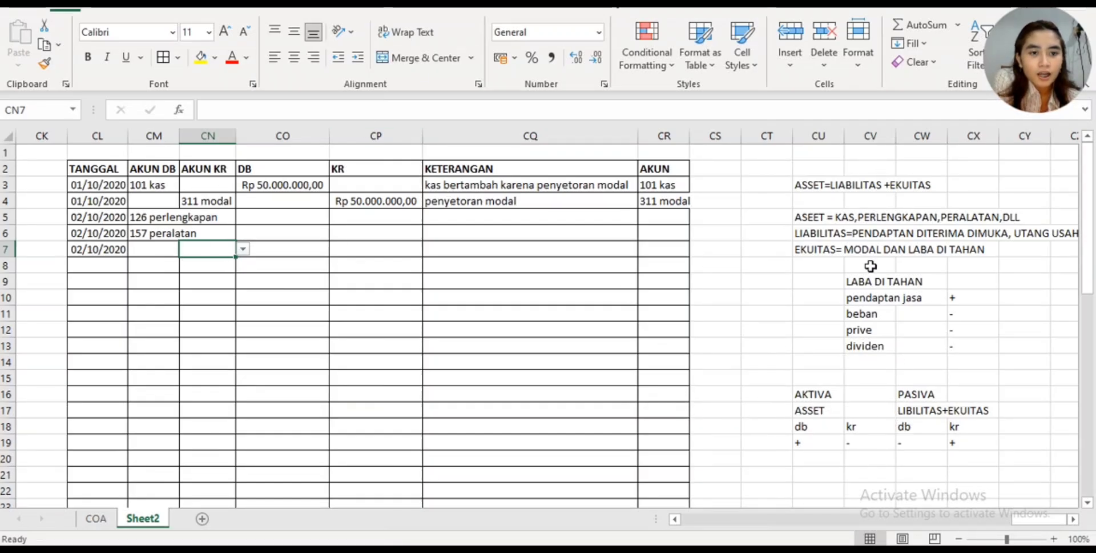
- Choose 101 kas as the AKUN KR account in CN7 and widen columns CM and CR to fit their entries
{"action": "left_click", "coordinate": [825, 395]}
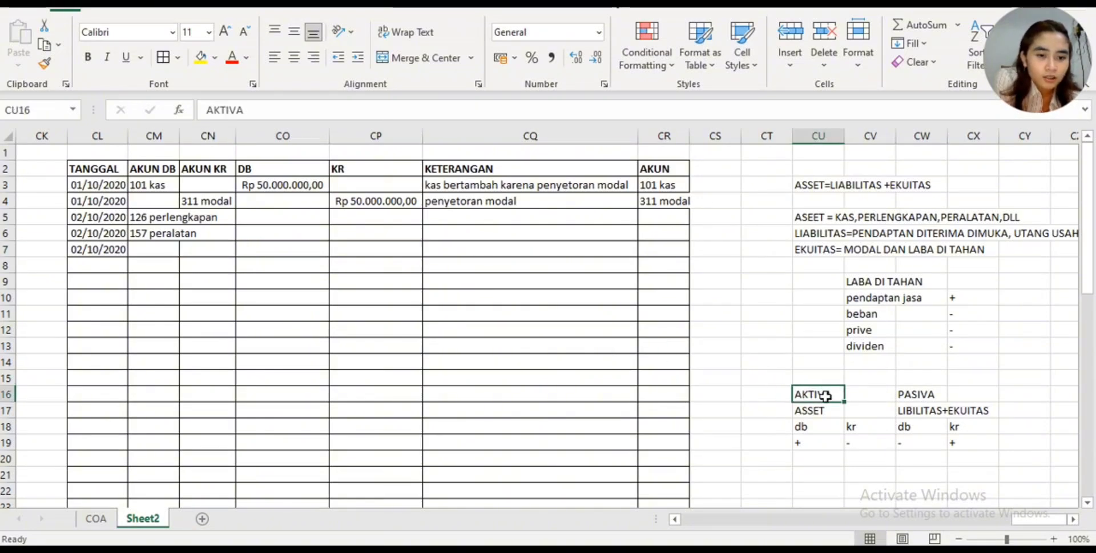
{"action": "left_click", "coordinate": [881, 443]}
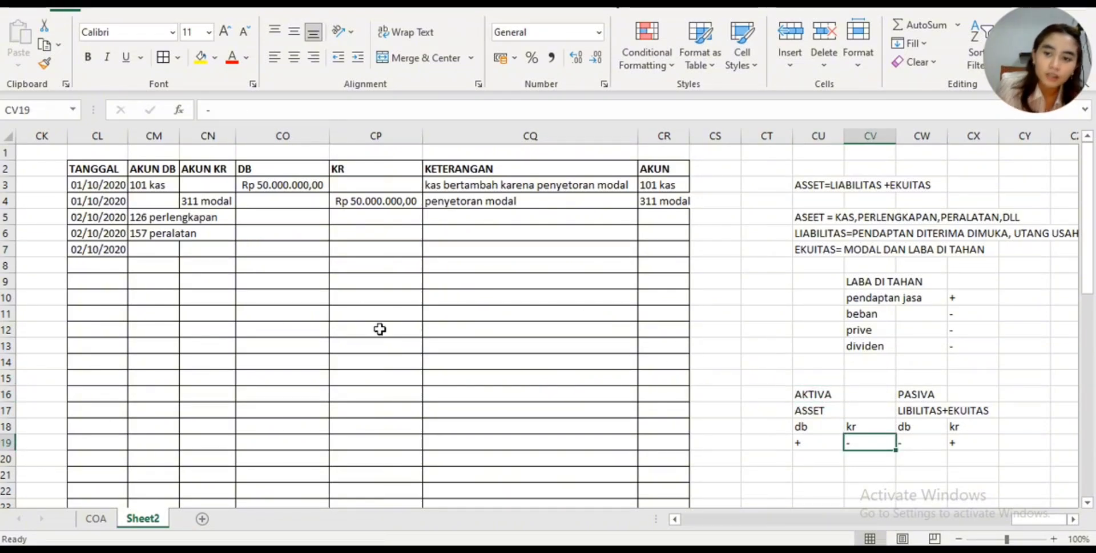
{"action": "left_click", "coordinate": [211, 249]}
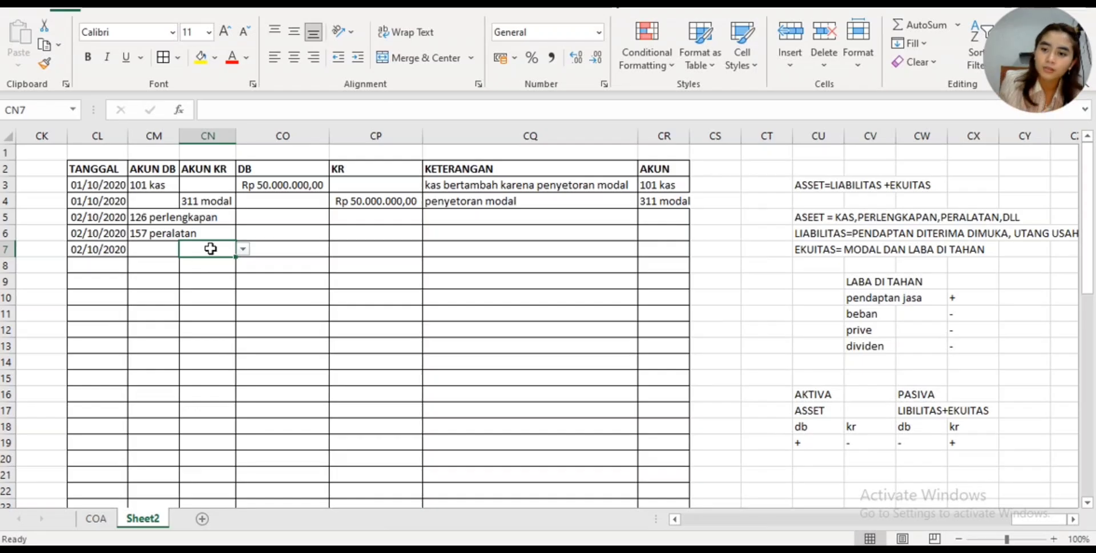
{"action": "left_click", "coordinate": [243, 250]}
{"action": "left_click", "coordinate": [217, 260]}
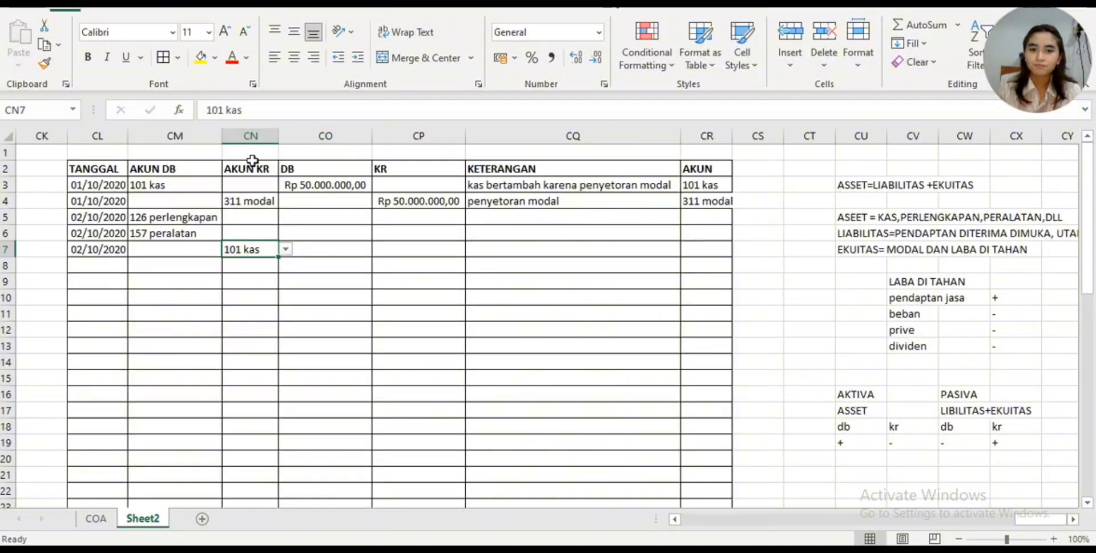
{"action": "left_click_drag", "start_coordinate": [730, 135], "coordinate": [734, 135]}
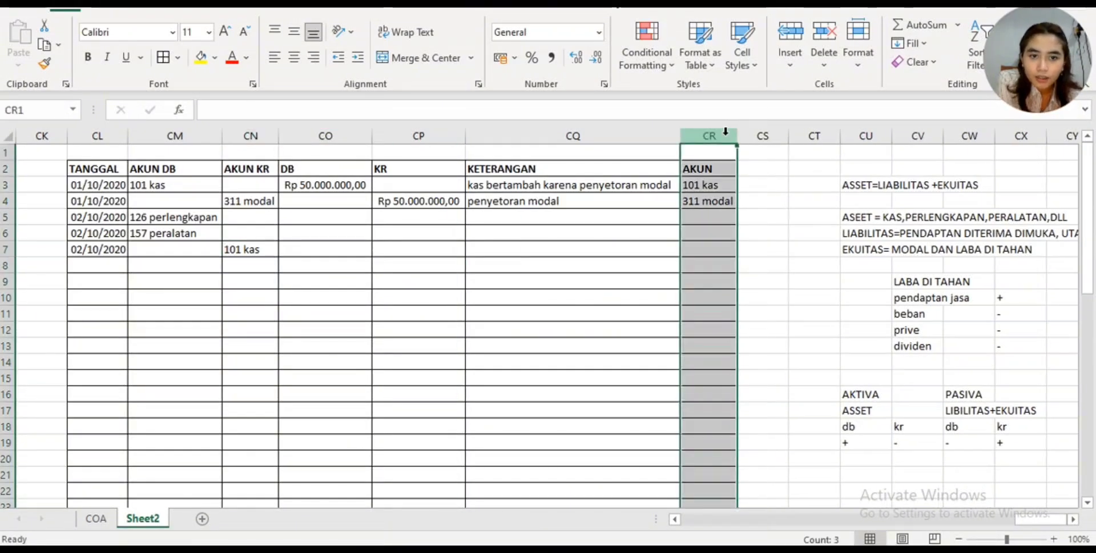
{"action": "left_click", "coordinate": [266, 253]}
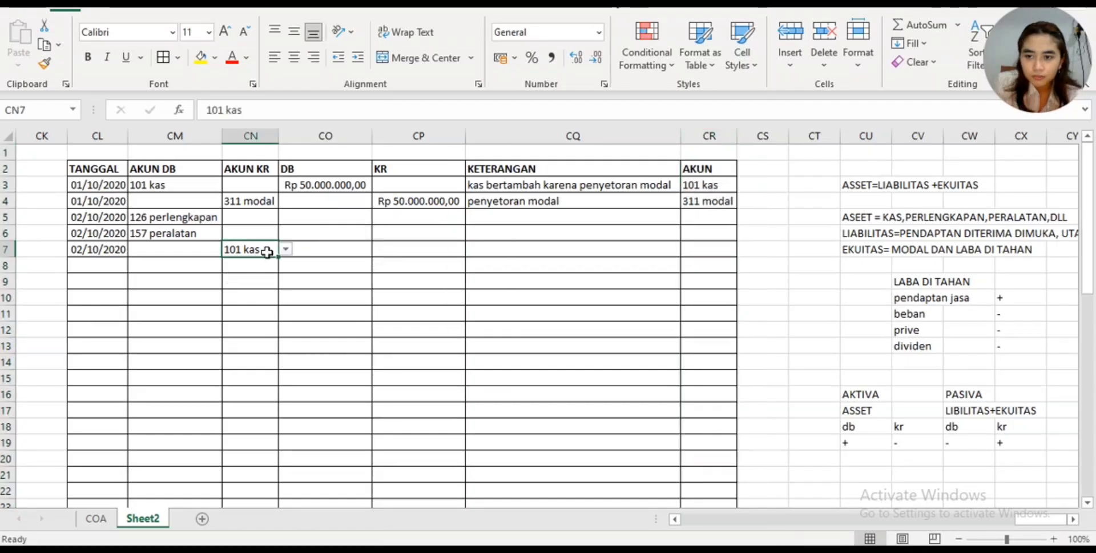
- Choose 201 utang usaha as the AKUN KR account in CN8 and fit column CN's width to its text
{"action": "left_click", "coordinate": [238, 264]}
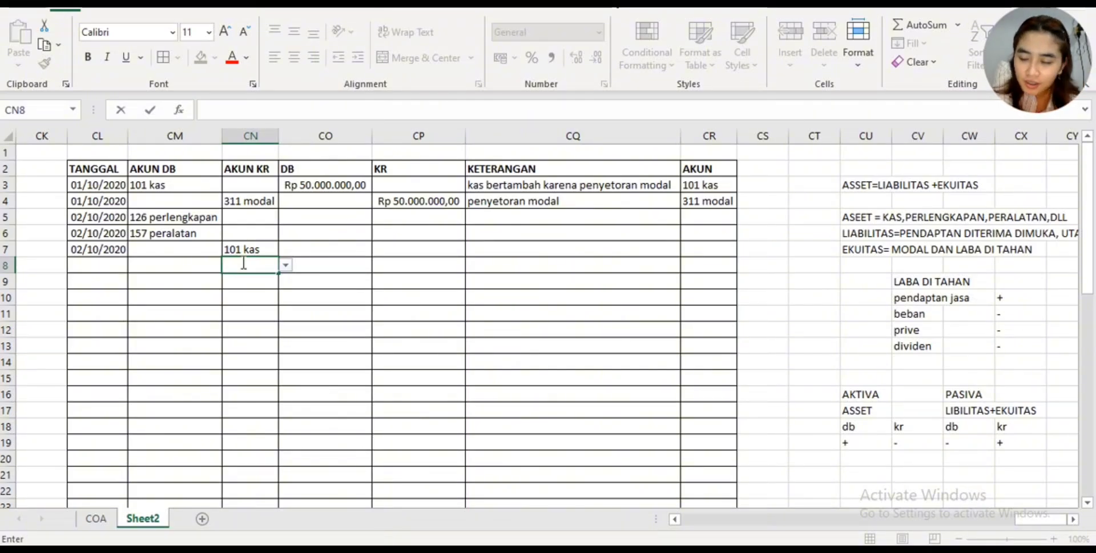
{"action": "left_click", "coordinate": [285, 265]}
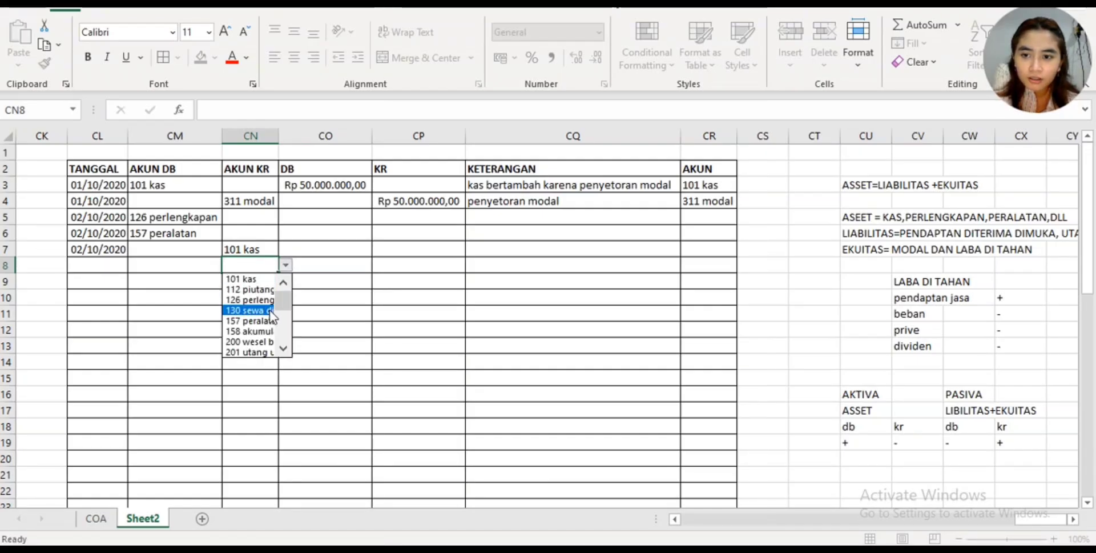
{"action": "left_click", "coordinate": [262, 351]}
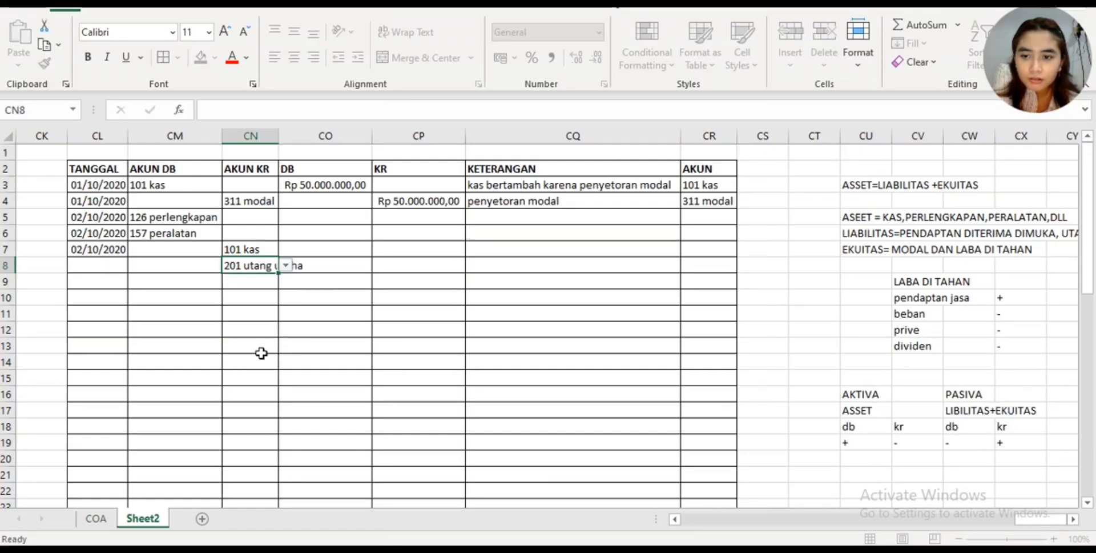
{"action": "double_click", "coordinate": [278, 135]}
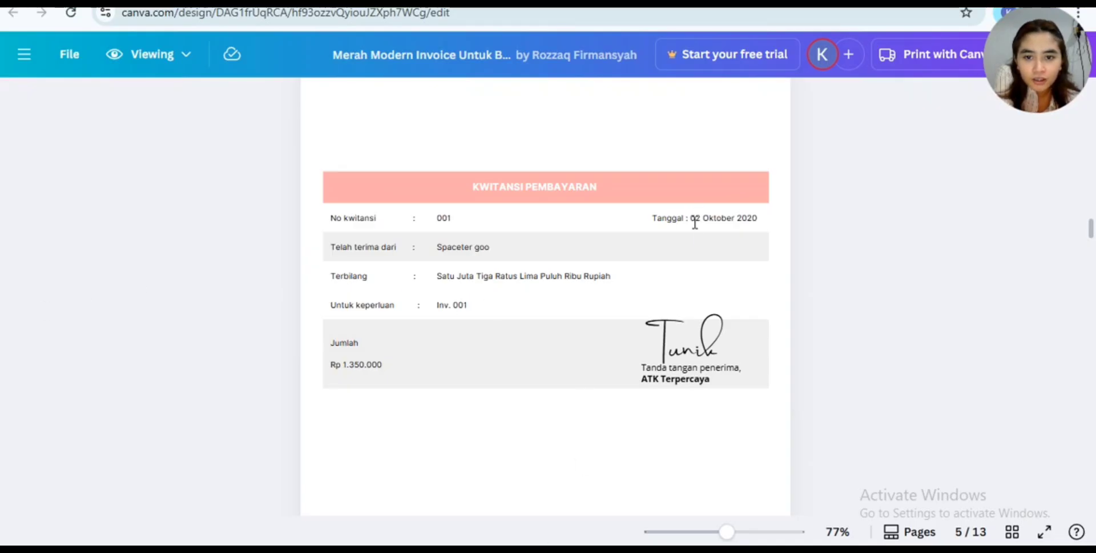
- In the Canva document, compare the dates, purposes and amounts of the payment receipts on pages 5 and 6
{"action": "scroll", "coordinate": [697, 235], "scroll_direction": "down", "scroll_amount": 6}
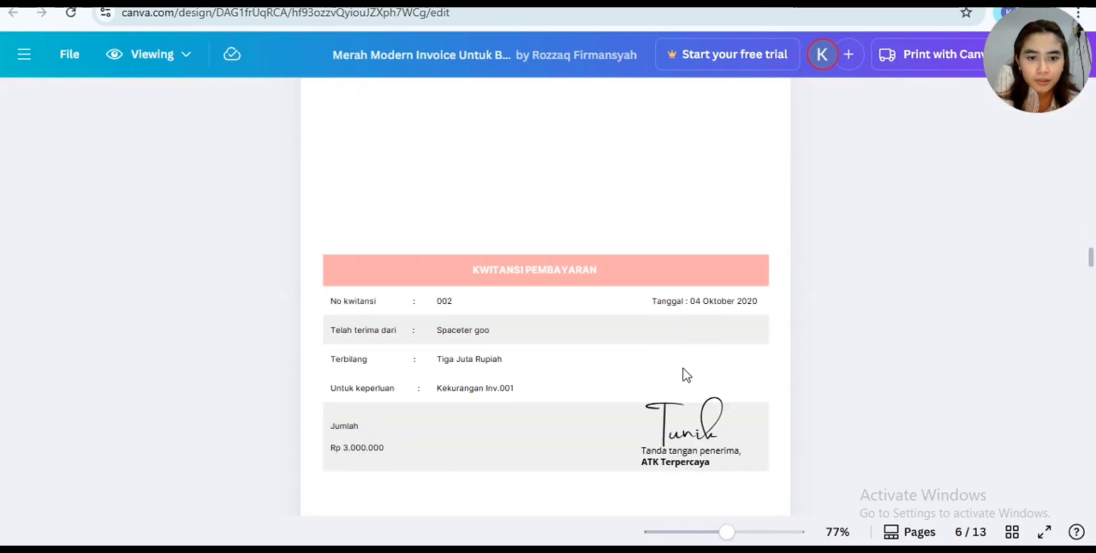
{"action": "scroll", "coordinate": [662, 324], "scroll_direction": "up", "scroll_amount": 10}
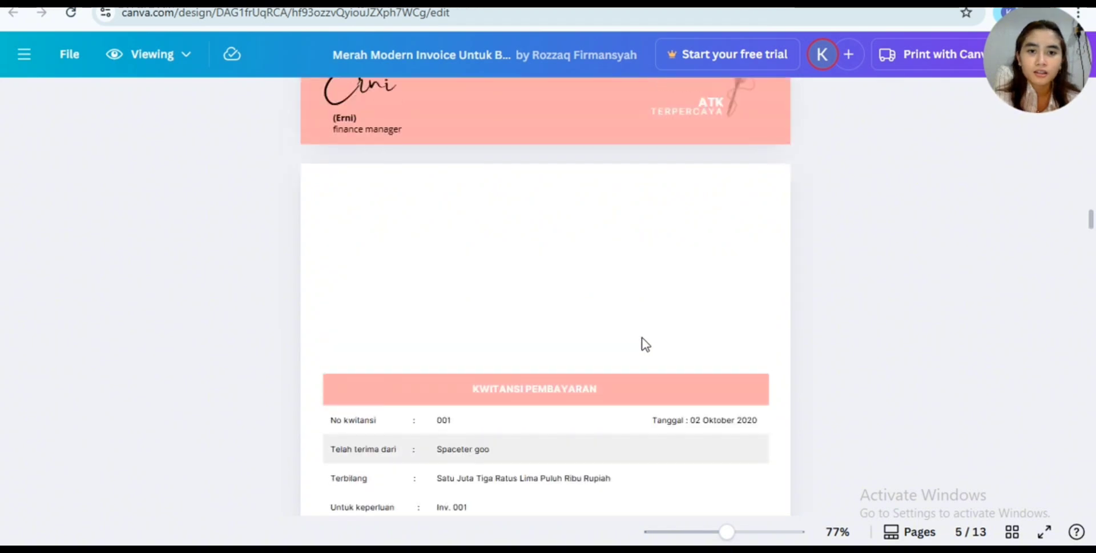
{"action": "scroll", "coordinate": [641, 337], "scroll_direction": "up", "scroll_amount": 2}
{"action": "scroll", "coordinate": [641, 337], "scroll_direction": "down", "scroll_amount": 4}
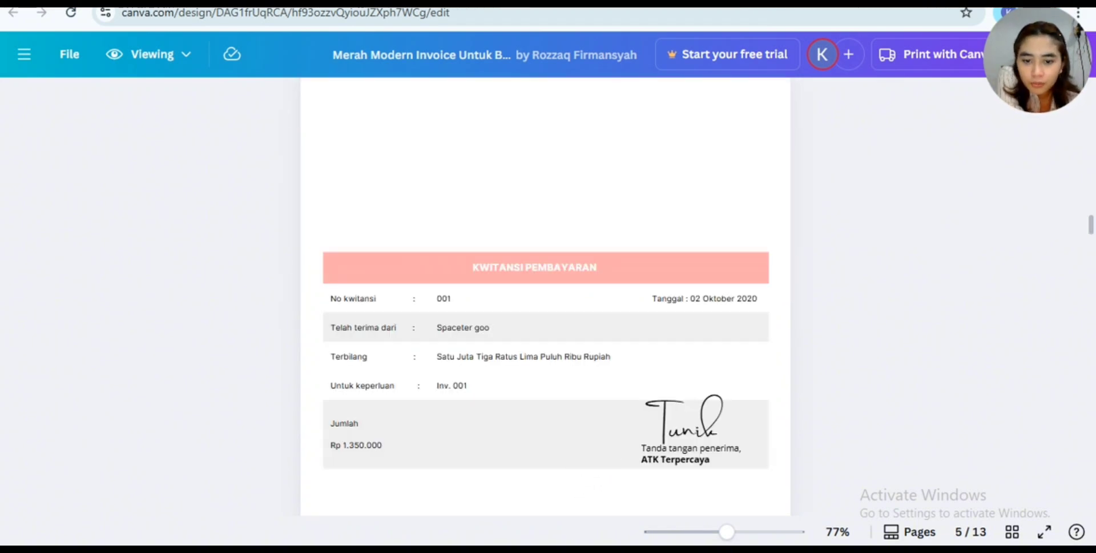
- Switch back to Sheet2 in Excel and review the asset and liability definitions in CU5 and CU6
{"action": "left_click", "coordinate": [320, 549]}
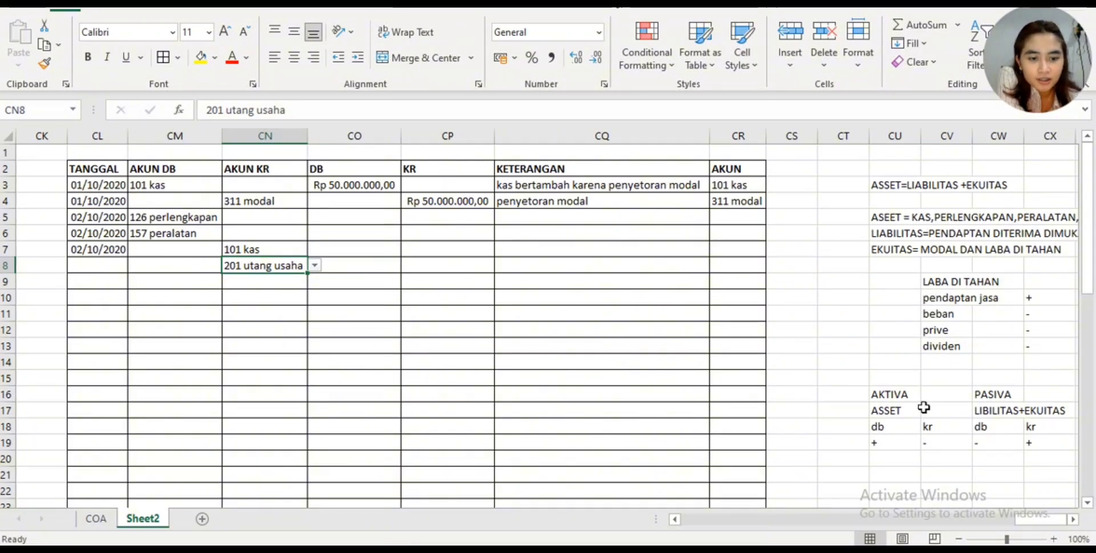
{"action": "mouse_move", "coordinate": [1022, 520]}
{"action": "left_mouse_down"}
{"action": "mouse_move", "coordinate": [979, 518]}
{"action": "mouse_move", "coordinate": [1027, 519]}
{"action": "left_mouse_up"}
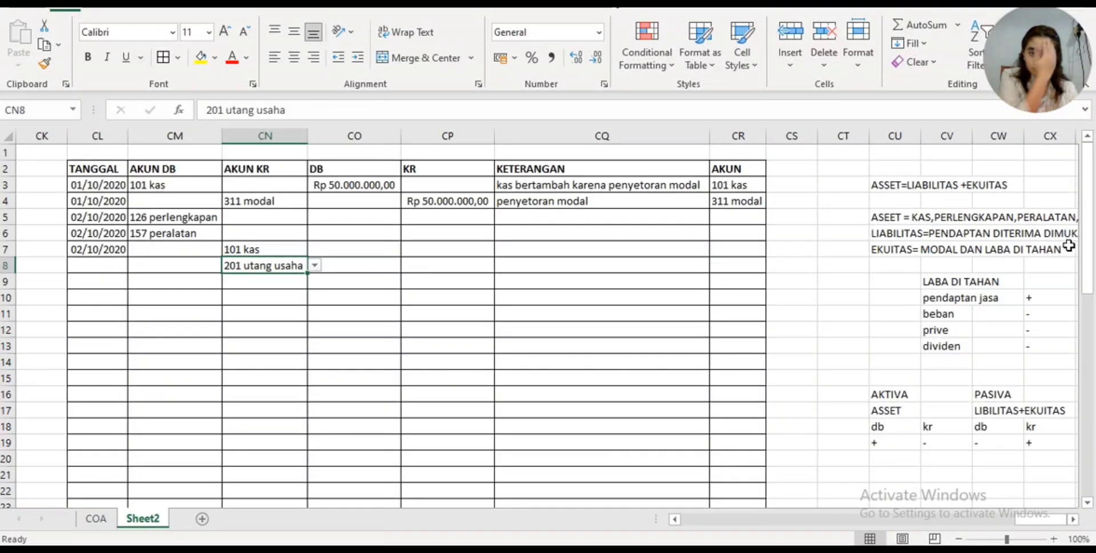
{"action": "left_click", "coordinate": [1038, 221]}
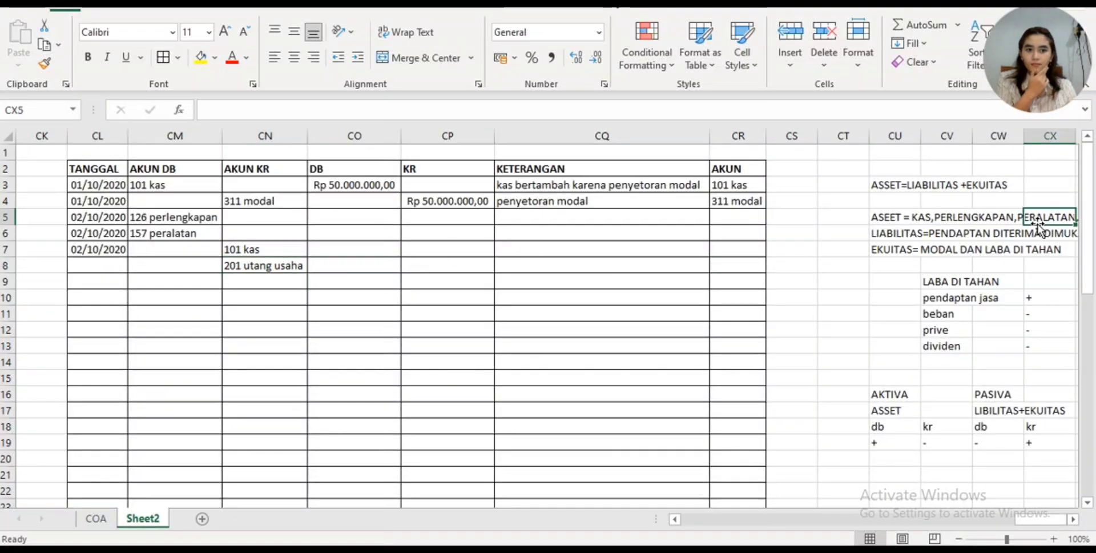
{"action": "left_click", "coordinate": [880, 221]}
{"action": "left_click", "coordinate": [881, 233]}
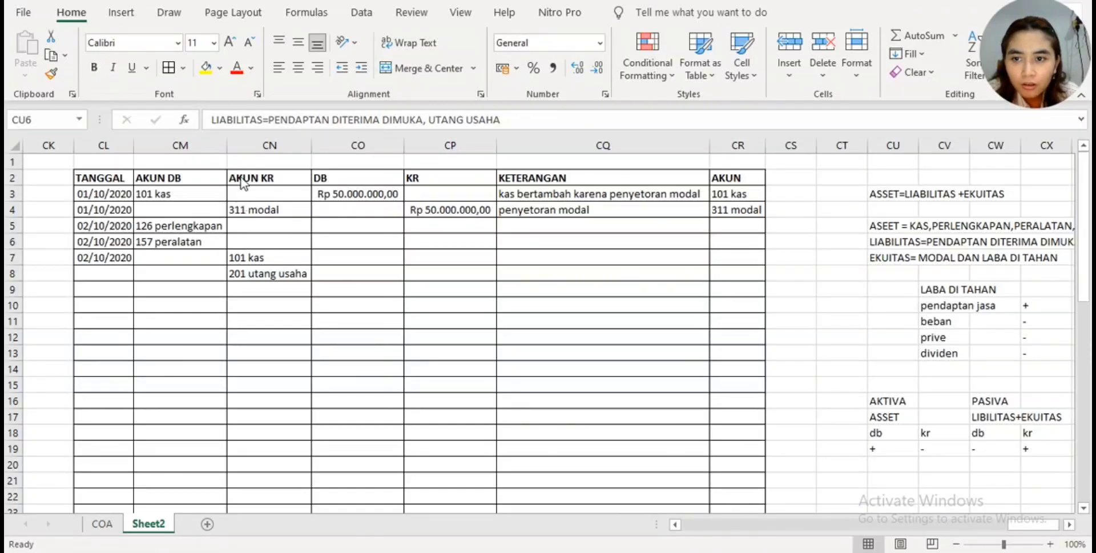
- Extend the TANGGAL date series from CL7 down to CL15
{"action": "left_click", "coordinate": [118, 269]}
{"action": "left_click", "coordinate": [115, 275]}
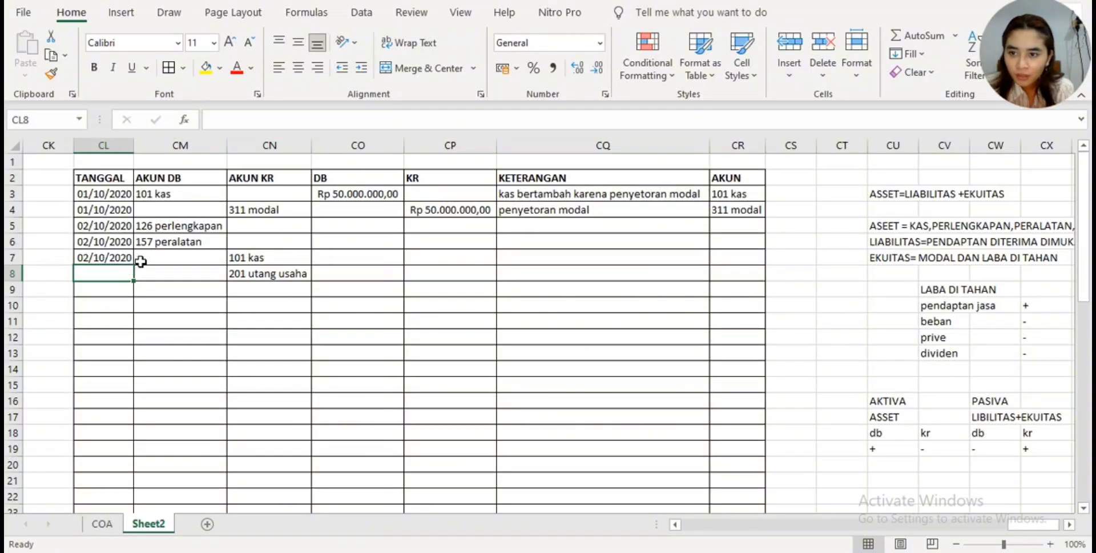
{"action": "left_click", "coordinate": [129, 258]}
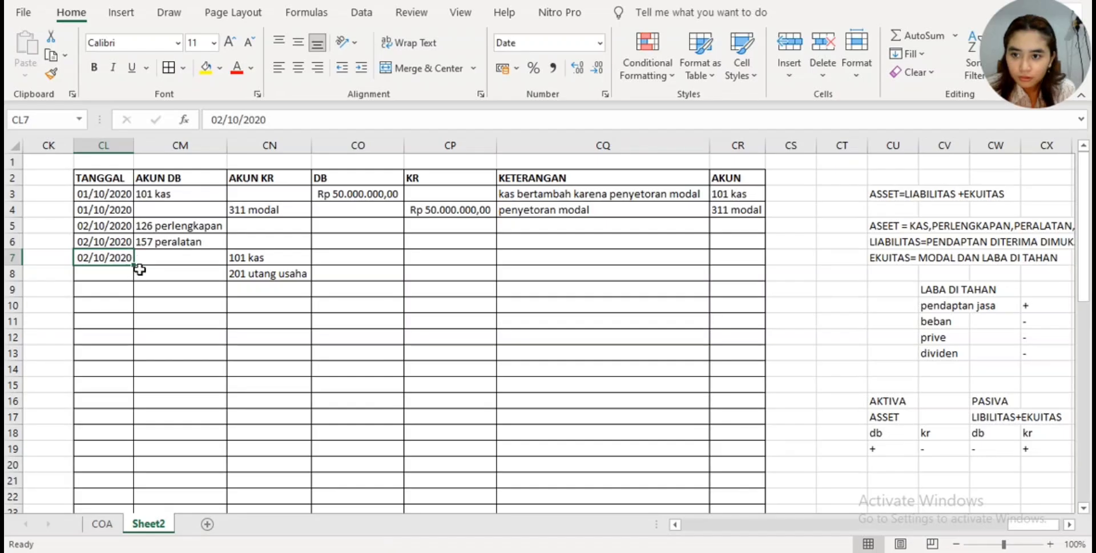
{"action": "left_click_drag", "start_coordinate": [133, 264], "coordinate": [126, 388]}
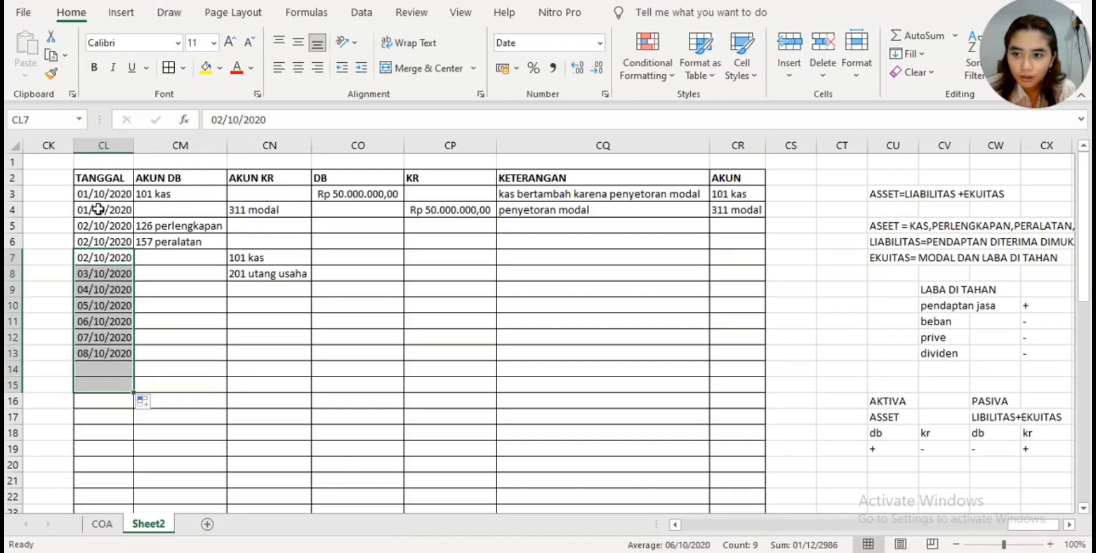
- Correct the TANGGAL entry in CL8 to 02/10/2020
{"action": "left_click", "coordinate": [86, 273]}
{"action": "left_click", "coordinate": [220, 119]}
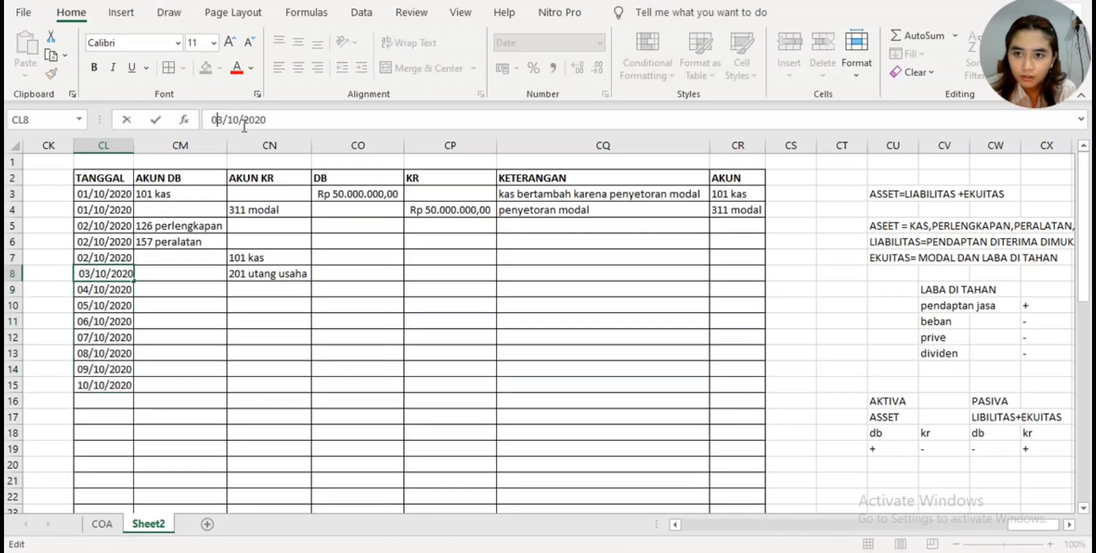
{"action": "key", "text": "BackSpace"}
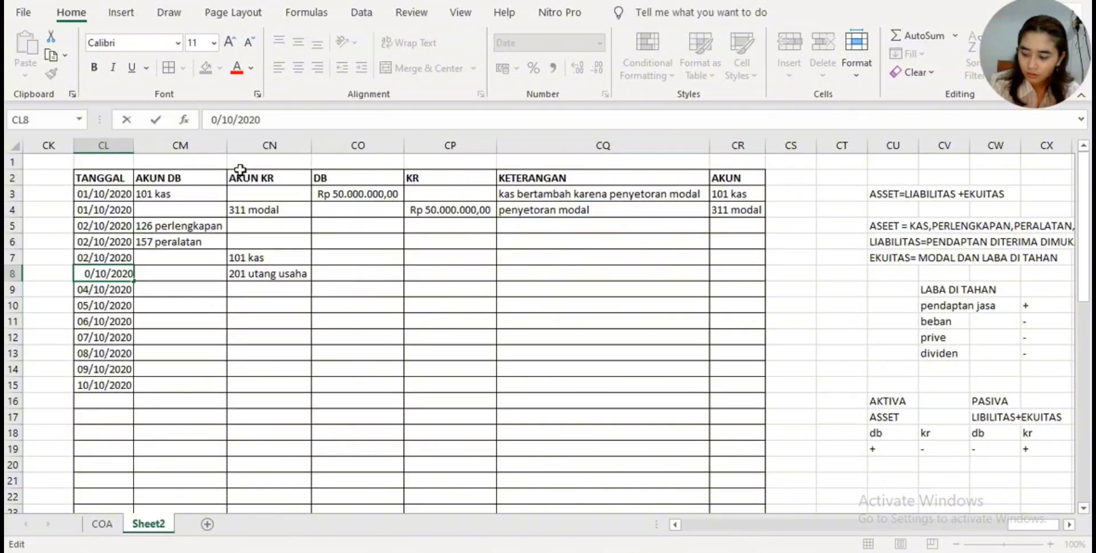
{"action": "type", "text": "2"}
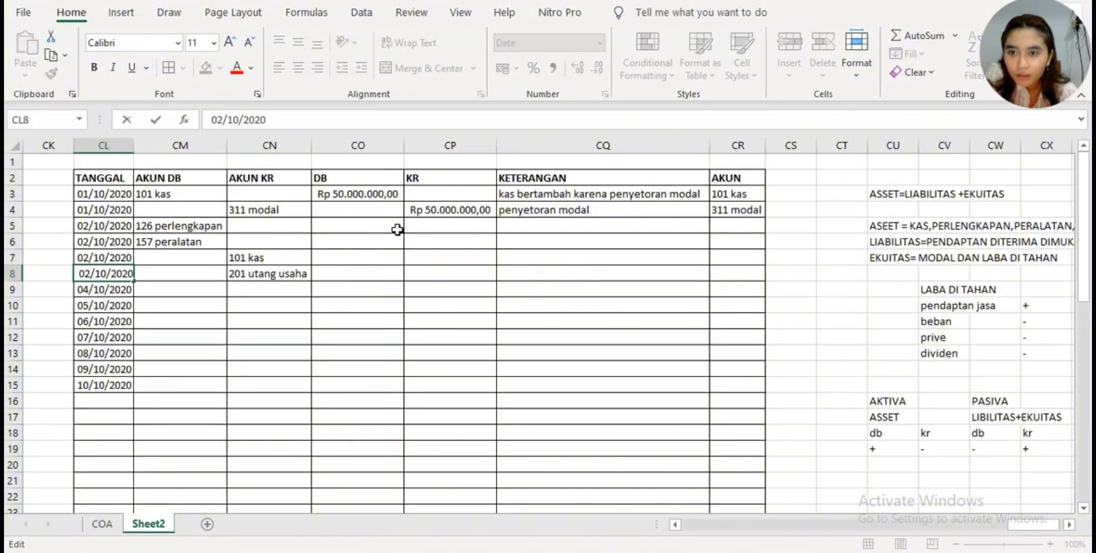
{"action": "left_click", "coordinate": [380, 229]}
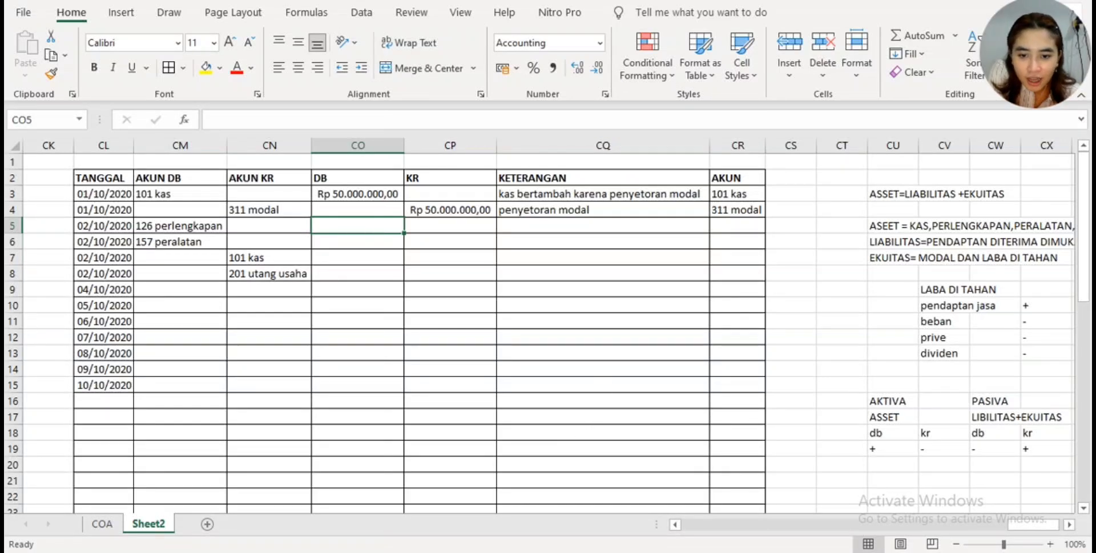
- Check the supply item totals on the 02 Oktober 2020 Canva invoice and enter 750000 as the DB amount for 126 perlengkapan in CO5
{"action": "key", "text": "alt+Tab"}
{"action": "scroll", "coordinate": [560, 399], "scroll_direction": "up", "scroll_amount": 8}
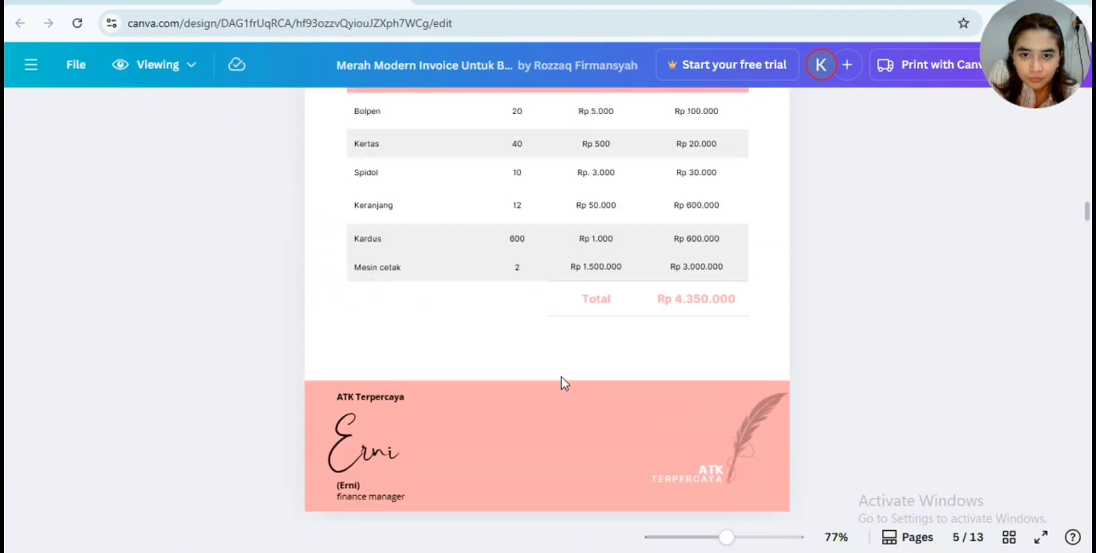
{"action": "scroll", "coordinate": [550, 372], "scroll_direction": "up", "scroll_amount": 3}
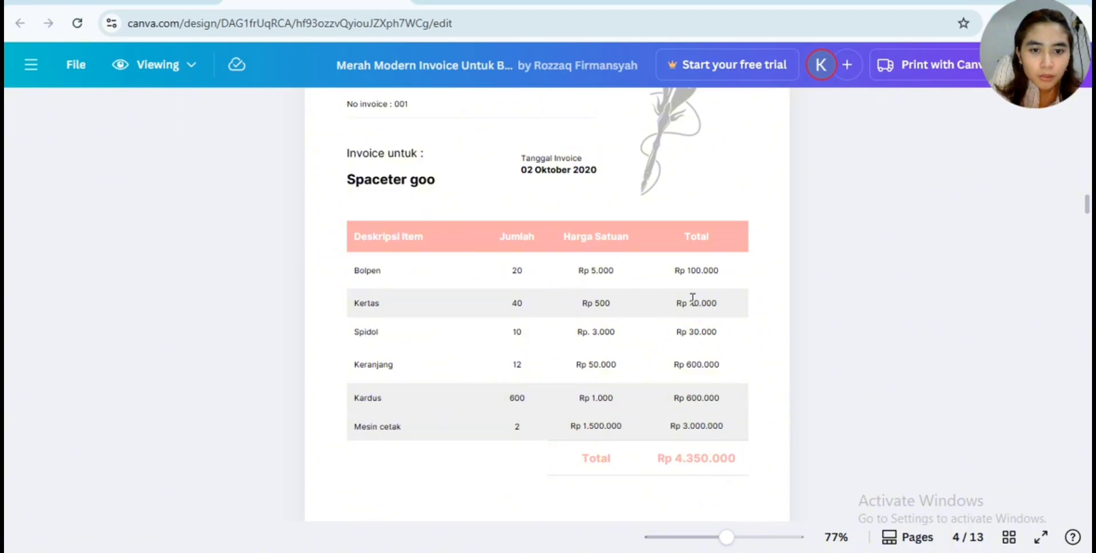
{"action": "left_click_drag", "start_coordinate": [686, 331], "coordinate": [735, 335]}
{"action": "left_click_drag", "start_coordinate": [684, 398], "coordinate": [728, 437]}
{"action": "left_click", "coordinate": [728, 395]}
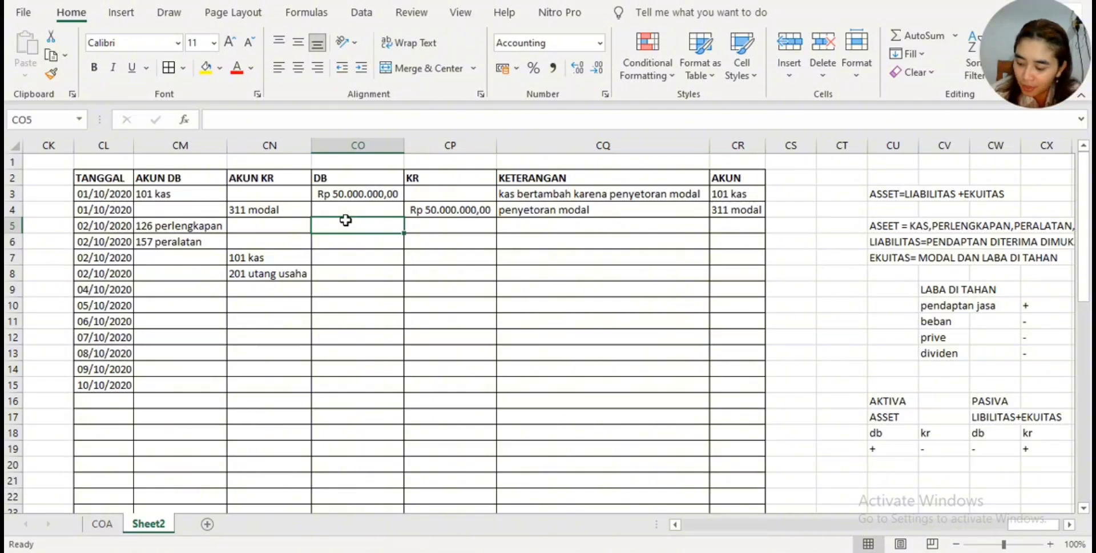
{"action": "type", "text": "750000"}
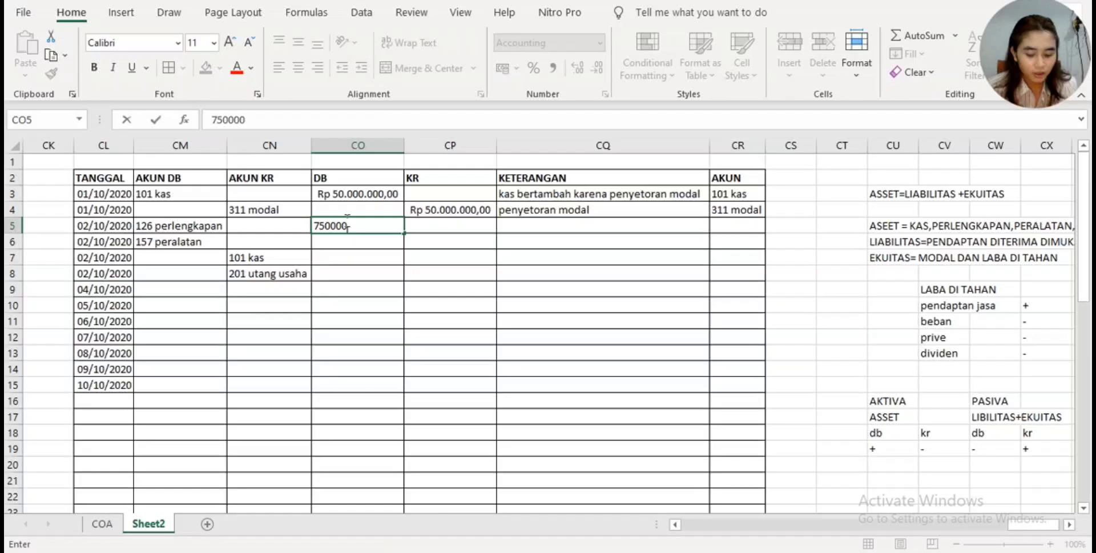
{"action": "key", "text": "Return"}
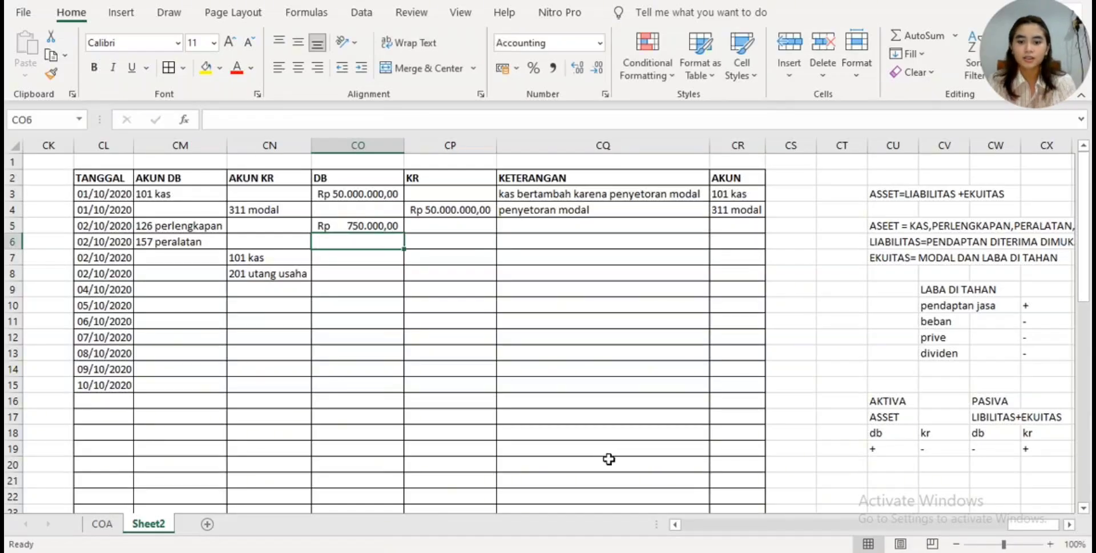
- Recheck the equipment totals on the Canva invoice and enter 3600000 as the DB amount for 157 peralatan in CO6
{"action": "key", "text": "alt+Tab"}
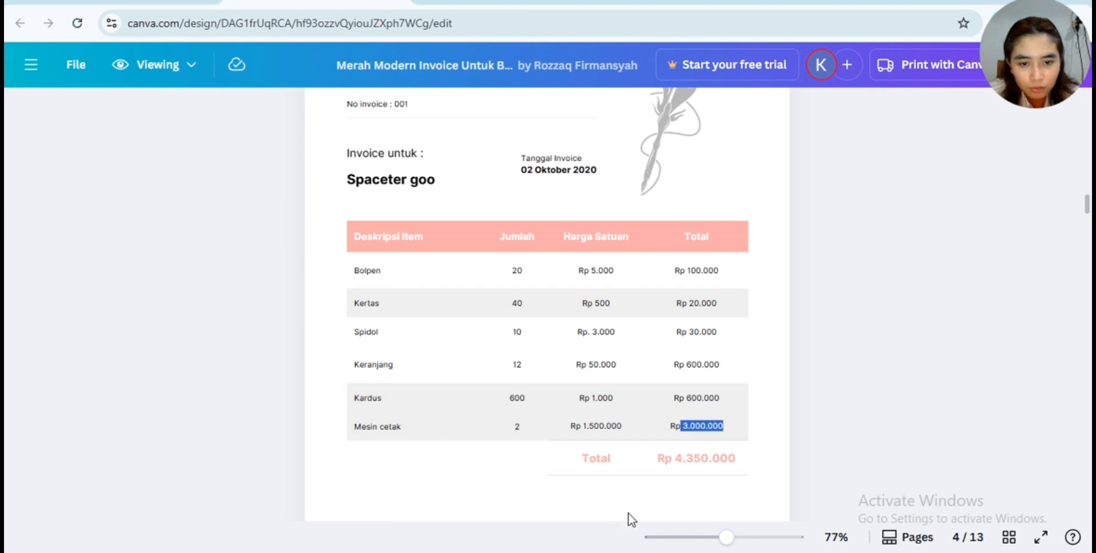
{"action": "left_click", "coordinate": [573, 547]}
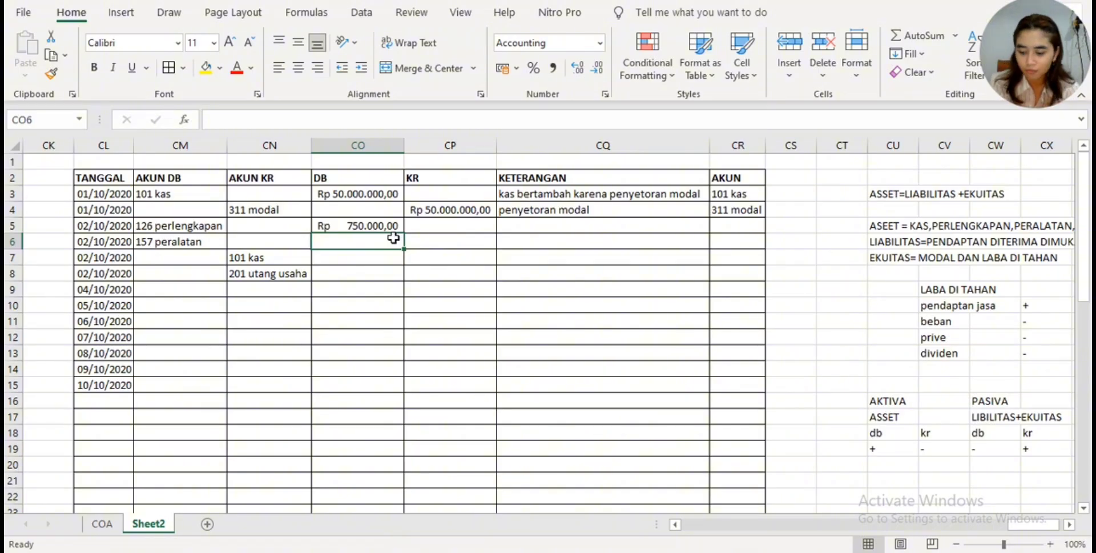
{"action": "type", "text": "3600000"}
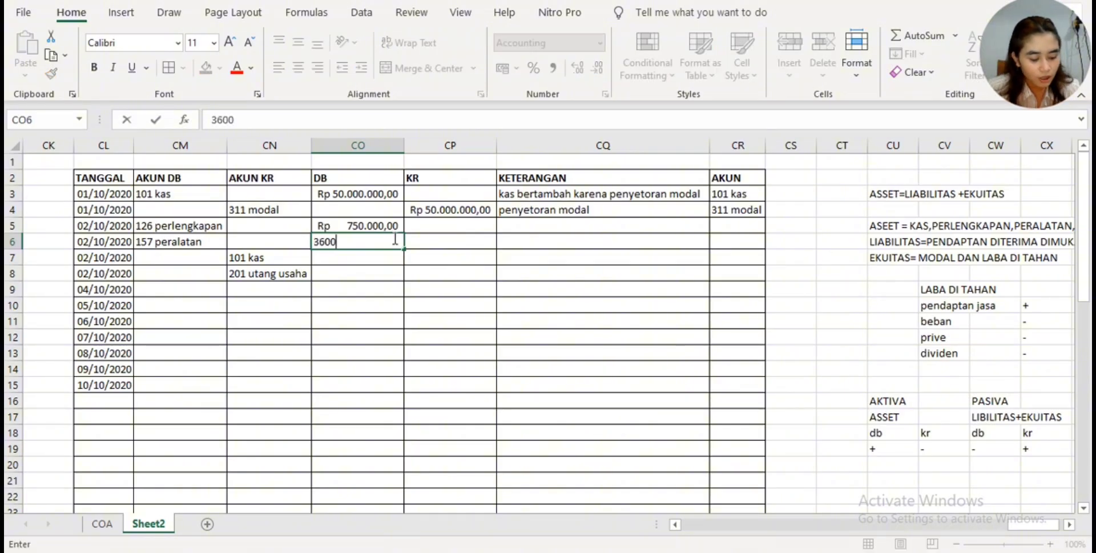
{"action": "key", "text": "Return"}
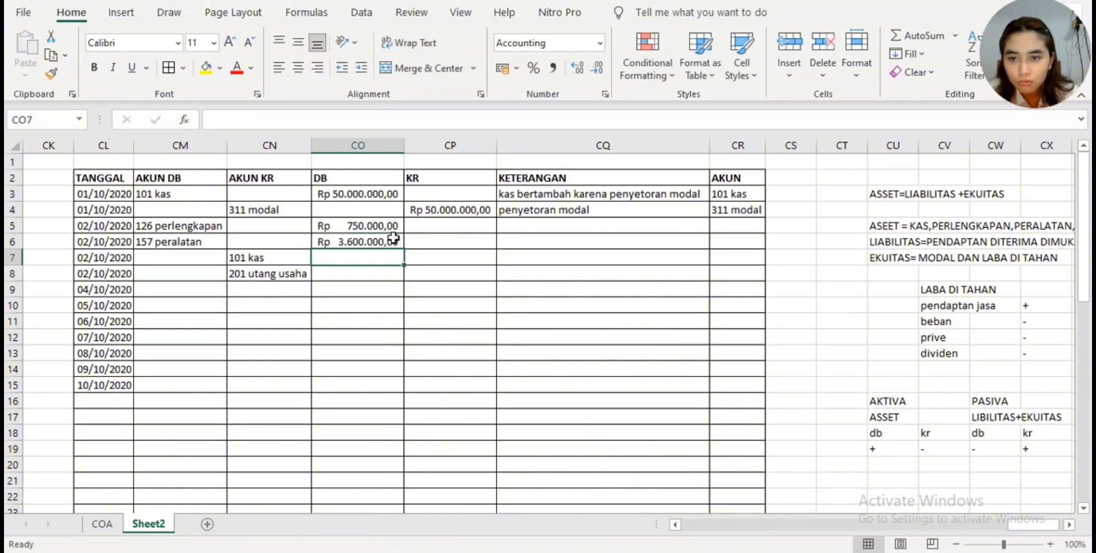
- Look up the amount paid on the page 5 payment receipt in Canva and enter 1350000 as the KR amount for 101 kas in CP7
{"action": "left_click", "coordinate": [425, 255]}
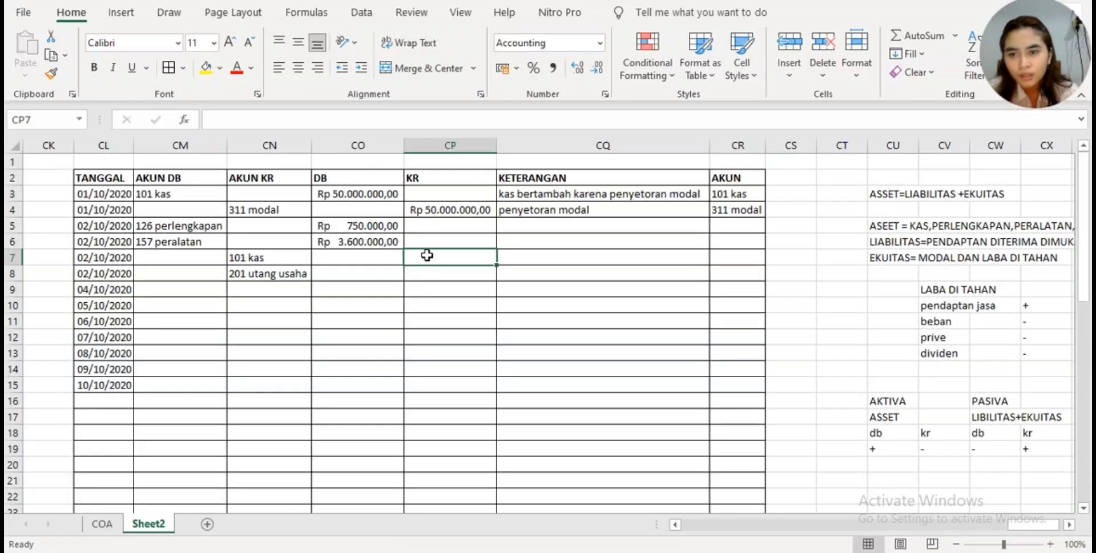
{"action": "left_click", "coordinate": [572, 551]}
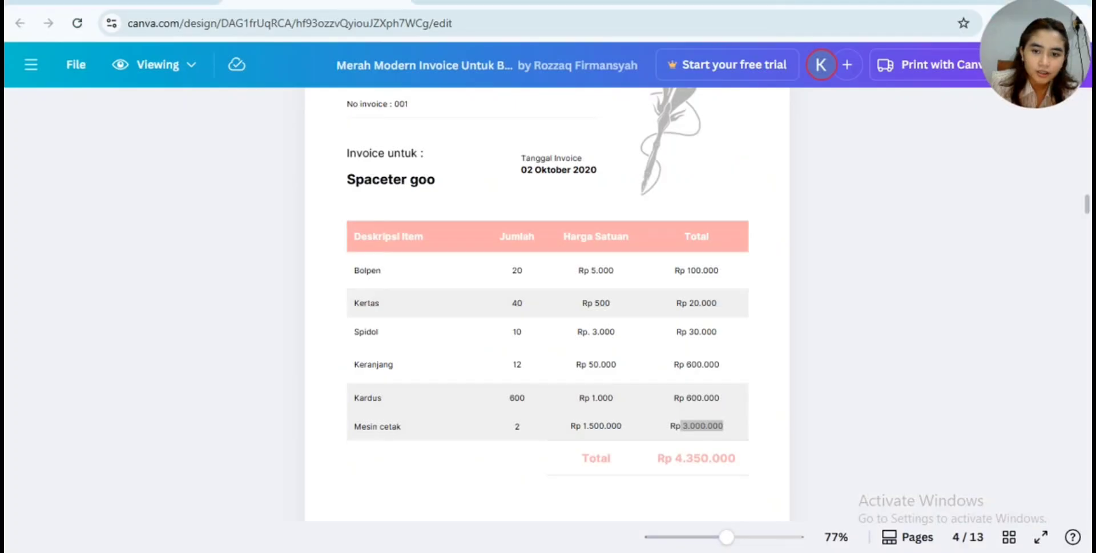
{"action": "scroll", "coordinate": [660, 375], "scroll_direction": "up", "scroll_amount": 2}
{"action": "scroll", "coordinate": [660, 374], "scroll_direction": "down", "scroll_amount": 7}
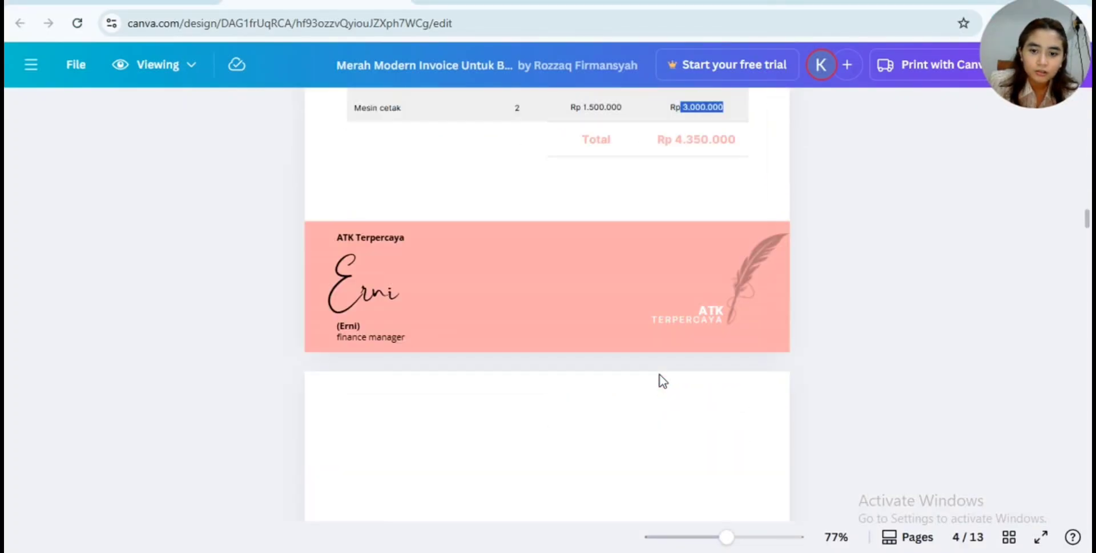
{"action": "scroll", "coordinate": [660, 376], "scroll_direction": "down", "scroll_amount": 5}
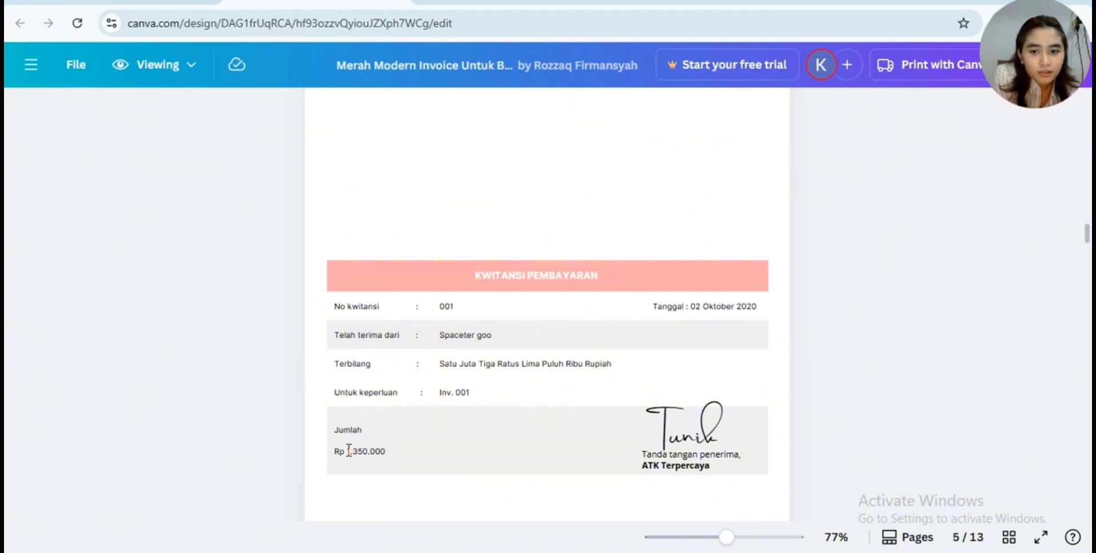
{"action": "left_click", "coordinate": [502, 551]}
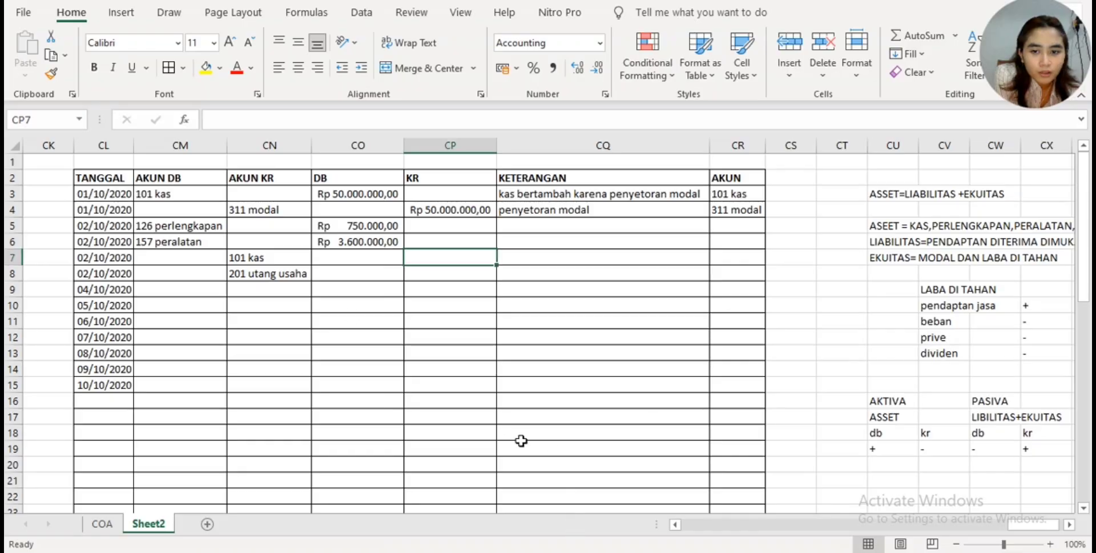
{"action": "double_click", "coordinate": [460, 257]}
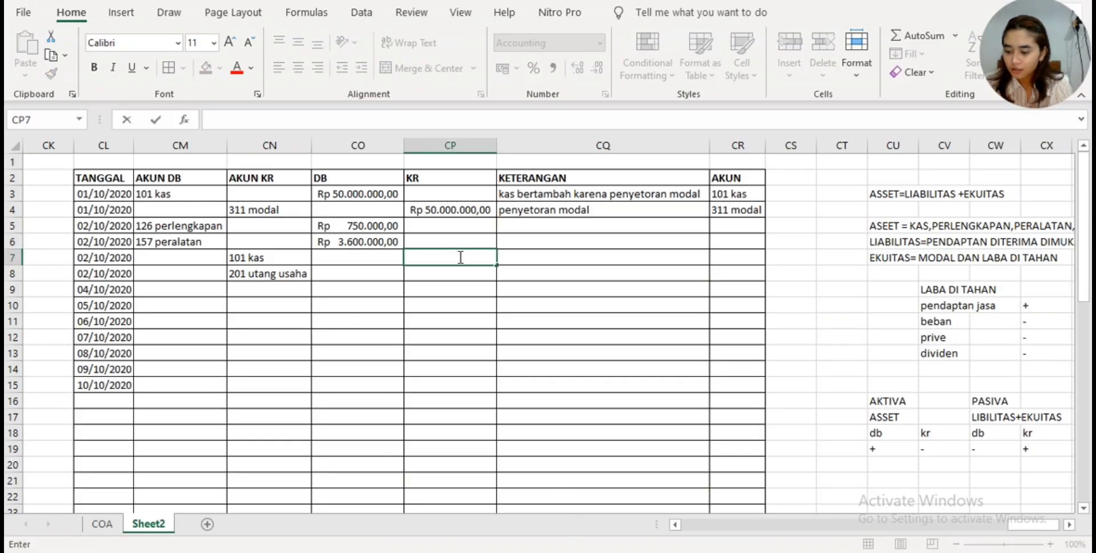
{"action": "type", "text": "1"}
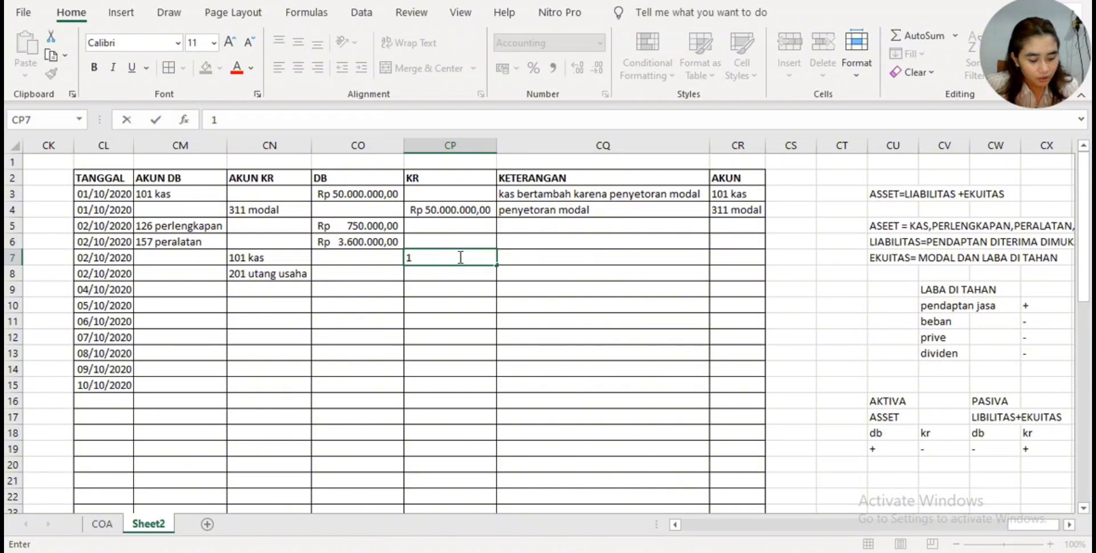
{"action": "type", "text": "35000"}
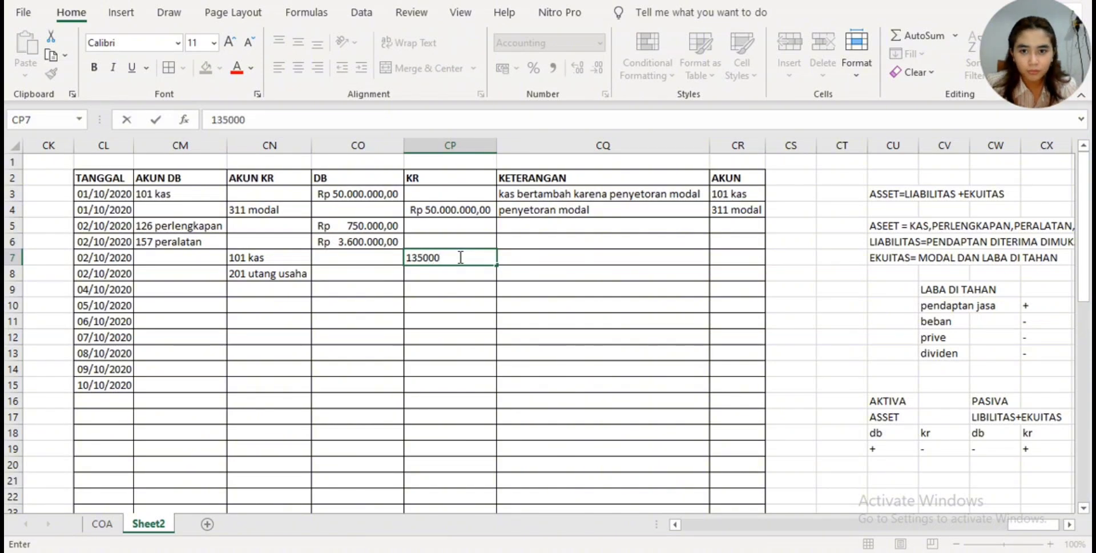
{"action": "key", "text": "Return"}
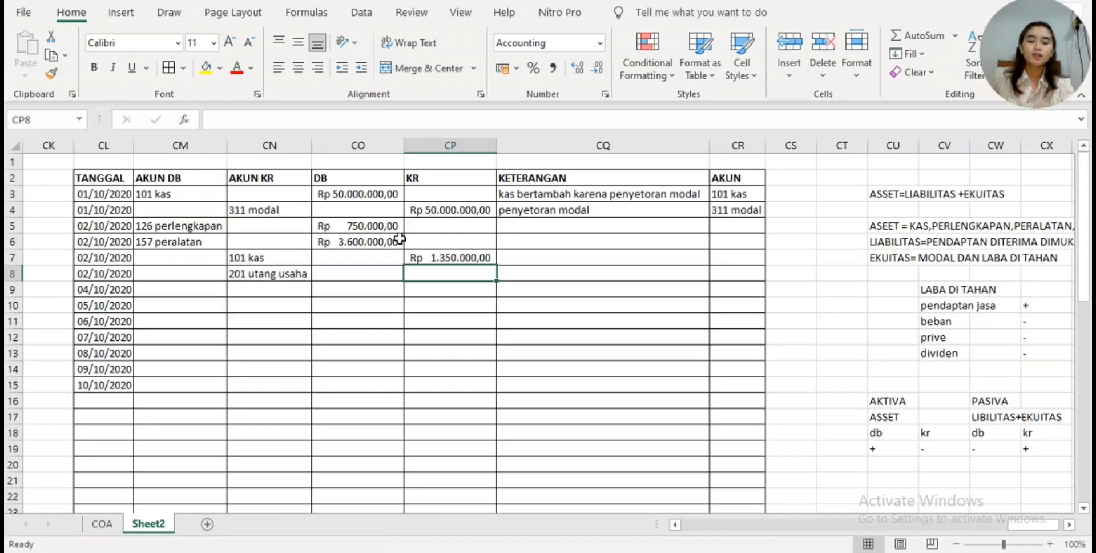
- Enter 3000000 as the KR amount for 201 utang usaha in CP8
{"action": "double_click", "coordinate": [441, 257]}
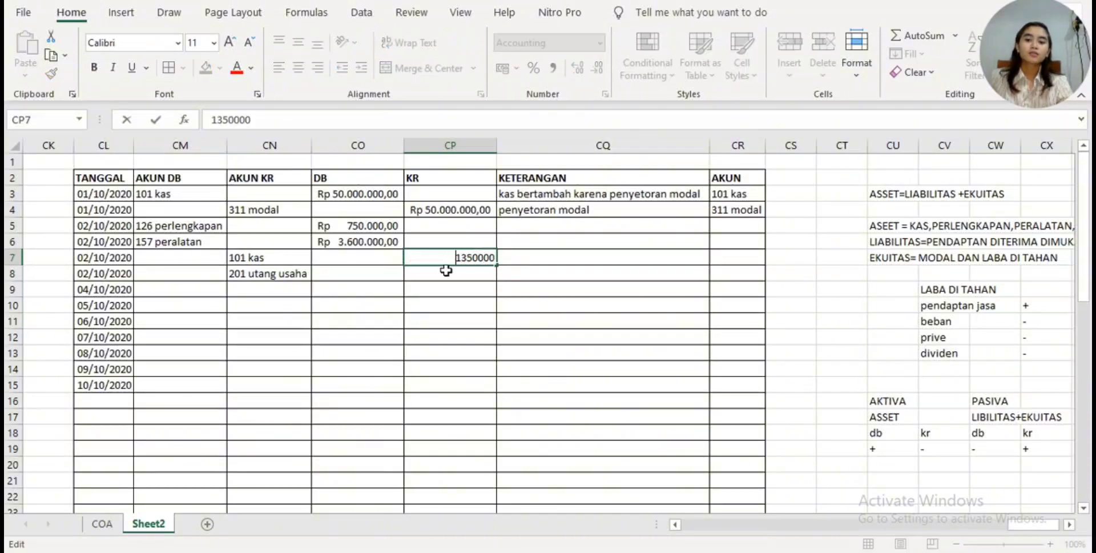
{"action": "key", "text": "Return"}
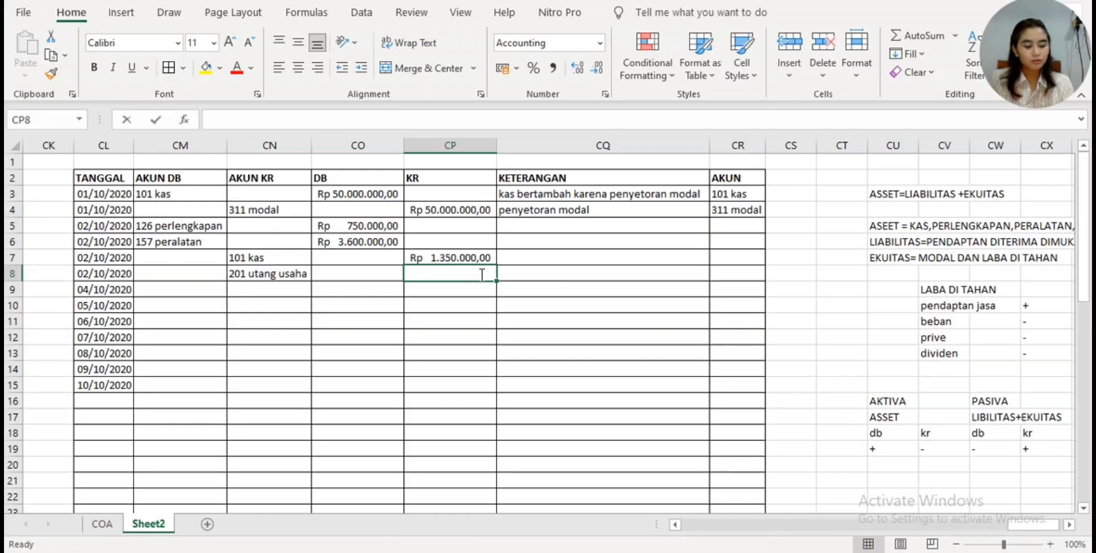
{"action": "type", "text": "3.000."}
{"action": "type", "text": "000000"}
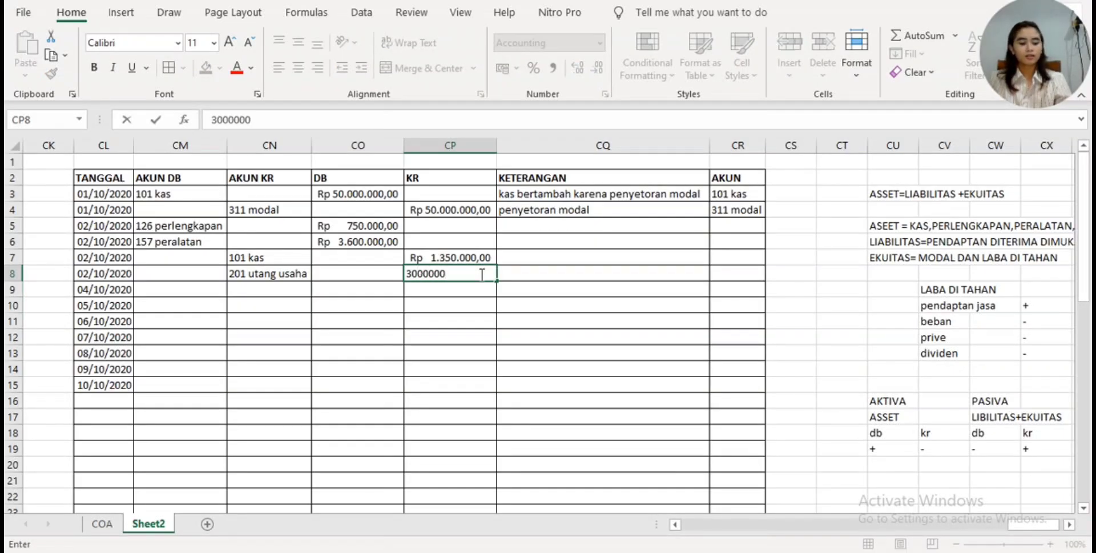
{"action": "key", "text": "Return"}
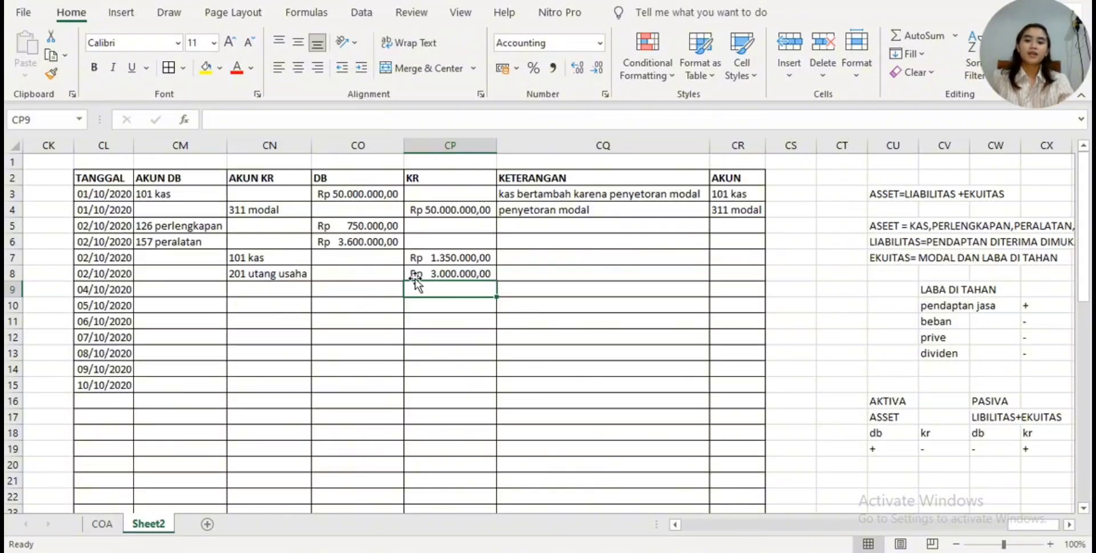
- Enter "membeli perlengkapan" as the KETERANGAN for the 126 perlengkapan row in CQ5
{"action": "left_click", "coordinate": [563, 225]}
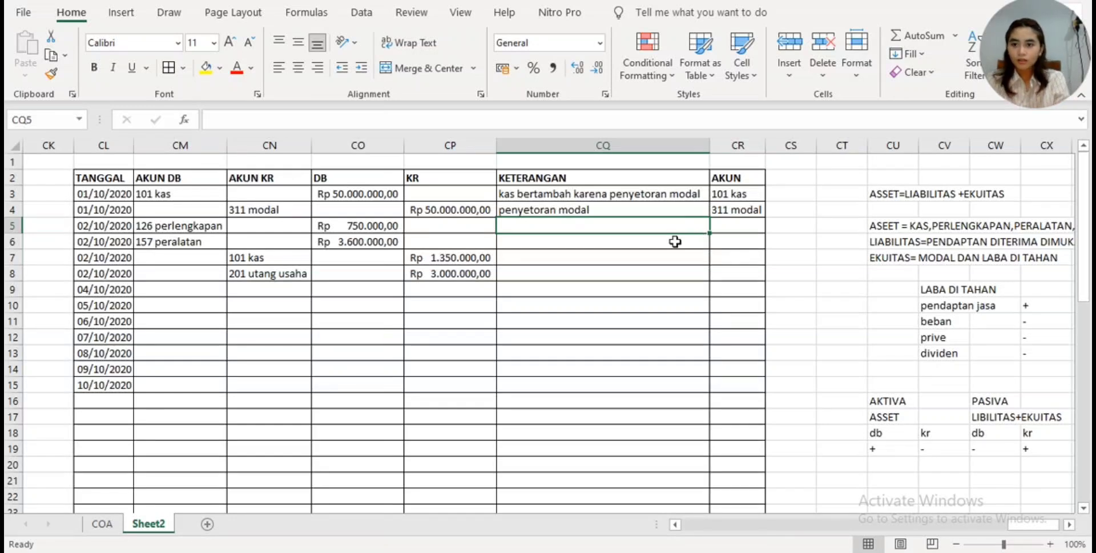
{"action": "type", "text": "mem"}
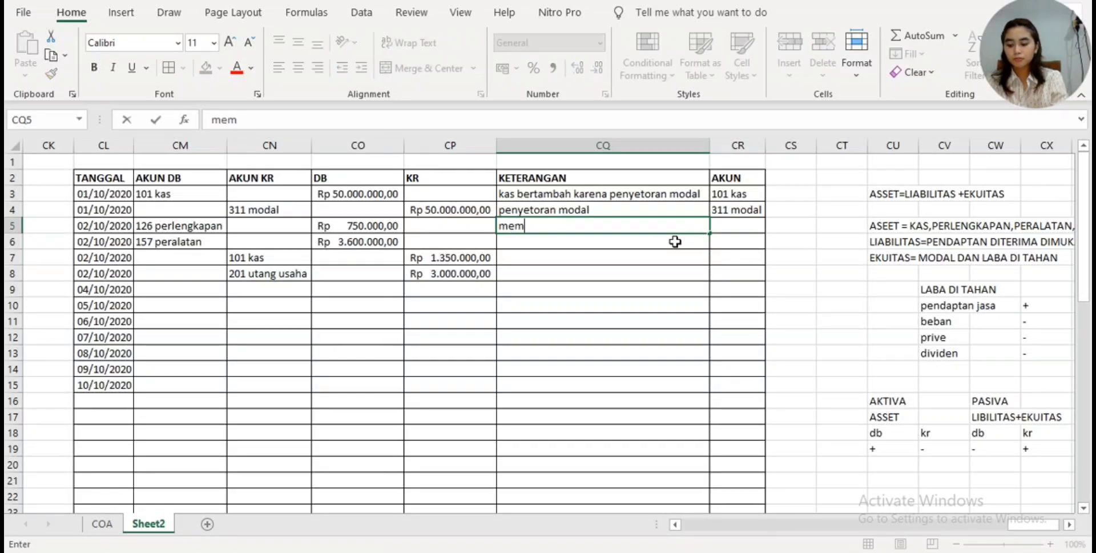
{"action": "type", "text": "beli per"}
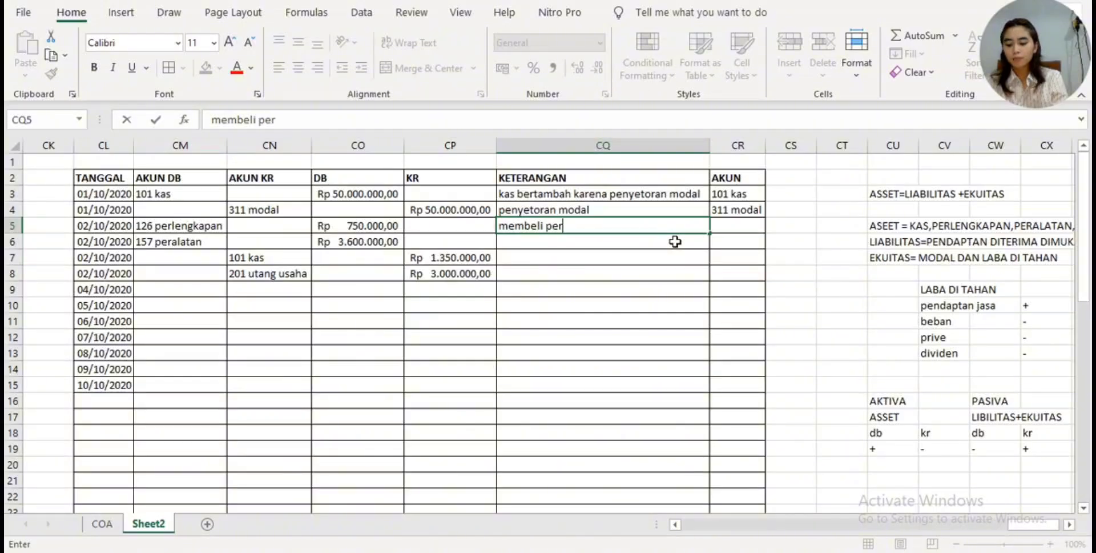
{"action": "type", "text": "langkapan"}
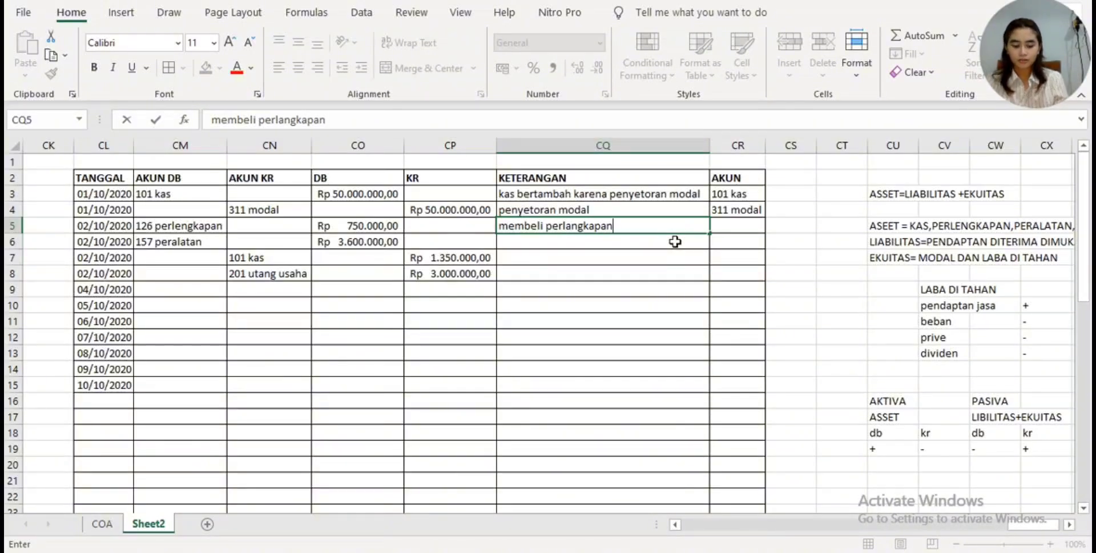
{"action": "key", "text": "Left"}
{"action": "key", "text": "Right"}
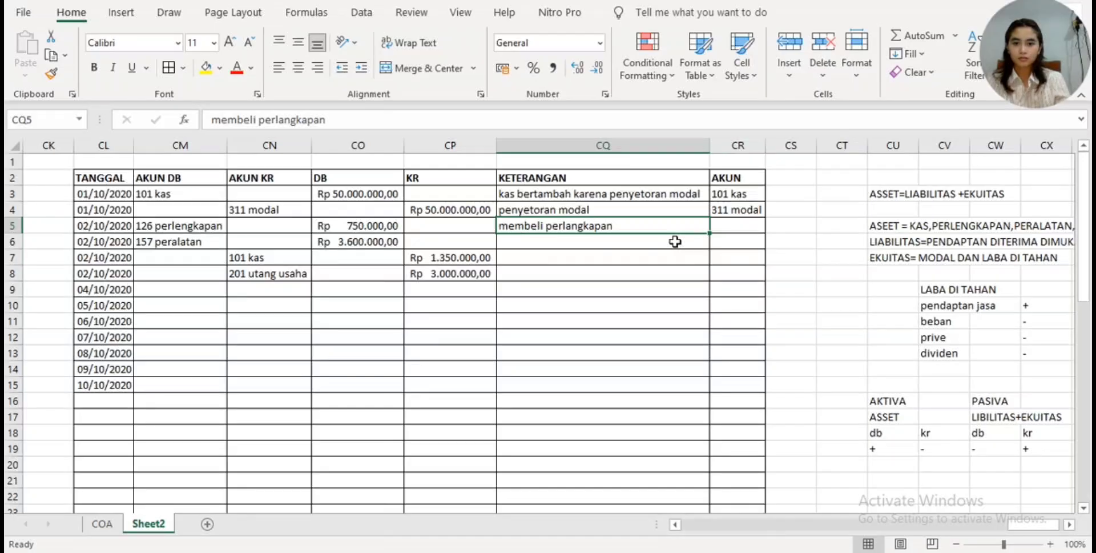
{"action": "left_click", "coordinate": [283, 123]}
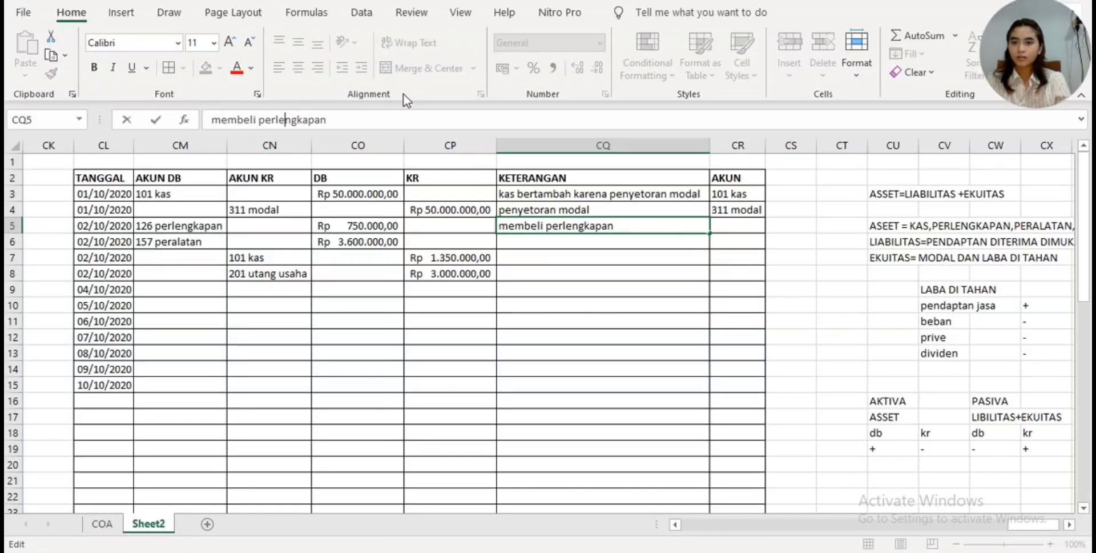
- Enter "membeli peralatan" as the KETERANGAN for the 157 peralatan row in CQ6
{"action": "left_click", "coordinate": [511, 244]}
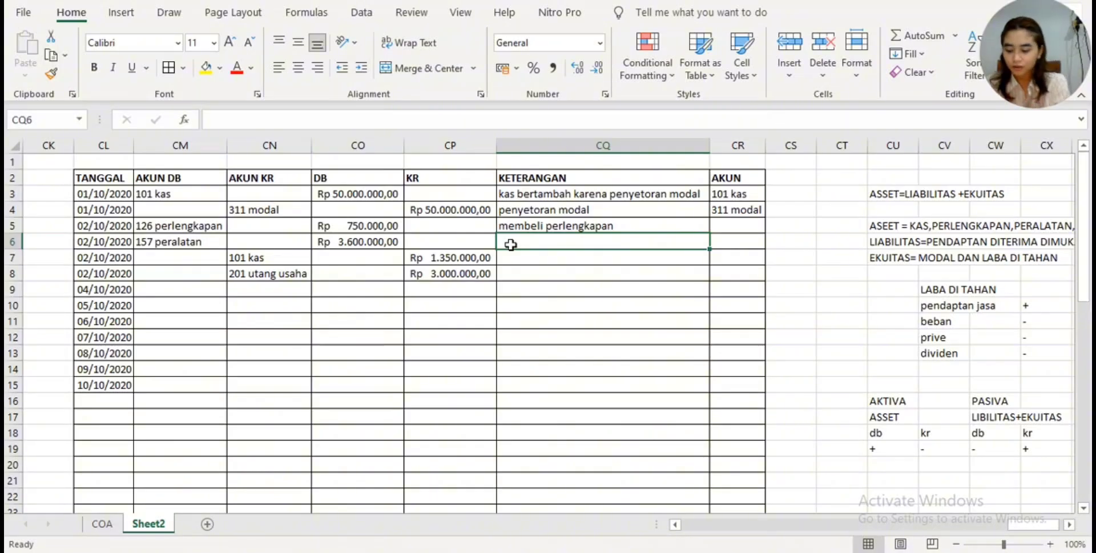
{"action": "type", "text": "membeli pera"}
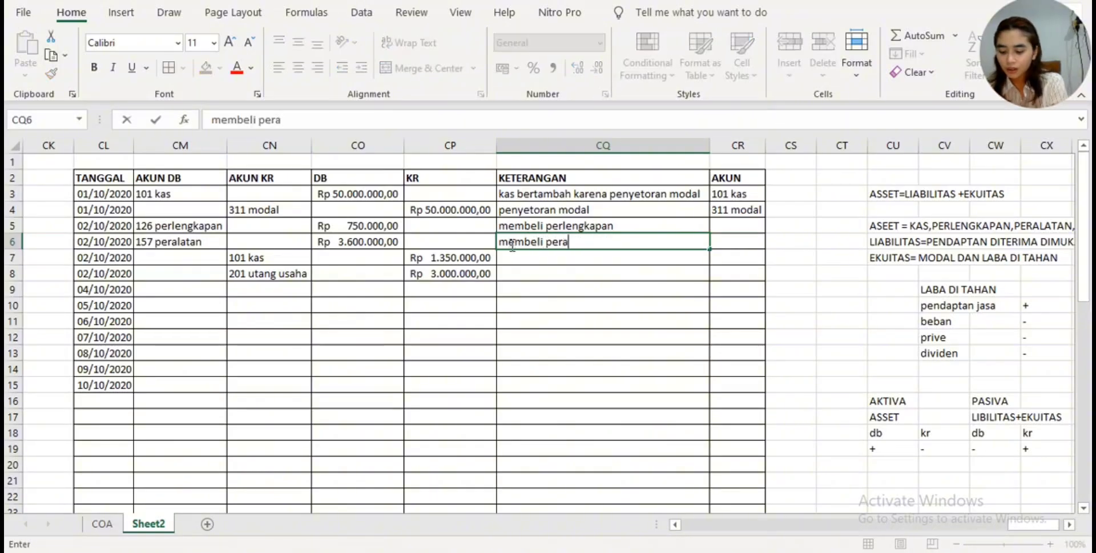
{"action": "type", "text": "latanm"}
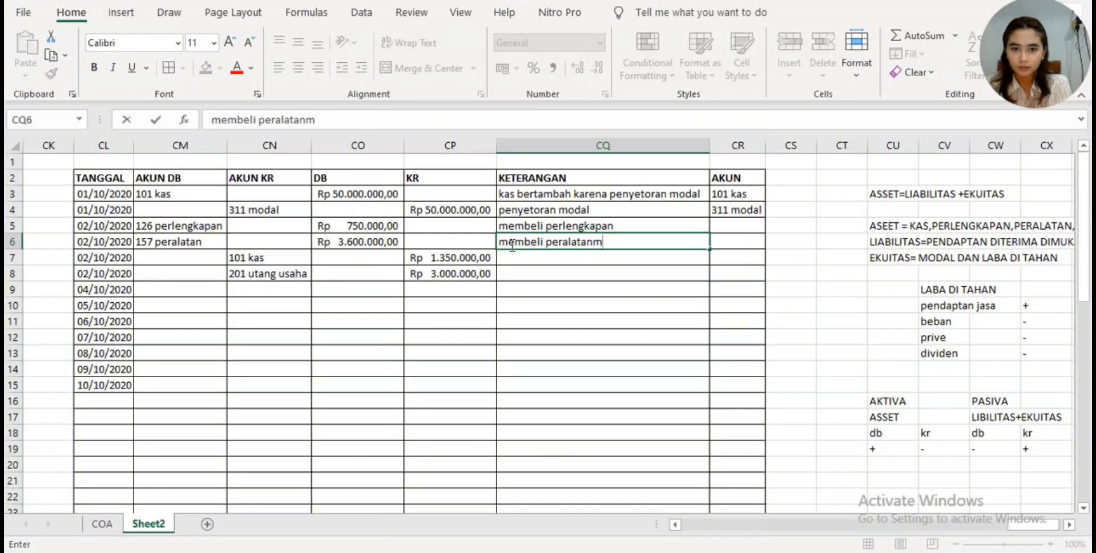
{"action": "key", "text": "BackSpace"}
{"action": "key", "text": "Return"}
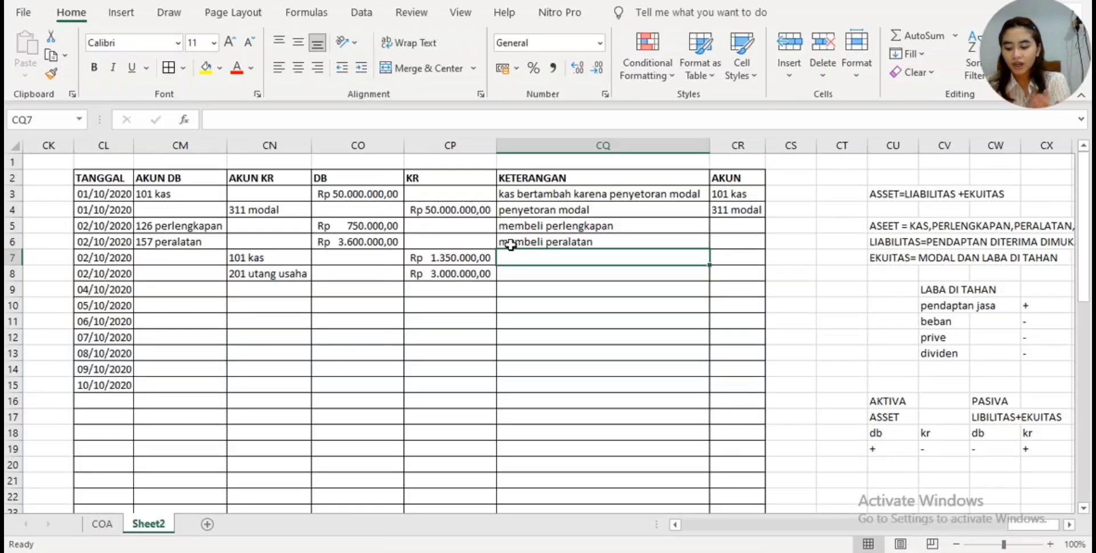
- Enter "kas berkurang karena membeli peralatan dan perlengkapan" as the KETERANGAN for the 101 kas row in CQ7
{"action": "type", "text": "kas berk"}
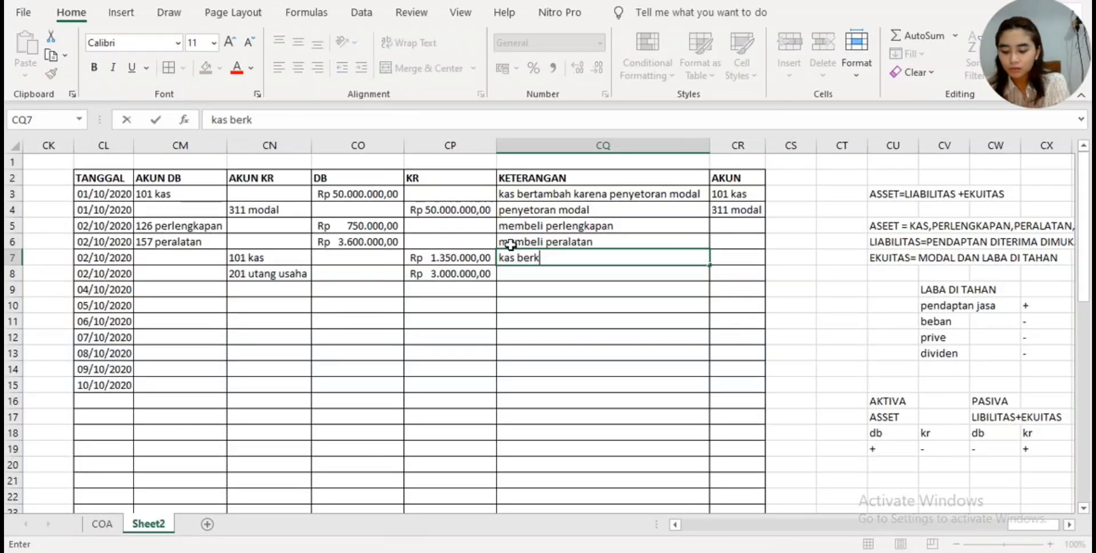
{"action": "type", "text": "urang"}
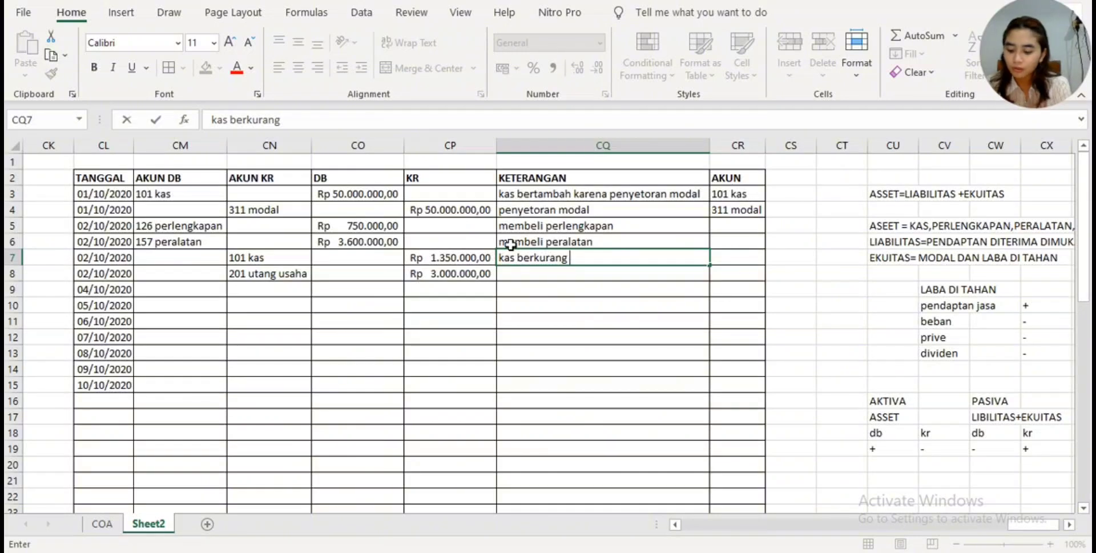
{"action": "type", "text": " karena membeli"}
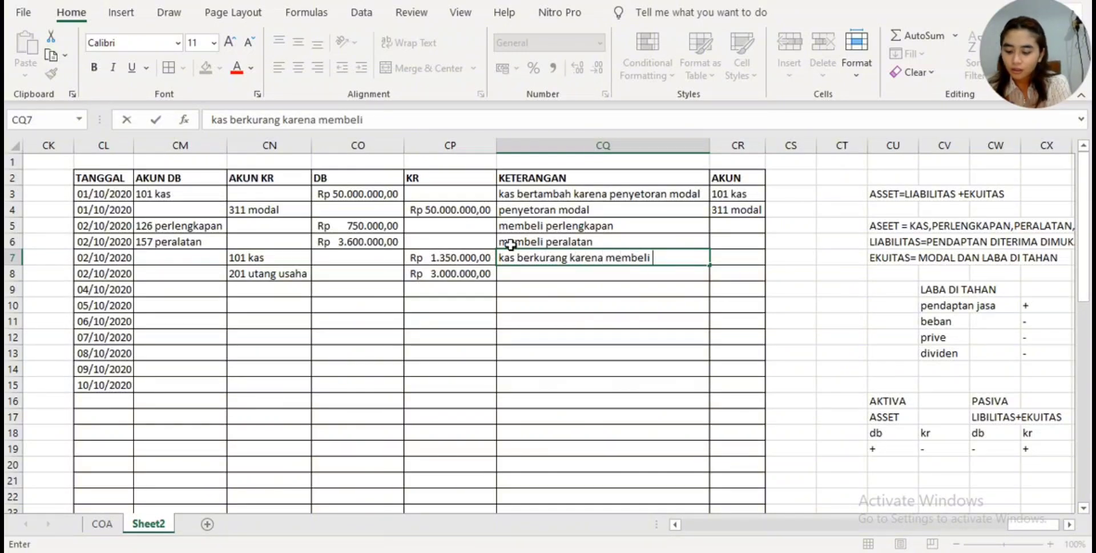
{"action": "type", "text": " peral;"}
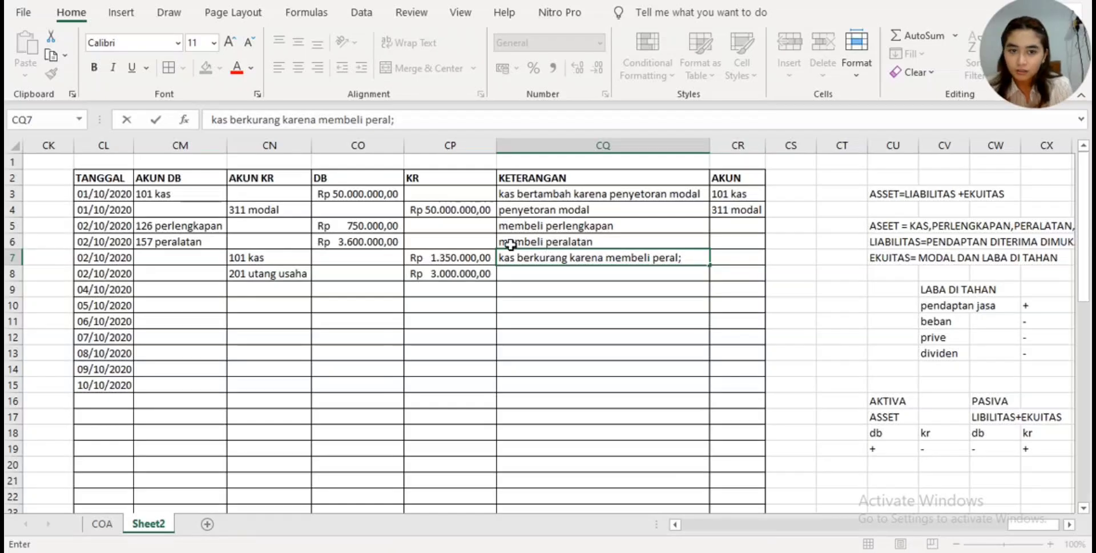
{"action": "key", "text": "BackSpace"}
{"action": "type", "text": "ala"}
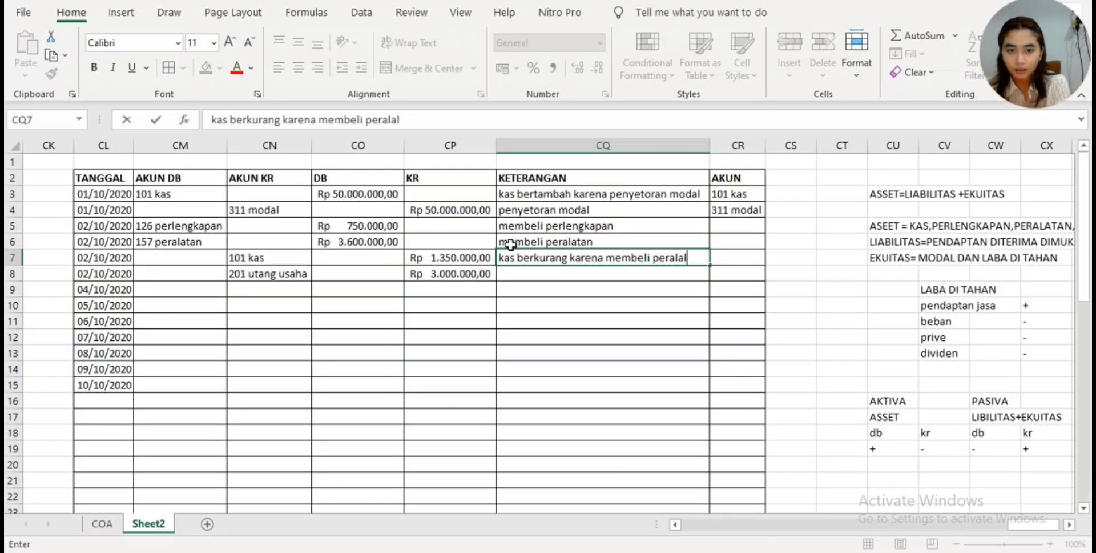
{"action": "type", "text": "tan da"}
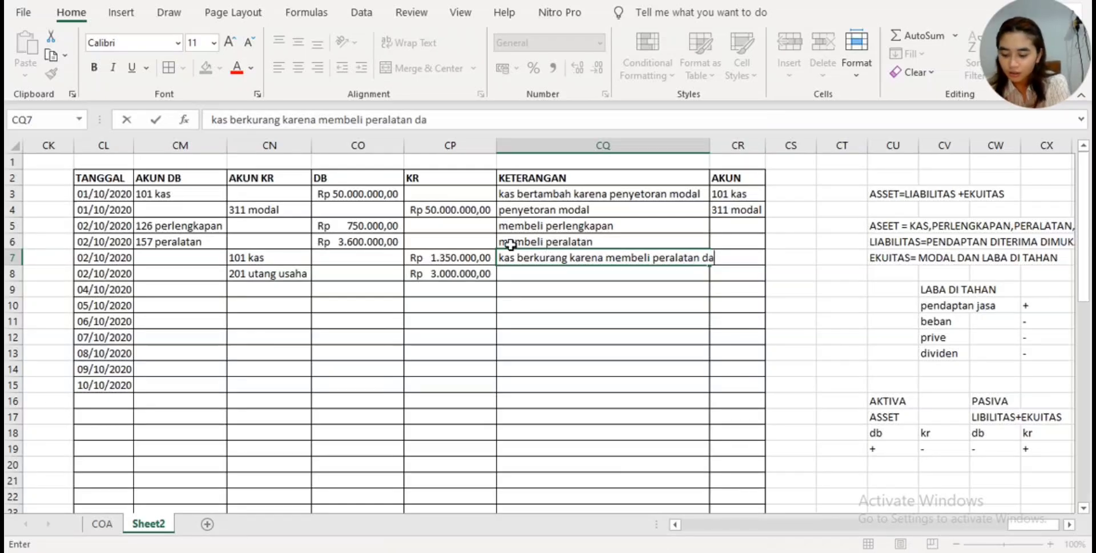
{"action": "type", "text": "n perlengkapa"}
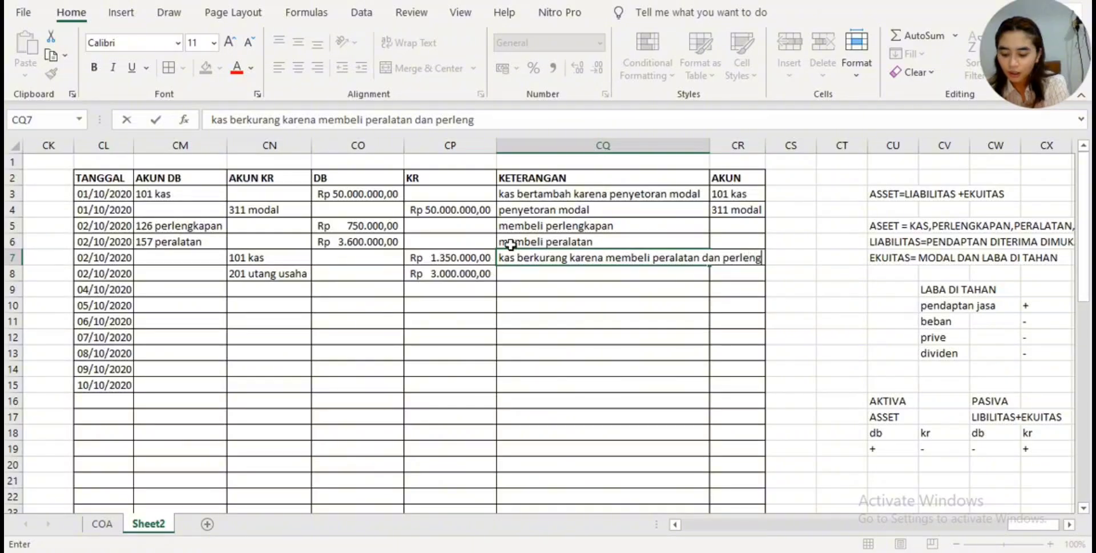
{"action": "key", "text": "Return"}
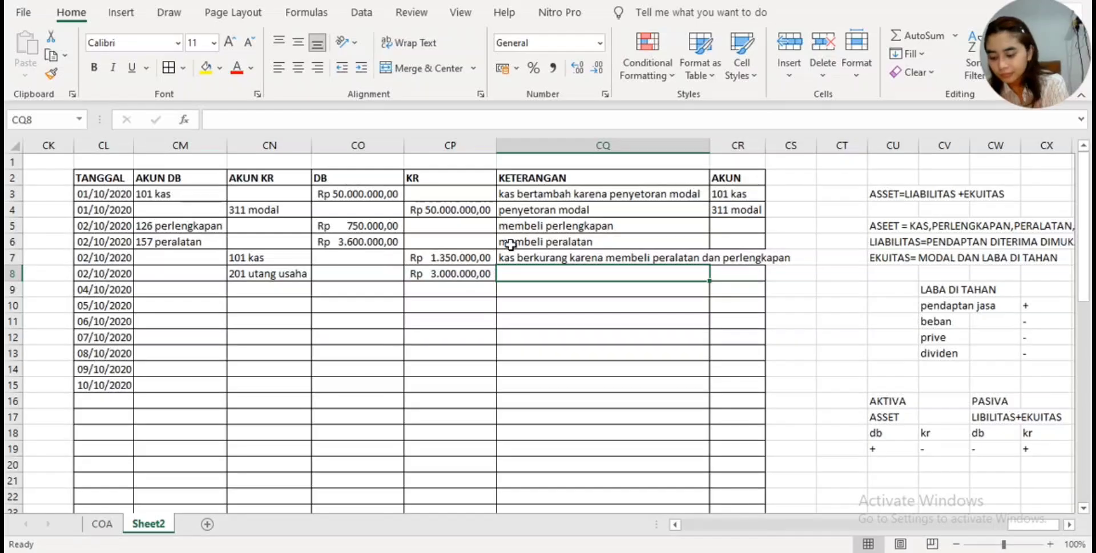
- Enter "spaceter goo hutang ke atk terpercaya" as the KETERANGAN for 201 utang usaha in CQ8, and widen the KETERANGAN column to fit its texts
{"action": "type", "text": "hutang"}
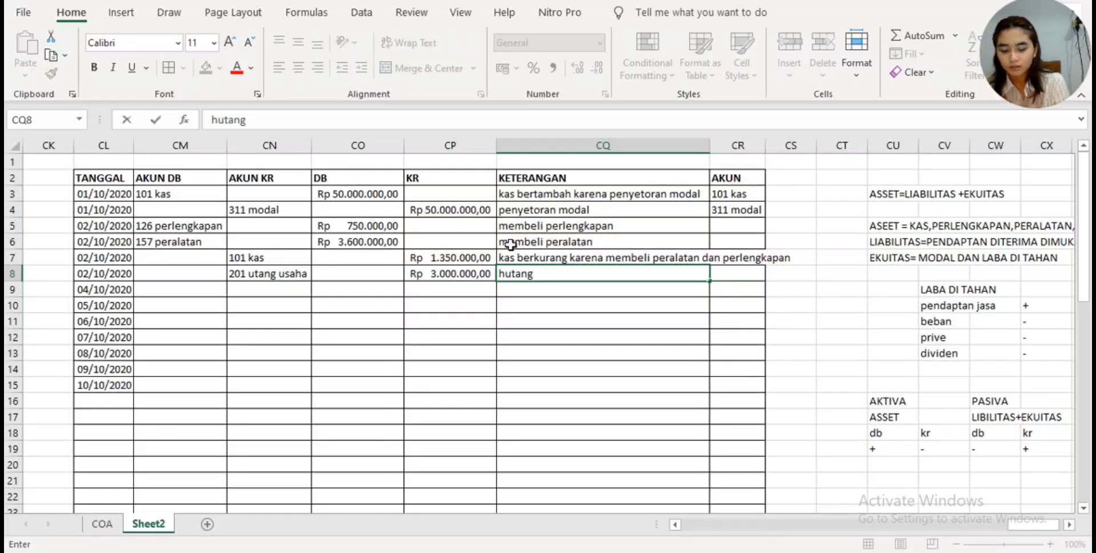
{"action": "key", "text": "BackSpace"}
{"action": "key", "text": "BackSpace"}
{"action": "key", "text": "BackSpace"}
{"action": "key", "text": "BackSpace"}
{"action": "key", "text": "BackSpace"}
{"action": "key", "text": "BackSpace"}
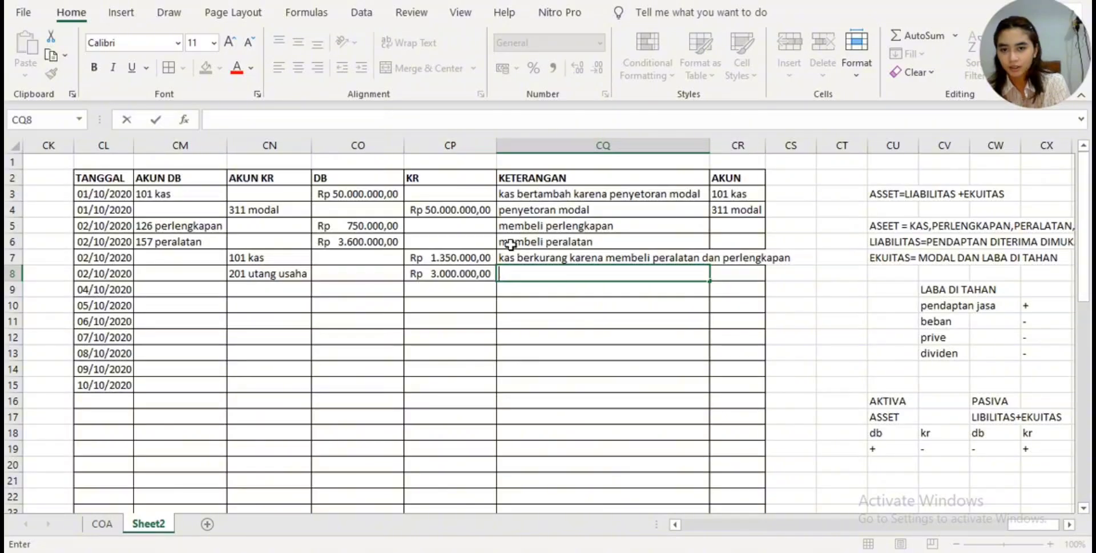
{"action": "type", "text": "spaceter"}
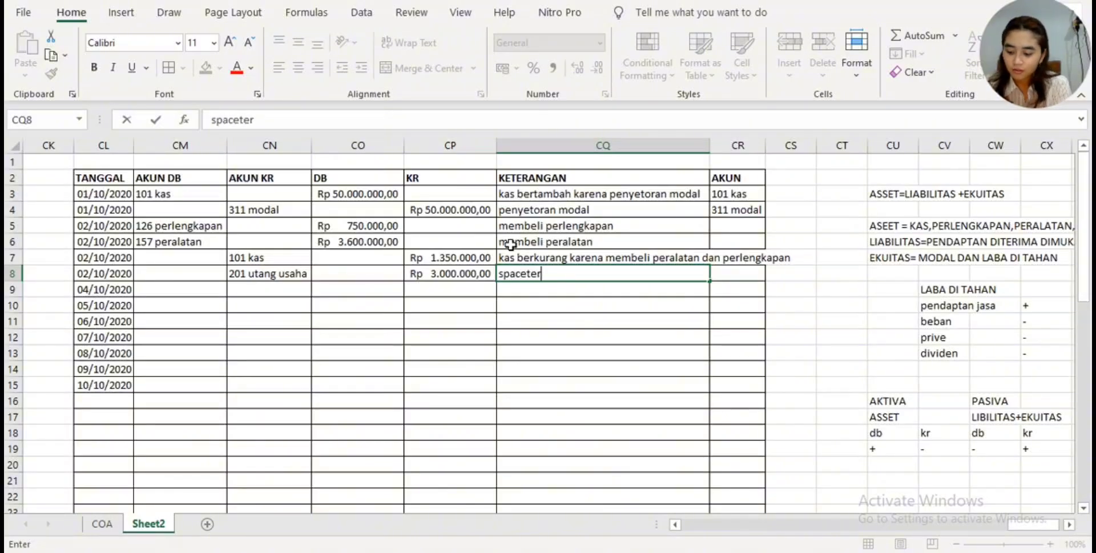
{"action": "type", "text": " goo hutan"}
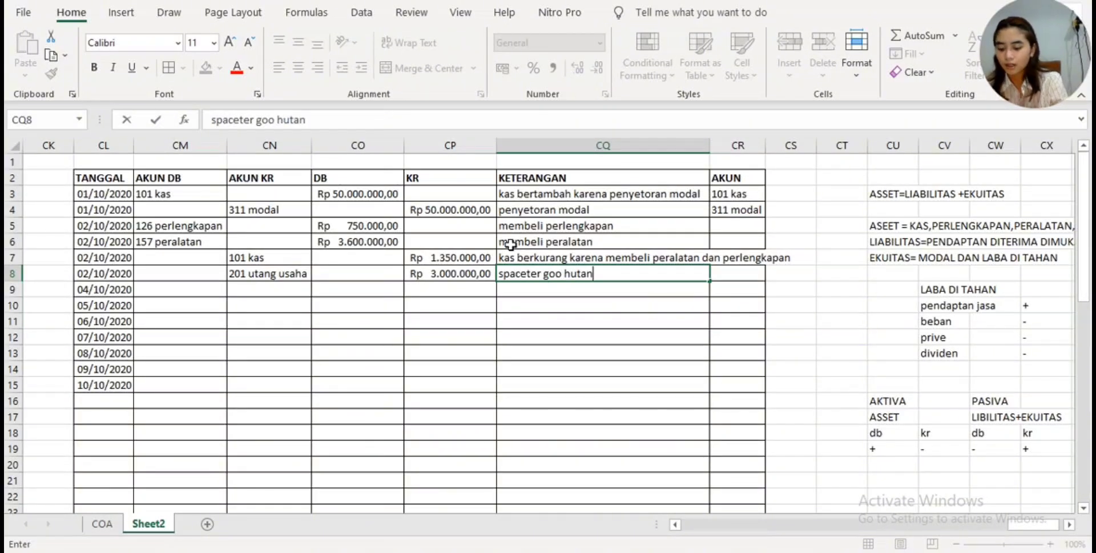
{"action": "type", "text": "g ke at"}
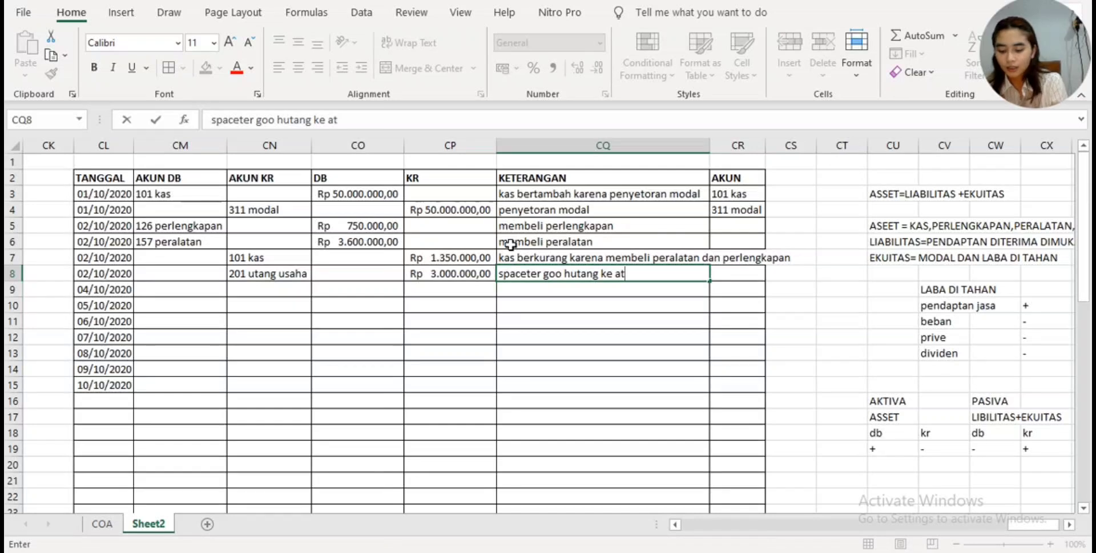
{"action": "type", "text": "k ter"}
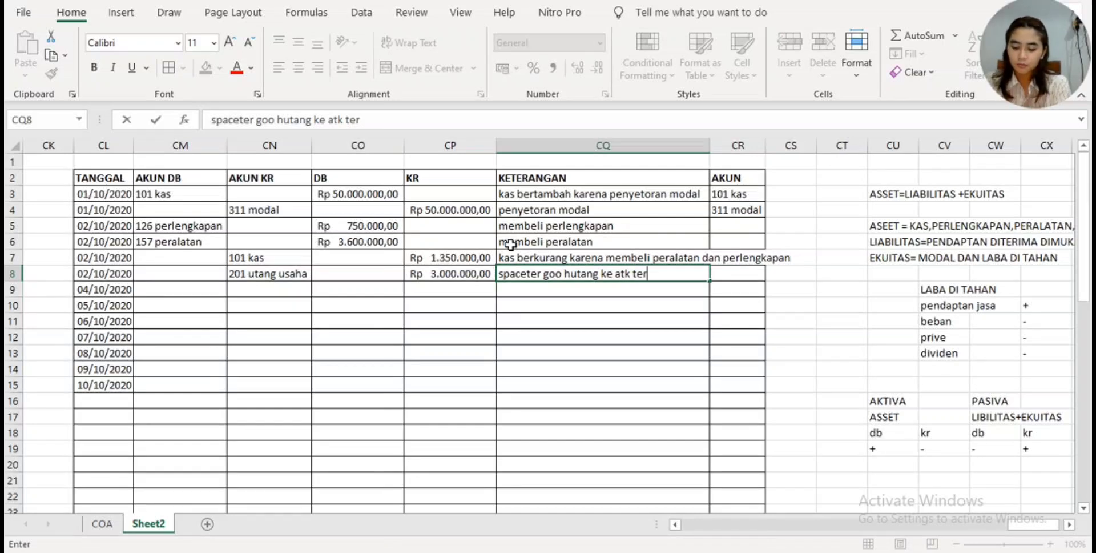
{"action": "type", "text": "percaya"}
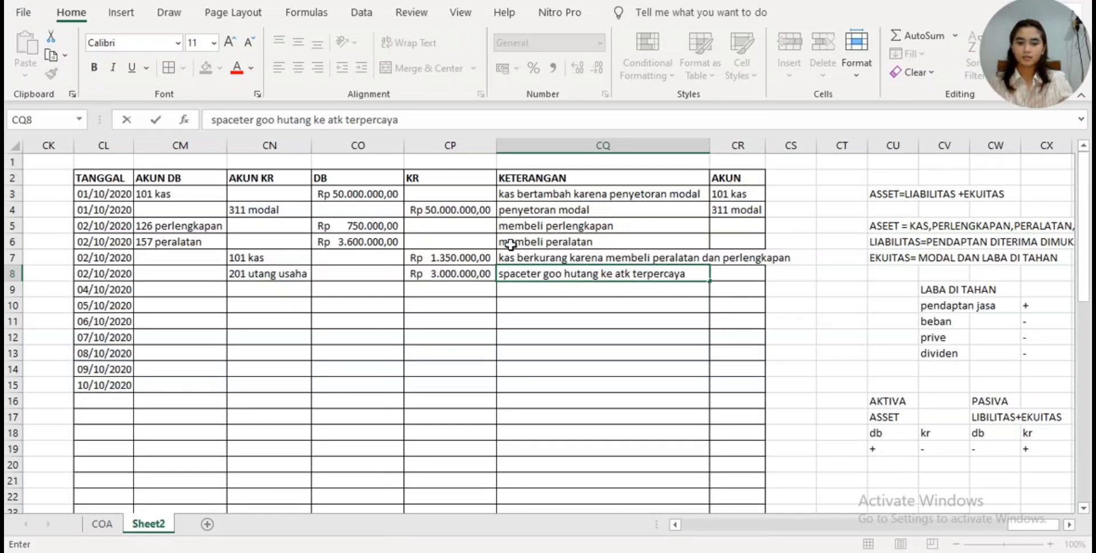
{"action": "key", "text": "Return"}
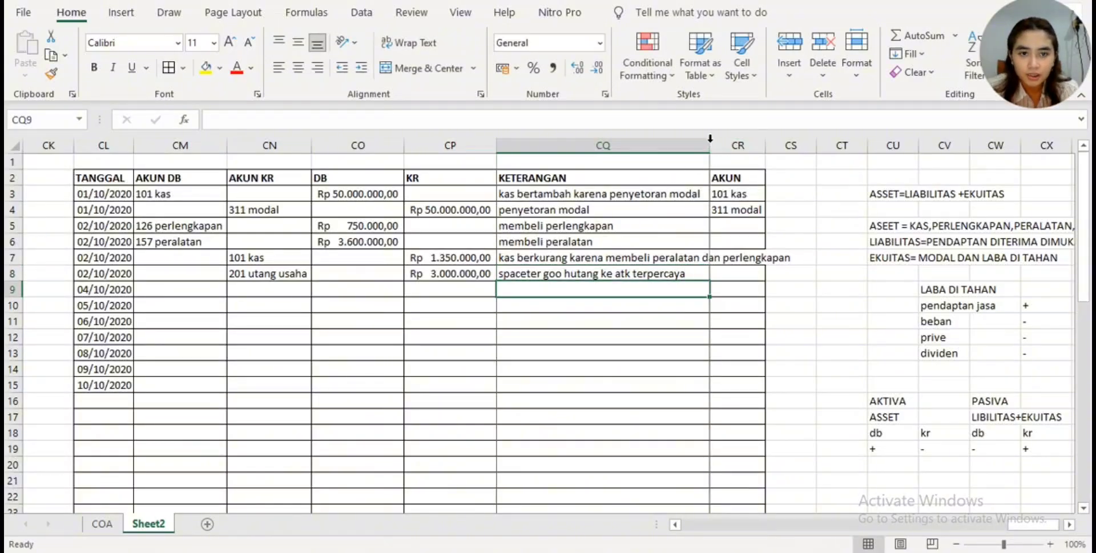
{"action": "left_click_drag", "start_coordinate": [710, 142], "coordinate": [803, 143]}
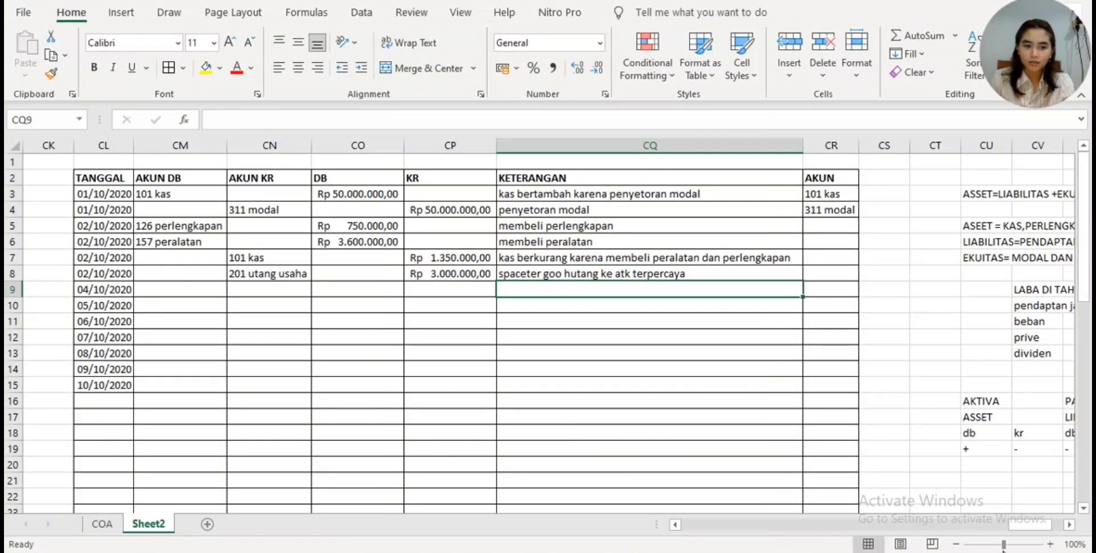
{"action": "mouse_move", "coordinate": [1030, 521]}
{"action": "left_mouse_down"}
{"action": "mouse_move", "coordinate": [1041, 512]}
{"action": "mouse_move", "coordinate": [1016, 506]}
{"action": "mouse_move", "coordinate": [1048, 517]}
{"action": "mouse_move", "coordinate": [1028, 510]}
{"action": "left_mouse_up"}
- Fill the AKUN formula from CR4 down the journal table's remaining rows and widen the AKUN column to fit the account names
{"action": "left_click", "coordinate": [844, 178]}
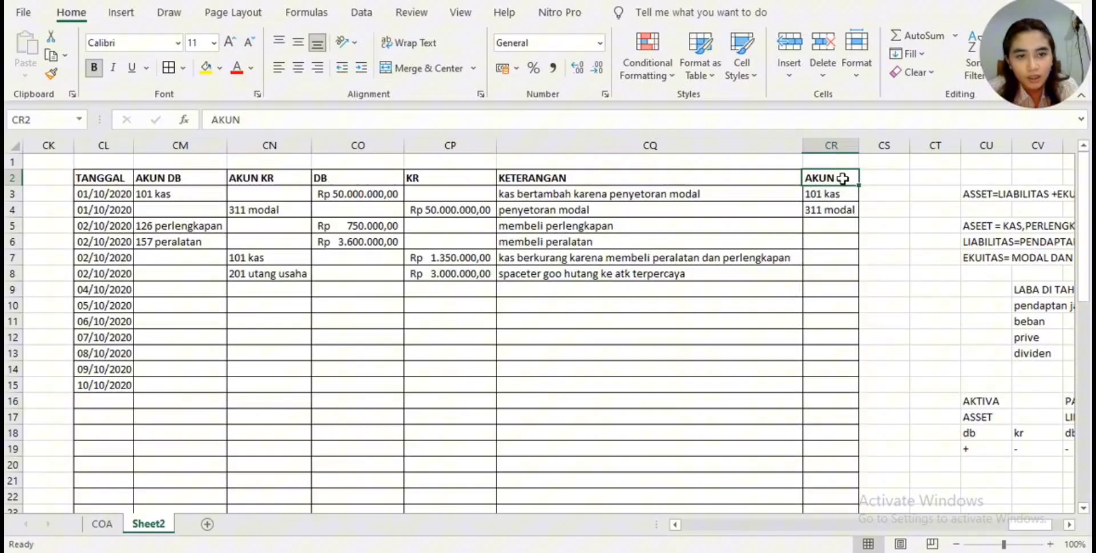
{"action": "left_click", "coordinate": [836, 208]}
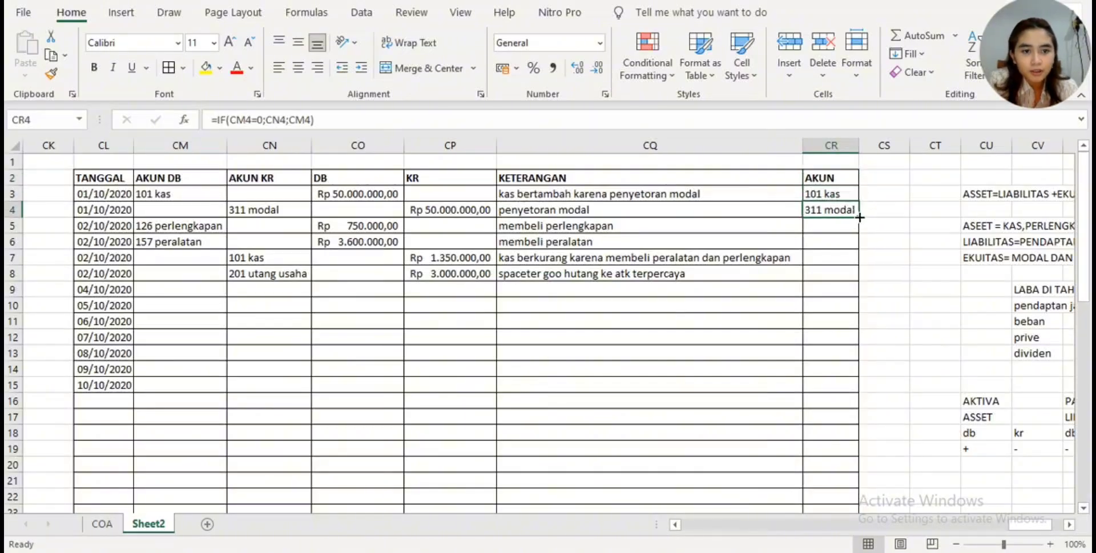
{"action": "left_click_drag", "start_coordinate": [859, 217], "coordinate": [859, 504]}
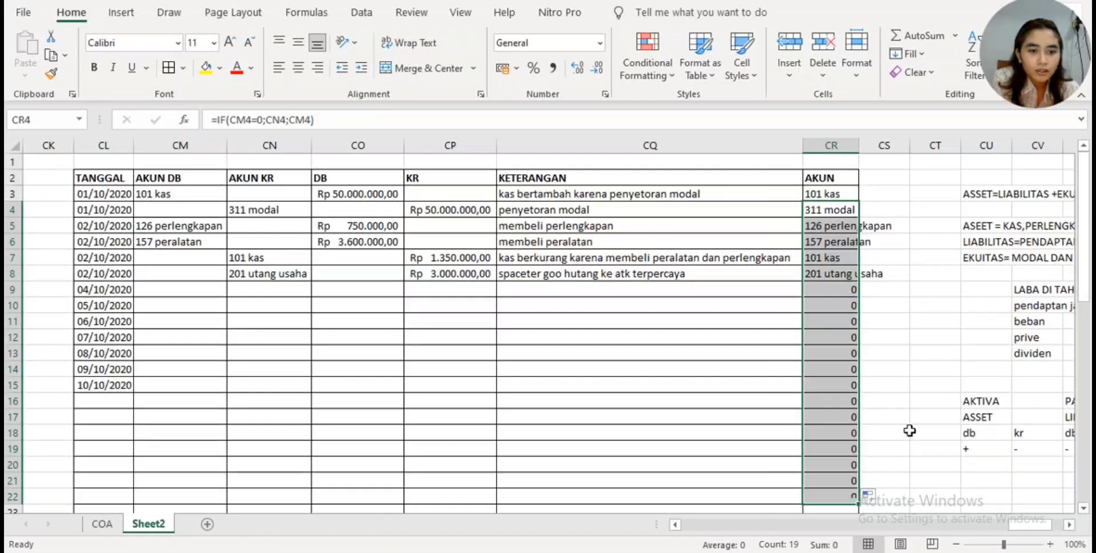
{"action": "scroll", "coordinate": [909, 428], "scroll_direction": "down", "scroll_amount": 2}
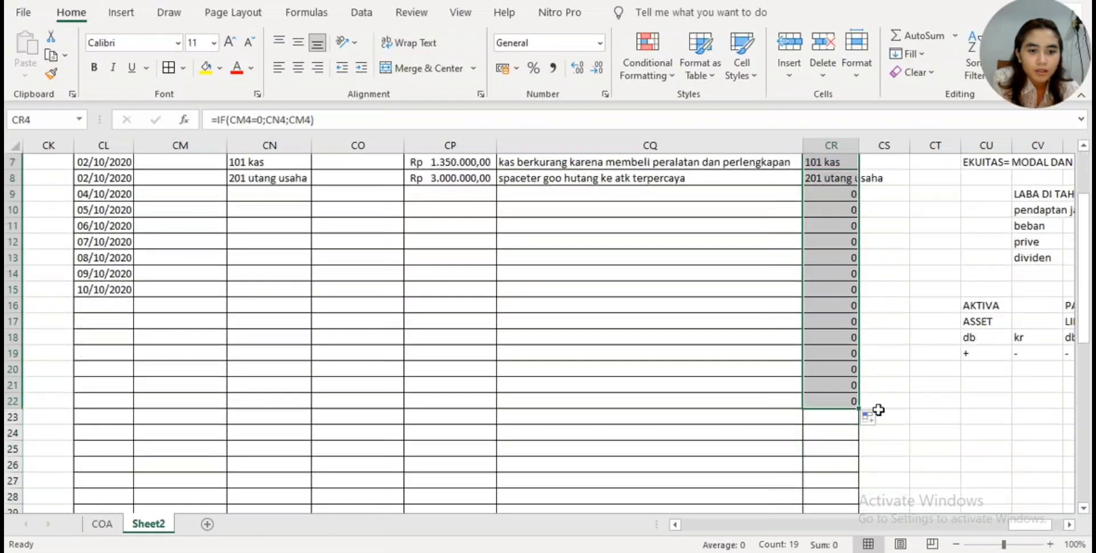
{"action": "left_click_drag", "start_coordinate": [858, 407], "coordinate": [860, 485]}
{"action": "left_click", "coordinate": [941, 347]}
{"action": "scroll", "coordinate": [931, 345], "scroll_direction": "up", "scroll_amount": 4}
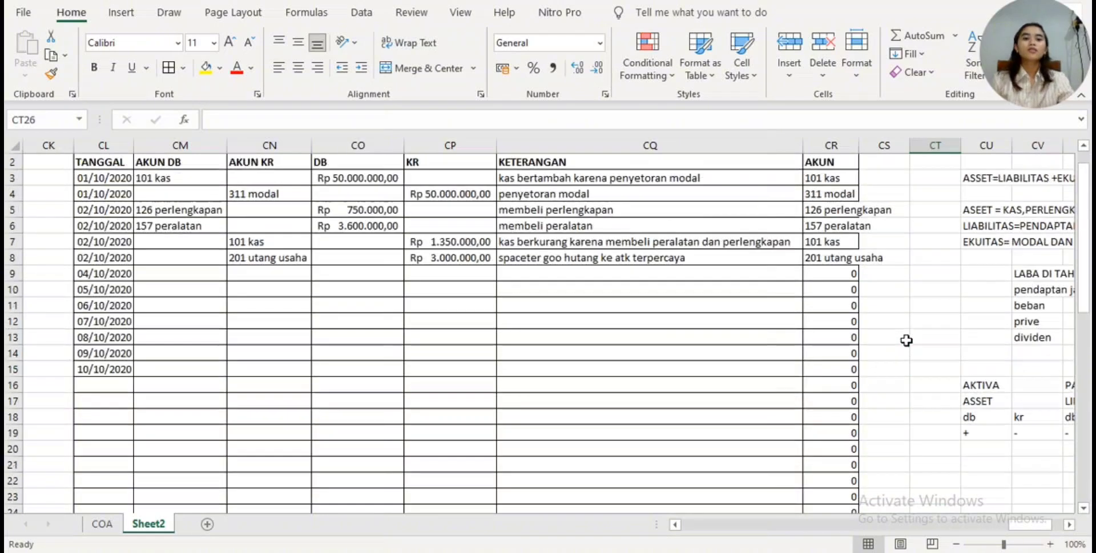
{"action": "double_click", "coordinate": [854, 150]}
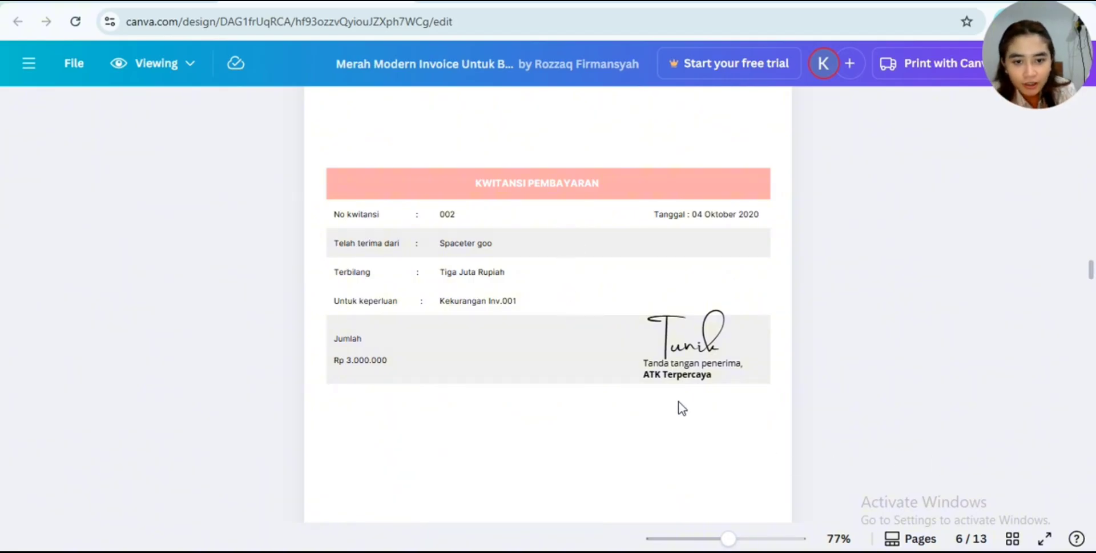
- Examine payment receipt 002 on page 6 of the Canva document for its date, payer, purpose and amount
{"action": "scroll", "coordinate": [685, 368], "scroll_direction": "up", "scroll_amount": 3}
{"action": "scroll", "coordinate": [687, 369], "scroll_direction": "down", "scroll_amount": 3}
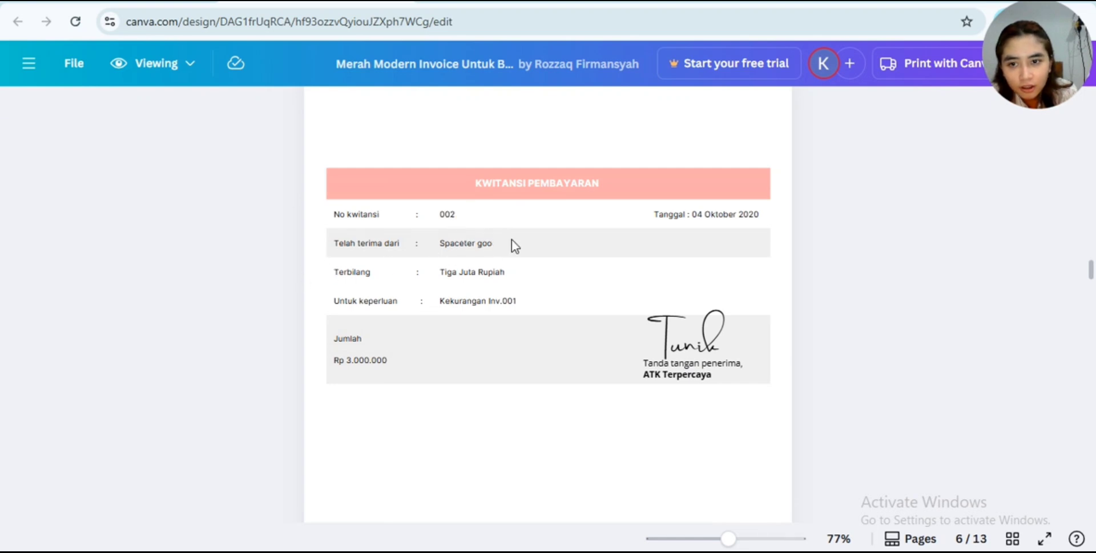
{"action": "scroll", "coordinate": [515, 246], "scroll_direction": "down", "scroll_amount": 2}
{"action": "scroll", "coordinate": [512, 238], "scroll_direction": "up", "scroll_amount": 2}
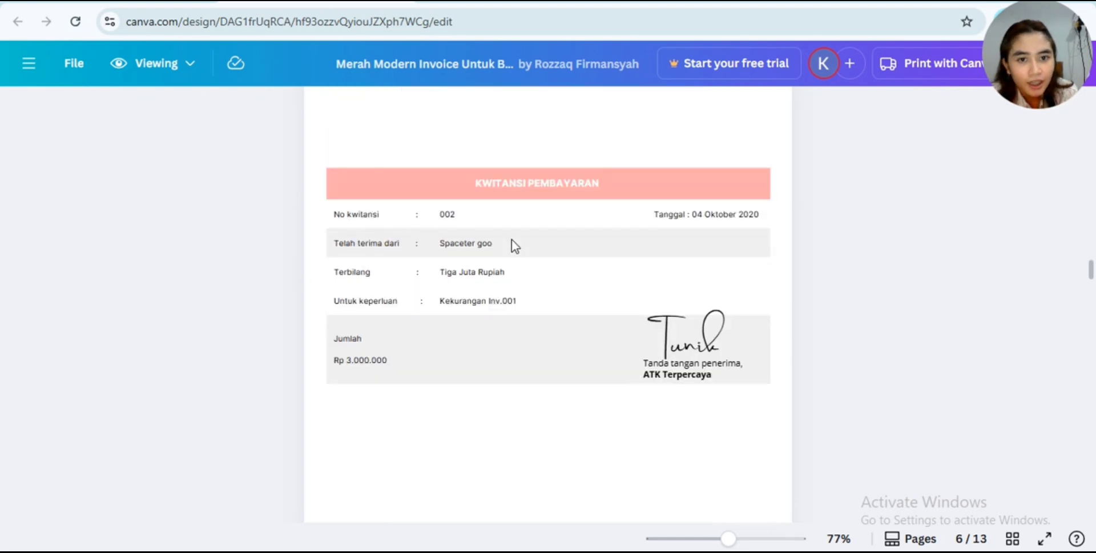
{"action": "scroll", "coordinate": [567, 242], "scroll_direction": "up", "scroll_amount": 2}
{"action": "scroll", "coordinate": [567, 242], "scroll_direction": "down", "scroll_amount": 5}
{"action": "scroll", "coordinate": [567, 242], "scroll_direction": "down", "scroll_amount": 2}
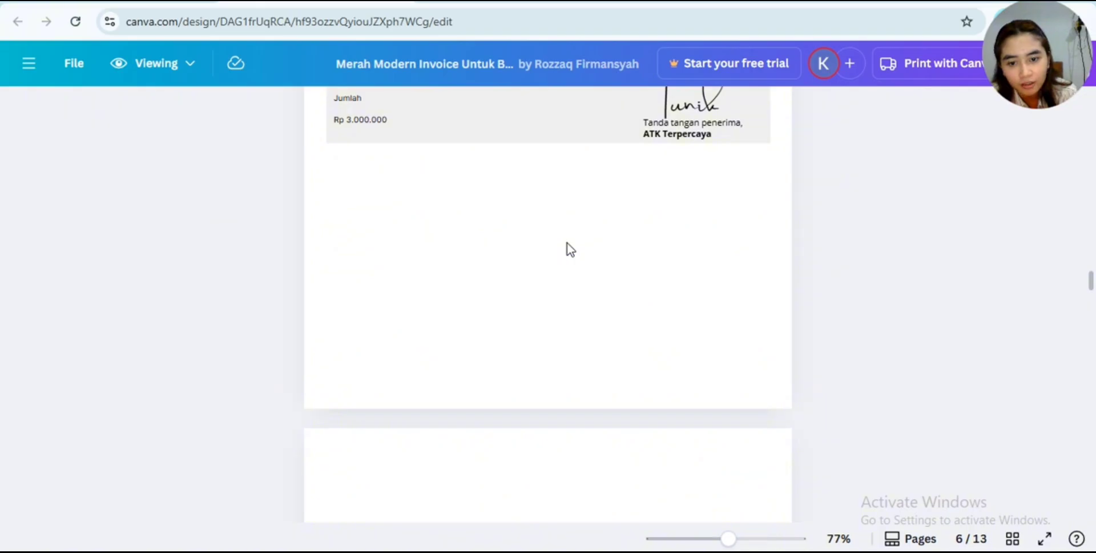
{"action": "scroll", "coordinate": [567, 242], "scroll_direction": "up", "scroll_amount": 5}
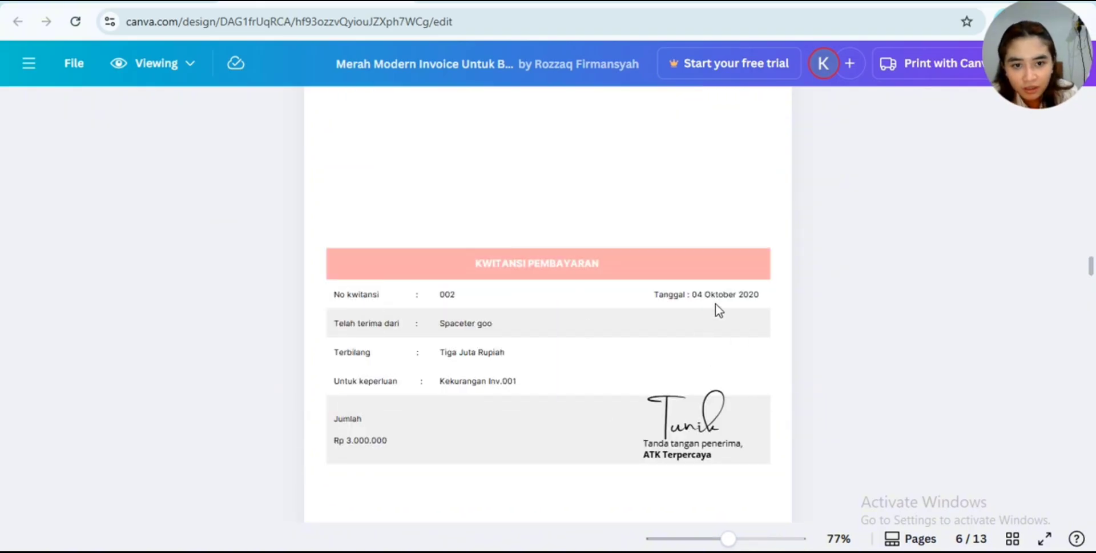
- Switch to the Excel workbook and examine the AKTIVA and PASIVA debit/credit sign rules beside the Sheet2 journal for utang usaha
{"action": "key", "text": "alt+Tab"}
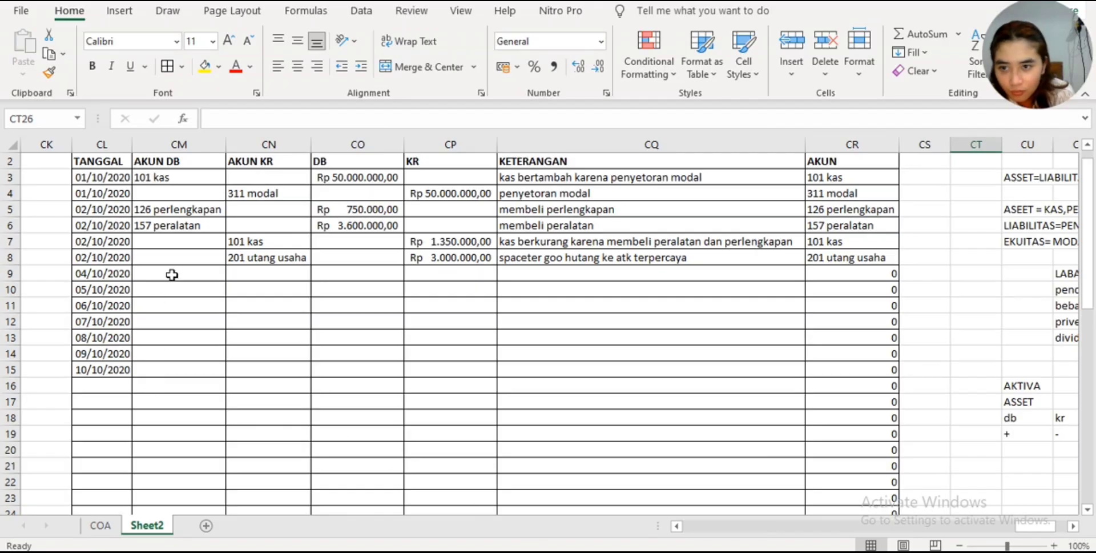
{"action": "left_click", "coordinate": [123, 276]}
{"action": "mouse_move", "coordinate": [121, 275]}
{"action": "left_mouse_down"}
{"action": "mouse_move", "coordinate": [121, 308]}
{"action": "mouse_move", "coordinate": [116, 274]}
{"action": "mouse_move", "coordinate": [110, 289]}
{"action": "left_mouse_up"}
{"action": "left_click", "coordinate": [157, 274]}
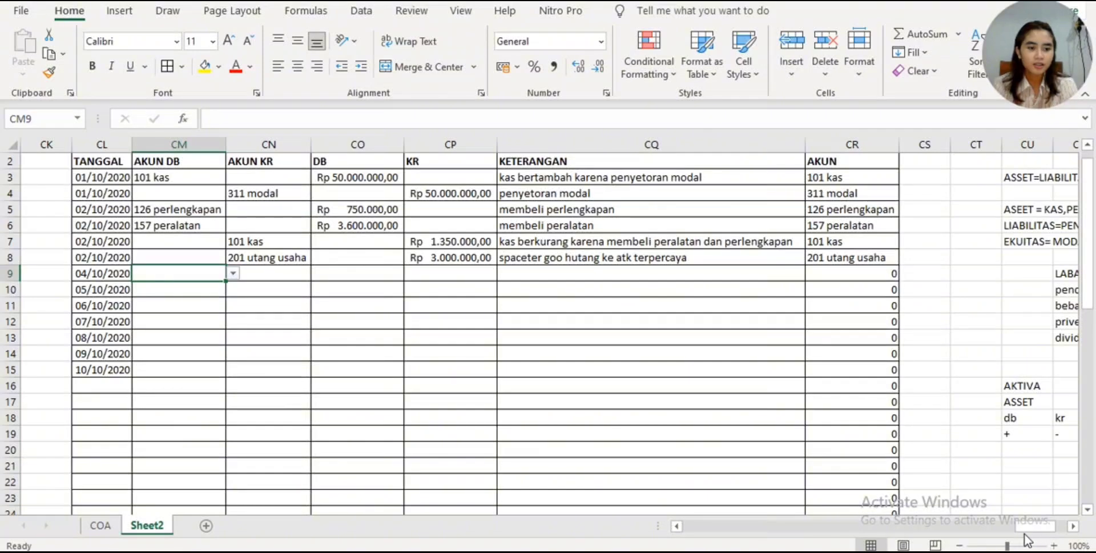
{"action": "left_click_drag", "start_coordinate": [1033, 528], "coordinate": [1044, 534]}
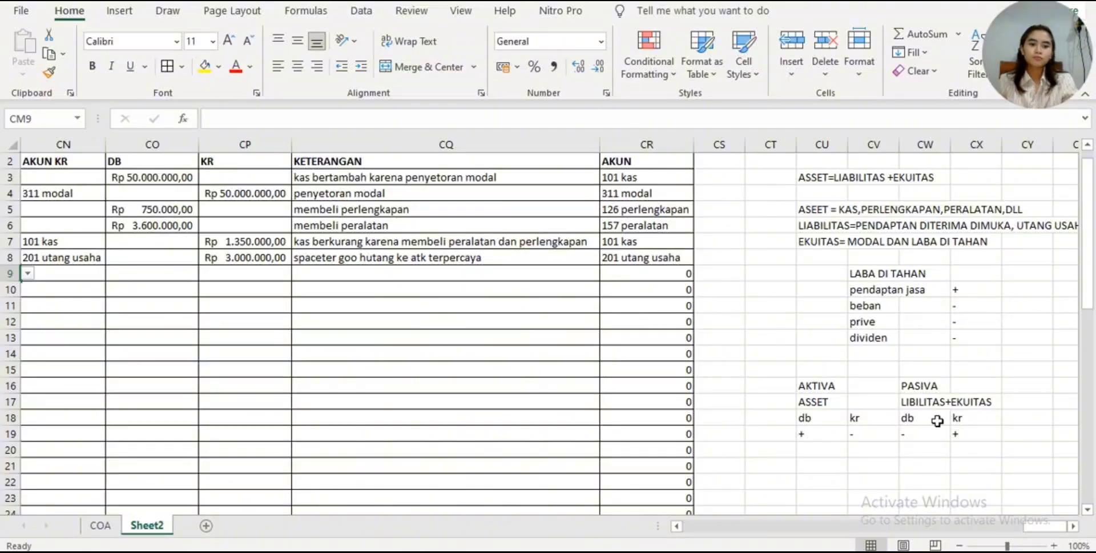
{"action": "key", "text": "super+w"}
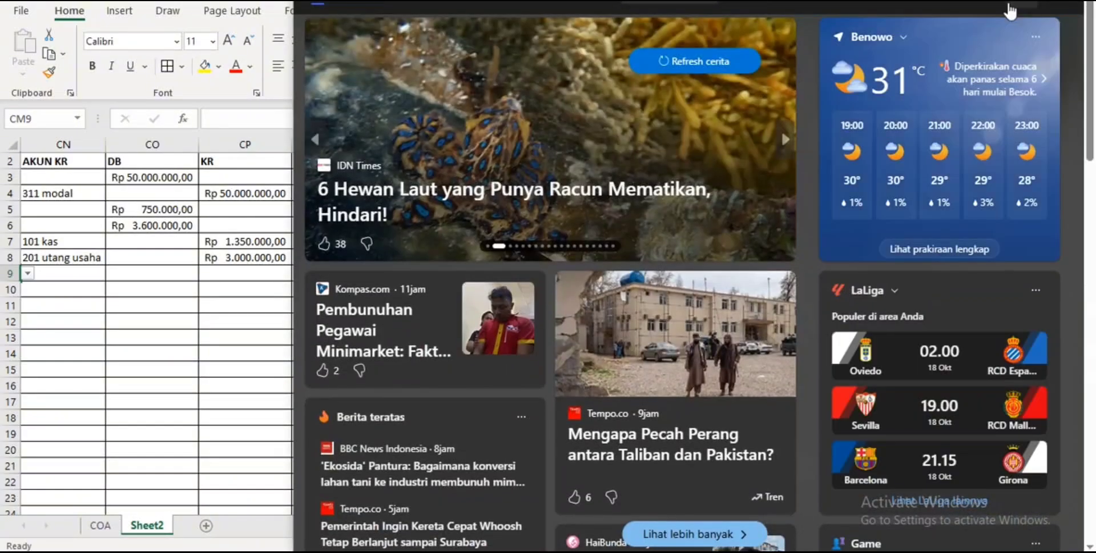
{"action": "left_click", "coordinate": [243, 366]}
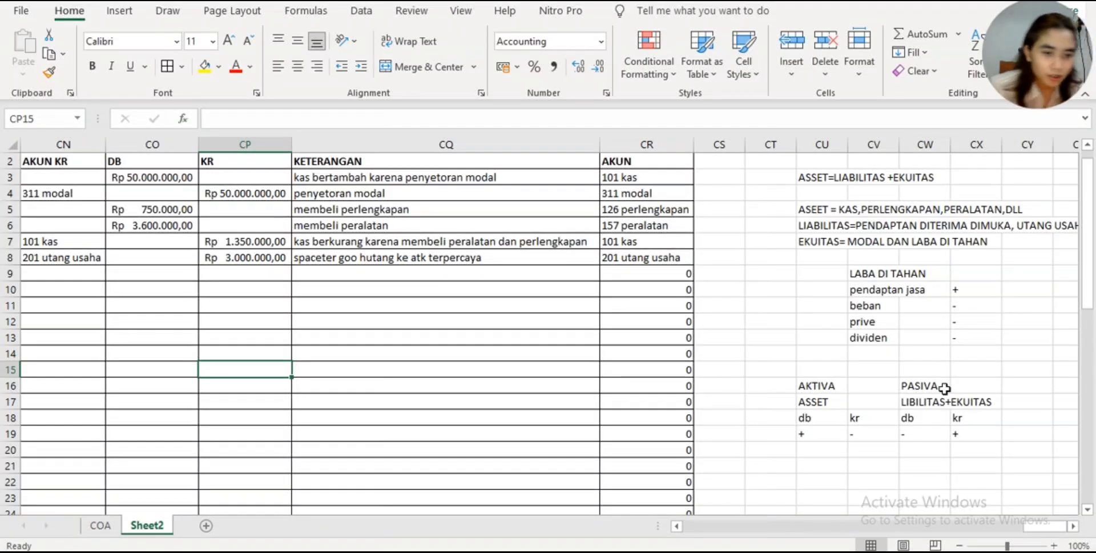
{"action": "left_click", "coordinate": [938, 434]}
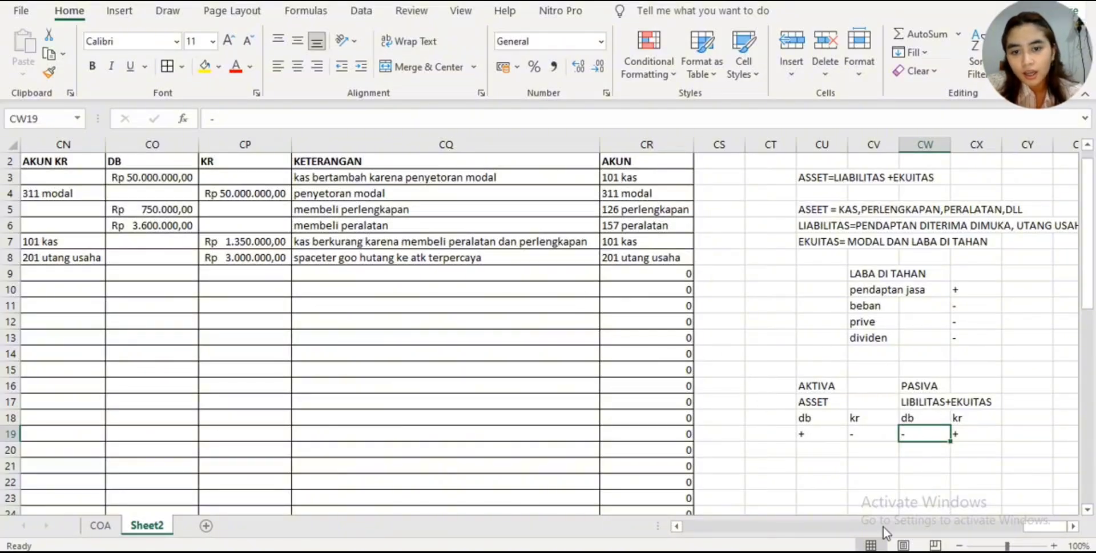
{"action": "mouse_move", "coordinate": [1046, 520]}
{"action": "left_mouse_down"}
{"action": "mouse_move", "coordinate": [1022, 529]}
{"action": "mouse_move", "coordinate": [1034, 526]}
{"action": "left_mouse_up"}
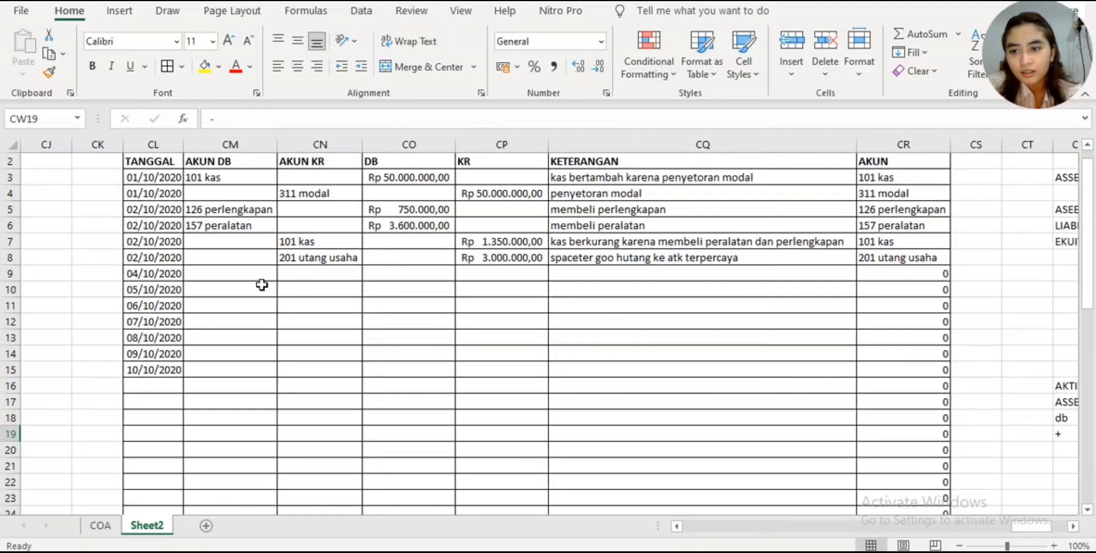
- Choose 201 utang usaha as the AKUN DB for the 04/10/2020 row in CM9
{"action": "left_click", "coordinate": [225, 272]}
{"action": "left_click", "coordinate": [290, 274]}
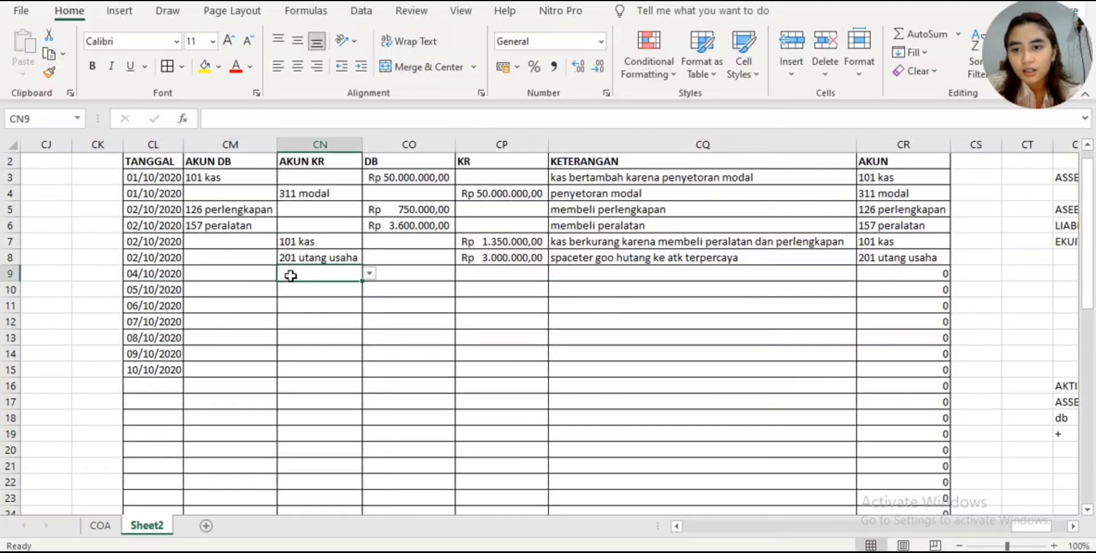
{"action": "left_click", "coordinate": [266, 273]}
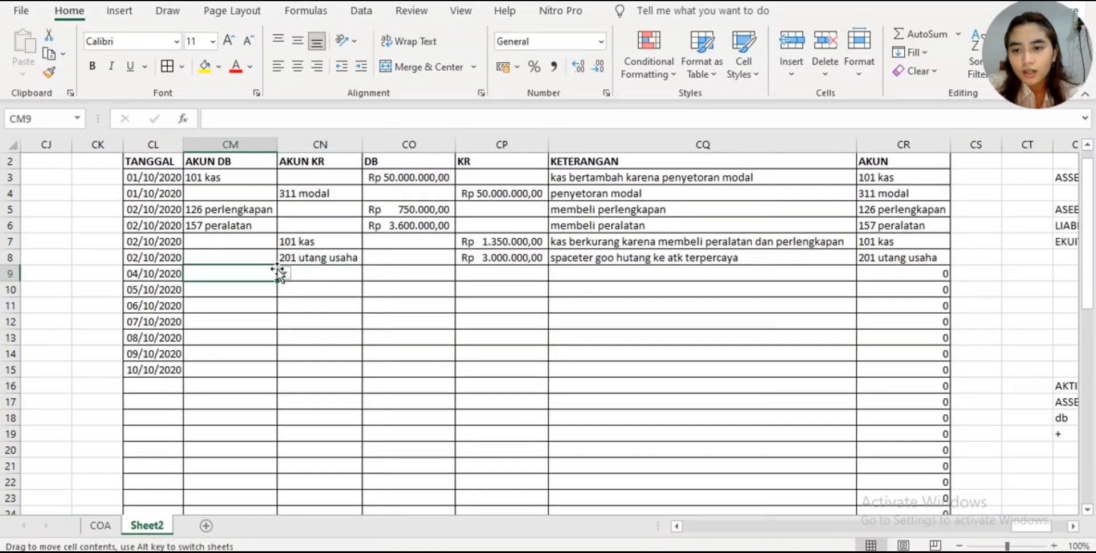
{"action": "left_click", "coordinate": [284, 273]}
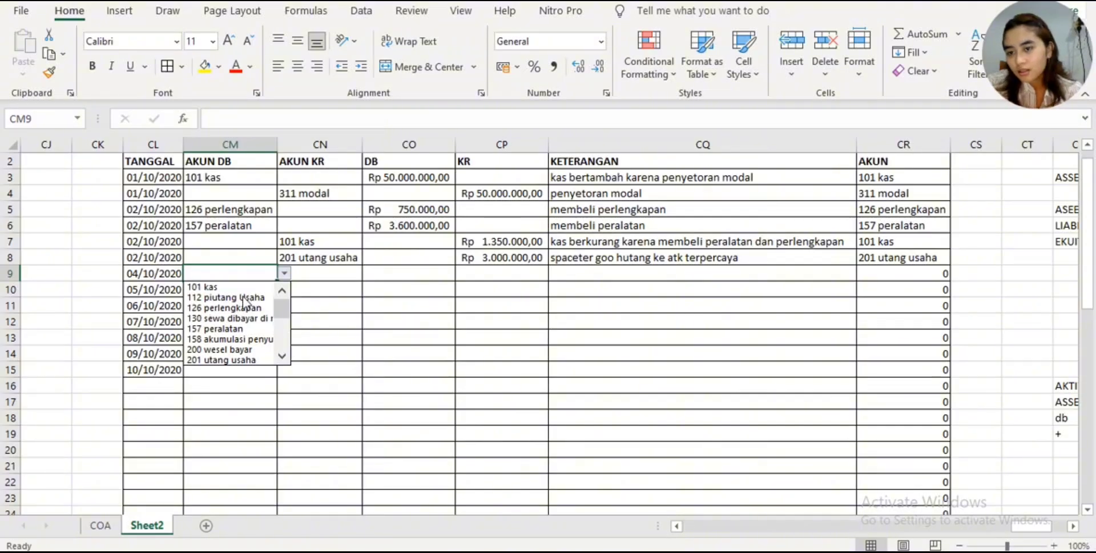
{"action": "left_click", "coordinate": [249, 359]}
{"action": "left_click", "coordinate": [245, 352]}
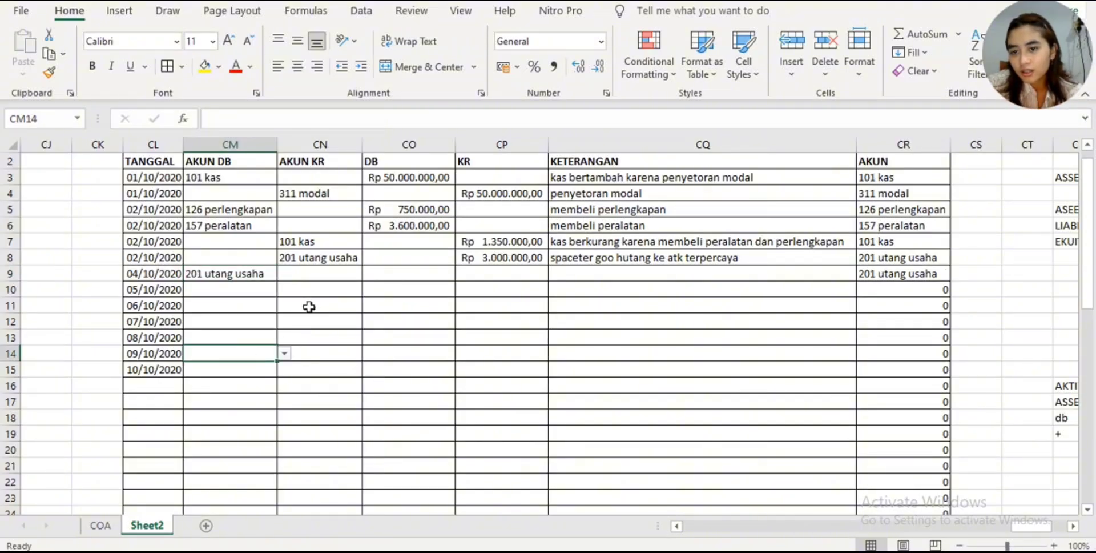
- Enter 3000000 as the DB amount for 201 utang usaha in CO9
{"action": "left_click", "coordinate": [397, 263]}
{"action": "key", "text": "Down"}
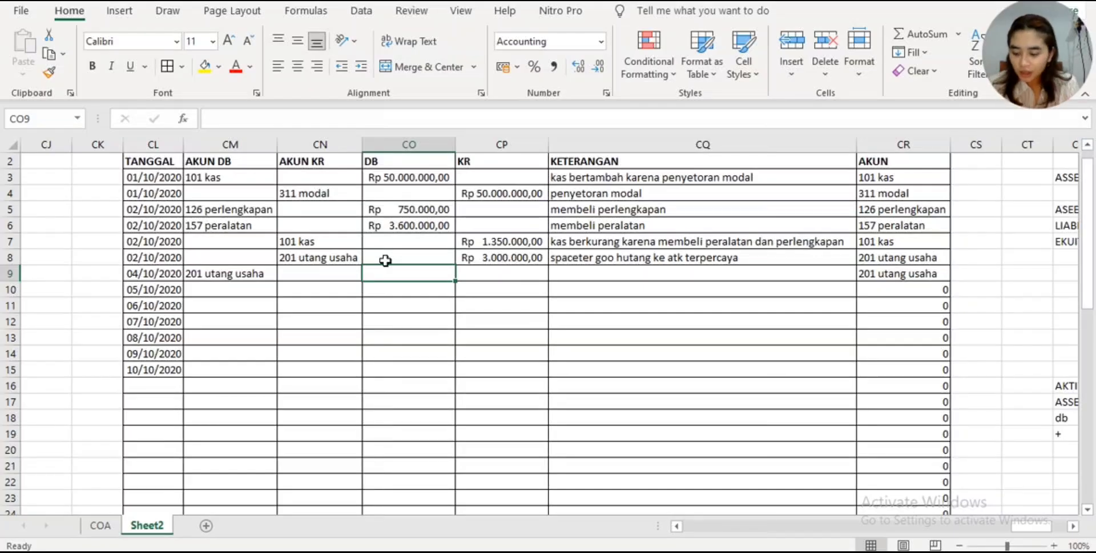
{"action": "type", "text": "3.0"}
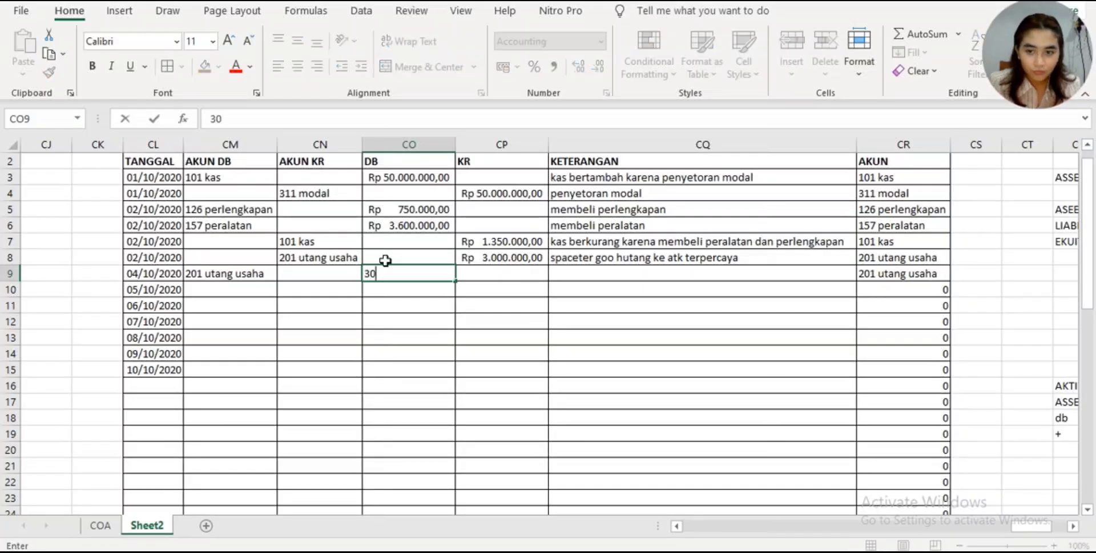
{"action": "type", "text": "00.00000"}
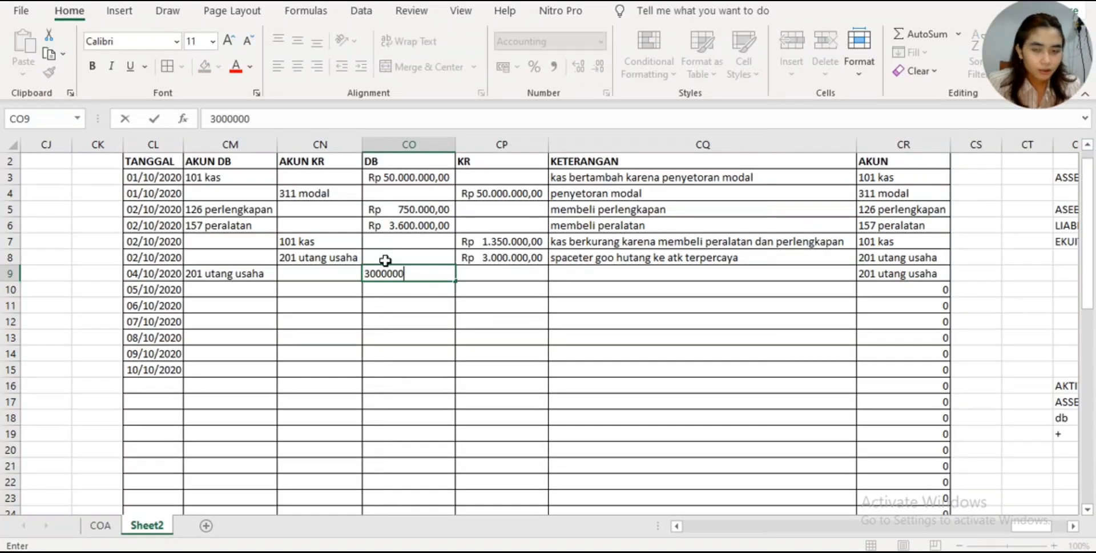
{"action": "key", "text": "Return"}
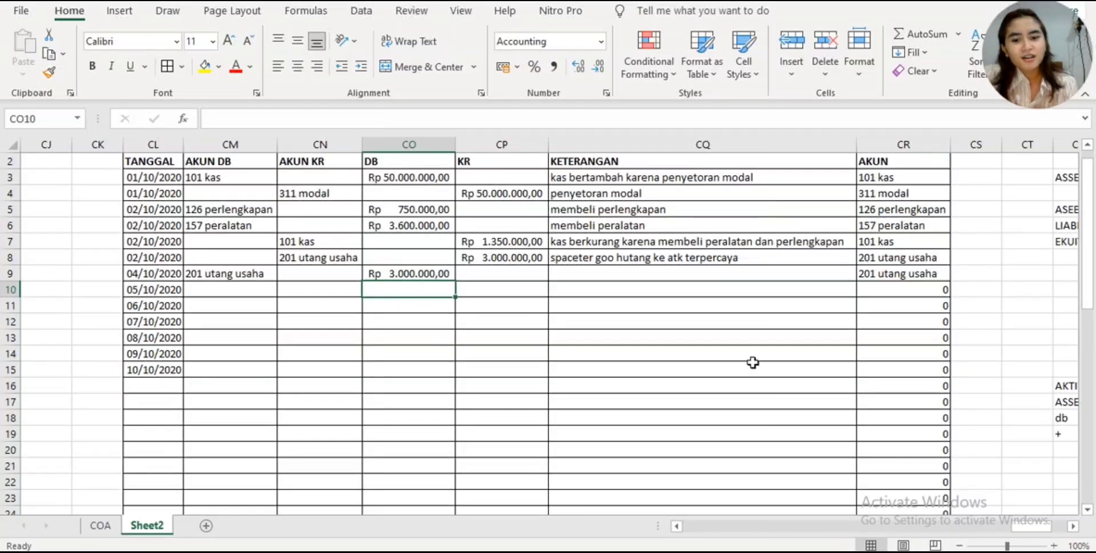
- Recheck receipt 002 in the Canva document and choose 101 kas as the AKUN KR in CN10 of the Excel journal
{"action": "left_click", "coordinate": [531, 551]}
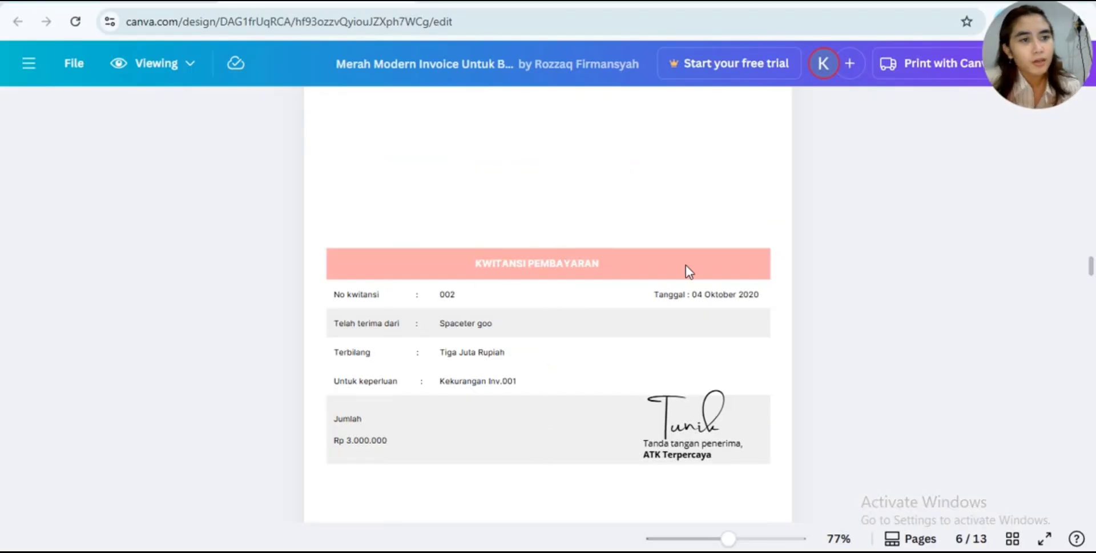
{"action": "mouse_move", "coordinate": [565, 551]}
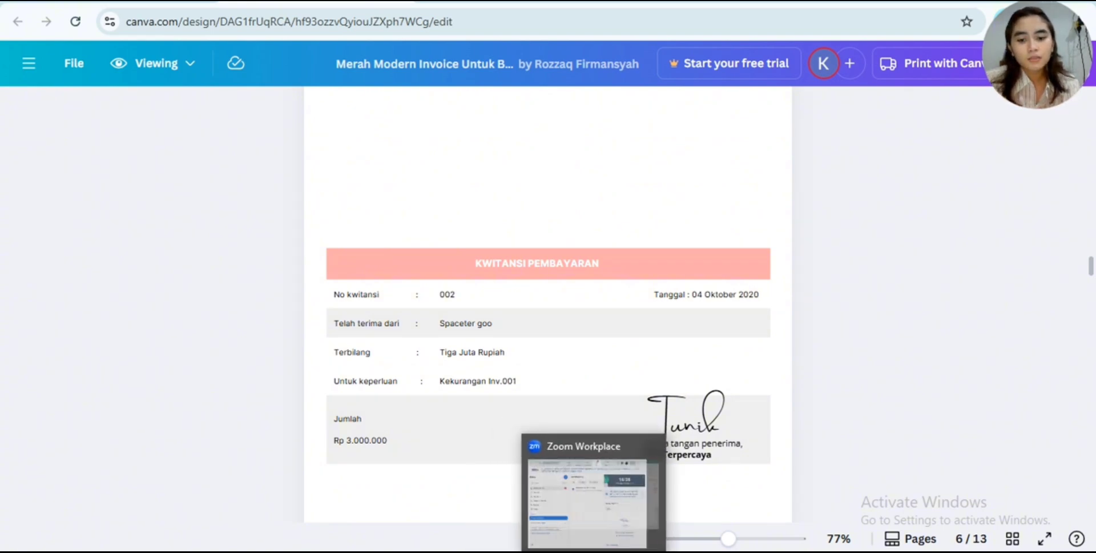
{"action": "left_click", "coordinate": [571, 514]}
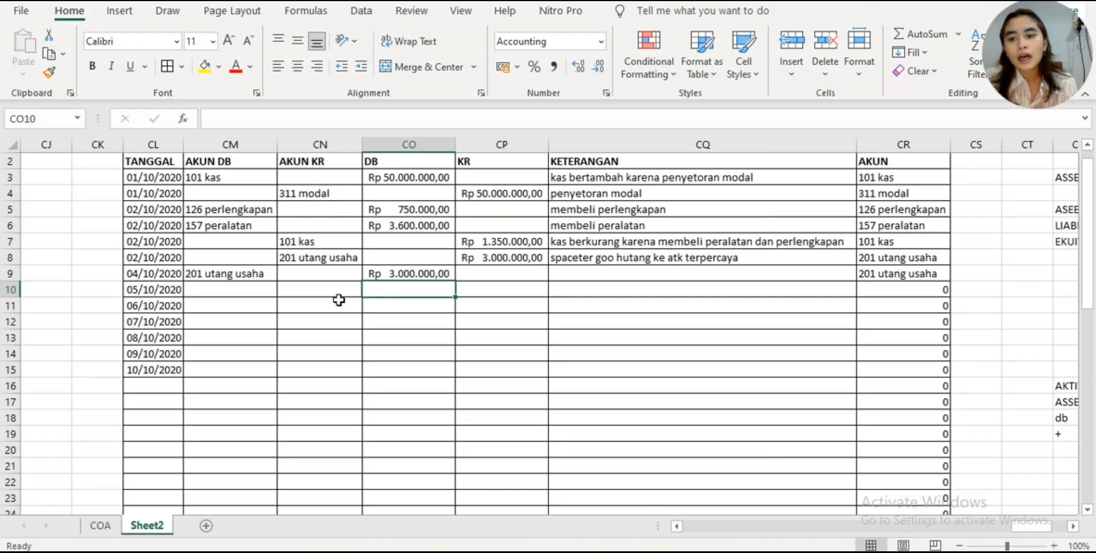
{"action": "left_click", "coordinate": [340, 299]}
{"action": "left_click", "coordinate": [340, 291]}
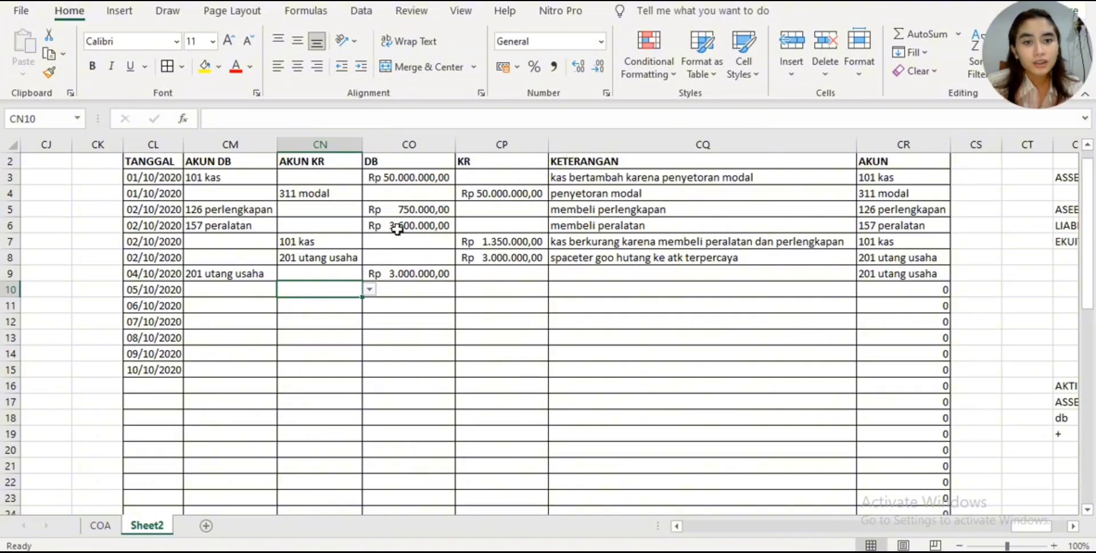
{"action": "left_click", "coordinate": [369, 290]}
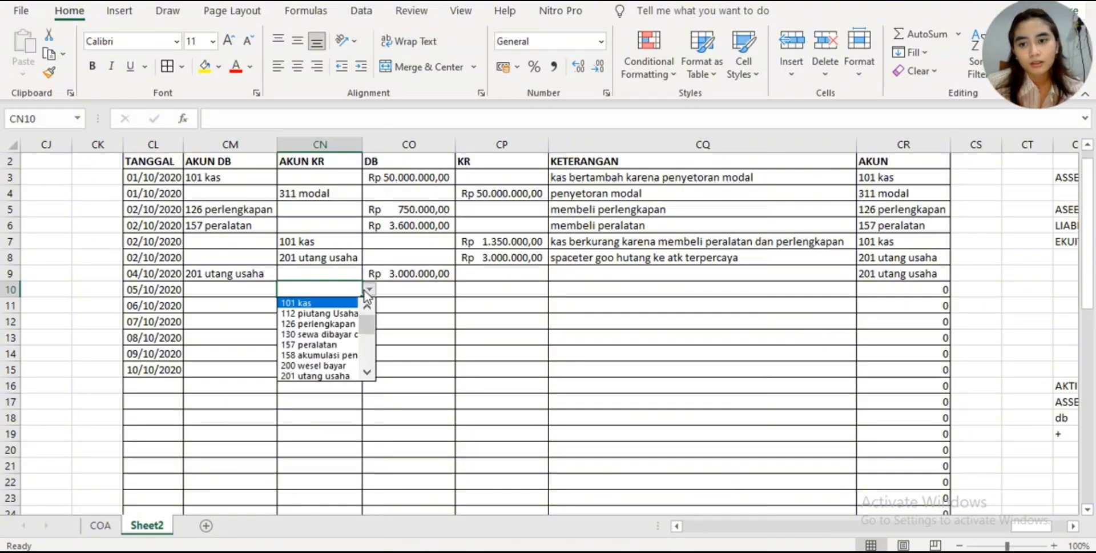
{"action": "left_click", "coordinate": [334, 303]}
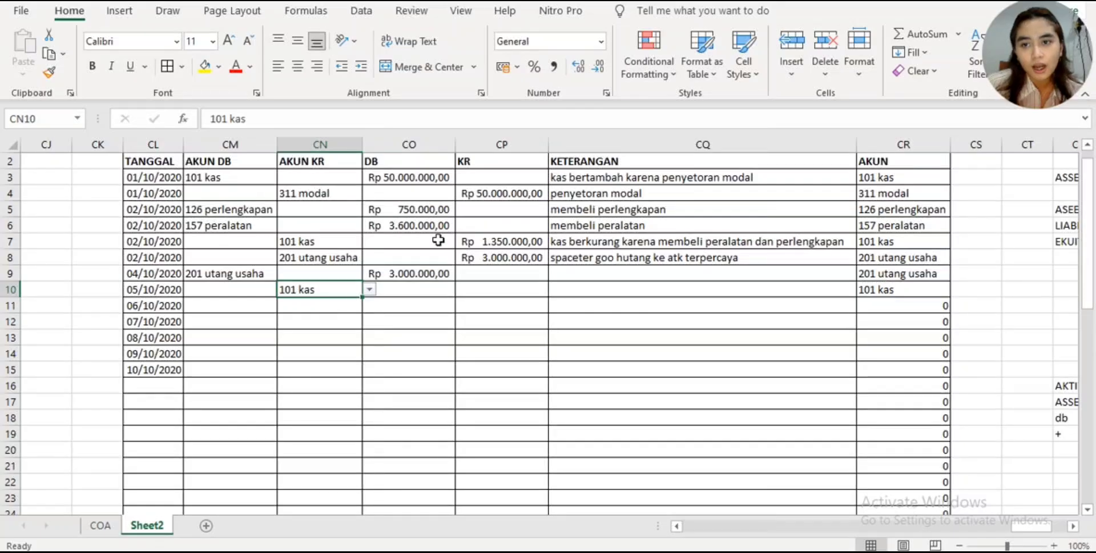
- Enter 3000000 as the KR amount for the 101 kas row in CP10
{"action": "left_click", "coordinate": [469, 292]}
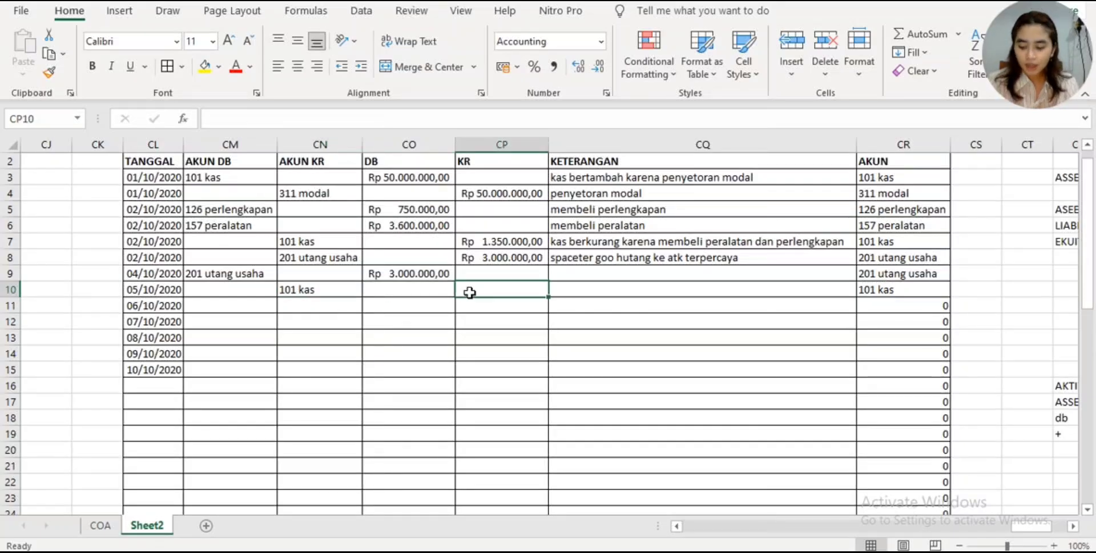
{"action": "type", "text": "3.000."}
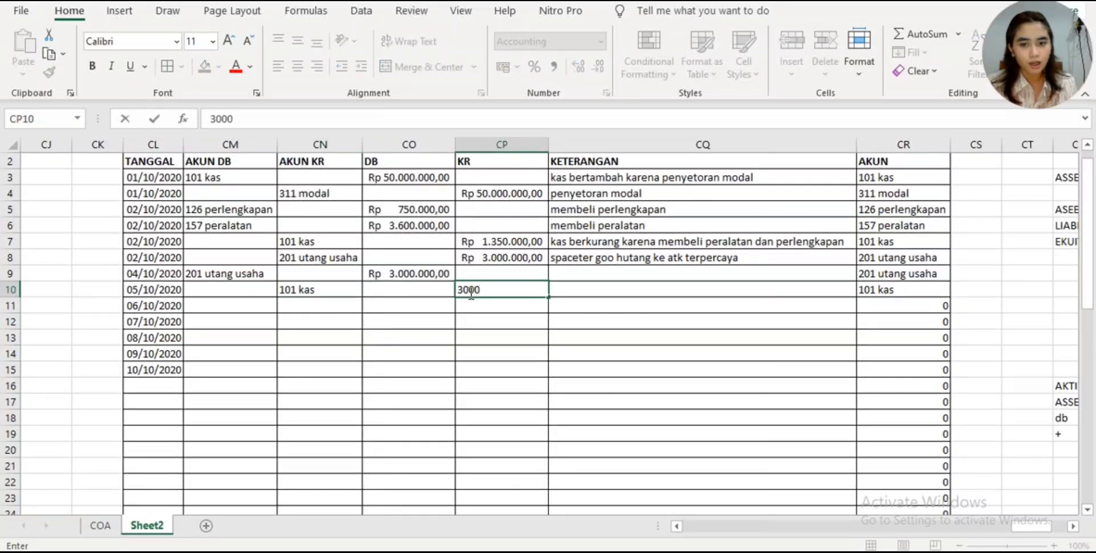
{"action": "type", "text": "000"}
{"action": "key", "text": "Return"}
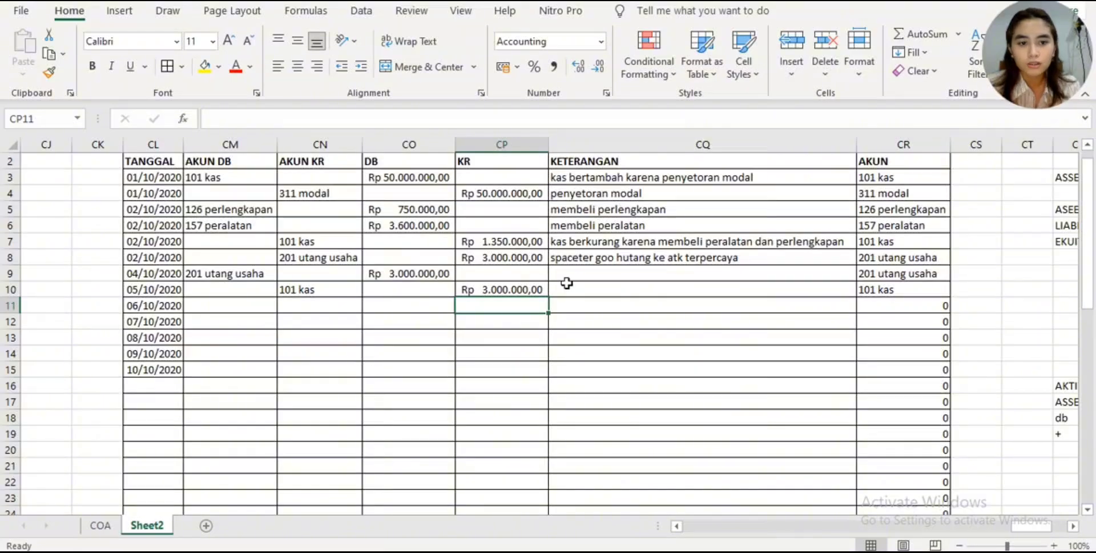
- Enter "pelunasan utang" as the KETERANGAN for the 201 utang usaha row in CQ9
{"action": "left_click", "coordinate": [596, 271]}
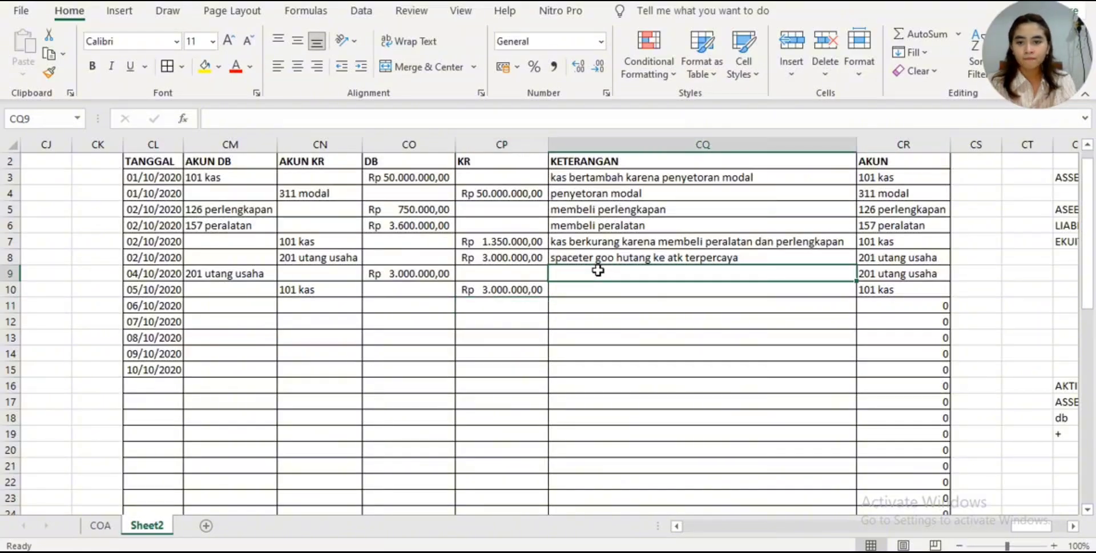
{"action": "type", "text": "pe"}
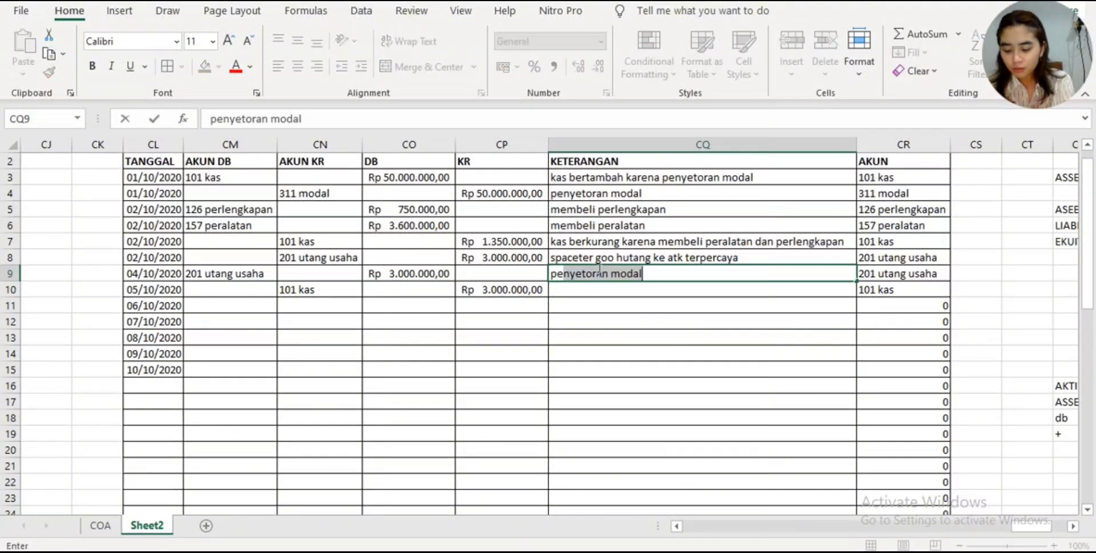
{"action": "type", "text": "lunasan utang"}
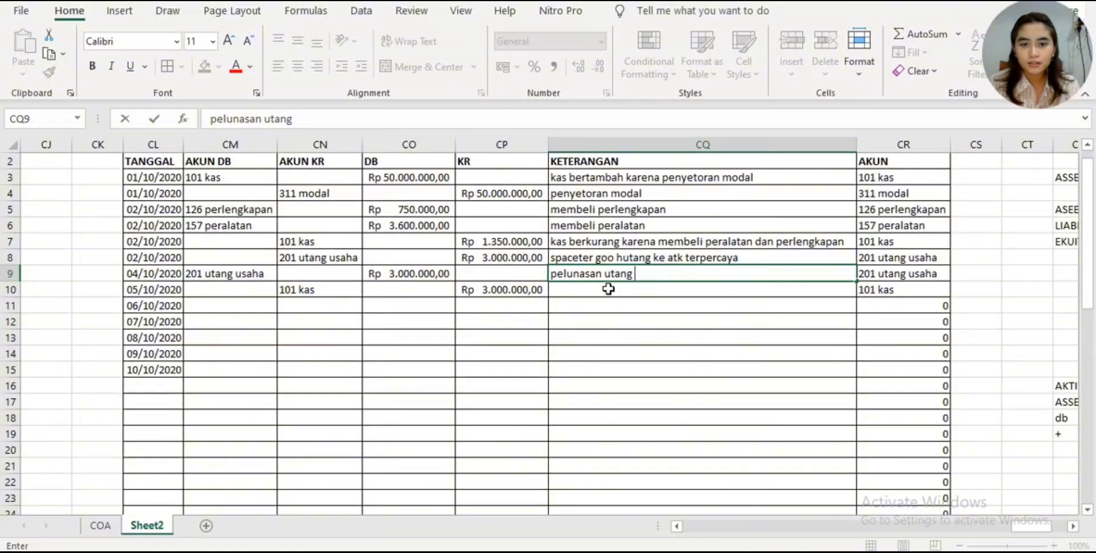
{"action": "key", "text": "Return"}
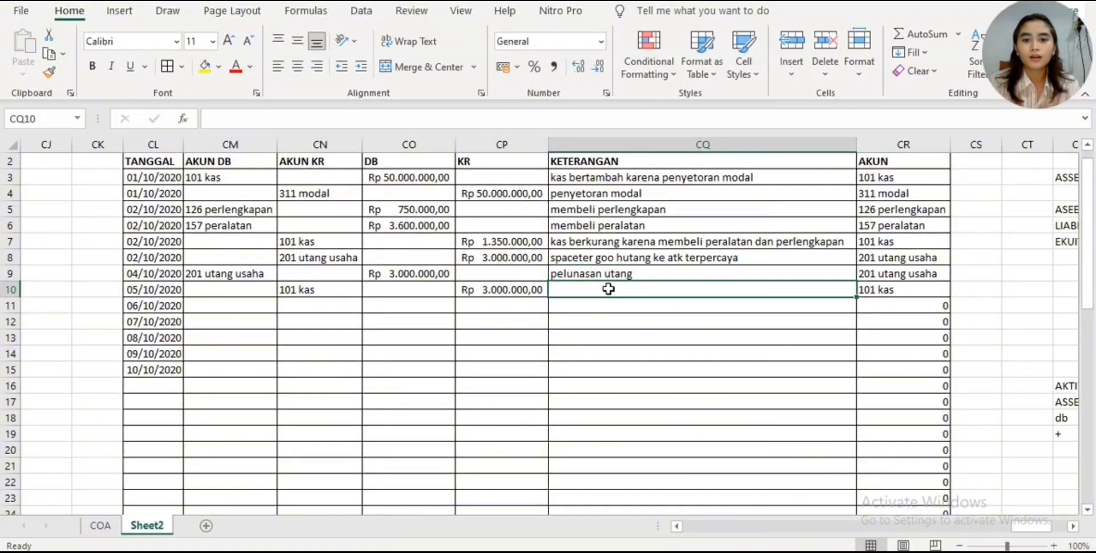
- Replace the KETERANGAN of the 201 utang usaha row in CQ9 with "pelunasan utang pada inv 1"
{"action": "left_click", "coordinate": [644, 274]}
{"action": "type", "text": "p"}
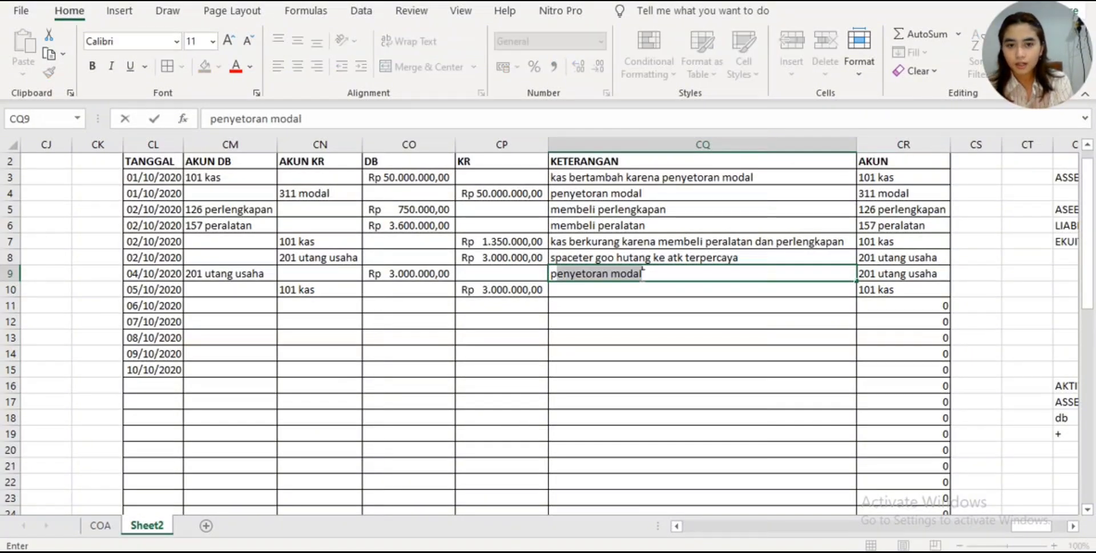
{"action": "key", "text": "BackSpace"}
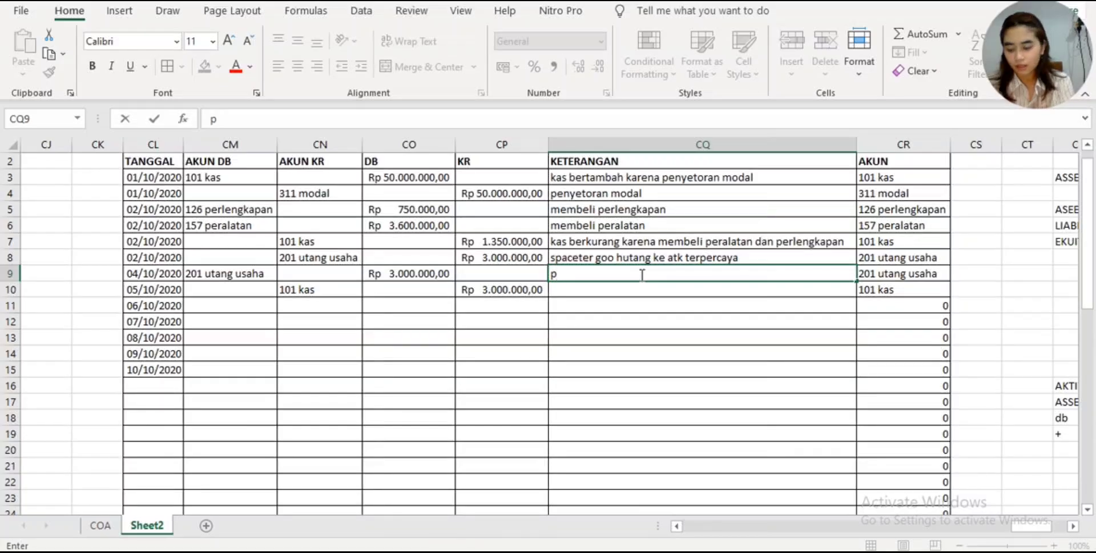
{"action": "type", "text": "elunas"}
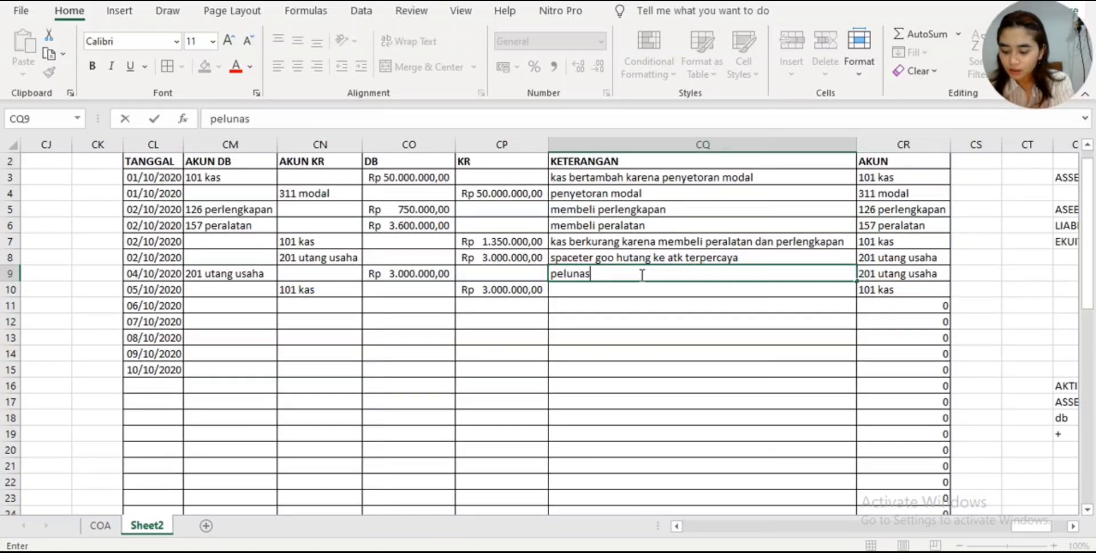
{"action": "type", "text": "an hu"}
{"action": "key", "text": "BackSpace"}
{"action": "key", "text": "BackSpace"}
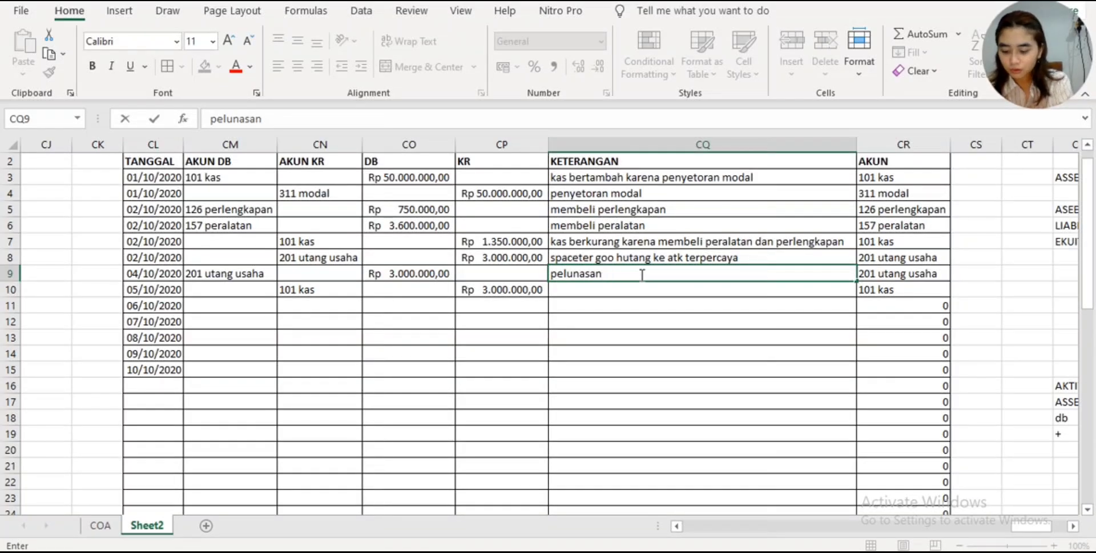
{"action": "type", "text": "utang pada"}
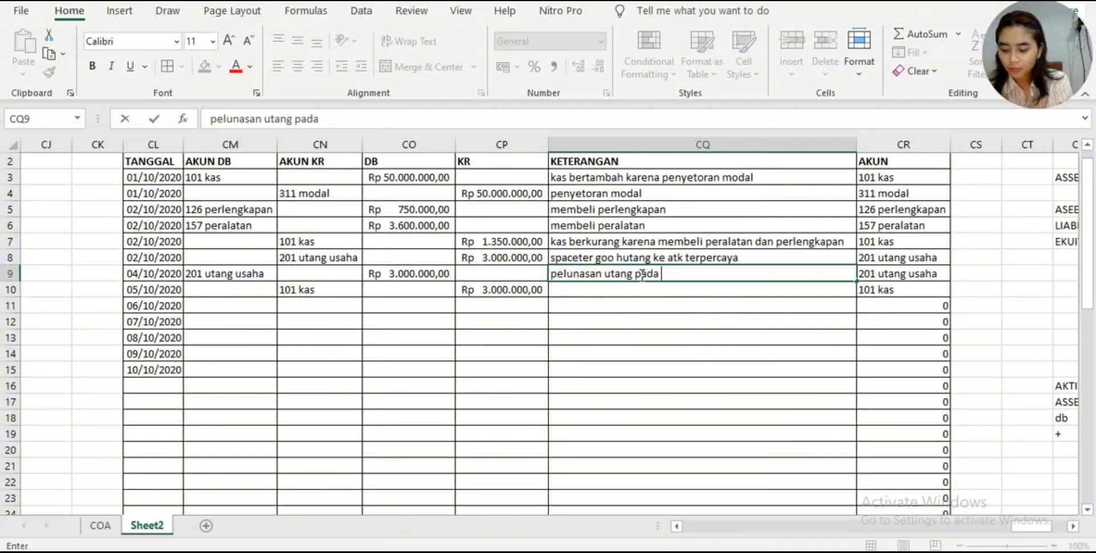
{"action": "type", "text": " i"}
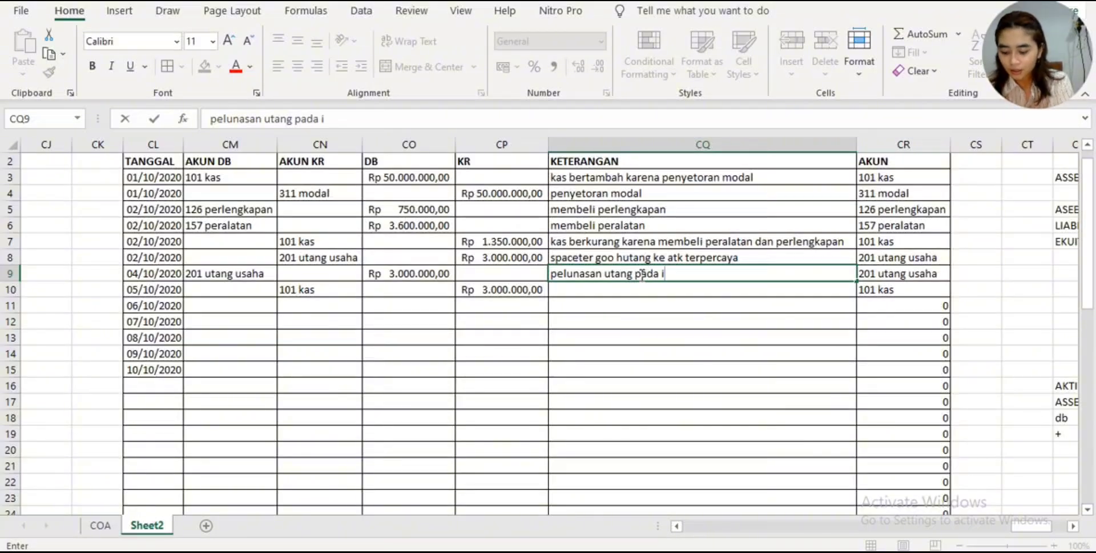
{"action": "type", "text": "nv 1"}
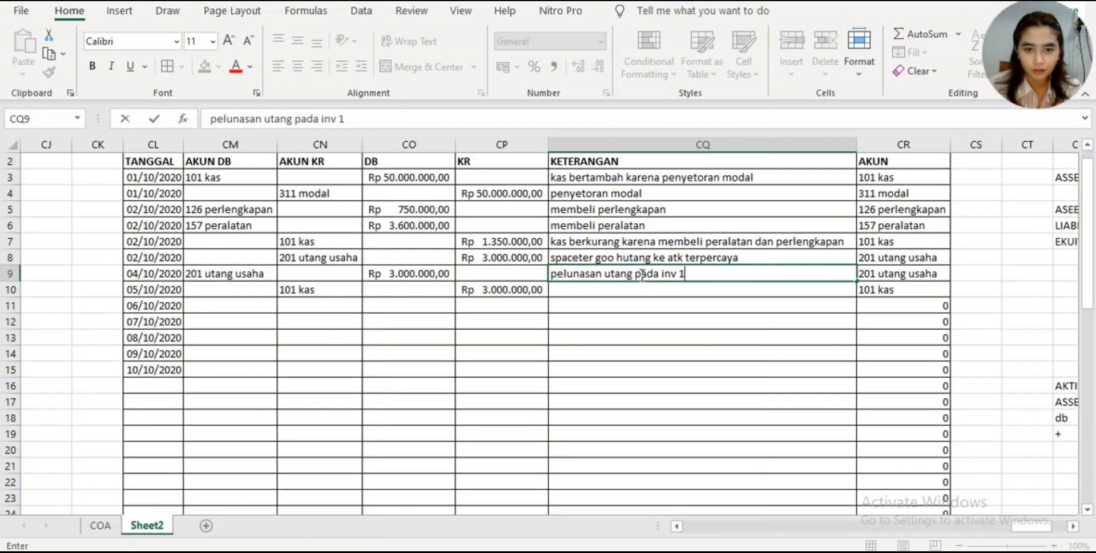
{"action": "key", "text": "Return"}
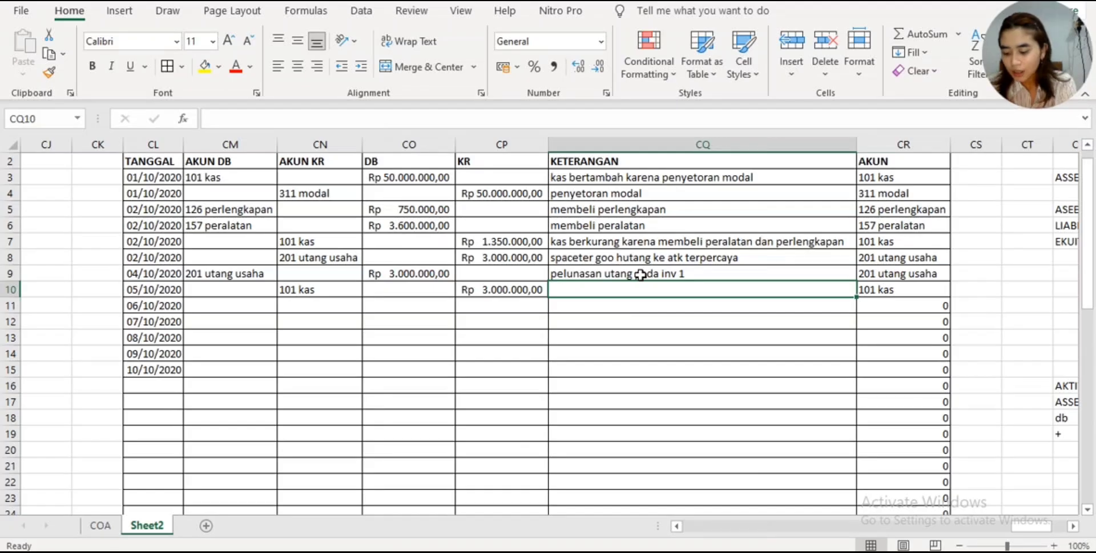
- Enter "membayar utang" as the KETERANGAN for the 101 kas row in CQ10
{"action": "type", "text": "mem"}
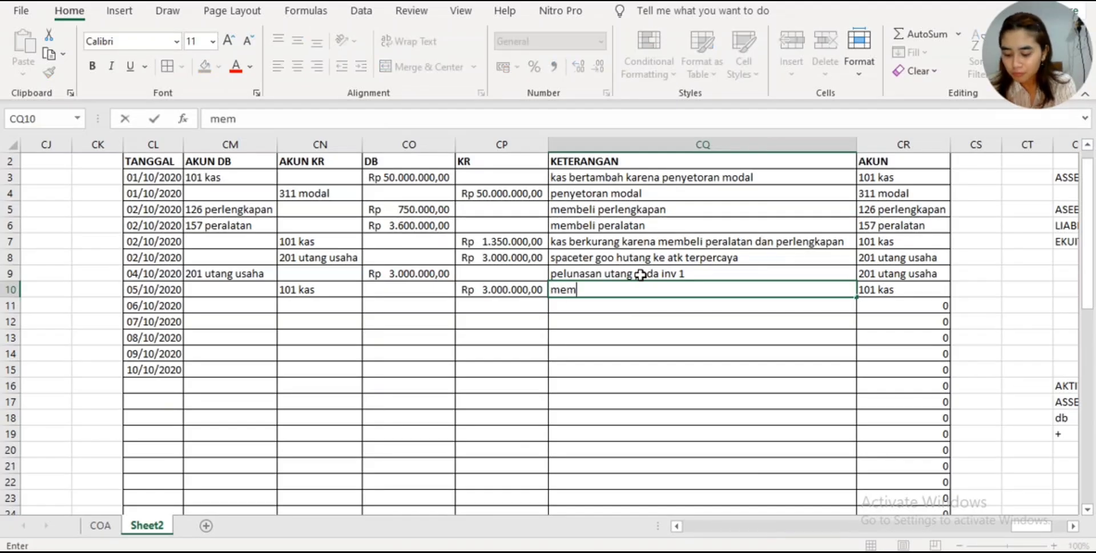
{"action": "type", "text": "bayar ut"}
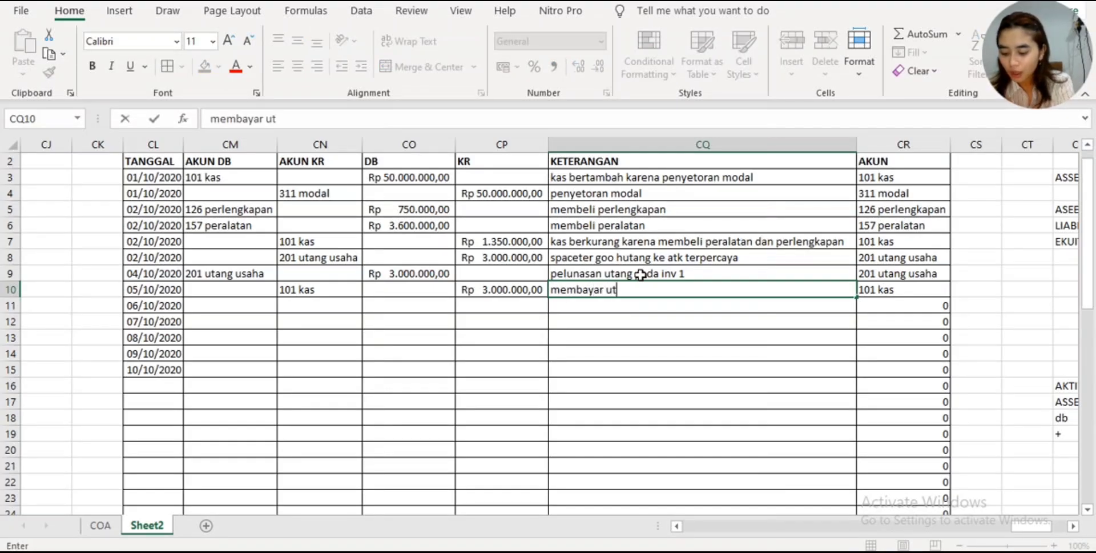
{"action": "type", "text": "ang"}
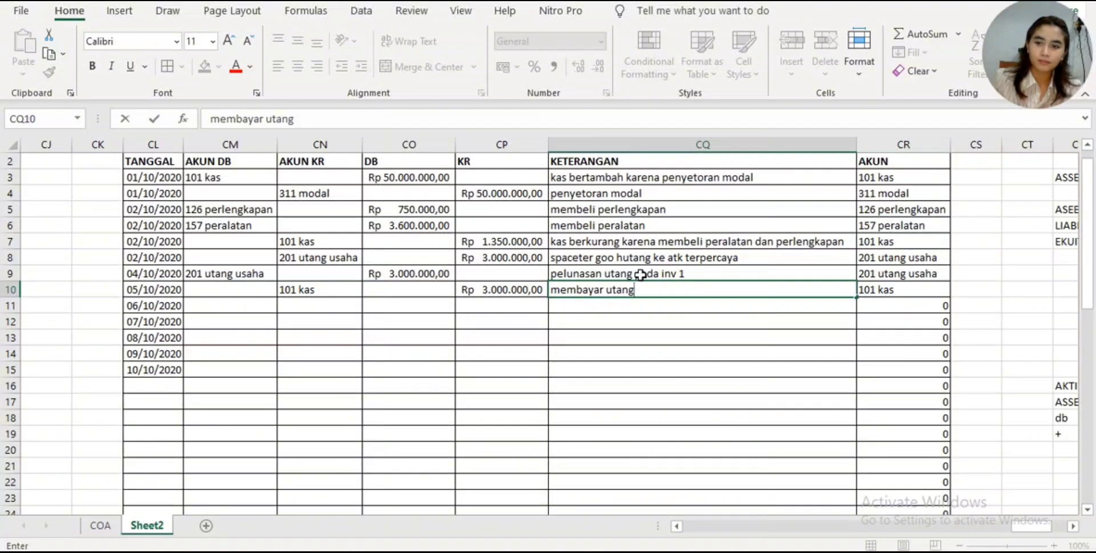
{"action": "key", "text": "Return"}
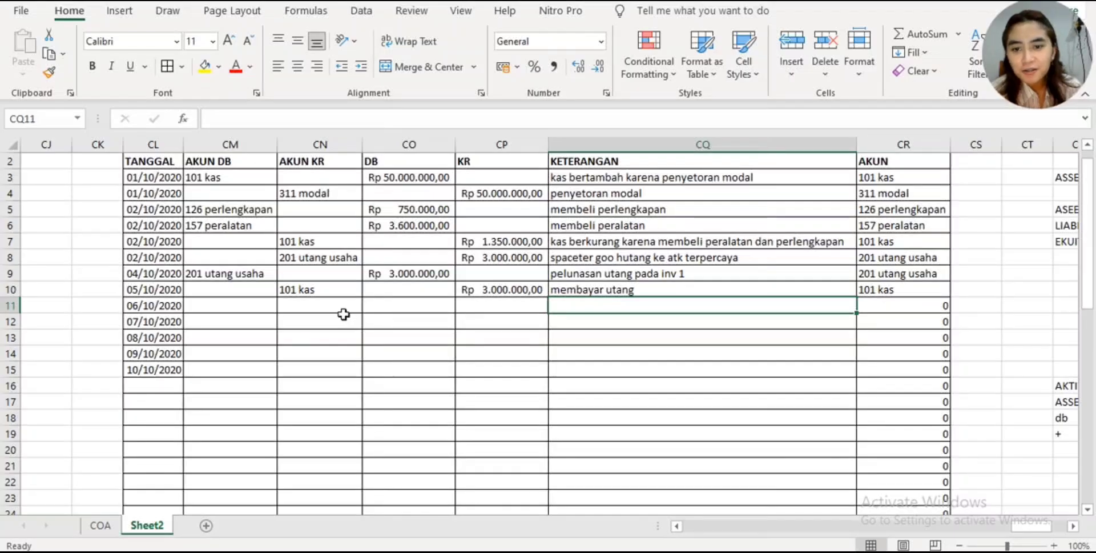
{"action": "scroll", "coordinate": [345, 313], "scroll_direction": "up", "scroll_amount": 1}
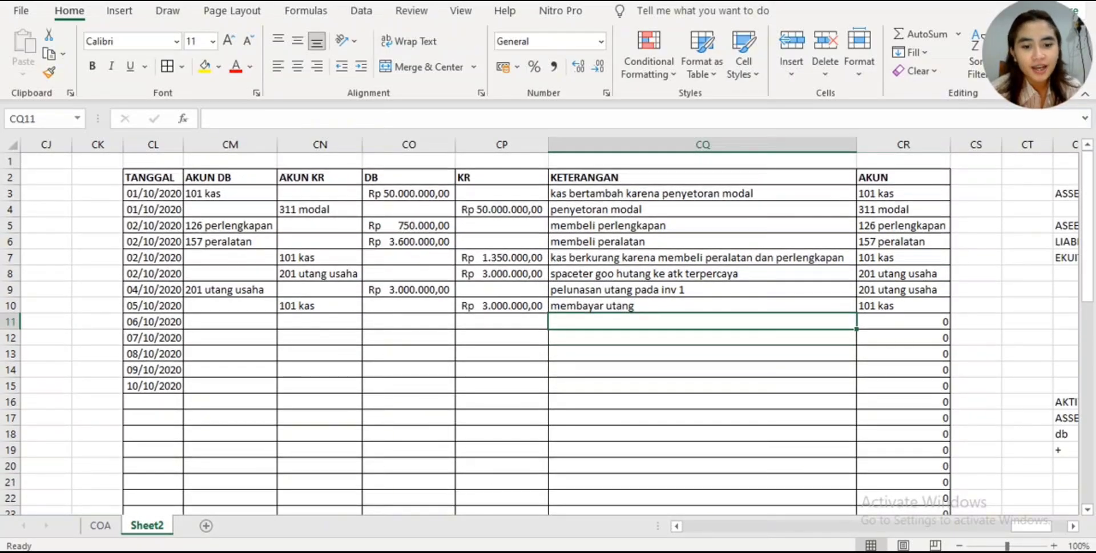
{"action": "left_click_drag", "start_coordinate": [1012, 527], "coordinate": [1043, 523]}
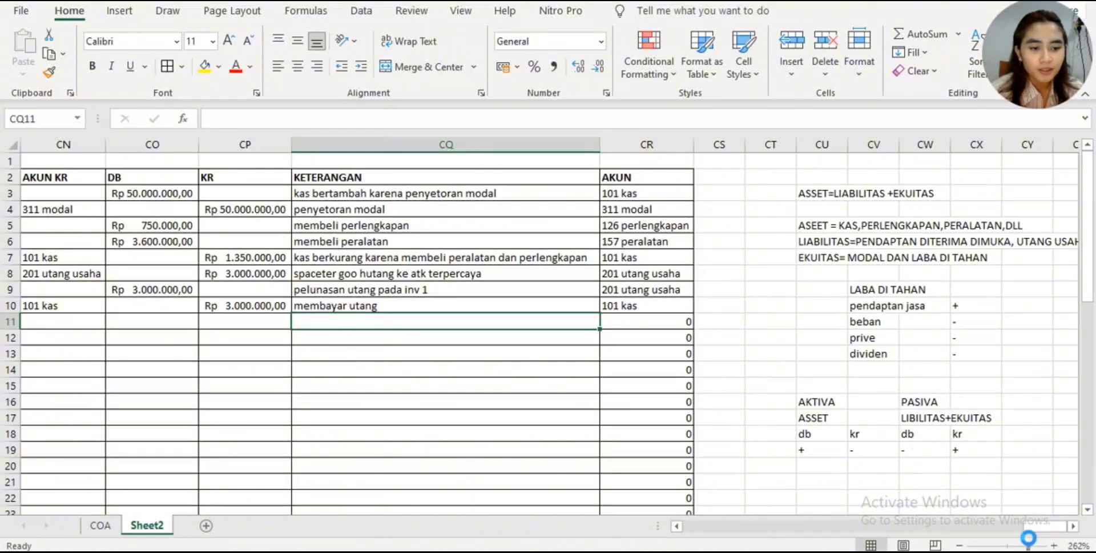
{"action": "left_click", "coordinate": [1032, 544]}
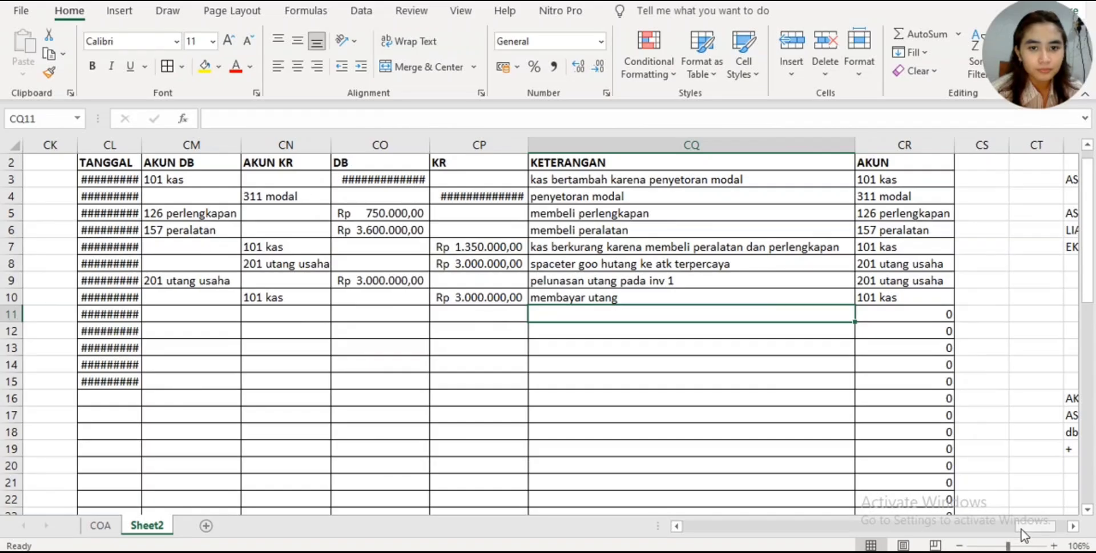
{"action": "left_click", "coordinate": [959, 545]}
{"action": "left_click", "coordinate": [960, 545]}
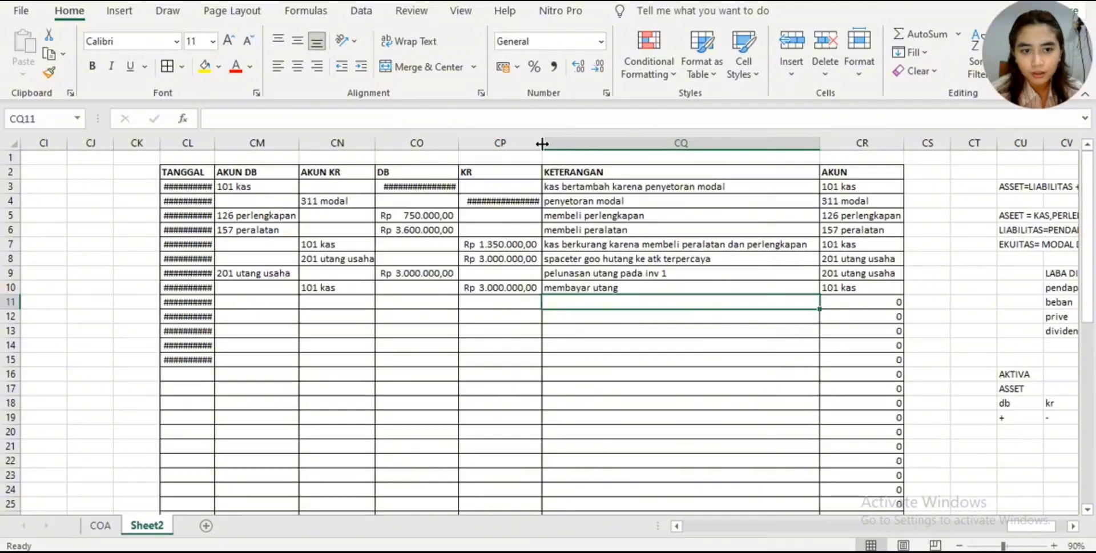
{"action": "left_click", "coordinate": [1054, 546]}
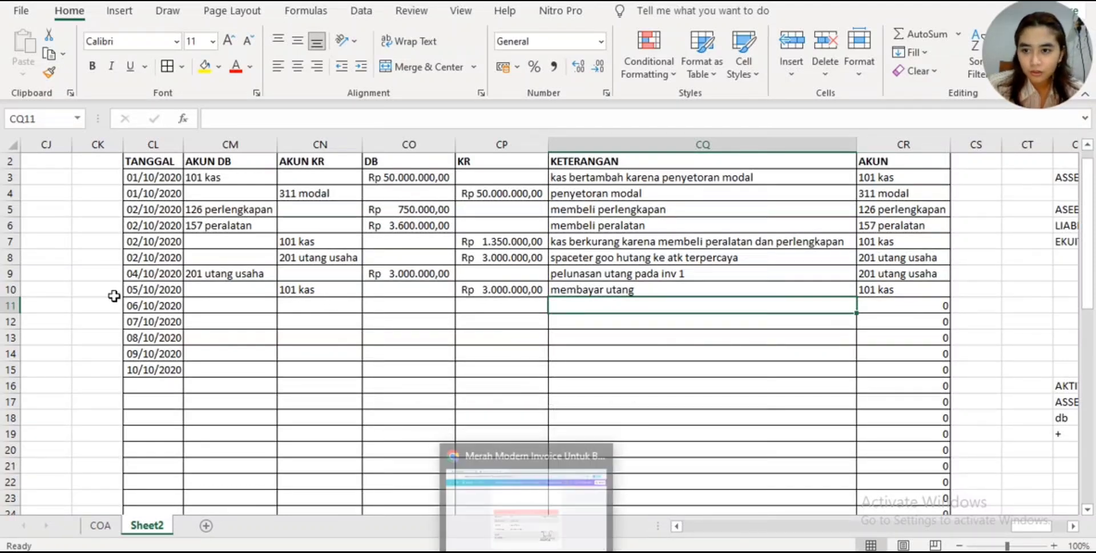
- Correct the TANGGAL of the 101 kas row in CL10 to 04/10/2020
{"action": "left_click", "coordinate": [139, 289]}
{"action": "left_click", "coordinate": [223, 118]}
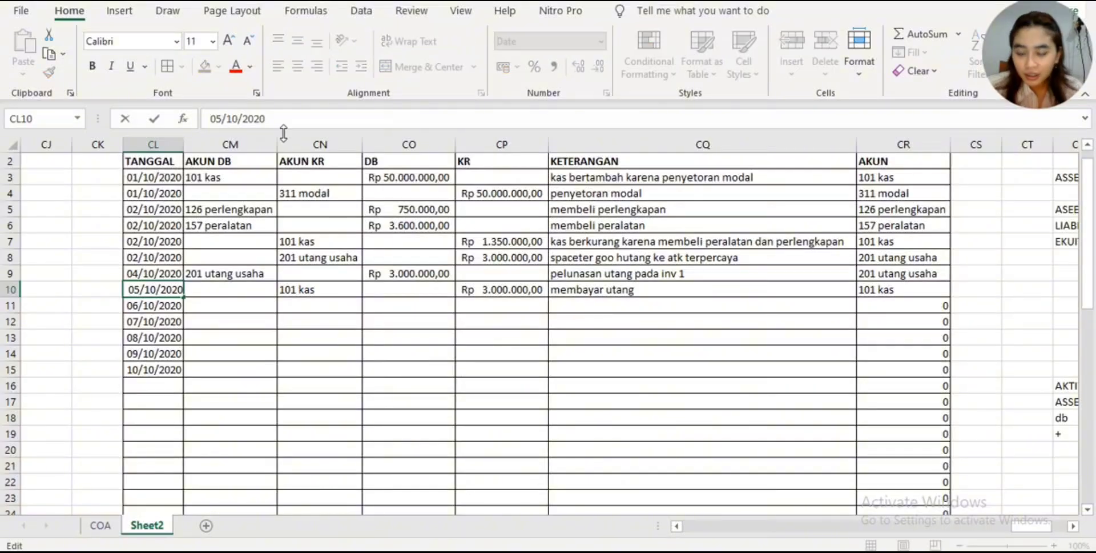
{"action": "key", "text": "BackSpace"}
{"action": "type", "text": "4"}
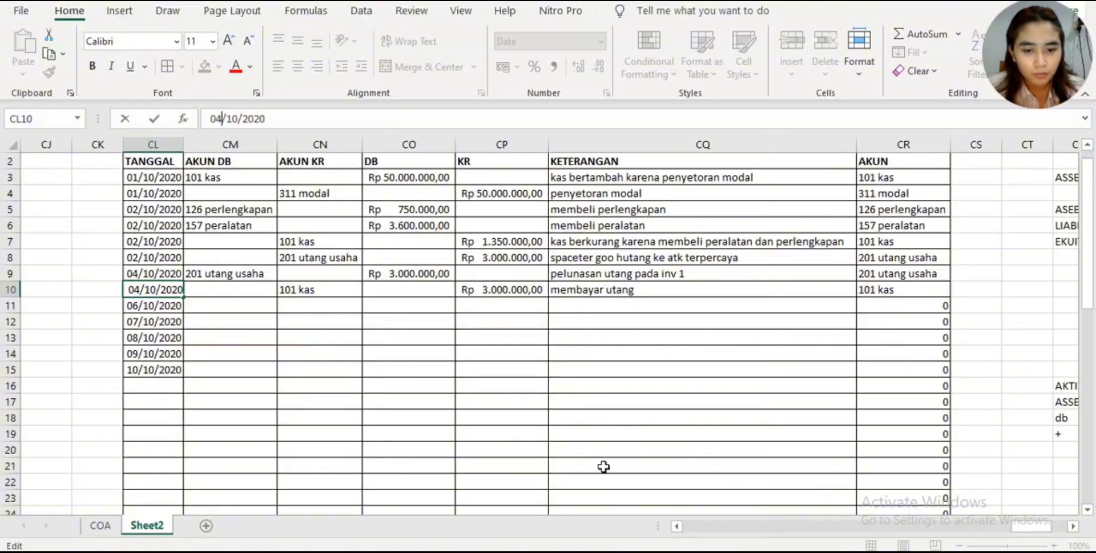
- Switch to the Canva document and examine the work handover report and the Spaceter Goo delivery invoice that follow receipt 002
{"action": "left_click", "coordinate": [533, 552]}
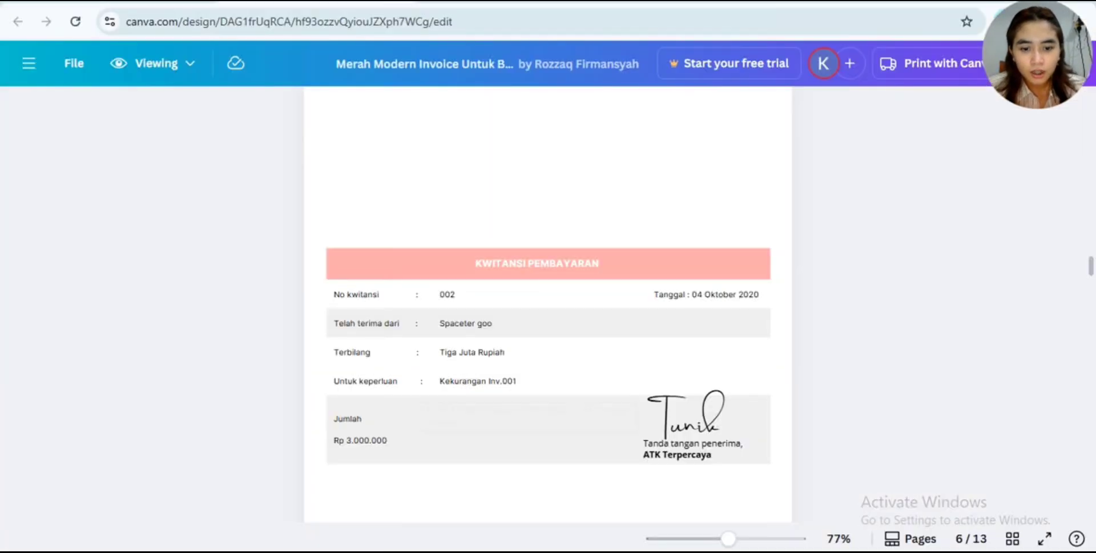
{"action": "scroll", "coordinate": [578, 451], "scroll_direction": "down", "scroll_amount": 12}
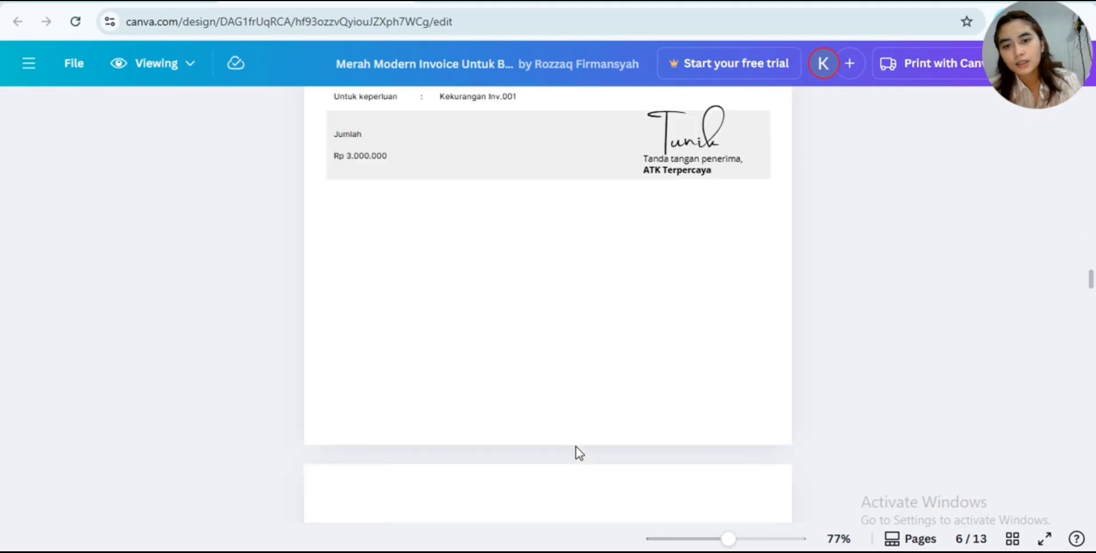
{"action": "scroll", "coordinate": [578, 452], "scroll_direction": "down", "scroll_amount": 3}
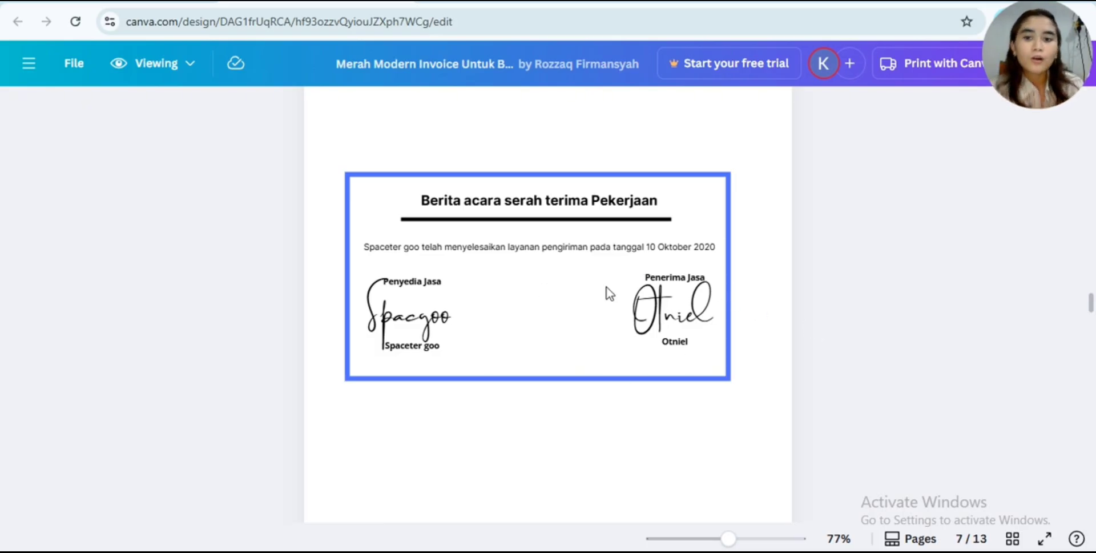
{"action": "scroll", "coordinate": [606, 287], "scroll_direction": "down", "scroll_amount": 3}
{"action": "scroll", "coordinate": [606, 286], "scroll_direction": "up", "scroll_amount": 3}
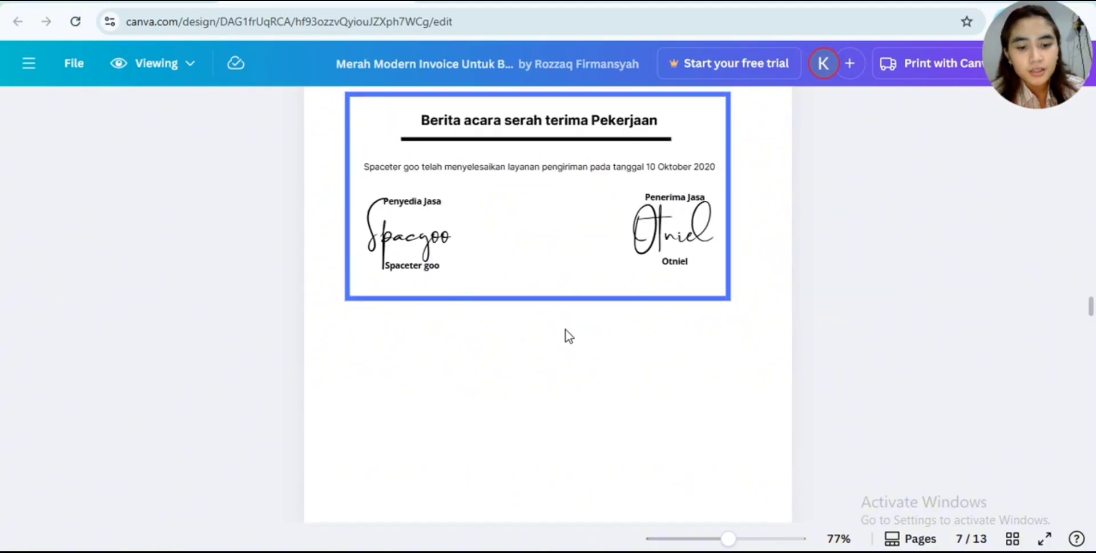
{"action": "scroll", "coordinate": [569, 336], "scroll_direction": "down", "scroll_amount": 9}
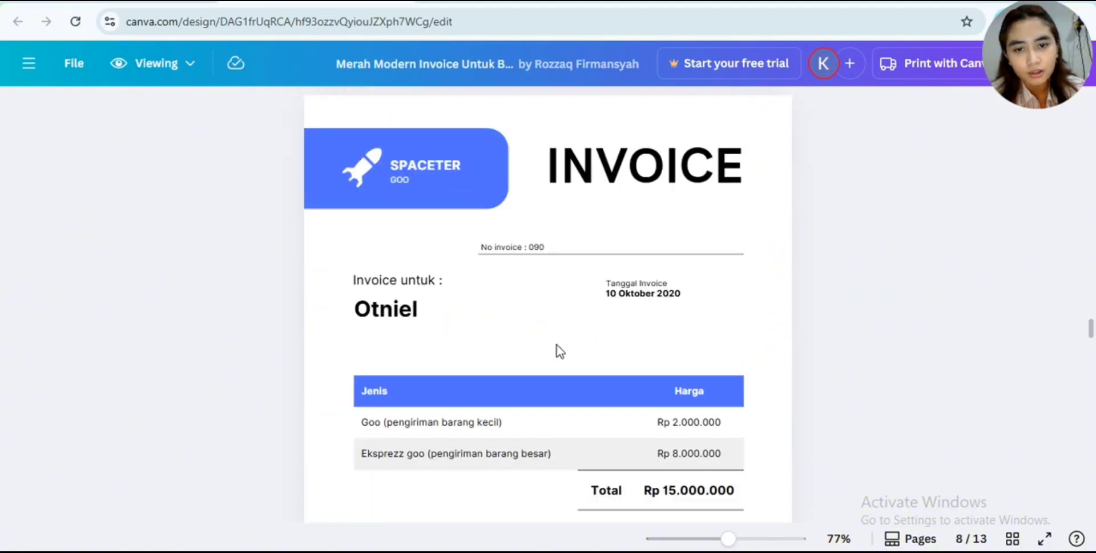
{"action": "scroll", "coordinate": [556, 344], "scroll_direction": "down", "scroll_amount": 2}
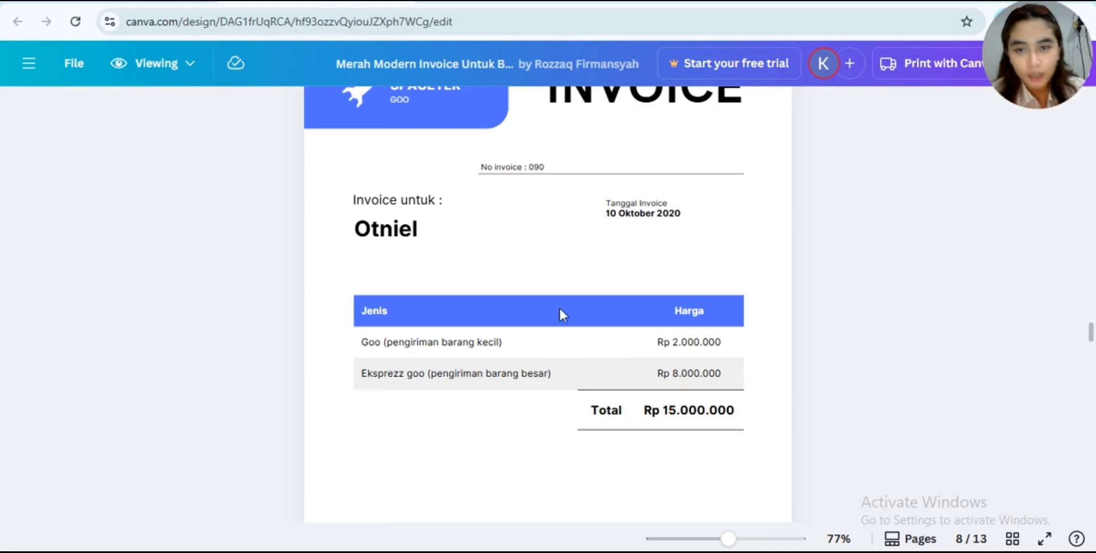
{"action": "scroll", "coordinate": [629, 406], "scroll_direction": "down", "scroll_amount": 2}
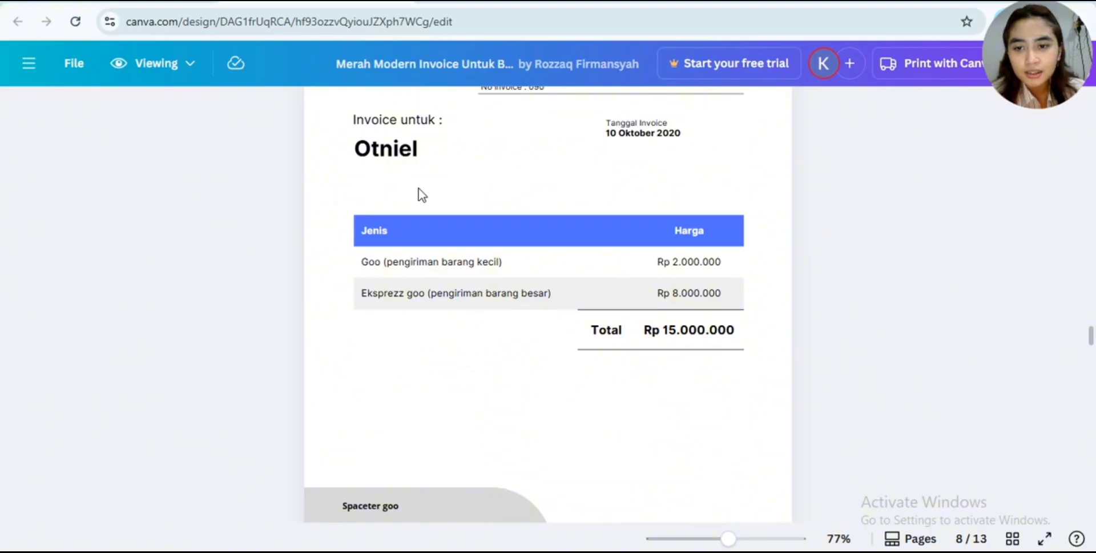
{"action": "scroll", "coordinate": [422, 246], "scroll_direction": "down", "scroll_amount": 5}
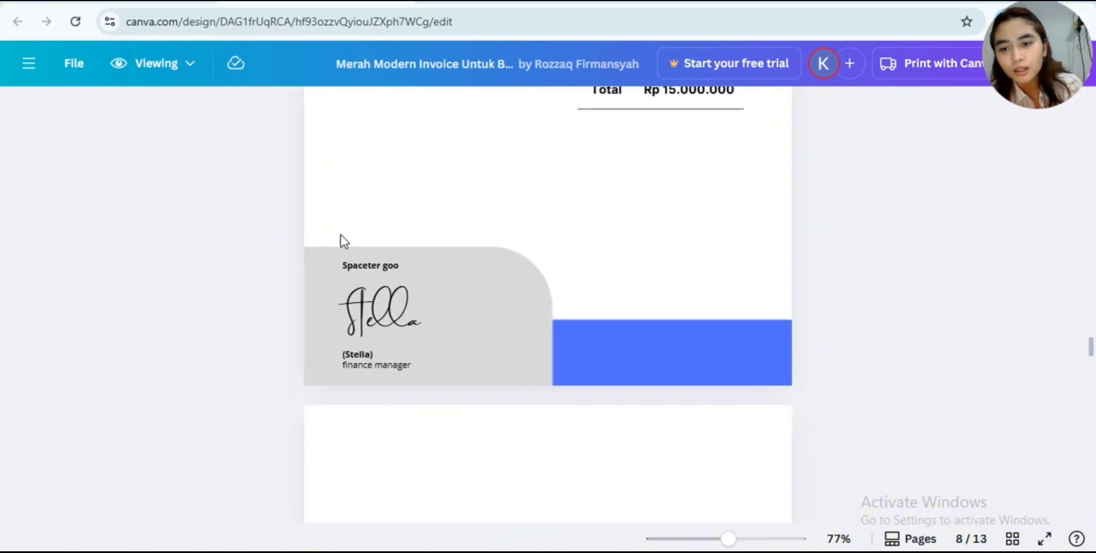
{"action": "scroll", "coordinate": [365, 377], "scroll_direction": "up", "scroll_amount": 2}
{"action": "scroll", "coordinate": [505, 394], "scroll_direction": "up", "scroll_amount": 2}
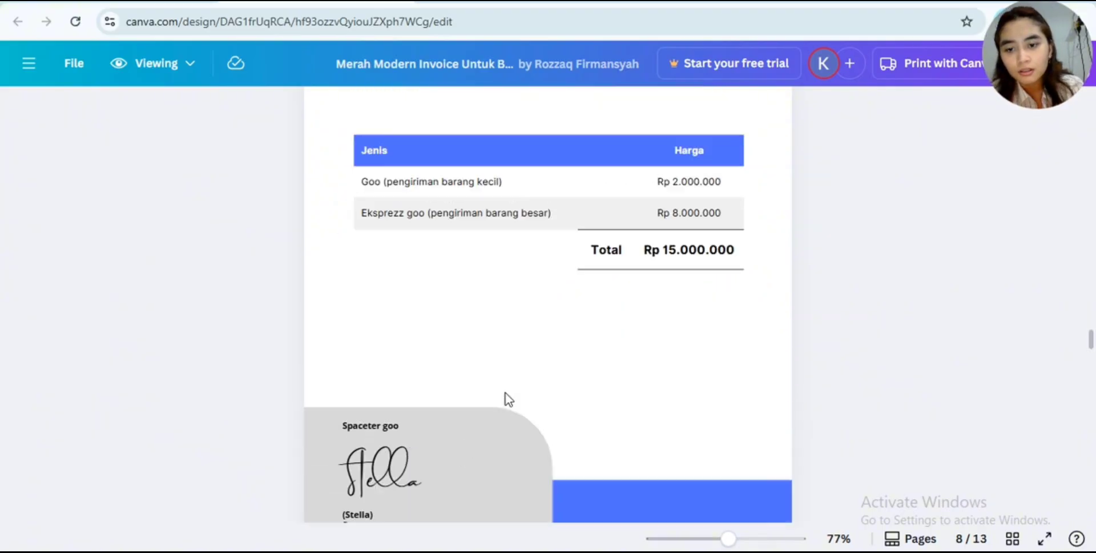
{"action": "scroll", "coordinate": [381, 501], "scroll_direction": "up", "scroll_amount": 2}
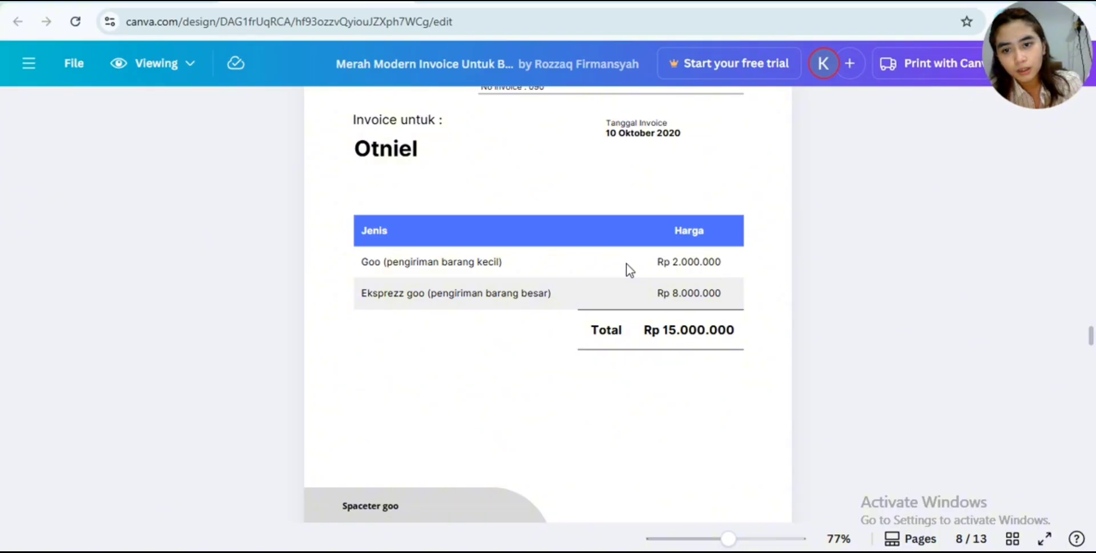
- Compare the dates and amounts of the handover report, the Spaceter Goo invoice and the following payment receipt in Canva
{"action": "scroll", "coordinate": [626, 263], "scroll_direction": "up", "scroll_amount": 8}
{"action": "scroll", "coordinate": [625, 262], "scroll_direction": "up", "scroll_amount": 4}
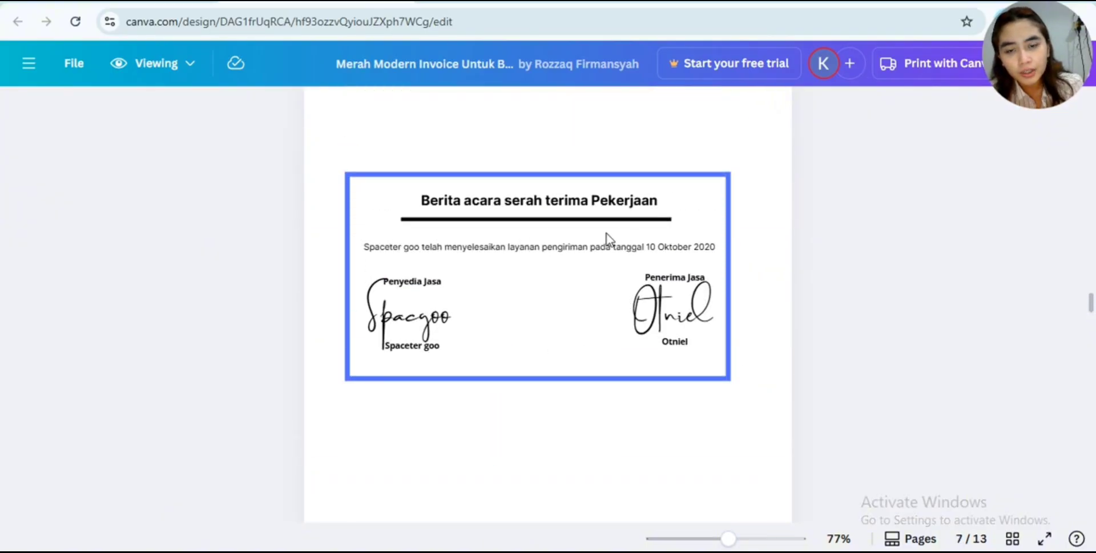
{"action": "scroll", "coordinate": [606, 234], "scroll_direction": "down", "scroll_amount": 8}
{"action": "scroll", "coordinate": [608, 240], "scroll_direction": "down", "scroll_amount": 1}
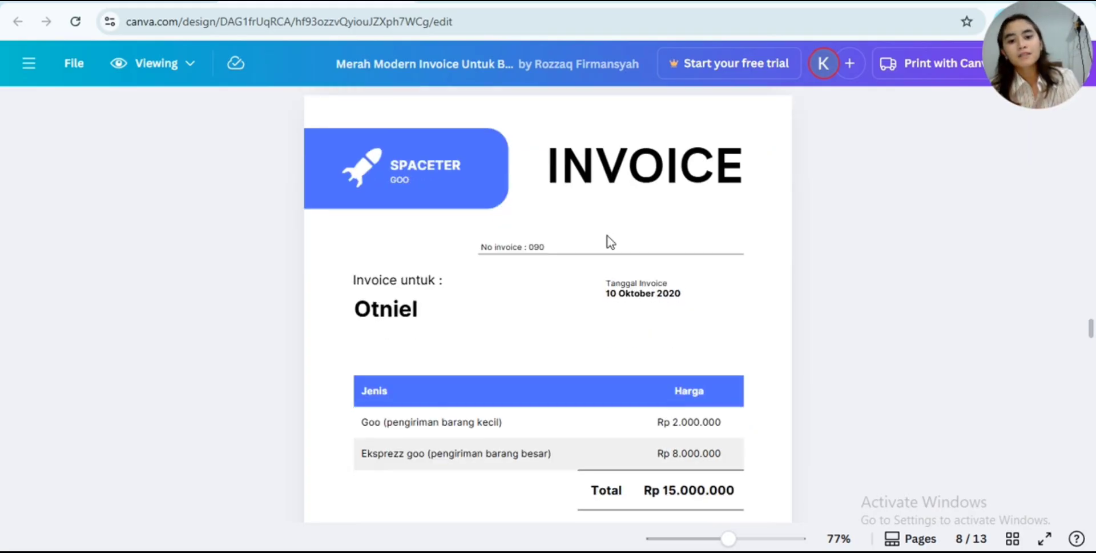
{"action": "scroll", "coordinate": [611, 242], "scroll_direction": "down", "scroll_amount": 2}
{"action": "scroll", "coordinate": [610, 241], "scroll_direction": "down", "scroll_amount": 4}
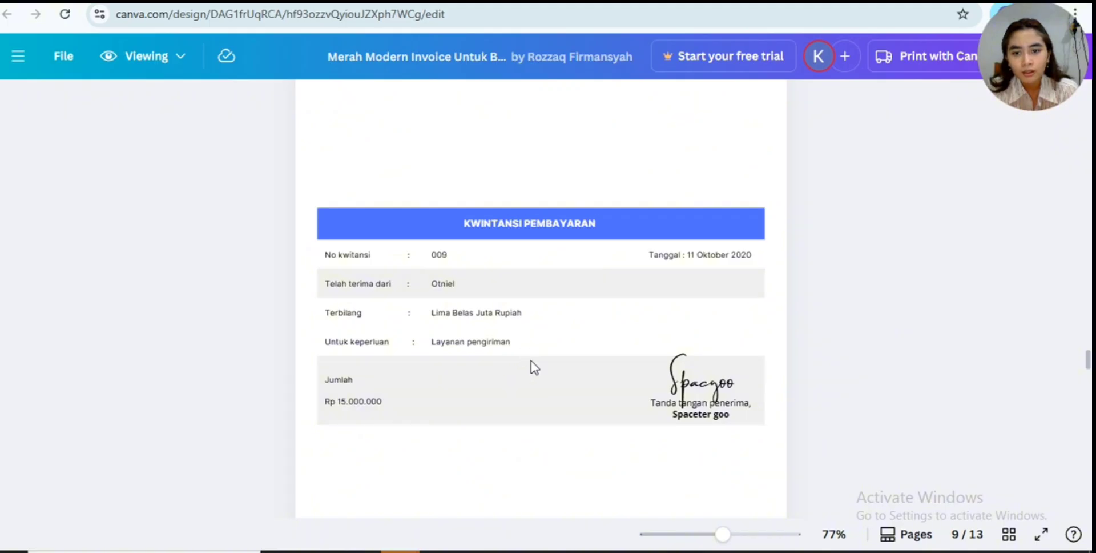
{"action": "scroll", "coordinate": [531, 366], "scroll_direction": "up", "scroll_amount": 10}
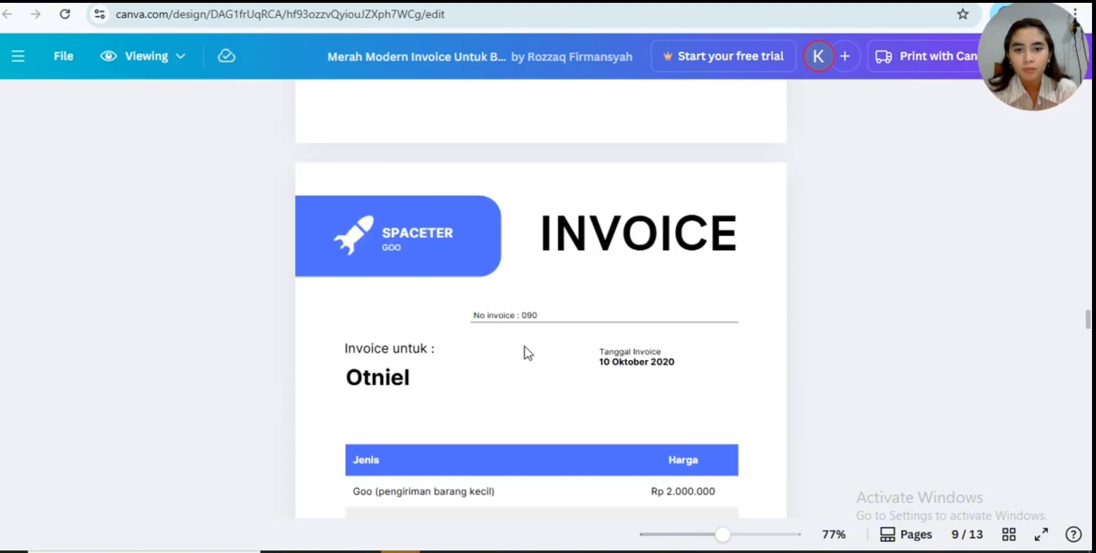
{"action": "scroll", "coordinate": [525, 346], "scroll_direction": "up", "scroll_amount": 8}
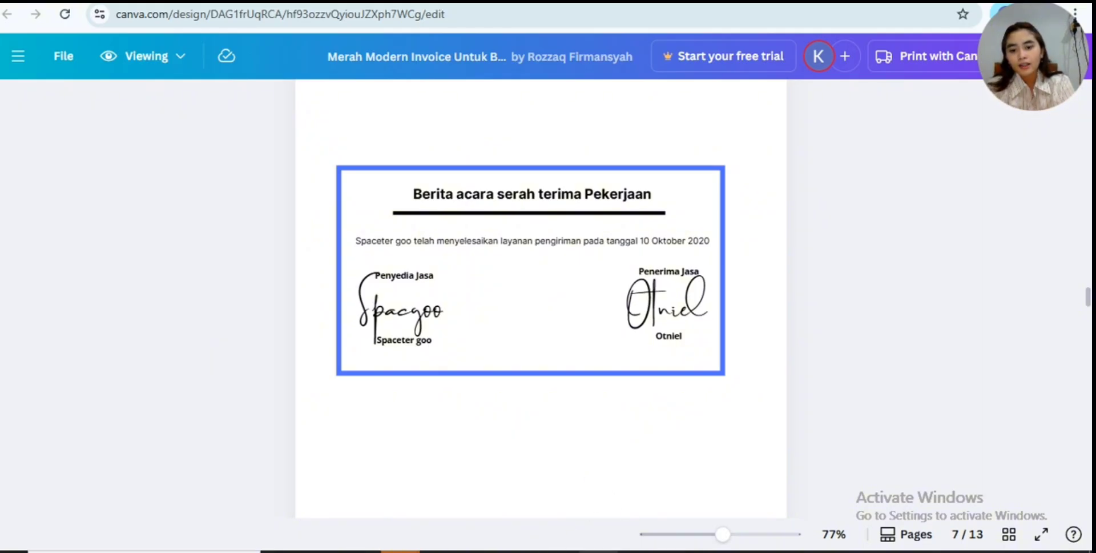
- Return to the Excel journal and choose 112 piutang Usaha as the AKUN DB for the 10/10/2020 entry in CM11
{"action": "left_click", "coordinate": [560, 551]}
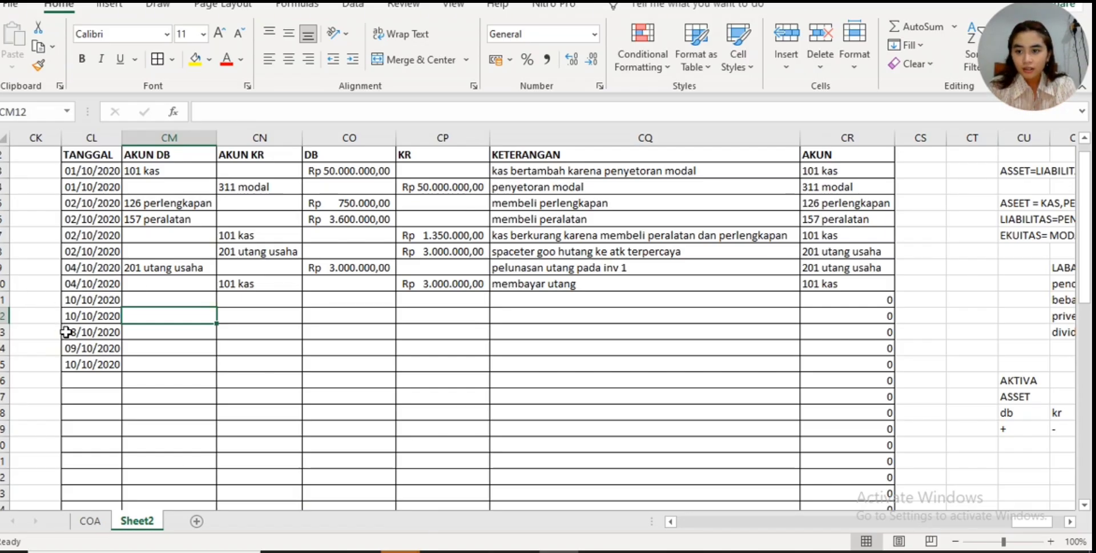
{"action": "left_click", "coordinate": [155, 298]}
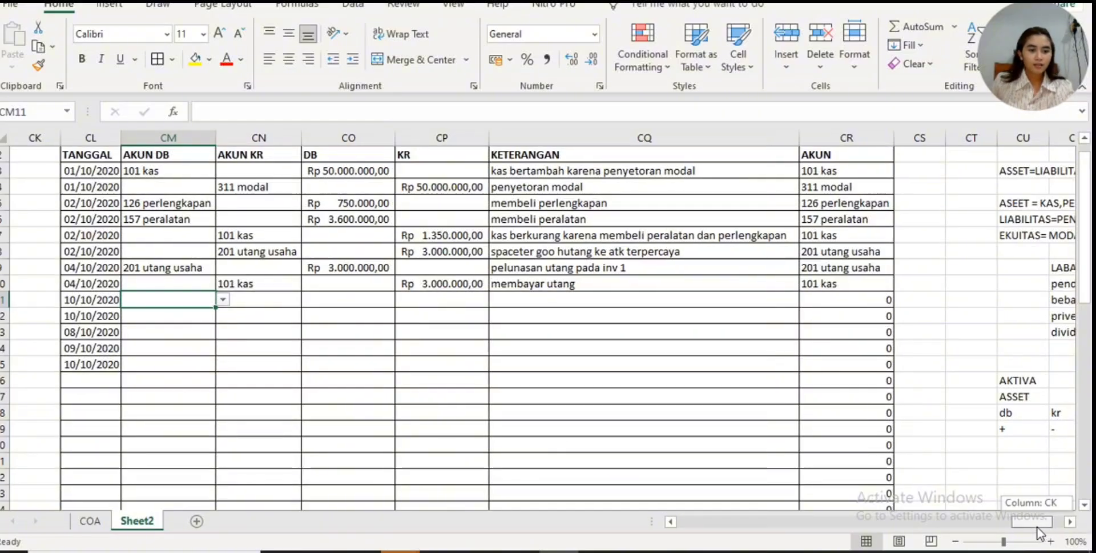
{"action": "scroll", "coordinate": [1037, 527], "scroll_direction": "right", "scroll_amount": 2}
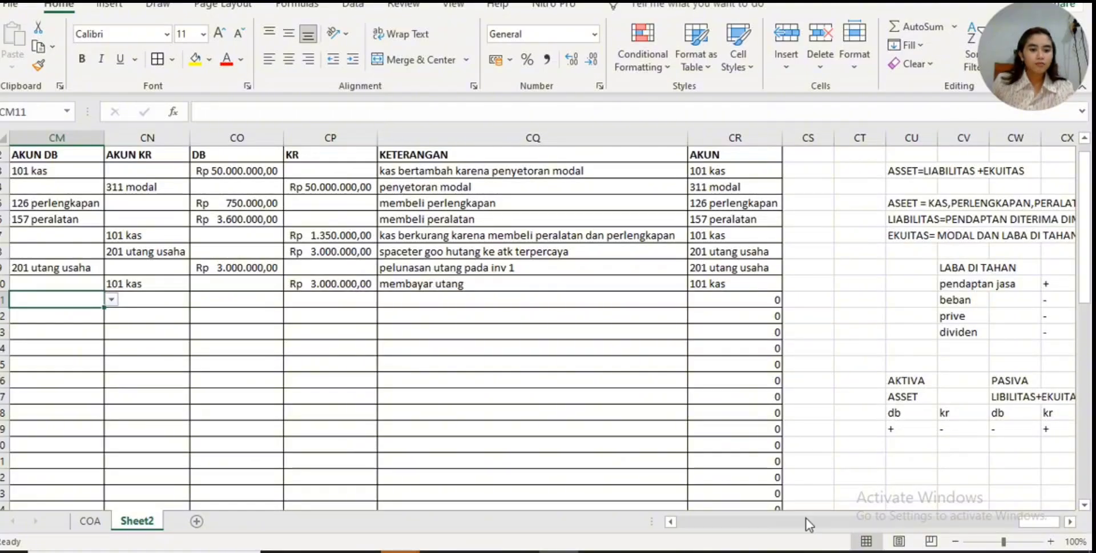
{"action": "left_click_drag", "start_coordinate": [1050, 519], "coordinate": [1030, 527]}
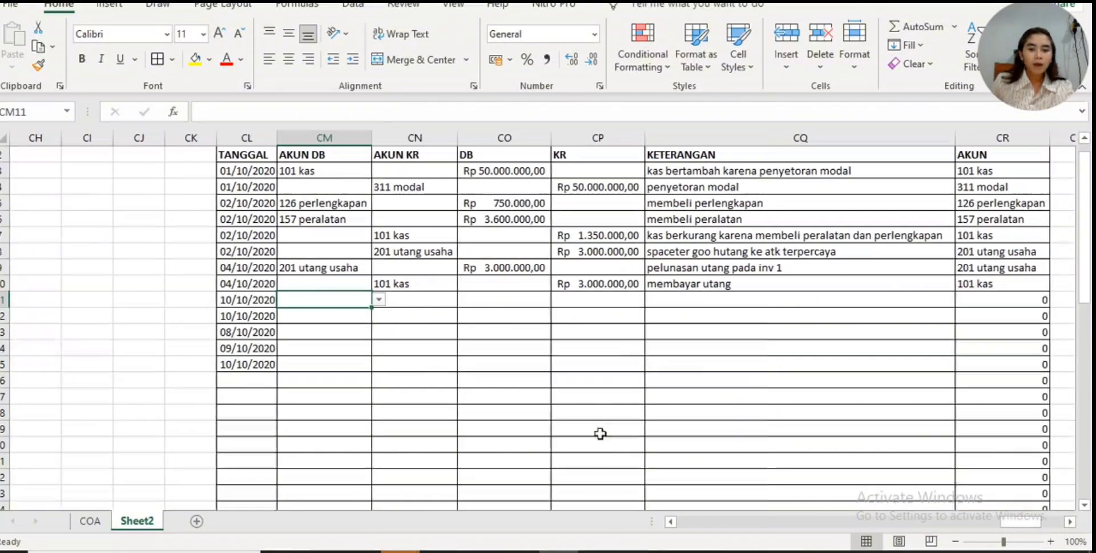
{"action": "left_click", "coordinate": [378, 299]}
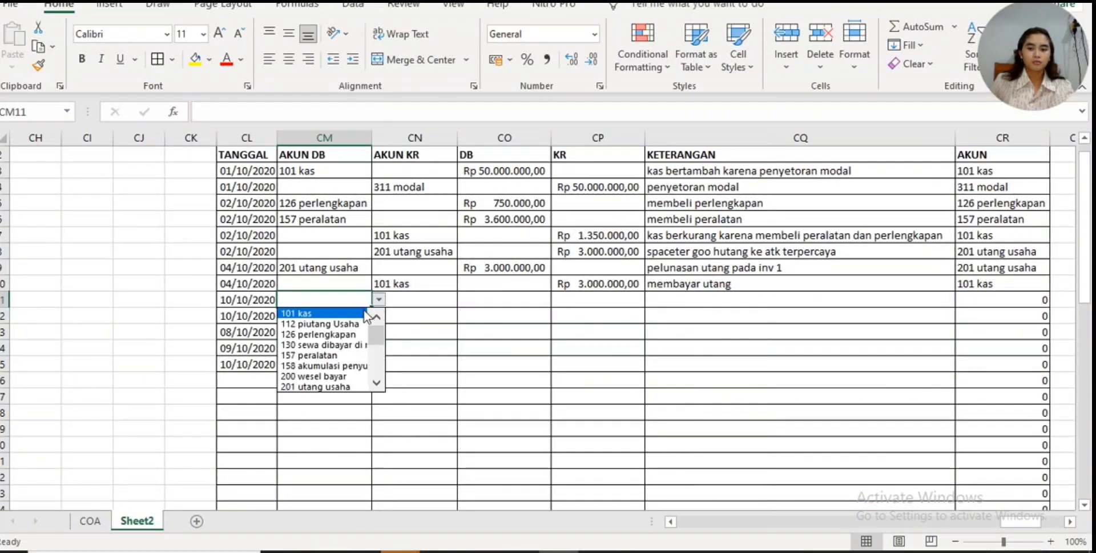
{"action": "left_click", "coordinate": [337, 322]}
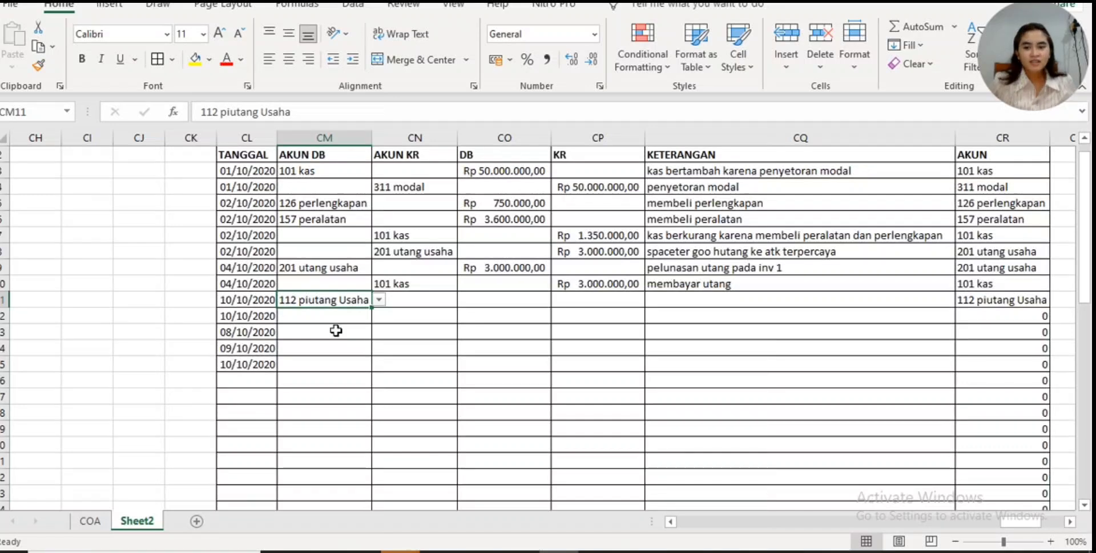
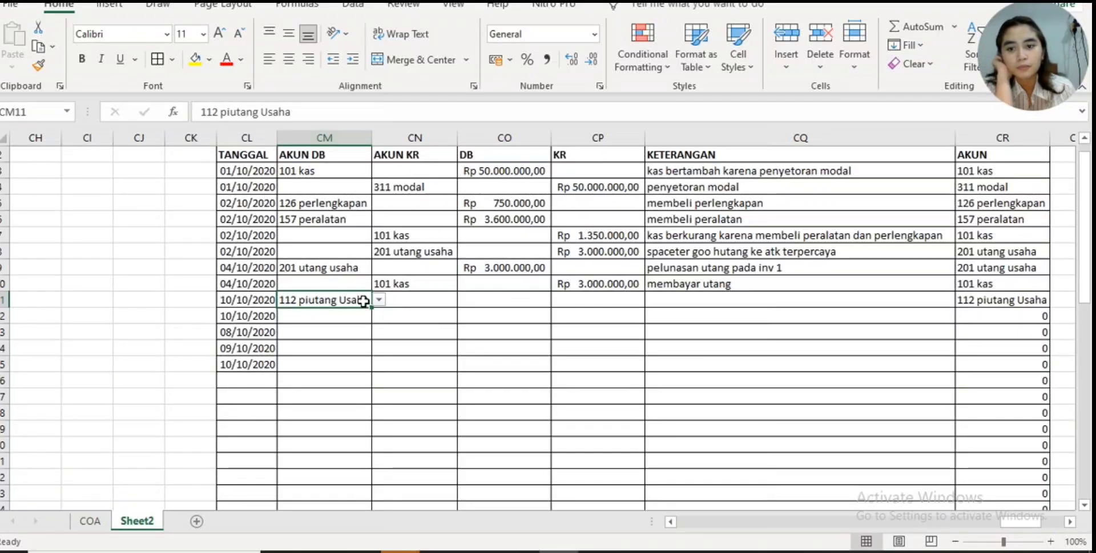
- Check the 10 Oktober 2020 delivery invoice and work handover report in Canva and return to the Excel journal
{"action": "left_click", "coordinate": [395, 315]}
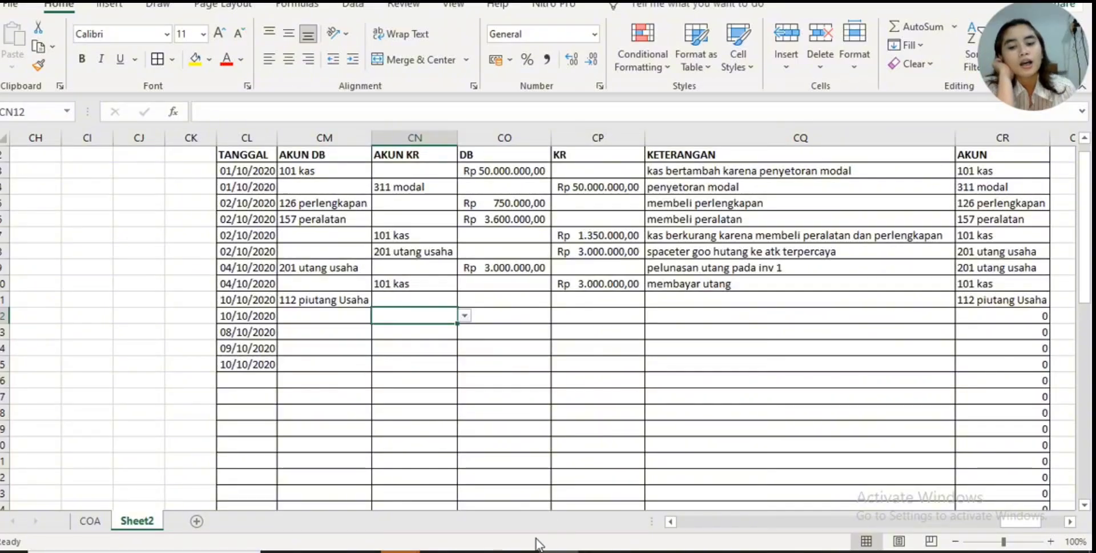
{"action": "mouse_move", "coordinate": [518, 549]}
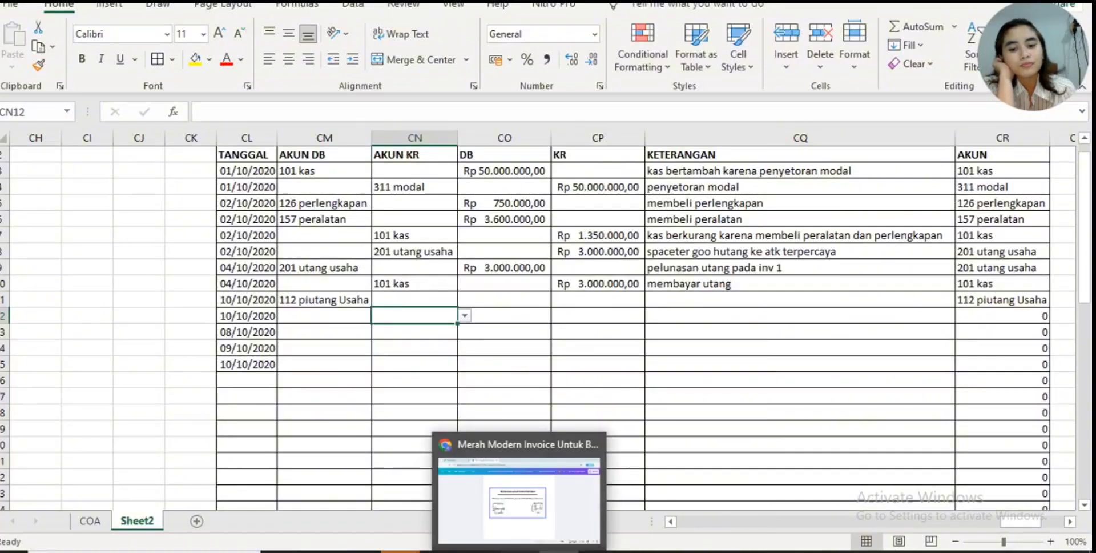
{"action": "left_click", "coordinate": [595, 462]}
{"action": "scroll", "coordinate": [600, 395], "scroll_direction": "down", "scroll_amount": 5}
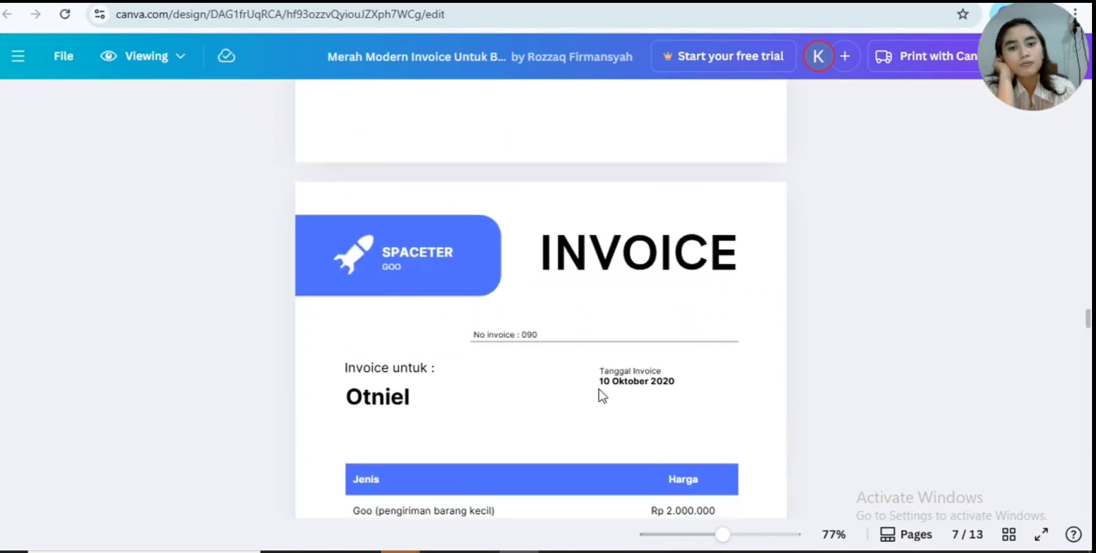
{"action": "scroll", "coordinate": [601, 394], "scroll_direction": "up", "scroll_amount": 5}
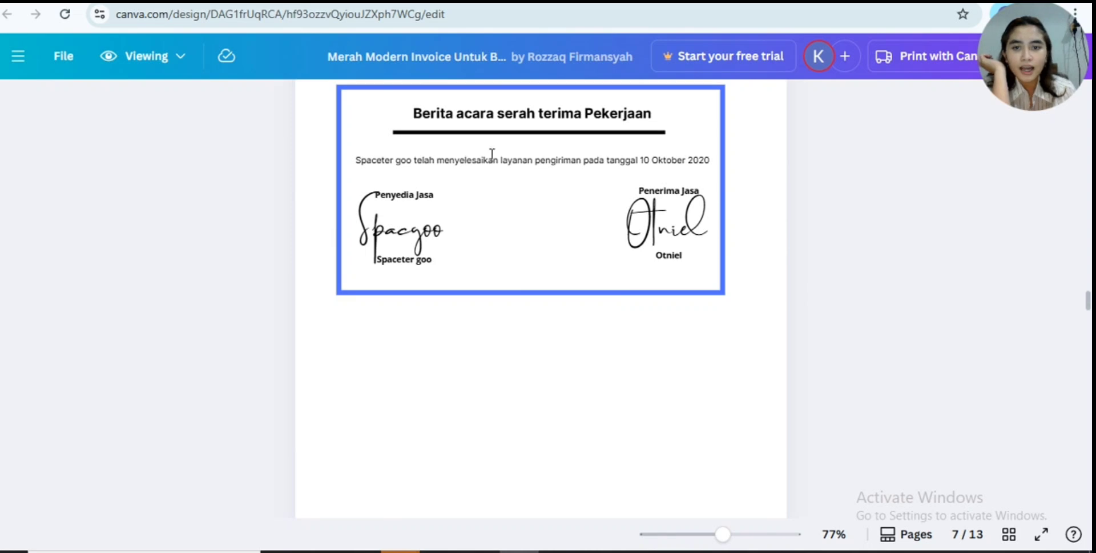
{"action": "left_click_drag", "start_coordinate": [499, 162], "coordinate": [526, 185]}
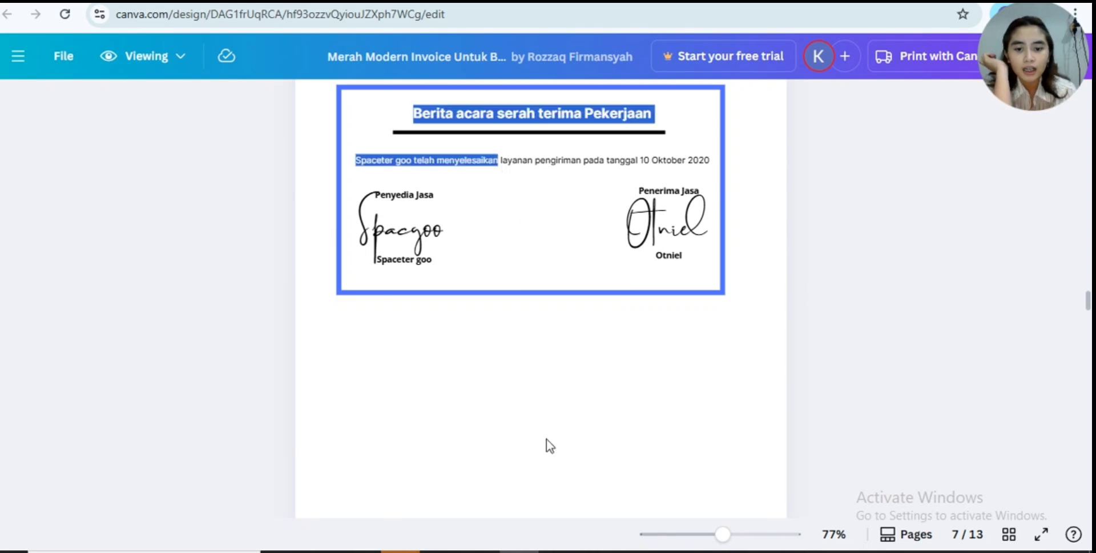
{"action": "left_click", "coordinate": [562, 548]}
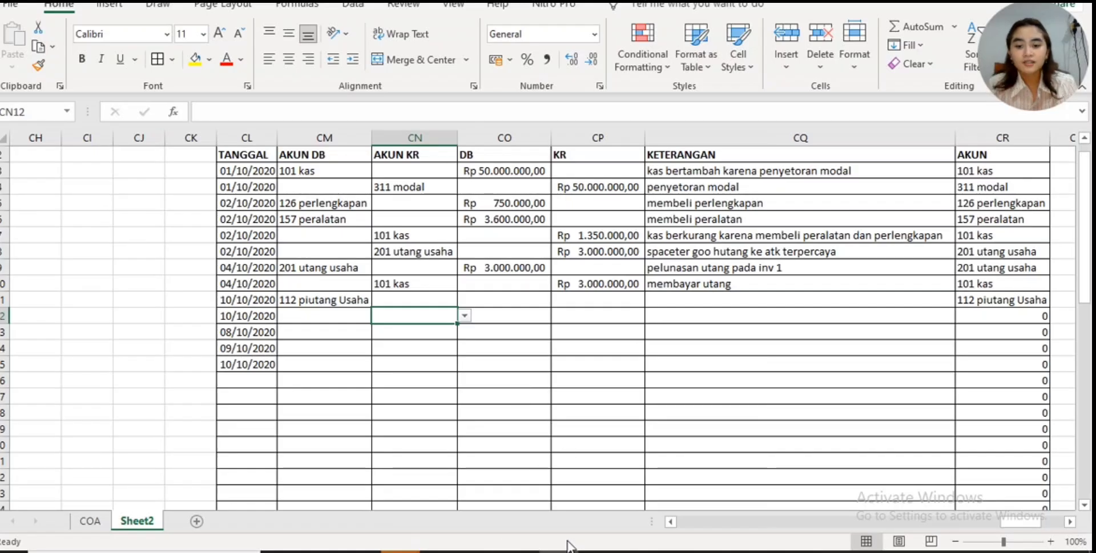
- Consult the LABA DI TAHAN notes beside the journal and choose 400 pendapatan jasa as the AKUN KR in CN12
{"action": "left_click_drag", "start_coordinate": [1026, 526], "coordinate": [1073, 520]}
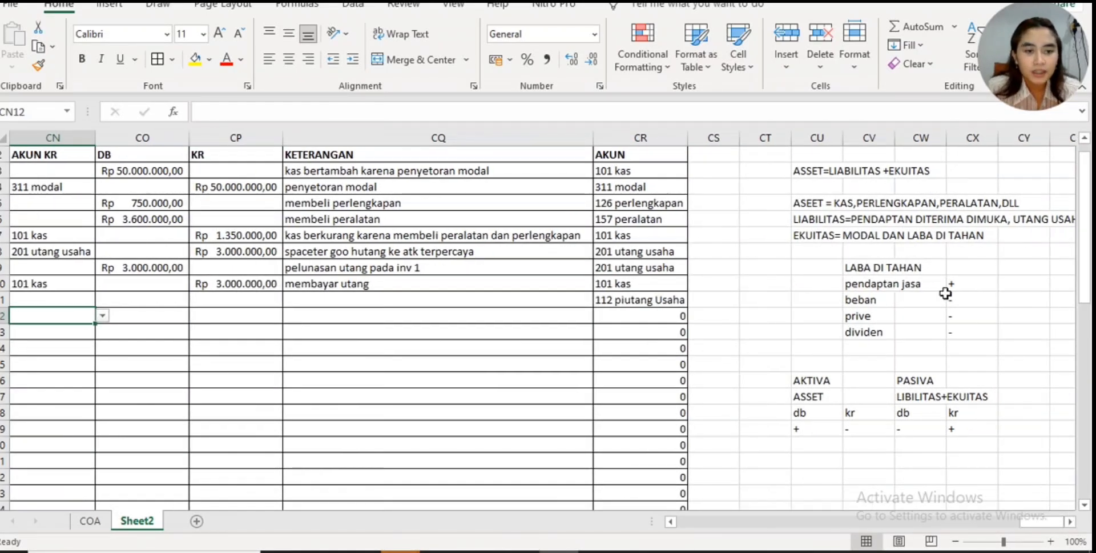
{"action": "left_click_drag", "start_coordinate": [1055, 522], "coordinate": [1027, 524]}
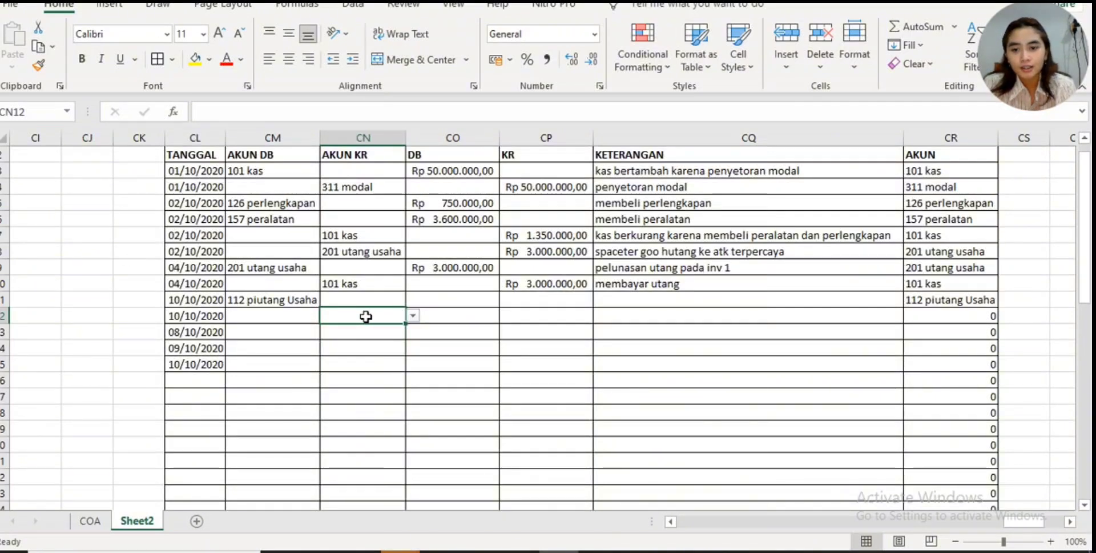
{"action": "left_click", "coordinate": [412, 315]}
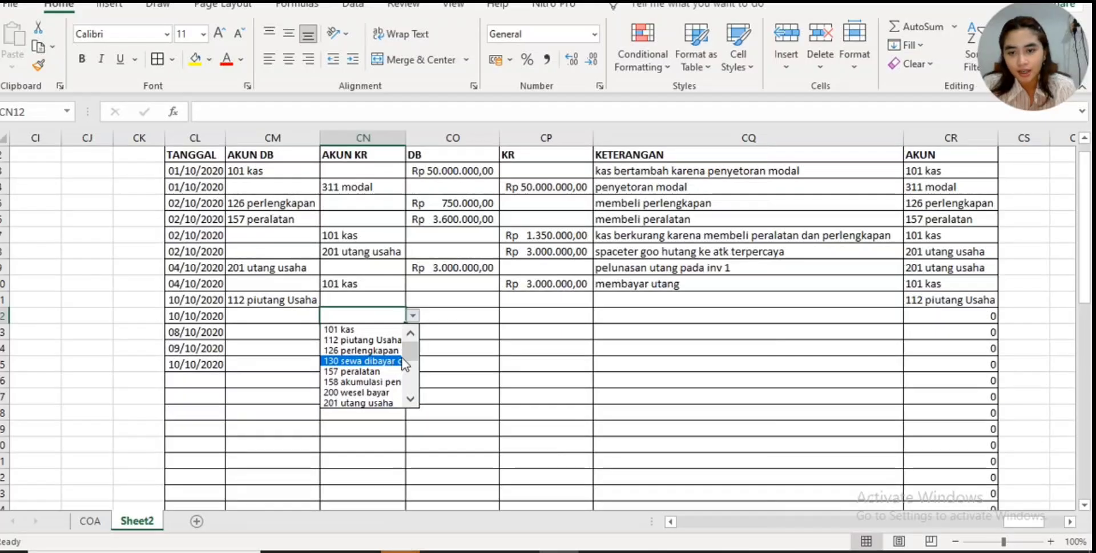
{"action": "left_click_drag", "start_coordinate": [409, 357], "coordinate": [421, 381]}
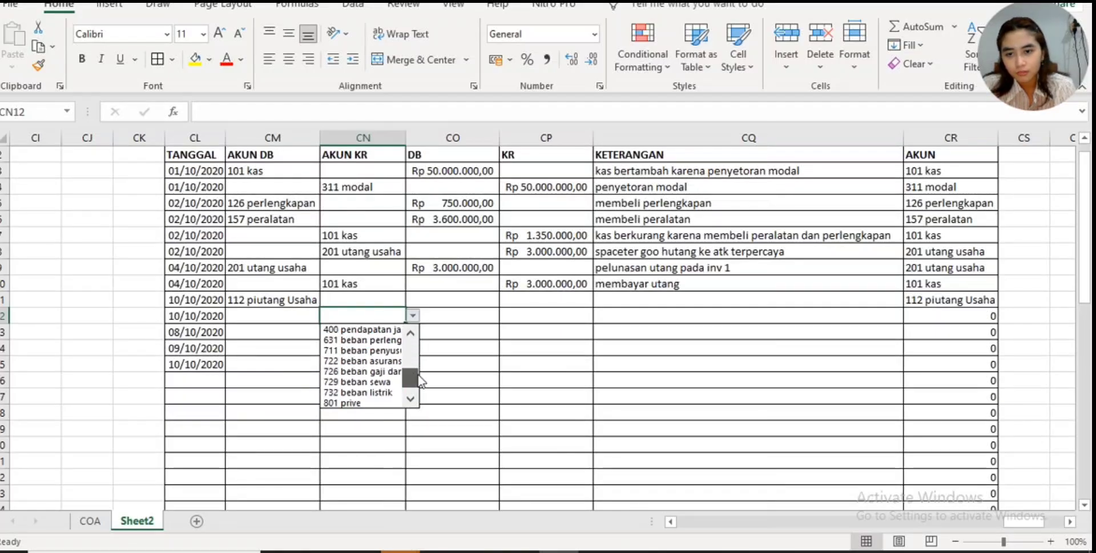
{"action": "left_click", "coordinate": [388, 330]}
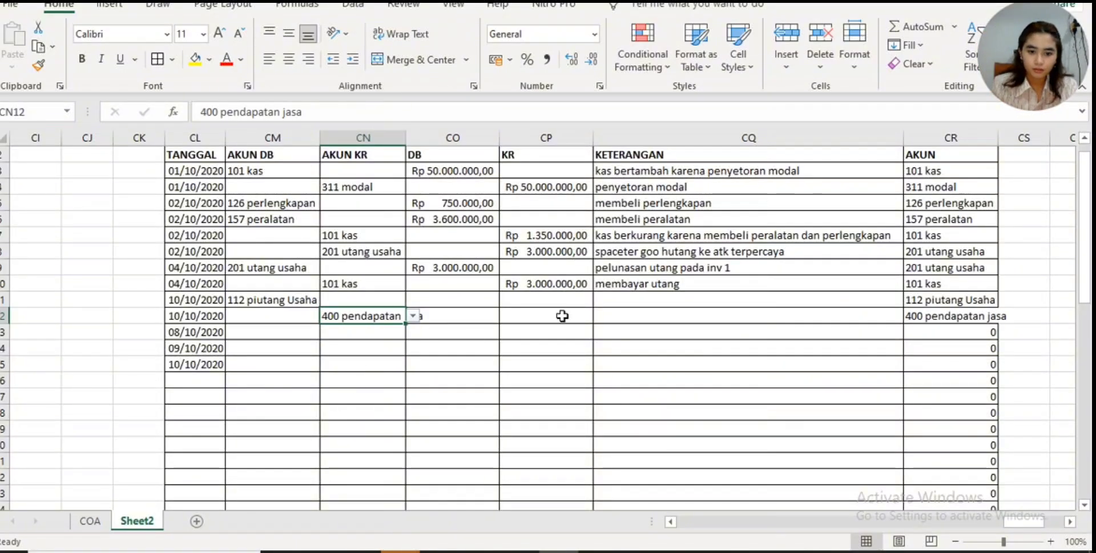
- Auto-fit the widths of the AKUN KR column CN and the AKUN column CR to their contents
{"action": "left_click", "coordinate": [480, 303]}
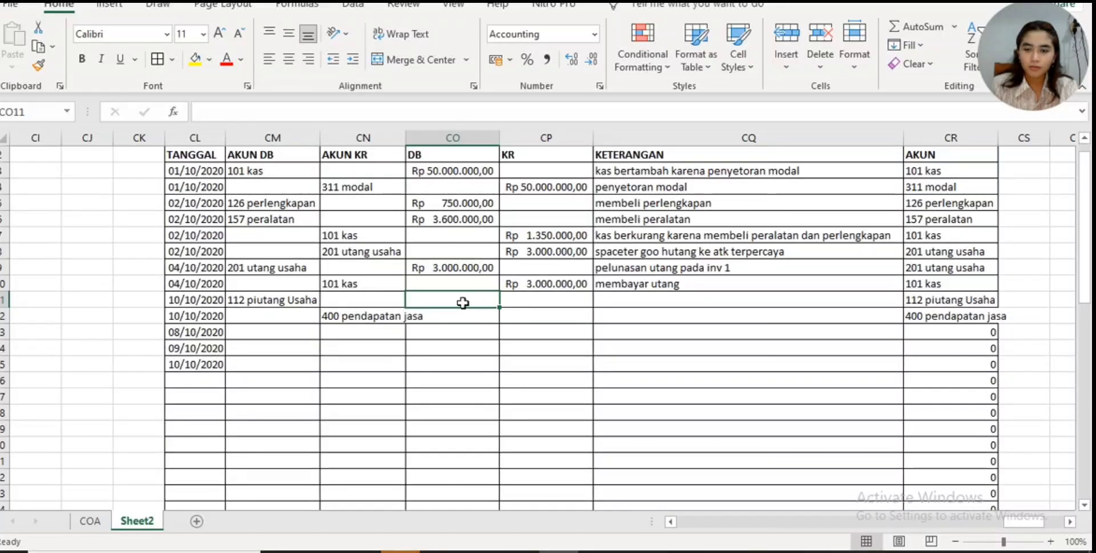
{"action": "double_click", "coordinate": [398, 137]}
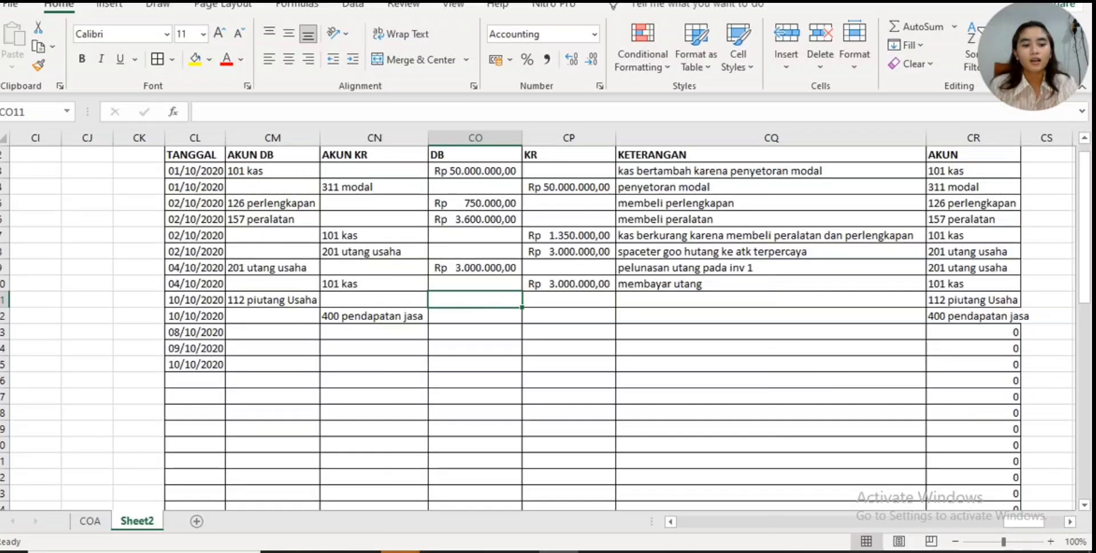
{"action": "left_click_drag", "start_coordinate": [1033, 524], "coordinate": [1058, 524]}
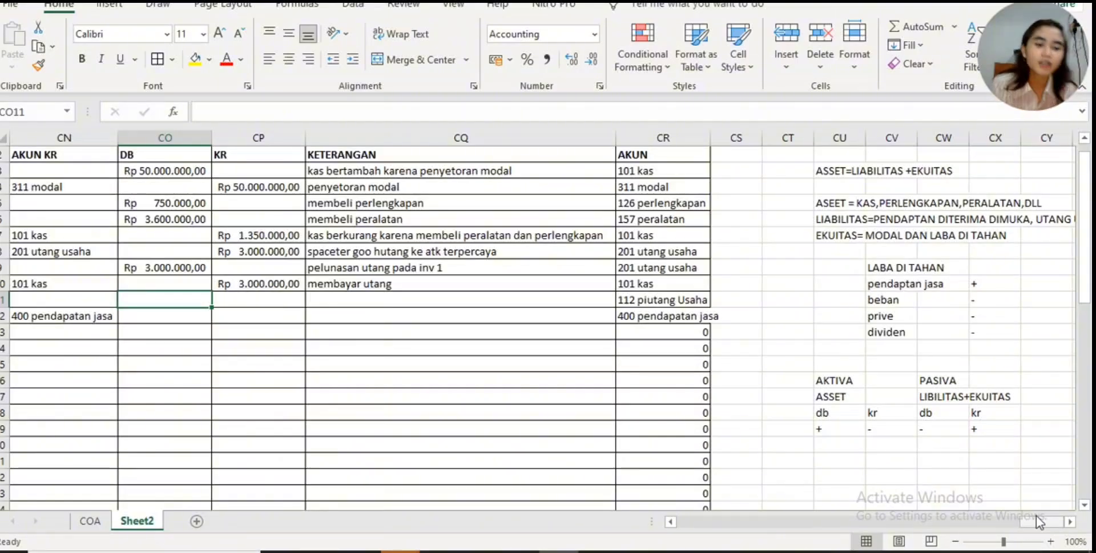
{"action": "left_click_drag", "start_coordinate": [1043, 520], "coordinate": [1027, 523]}
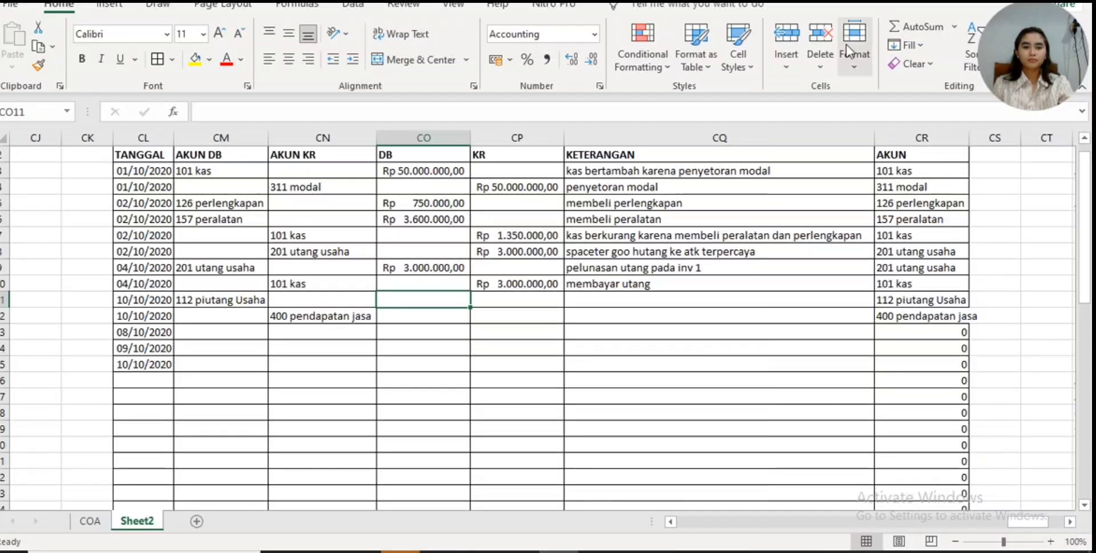
{"action": "double_click", "coordinate": [969, 137]}
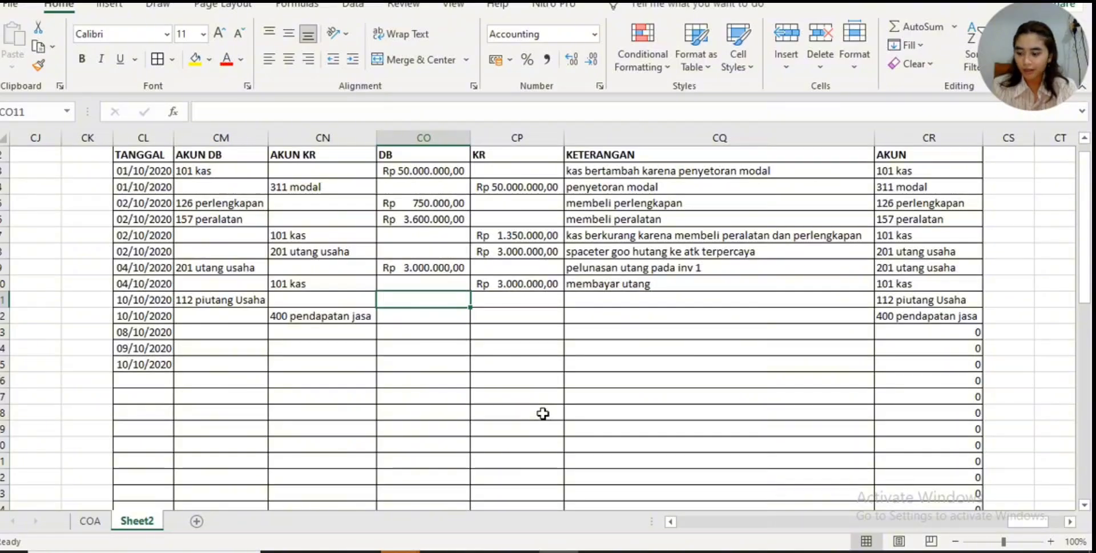
- Enter 15000000 as the debit for 112 piutang Usaha in CO11 and as the credit for 400 pendapatan jasa in CP12
{"action": "type", "text": "15.000.0"}
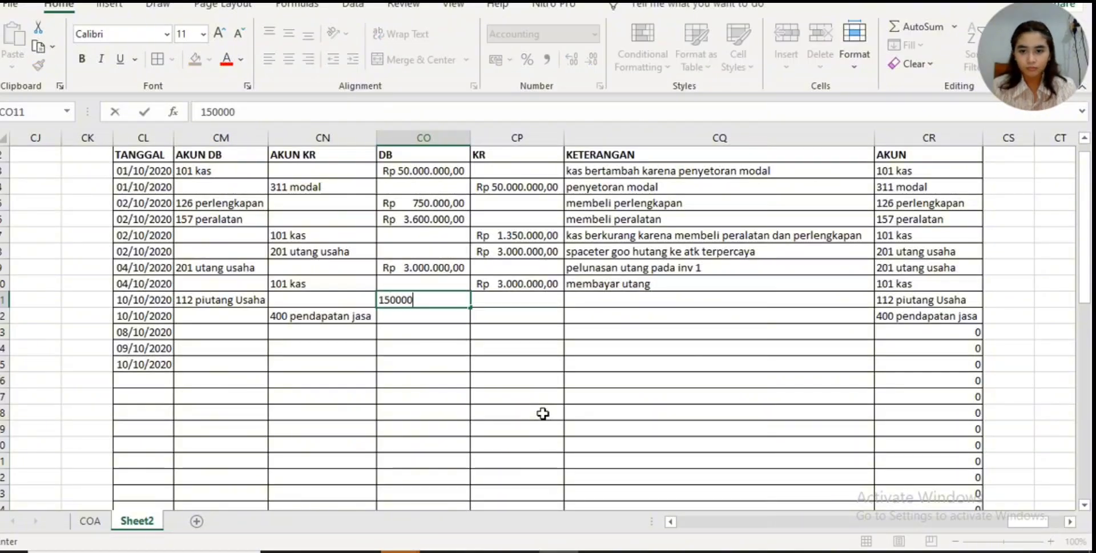
{"action": "type", "text": "00"}
{"action": "key", "text": "Return"}
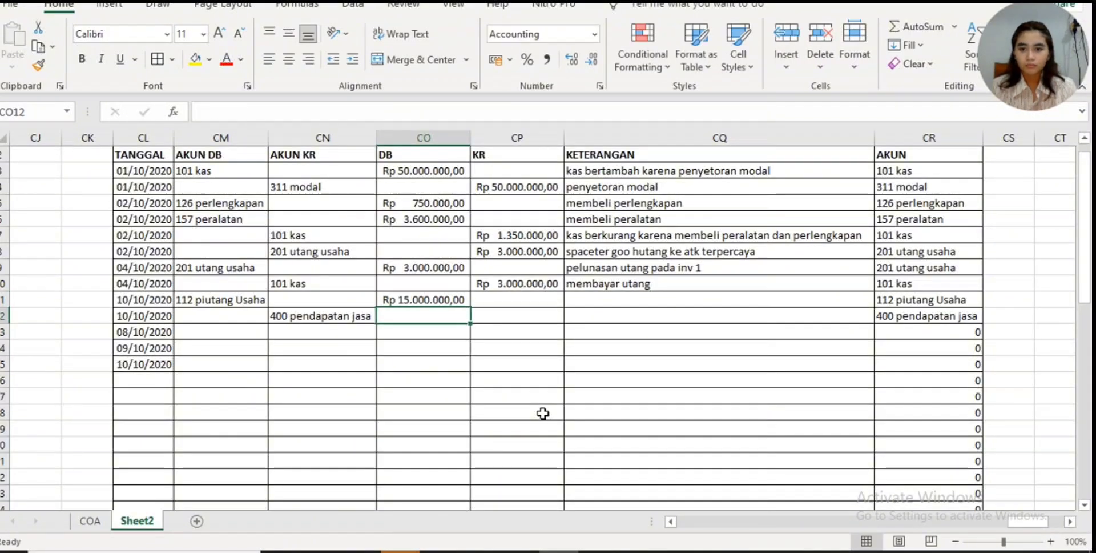
{"action": "left_click", "coordinate": [551, 317]}
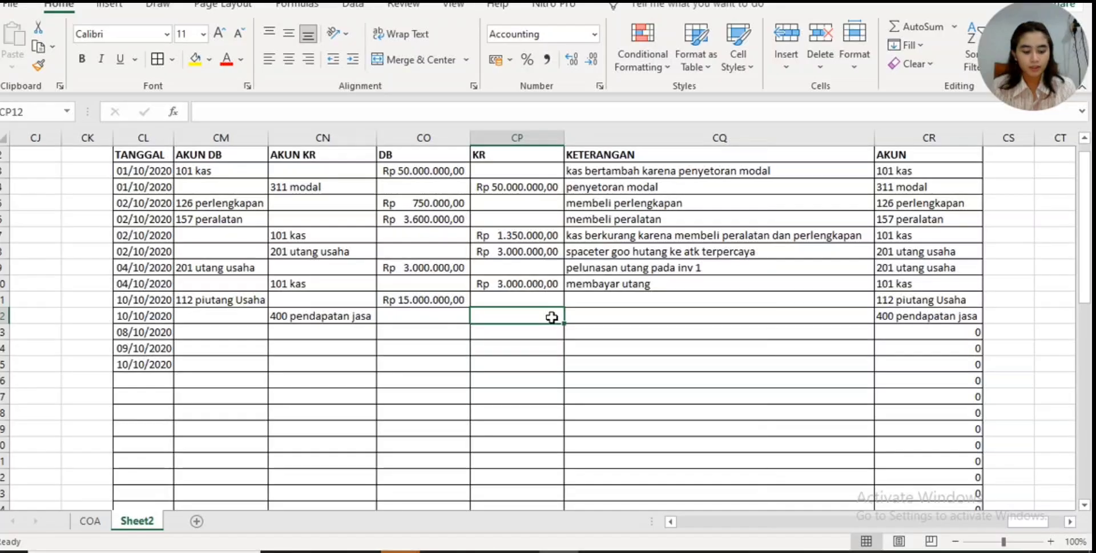
{"action": "type", "text": "15.000.0"}
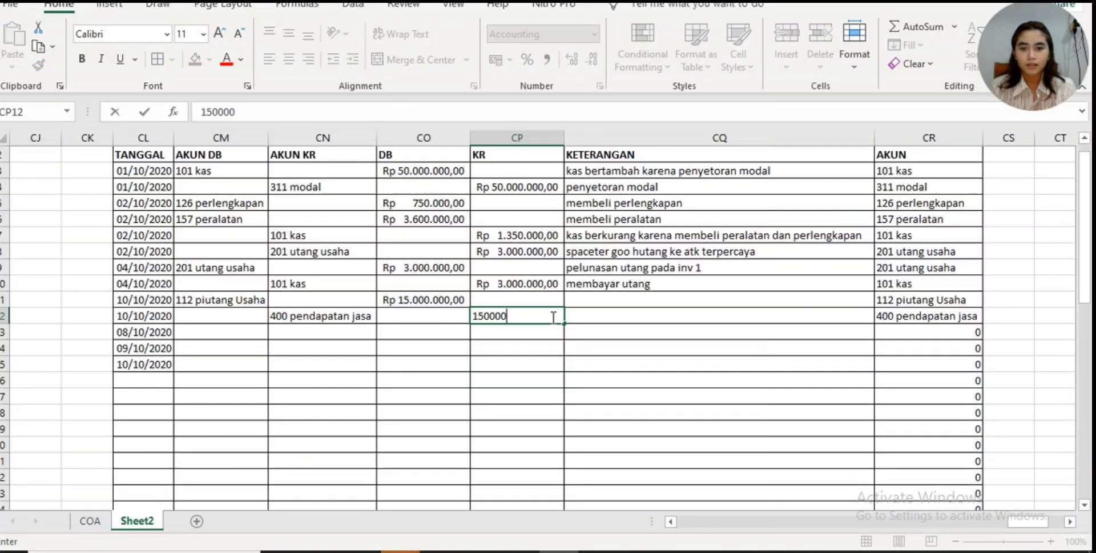
{"action": "type", "text": "00"}
{"action": "key", "text": "Return"}
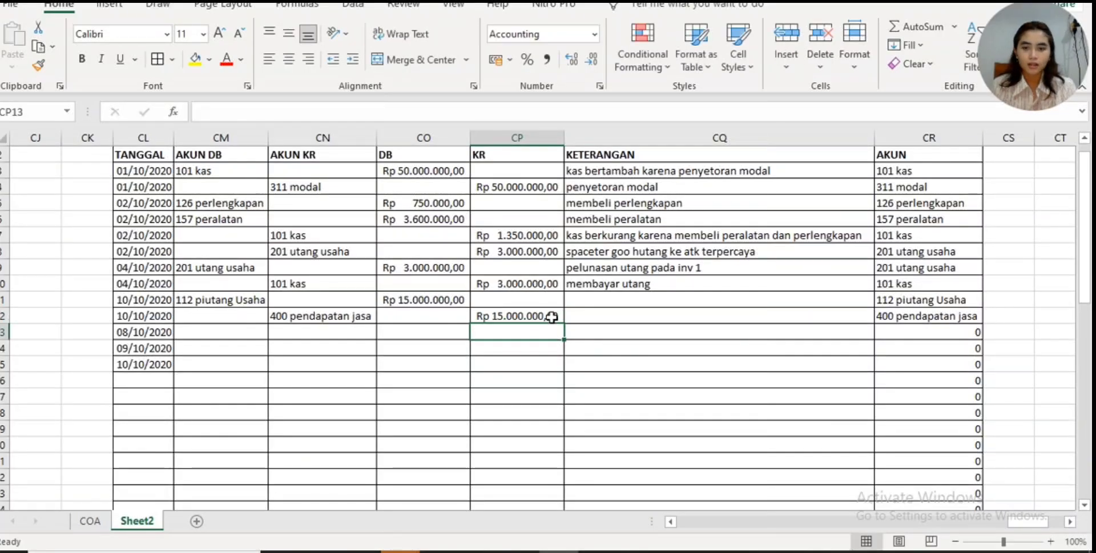
- Enter the KETERANGAN in CQ11 as the customer's name followed by "berhutang ke spaceter goo"
{"action": "left_click", "coordinate": [602, 302]}
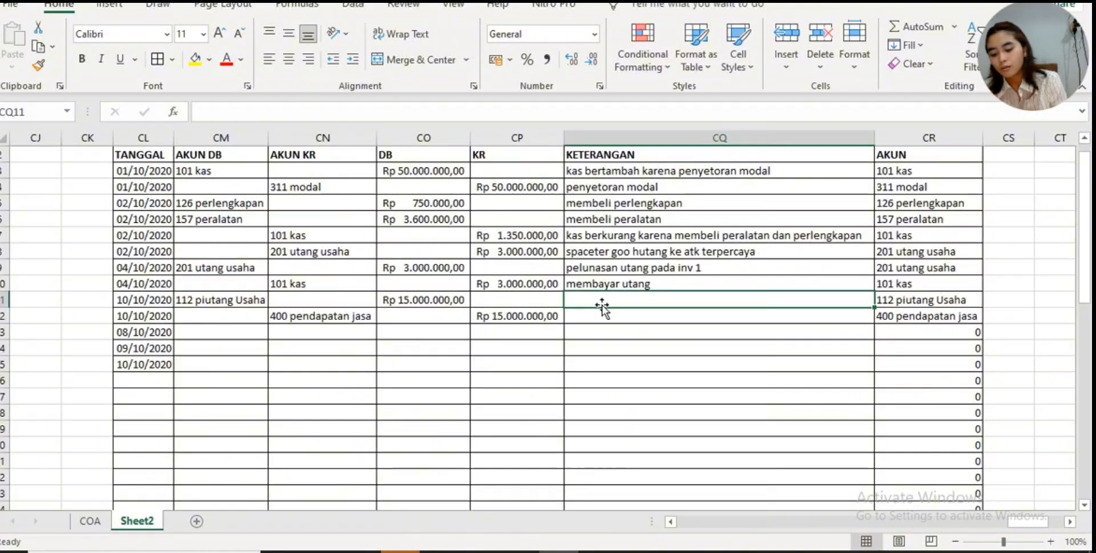
{"action": "type", "text": "otni"}
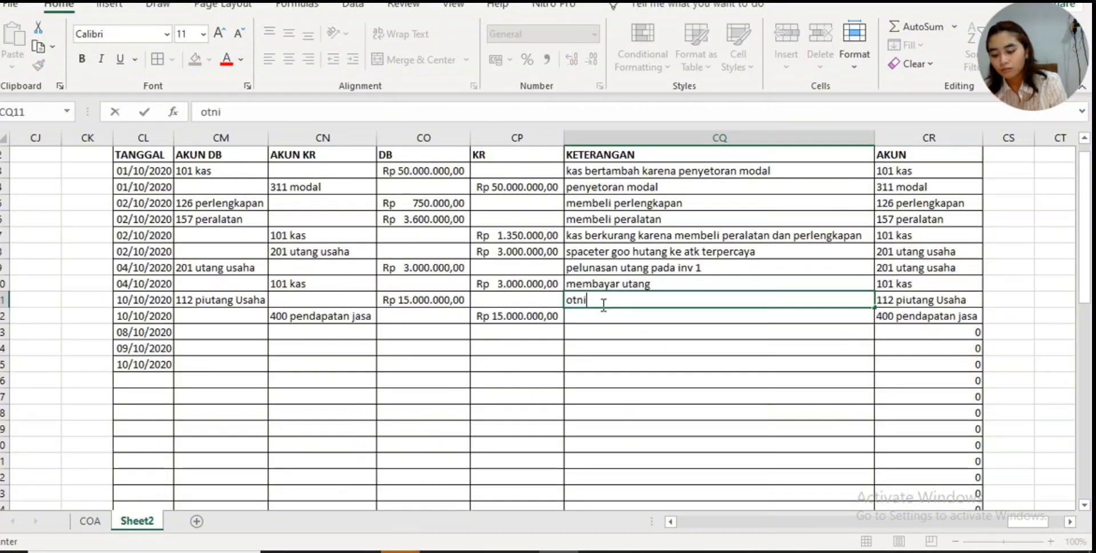
{"action": "type", "text": "el "}
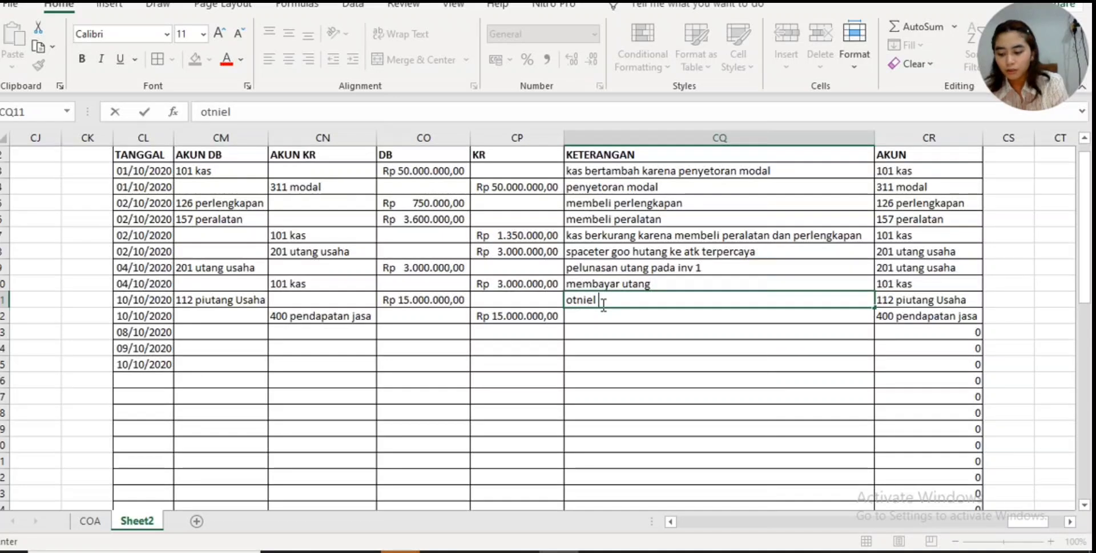
{"action": "type", "text": "berhutang ke "}
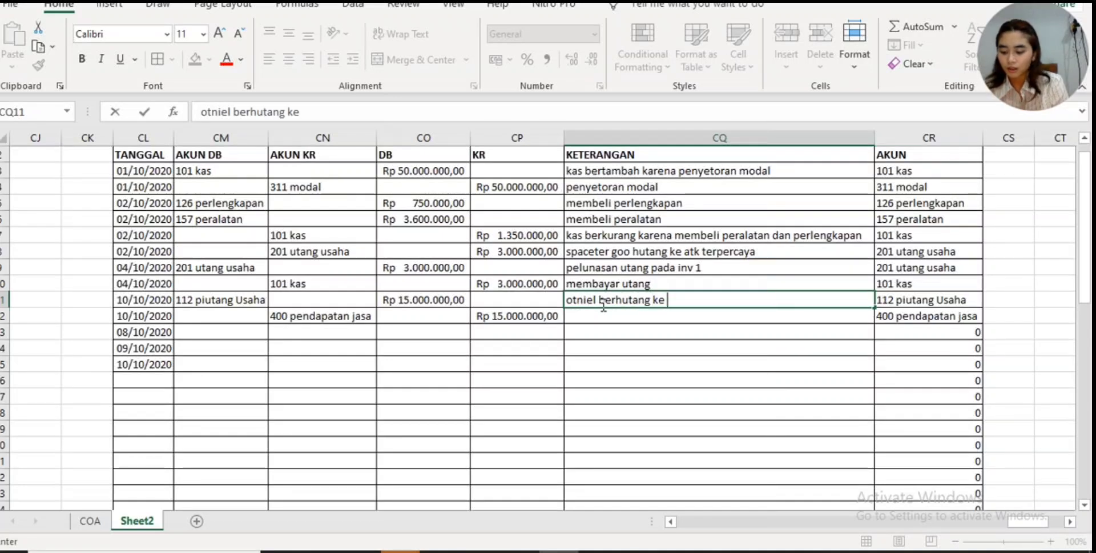
{"action": "type", "text": "space"}
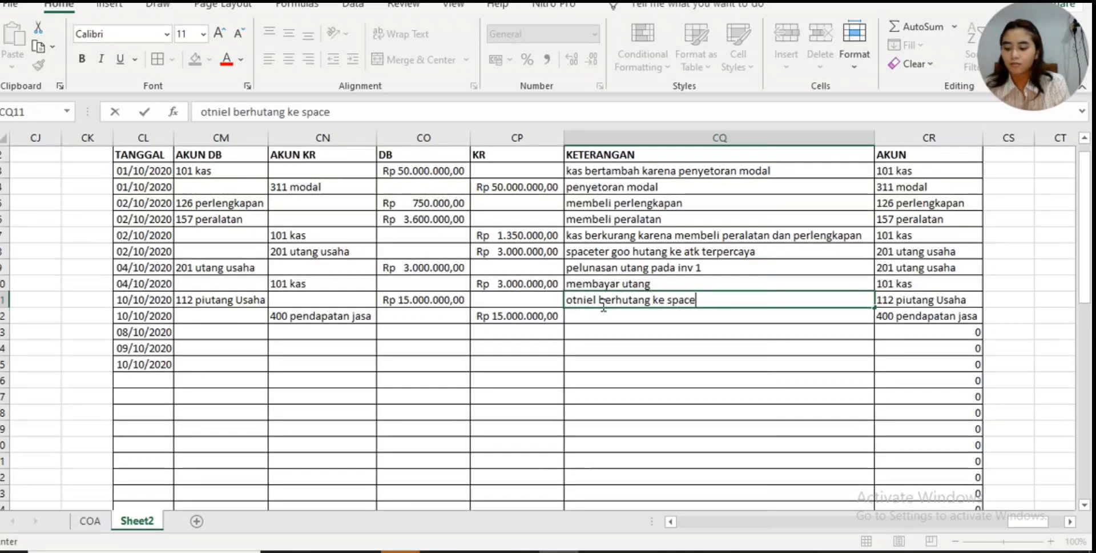
{"action": "type", "text": "ter goo"}
{"action": "key", "text": "Return"}
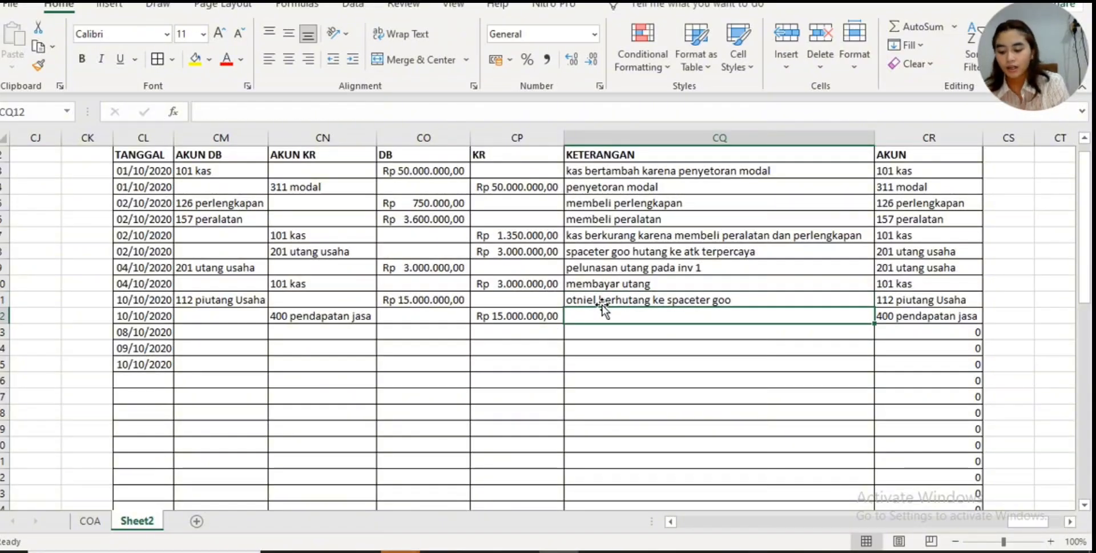
- Describe the 400 pendapatan jasa row in CQ12 as "spaceter goo menyelesaikan layanan pengiriman"
{"action": "type", "text": "k"}
{"action": "key", "text": "BackSpace"}
{"action": "type", "text": "s"}
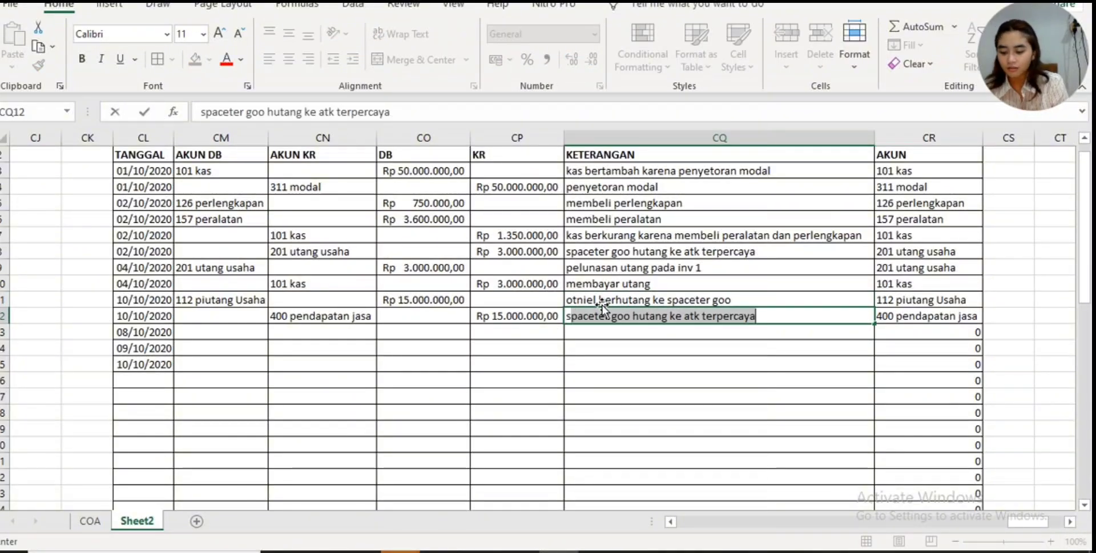
{"action": "type", "text": "paceter "}
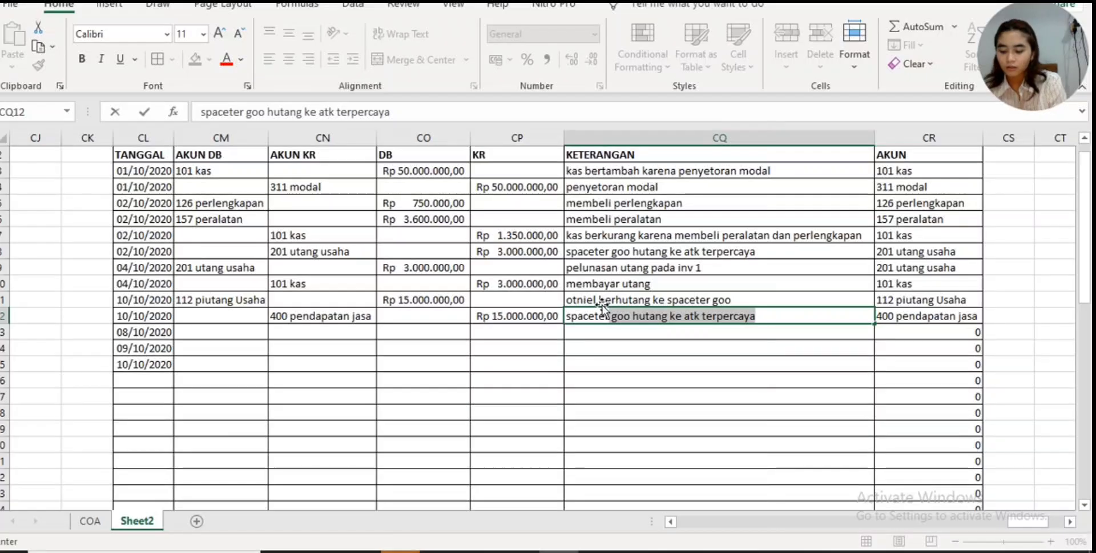
{"action": "type", "text": "goo menye"}
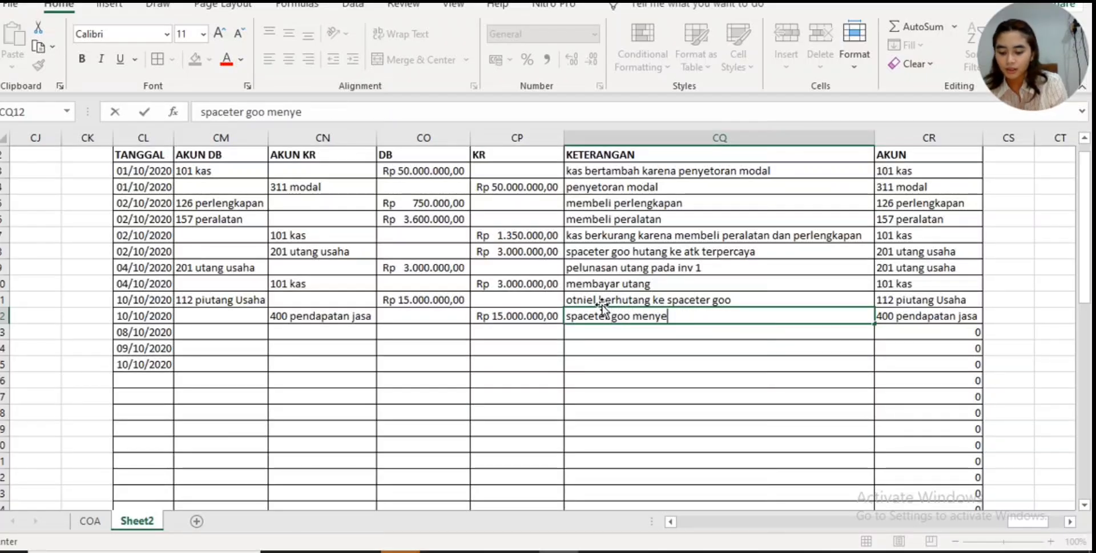
{"action": "type", "text": "lesaikan"}
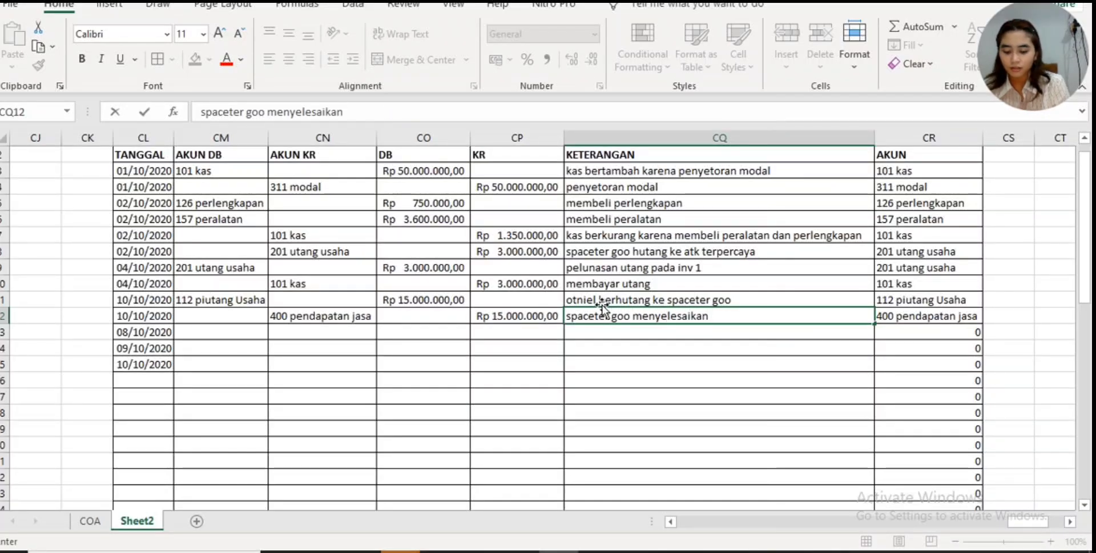
- Consult the 11 Oktober 2020 payment receipt in Canva and choose 101 kas as the AKUN DB in CM13 of the Excel journal
{"action": "key", "text": "alt+Tab"}
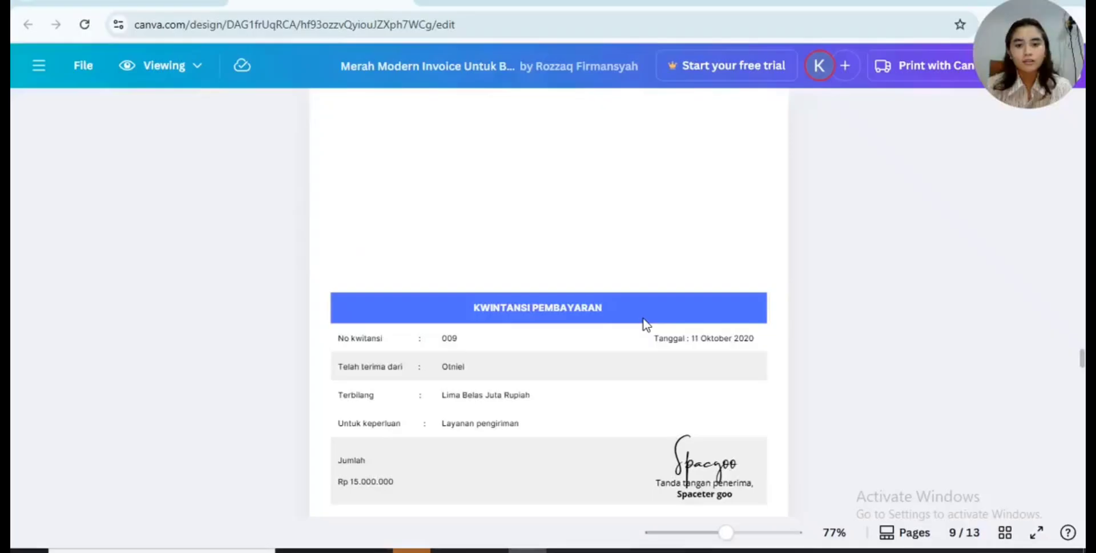
{"action": "scroll", "coordinate": [645, 323], "scroll_direction": "down", "scroll_amount": 1}
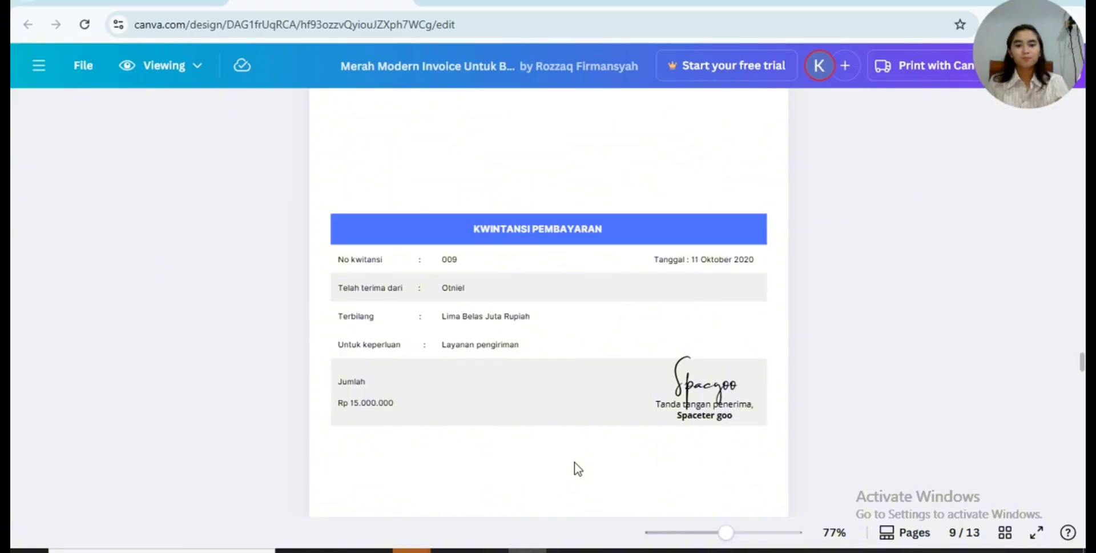
{"action": "left_click", "coordinate": [564, 548]}
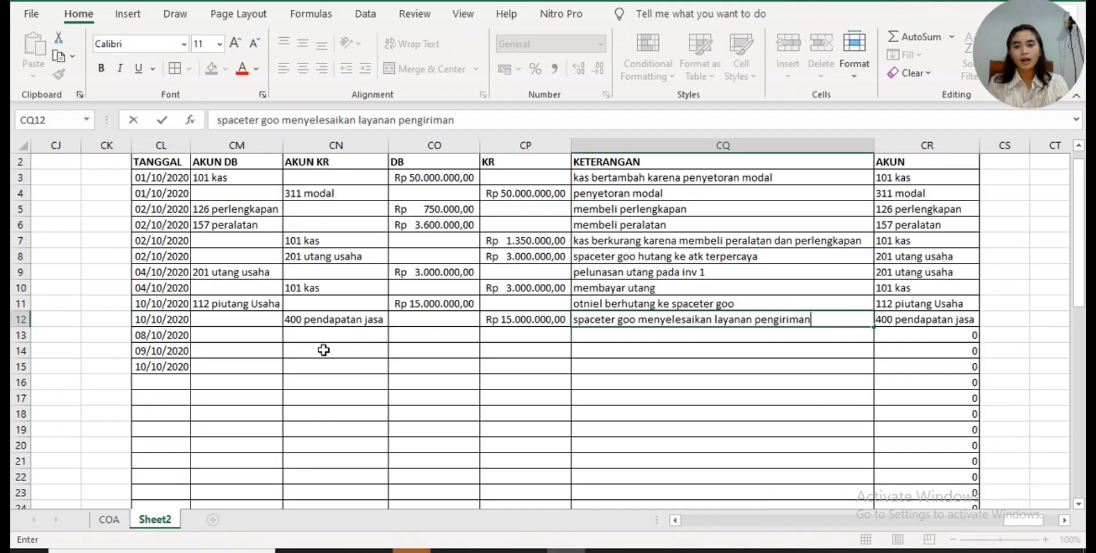
{"action": "left_click", "coordinate": [267, 334]}
{"action": "left_click", "coordinate": [290, 334]}
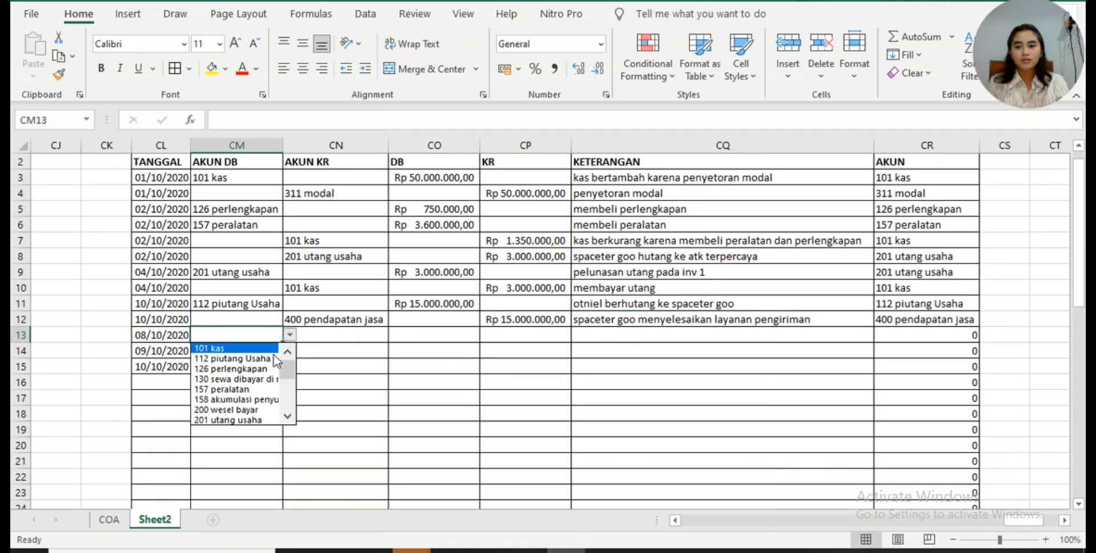
{"action": "left_click", "coordinate": [292, 345]}
{"action": "left_click", "coordinate": [341, 350]}
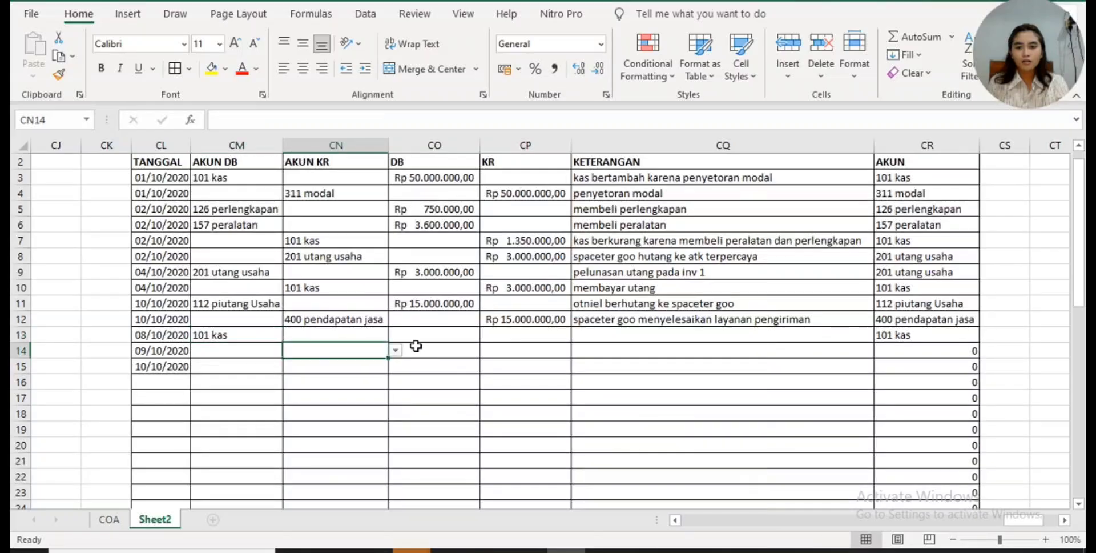
- Choose 112 piutang Usaha as the AKUN KR in CN14 and enter 15000000 as the debit for 101 kas in CO13
{"action": "left_click", "coordinate": [395, 349]}
{"action": "left_click", "coordinate": [389, 372]}
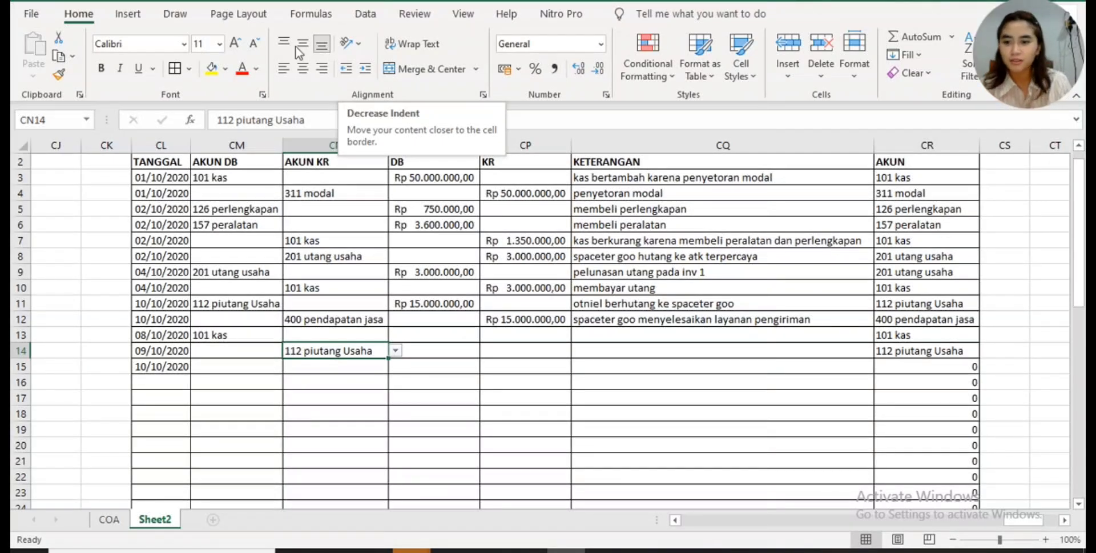
{"action": "left_click", "coordinate": [445, 334]}
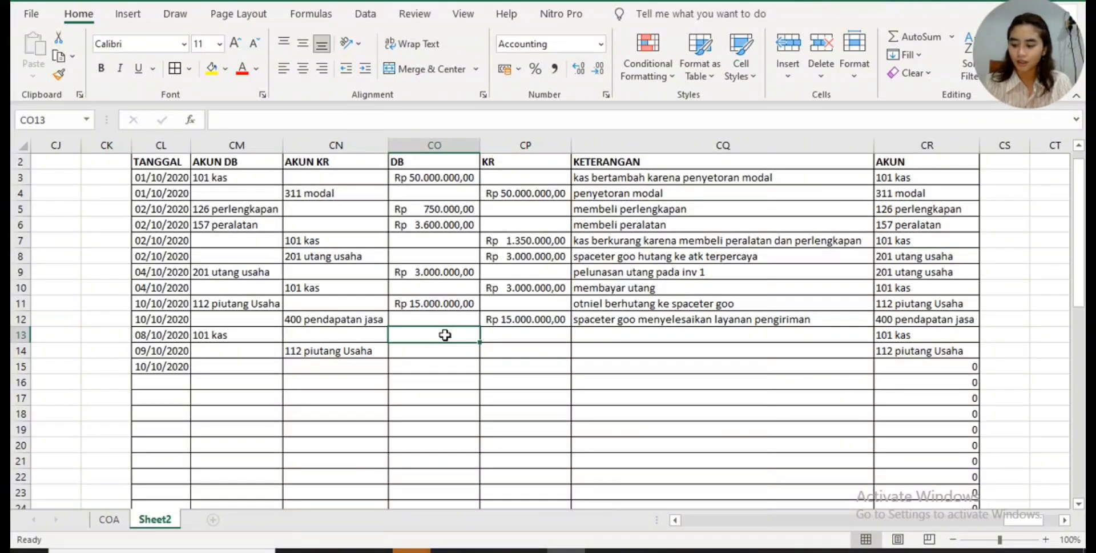
{"action": "type", "text": "15"}
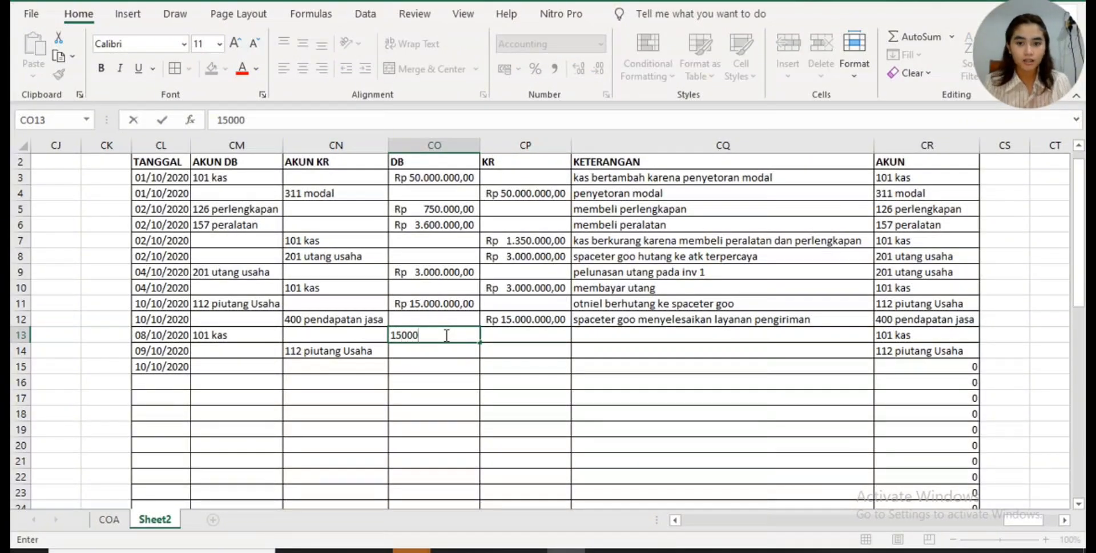
{"action": "type", "text": "0000"}
{"action": "key", "text": "Return"}
{"action": "key", "text": "Right"}
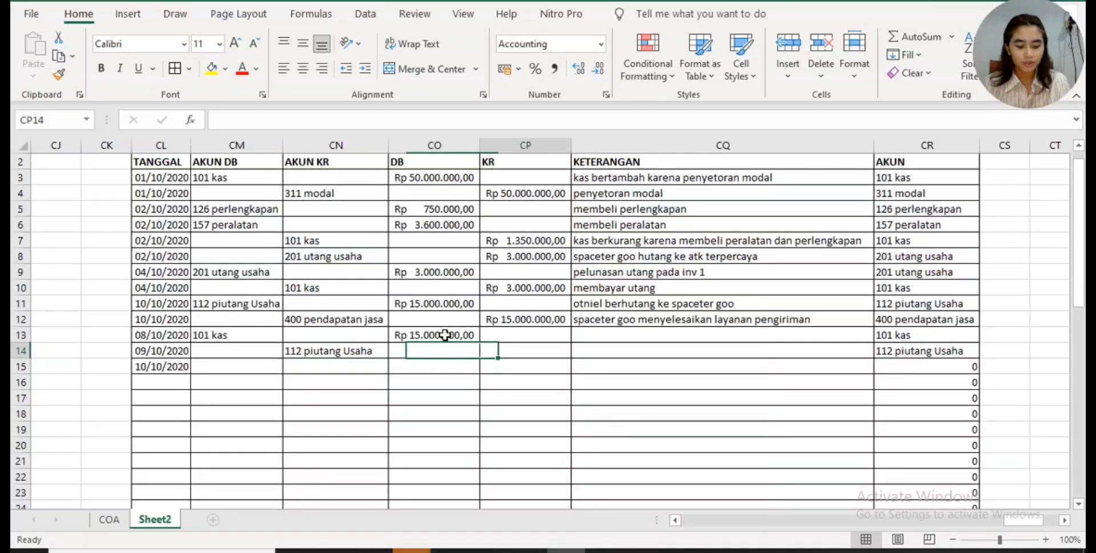
- Enter 15000000 as the credit for 112 piutang Usaha in CP14
{"action": "type", "text": "15.000."}
{"action": "type", "text": "00000"}
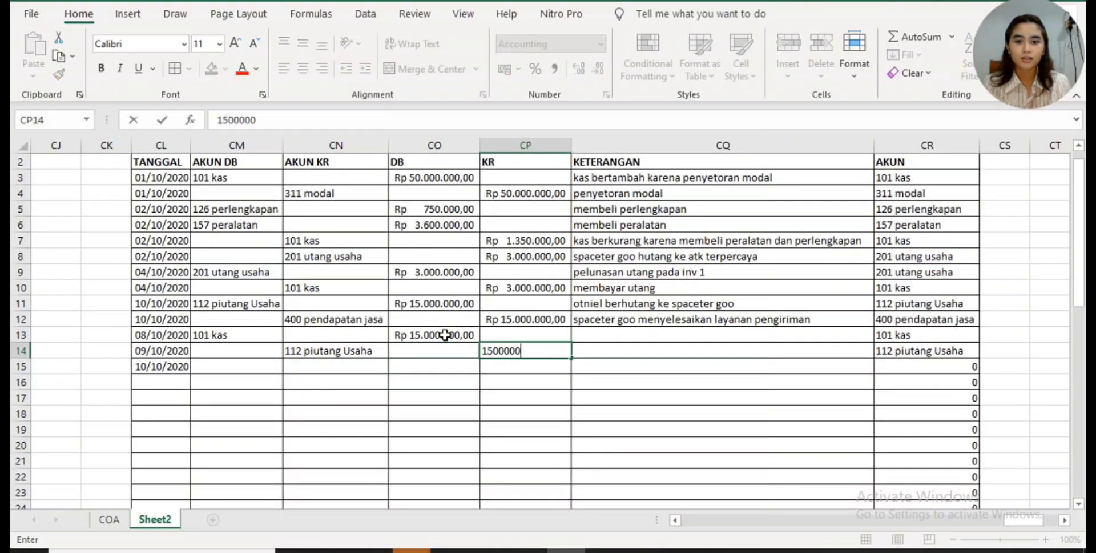
{"action": "key", "text": "Return"}
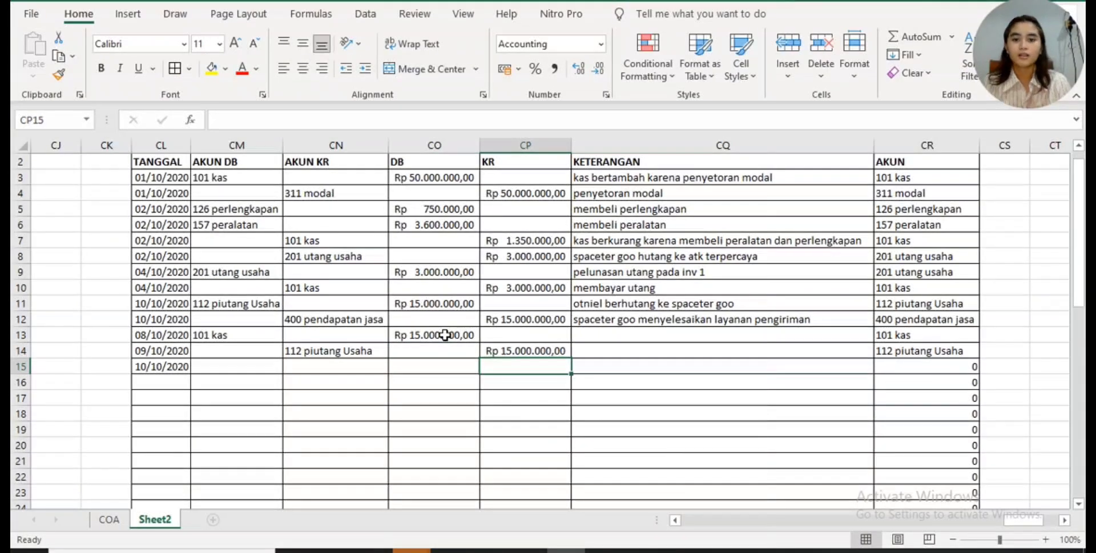
- Enter the KETERANGAN in CQ13 as "mendapat bayaran dari" followed by the customer's name
{"action": "left_click", "coordinate": [591, 336]}
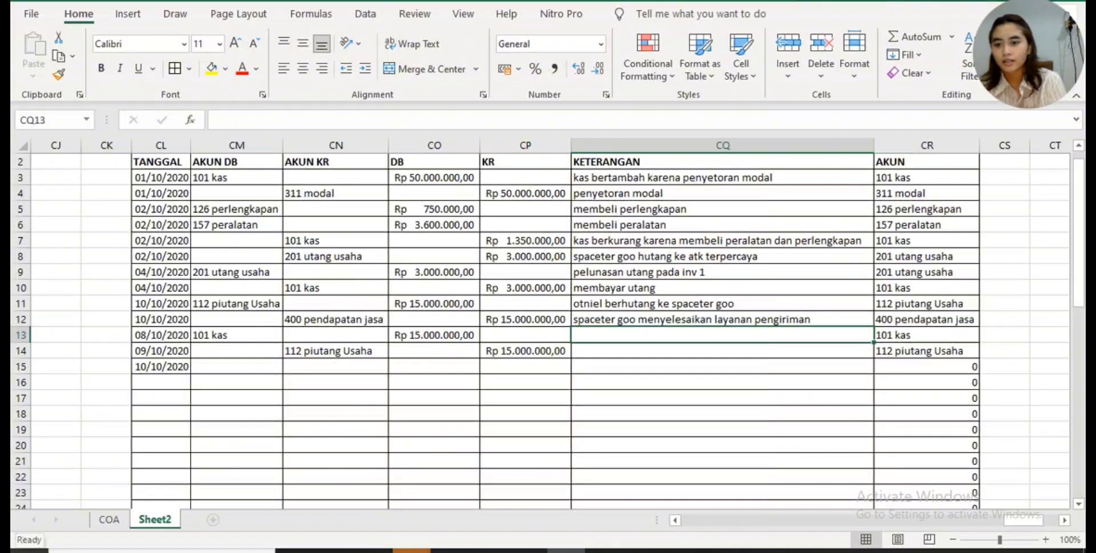
{"action": "type", "text": "mendapat "}
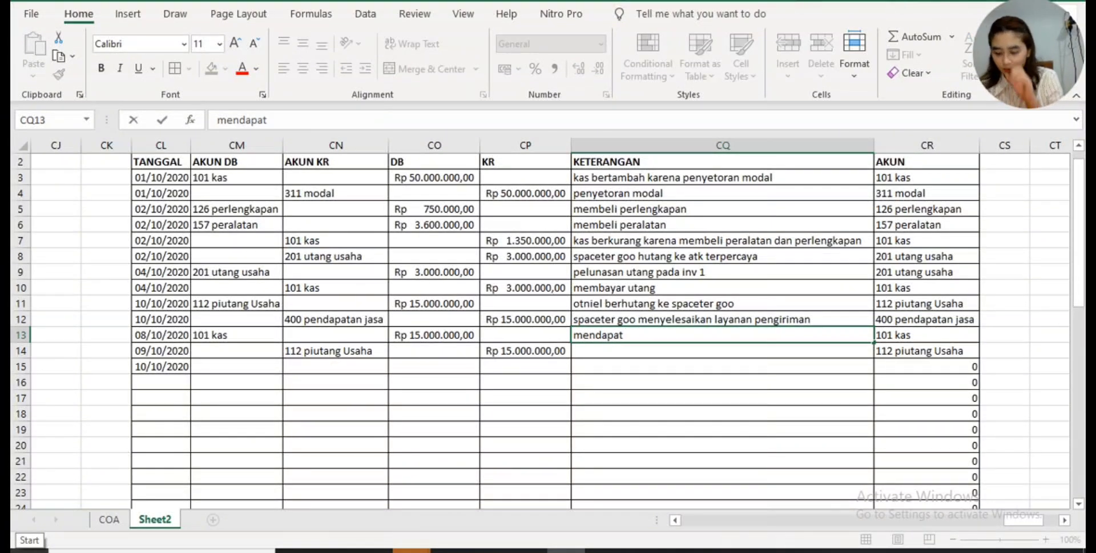
{"action": "type", "text": "kas"}
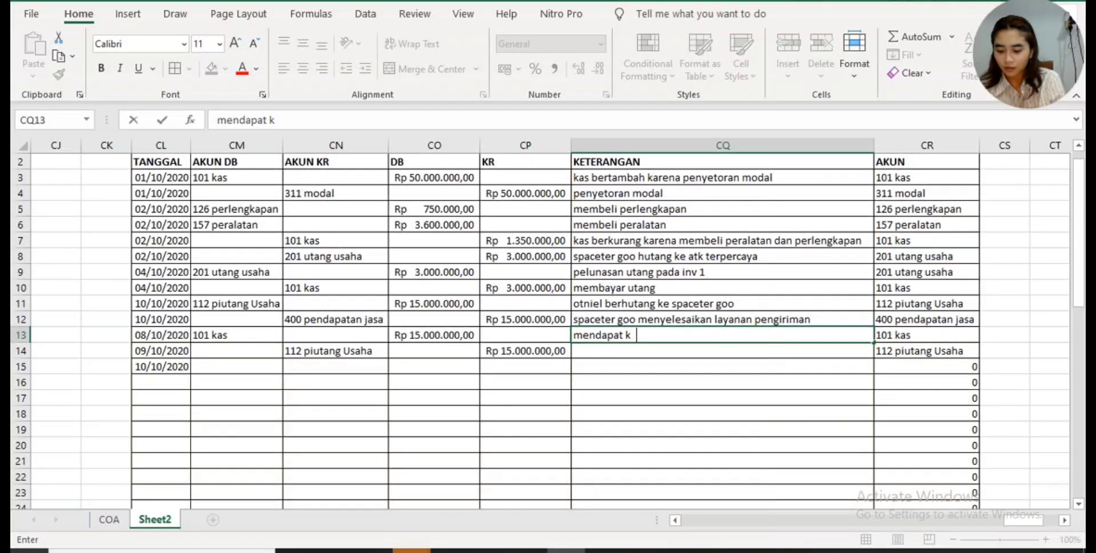
{"action": "key", "text": "BackSpace"}
{"action": "key", "text": "BackSpace"}
{"action": "key", "text": "BackSpace"}
{"action": "key", "text": "BackSpace"}
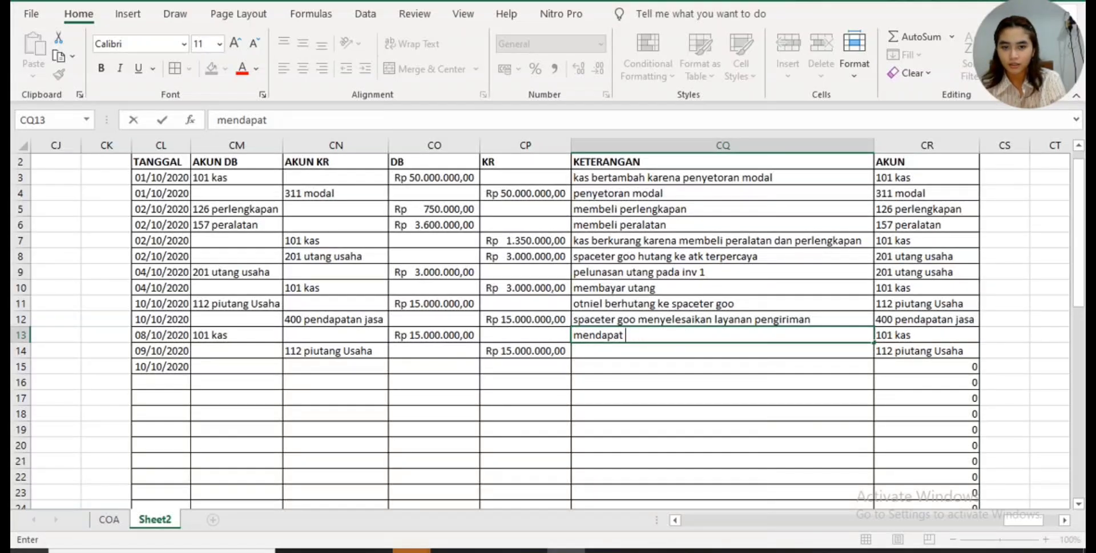
{"action": "type", "text": "bayaran "}
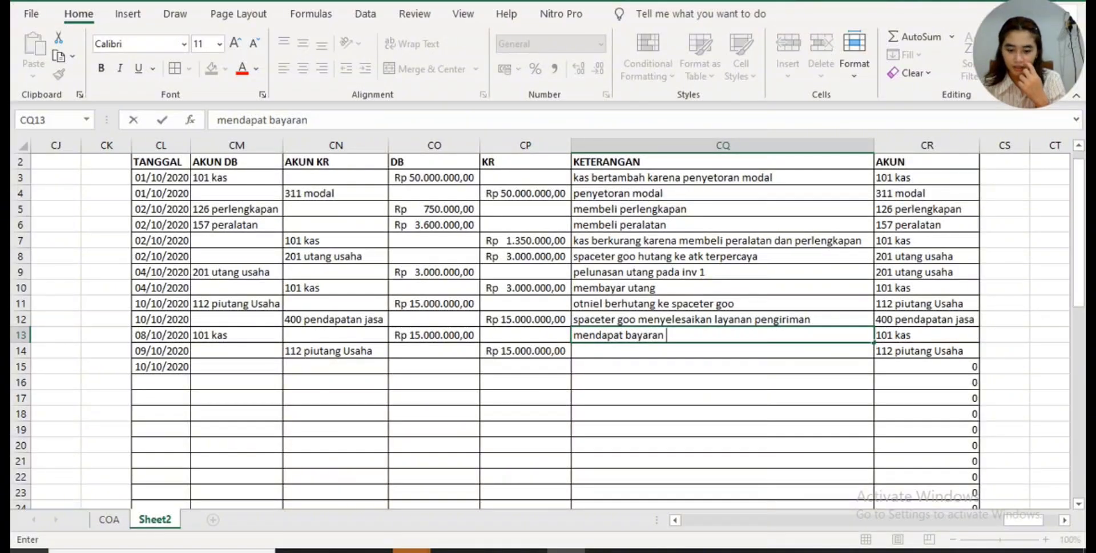
{"action": "type", "text": "dari o"}
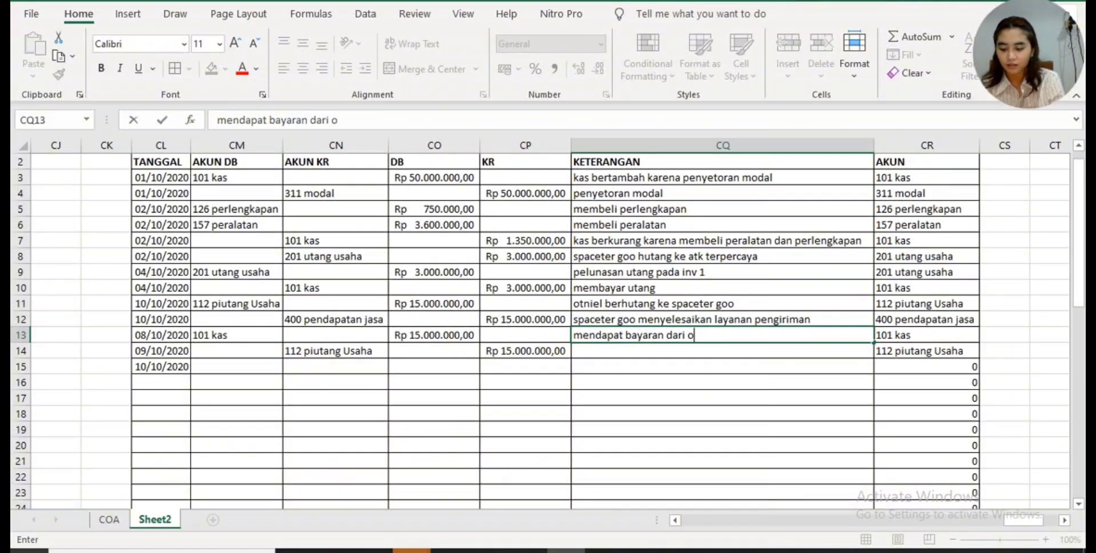
{"action": "type", "text": "tniel"}
{"action": "key", "text": "Return"}
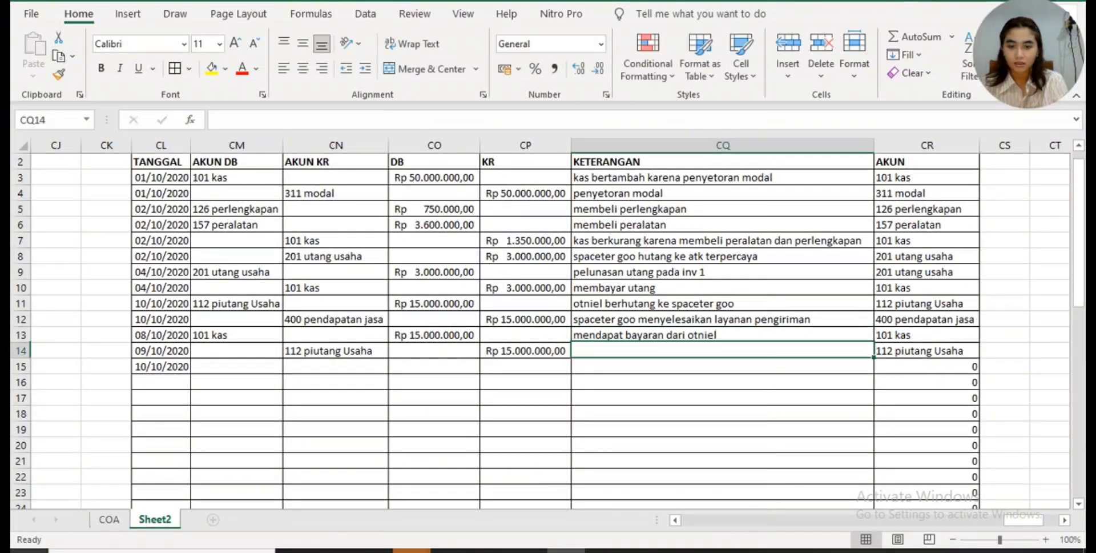
- Describe the 112 piutang Usaha credit row in CQ14 as "melunasi piutang"
{"action": "type", "text": "melunasi "}
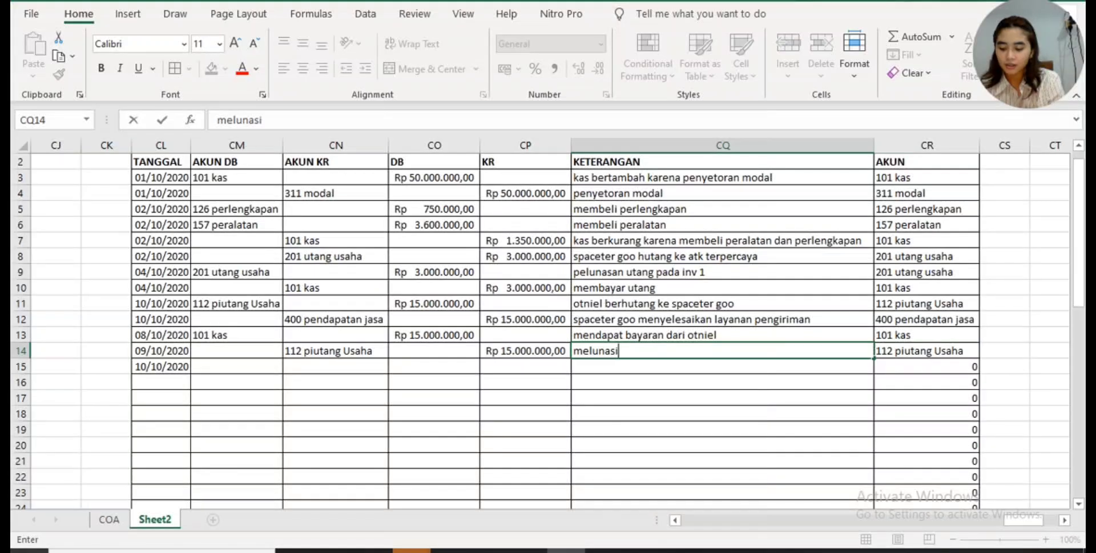
{"action": "type", "text": "piutang"}
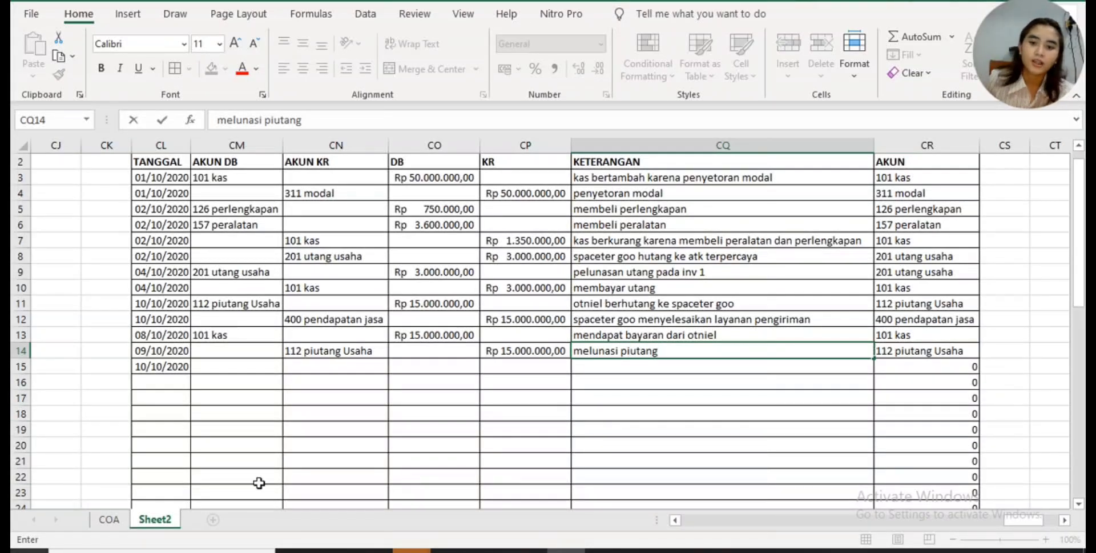
{"action": "left_click", "coordinate": [563, 366]}
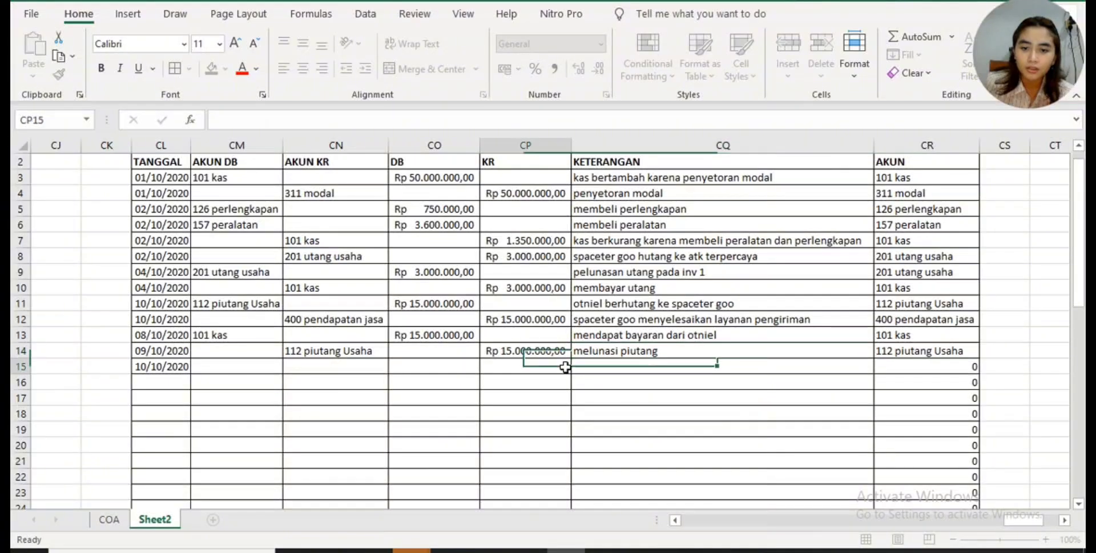
{"action": "left_click", "coordinate": [385, 366]}
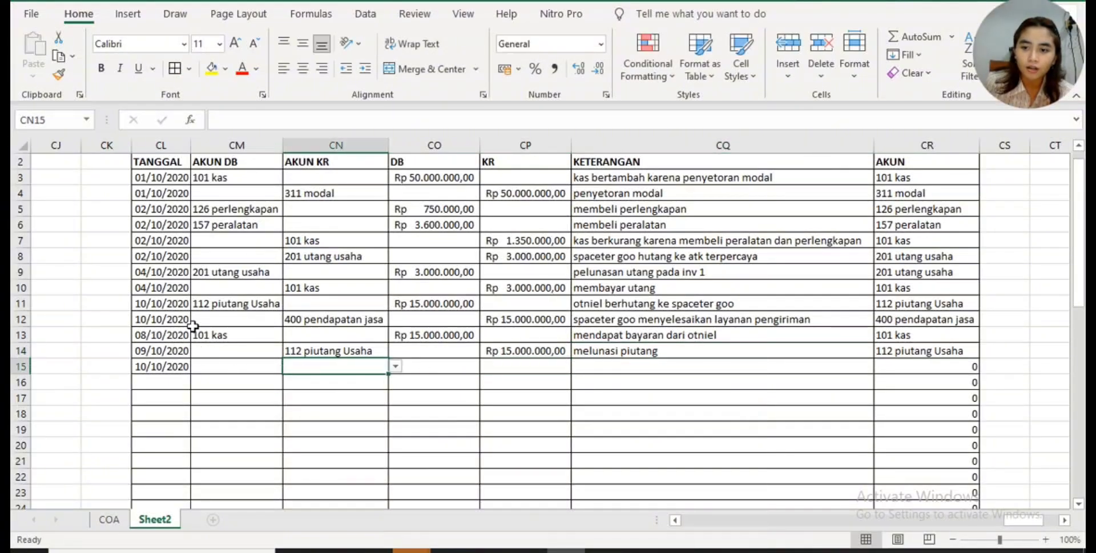
- Change the TANGGAL of both receipt rows, CL13 and CL14, to 11/10/2020
{"action": "left_click", "coordinate": [172, 336]}
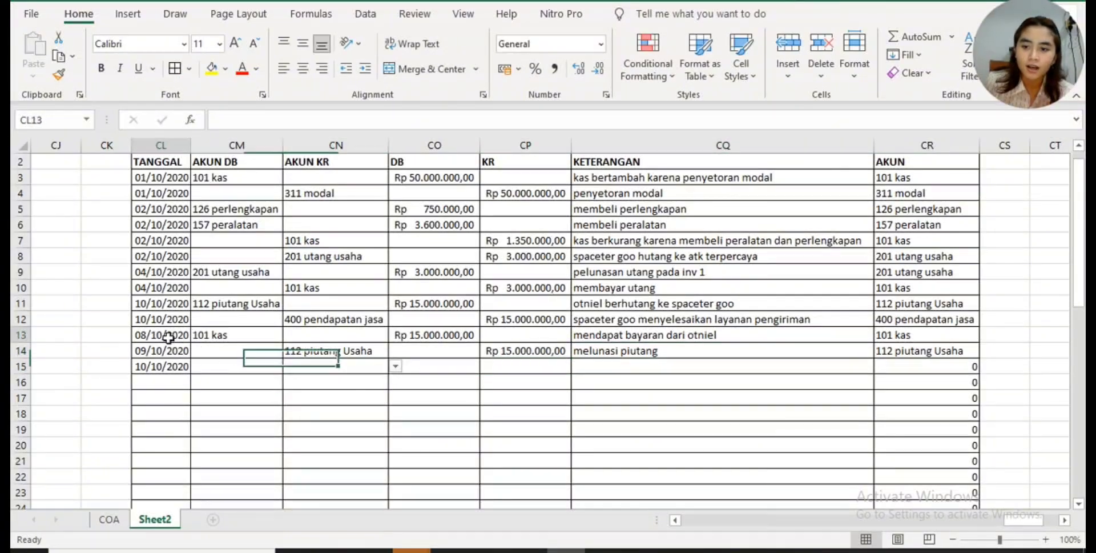
{"action": "left_click", "coordinate": [229, 120]}
{"action": "key", "text": "BackSpace"}
{"action": "key", "text": "BackSpace"}
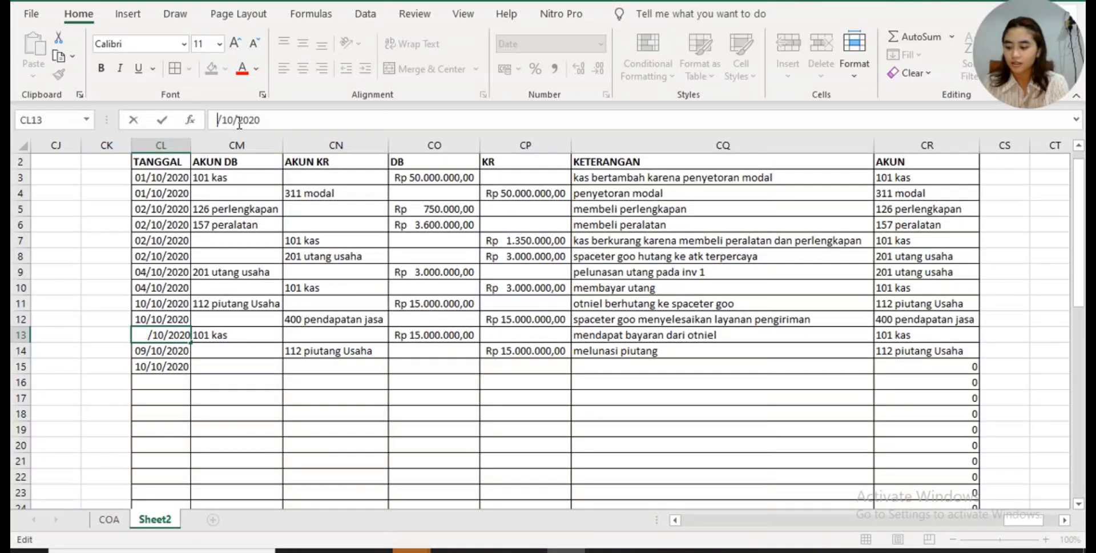
{"action": "type", "text": "11"}
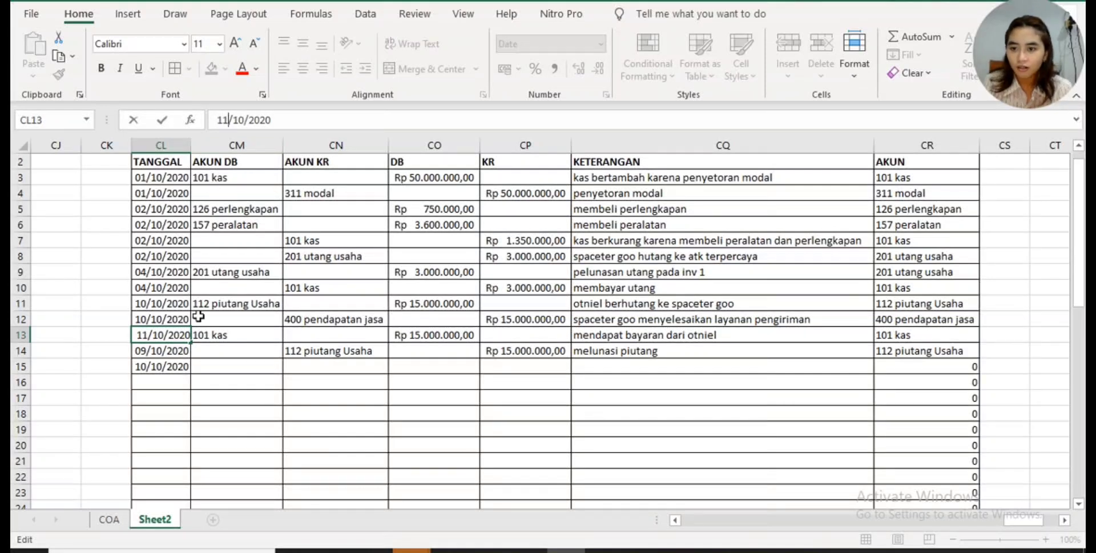
{"action": "left_click", "coordinate": [165, 350]}
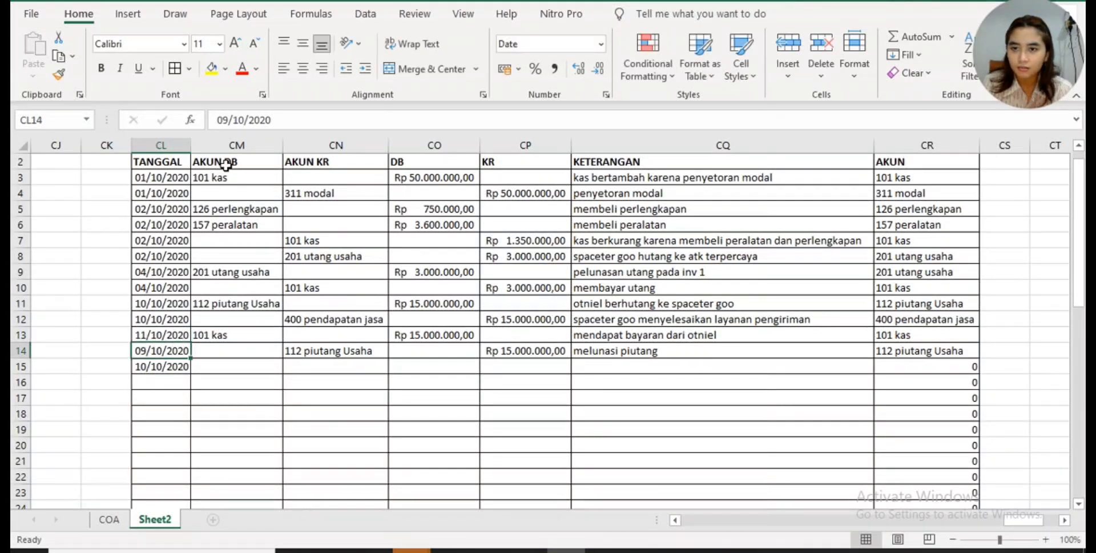
{"action": "double_click", "coordinate": [222, 119]}
{"action": "type", "text": "11"}
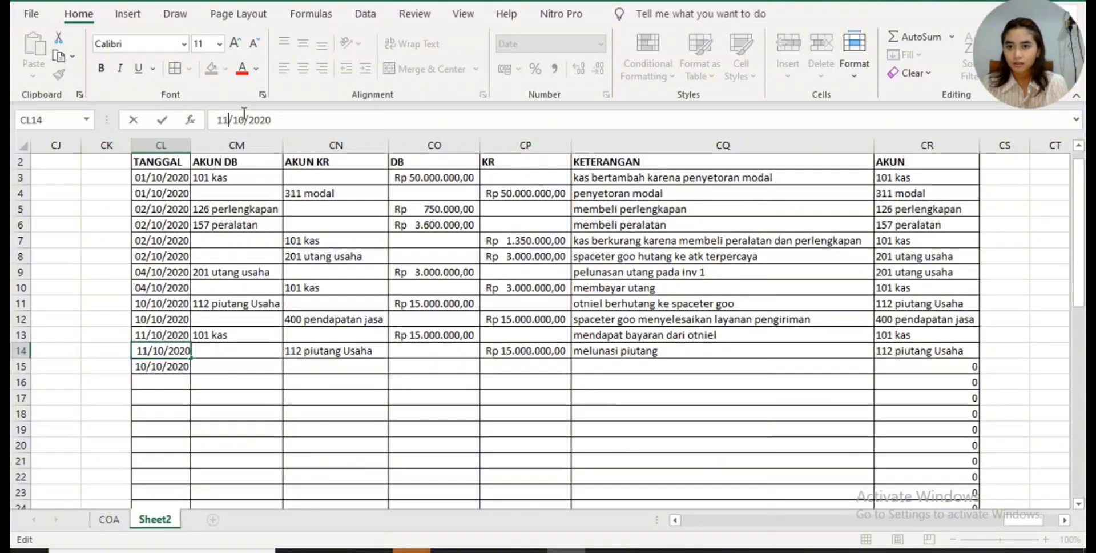
{"action": "left_click", "coordinate": [580, 447]}
- Consult the 20 Oktober 2020 sewa ruko receipt in Canva and extend the TANGGAL date series from CL15 to CL22 in the Excel journal
{"action": "mouse_move", "coordinate": [531, 550]}
{"action": "left_click", "coordinate": [528, 491]}
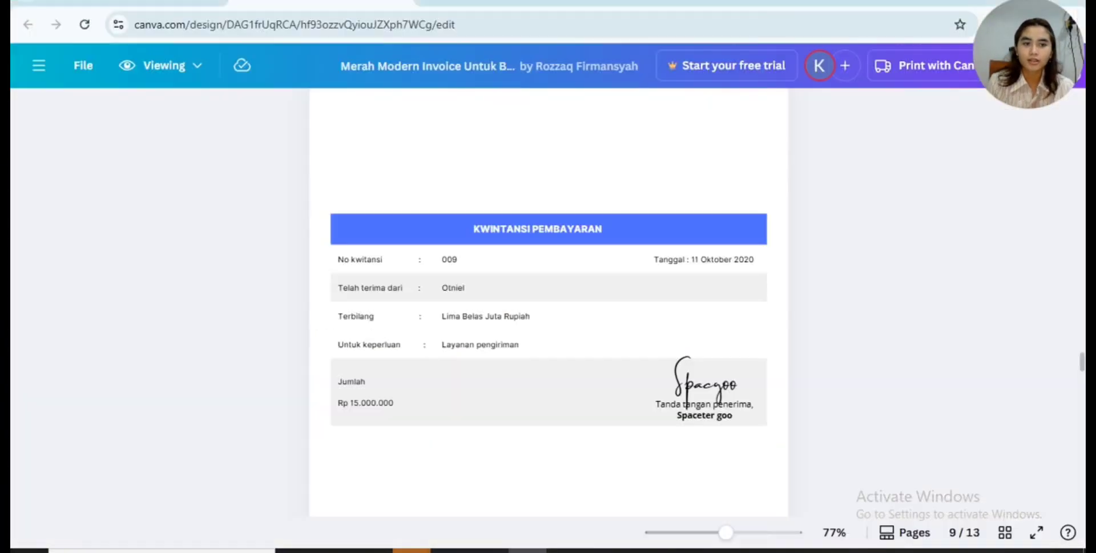
{"action": "scroll", "coordinate": [521, 440], "scroll_direction": "down", "scroll_amount": 1}
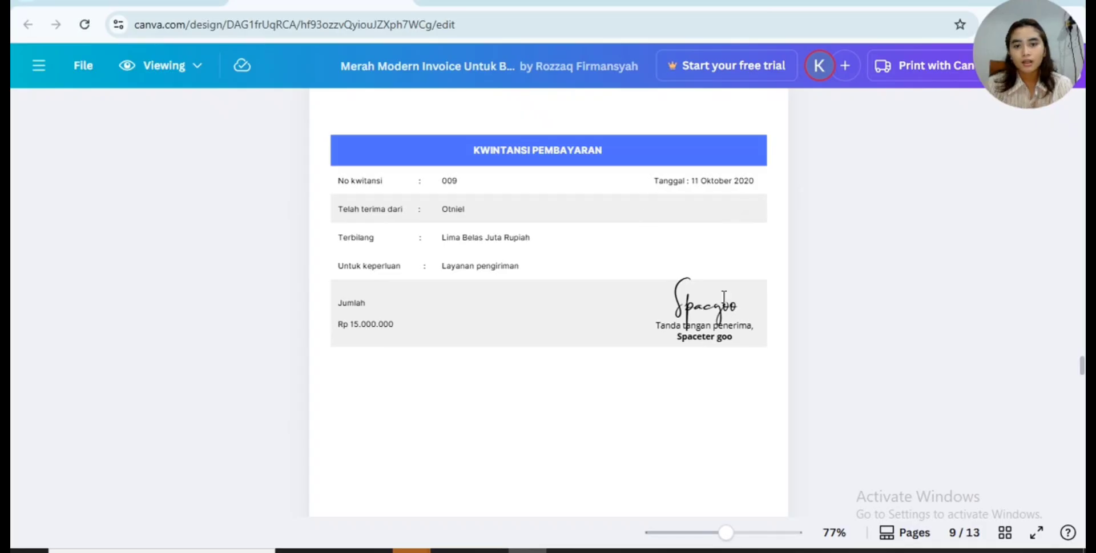
{"action": "scroll", "coordinate": [723, 299], "scroll_direction": "down", "scroll_amount": 5}
{"action": "scroll", "coordinate": [723, 297], "scroll_direction": "down", "scroll_amount": 4}
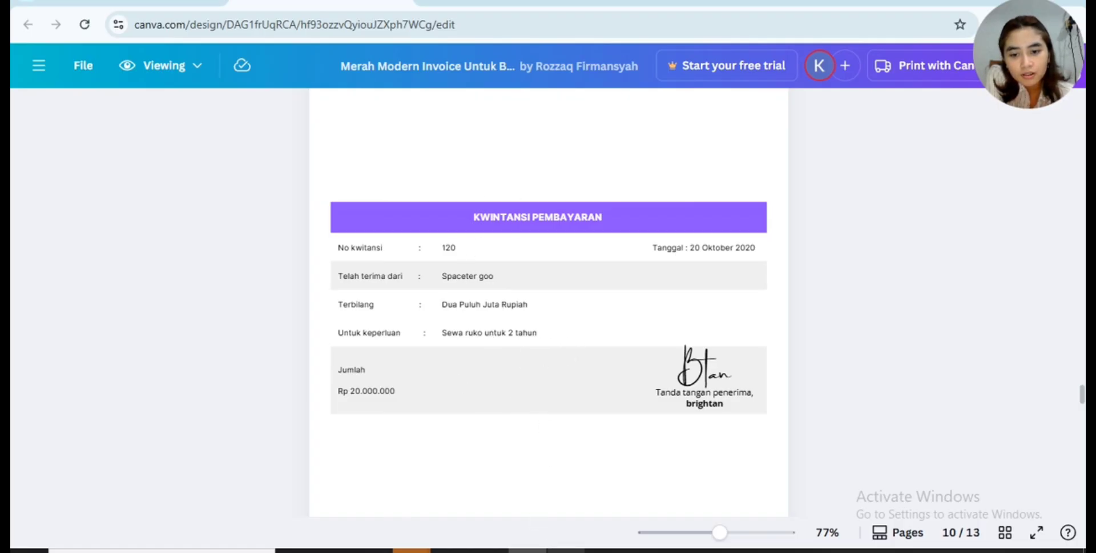
{"action": "mouse_move", "coordinate": [565, 550]}
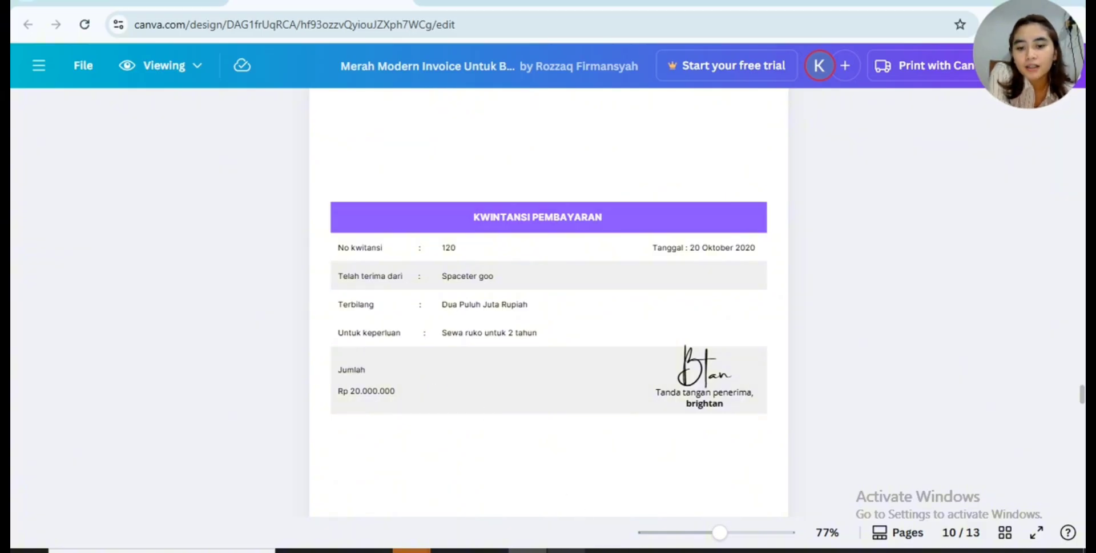
{"action": "left_click", "coordinate": [566, 551]}
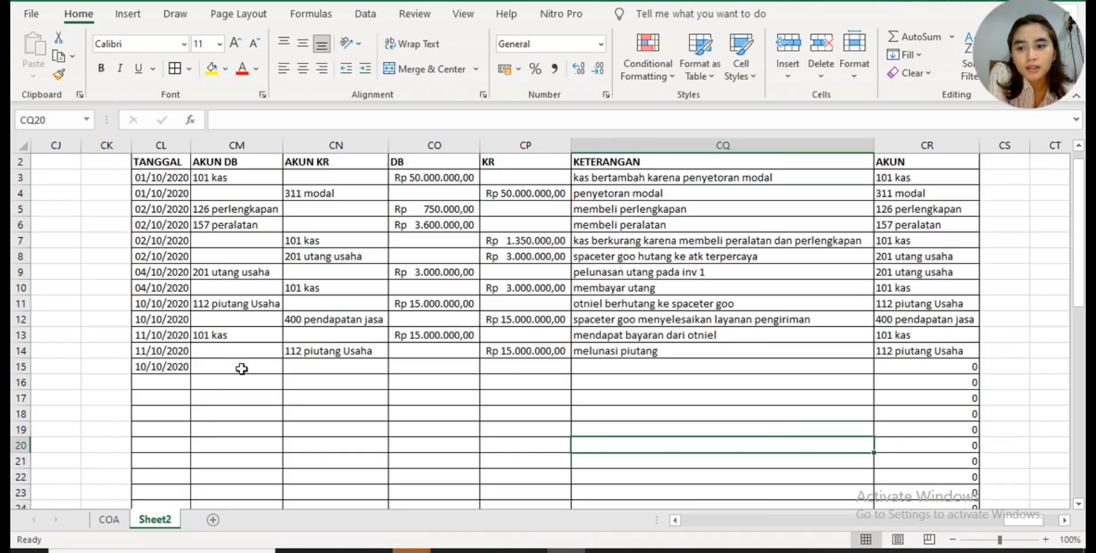
{"action": "left_click", "coordinate": [184, 376]}
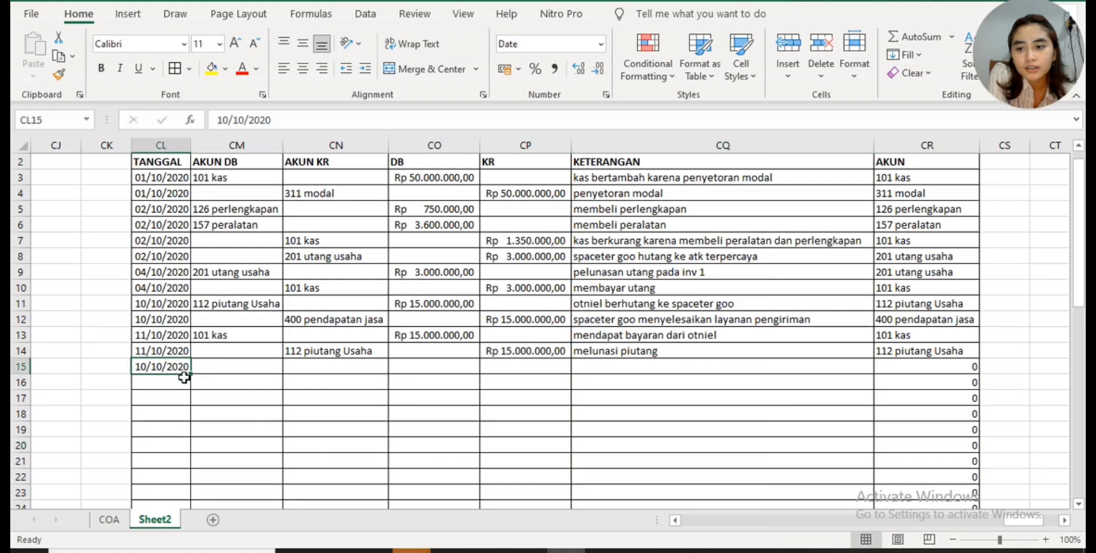
{"action": "left_click_drag", "start_coordinate": [190, 373], "coordinate": [194, 478]}
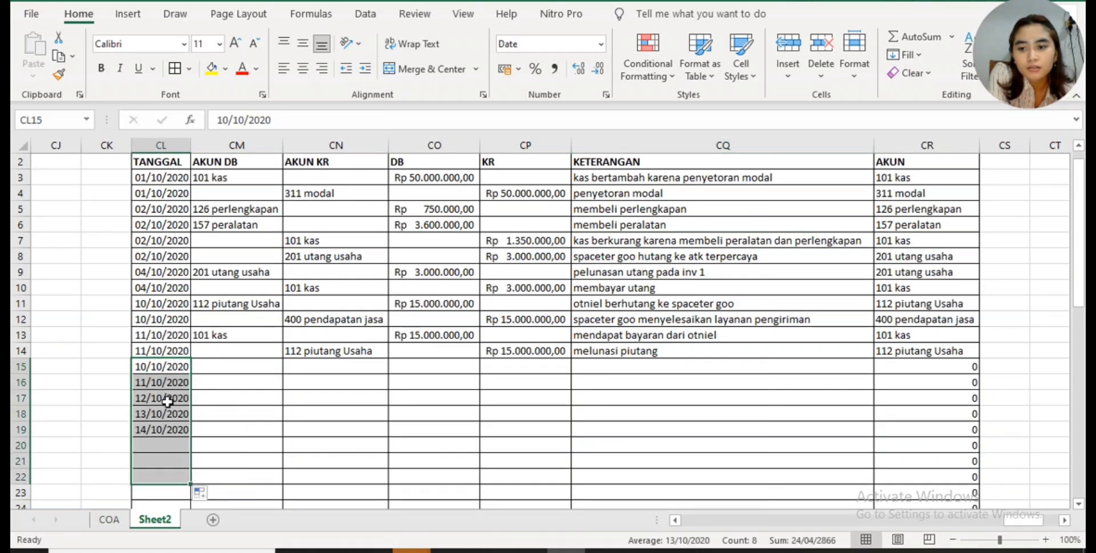
- Set the TANGGAL in CL15 to 20/10/2020
{"action": "left_click", "coordinate": [160, 367]}
{"action": "left_click", "coordinate": [229, 117]}
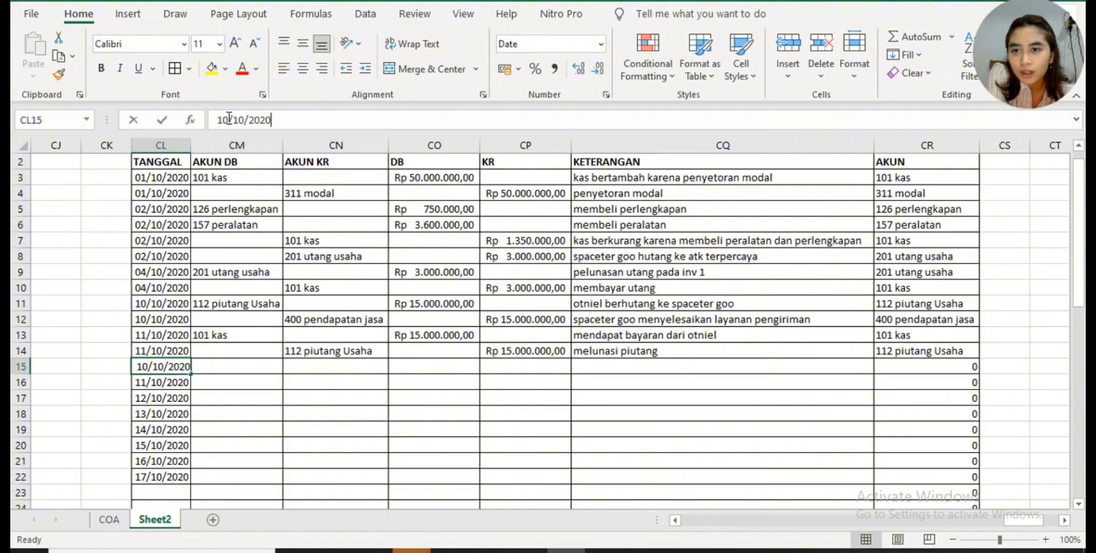
{"action": "left_click", "coordinate": [229, 118]}
{"action": "key", "text": "BackSpace"}
{"action": "key", "text": "BackSpace"}
{"action": "type", "text": "2"}
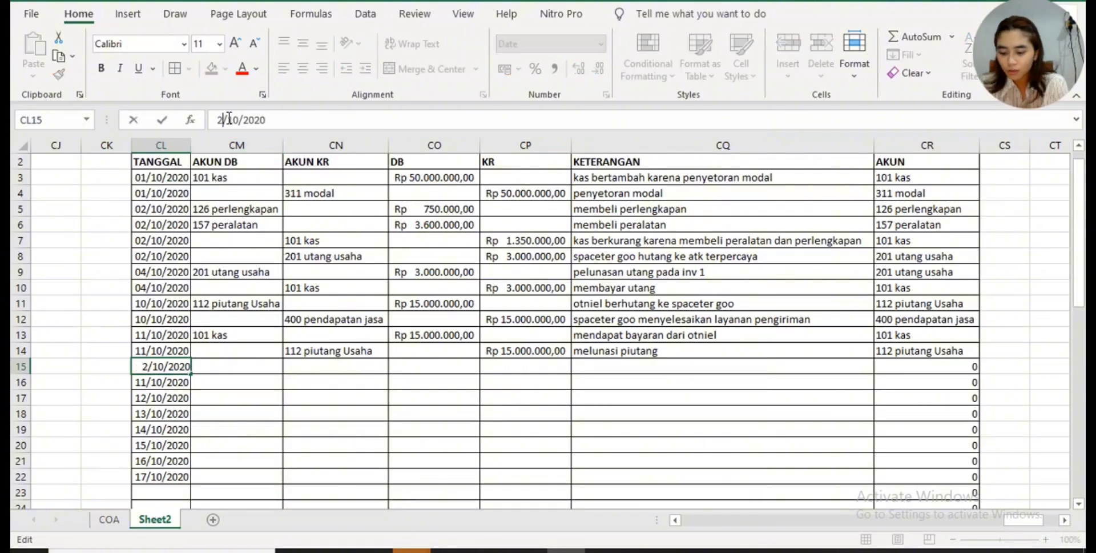
{"action": "type", "text": "0"}
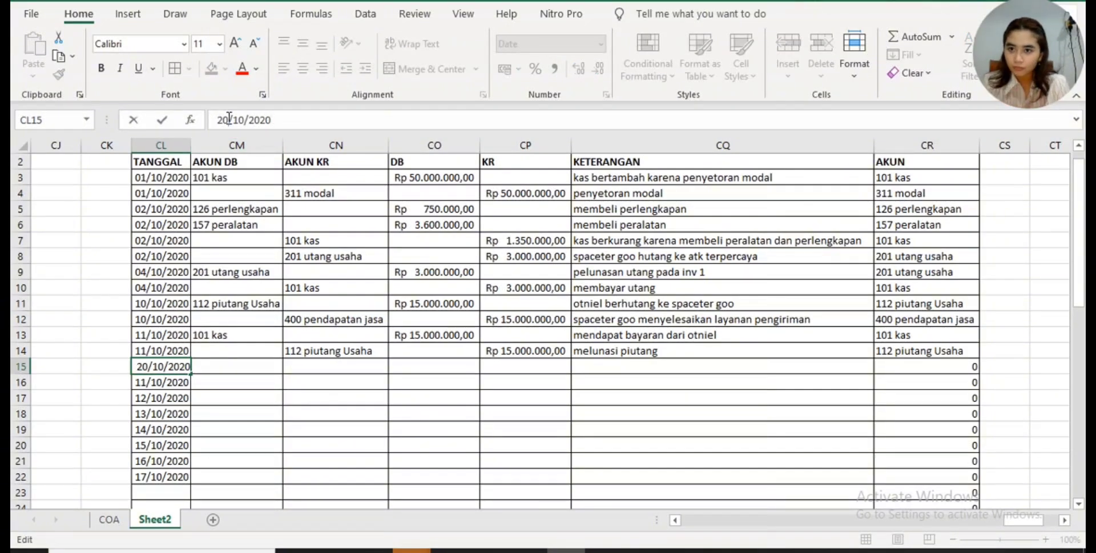
- Set the TANGGAL in CL16 to 20/10/2020
{"action": "left_click", "coordinate": [178, 383]}
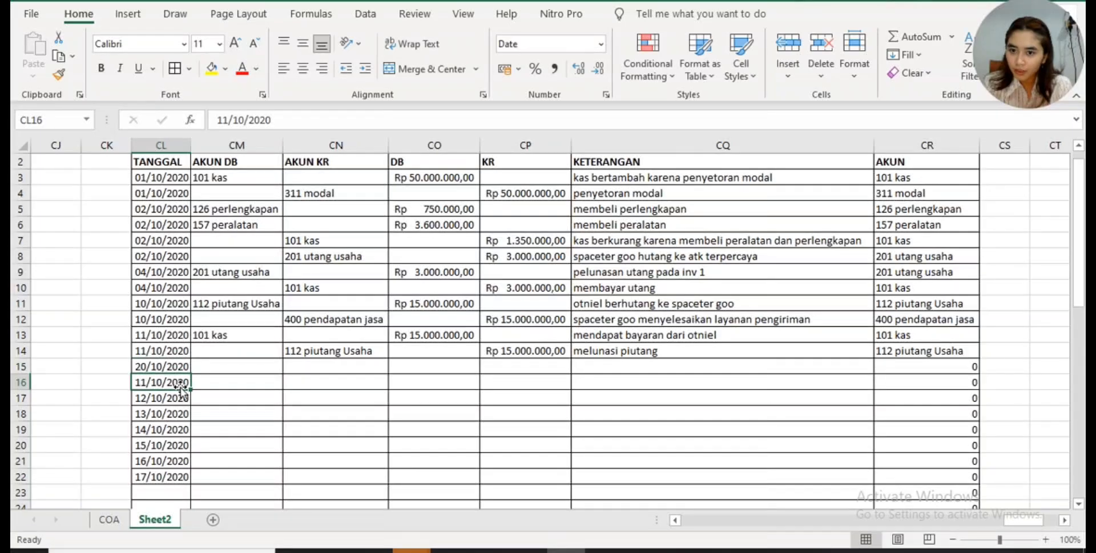
{"action": "left_click", "coordinate": [223, 120]}
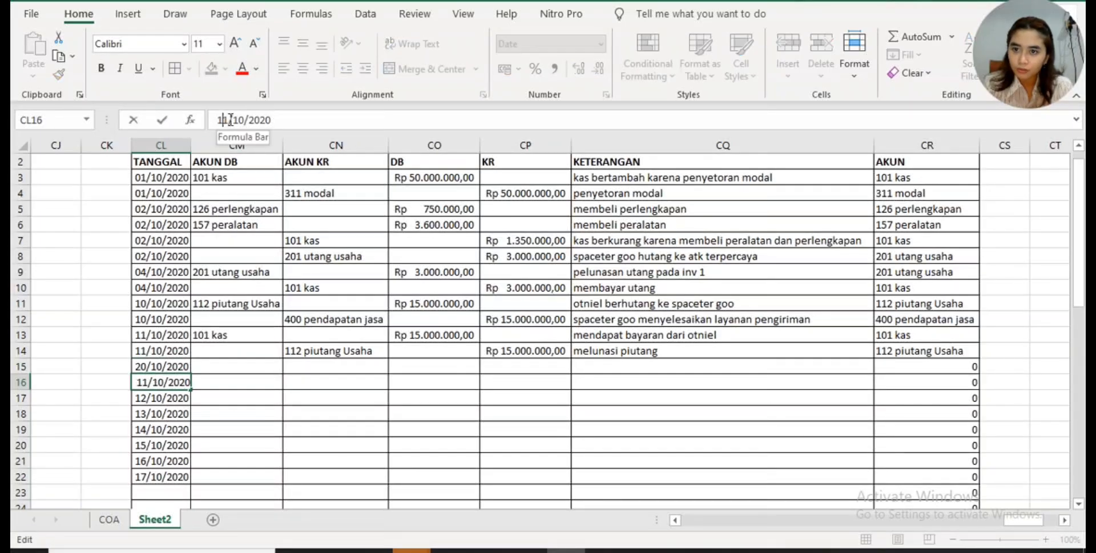
{"action": "key", "text": "BackSpace"}
{"action": "key", "text": "BackSpace"}
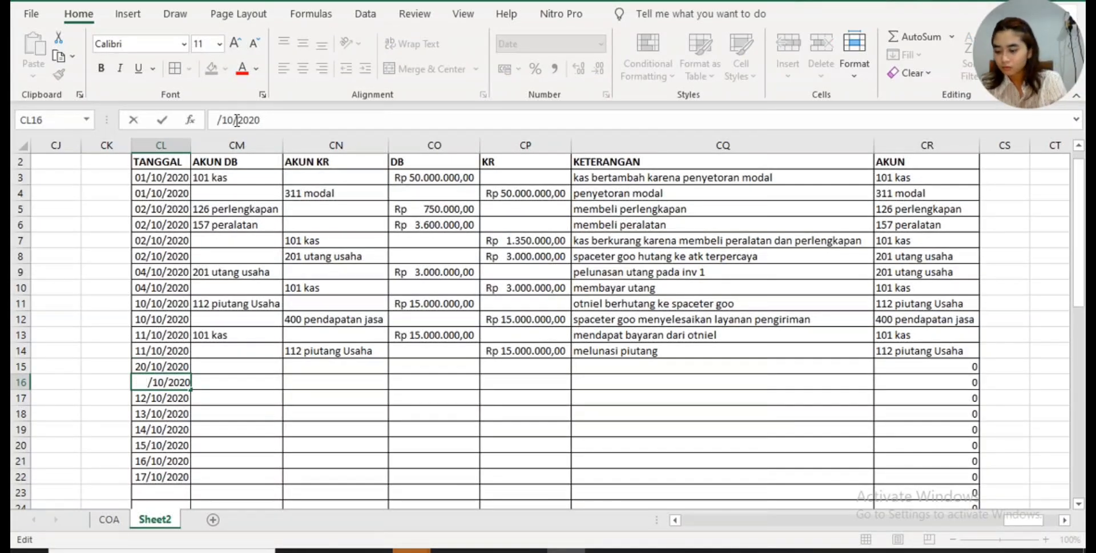
{"action": "type", "text": "20"}
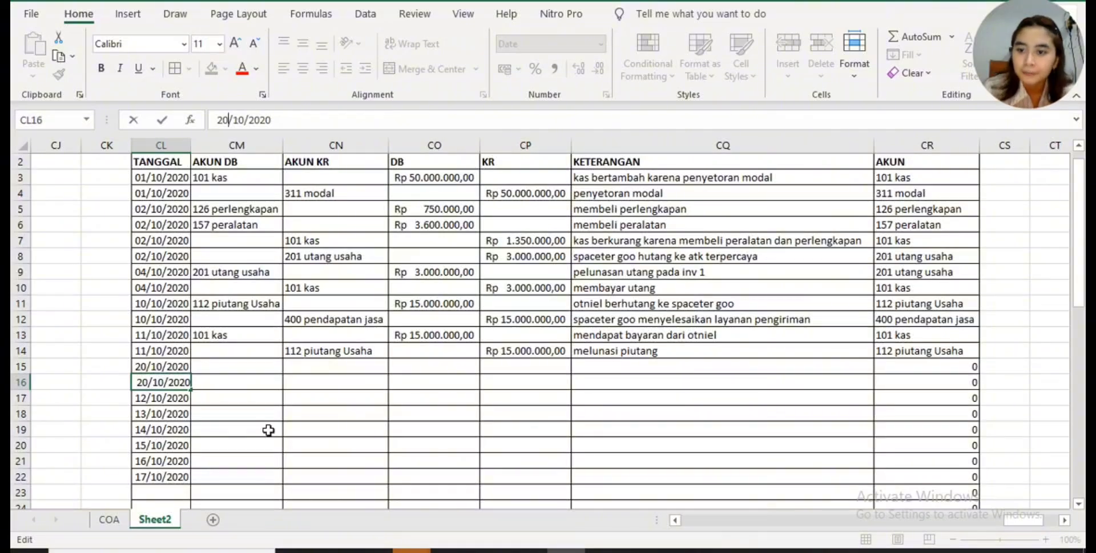
{"action": "key", "text": "Tab"}
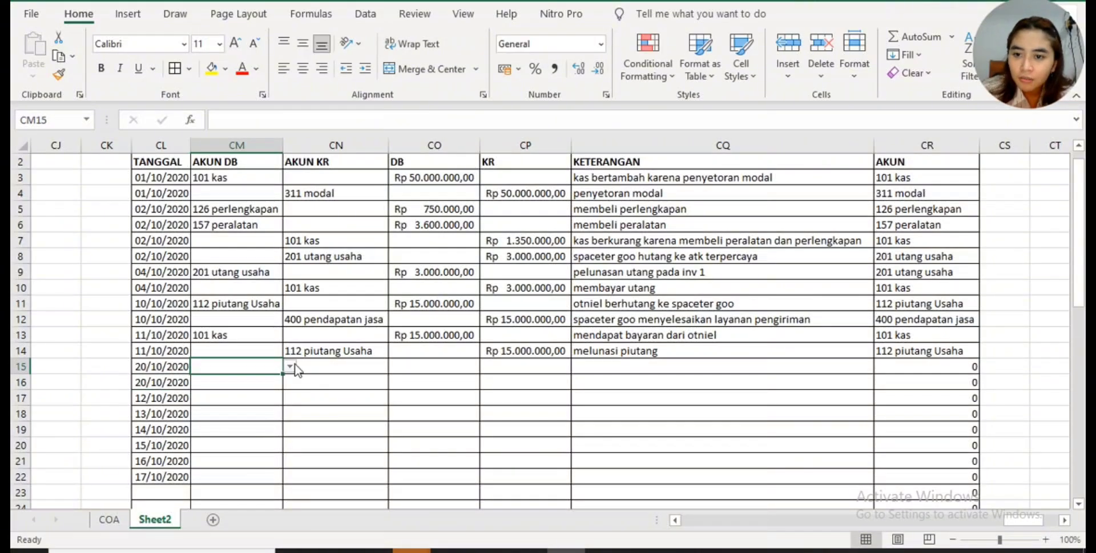
- Choose 101 kas as the credit account (AKUN KR) in CN16
{"action": "key", "text": "Tab"}
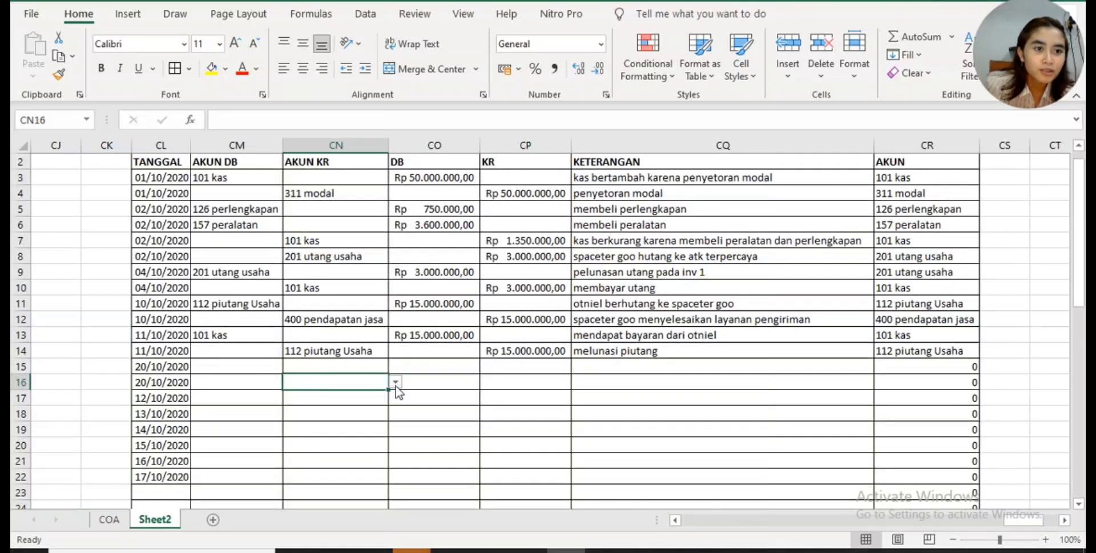
{"action": "left_click", "coordinate": [395, 381]}
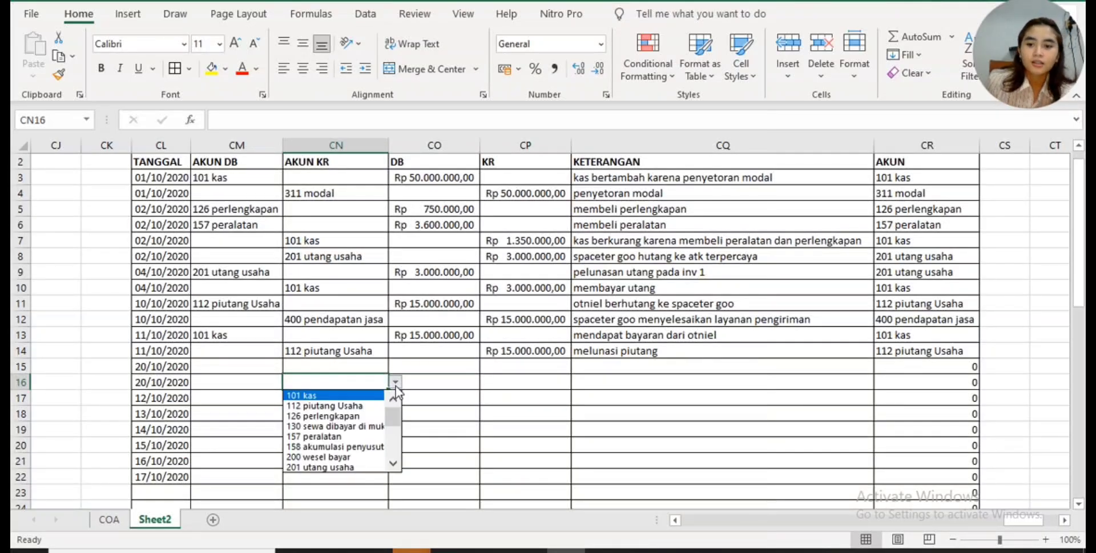
{"action": "left_click", "coordinate": [334, 395]}
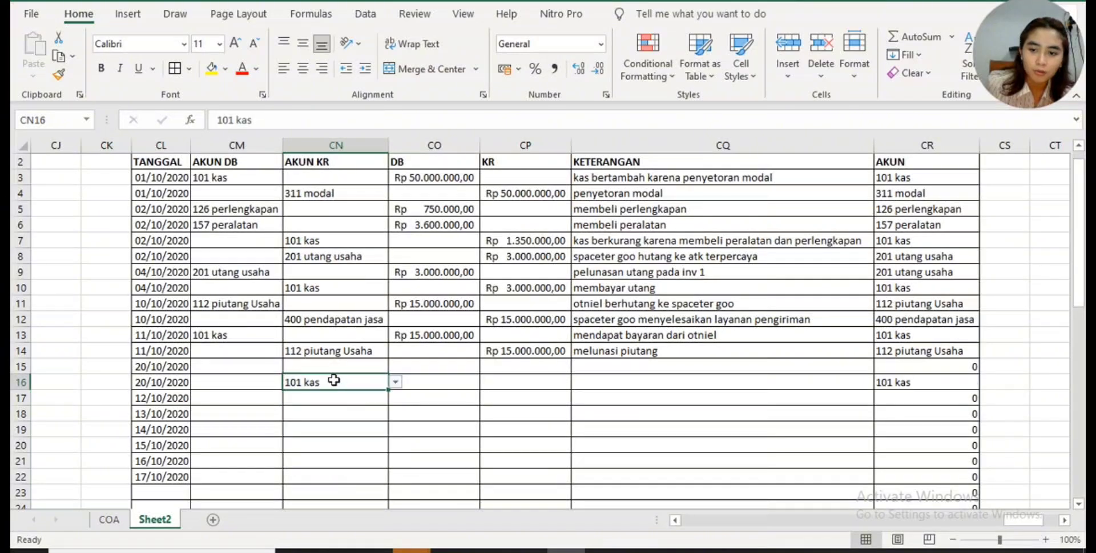
- Choose 130 sewa dibayar di muka as the debit account in CM15 and fit the widths of columns CR and CM to their contents
{"action": "left_click", "coordinate": [275, 366]}
{"action": "left_click", "coordinate": [289, 367]}
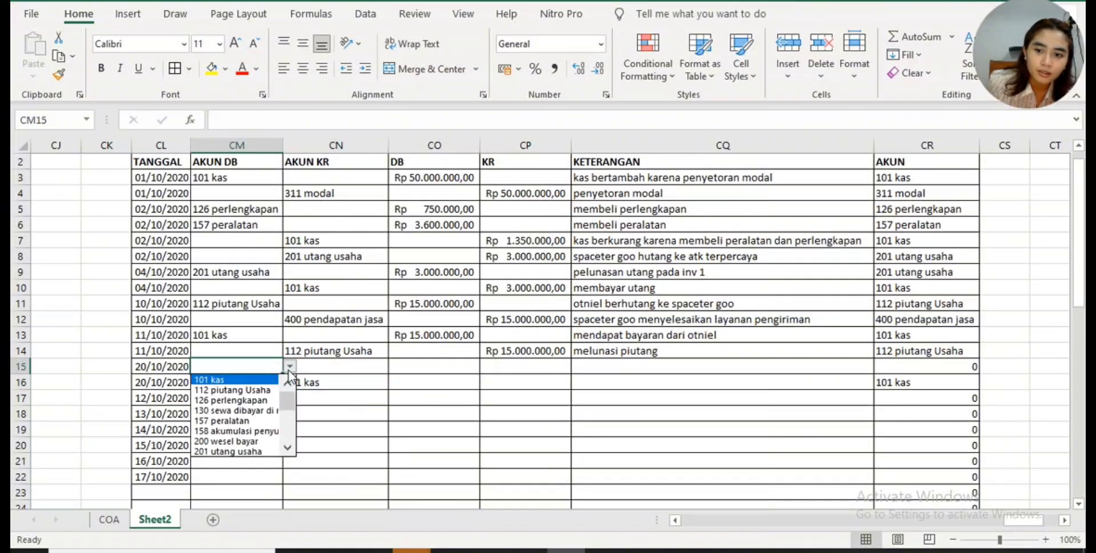
{"action": "left_click", "coordinate": [255, 411]}
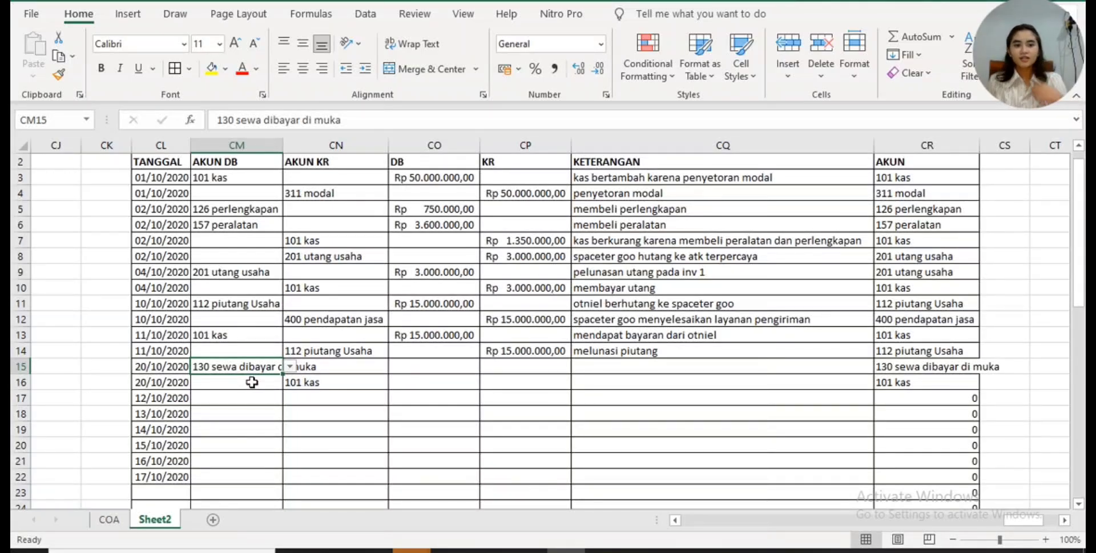
{"action": "double_click", "coordinate": [980, 149]}
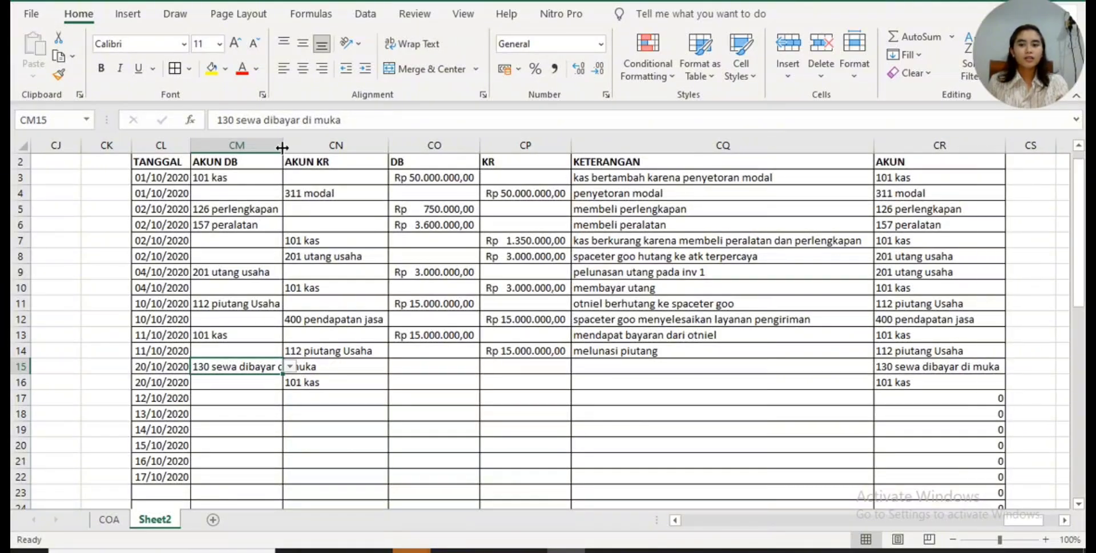
{"action": "double_click", "coordinate": [283, 146]}
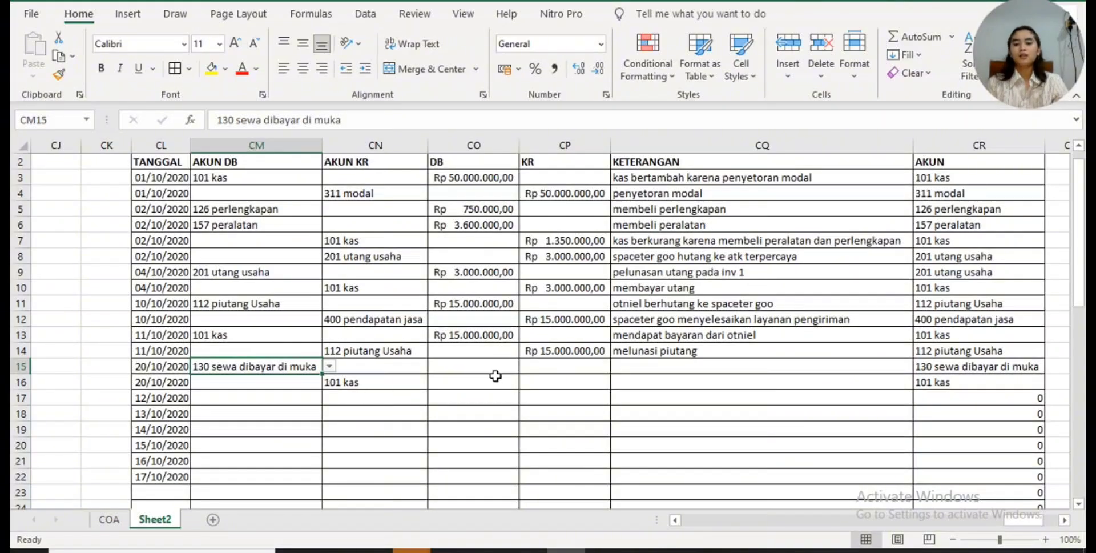
- Check the amount on the sewa ruko receipt in Canva and enter 20.000.000 as the debit in CO15 of the Excel journal
{"action": "left_click", "coordinate": [527, 550]}
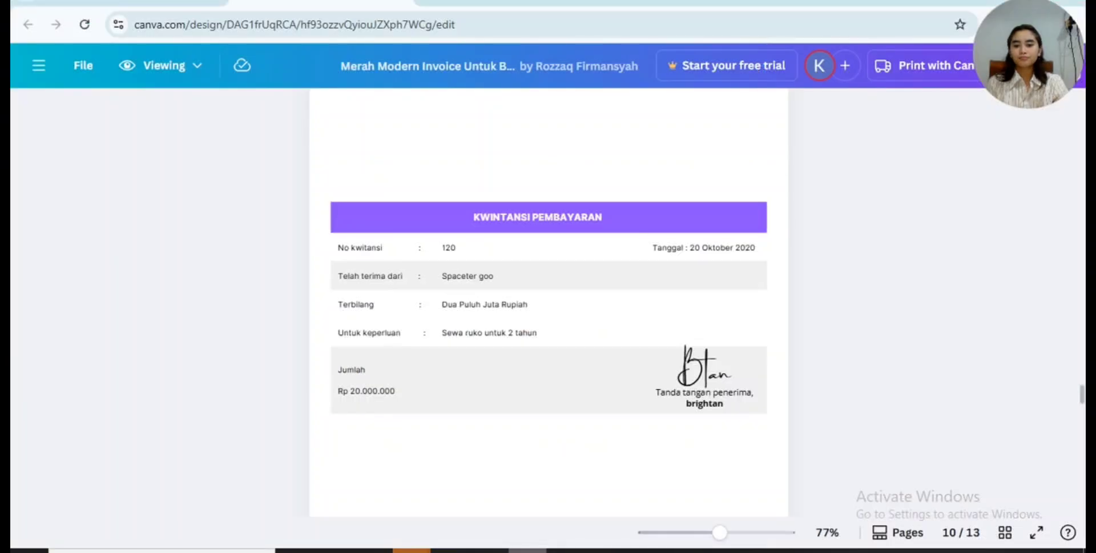
{"action": "mouse_move", "coordinate": [565, 551]}
{"action": "left_click", "coordinate": [566, 497]}
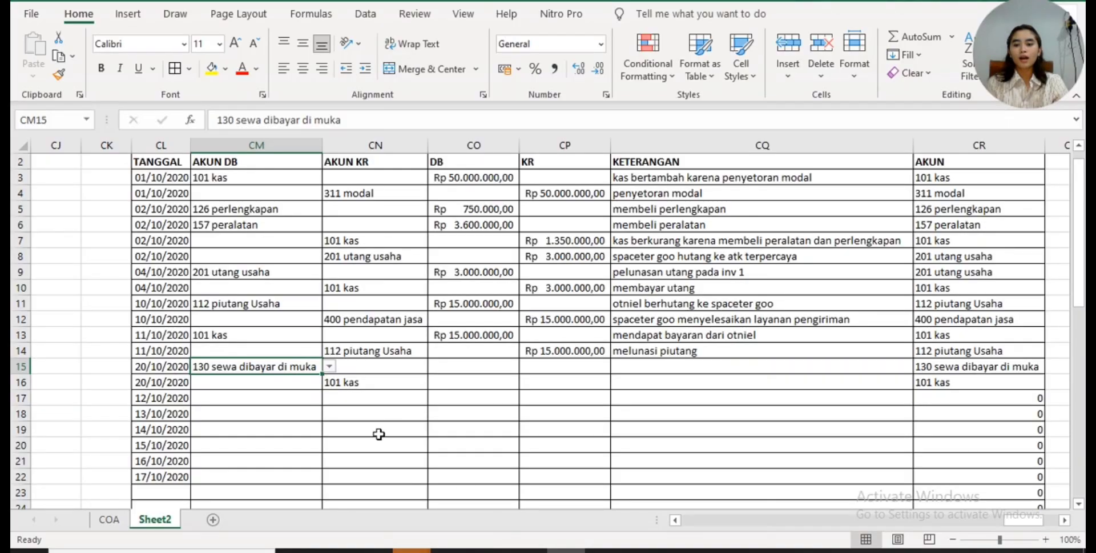
{"action": "left_click", "coordinate": [440, 369]}
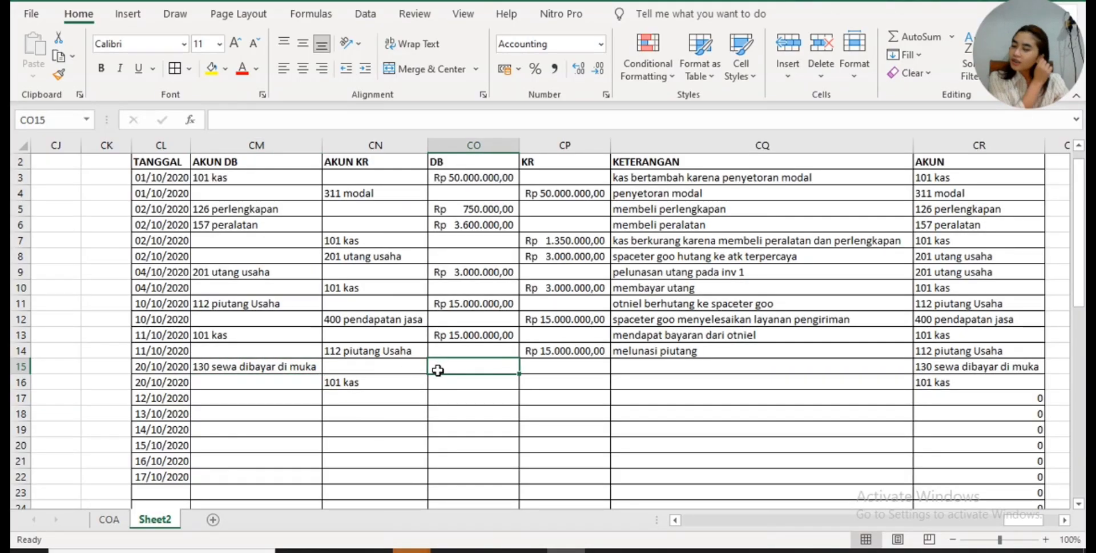
{"action": "type", "text": "20"}
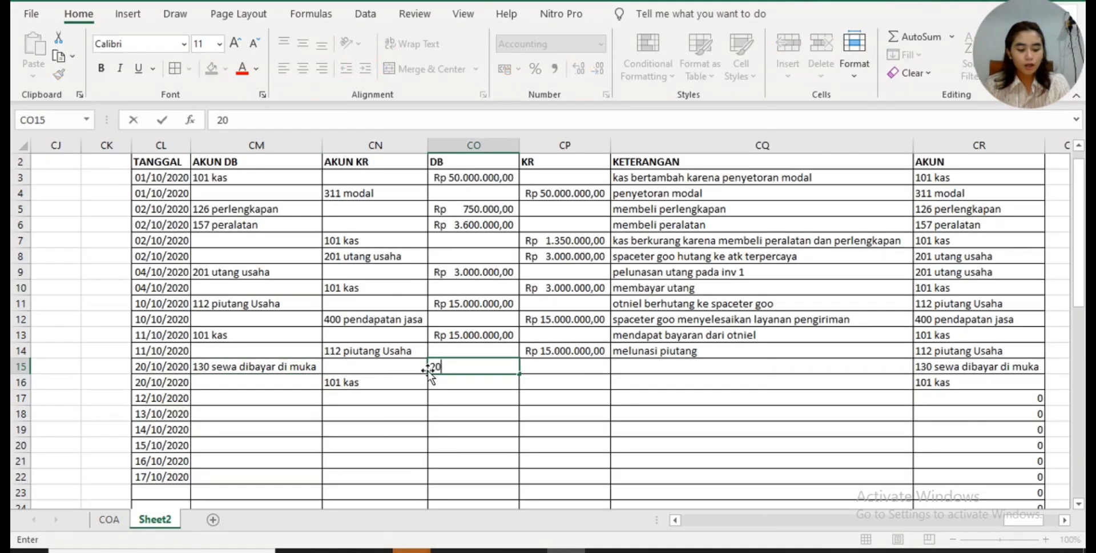
{"action": "type", "text": ".000.000"}
{"action": "key", "text": "Return"}
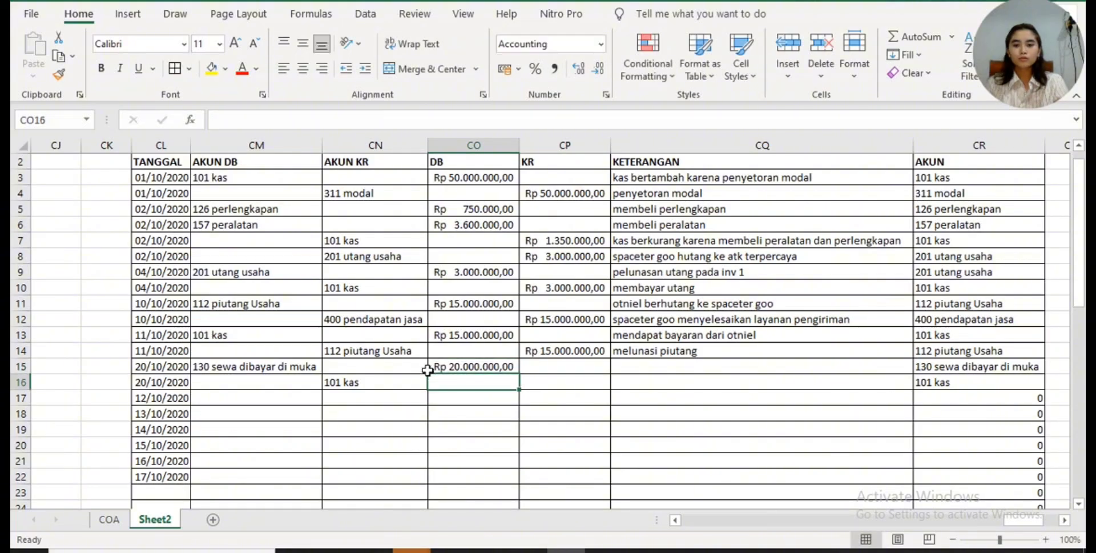
- Enter 20.000.000 as the credit amount of the 101 kas row in CP16
{"action": "left_click", "coordinate": [558, 380]}
{"action": "type", "text": "2"}
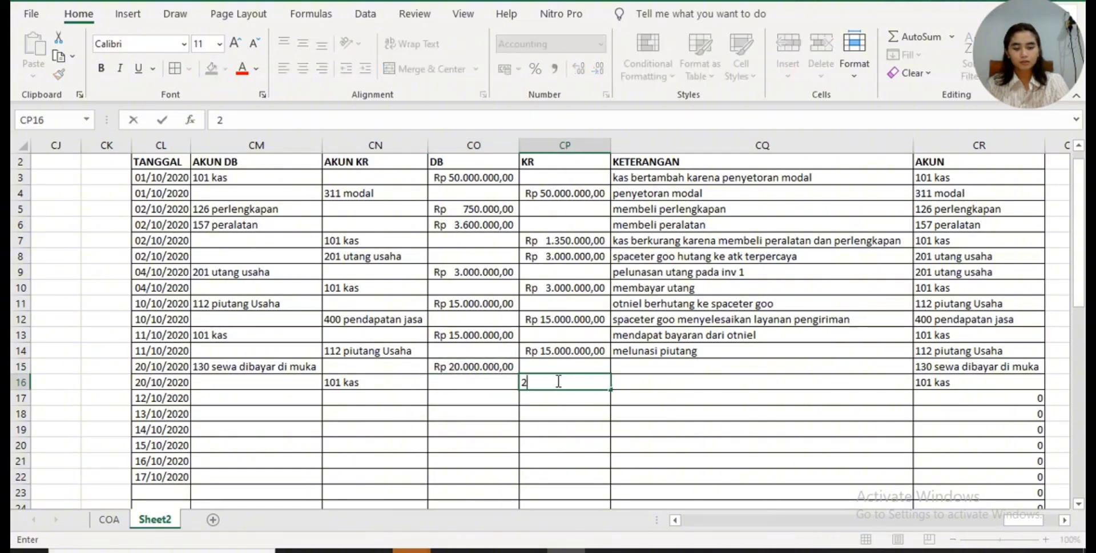
{"action": "type", "text": "0.000.000"}
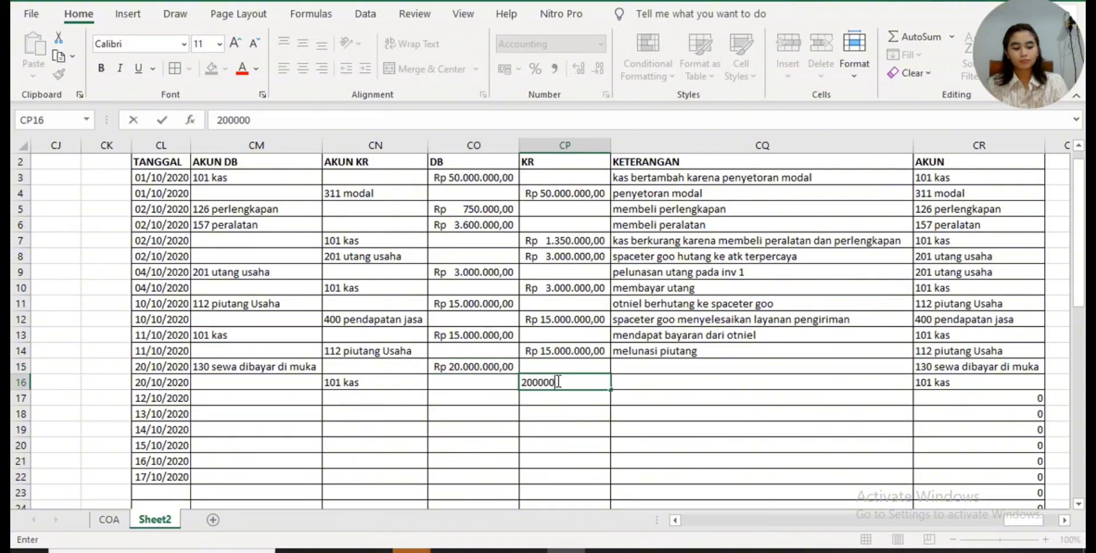
{"action": "key", "text": "Return"}
- Describe the 130 sewa dibayar di muka debit row in CQ15 as "sewa ruko di bayar di muka untuk 2thn"
{"action": "left_click", "coordinate": [625, 365]}
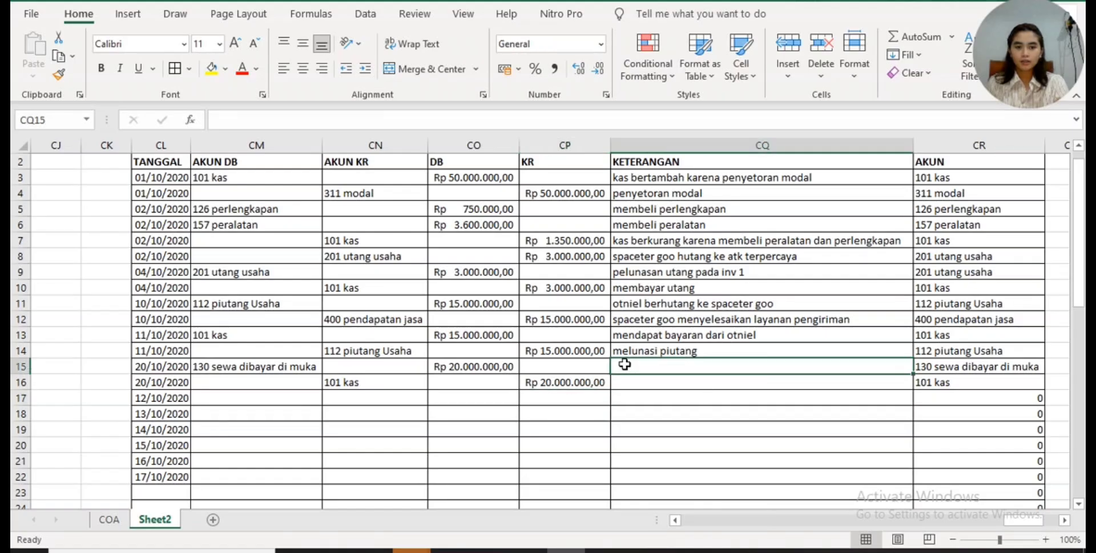
{"action": "type", "text": "se"}
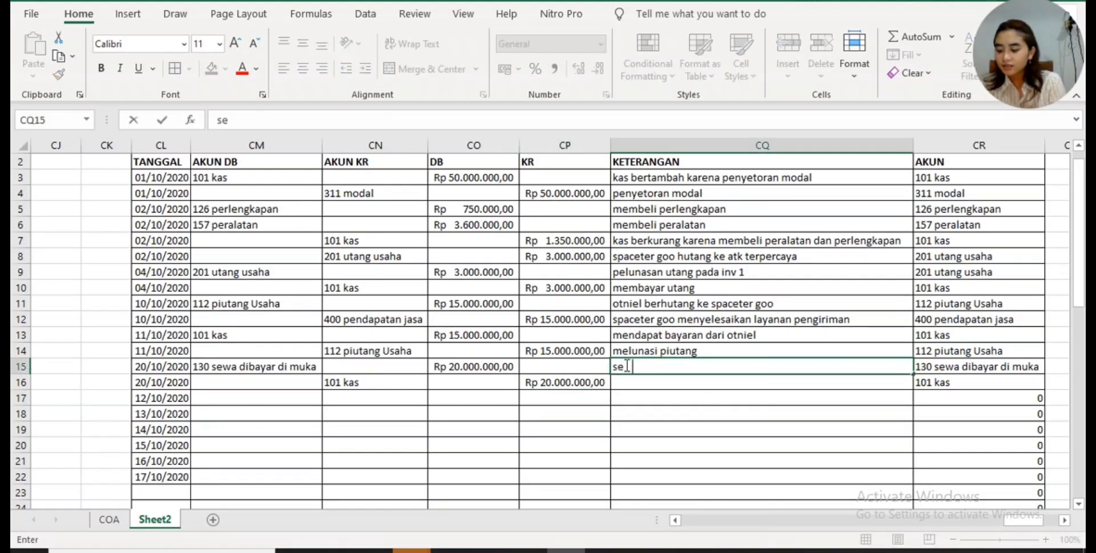
{"action": "type", "text": "wa r"}
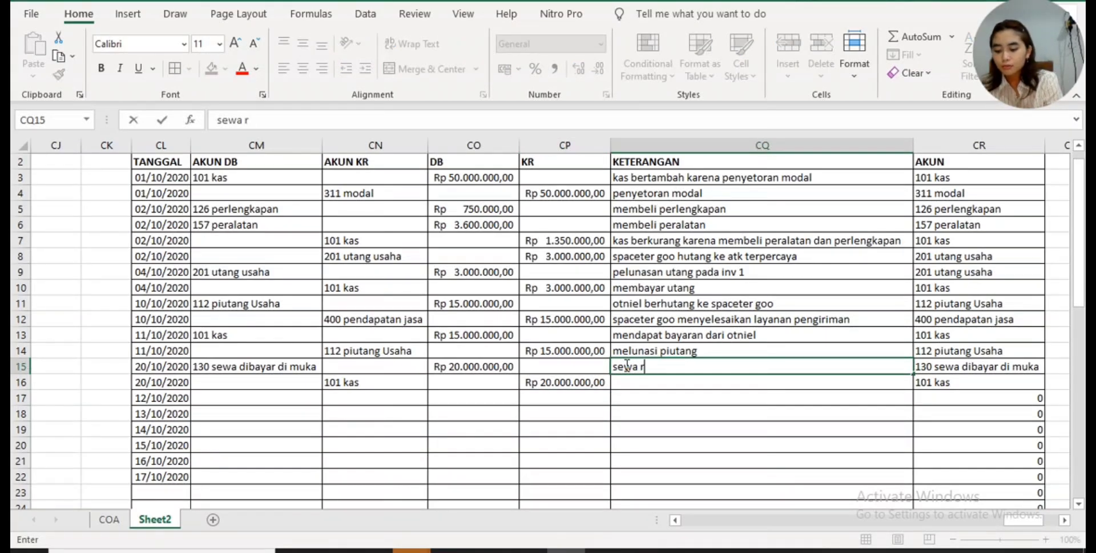
{"action": "type", "text": "uko di bayar di muka "}
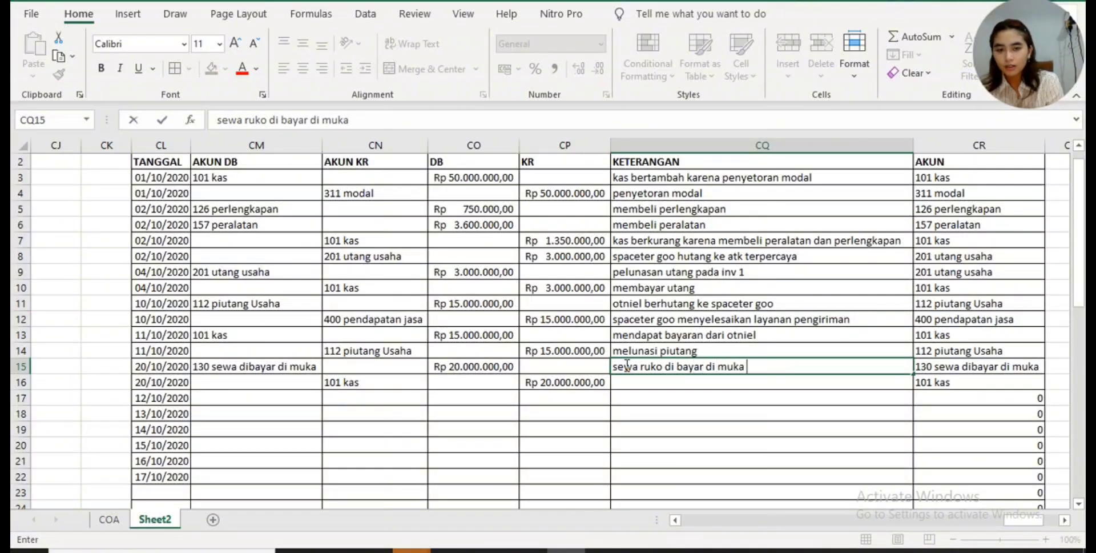
{"action": "type", "text": "untuk "}
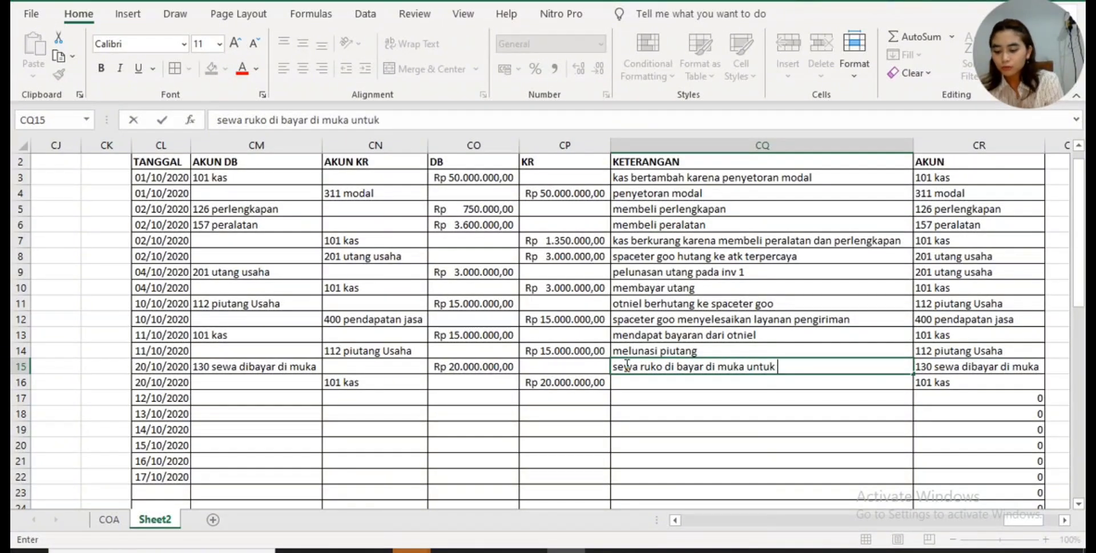
{"action": "type", "text": "2thn"}
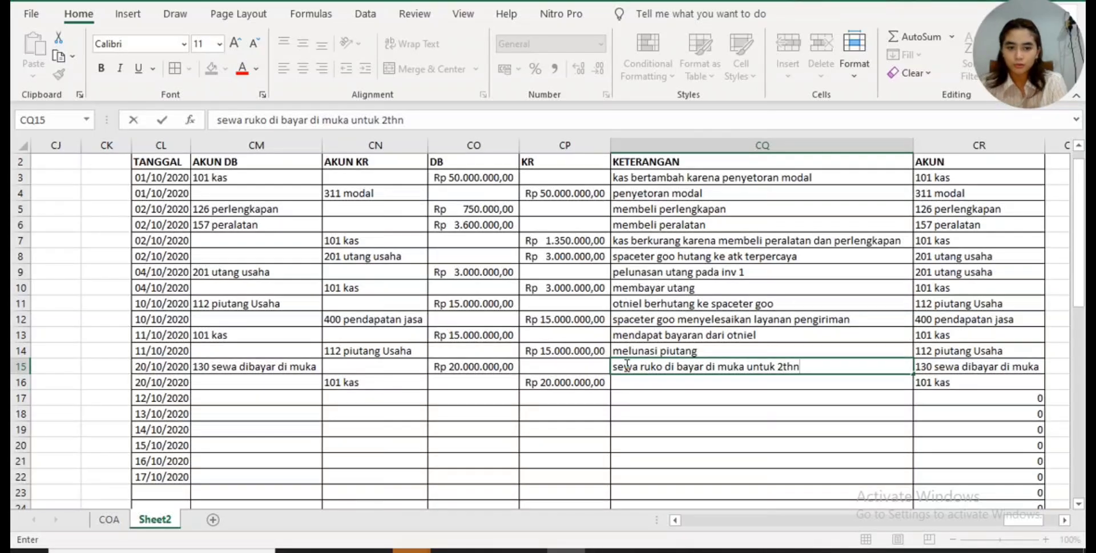
{"action": "key", "text": "Return"}
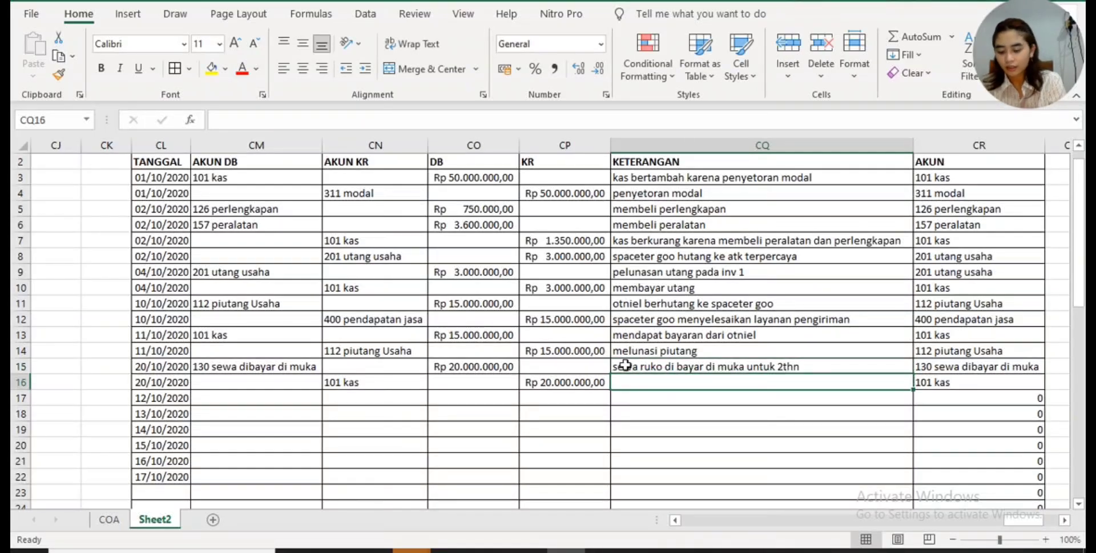
- Describe the 101 kas credit row in CQ16 as "membayar sewa di bayar dimuka"
{"action": "type", "text": "membayar "}
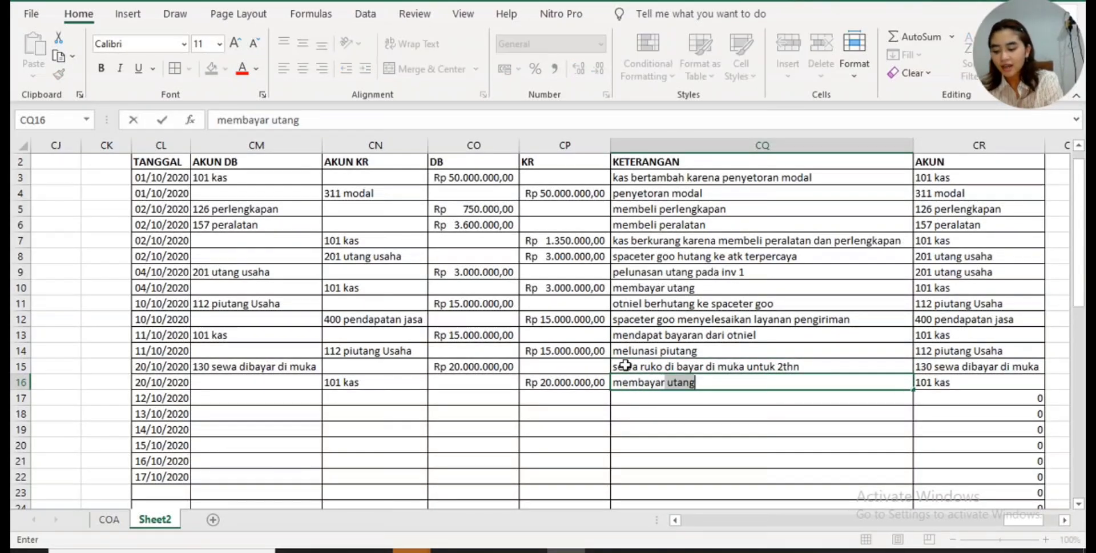
{"action": "type", "text": "sewa"}
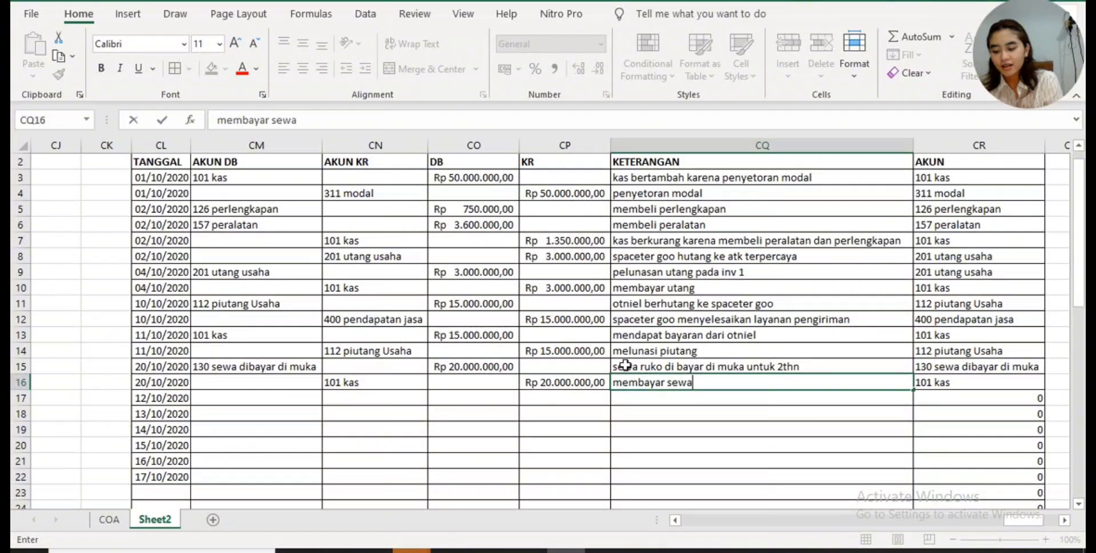
{"action": "type", "text": " di muka"}
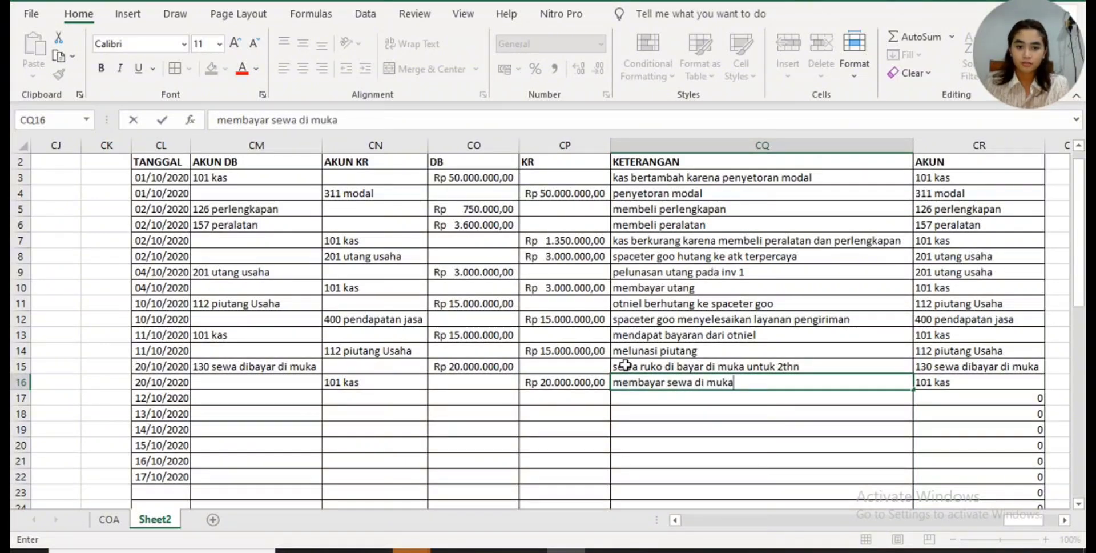
{"action": "key", "text": "BackSpace"}
{"action": "key", "text": "BackSpace"}
{"action": "key", "text": "BackSpace"}
{"action": "key", "text": "BackSpace"}
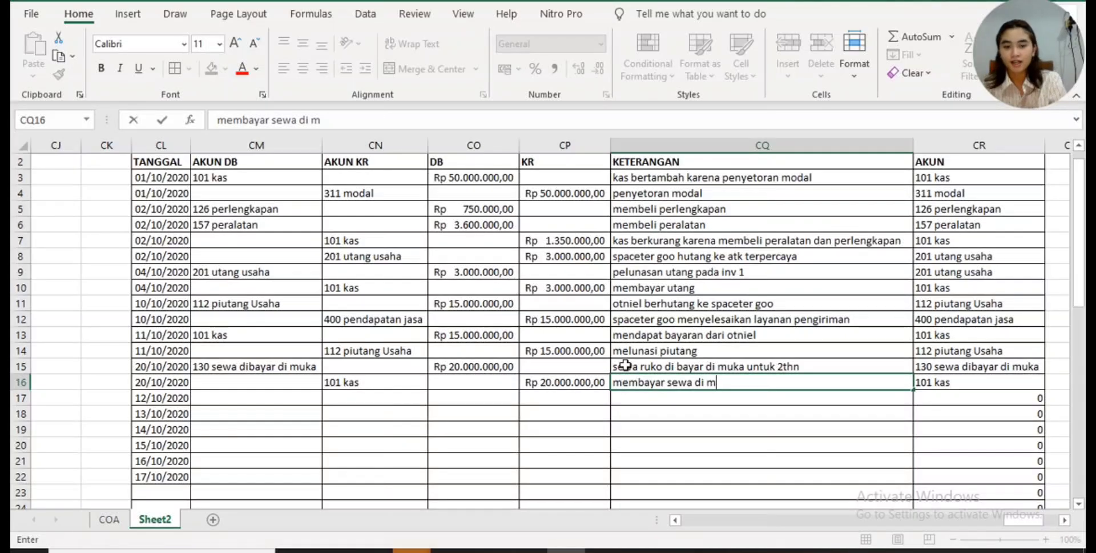
{"action": "type", "text": "bayar dimuka"}
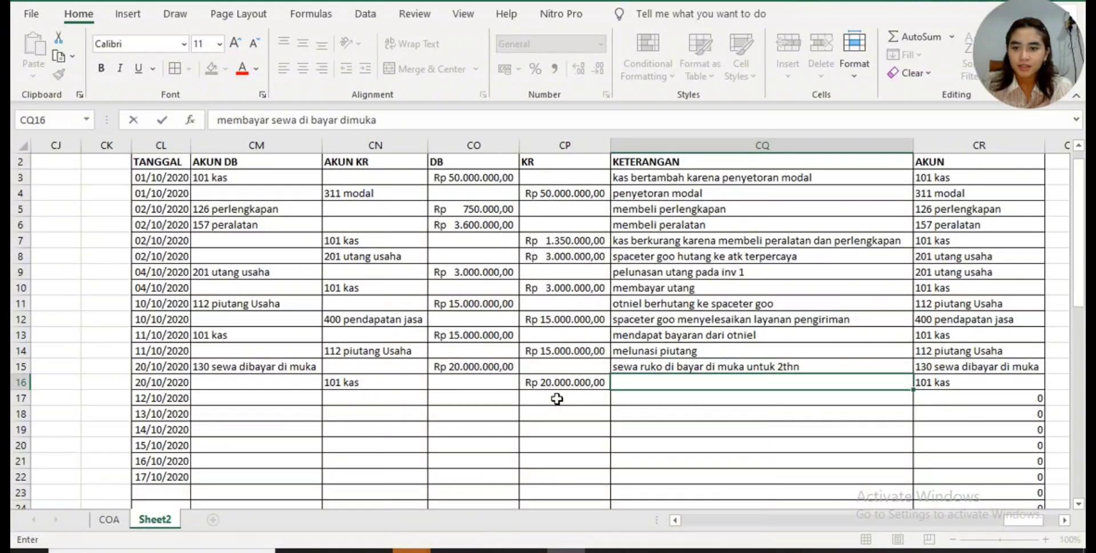
{"action": "scroll", "coordinate": [556, 398], "scroll_direction": "up", "scroll_amount": 1}
{"action": "scroll", "coordinate": [587, 398], "scroll_direction": "down", "scroll_amount": 1}
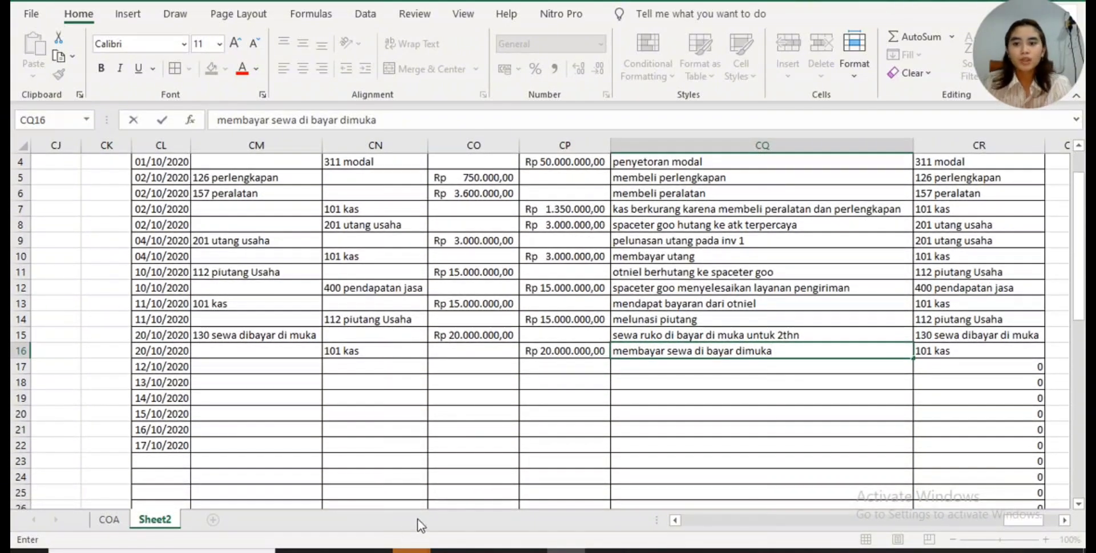
{"action": "mouse_move", "coordinate": [1010, 519]}
{"action": "left_mouse_down"}
{"action": "mouse_move", "coordinate": [1036, 516]}
{"action": "mouse_move", "coordinate": [1021, 518]}
{"action": "left_mouse_up"}
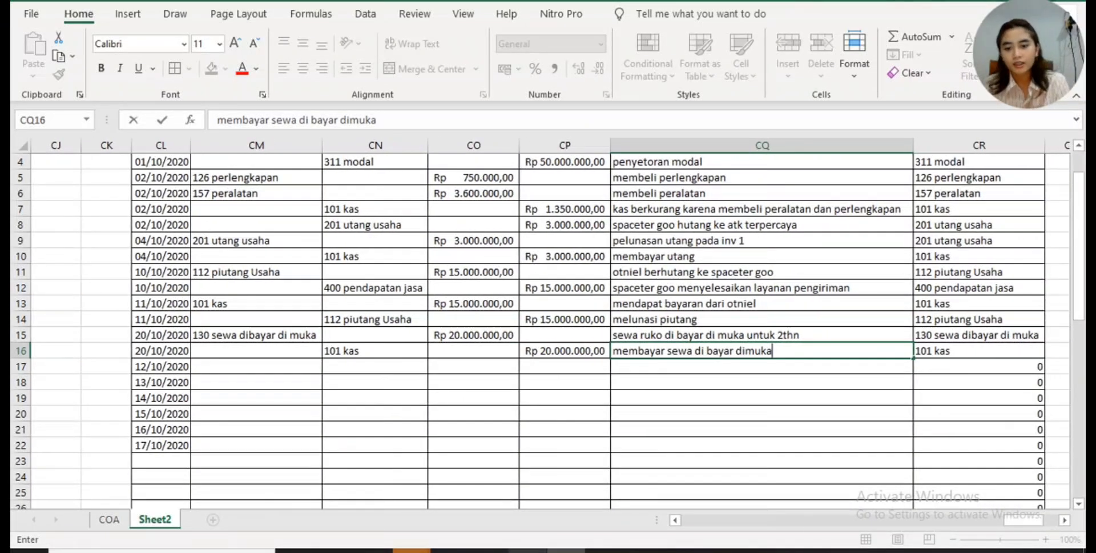
- Switch to Canva and view the next payment receipt, dated 22 Oktober 2020, on page 11
{"action": "left_click", "coordinate": [527, 550]}
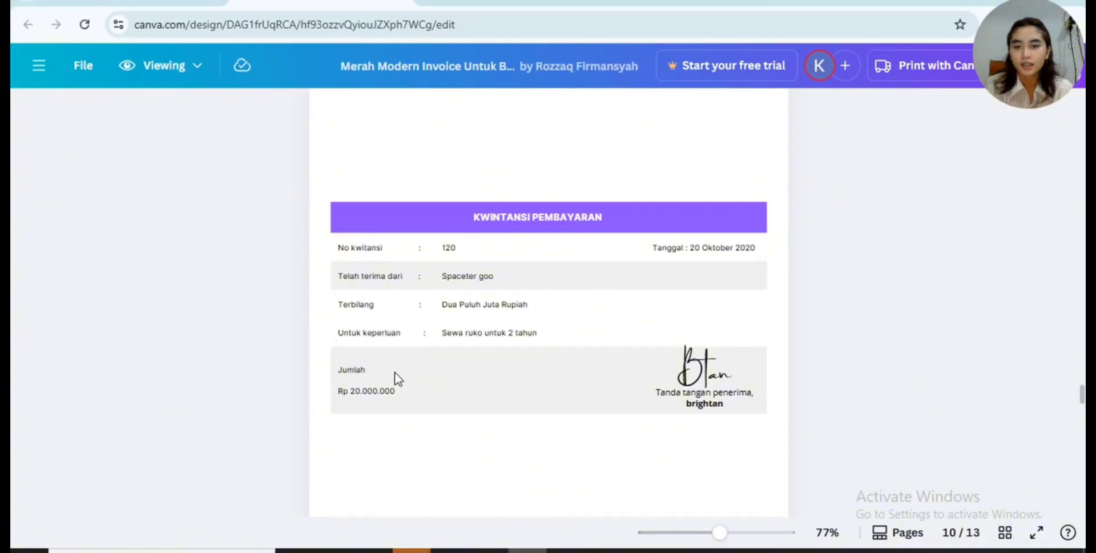
{"action": "scroll", "coordinate": [398, 377], "scroll_direction": "down", "scroll_amount": 5}
{"action": "scroll", "coordinate": [395, 372], "scroll_direction": "down", "scroll_amount": 6}
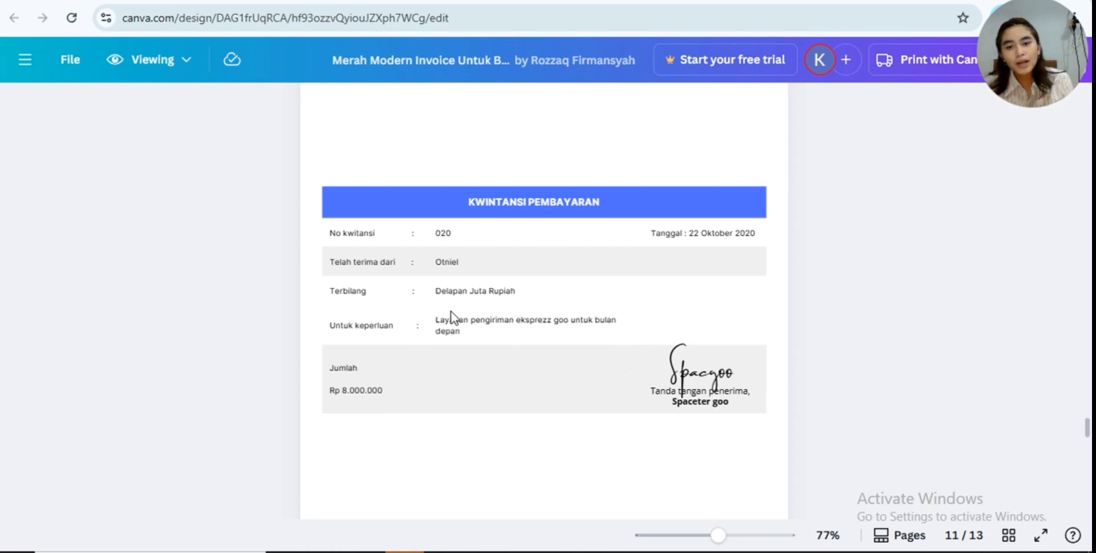
- Switch back to Excel and choose 101 kas as the debit account in CM17
{"action": "mouse_move", "coordinate": [561, 552]}
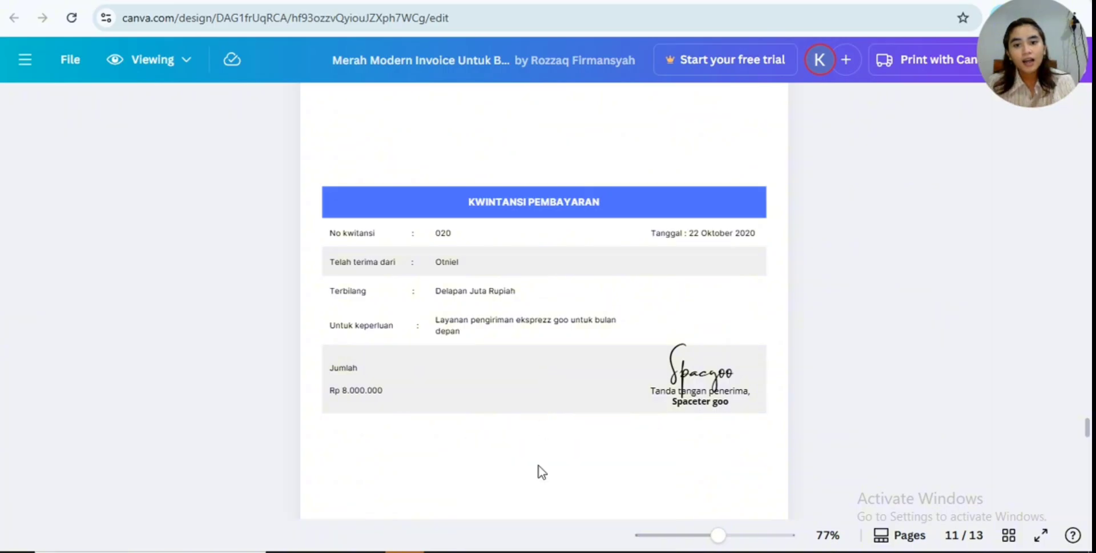
{"action": "left_click", "coordinate": [565, 499]}
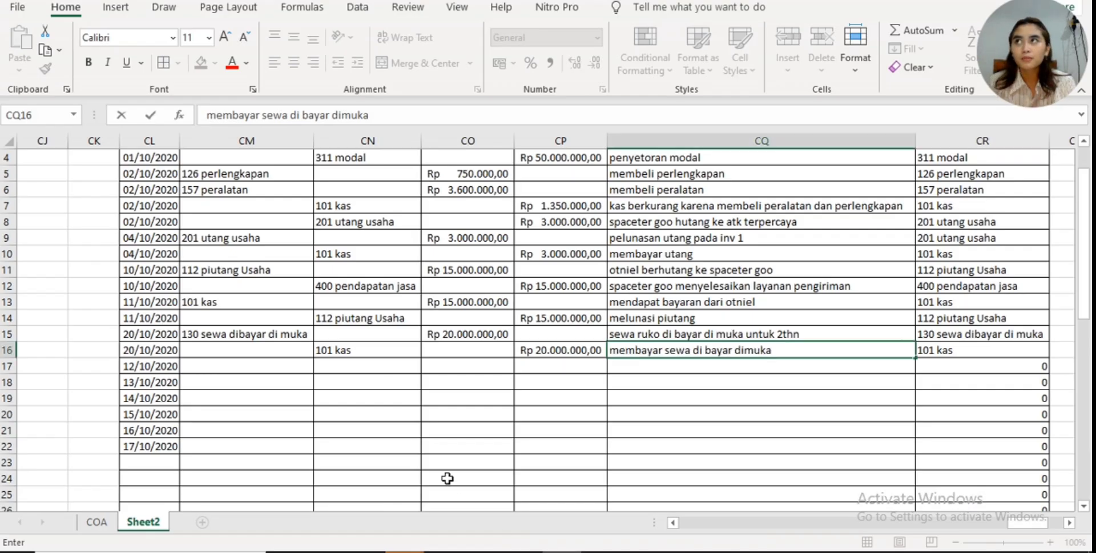
{"action": "left_click", "coordinate": [280, 360]}
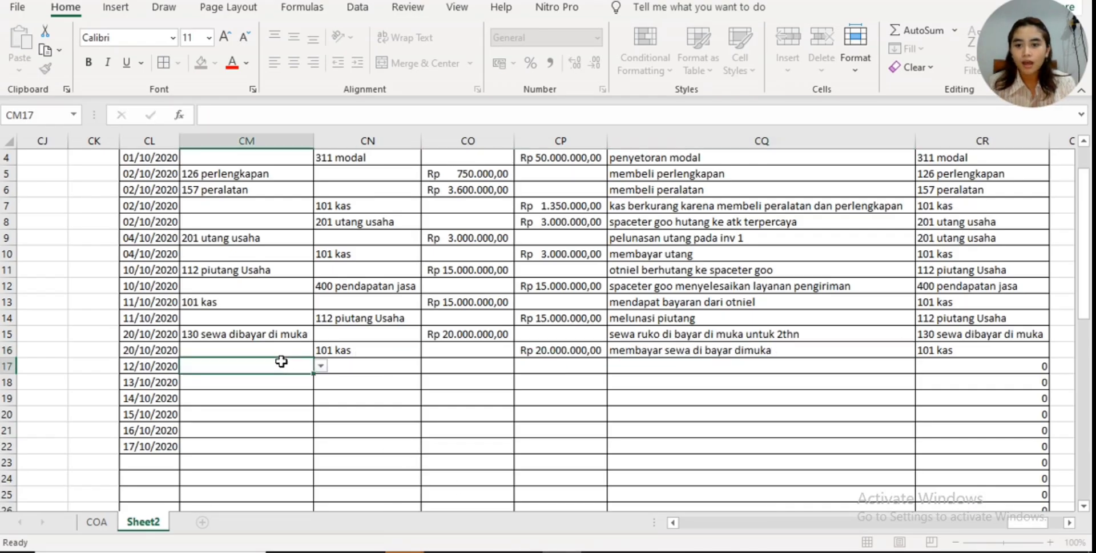
{"action": "left_click", "coordinate": [319, 367]}
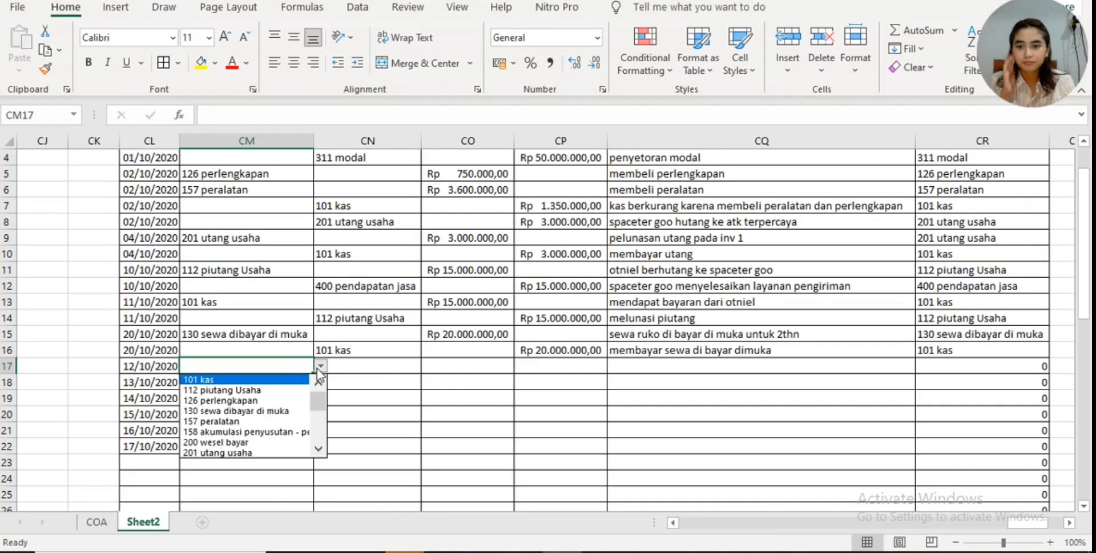
{"action": "left_click", "coordinate": [304, 380]}
- Choose 209 pendapatan jasa di terima dimuka as the credit account in CN18 and fit column CN to its contents
{"action": "left_click", "coordinate": [400, 381]}
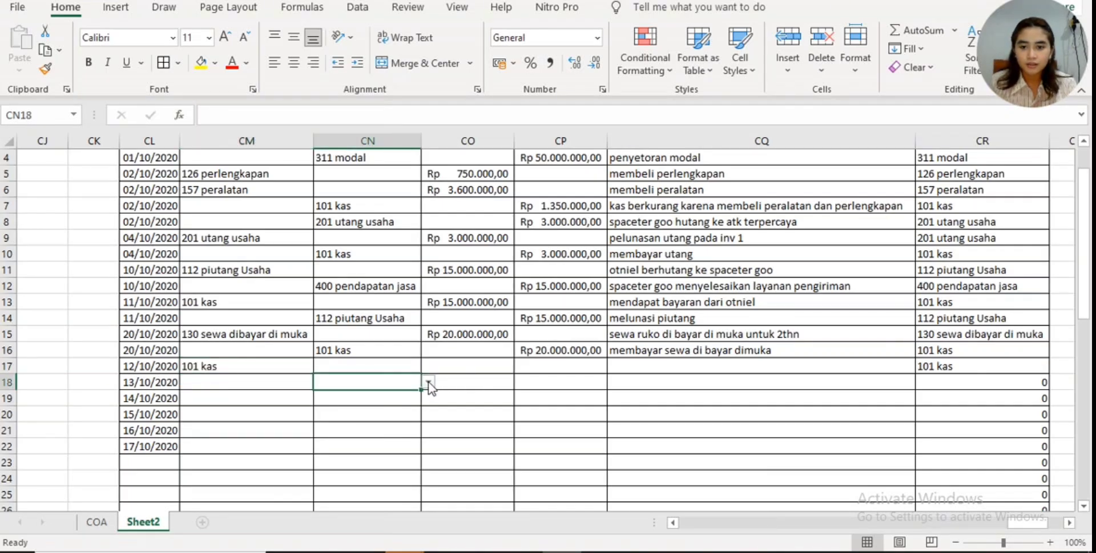
{"action": "left_click", "coordinate": [429, 382]}
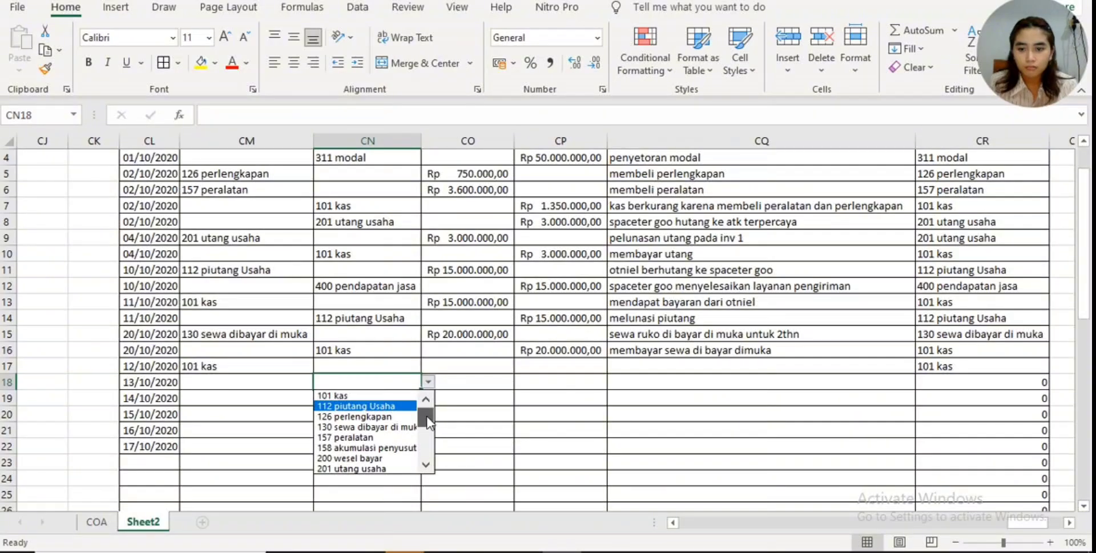
{"action": "left_click_drag", "start_coordinate": [427, 421], "coordinate": [430, 433]}
{"action": "left_click", "coordinate": [407, 426]}
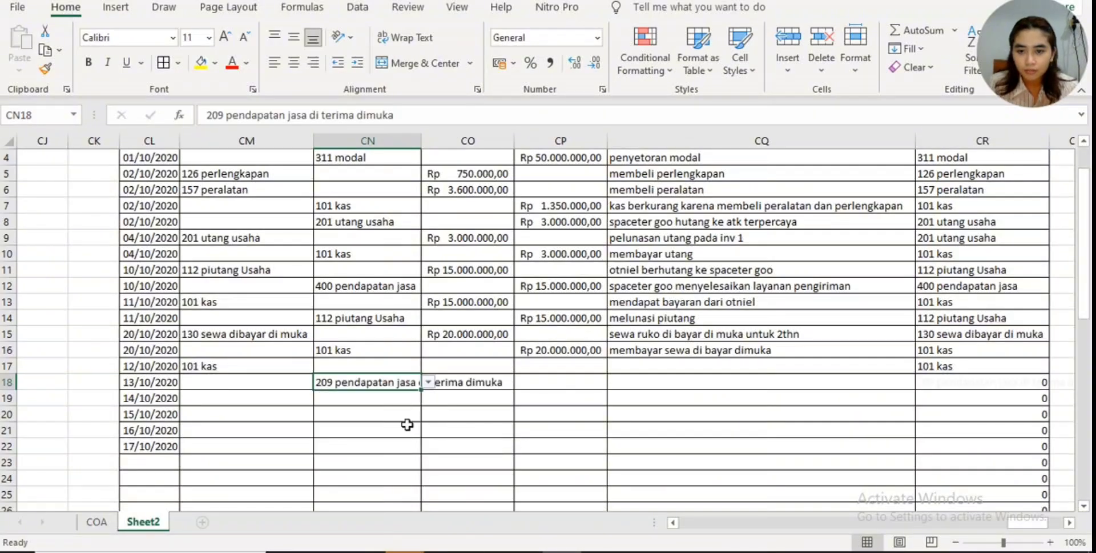
{"action": "double_click", "coordinate": [422, 141]}
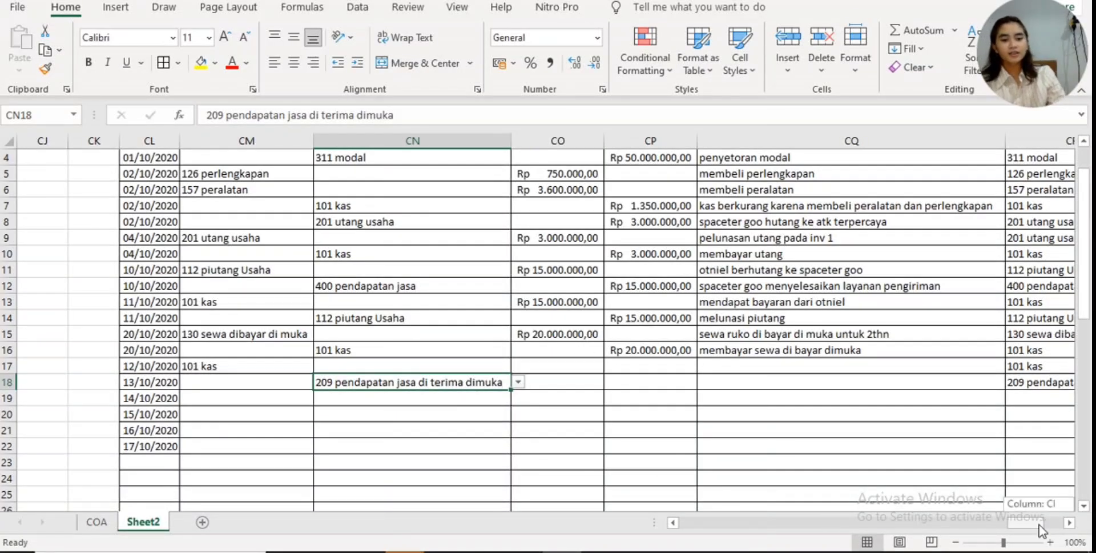
- Check the debit/credit rules and the receipt amount in Canva, and enter 8.000.000 as the 101 kas debit in CO17
{"action": "left_click_drag", "start_coordinate": [1039, 524], "coordinate": [1052, 523]}
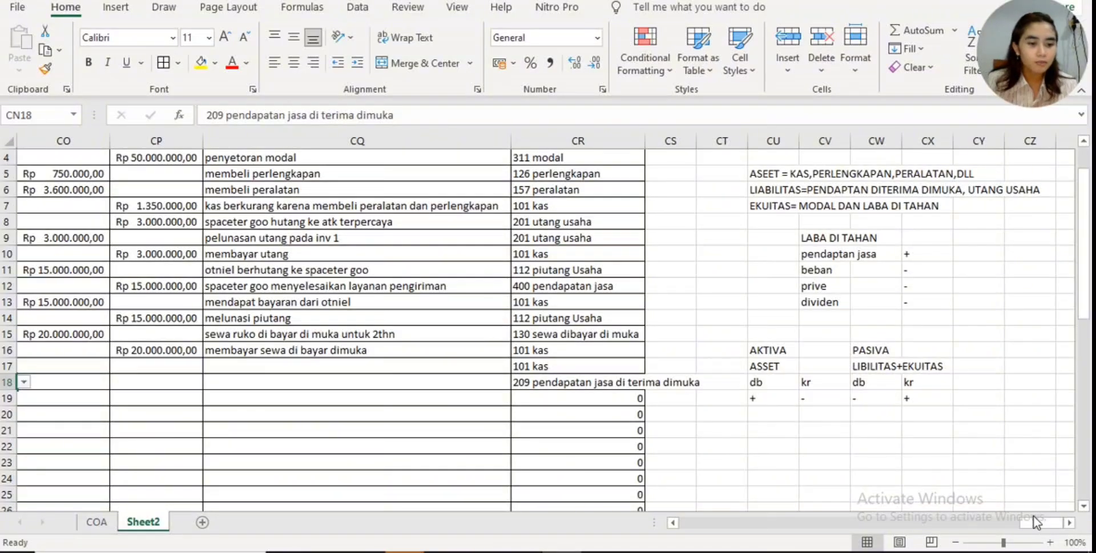
{"action": "left_click_drag", "start_coordinate": [1033, 520], "coordinate": [1009, 528]}
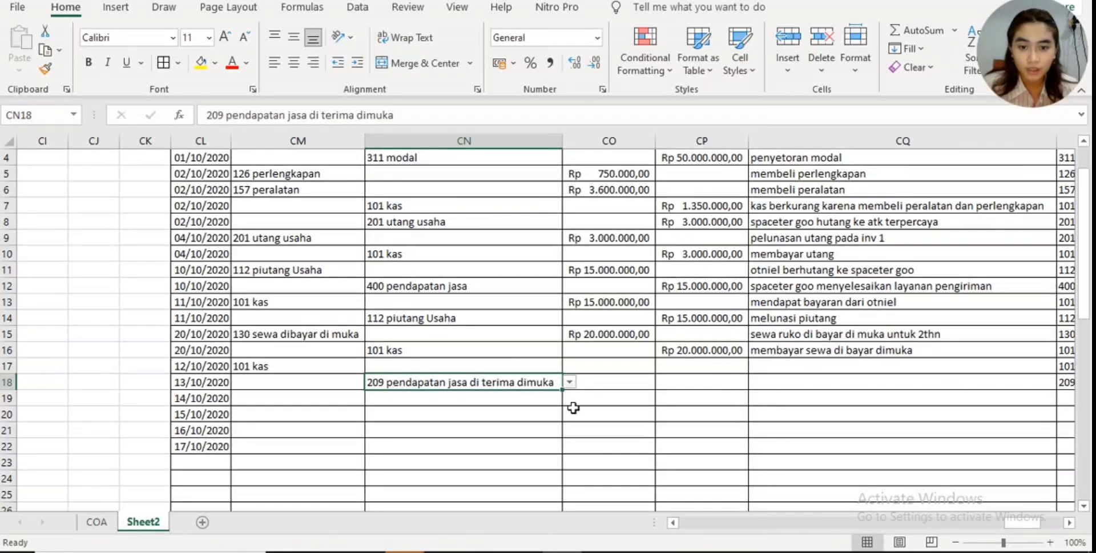
{"action": "left_click", "coordinate": [596, 372]}
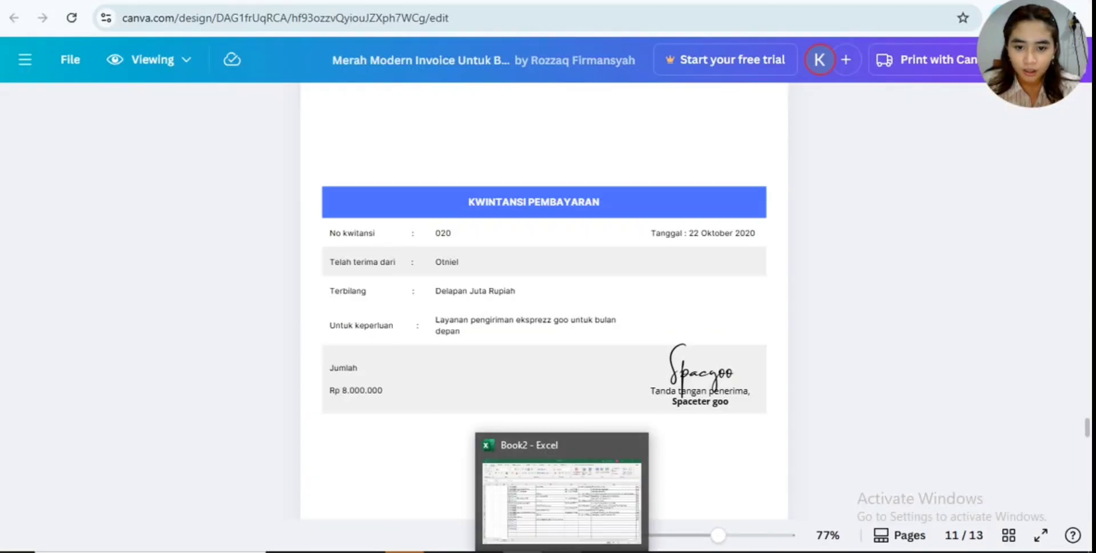
{"action": "left_click", "coordinate": [591, 473]}
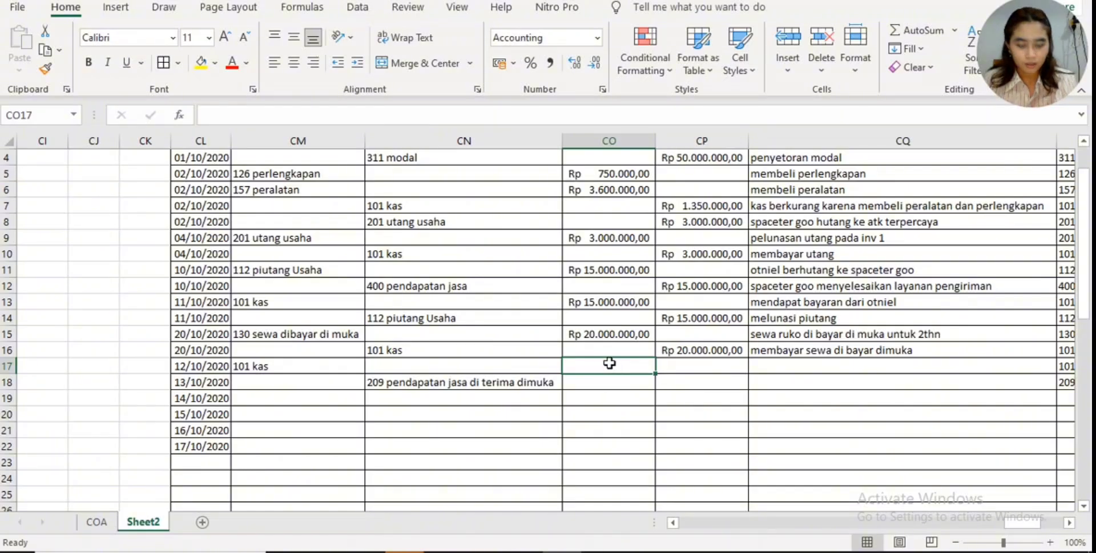
{"action": "type", "text": "8000000"}
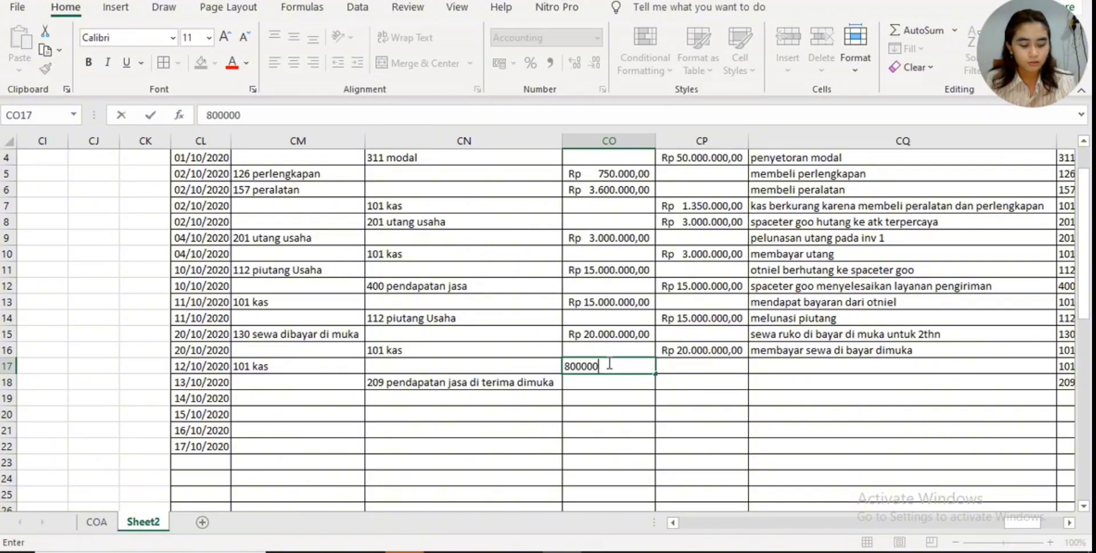
{"action": "key", "text": "Return"}
- Enter 8.000.000 as the credit amount of the 209 pendapatan jasa di terima dimuka row in CP18
{"action": "left_click", "coordinate": [665, 379]}
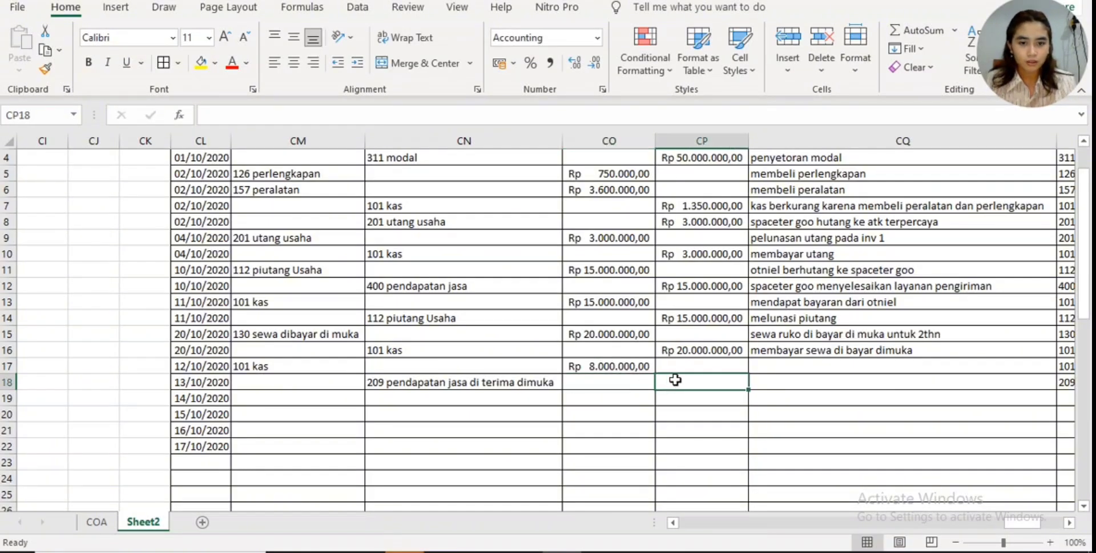
{"action": "type", "text": "8000000"}
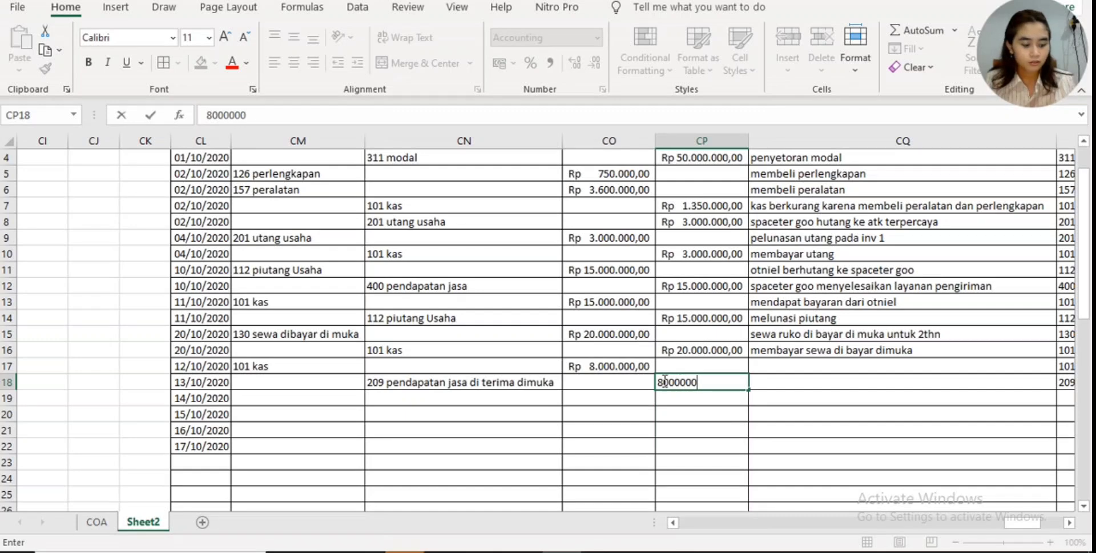
{"action": "key", "text": "Return"}
- Describe the 101 kas debit row in CQ17 as "mendapat pendapatan"
{"action": "left_click", "coordinate": [758, 365]}
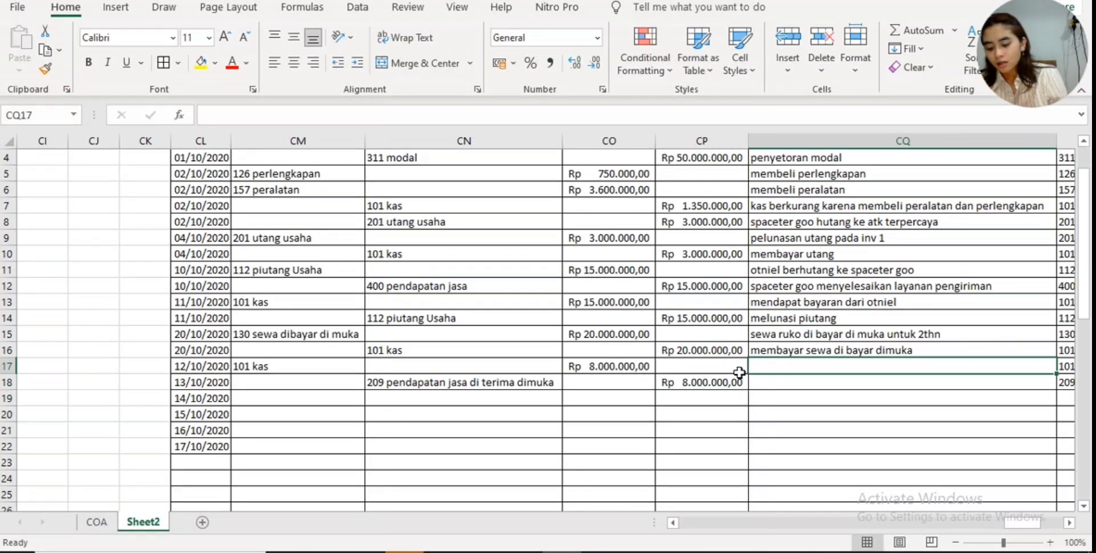
{"action": "type", "text": "mendapat "}
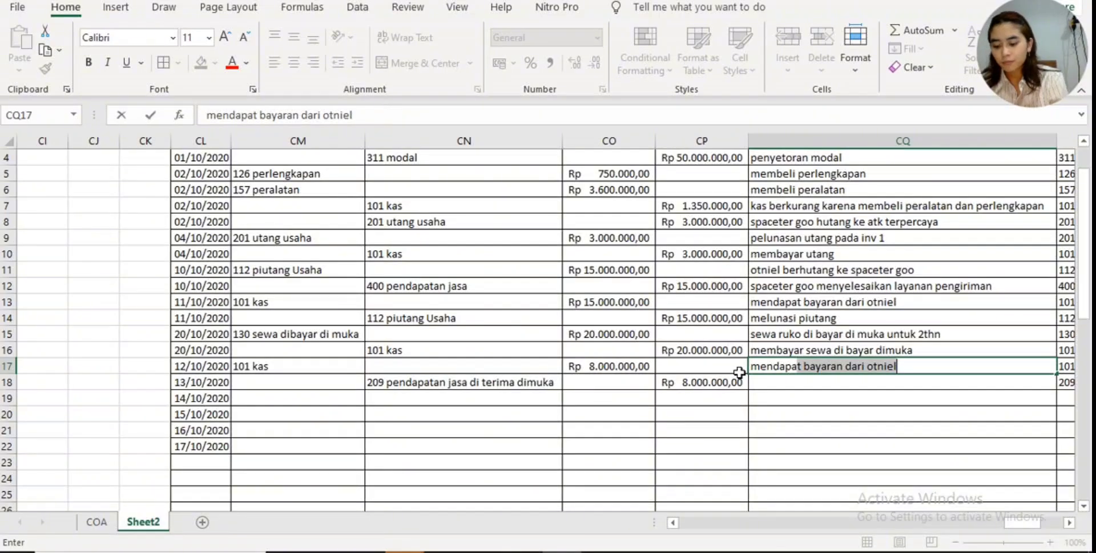
{"action": "type", "text": "pendap"}
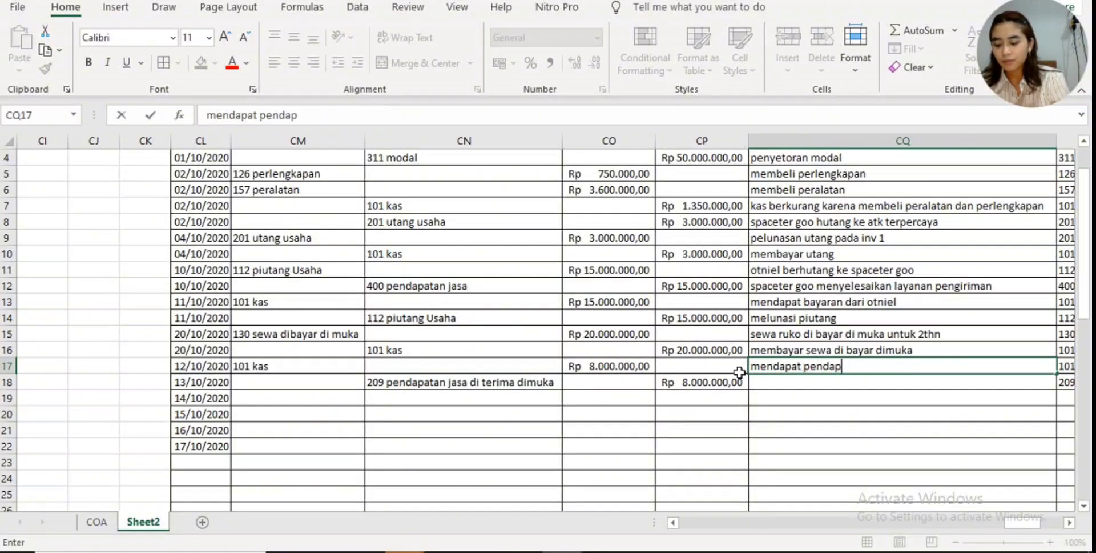
{"action": "type", "text": "atan"}
{"action": "key", "text": "Return"}
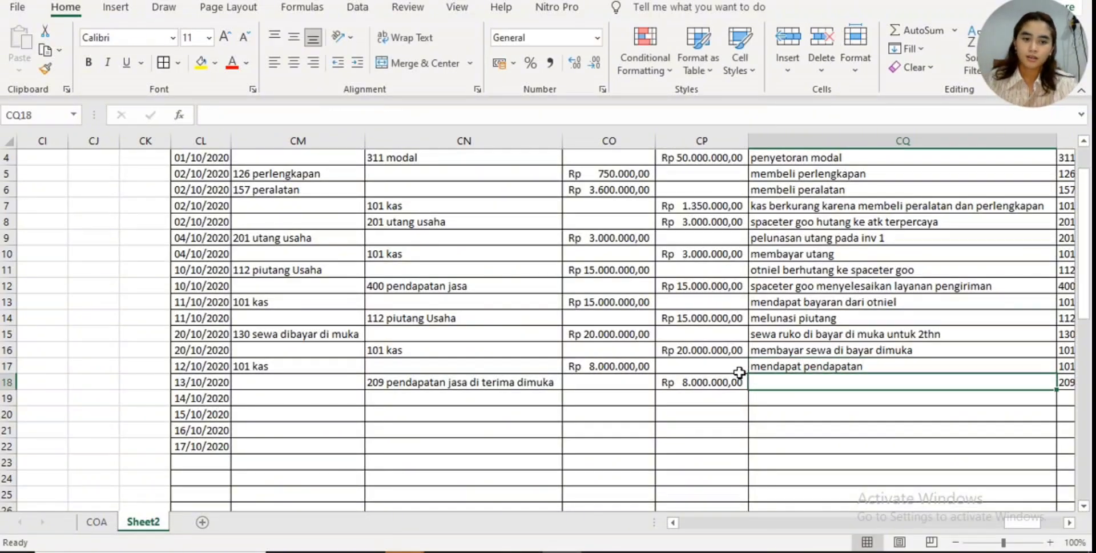
- Describe the 209 credit row in CQ18 as "pendapatan jada diterima di muka"
{"action": "type", "text": "pendap"}
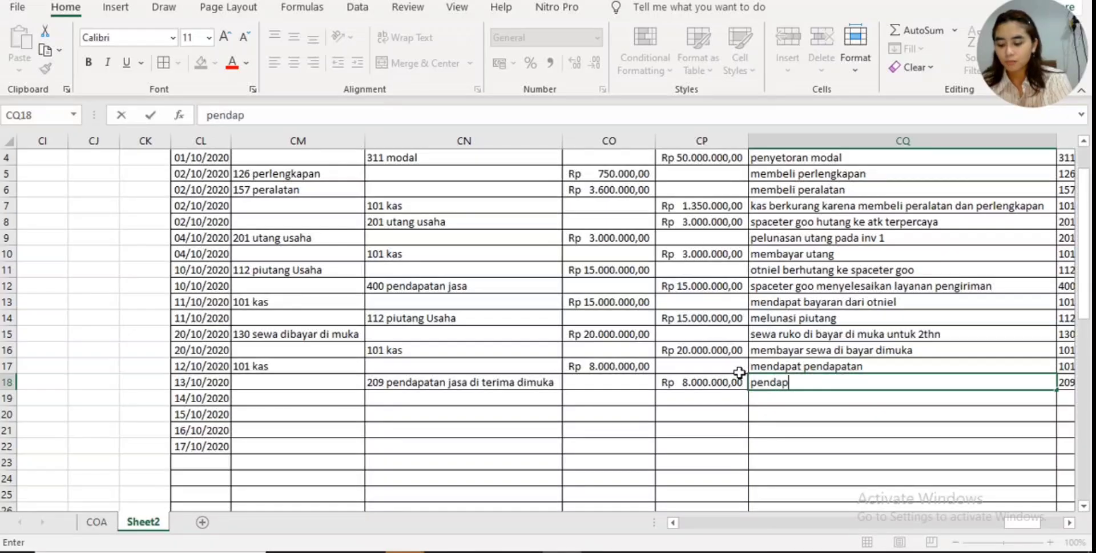
{"action": "type", "text": "atan jada di"}
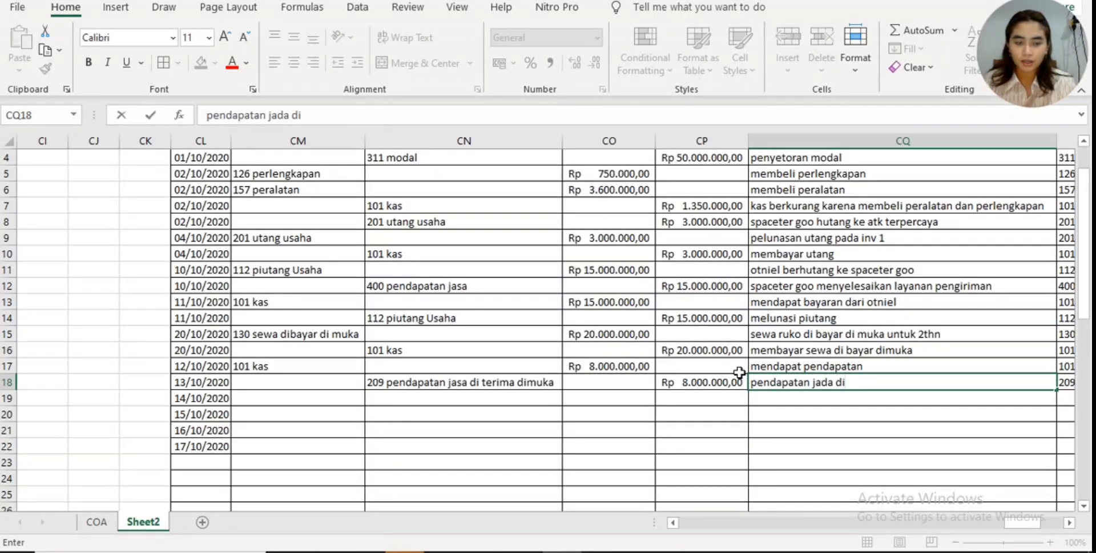
{"action": "type", "text": "terima di muka"}
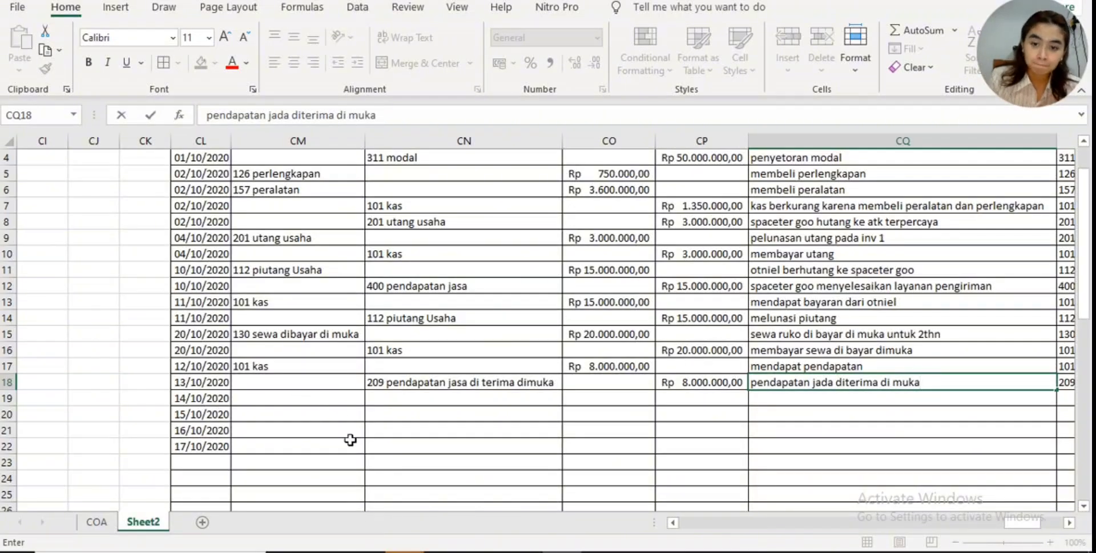
- Check the receipt's date in Canva and set the 101 kas row's date in CL17 to 22/10/2020
{"action": "left_click", "coordinate": [522, 552]}
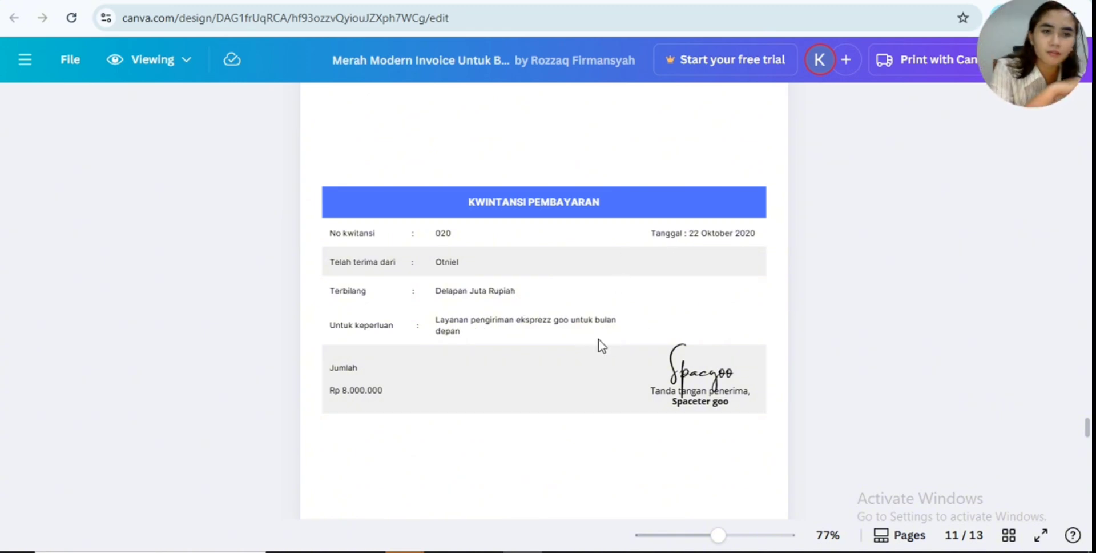
{"action": "left_click", "coordinate": [561, 551]}
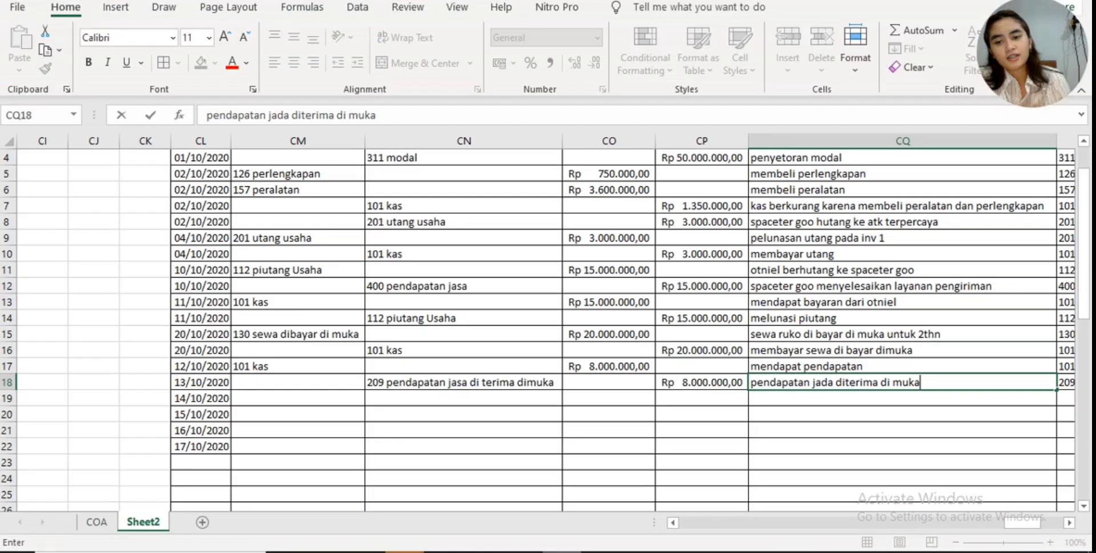
{"action": "left_click", "coordinate": [522, 548]}
{"action": "left_click", "coordinate": [562, 549]}
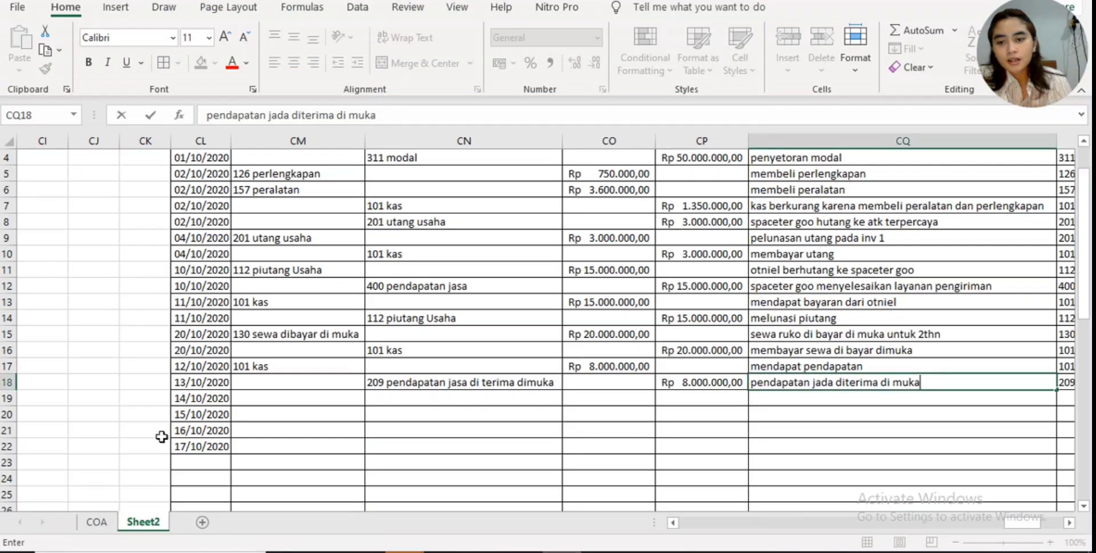
{"action": "left_click", "coordinate": [190, 368]}
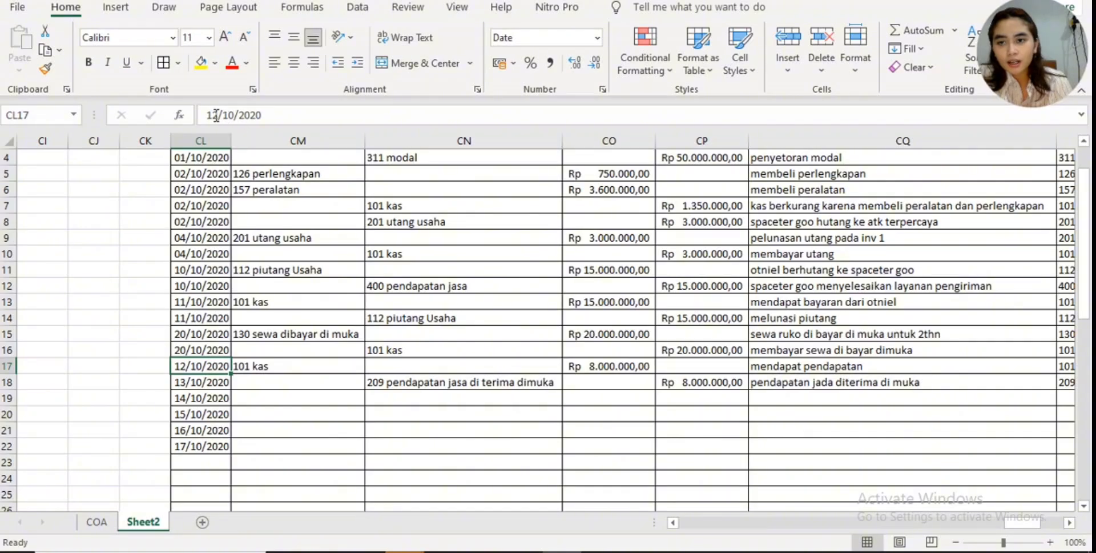
{"action": "left_click", "coordinate": [214, 115]}
{"action": "key", "text": "BackSpace"}
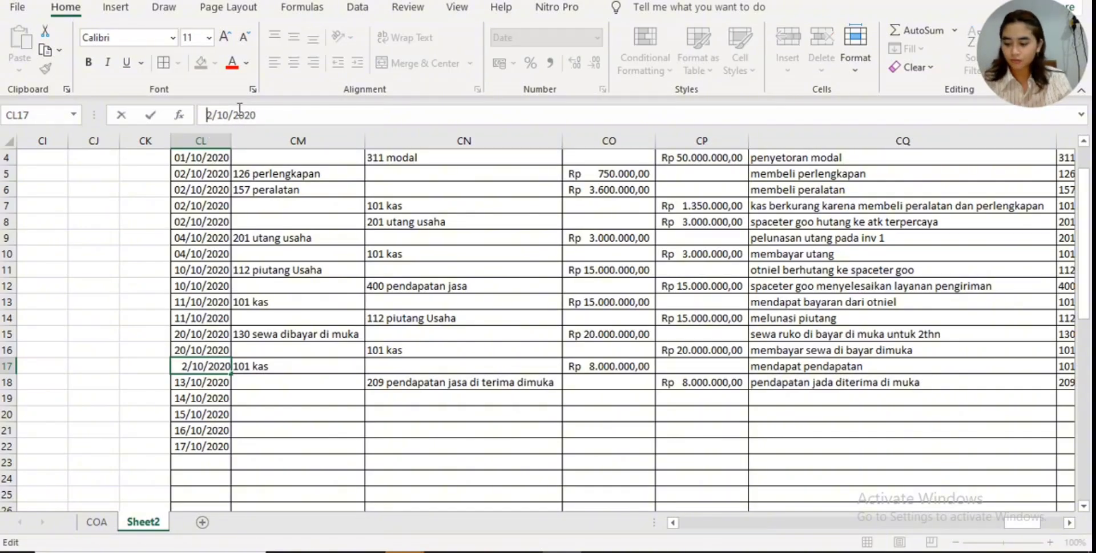
{"action": "type", "text": "2"}
{"action": "key", "text": "Return"}
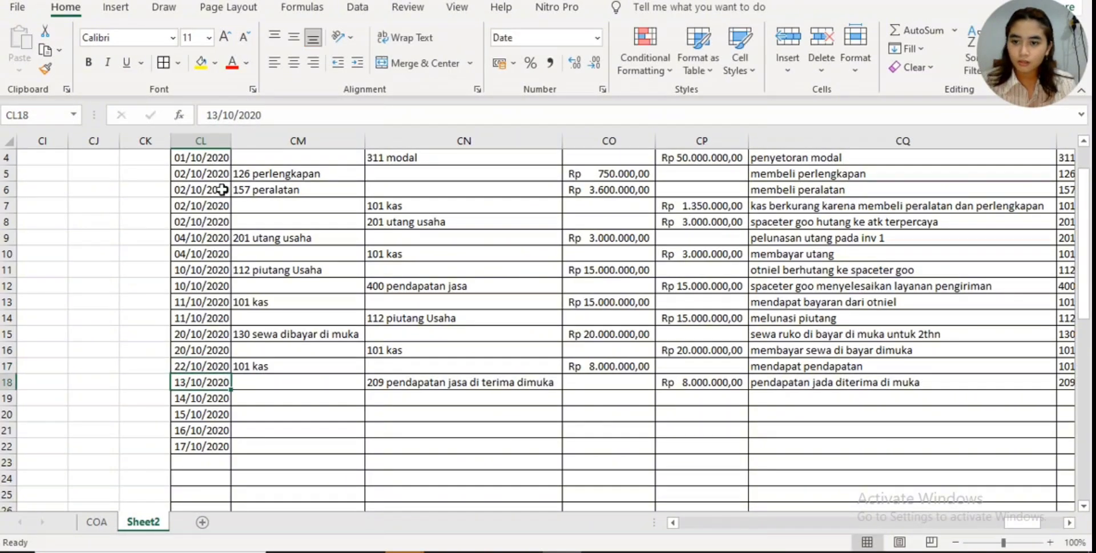
- Set the date of the 209 pendapatan jasa di terima dimuka row in CL18 to 22/10/2020
{"action": "left_click", "coordinate": [219, 115]}
{"action": "key", "text": "BackSpace"}
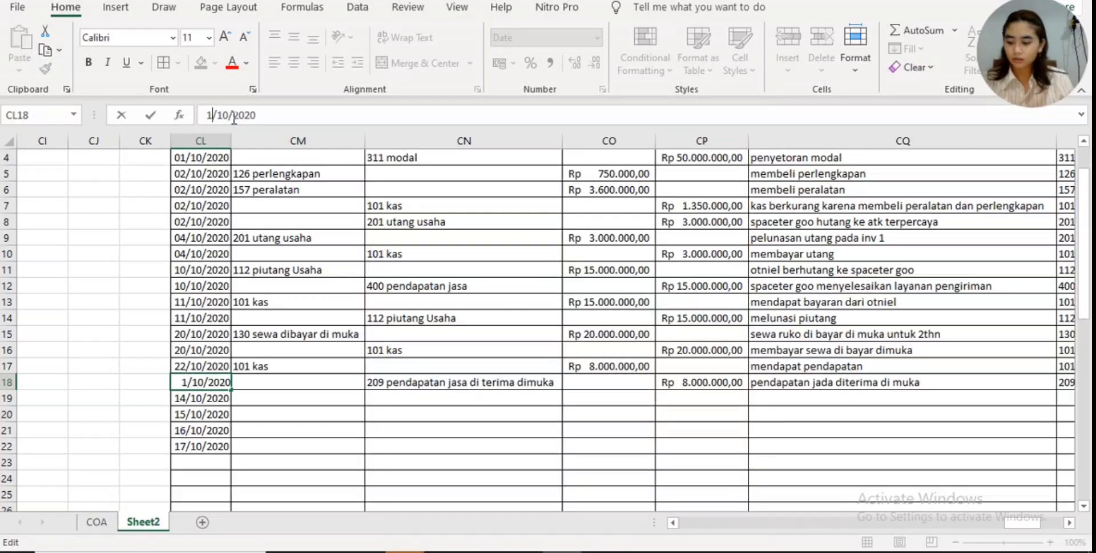
{"action": "key", "text": "BackSpace"}
{"action": "type", "text": "22"}
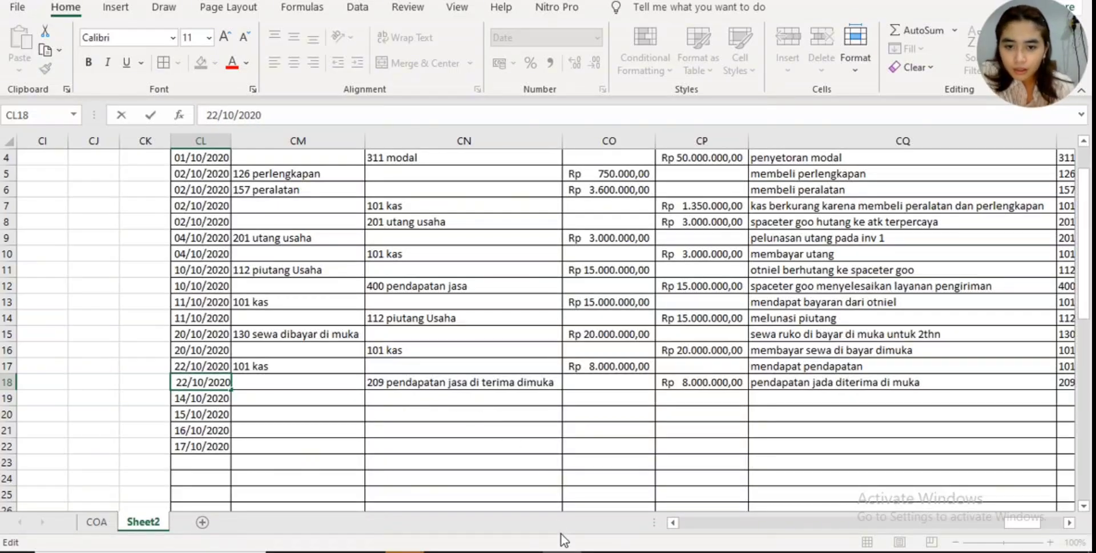
- View the electricity receipt dated 29 Oktober 2020 on page 12 in Canva and the debit/credit rules beside the Sheet2 journal
{"action": "left_click", "coordinate": [521, 551]}
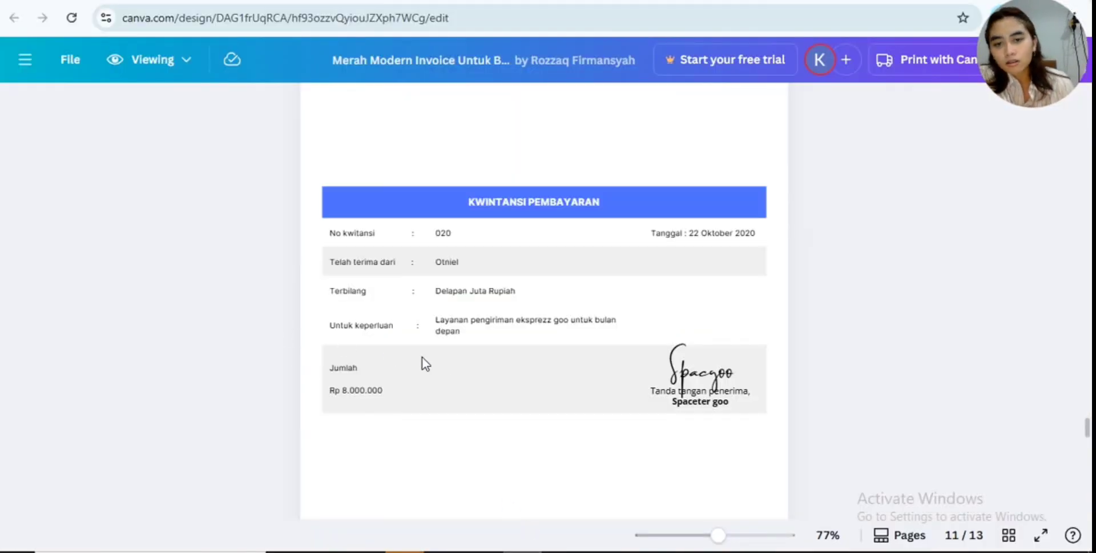
{"action": "scroll", "coordinate": [459, 352], "scroll_direction": "down", "scroll_amount": 4}
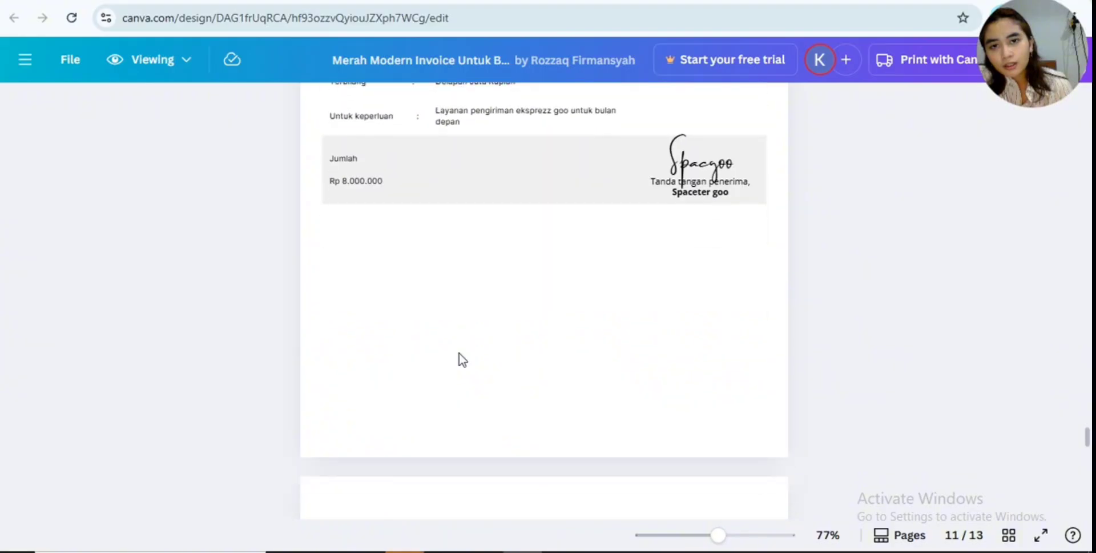
{"action": "scroll", "coordinate": [459, 353], "scroll_direction": "down", "scroll_amount": 8}
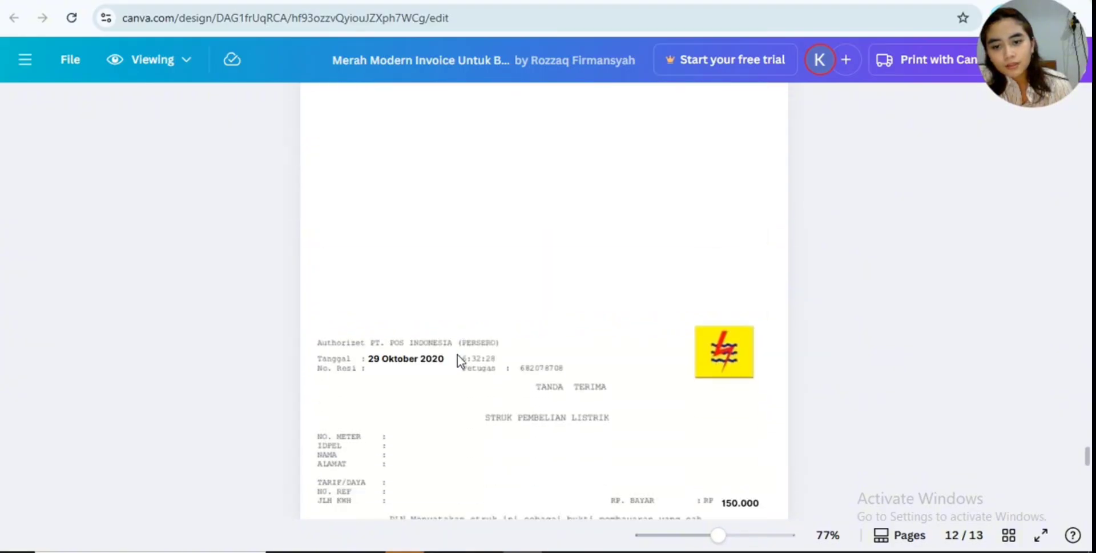
{"action": "scroll", "coordinate": [457, 355], "scroll_direction": "down", "scroll_amount": 3}
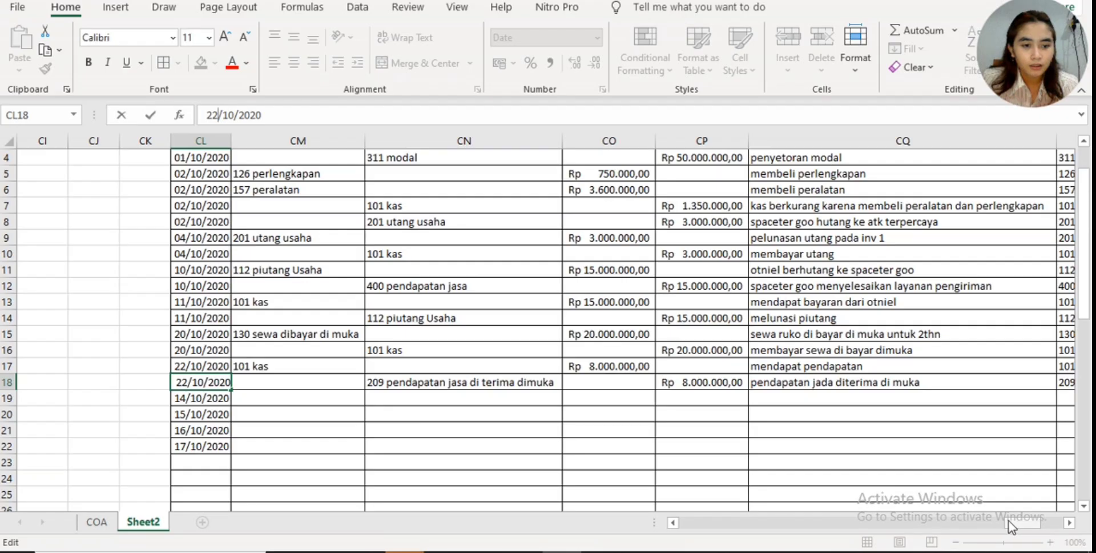
{"action": "left_click_drag", "start_coordinate": [1010, 523], "coordinate": [1027, 523]}
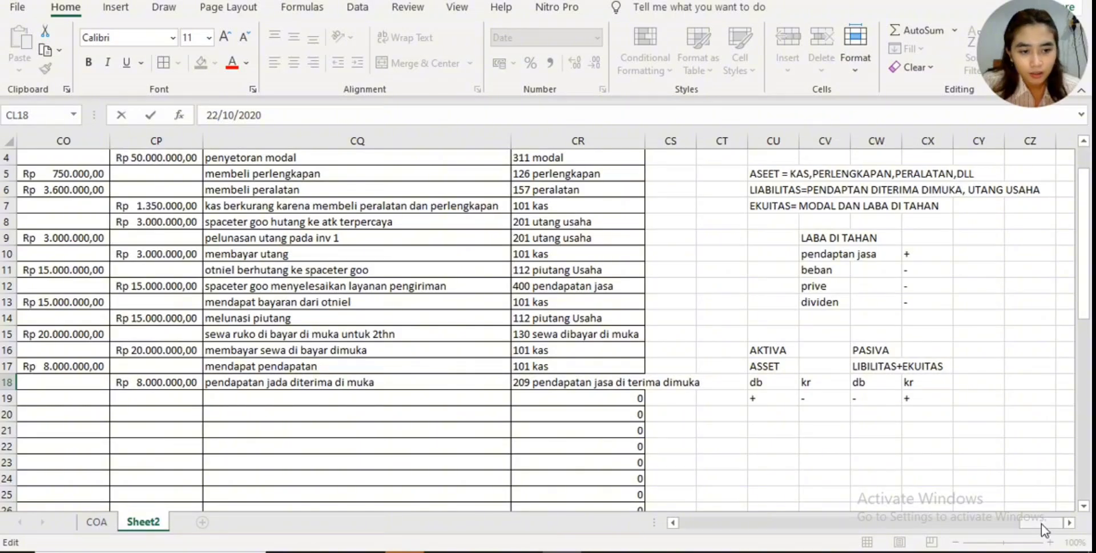
- Set the date in CL19 of the Sheet2 journal to 29/10/2020
{"action": "left_click_drag", "start_coordinate": [1041, 523], "coordinate": [1026, 529]}
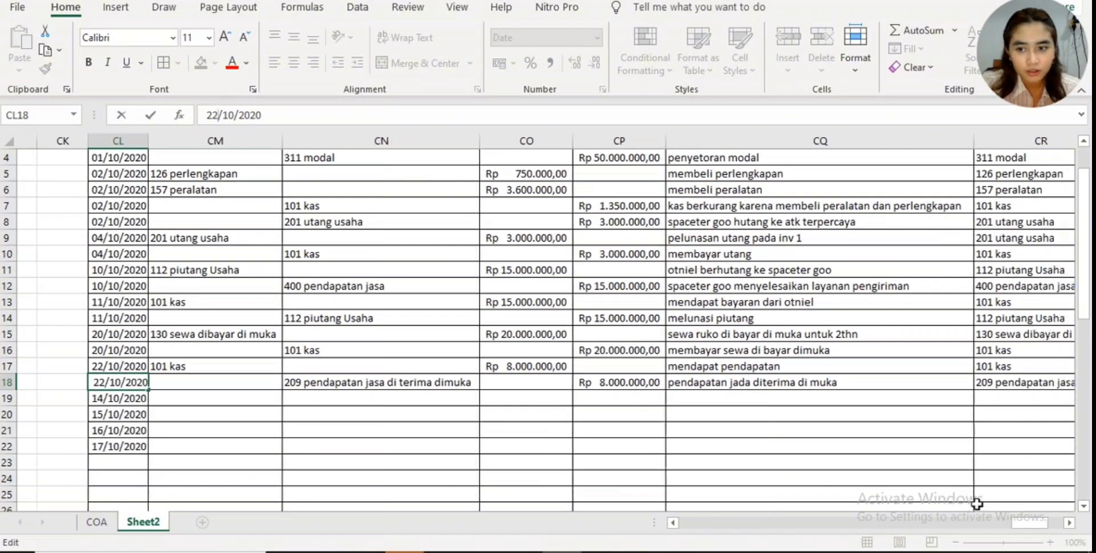
{"action": "left_click", "coordinate": [101, 398]}
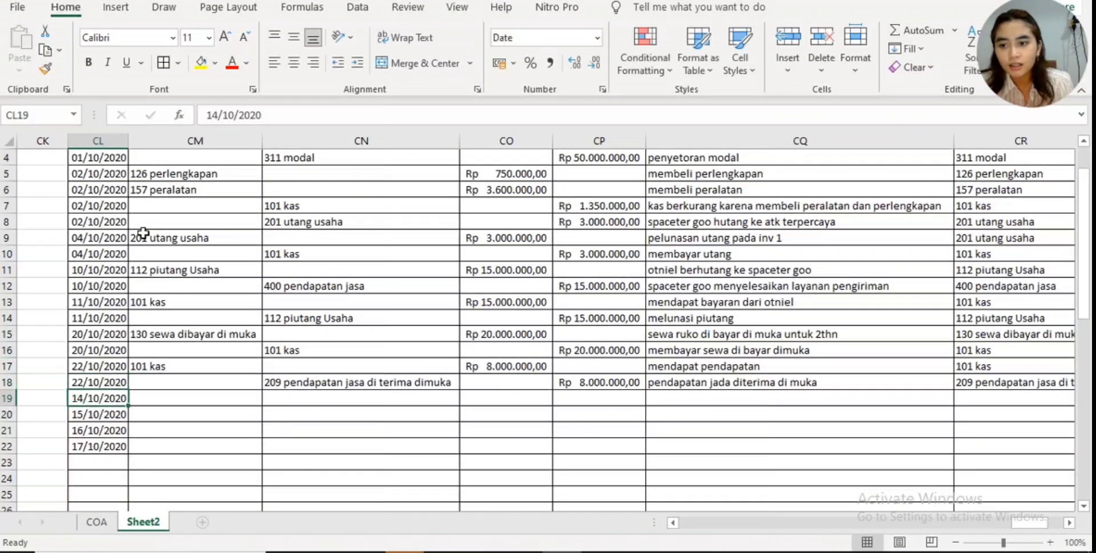
{"action": "left_click", "coordinate": [217, 115]}
{"action": "key", "text": "BackSpace"}
{"action": "key", "text": "BackSpace"}
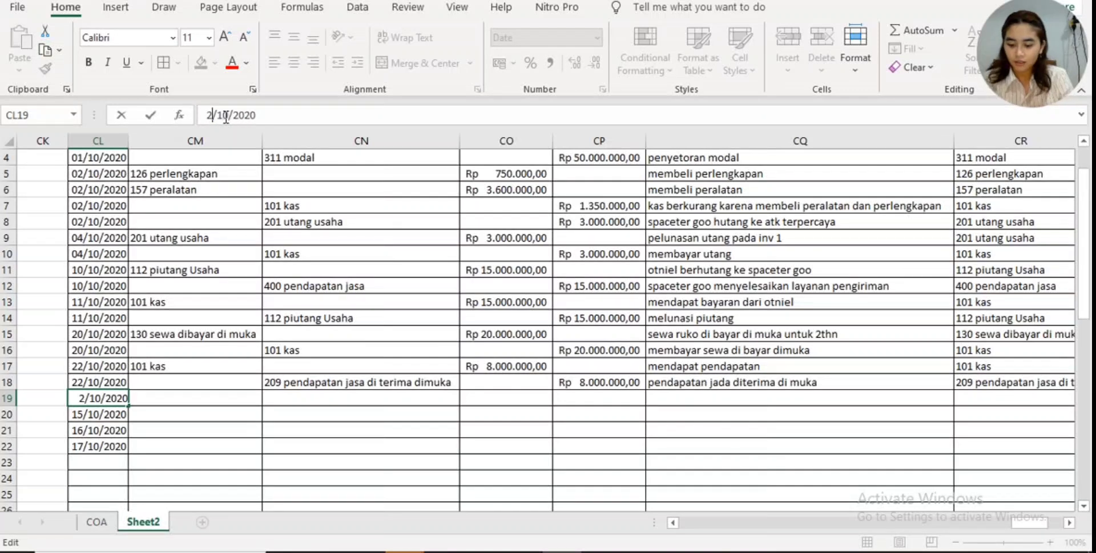
{"action": "type", "text": "20"}
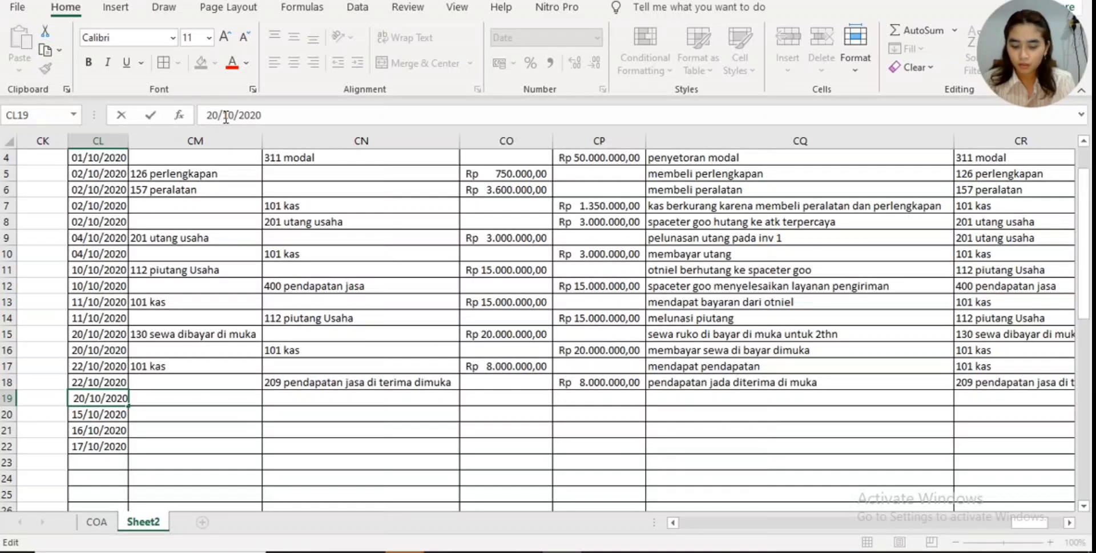
{"action": "key", "text": "BackSpace"}
{"action": "type", "text": "9"}
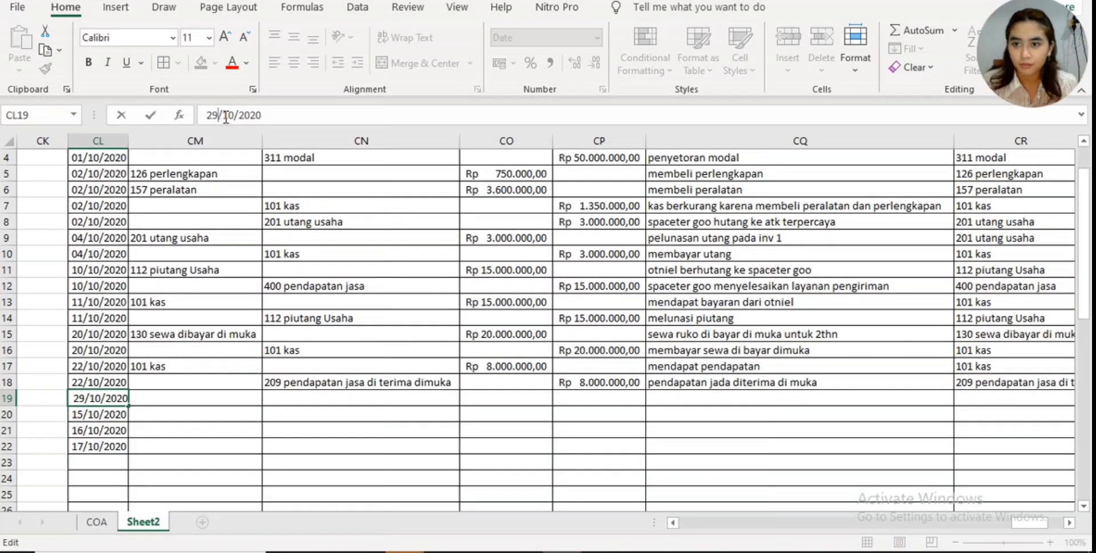
- Set the date of the following journal row in CL20 to 29/10/2020
{"action": "left_click", "coordinate": [104, 415]}
{"action": "left_click", "coordinate": [210, 115]}
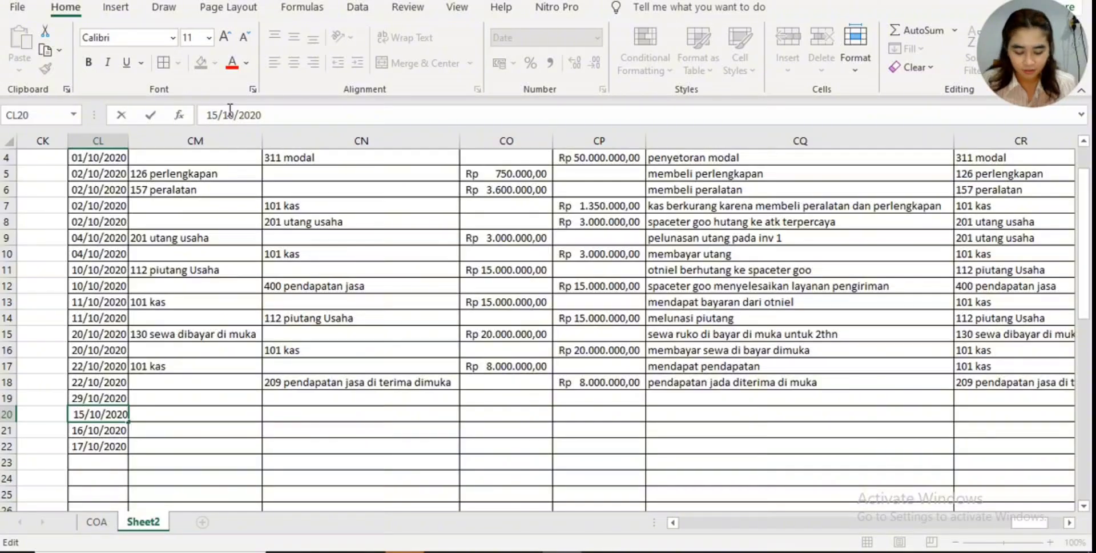
{"action": "key", "text": "BackSpace"}
{"action": "key", "text": "BackSpace"}
{"action": "type", "text": "29"}
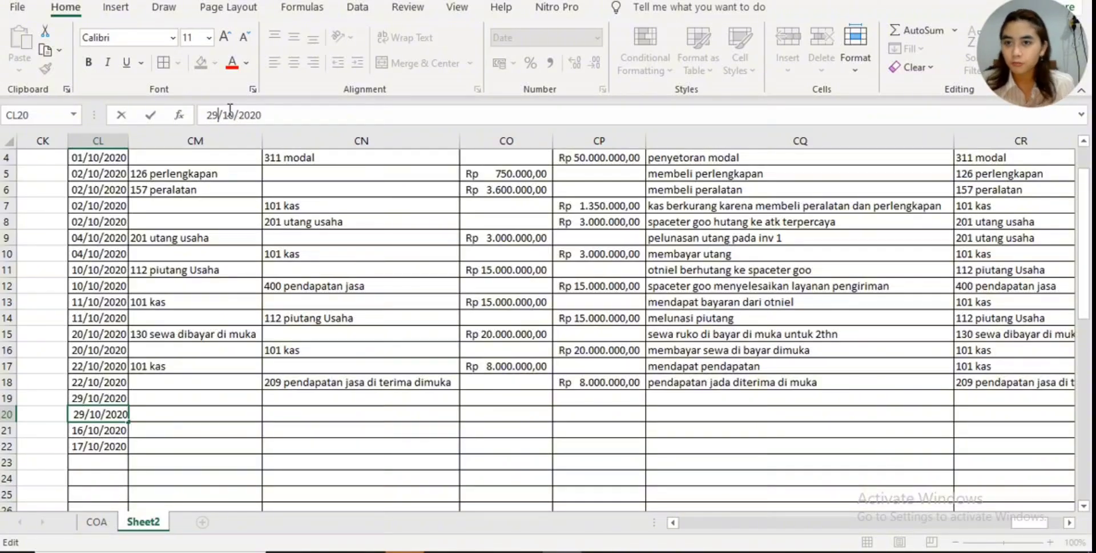
- Check the debit/credit rules beside the journal and choose 732 beban listrik as the debit account in CM19
{"action": "left_click", "coordinate": [181, 398]}
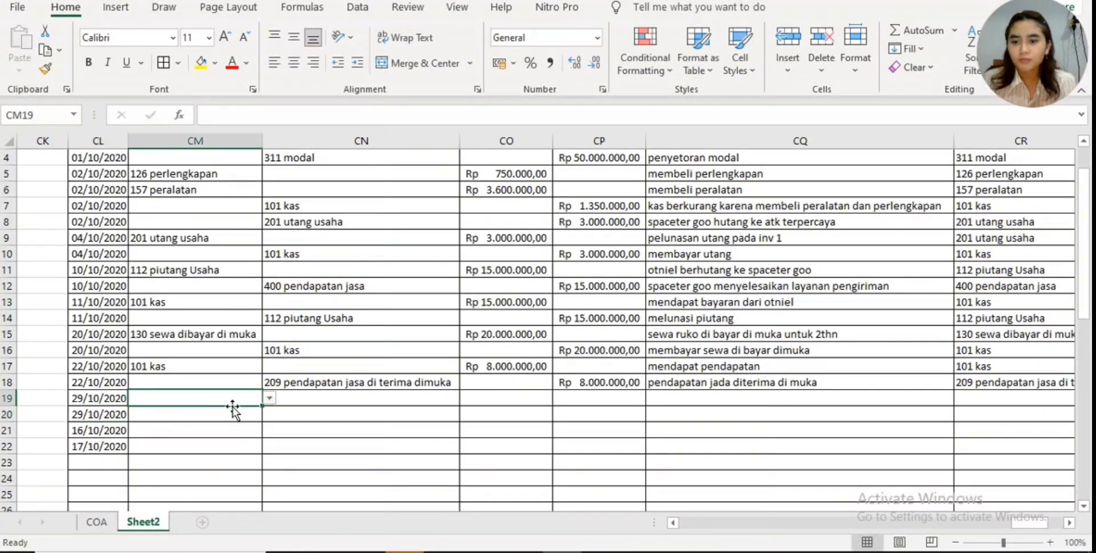
{"action": "left_click_drag", "start_coordinate": [1043, 523], "coordinate": [1059, 526]}
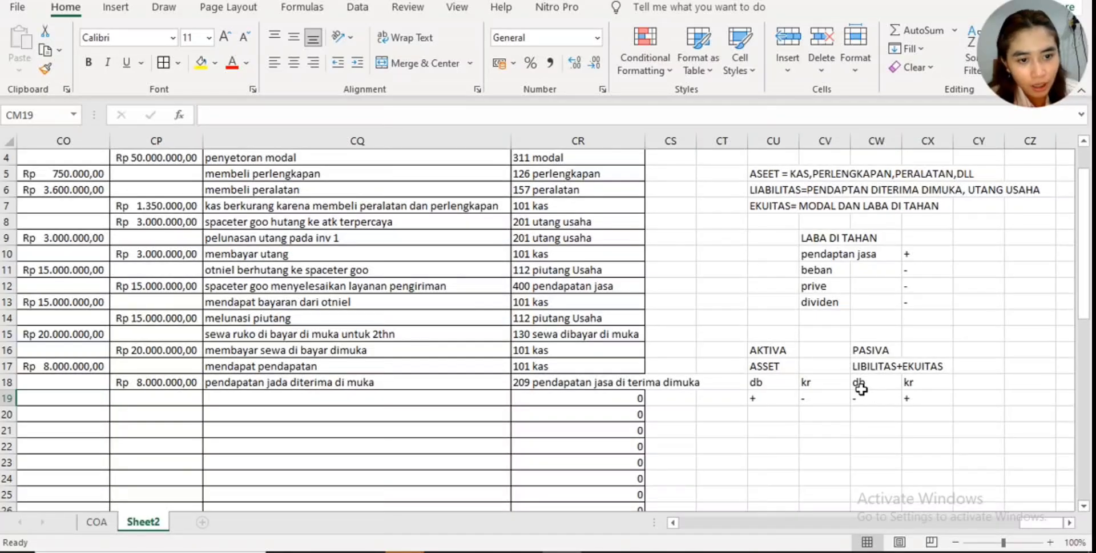
{"action": "left_click_drag", "start_coordinate": [1050, 523], "coordinate": [1039, 522]}
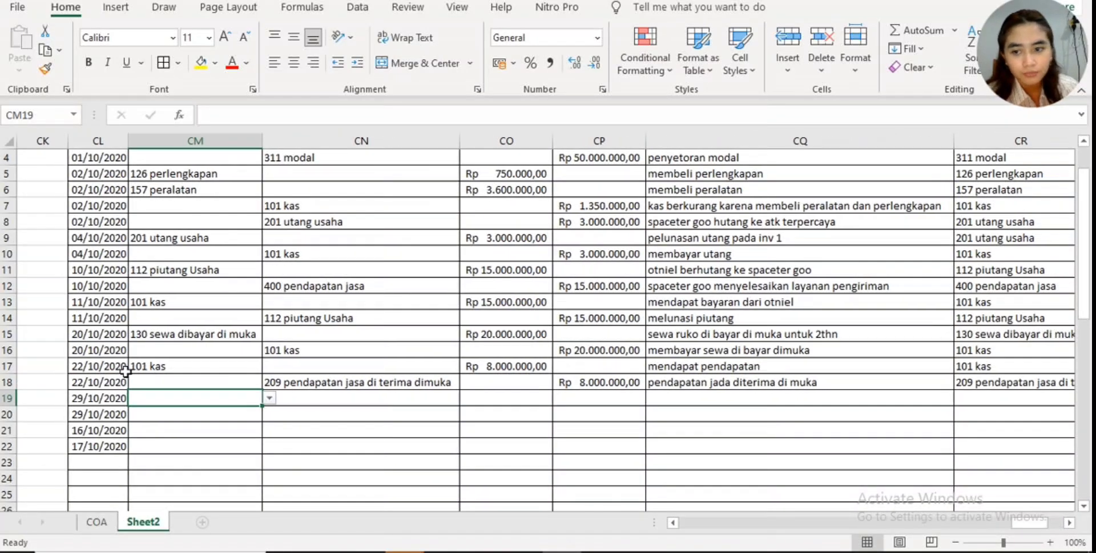
{"action": "left_click", "coordinate": [264, 399]}
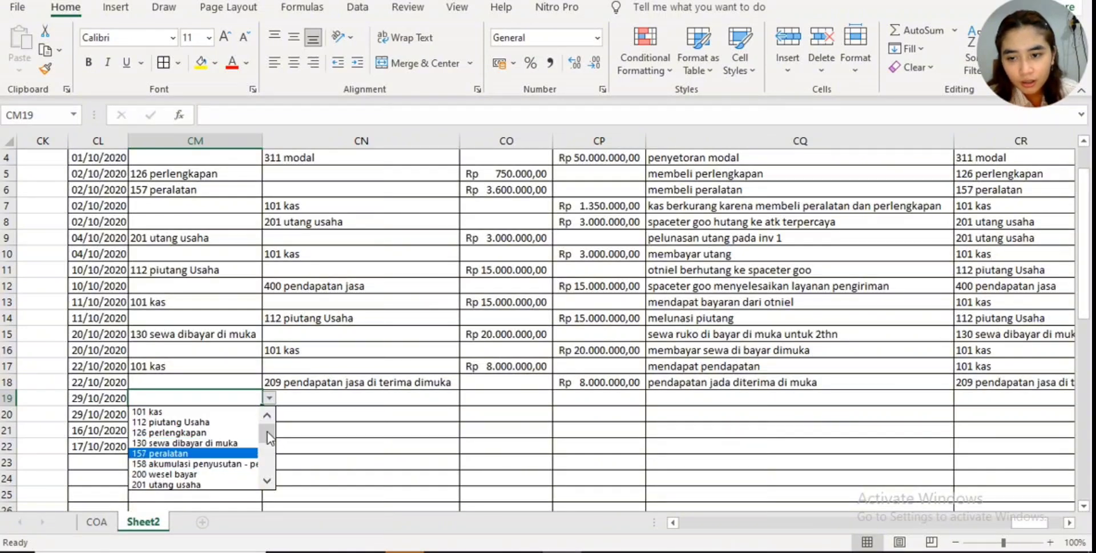
{"action": "left_click_drag", "start_coordinate": [267, 432], "coordinate": [267, 464]}
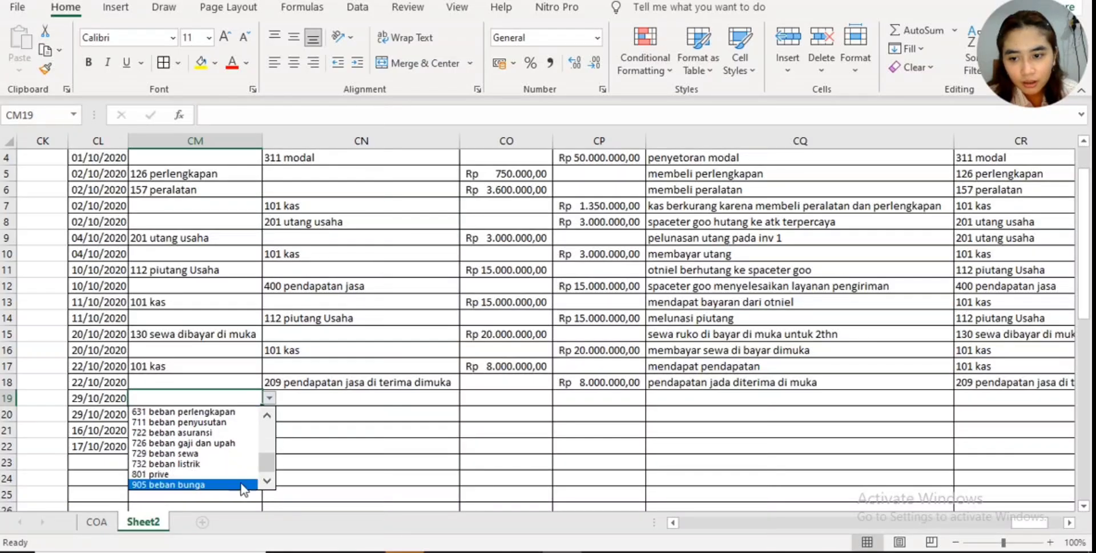
{"action": "left_click", "coordinate": [228, 464]}
- Choose 101 kas as the credit account in CN20 for the electricity payment
{"action": "left_click", "coordinate": [304, 418]}
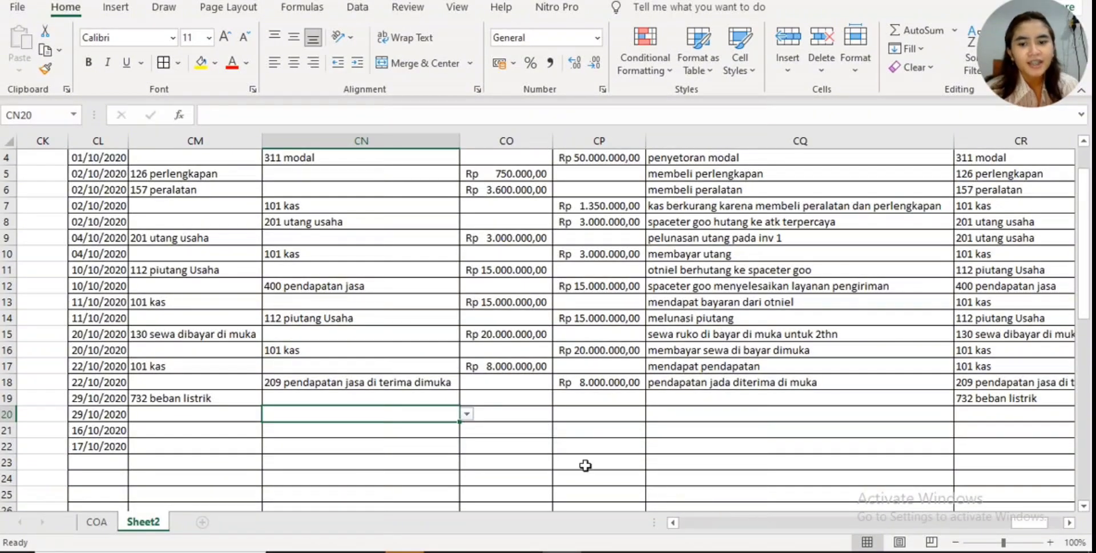
{"action": "left_click", "coordinate": [466, 414]}
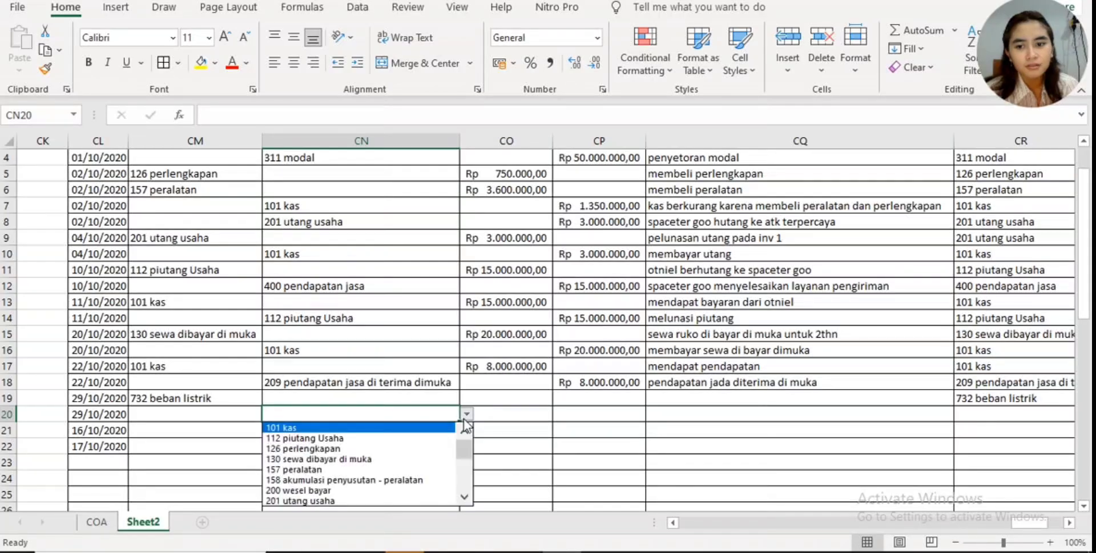
{"action": "left_click", "coordinate": [418, 429]}
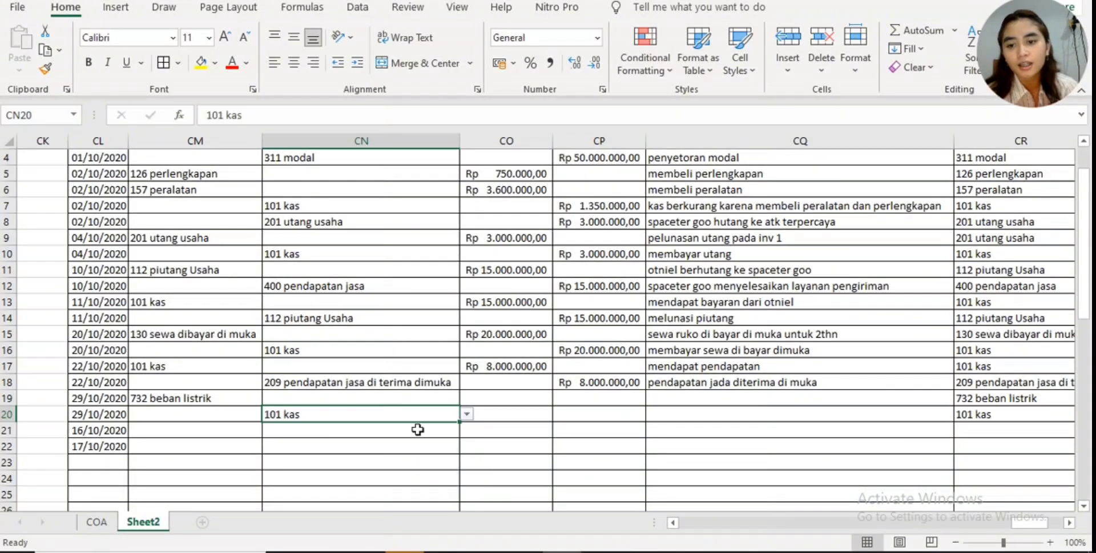
- Enter 150000 as the debit amount of the 732 beban listrik row in CO19
{"action": "left_click", "coordinate": [494, 396]}
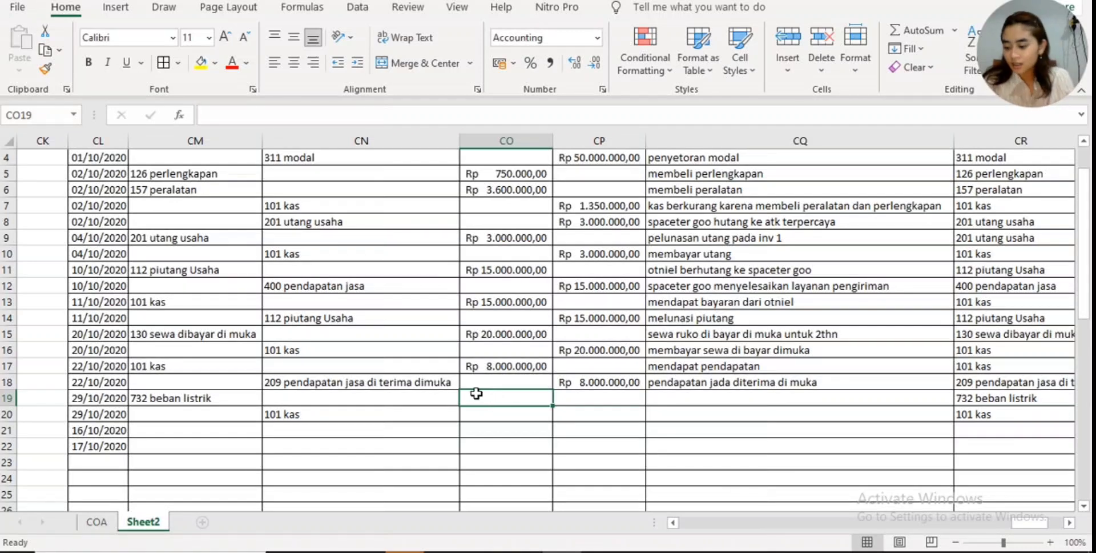
{"action": "type", "text": "150000"}
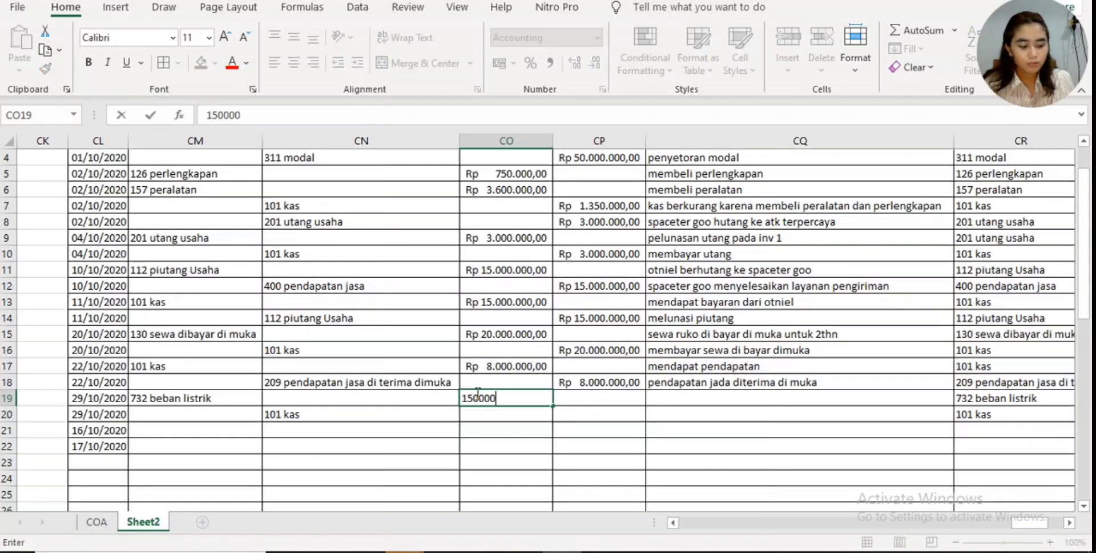
{"action": "key", "text": "Return"}
- Enter 150000 as the credit amount of the 101 kas row in CP20
{"action": "left_click", "coordinate": [619, 428]}
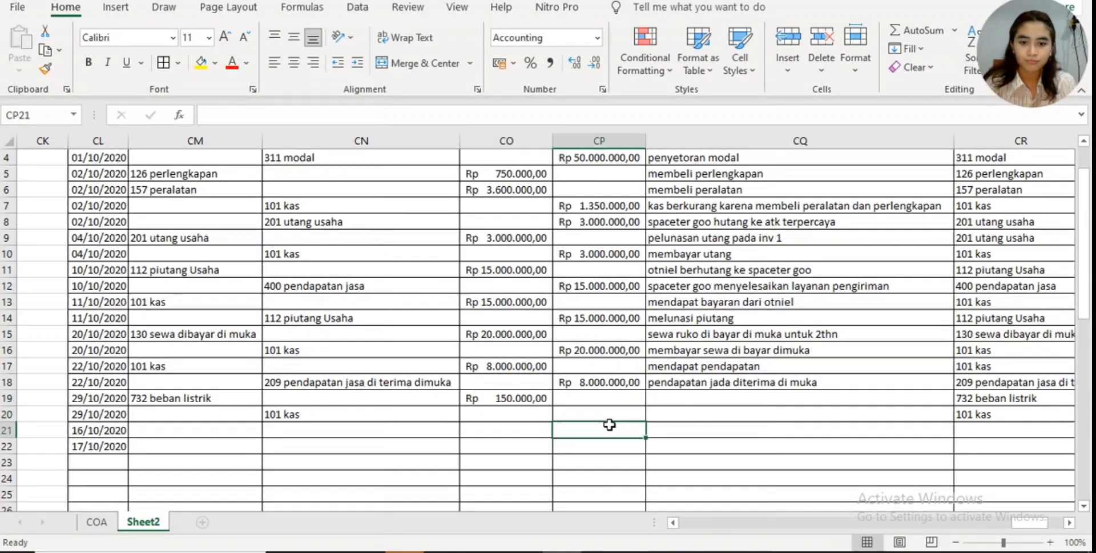
{"action": "left_click", "coordinate": [605, 416]}
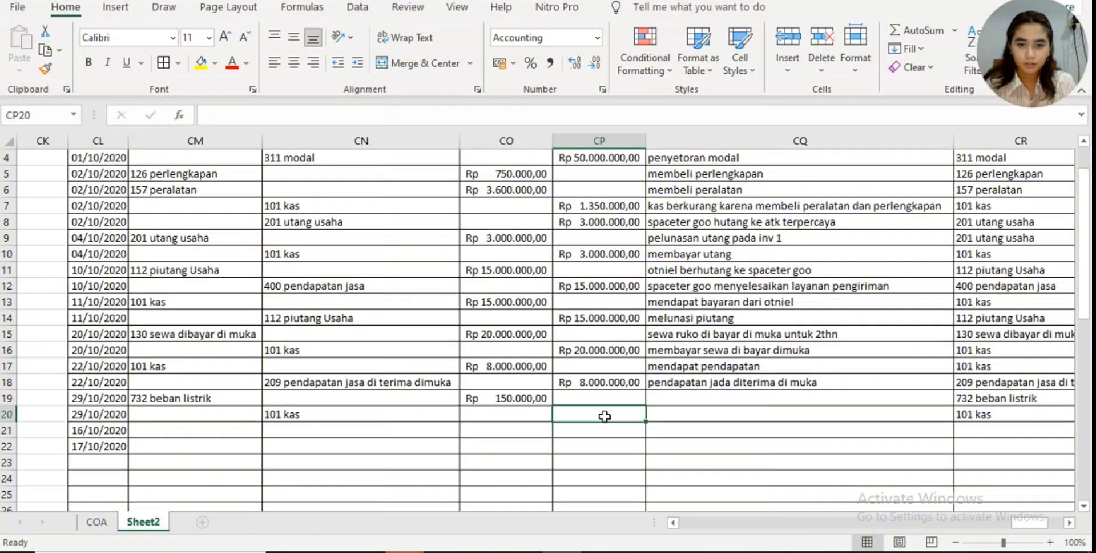
{"action": "type", "text": "1500000"}
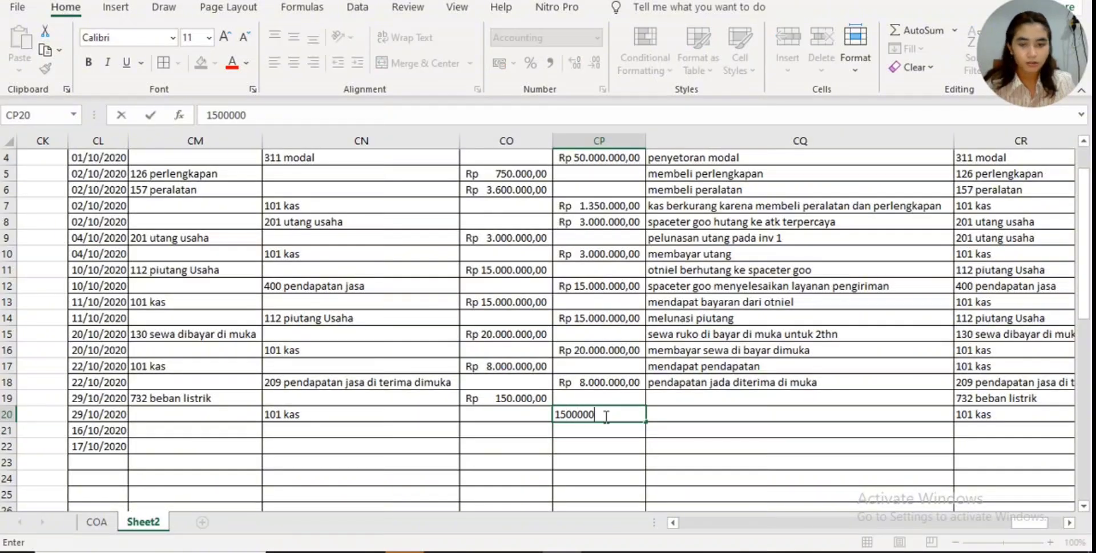
{"action": "key", "text": "Return"}
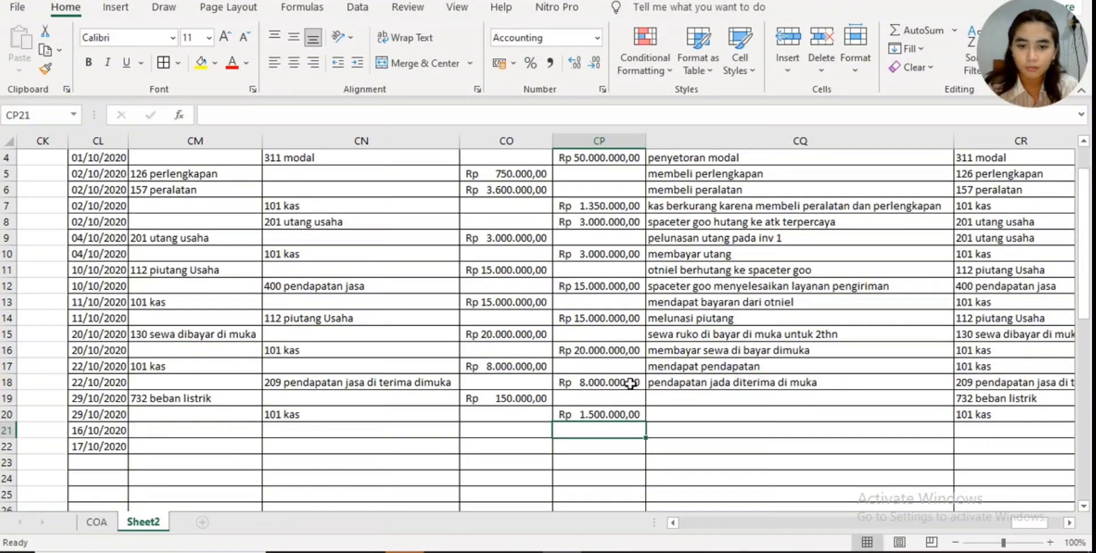
{"action": "left_click", "coordinate": [626, 413]}
{"action": "left_click", "coordinate": [507, 109]}
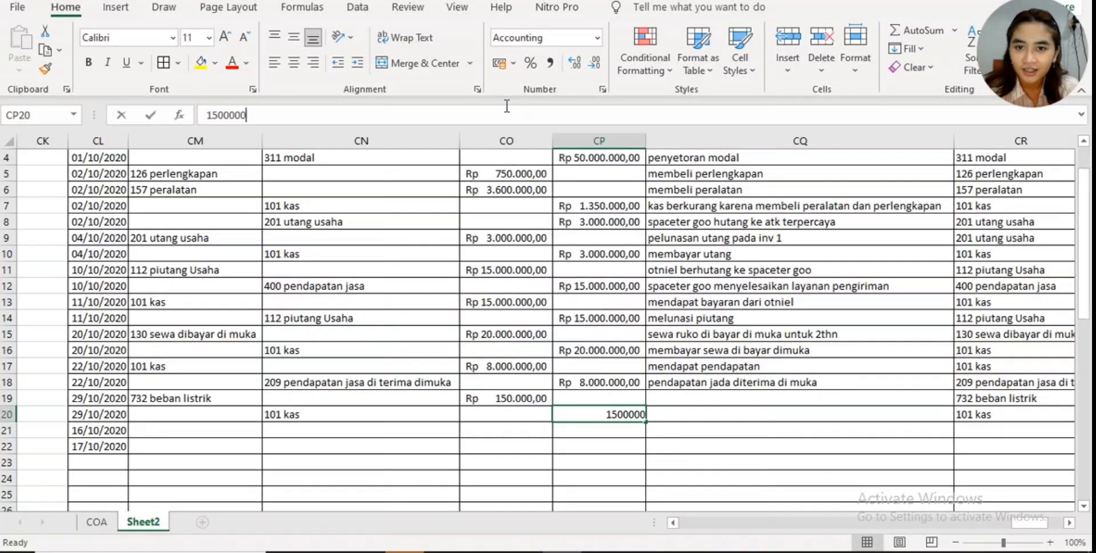
{"action": "key", "text": "BackSpace"}
{"action": "key", "text": "Return"}
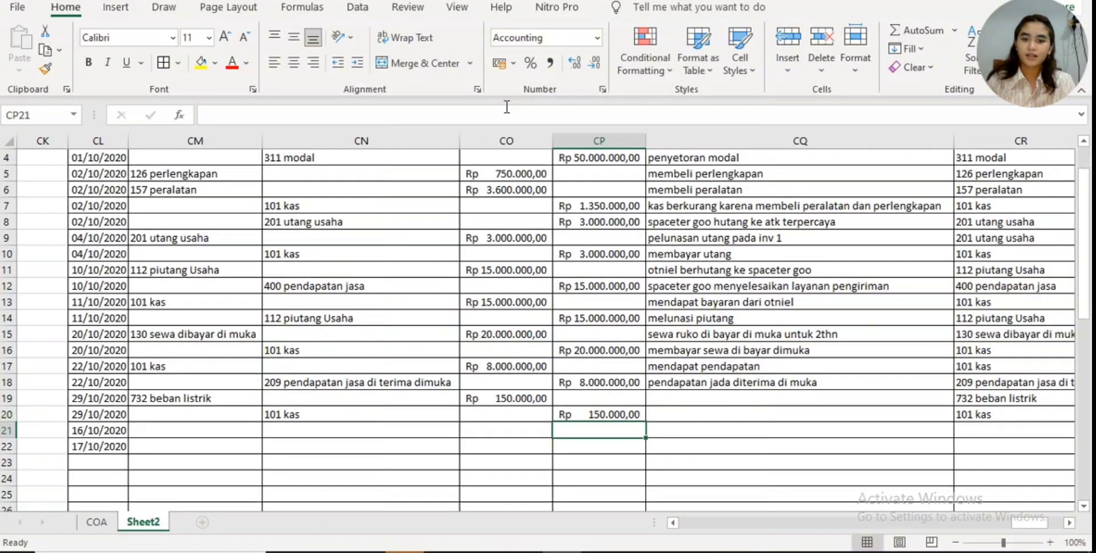
- Describe the 732 beban listrik row in CQ19 as "beban listrik yang di gunakan"
{"action": "left_click", "coordinate": [730, 402]}
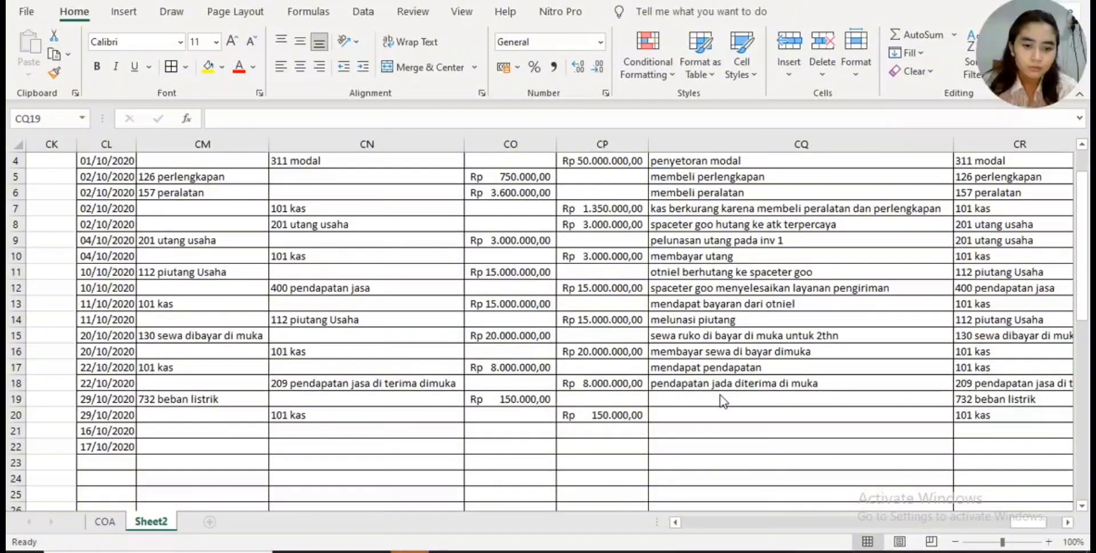
{"action": "left_click", "coordinate": [773, 400]}
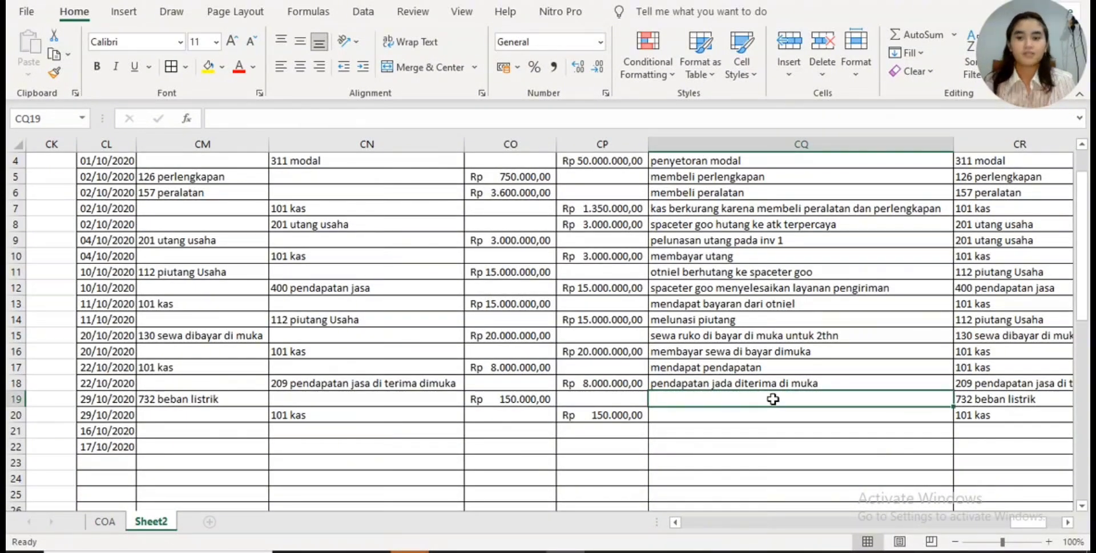
{"action": "type", "text": "beba"}
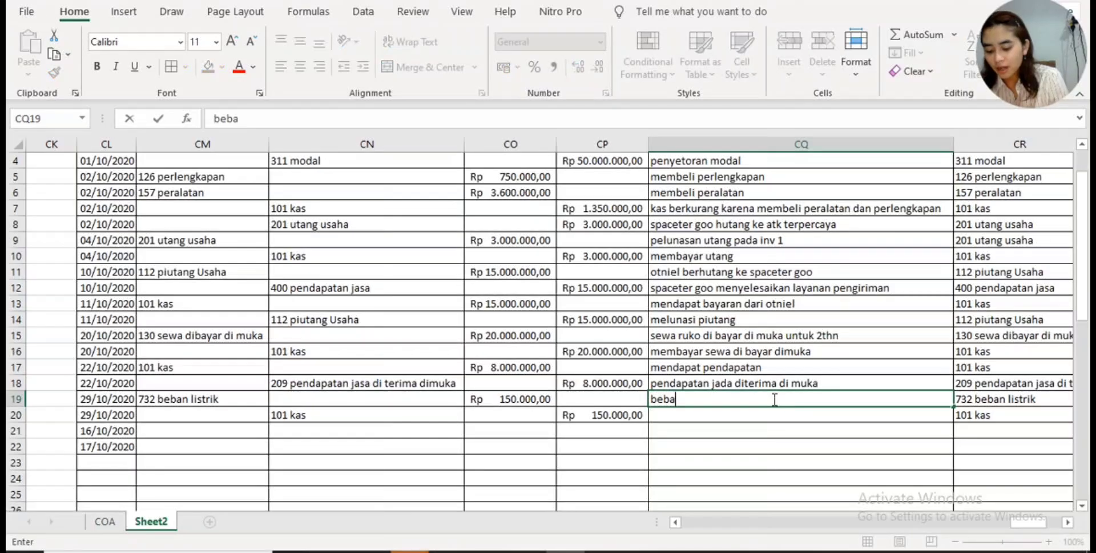
{"action": "type", "text": "n listrik "}
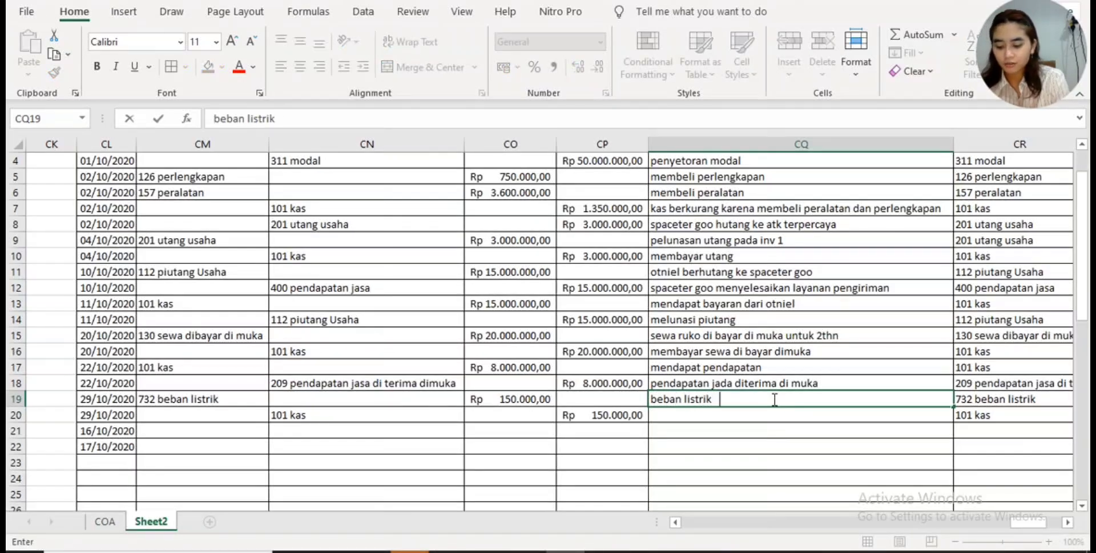
{"action": "type", "text": "yang di gunakan"}
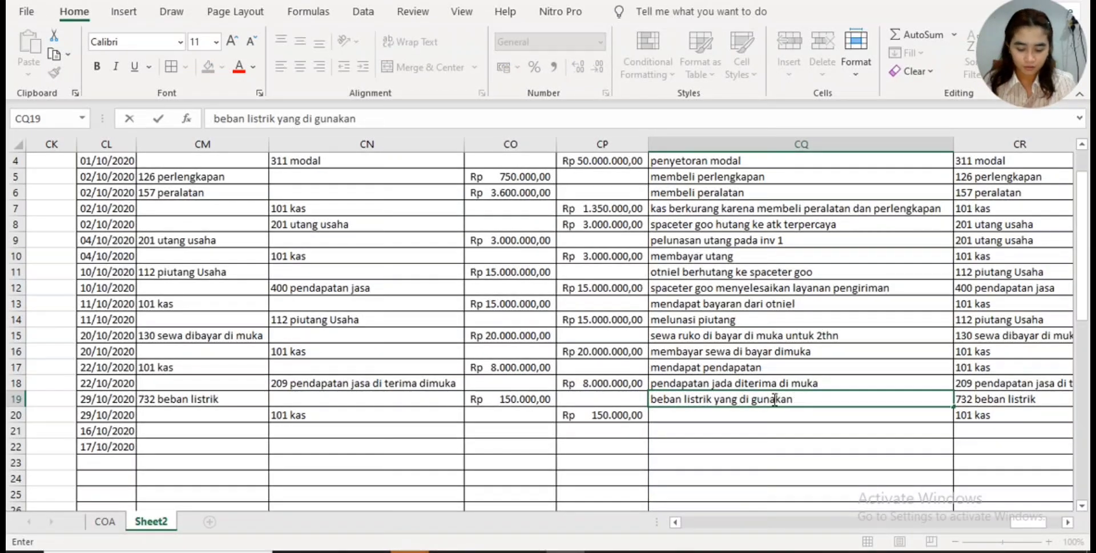
{"action": "key", "text": "Return"}
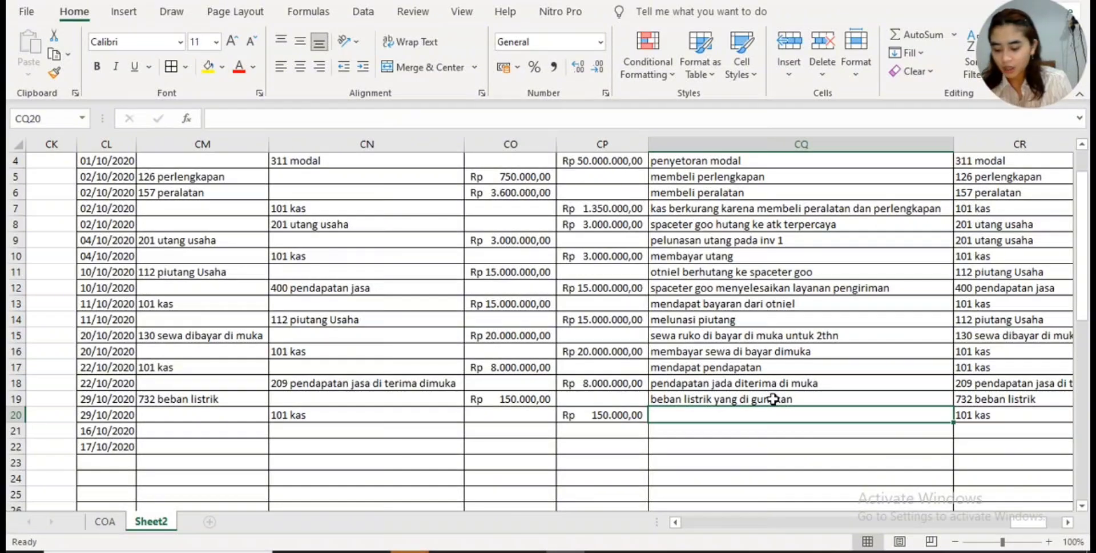
- Describe the 101 kas credit row in CQ20 as "membayar beban listrik"
{"action": "type", "text": "membayar beb"}
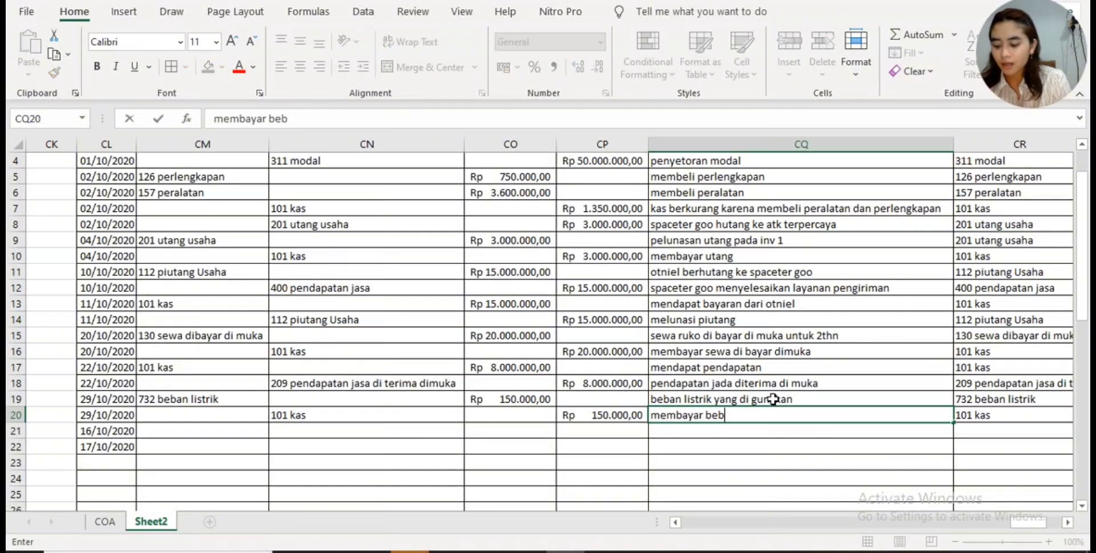
{"action": "type", "text": "a"}
{"action": "type", "text": "n l"}
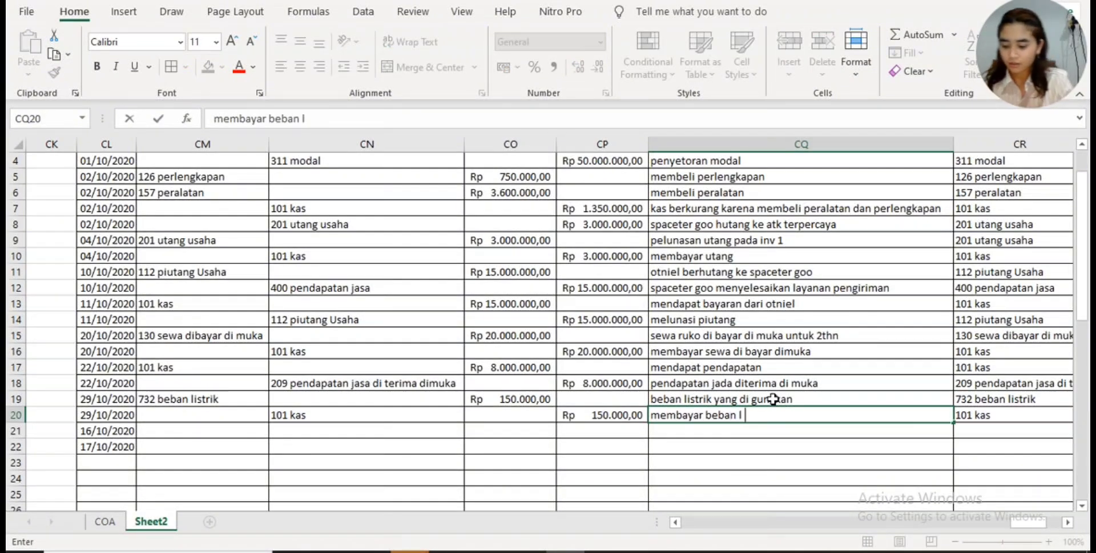
{"action": "type", "text": "istrik"}
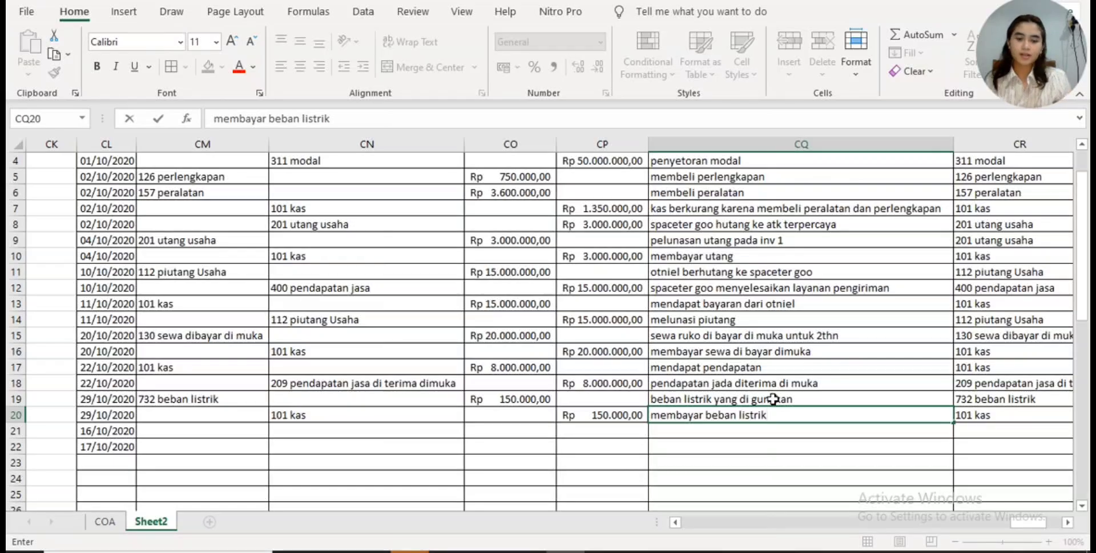
{"action": "key", "text": "Return"}
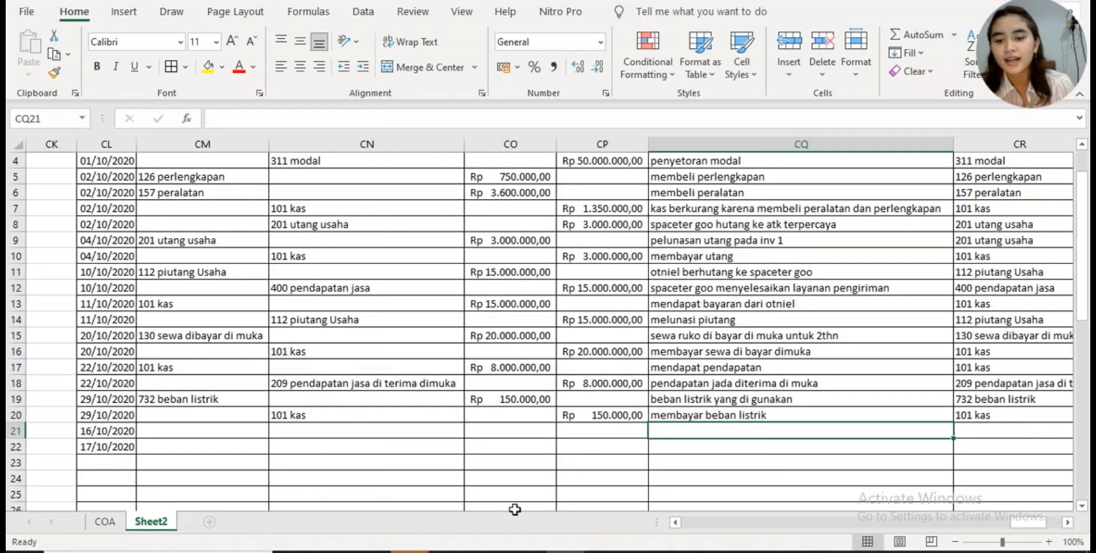
- Switch to Canva and view the dividend payment receipt dated 30 Oktober 2020 on page 13
{"action": "left_click", "coordinate": [527, 552]}
{"action": "scroll", "coordinate": [612, 458], "scroll_direction": "down", "scroll_amount": 10}
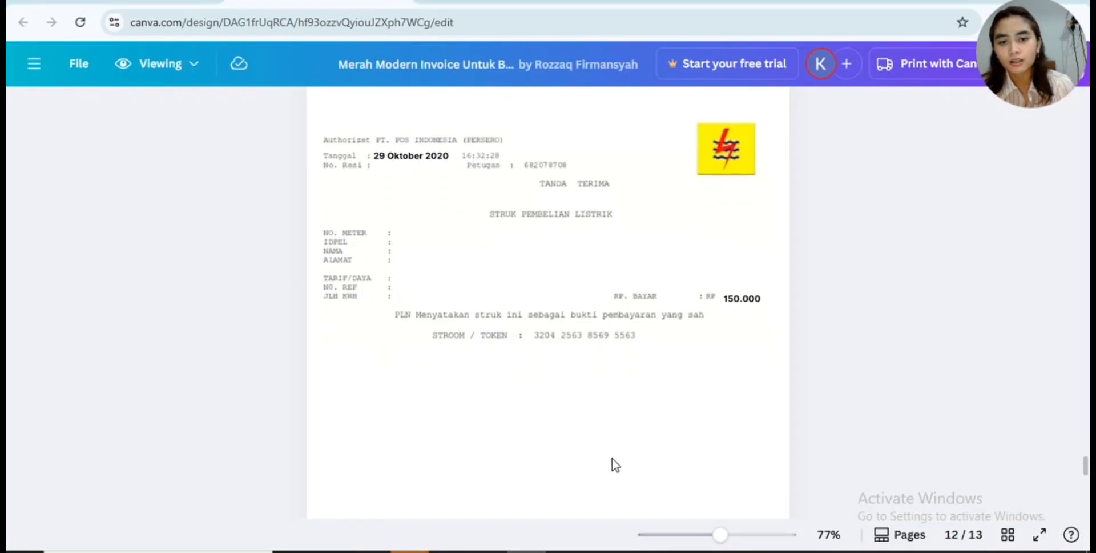
{"action": "scroll", "coordinate": [611, 458], "scroll_direction": "up", "scroll_amount": 4}
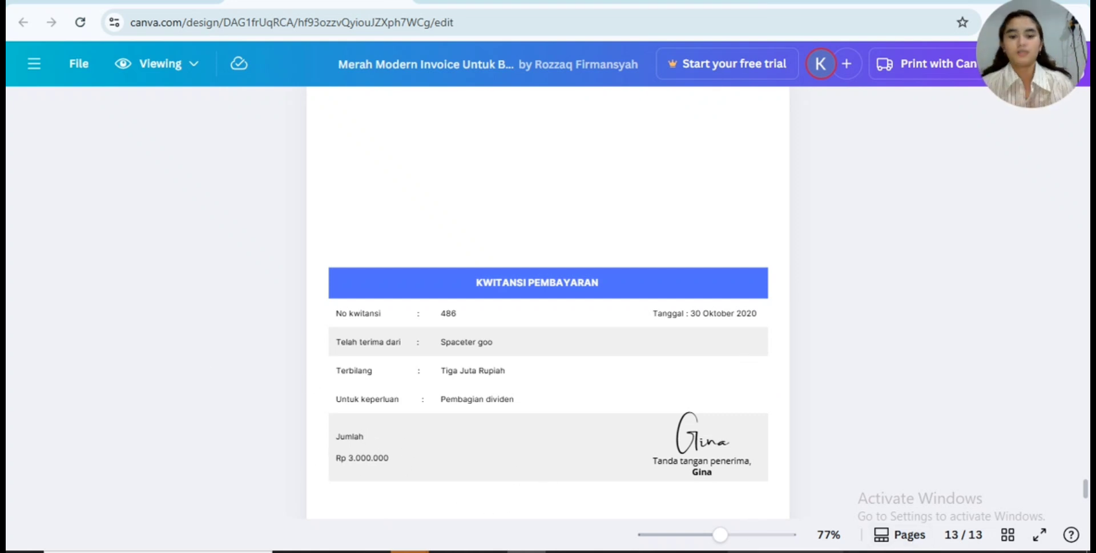
- Switch back to the Excel journal and choose 332 dividen as the debit account in CM21
{"action": "left_click", "coordinate": [565, 552]}
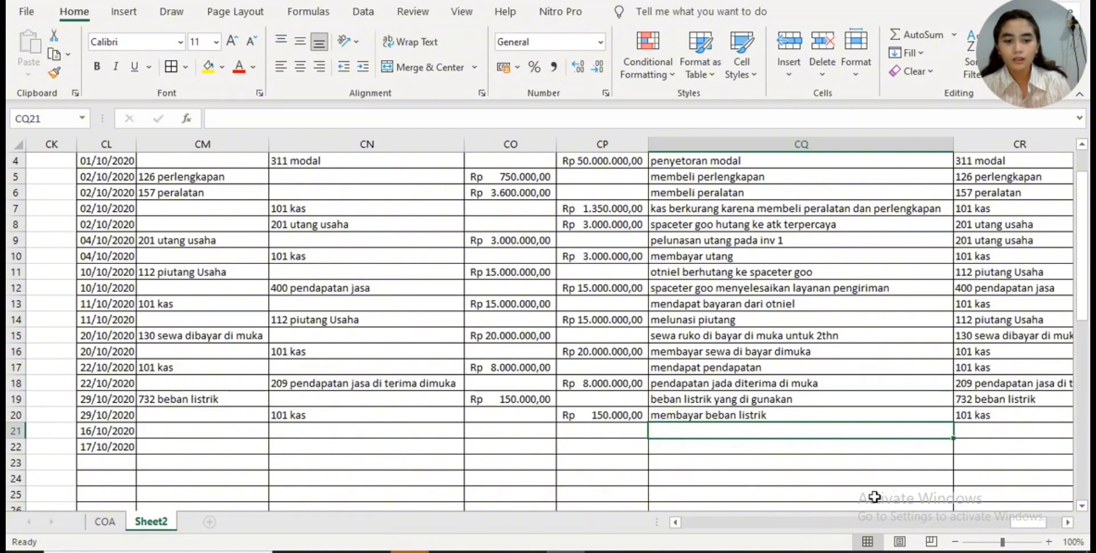
{"action": "left_click_drag", "start_coordinate": [1031, 521], "coordinate": [1045, 521]}
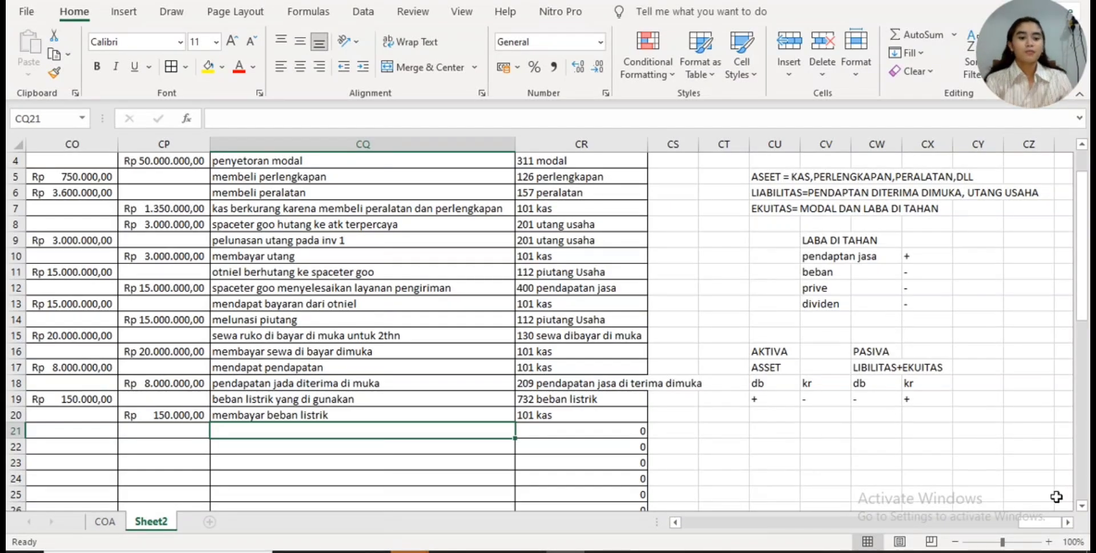
{"action": "left_click_drag", "start_coordinate": [1043, 522], "coordinate": [1024, 521]}
{"action": "left_click", "coordinate": [328, 441]}
{"action": "left_click", "coordinate": [393, 430]}
{"action": "left_click", "coordinate": [434, 426]}
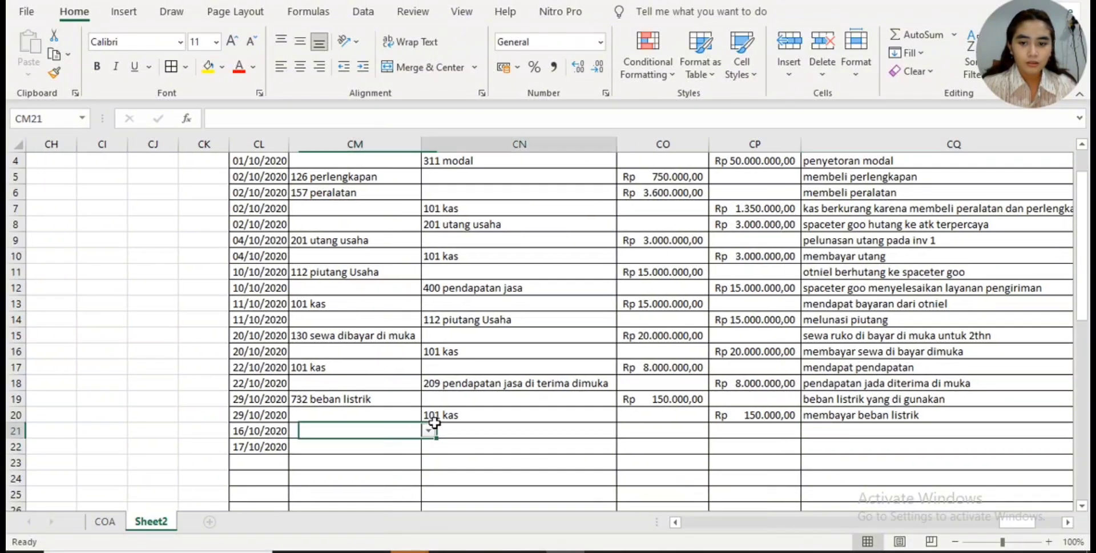
{"action": "left_click", "coordinate": [412, 431]}
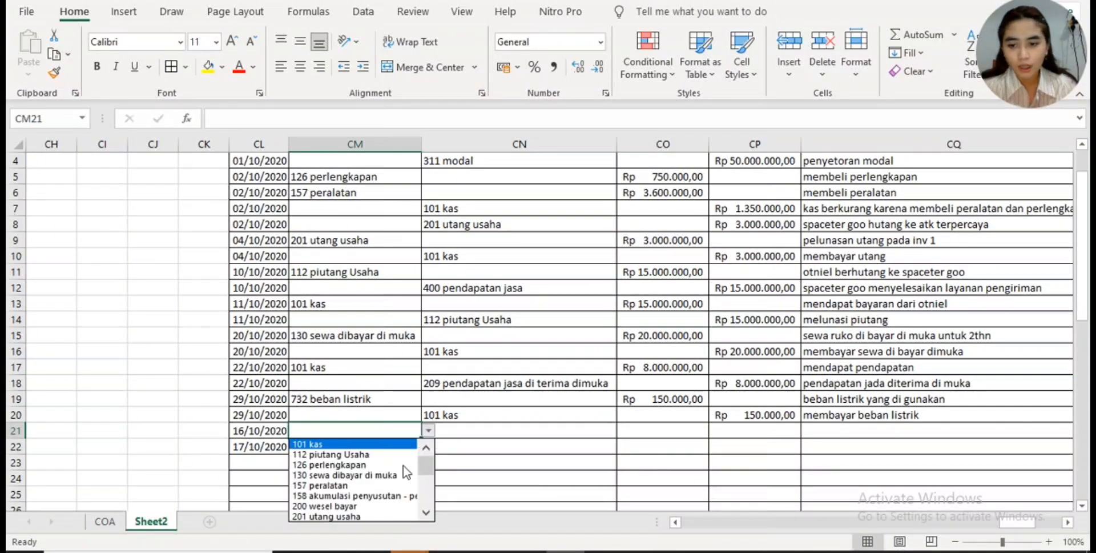
{"action": "scroll", "coordinate": [429, 471], "scroll_direction": "down", "scroll_amount": 2}
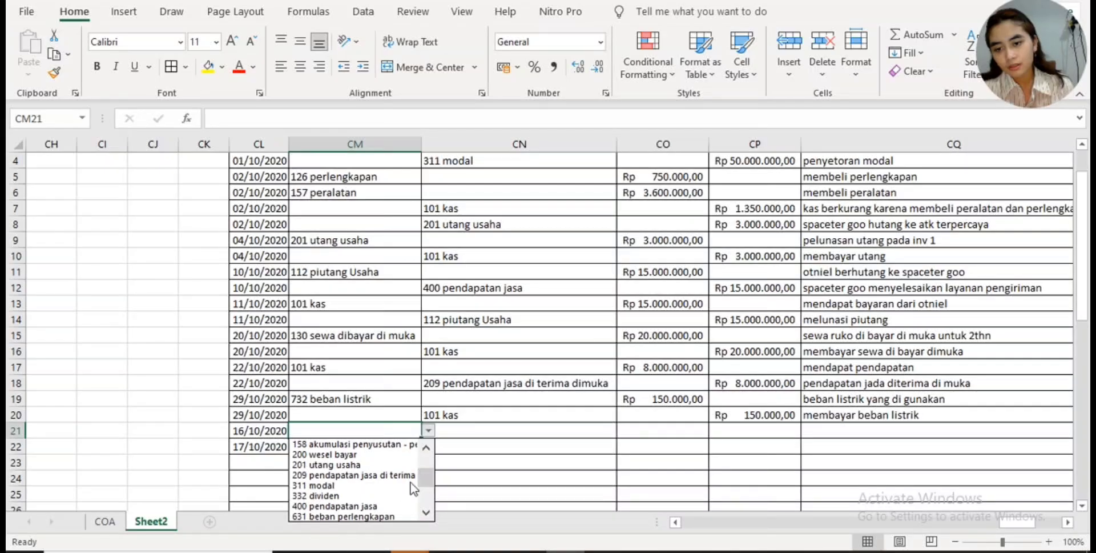
{"action": "left_click", "coordinate": [364, 494]}
- Choose 101 kas as the credit account in CN22
{"action": "left_click", "coordinate": [515, 447]}
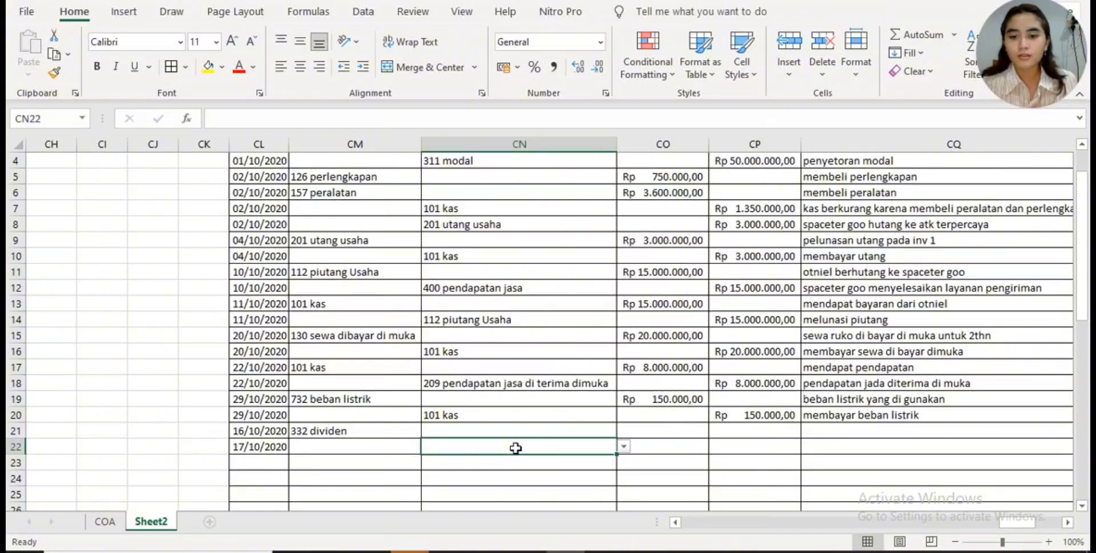
{"action": "left_click", "coordinate": [623, 446]}
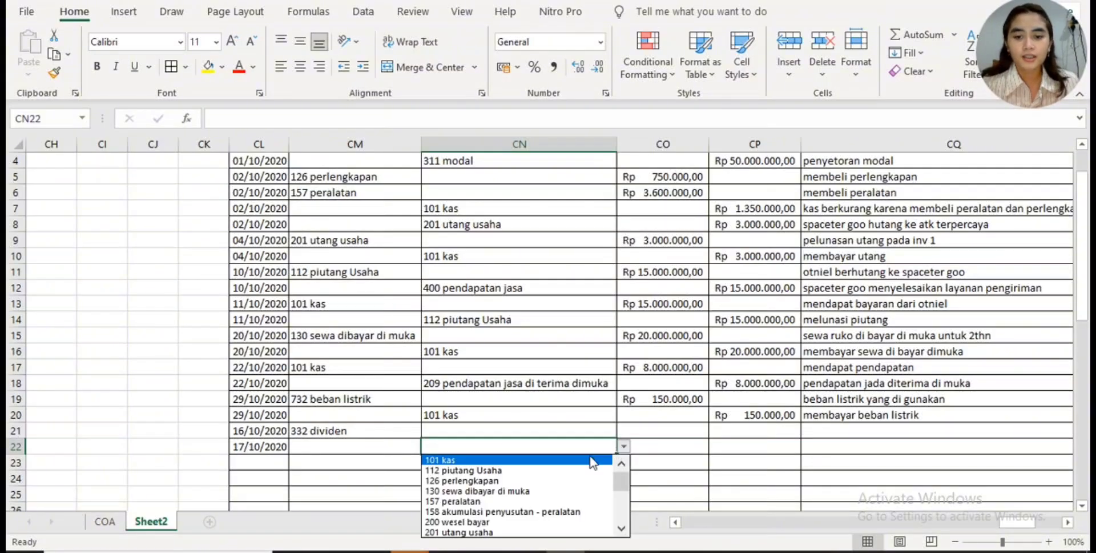
{"action": "left_click", "coordinate": [590, 456]}
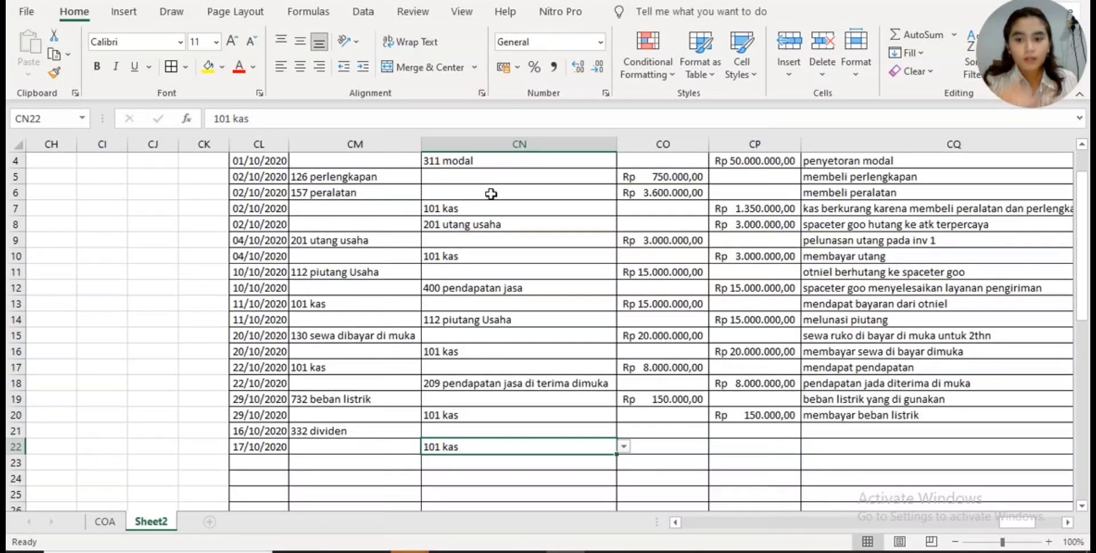
- Change the dates of the dividend entry in CL21 and CL22 to 30/10/2020
{"action": "left_click", "coordinate": [260, 428]}
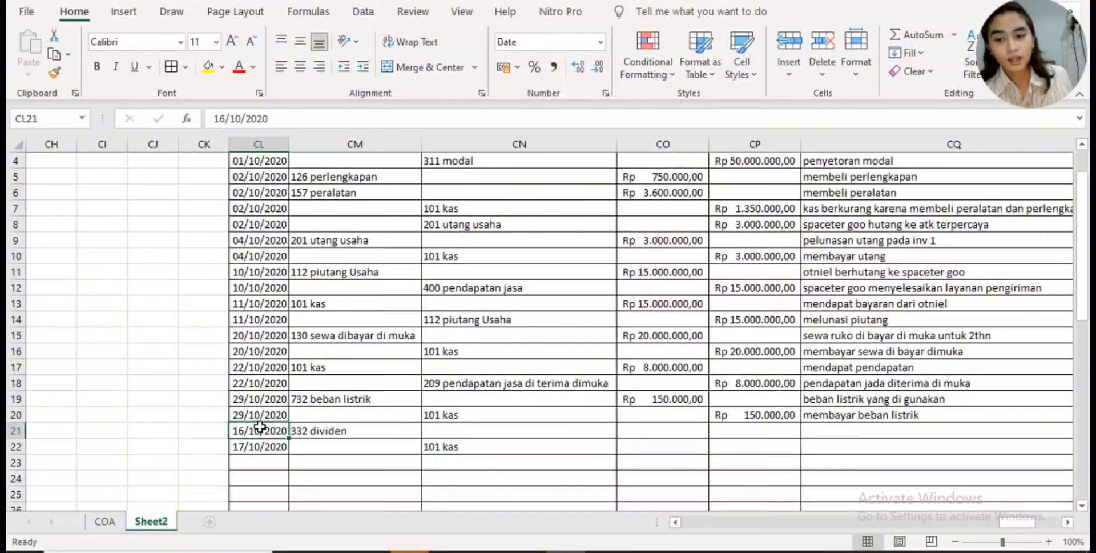
{"action": "left_click", "coordinate": [225, 122]}
{"action": "key", "text": "BackSpace"}
{"action": "key", "text": "BackSpace"}
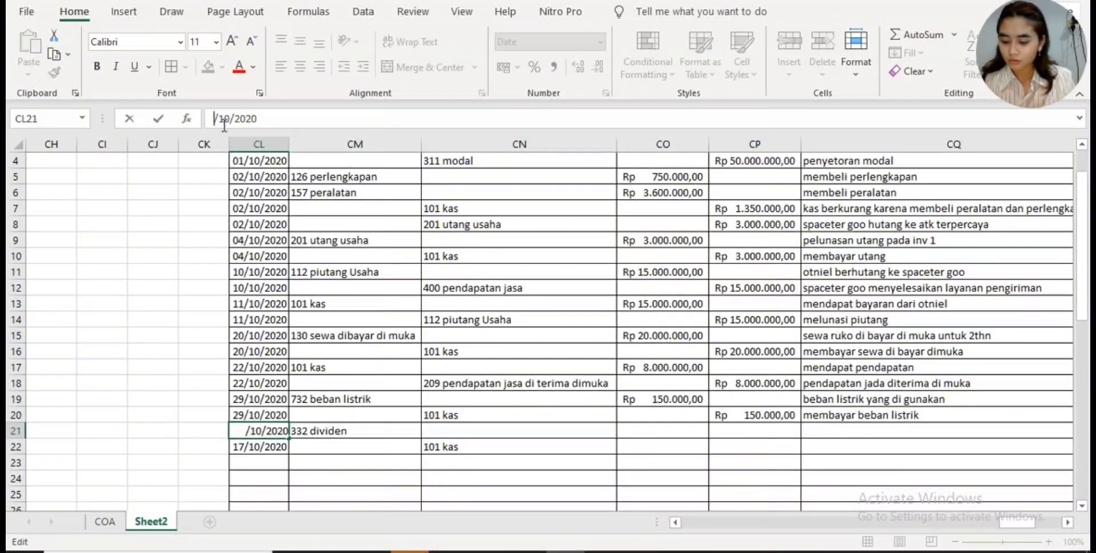
{"action": "type", "text": "30"}
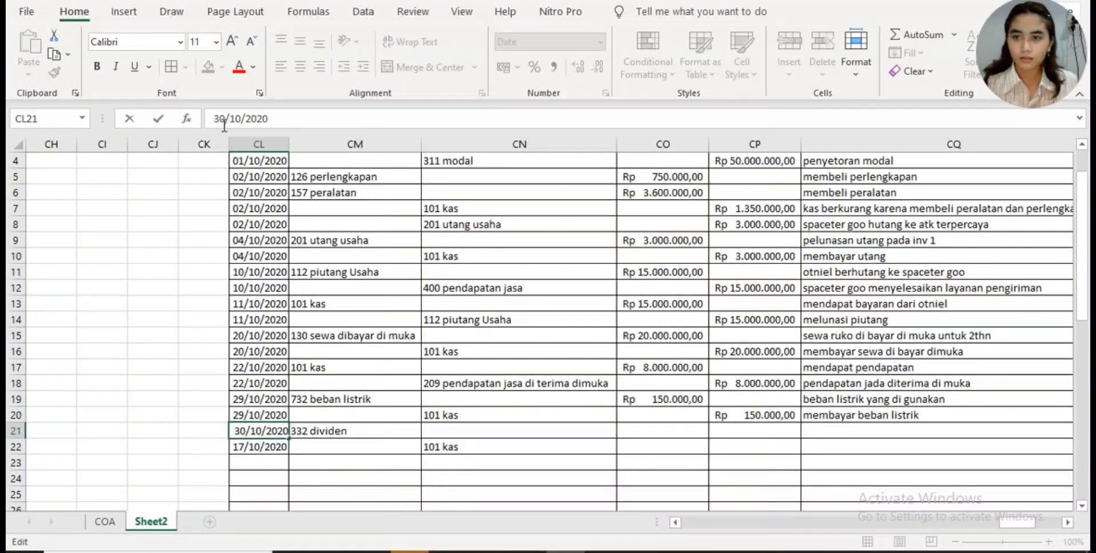
{"action": "left_click", "coordinate": [274, 459]}
{"action": "left_click", "coordinate": [262, 447]}
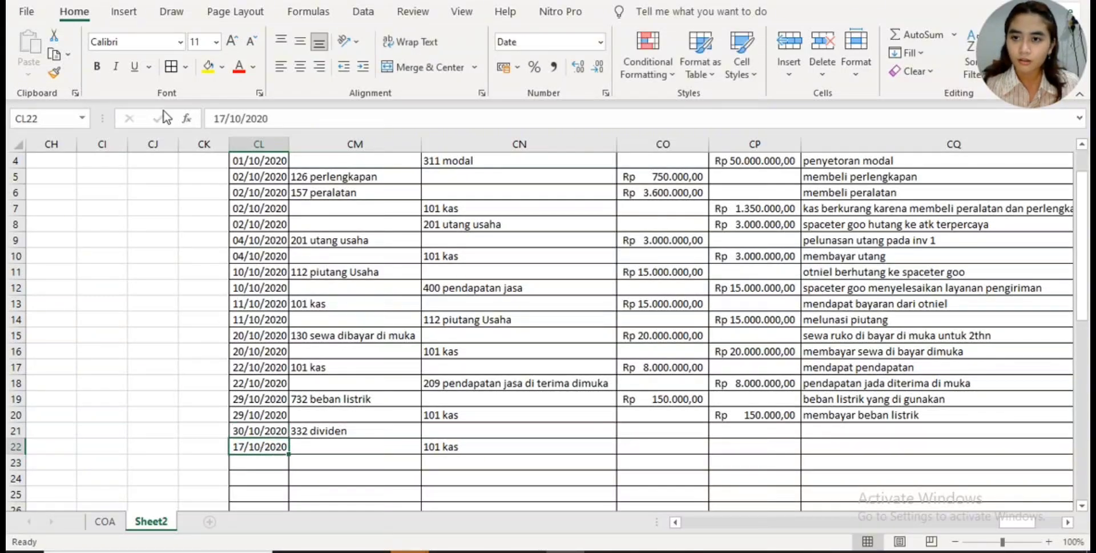
{"action": "left_click", "coordinate": [221, 118]}
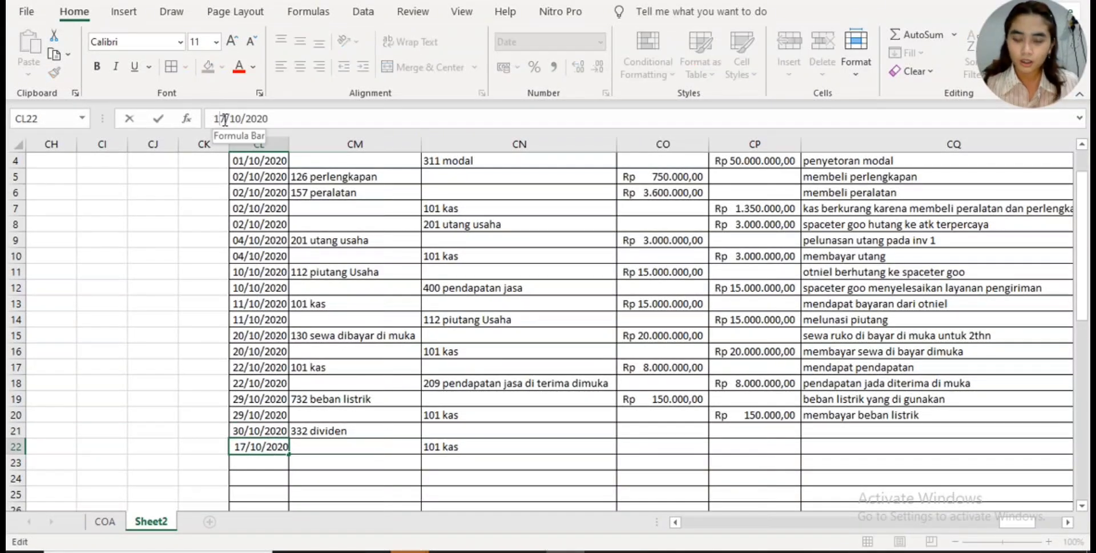
{"action": "key", "text": "BackSpace"}
{"action": "key", "text": "BackSpace"}
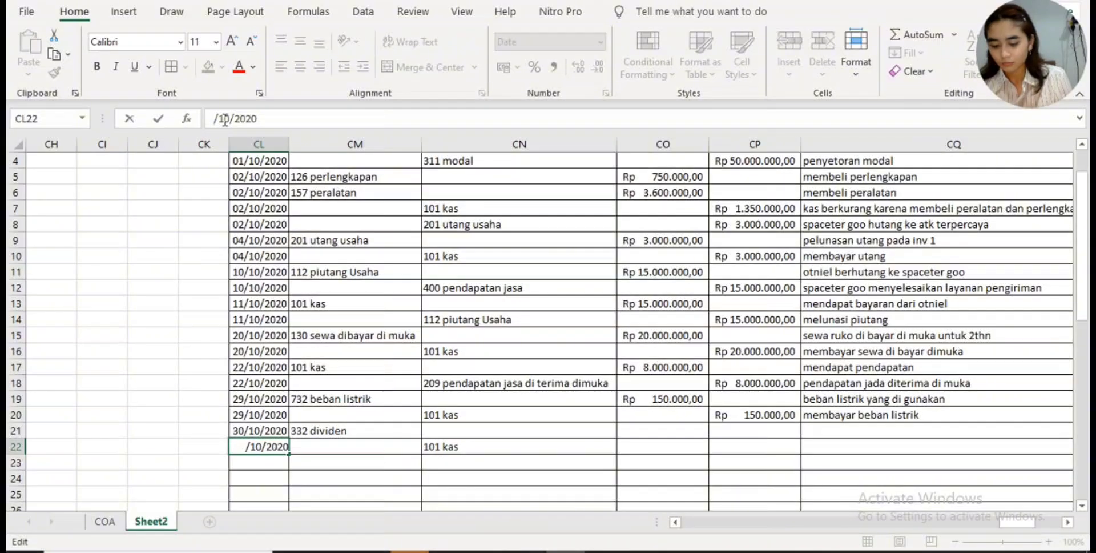
{"action": "type", "text": "30"}
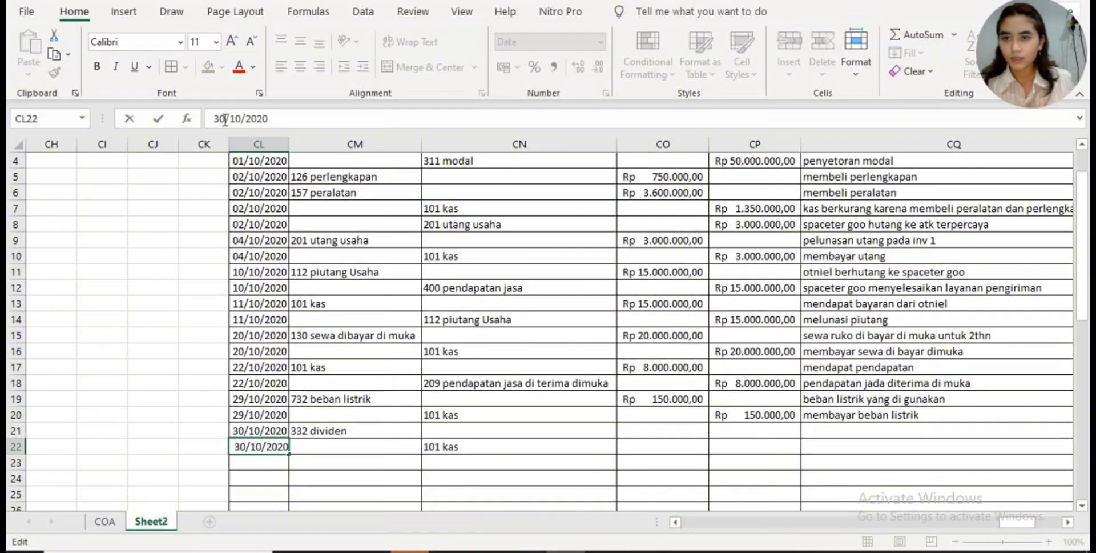
- Enter 3000000 as the 332 dividen debit amount in CO21 and as the 101 kas credit amount in CP22
{"action": "left_click", "coordinate": [654, 435]}
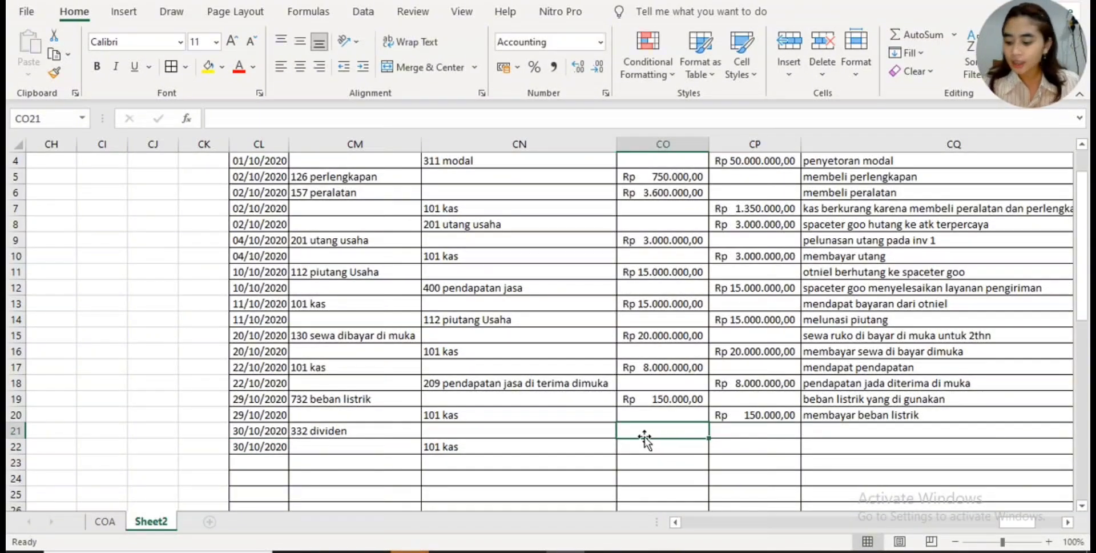
{"action": "type", "text": "3.000.0"}
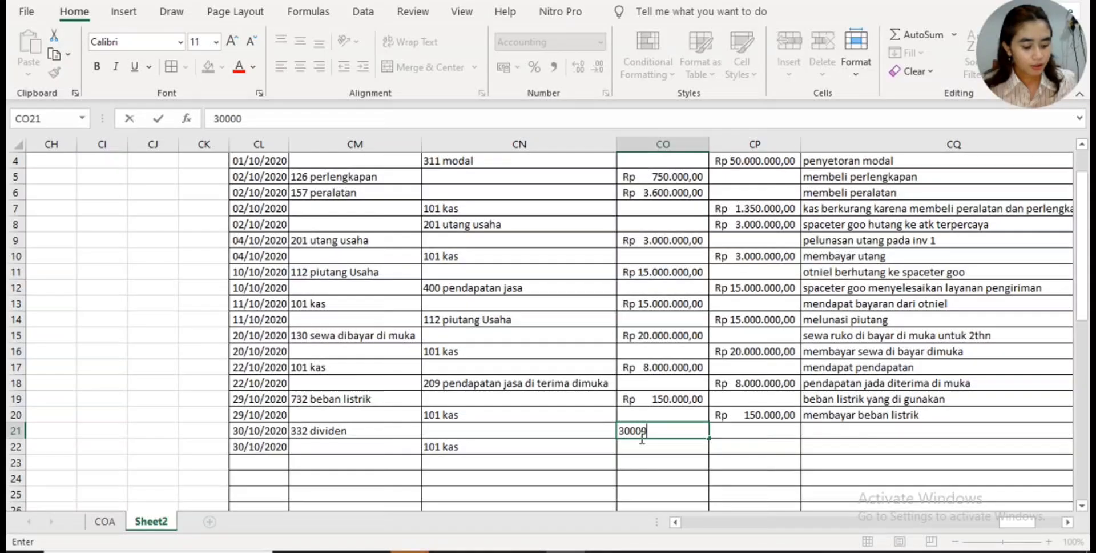
{"action": "type", "text": "00"}
{"action": "key", "text": "Return"}
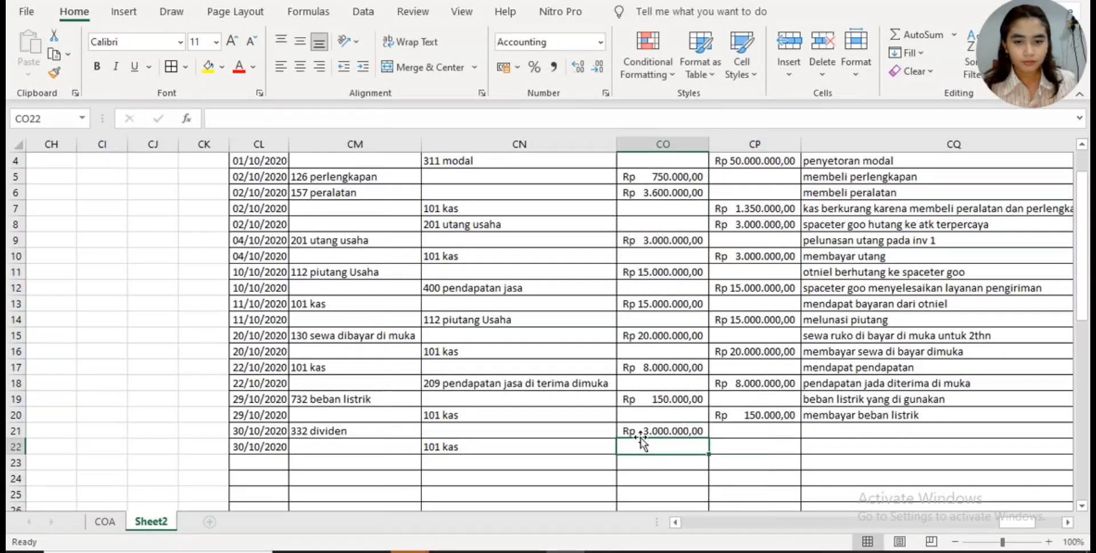
{"action": "left_click", "coordinate": [736, 452]}
{"action": "type", "text": "3.000."}
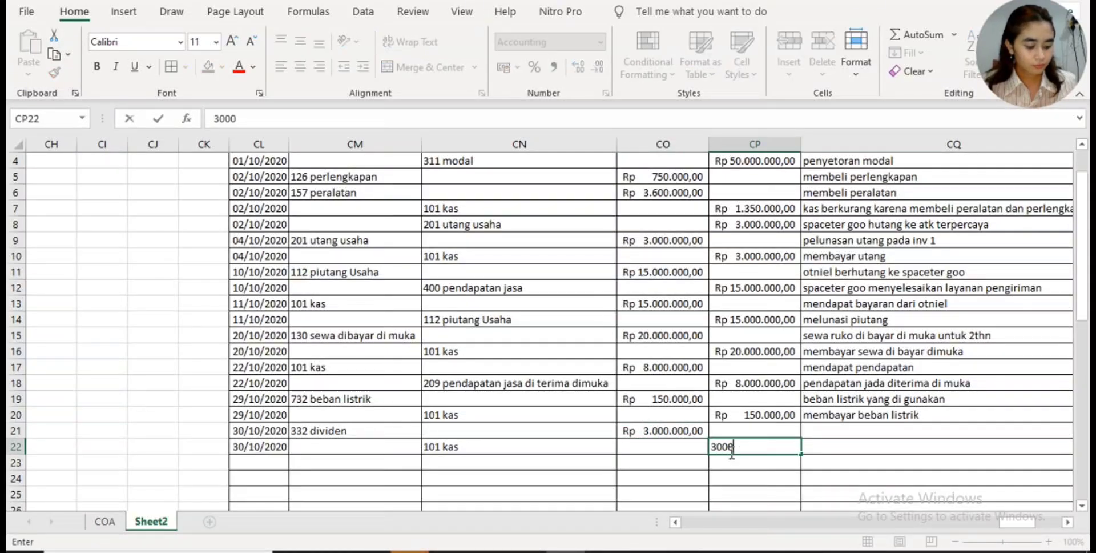
{"action": "type", "text": "0000"}
{"action": "key", "text": "Return"}
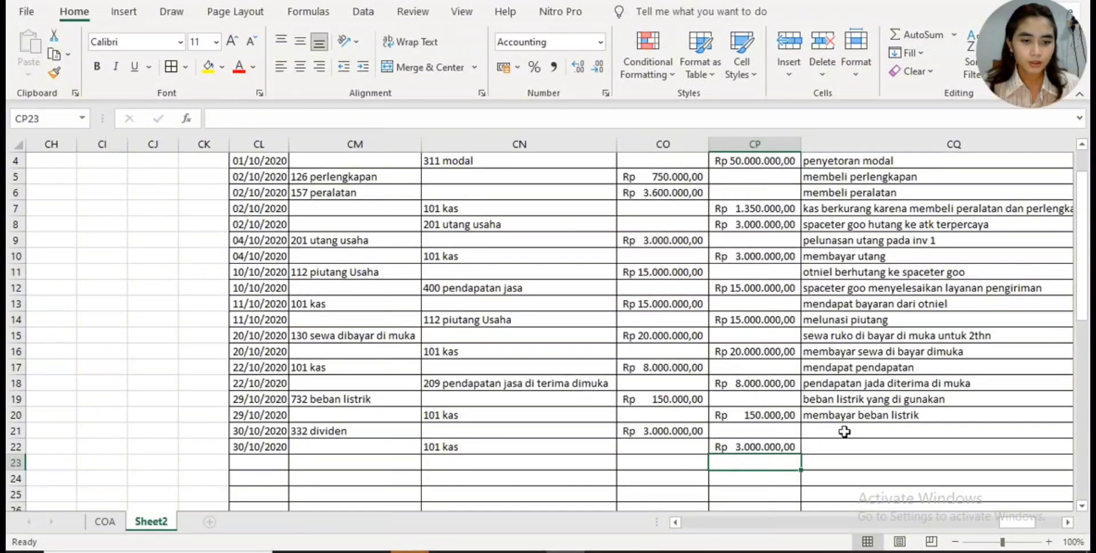
- Describe the 332 dividen row in CQ21 as "pembagian dividen unutk" followed by the recipient's name
{"action": "left_click_drag", "start_coordinate": [1003, 523], "coordinate": [1007, 522]}
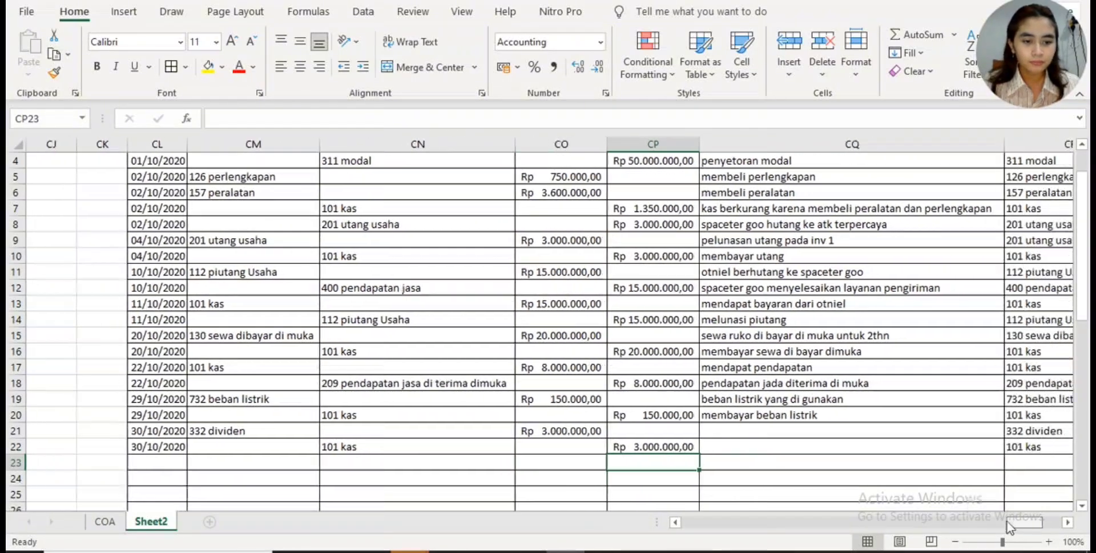
{"action": "left_click", "coordinate": [928, 430]}
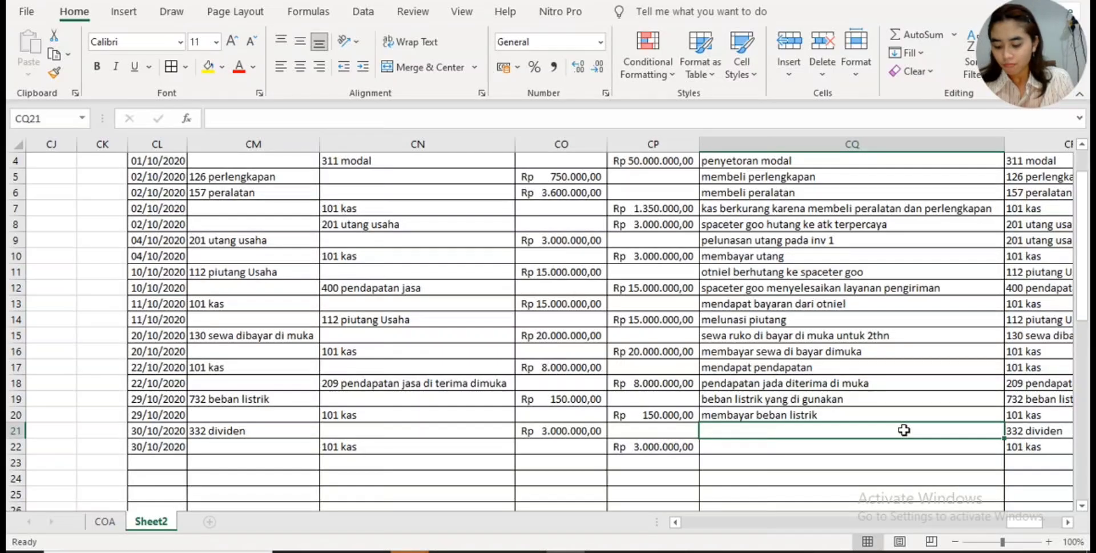
{"action": "type", "text": "pembagian"}
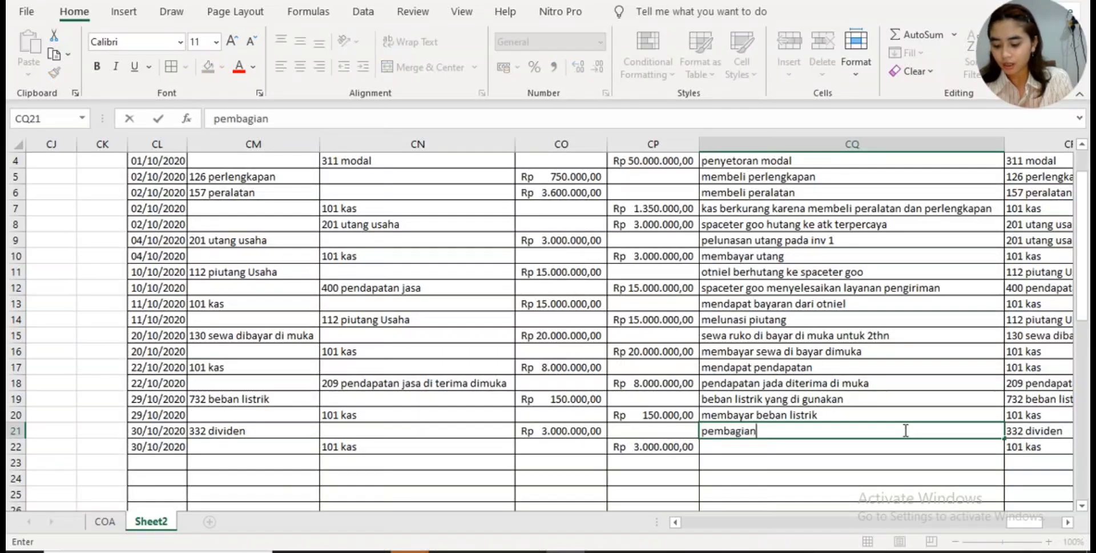
{"action": "type", "text": " d"}
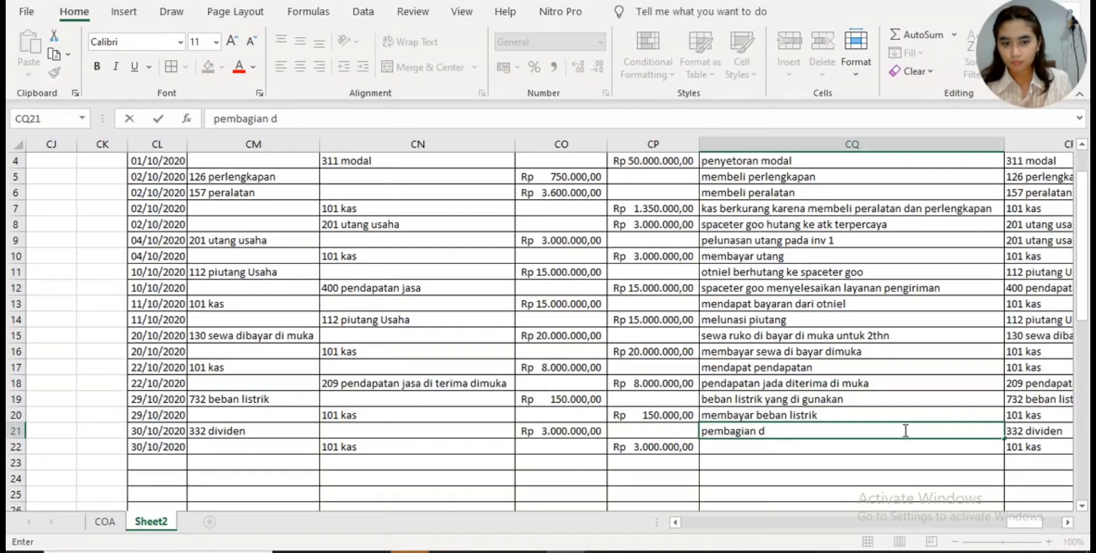
{"action": "type", "text": "eividen u"}
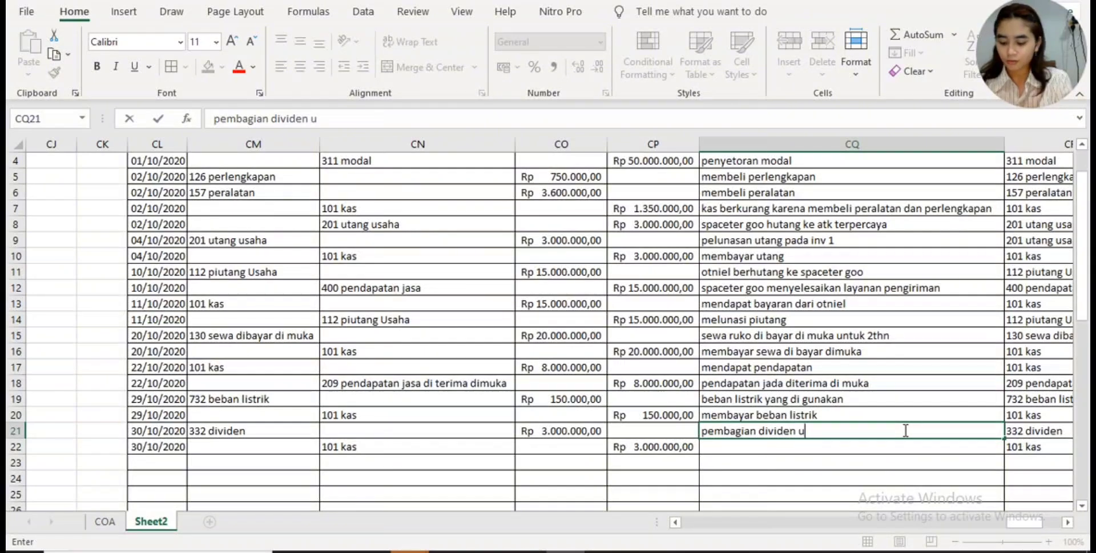
{"action": "type", "text": "nutk gina"}
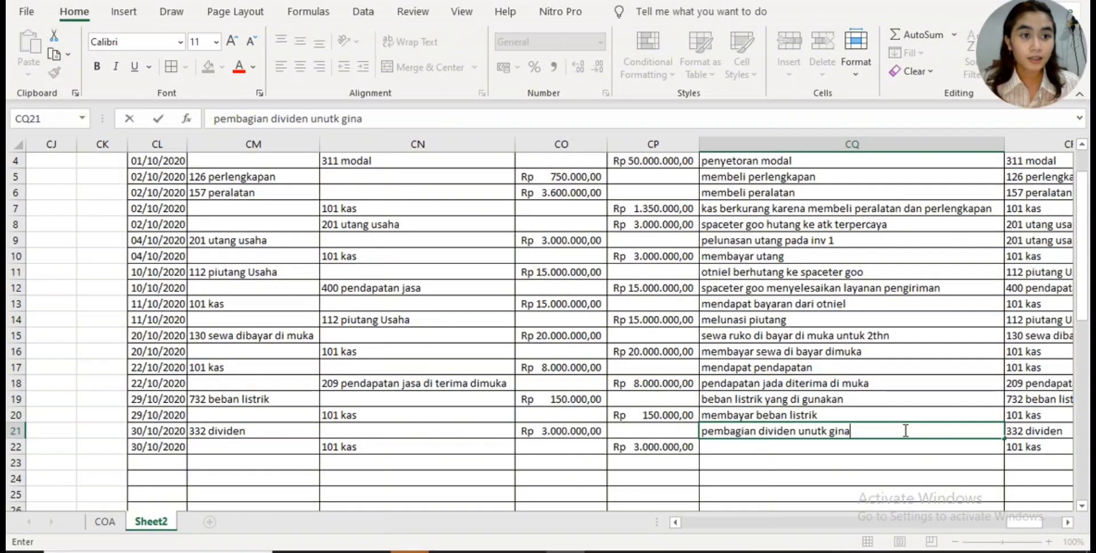
{"action": "key", "text": "Return"}
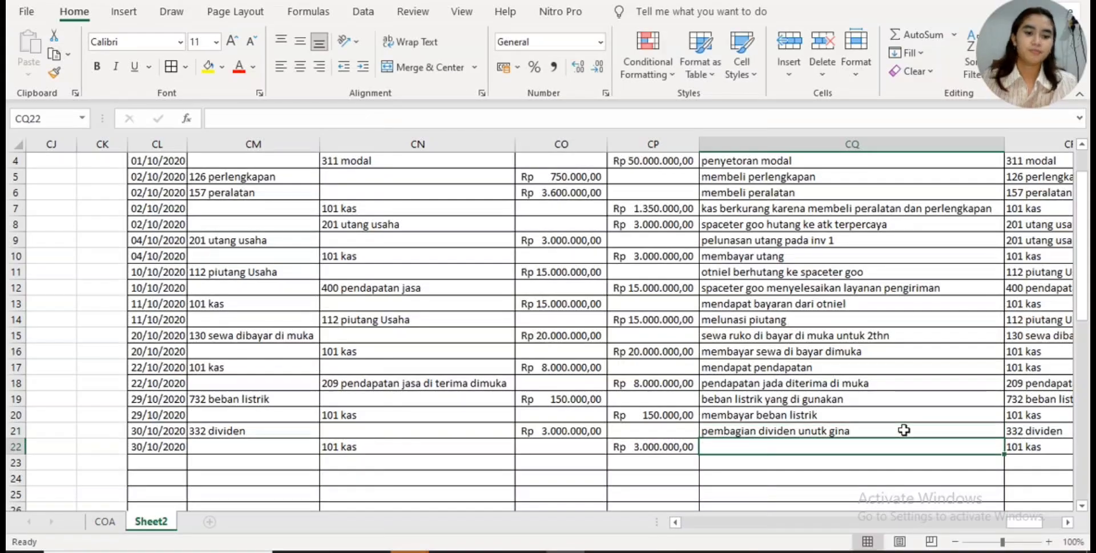
- Correct the misspelled word "unutk" to "untuk" in the CQ21 description
{"action": "left_click", "coordinate": [825, 430]}
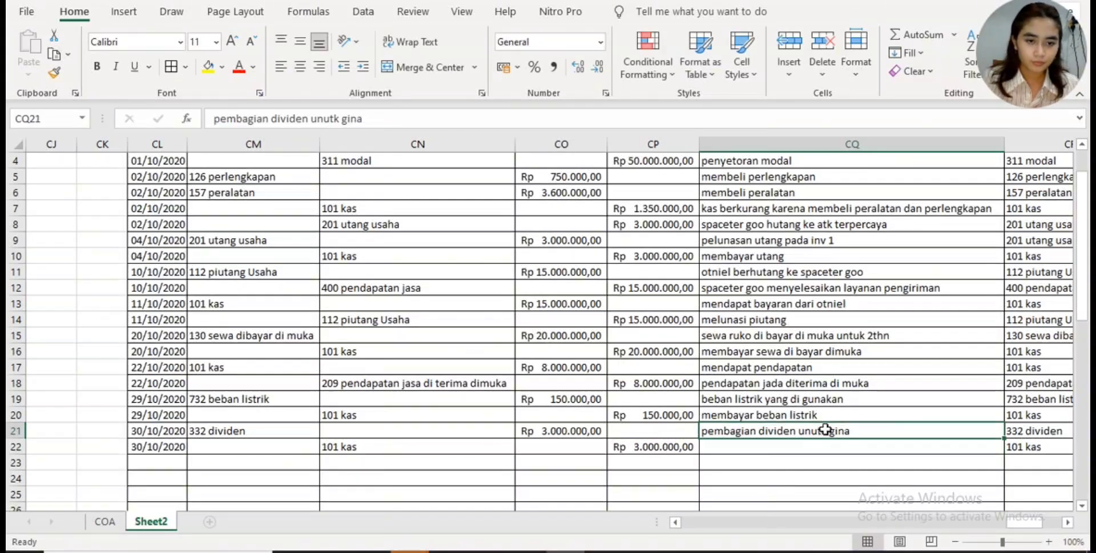
{"action": "left_click", "coordinate": [328, 118]}
{"action": "key", "text": "BackSpace"}
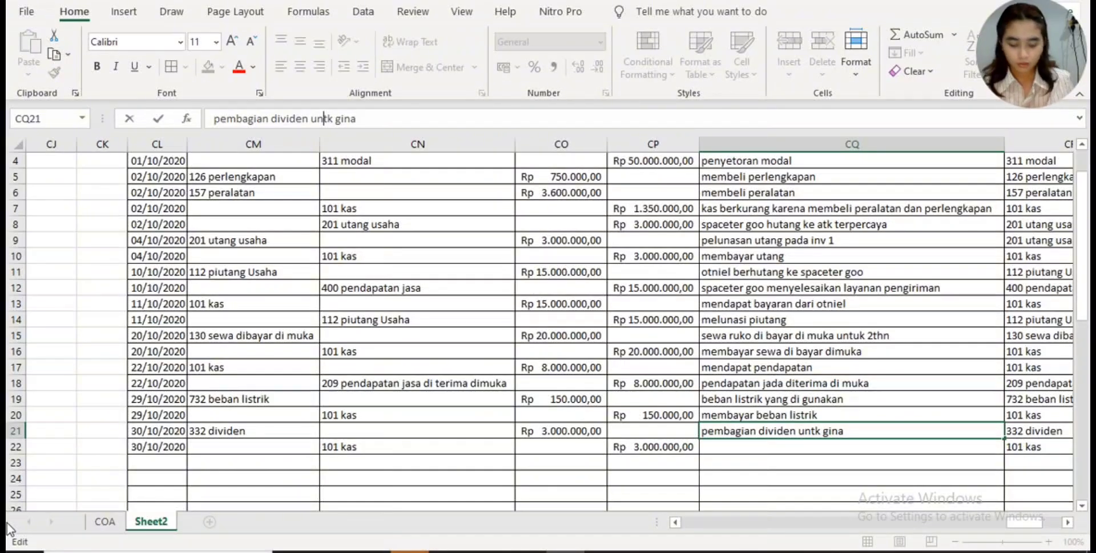
{"action": "type", "text": "u"}
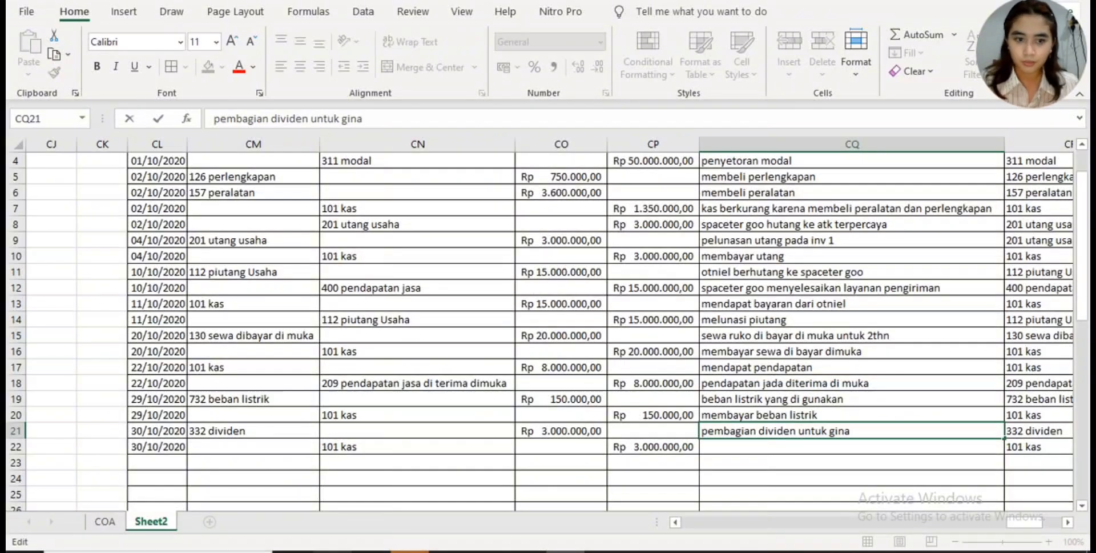
- Describe the 101 kas row of the dividend entry in CQ22 as "berkurang untuk dividen"
{"action": "left_click", "coordinate": [961, 446]}
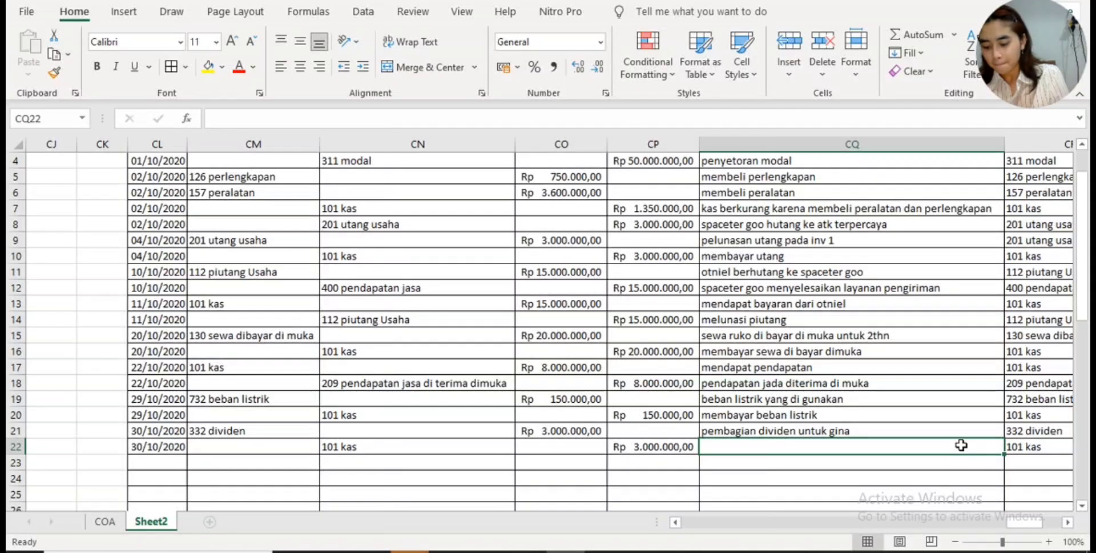
{"action": "type", "text": "berkuran"}
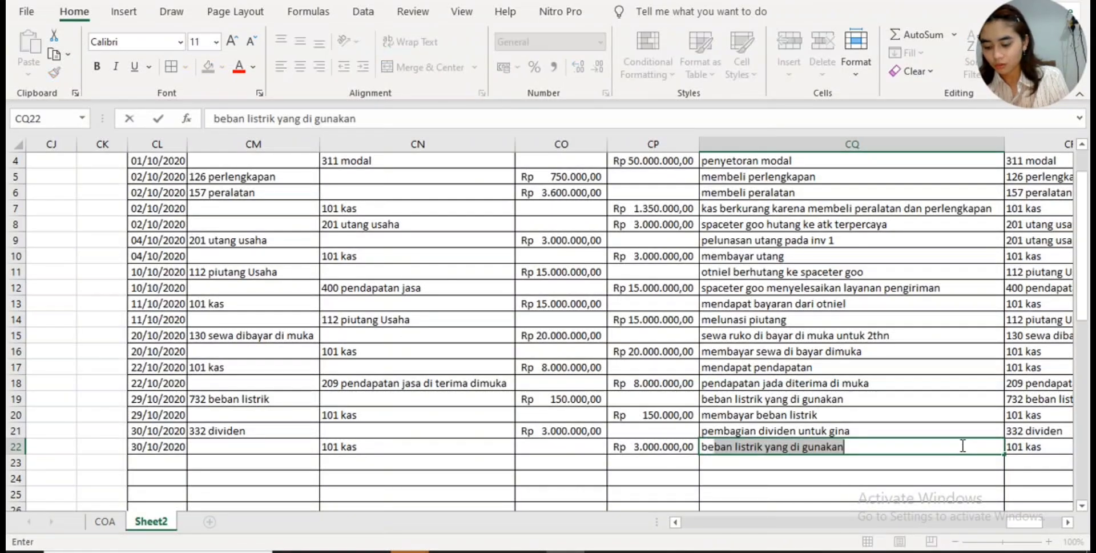
{"action": "type", "text": "g unu"}
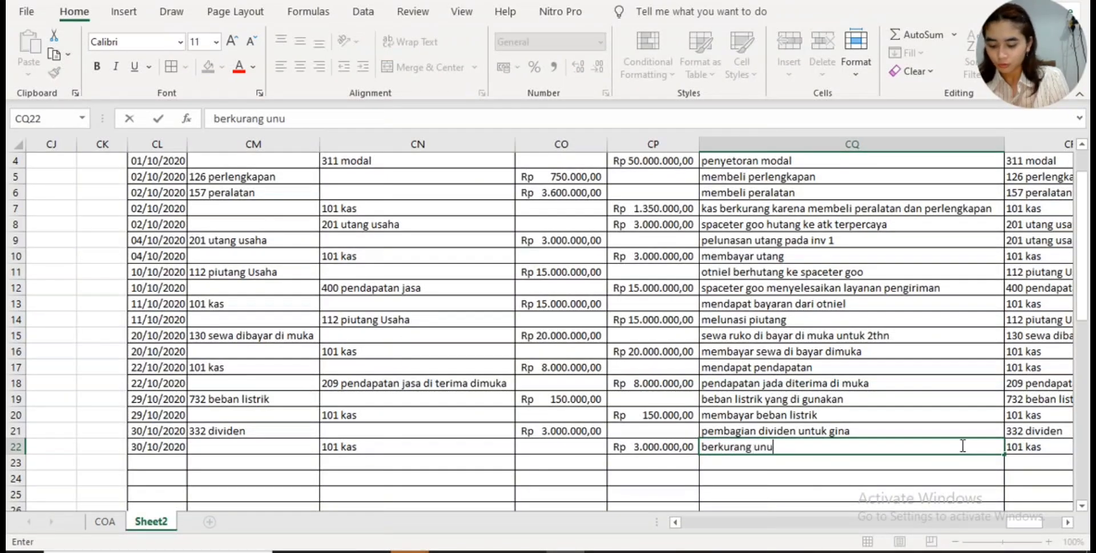
{"action": "type", "text": "tk divideb"}
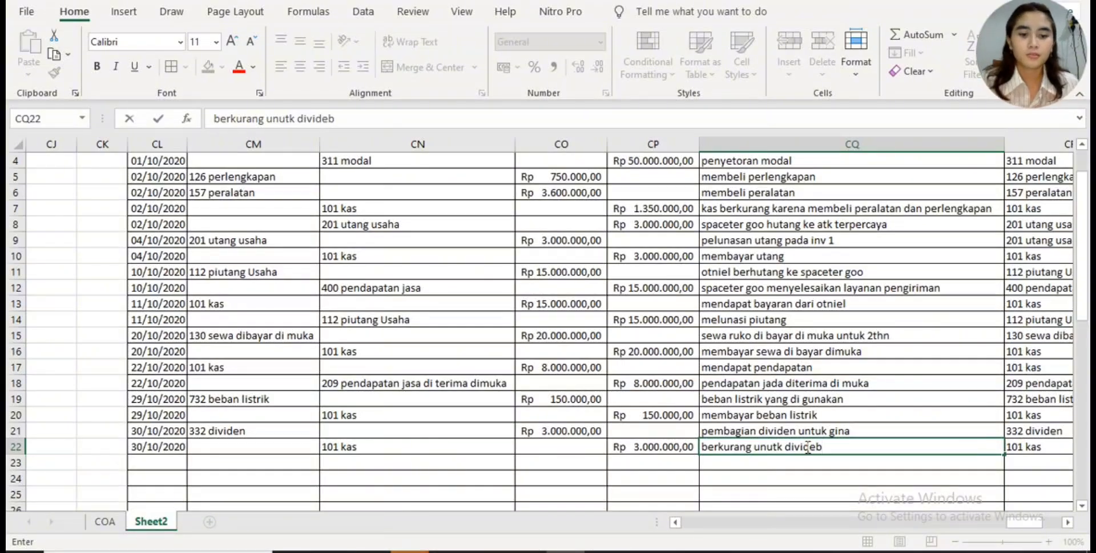
{"action": "left_click", "coordinate": [778, 447]}
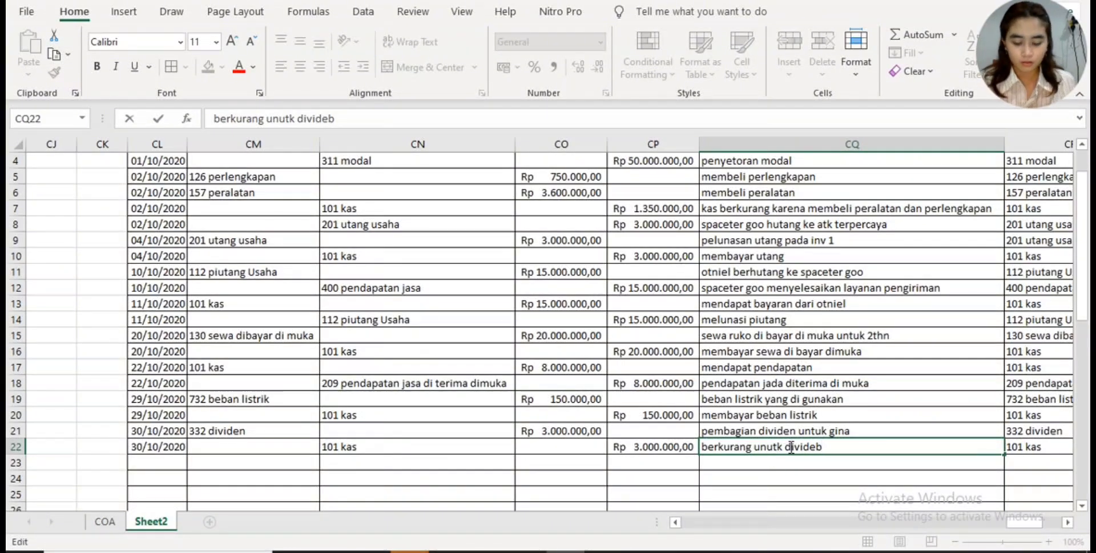
{"action": "key", "text": "BackSpace"}
{"action": "key", "text": "BackSpace"}
{"action": "type", "text": "tu"}
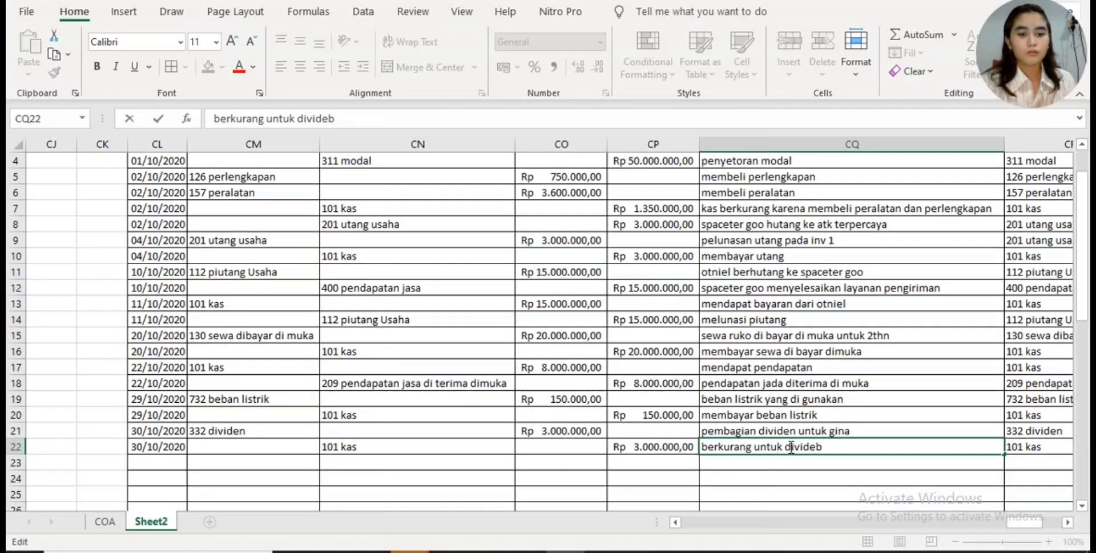
{"action": "left_click", "coordinate": [881, 451]}
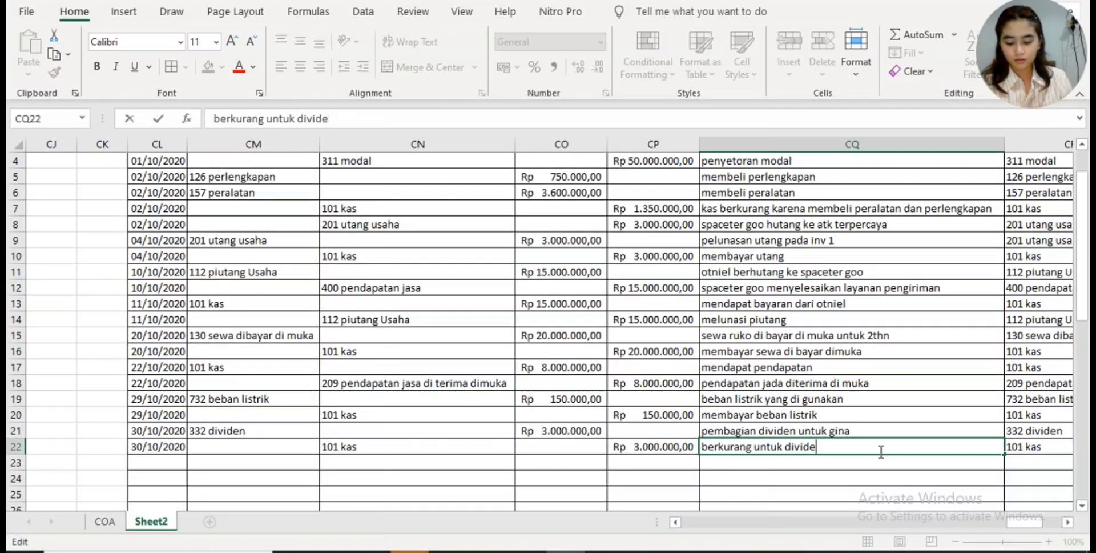
{"action": "type", "text": "n"}
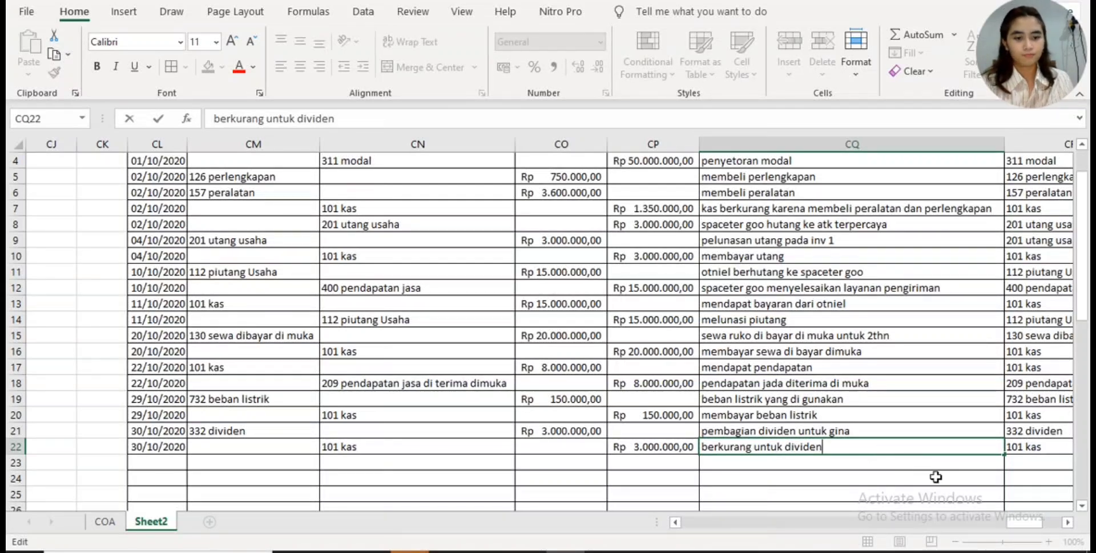
- Fit the width of column CR to its longest account name
{"action": "left_click_drag", "start_coordinate": [1034, 525], "coordinate": [1047, 525]}
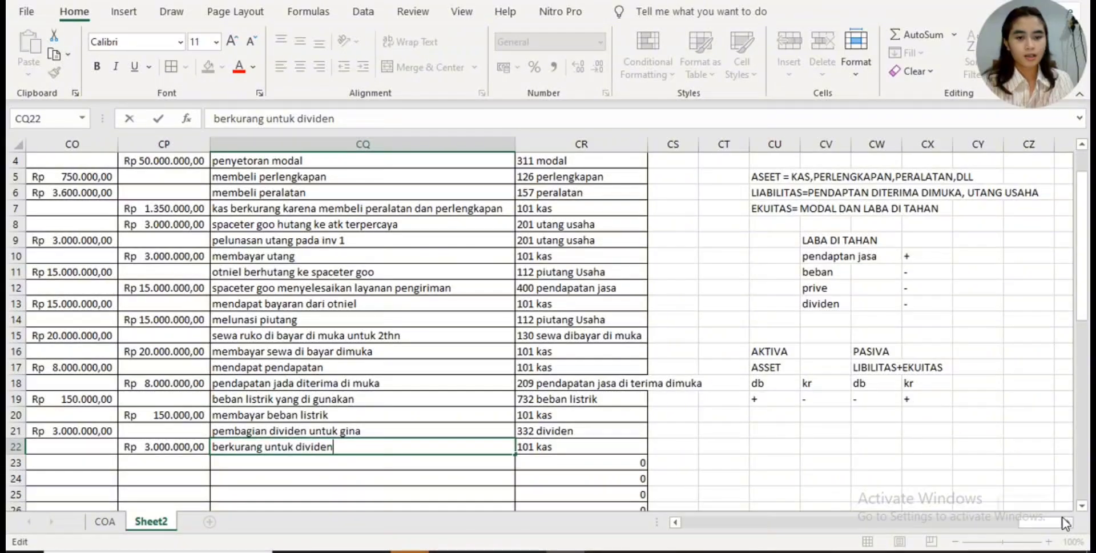
{"action": "left_click", "coordinate": [644, 144]}
{"action": "double_click", "coordinate": [648, 144]}
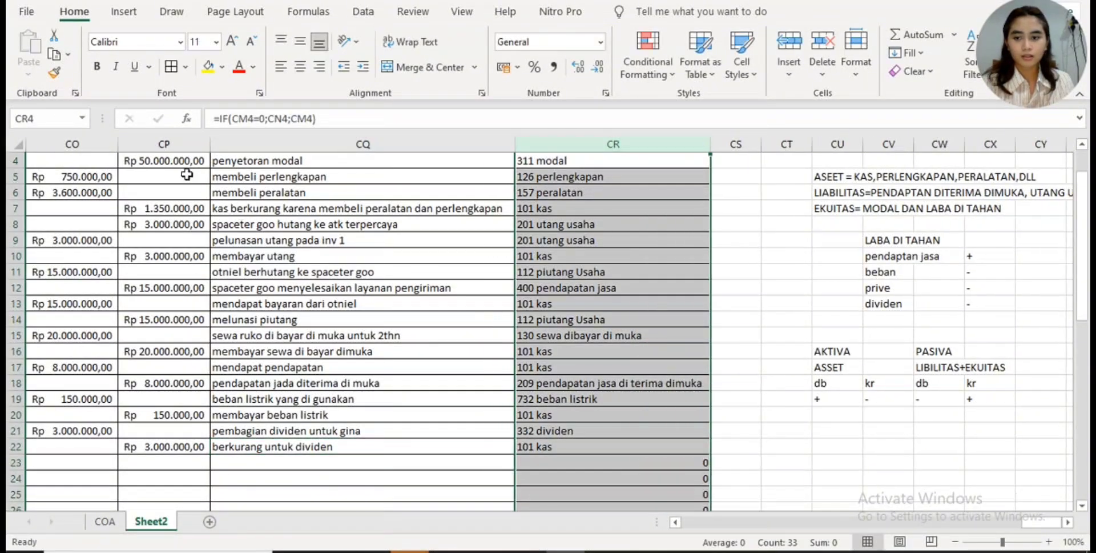
- Switch to the Canva design to check for documents after the dividend receipt, and return to the Excel journal
{"action": "left_click_drag", "start_coordinate": [1045, 523], "coordinate": [1025, 523]}
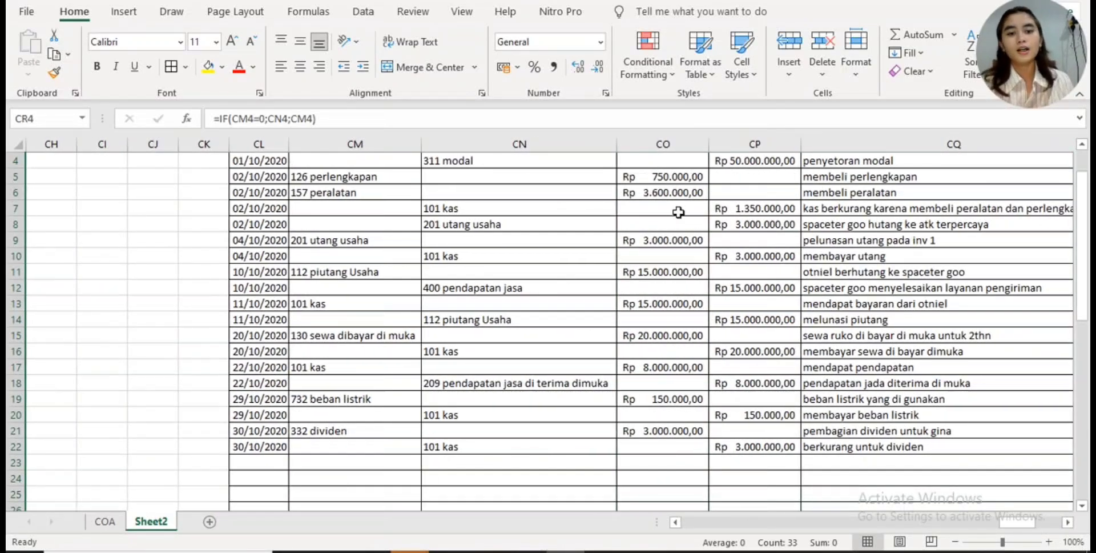
{"action": "left_click_drag", "start_coordinate": [1030, 523], "coordinate": [1043, 526]}
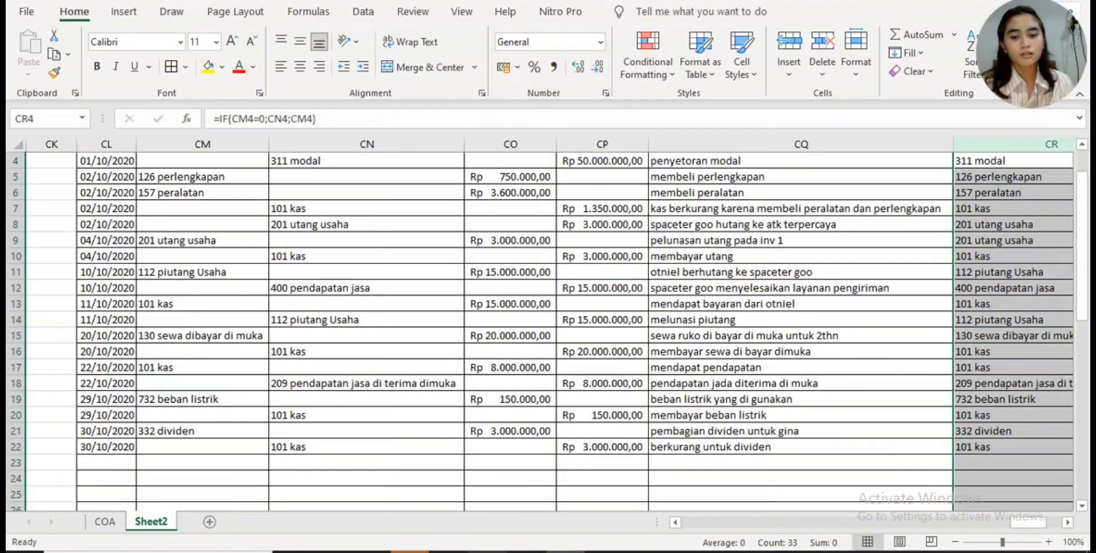
{"action": "left_click", "coordinate": [527, 551]}
{"action": "scroll", "coordinate": [586, 377], "scroll_direction": "down", "scroll_amount": 4}
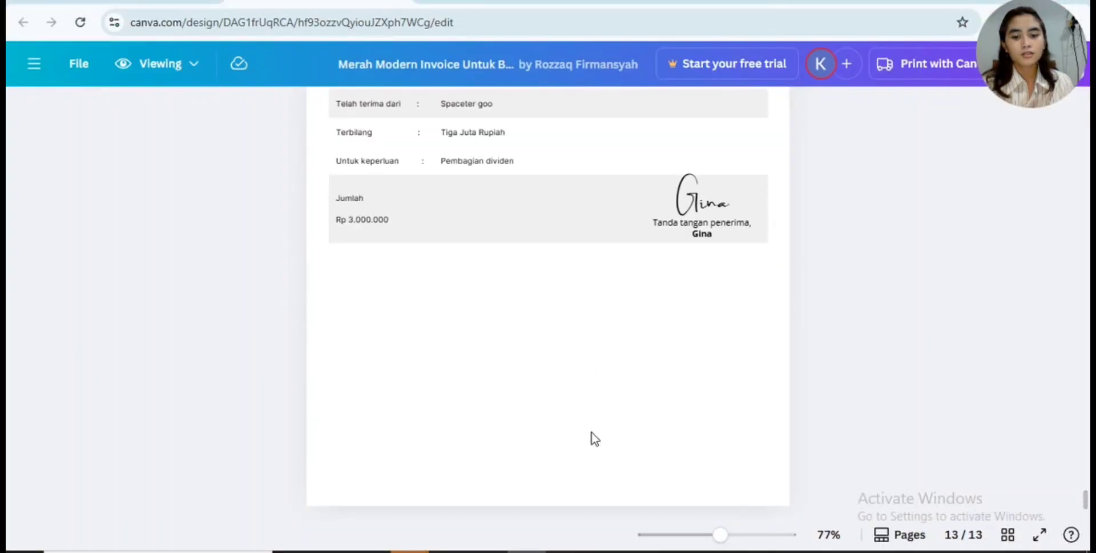
{"action": "left_click", "coordinate": [564, 551]}
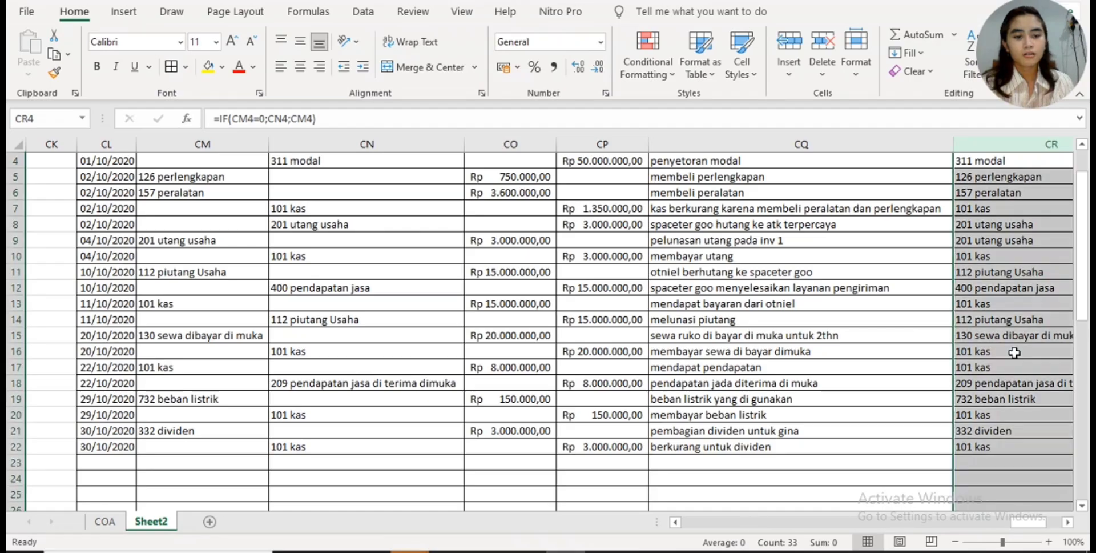
- Total the journal's debit column in CO23 with =SUM(CO3:CO22)
{"action": "left_click", "coordinate": [932, 468]}
{"action": "left_click", "coordinate": [567, 462]}
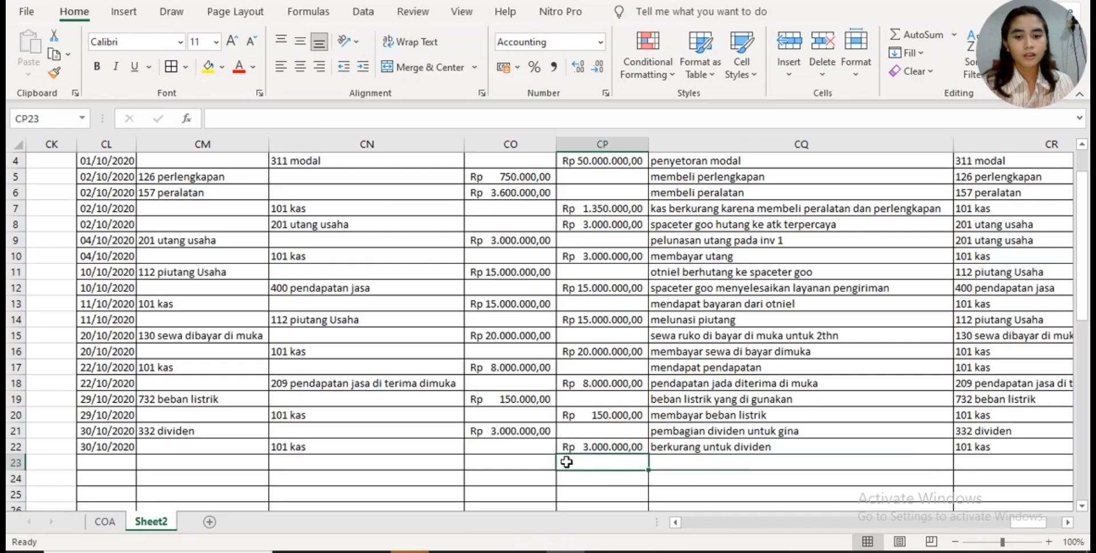
{"action": "left_click", "coordinate": [514, 462]}
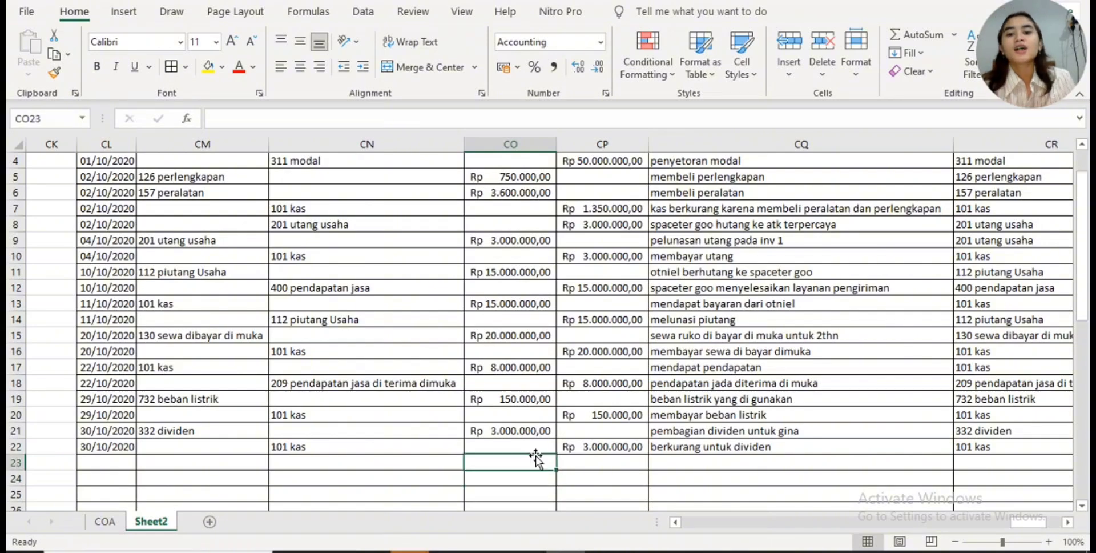
{"action": "scroll", "coordinate": [531, 454], "scroll_direction": "up", "scroll_amount": 1}
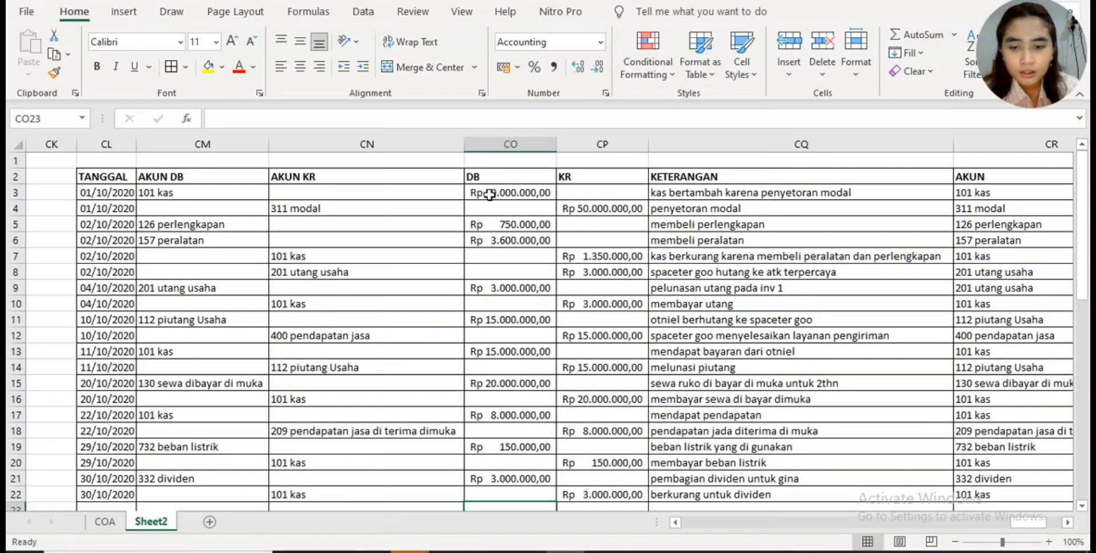
{"action": "scroll", "coordinate": [493, 285], "scroll_direction": "down", "scroll_amount": 1}
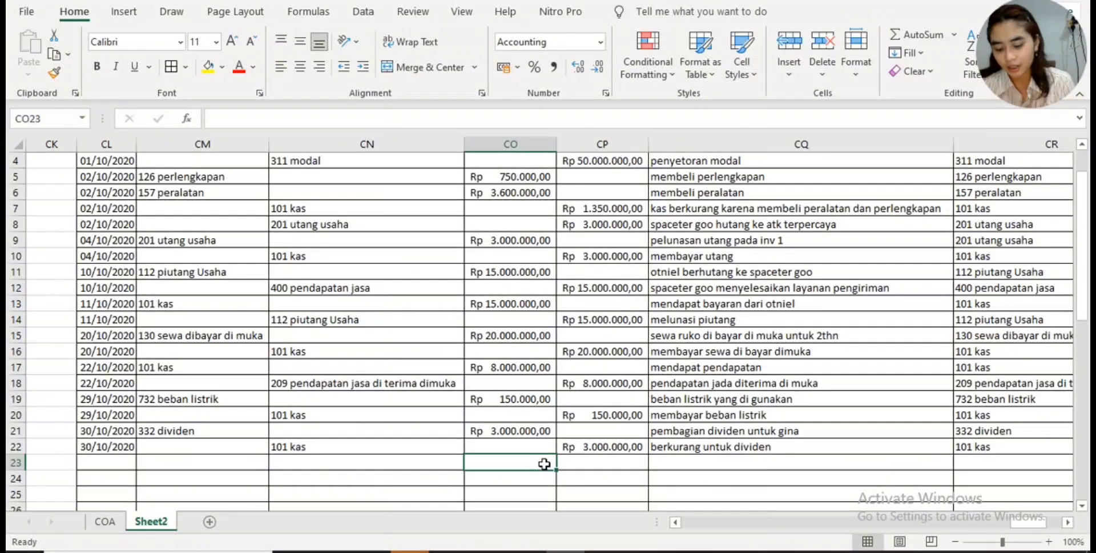
{"action": "type", "text": "=su"}
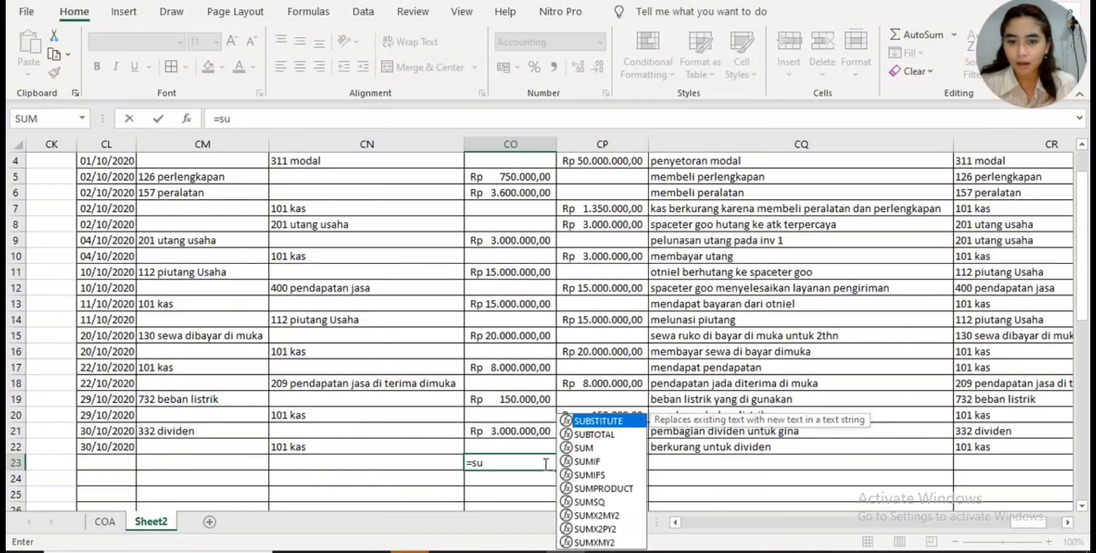
{"action": "double_click", "coordinate": [598, 449]}
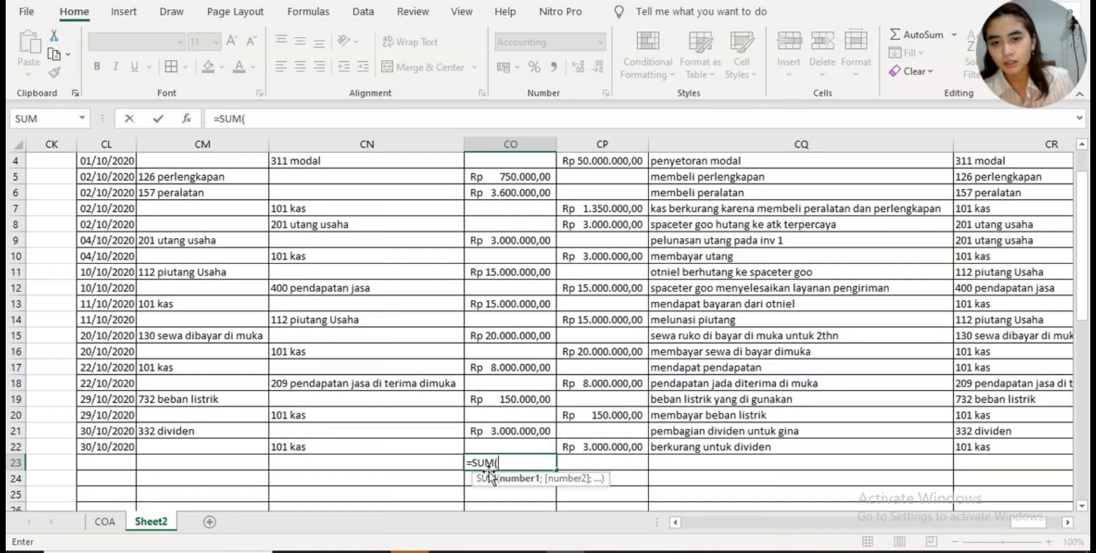
{"action": "scroll", "coordinate": [587, 242], "scroll_direction": "up", "scroll_amount": 1}
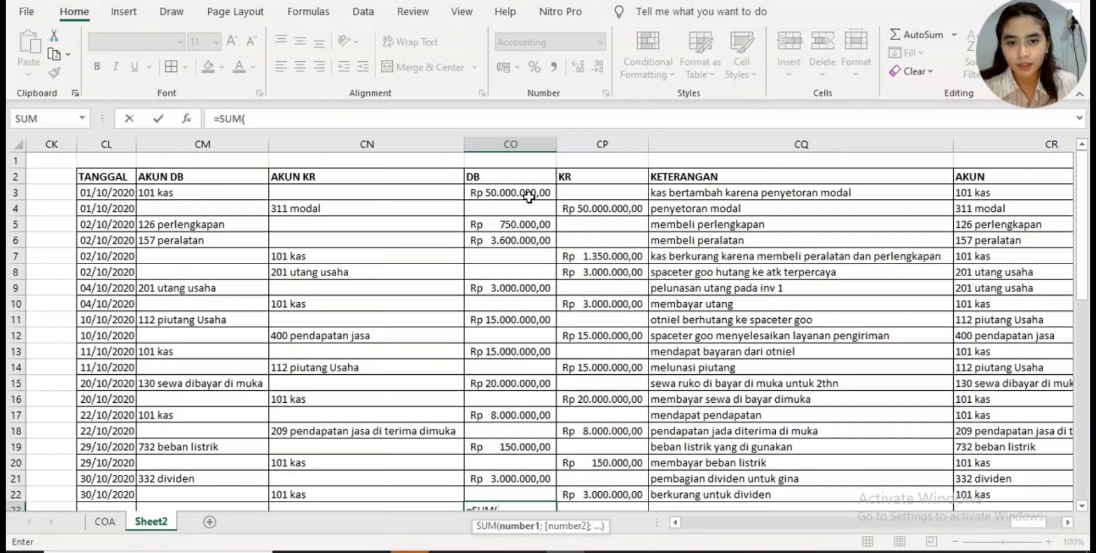
{"action": "left_click", "coordinate": [530, 194]}
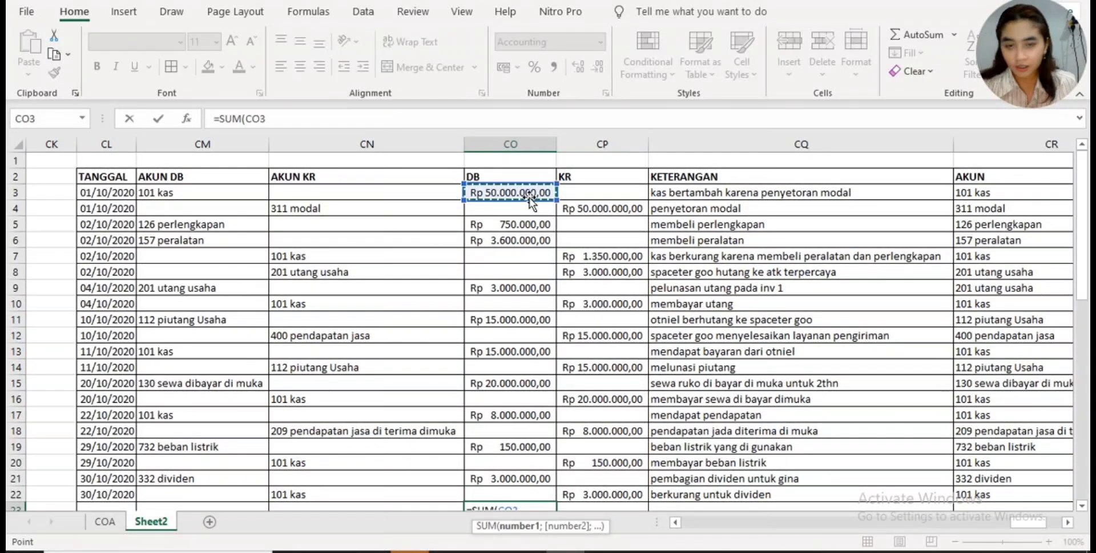
{"action": "left_click_drag", "start_coordinate": [529, 198], "coordinate": [529, 271]}
{"action": "key", "text": "shift+Down"}
{"action": "key", "text": "shift+Down"}
{"action": "key", "text": "shift+Down"}
{"action": "key", "text": "shift+Down"}
{"action": "key", "text": "shift+Down"}
{"action": "key", "text": "shift+Down"}
{"action": "key", "text": "shift+Down"}
{"action": "key", "text": "shift+Down"}
{"action": "key", "text": "shift+Down"}
{"action": "key", "text": "shift+Down"}
{"action": "key", "text": "shift+Down"}
{"action": "key", "text": "shift+Down"}
{"action": "key", "text": "shift+Down"}
{"action": "key", "text": "shift+Down"}
{"action": "key", "text": "shift+Down"}
{"action": "key", "text": "shift+Down"}
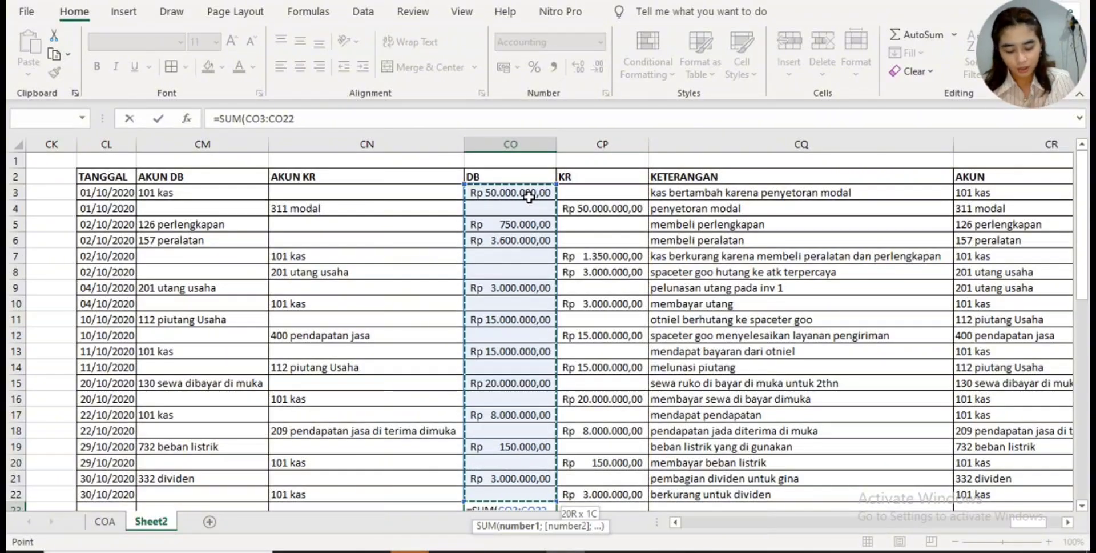
{"action": "type", "text": ")"}
{"action": "key", "text": "Return"}
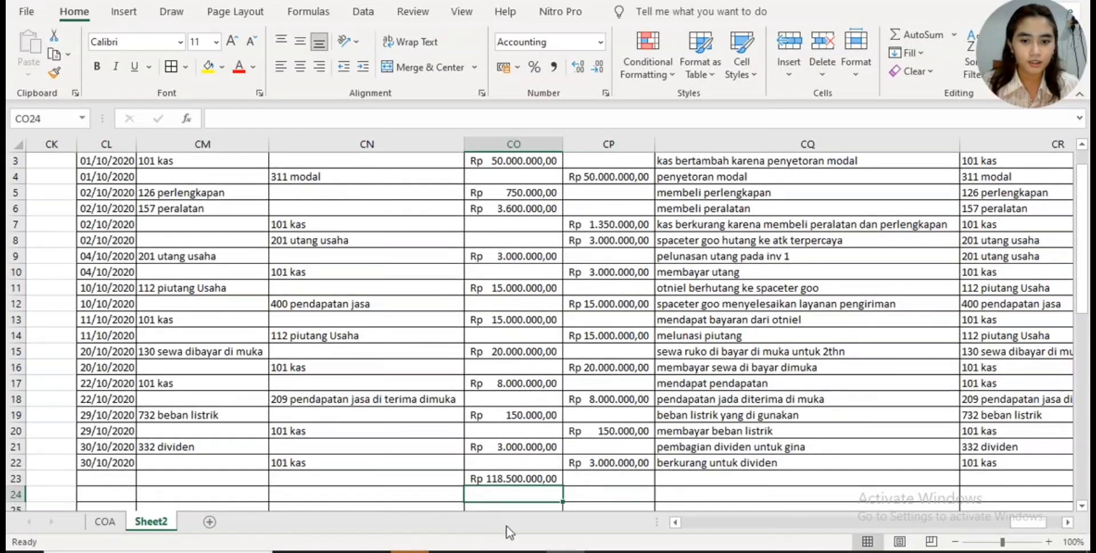
- Total the journal's credit column in CP23 with =SUM(CP3:CP22)
{"action": "left_click", "coordinate": [577, 481]}
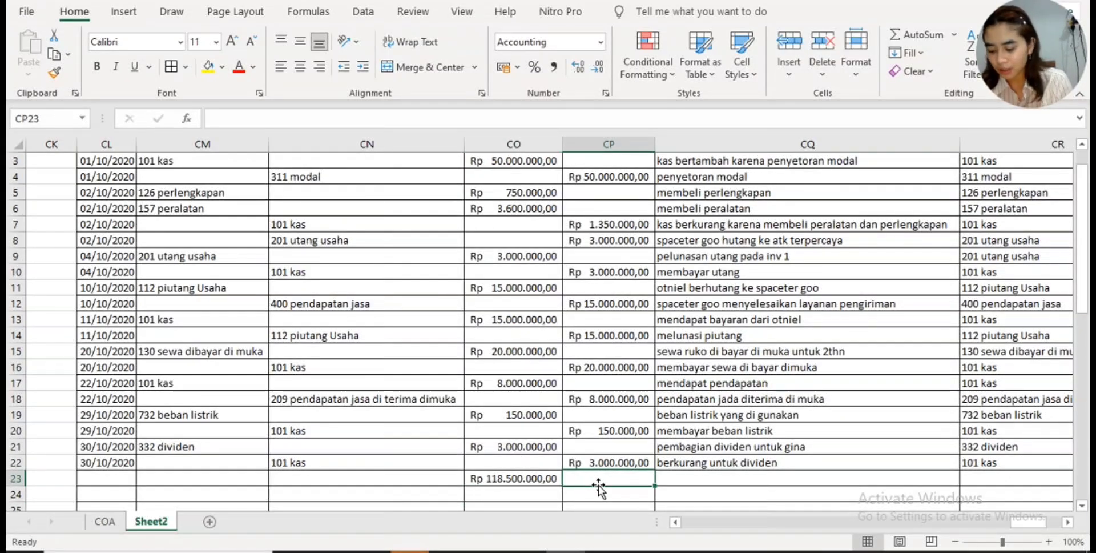
{"action": "type", "text": "=su"}
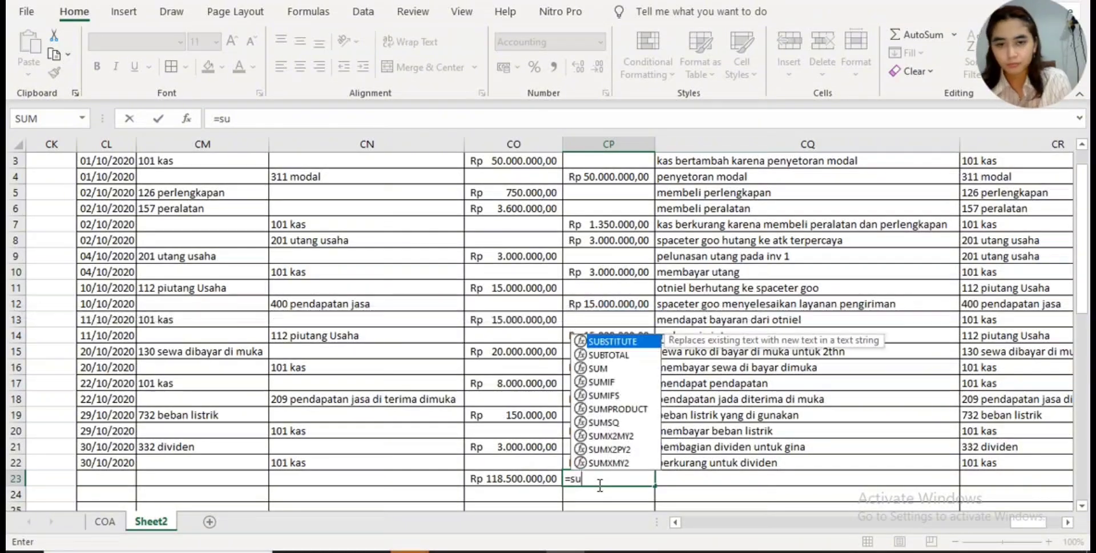
{"action": "double_click", "coordinate": [632, 368]}
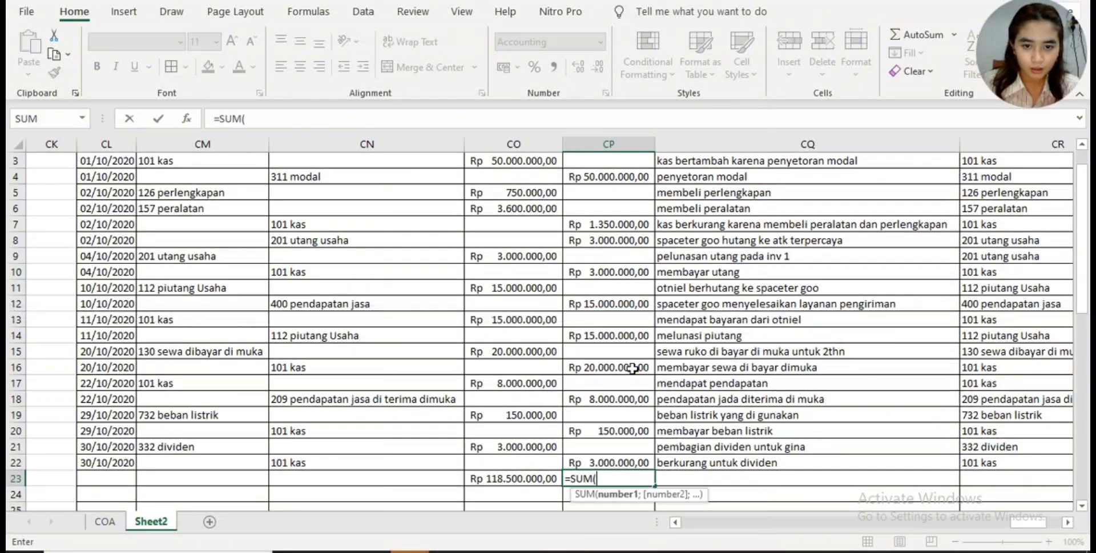
{"action": "scroll", "coordinate": [628, 202], "scroll_direction": "up", "scroll_amount": 1}
{"action": "left_click", "coordinate": [624, 195]}
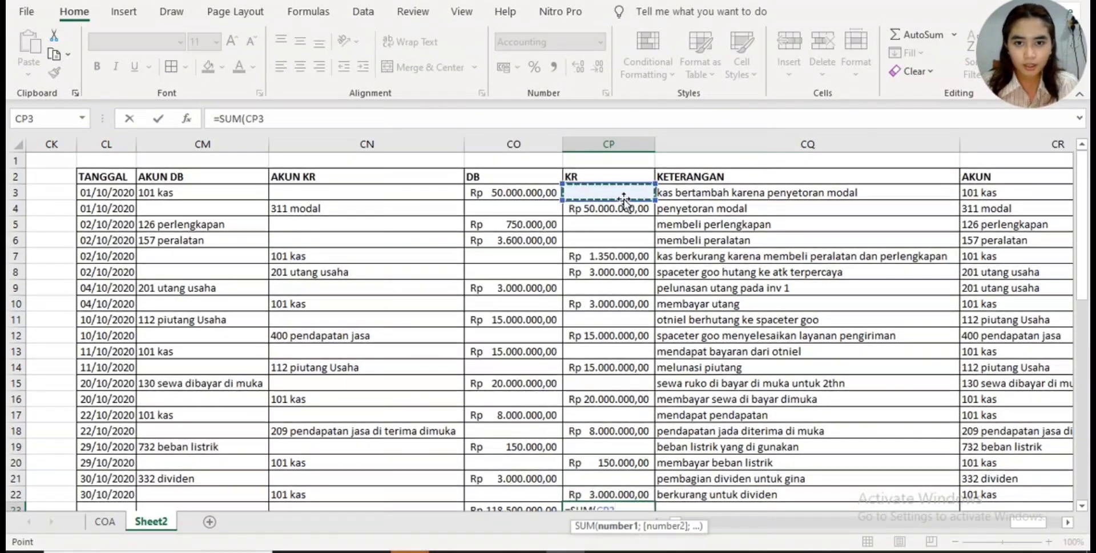
{"action": "left_click_drag", "start_coordinate": [624, 198], "coordinate": [624, 464]}
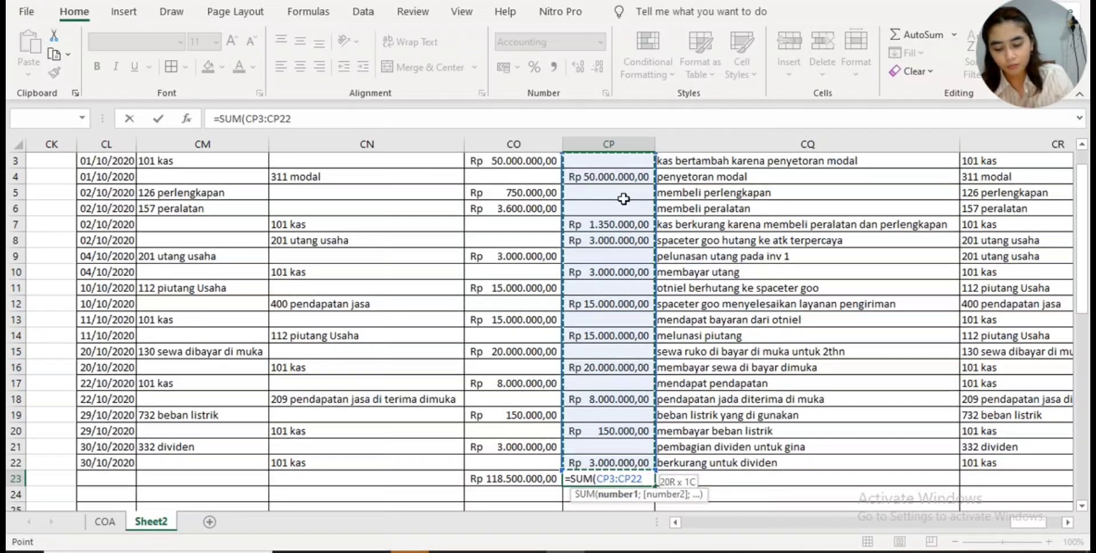
{"action": "type", "text": ")"}
{"action": "key", "text": "Return"}
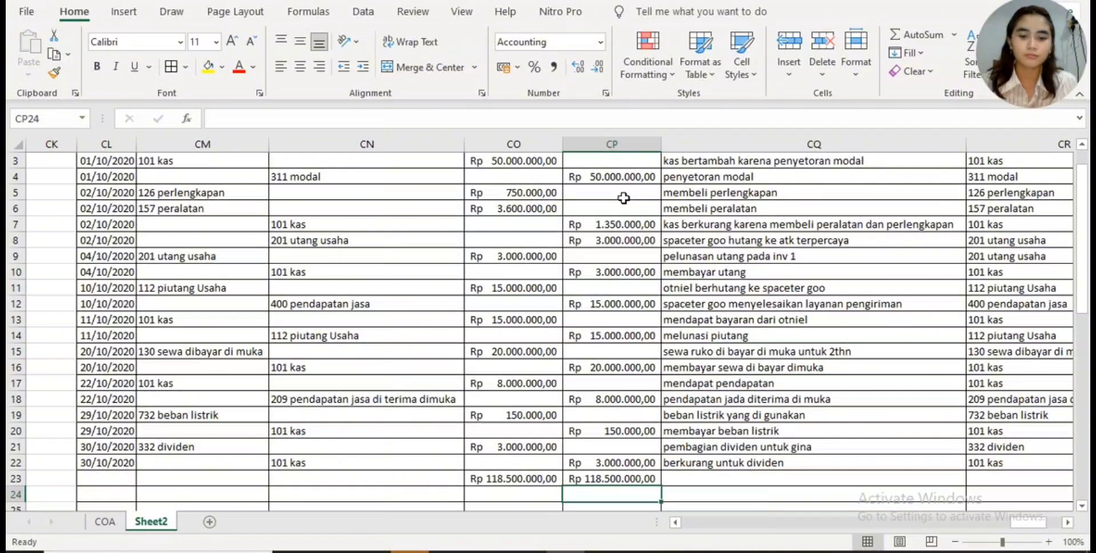
- Make the debit and credit totals in CO23 and CP23 bold
{"action": "scroll", "coordinate": [624, 197], "scroll_direction": "down", "scroll_amount": 2}
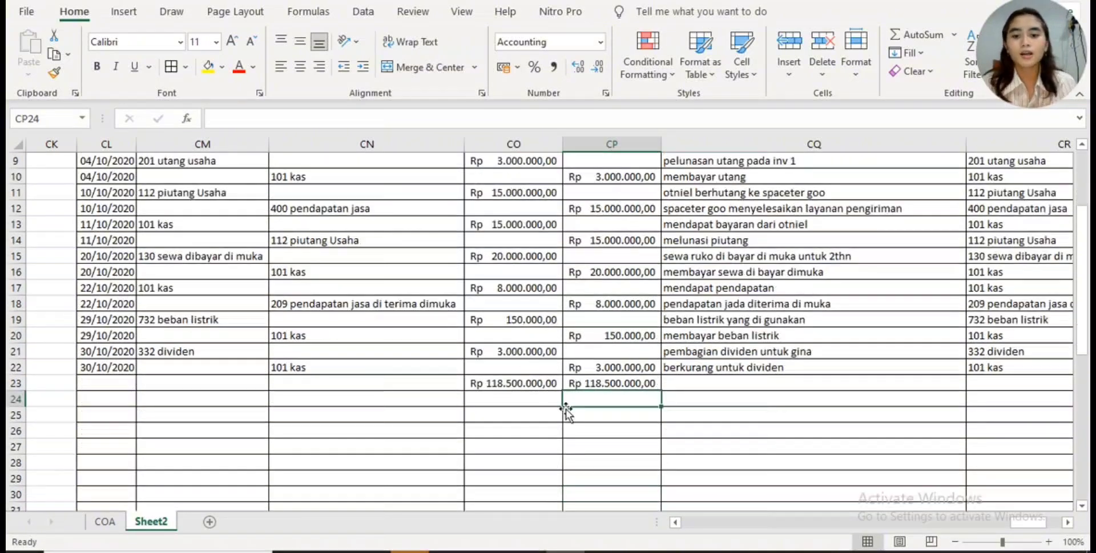
{"action": "scroll", "coordinate": [514, 393], "scroll_direction": "down", "scroll_amount": 1}
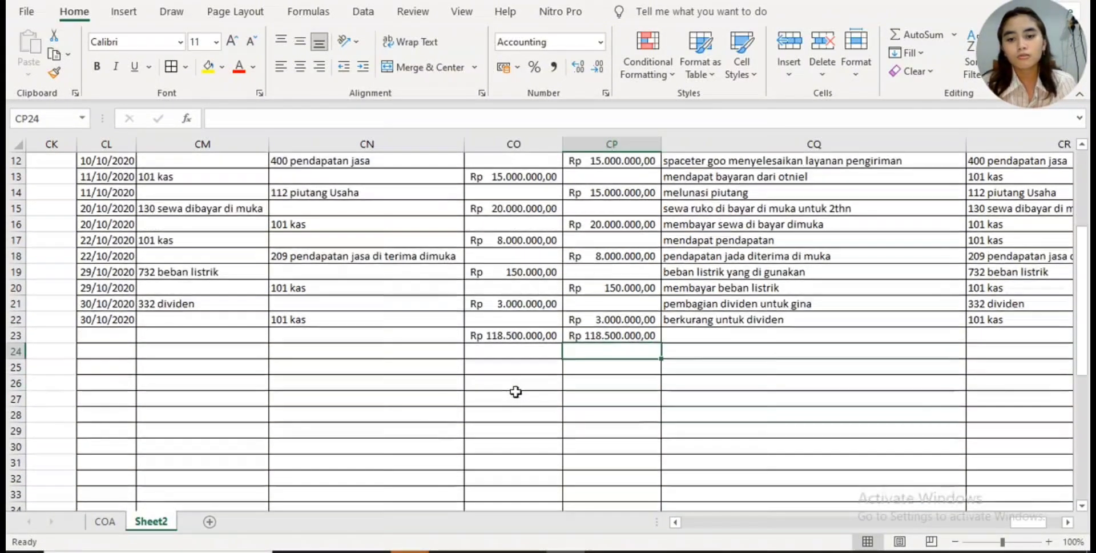
{"action": "left_click", "coordinate": [518, 336]}
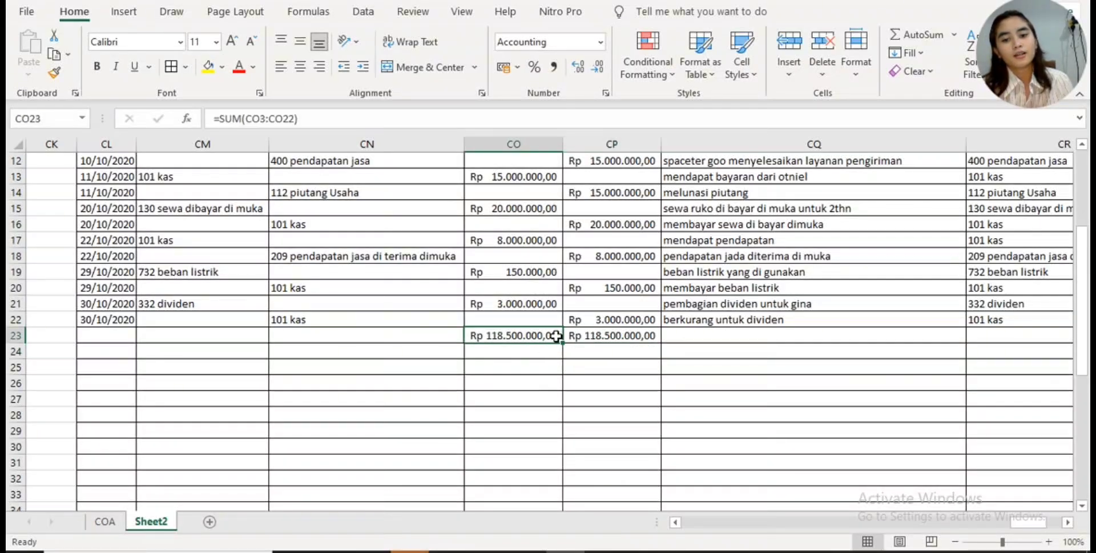
{"action": "left_click_drag", "start_coordinate": [556, 335], "coordinate": [588, 335]}
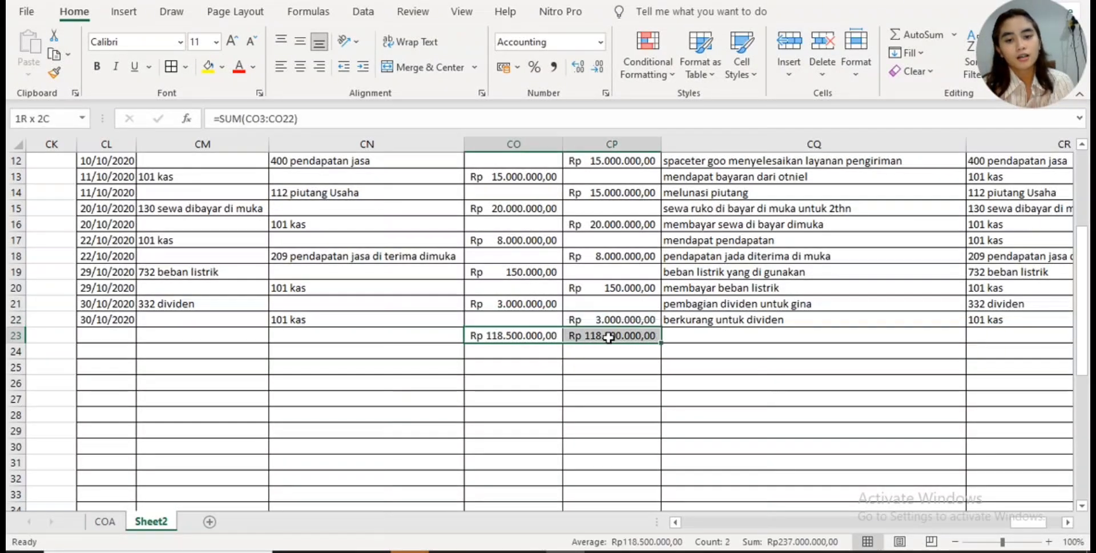
{"action": "left_click", "coordinate": [98, 66]}
{"action": "left_click", "coordinate": [547, 403]}
{"action": "scroll", "coordinate": [723, 410], "scroll_direction": "up", "scroll_amount": 4}
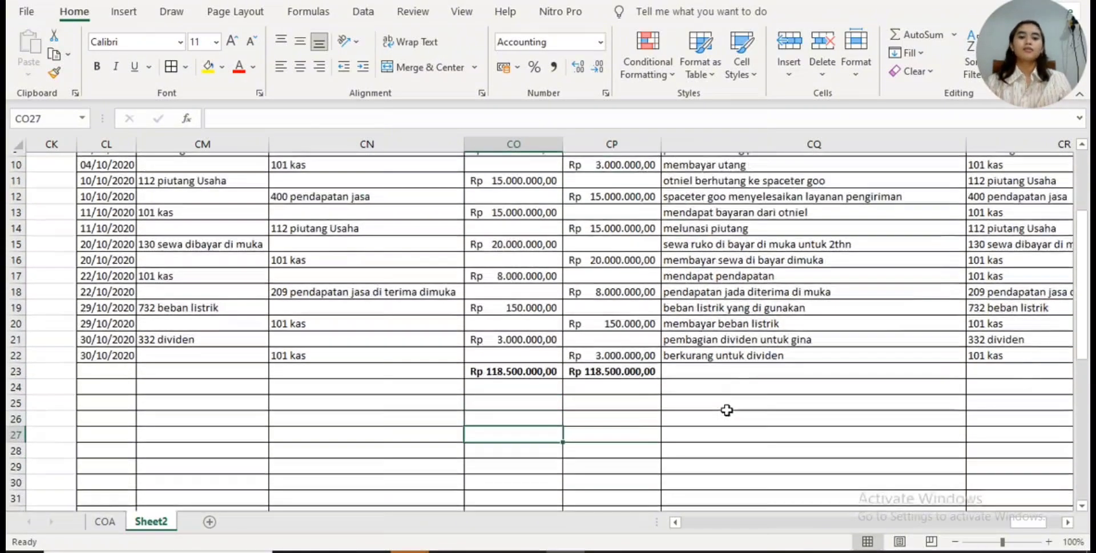
- Add a new worksheet after Sheet2 and rename Sheet2 as JURNAL UMUM
{"action": "scroll", "coordinate": [982, 423], "scroll_direction": "down", "scroll_amount": 1}
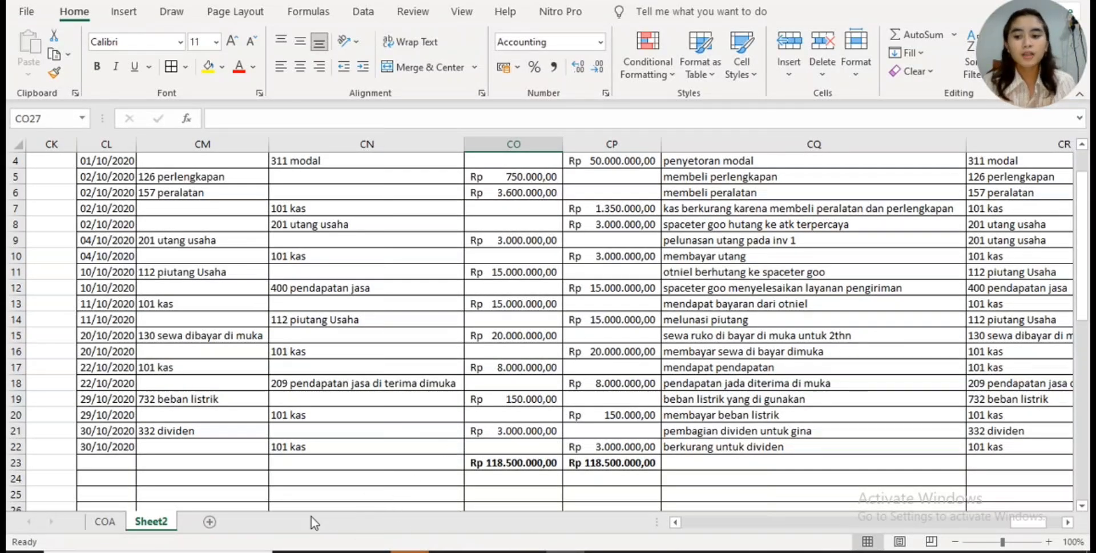
{"action": "left_click", "coordinate": [209, 522]}
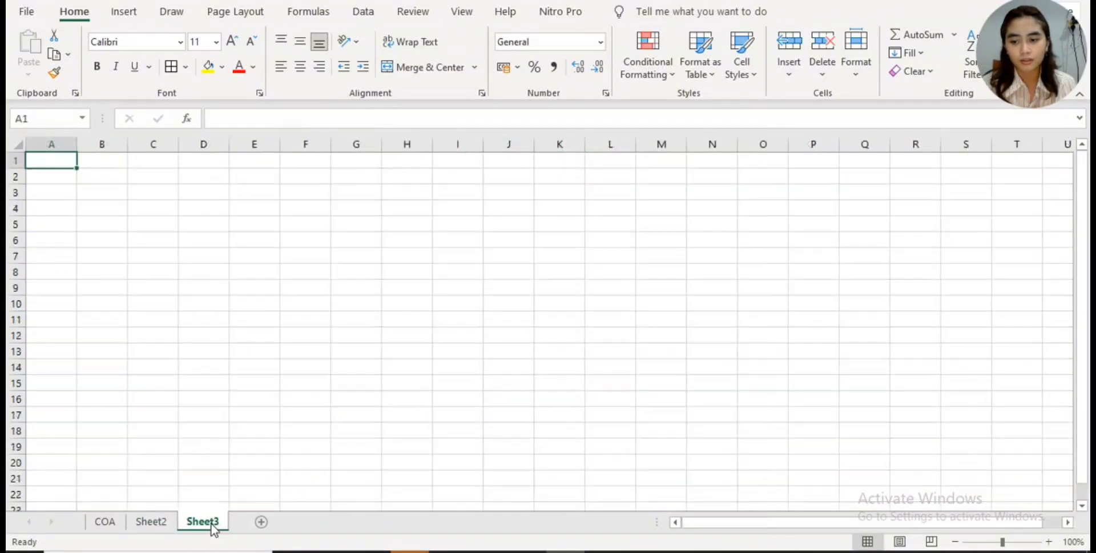
{"action": "left_click", "coordinate": [146, 521]}
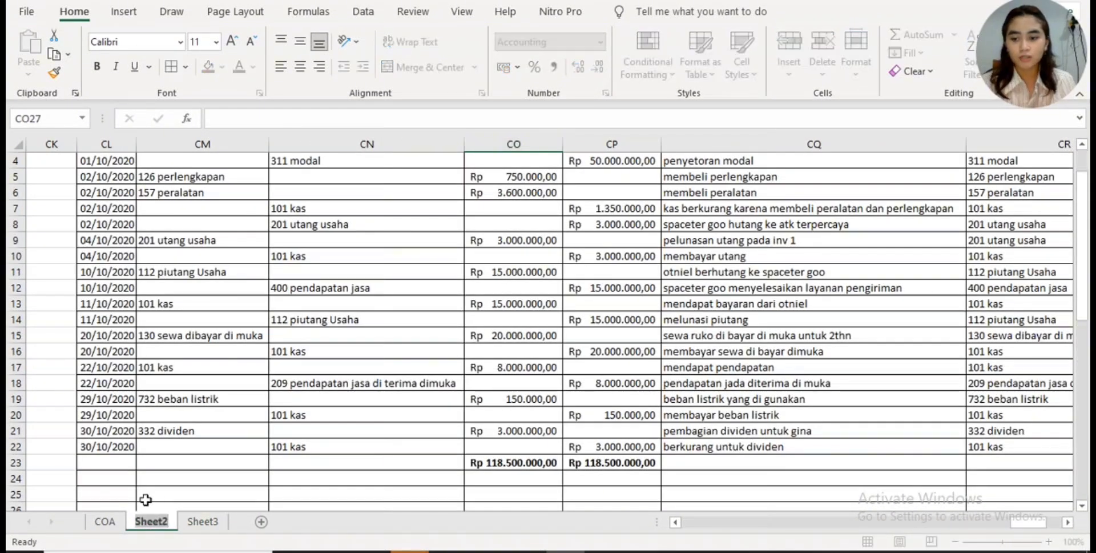
{"action": "type", "text": "JURN"}
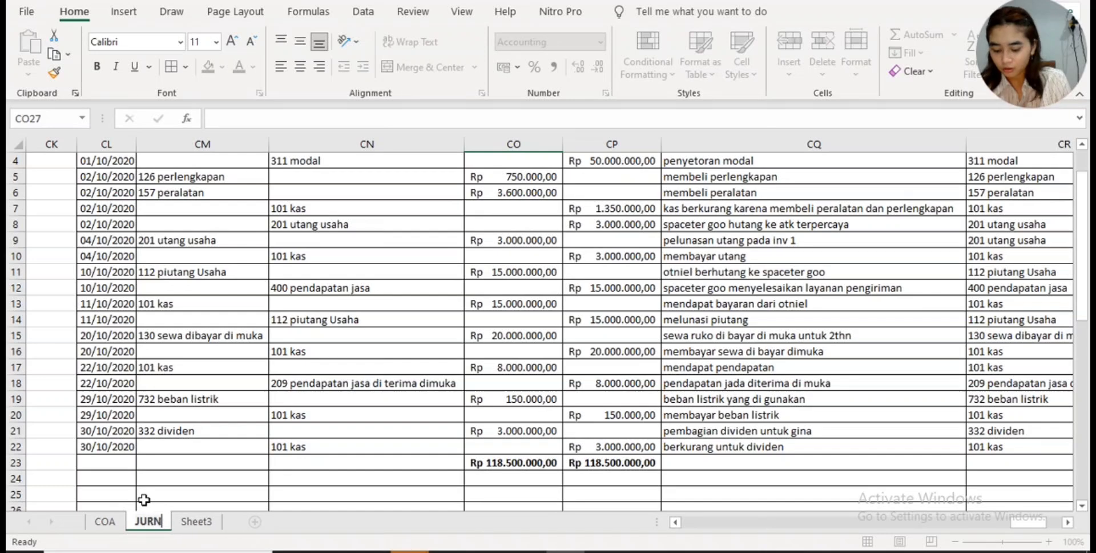
{"action": "type", "text": "AL UMUM"}
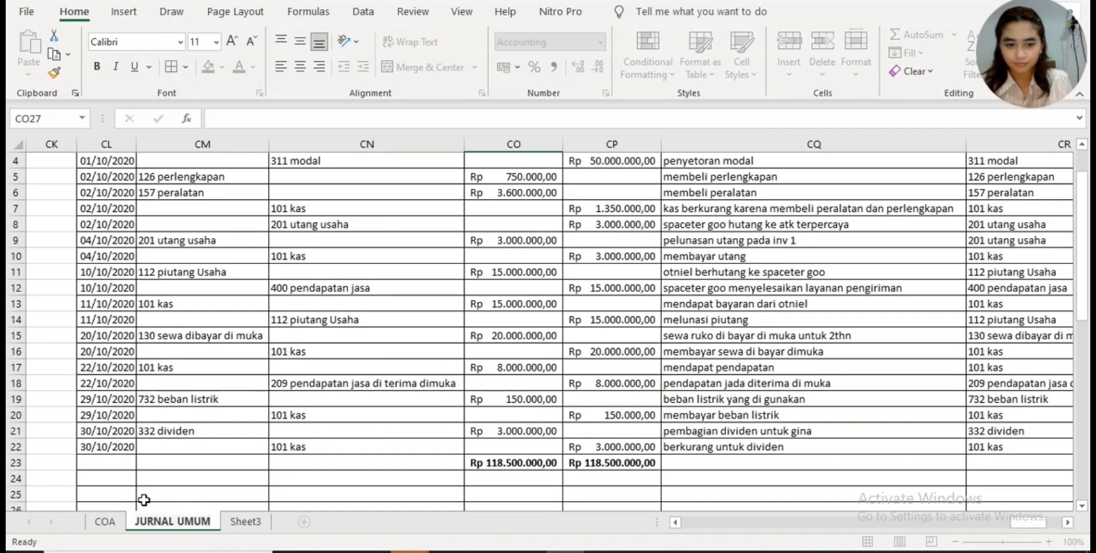
- Rename the new Sheet3 worksheet as BUKU BESAR
{"action": "left_click", "coordinate": [249, 521]}
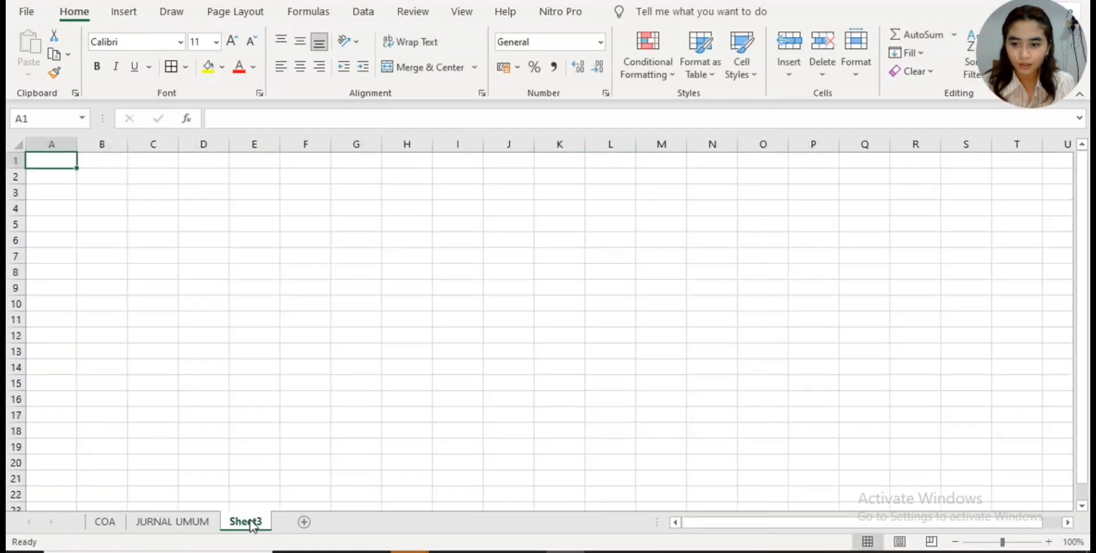
{"action": "double_click", "coordinate": [250, 521]}
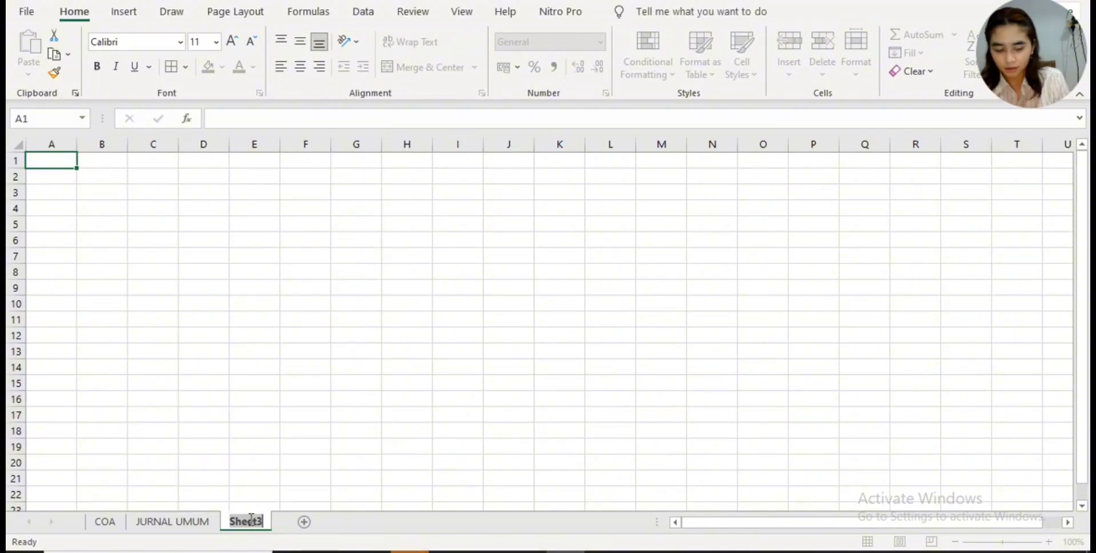
{"action": "type", "text": "BUKU B"}
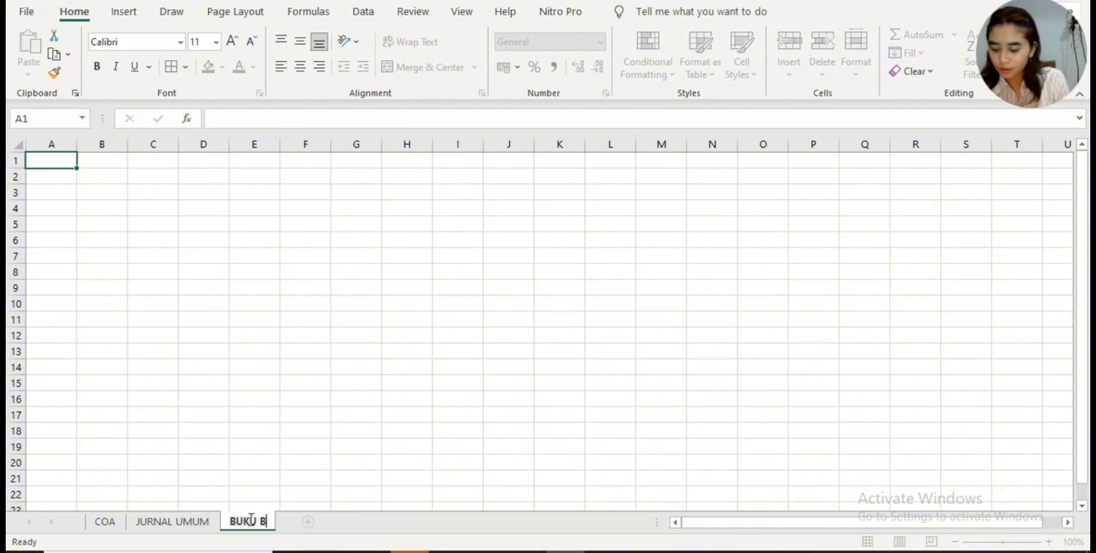
{"action": "type", "text": "ESAR"}
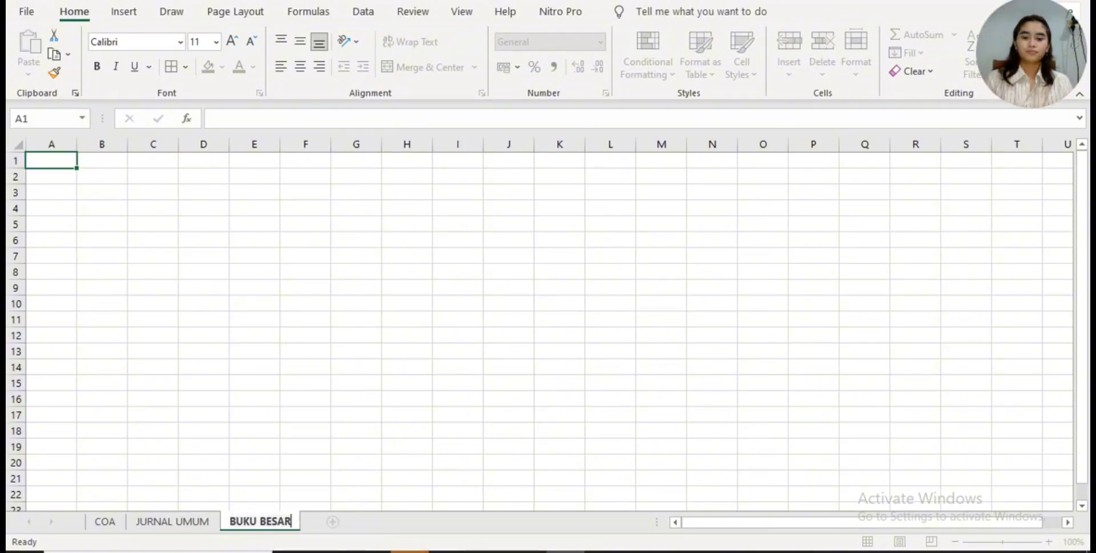
{"action": "key", "text": "Return"}
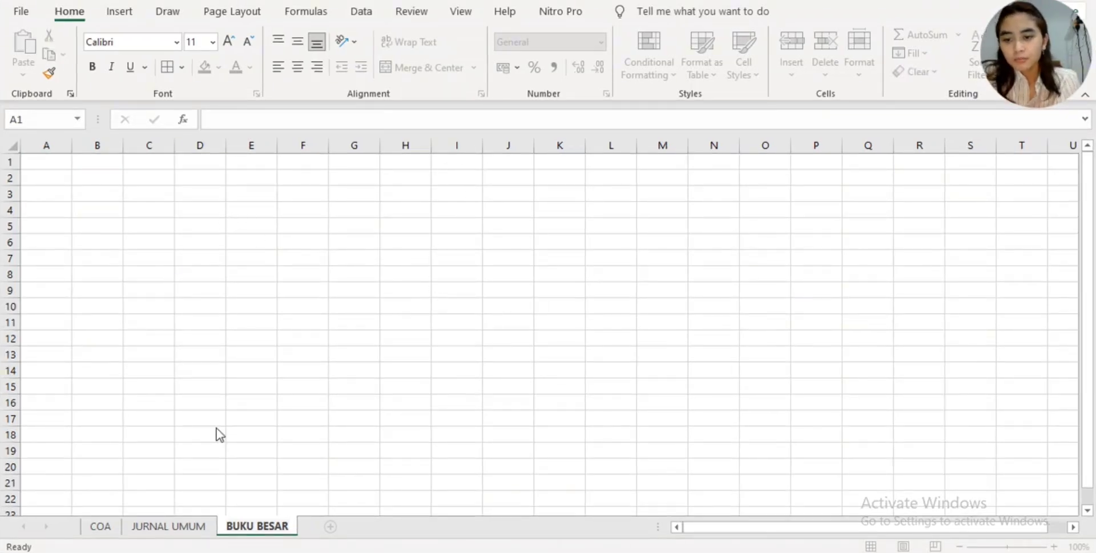
- Insert a PivotTable at cell B2 of BUKU BESAR, using the JURNAL UMUM range CL2:CR29 as its source
{"action": "left_click", "coordinate": [105, 179]}
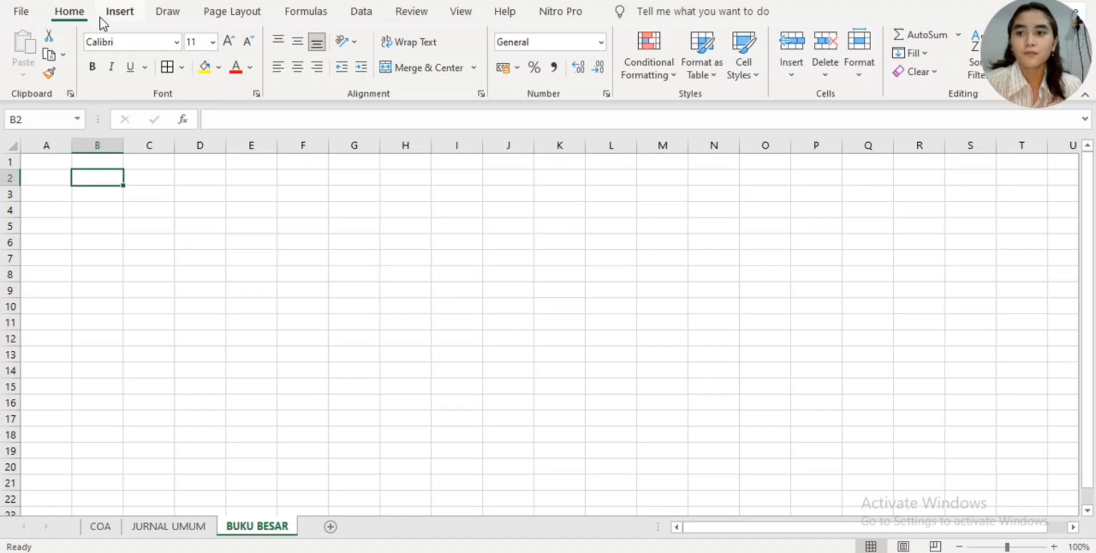
{"action": "left_click", "coordinate": [118, 13]}
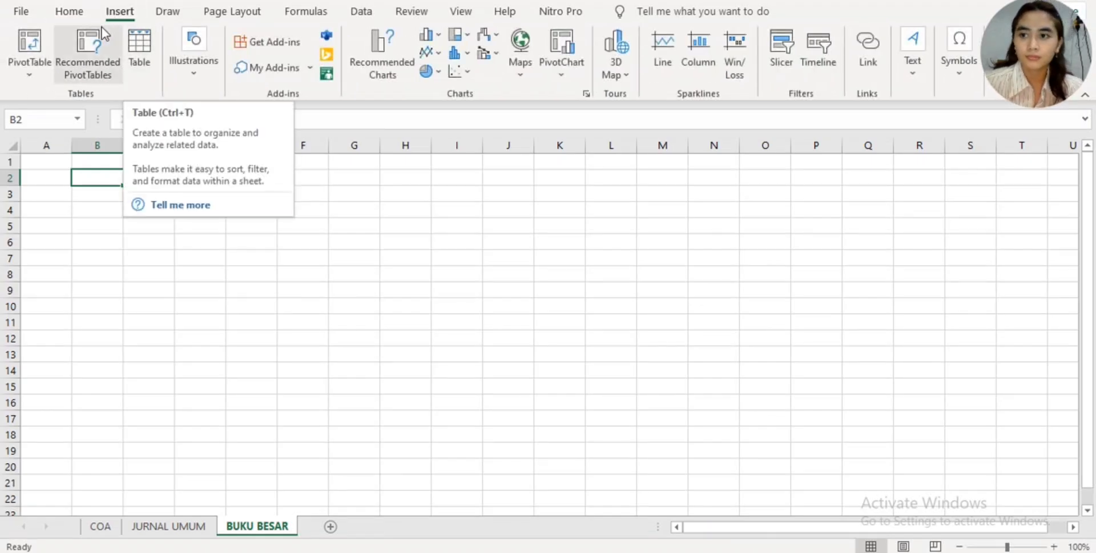
{"action": "left_click", "coordinate": [26, 45]}
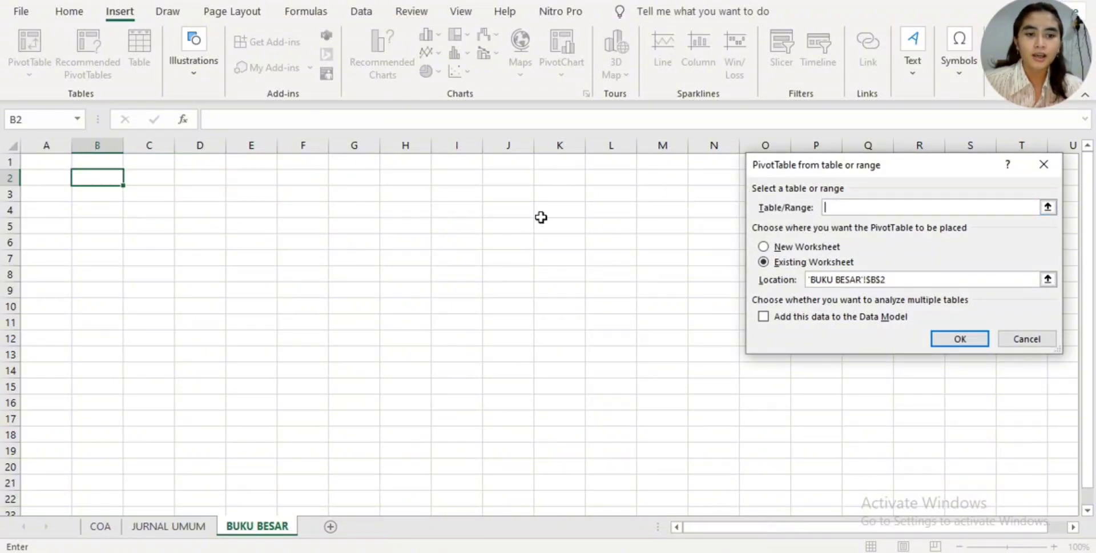
{"action": "left_click", "coordinate": [169, 526]}
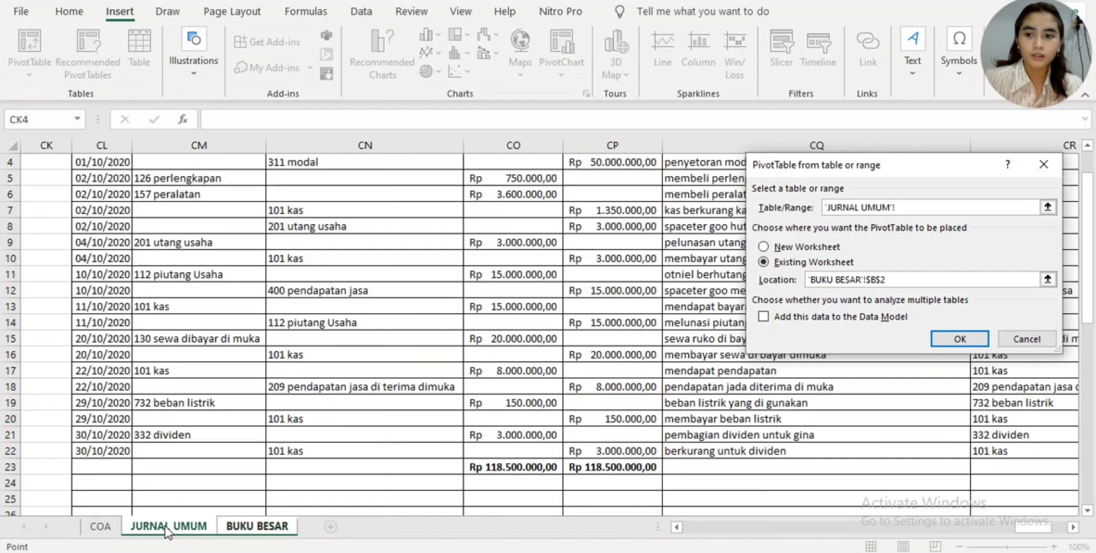
{"action": "scroll", "coordinate": [134, 479], "scroll_direction": "up", "scroll_amount": 1}
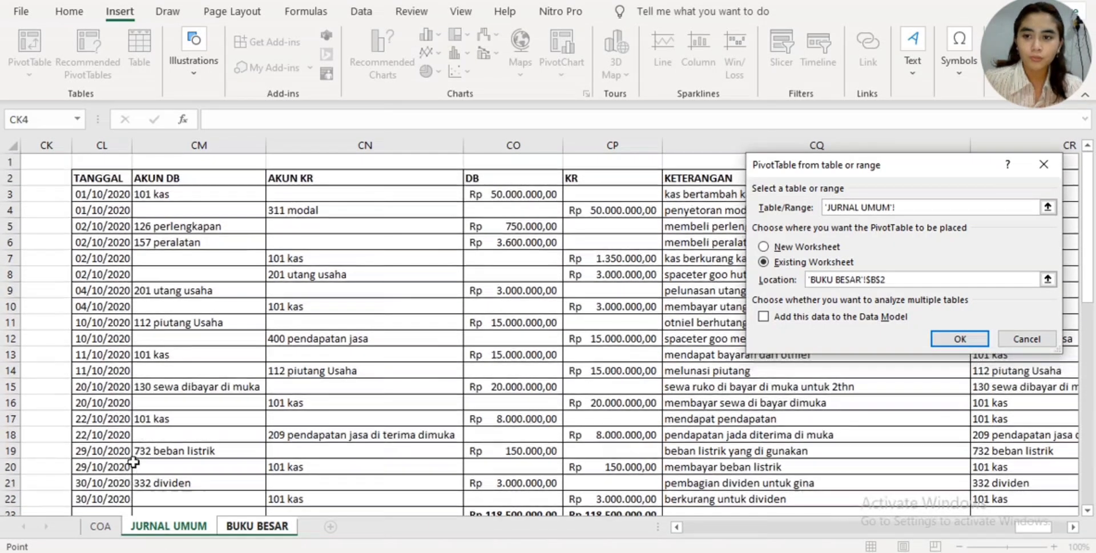
{"action": "left_click", "coordinate": [101, 177]}
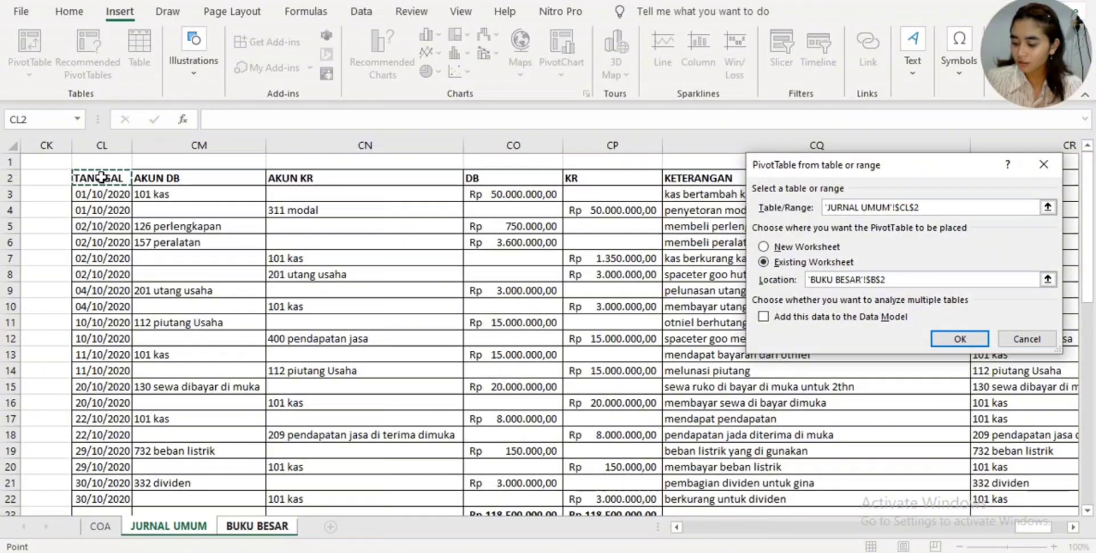
{"action": "key", "text": "shift+Right"}
{"action": "key", "text": "shift+Right"}
{"action": "key", "text": "shift+Right"}
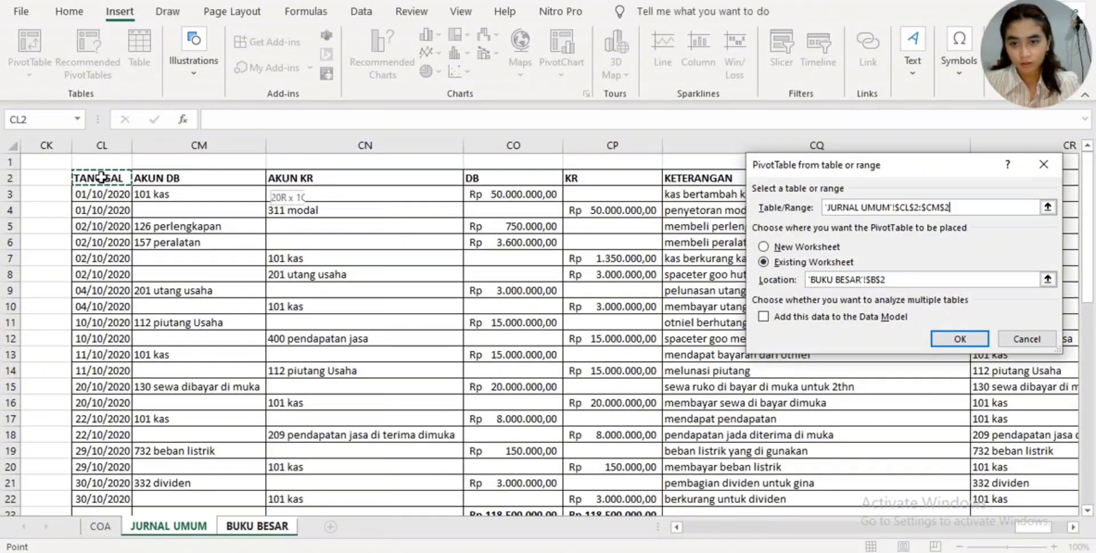
{"action": "key", "text": "shift+Right"}
{"action": "key", "text": "shift+Right"}
{"action": "key", "text": "shift+Right"}
{"action": "key", "text": "shift+Right"}
{"action": "key", "text": "shift+Right"}
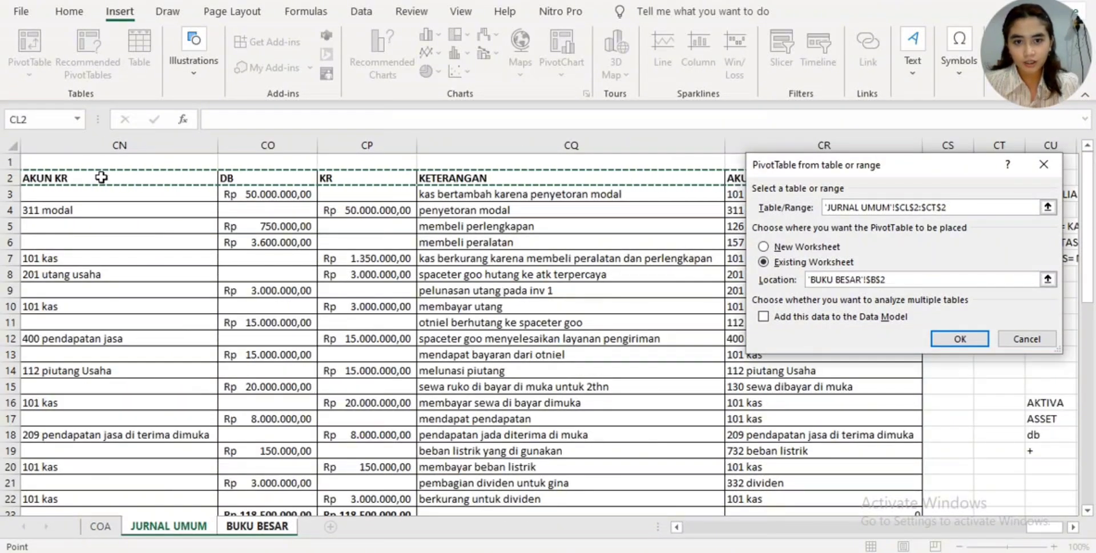
{"action": "key", "text": "shift+Down"}
{"action": "key", "text": "shift+Down"}
{"action": "key", "text": "shift+Down"}
{"action": "key", "text": "shift+Down"}
{"action": "key", "text": "shift+Down"}
{"action": "key", "text": "shift+Down"}
{"action": "key", "text": "shift+Down"}
{"action": "key", "text": "shift+Down"}
{"action": "key", "text": "shift+Down"}
{"action": "key", "text": "shift+Down"}
{"action": "key", "text": "shift+Down"}
{"action": "key", "text": "shift+Down"}
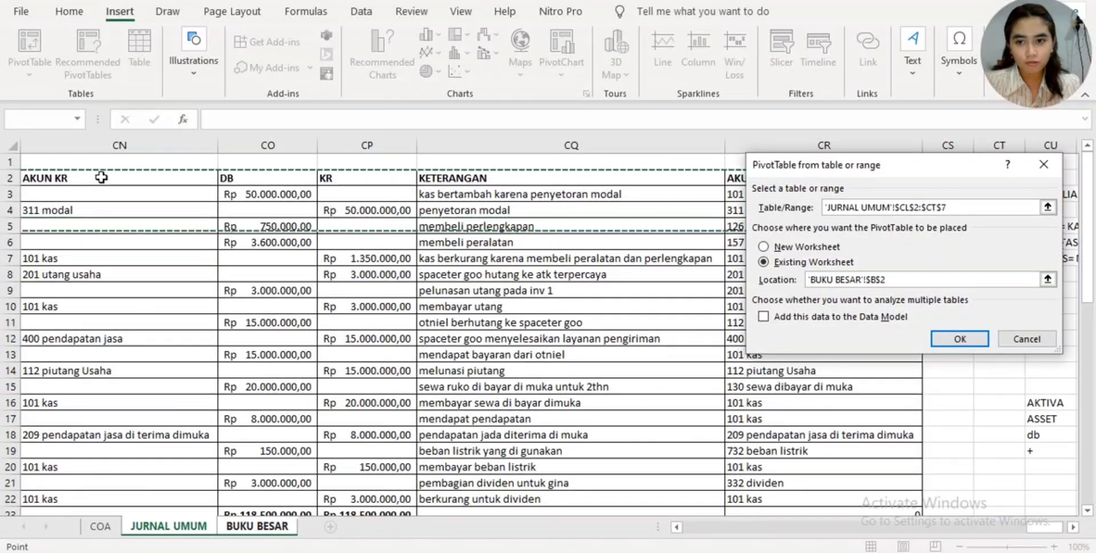
{"action": "key", "text": "shift+Down"}
{"action": "key", "text": "shift+Down"}
{"action": "key", "text": "shift+Down"}
{"action": "key", "text": "shift+Down"}
{"action": "key", "text": "shift+Down"}
{"action": "key", "text": "shift+Down"}
{"action": "key", "text": "shift+Down"}
{"action": "key", "text": "shift+Down"}
{"action": "key", "text": "shift+Down"}
{"action": "key", "text": "shift+Left"}
{"action": "key", "text": "shift+Left"}
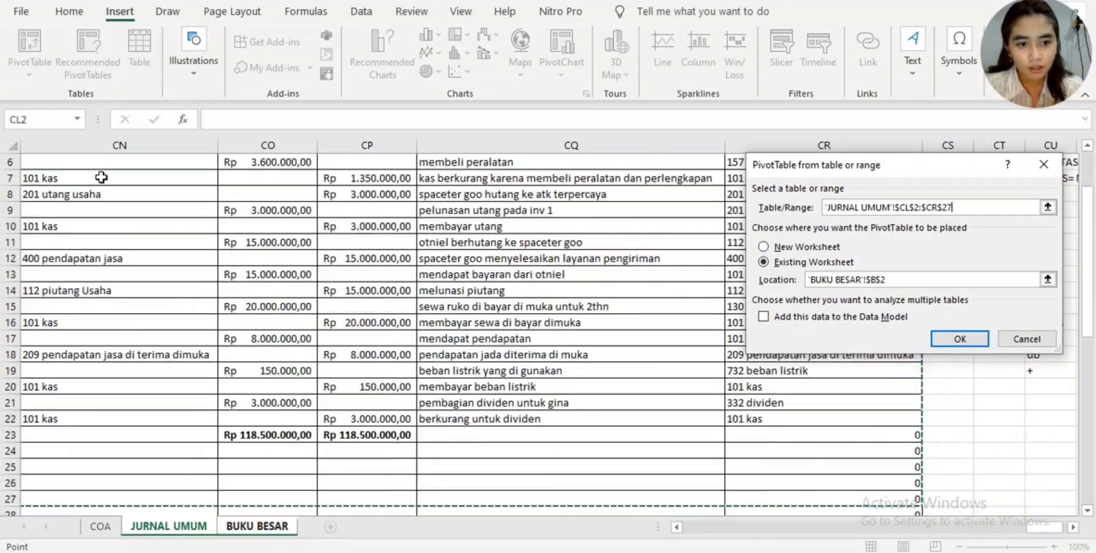
{"action": "key", "text": "shift+Down"}
{"action": "key", "text": "shift+Down"}
{"action": "key", "text": "shift+Down"}
{"action": "key", "text": "shift+Down"}
{"action": "key", "text": "shift+Down"}
{"action": "key", "text": "shift+Down"}
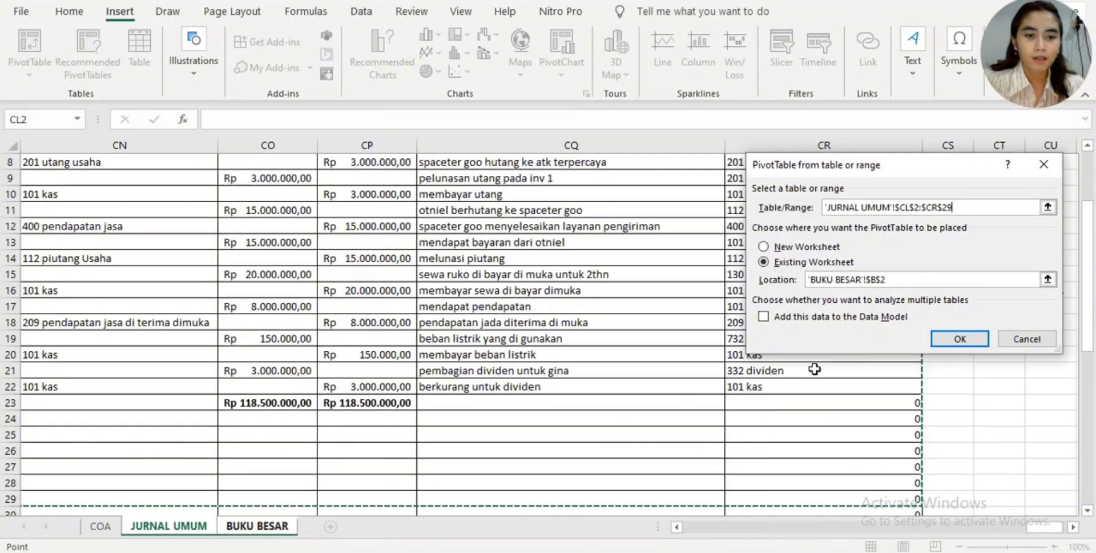
{"action": "left_click", "coordinate": [959, 340]}
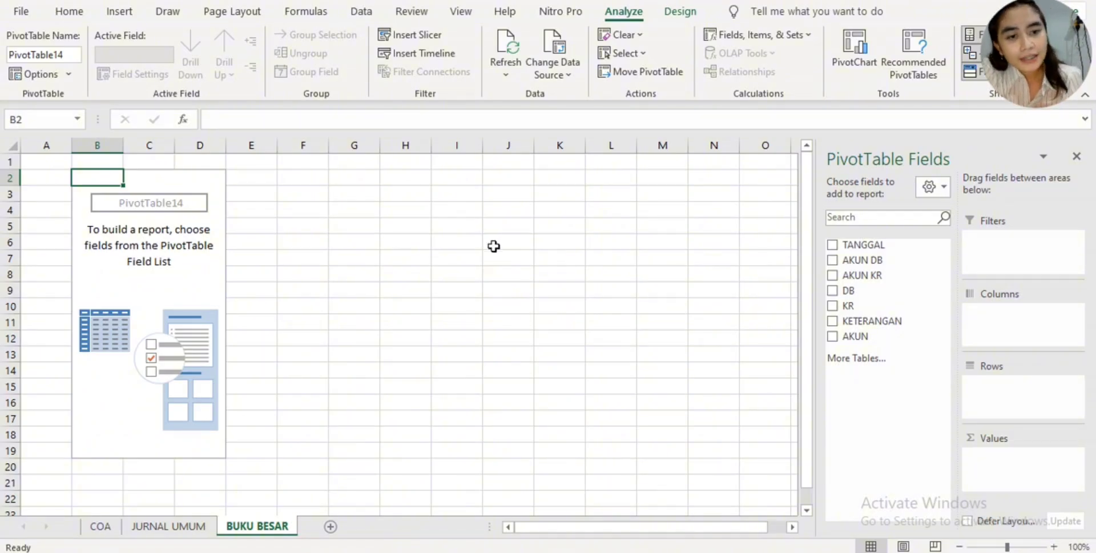
- Add TANGGAL to the PivotTable rows with DB and KR as summed values, leaving KETERANGAN out
{"action": "left_click", "coordinate": [831, 245]}
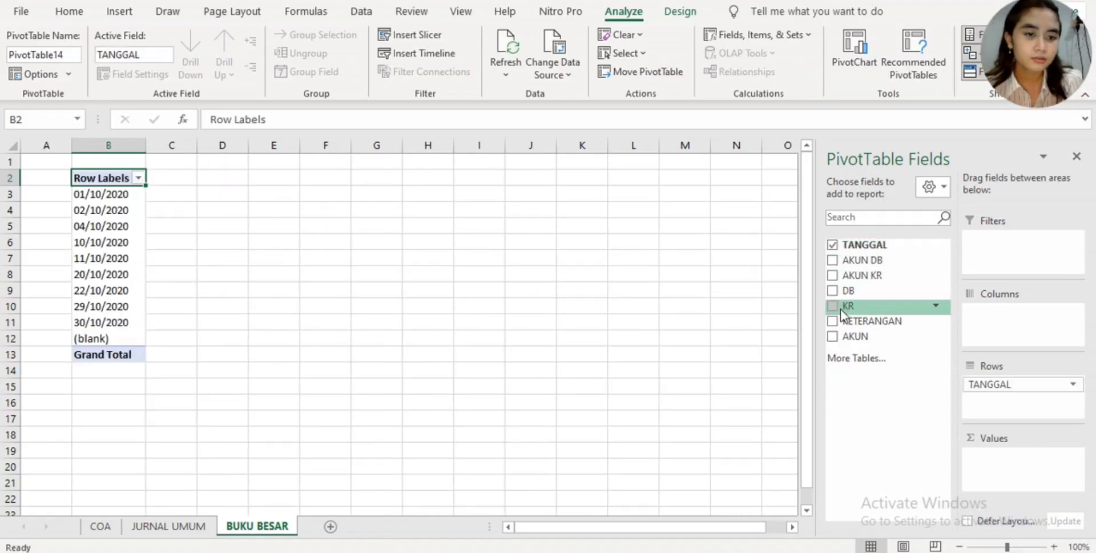
{"action": "left_click", "coordinate": [832, 292]}
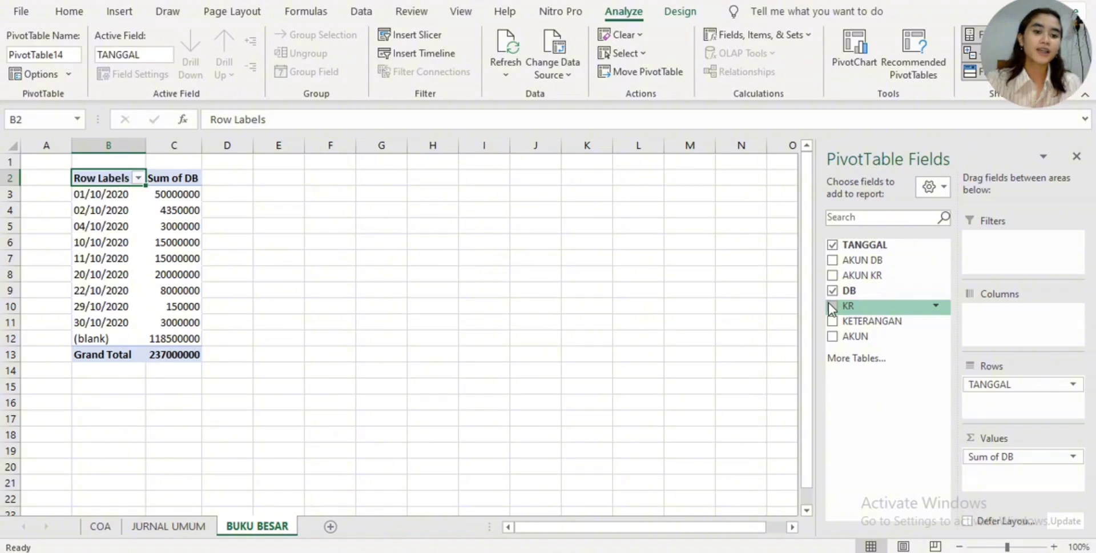
{"action": "left_click", "coordinate": [832, 306]}
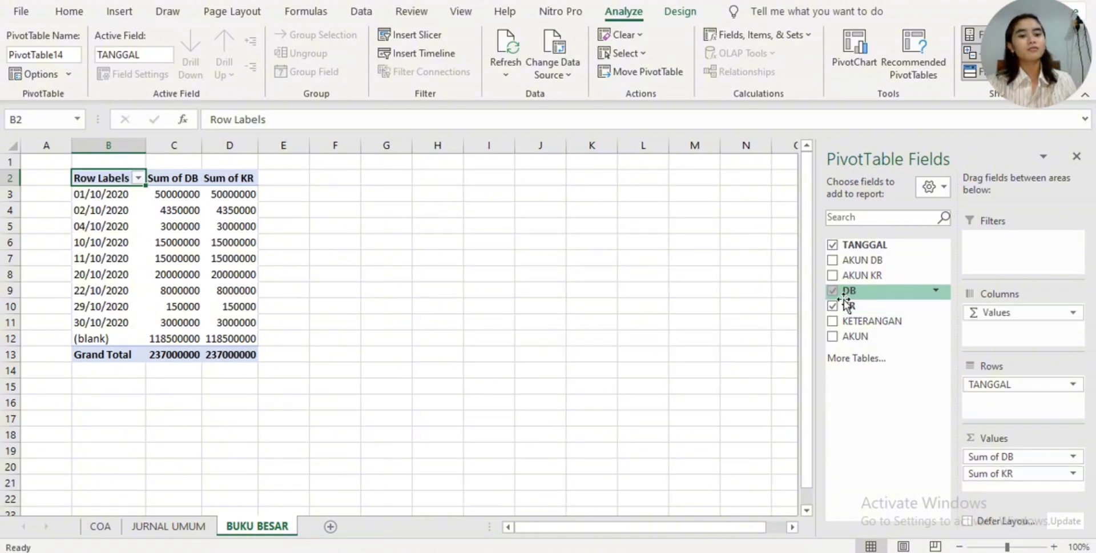
{"action": "left_click", "coordinate": [832, 321]}
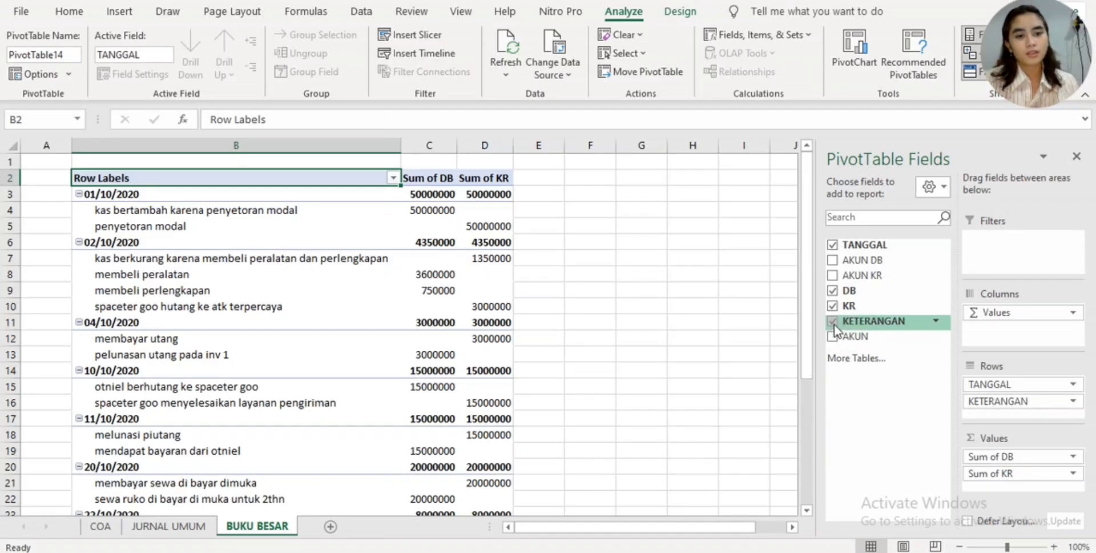
{"action": "left_click", "coordinate": [834, 323]}
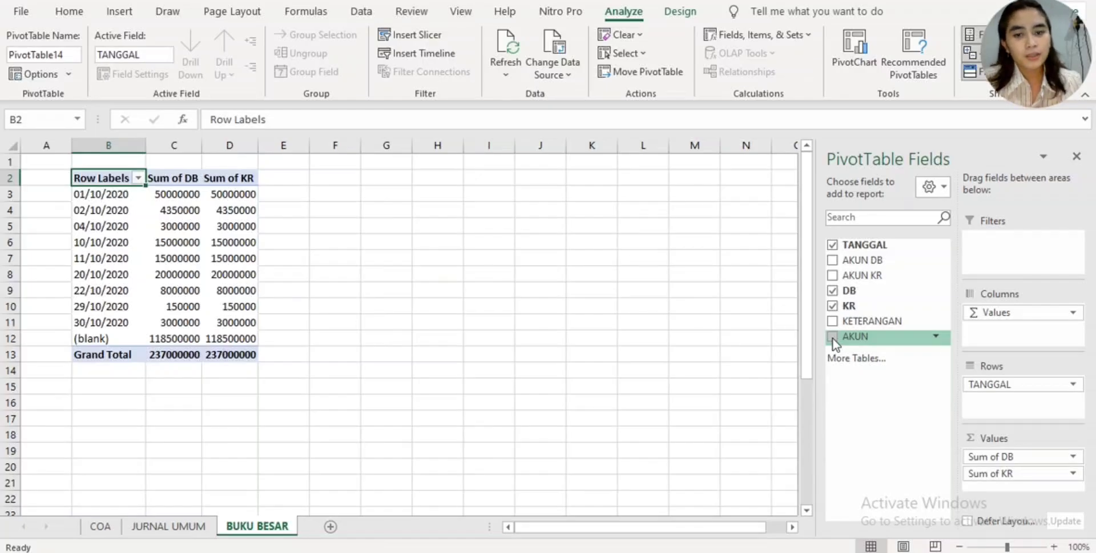
- Add the AKUN field to the PivotTable and move it from the rows to the report filters
{"action": "left_click", "coordinate": [832, 337]}
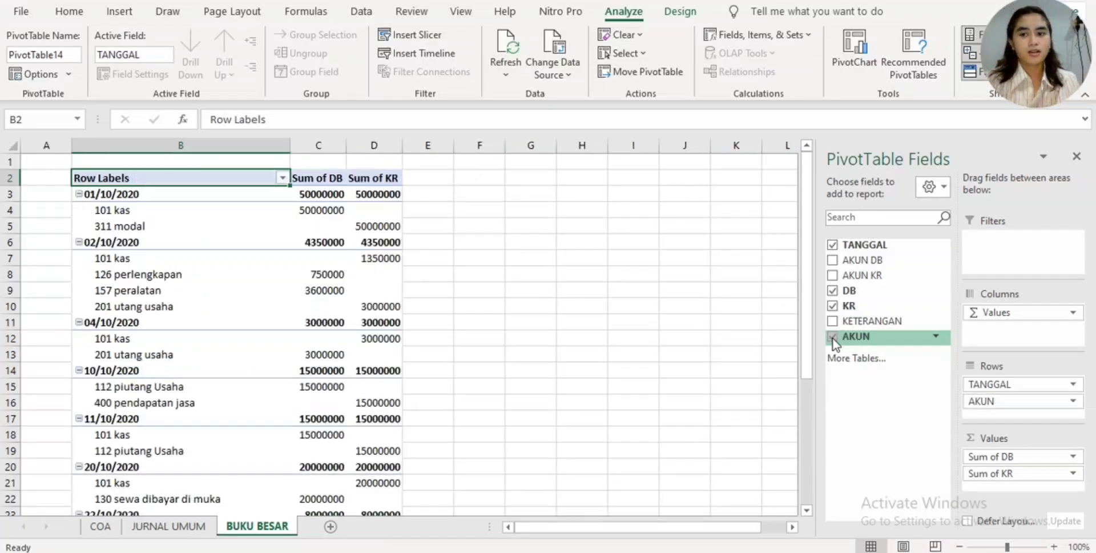
{"action": "scroll", "coordinate": [592, 374], "scroll_direction": "down", "scroll_amount": 6}
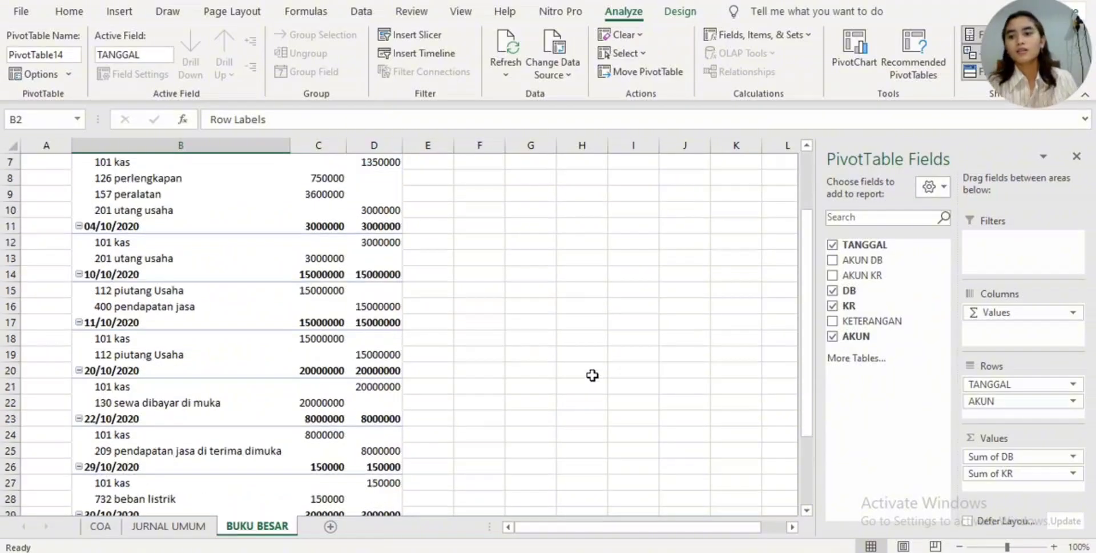
{"action": "scroll", "coordinate": [592, 372], "scroll_direction": "up", "scroll_amount": 2}
{"action": "scroll", "coordinate": [561, 328], "scroll_direction": "up", "scroll_amount": 4}
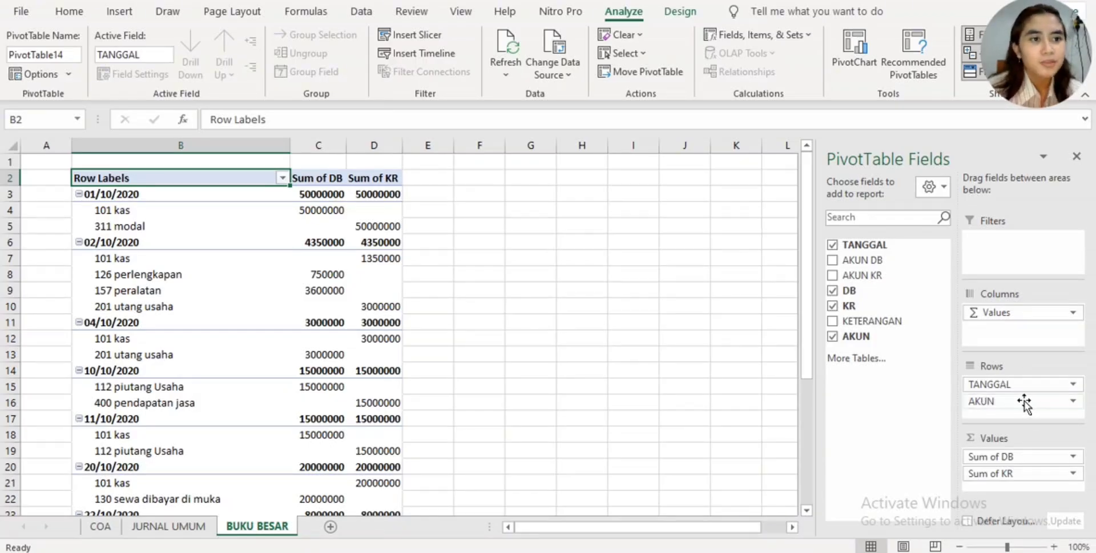
{"action": "left_click_drag", "start_coordinate": [1024, 401], "coordinate": [1019, 263]}
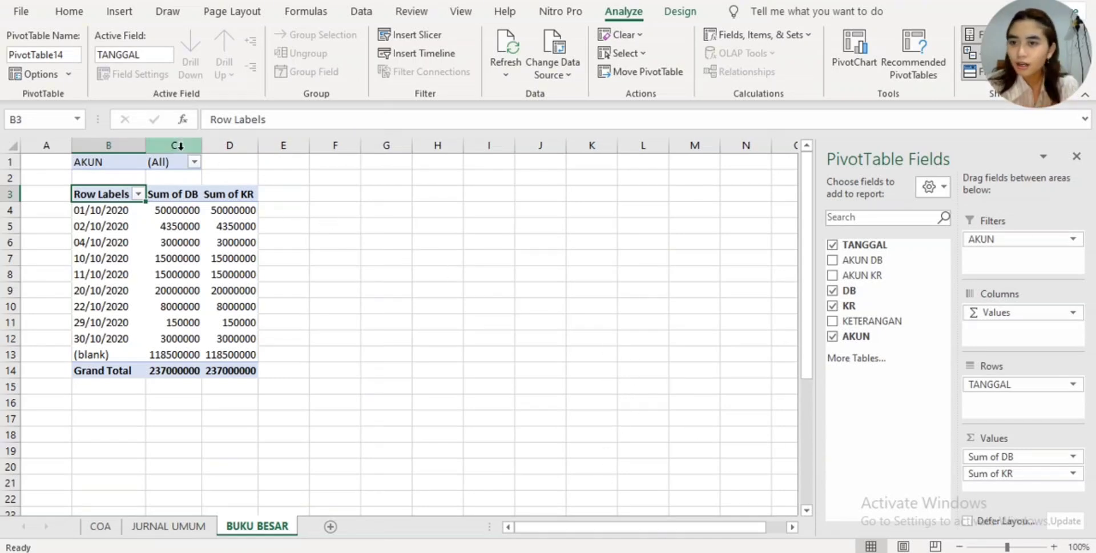
- Filter the PivotTable's AKUN field to show only 101 kas, with multiple item selection enabled
{"action": "left_click", "coordinate": [195, 162]}
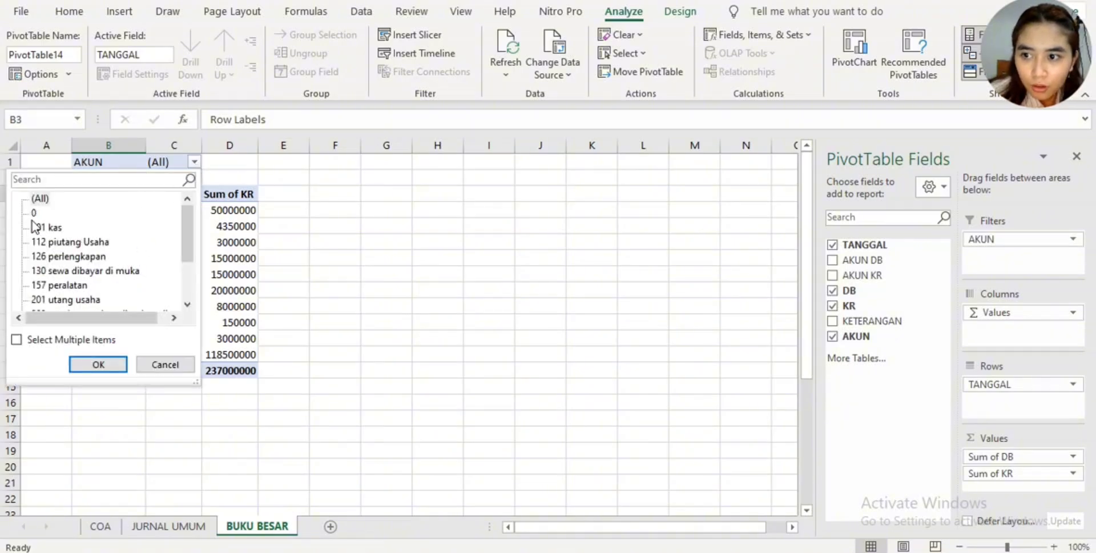
{"action": "left_click", "coordinate": [48, 228]}
{"action": "left_click", "coordinate": [17, 339]}
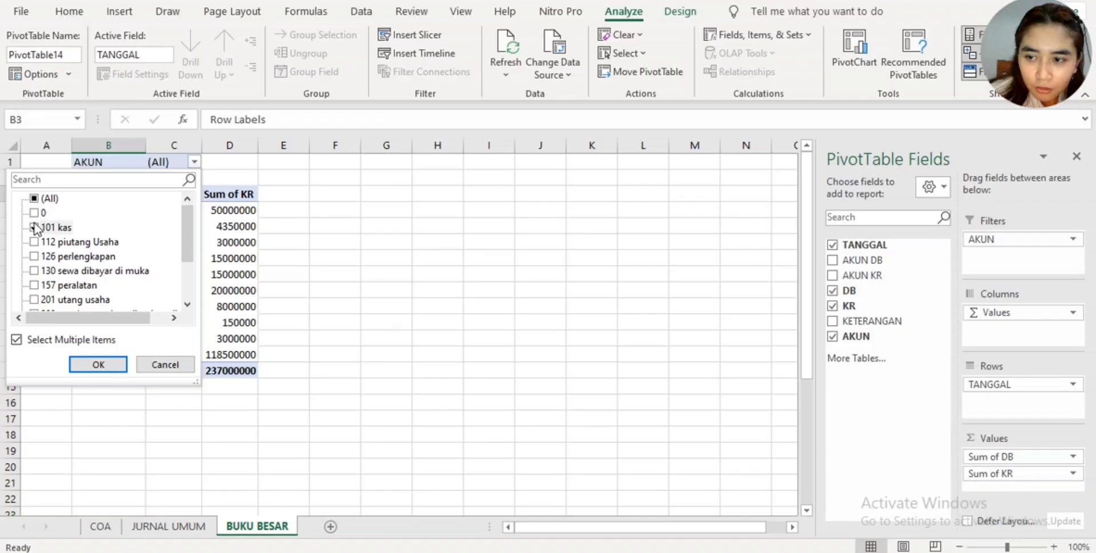
{"action": "left_click", "coordinate": [34, 228]}
{"action": "left_click", "coordinate": [35, 228]}
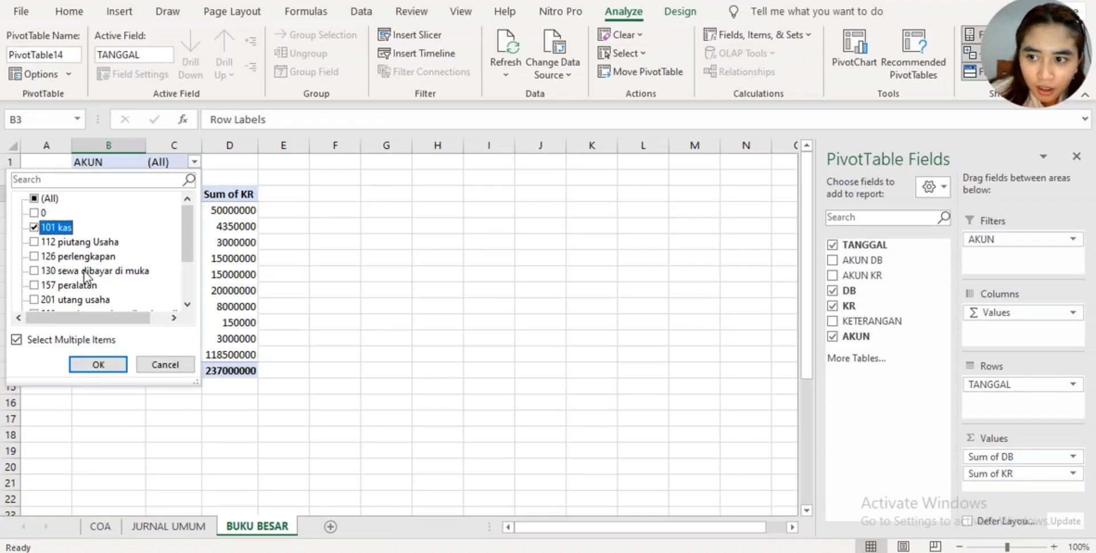
{"action": "left_click", "coordinate": [98, 365]}
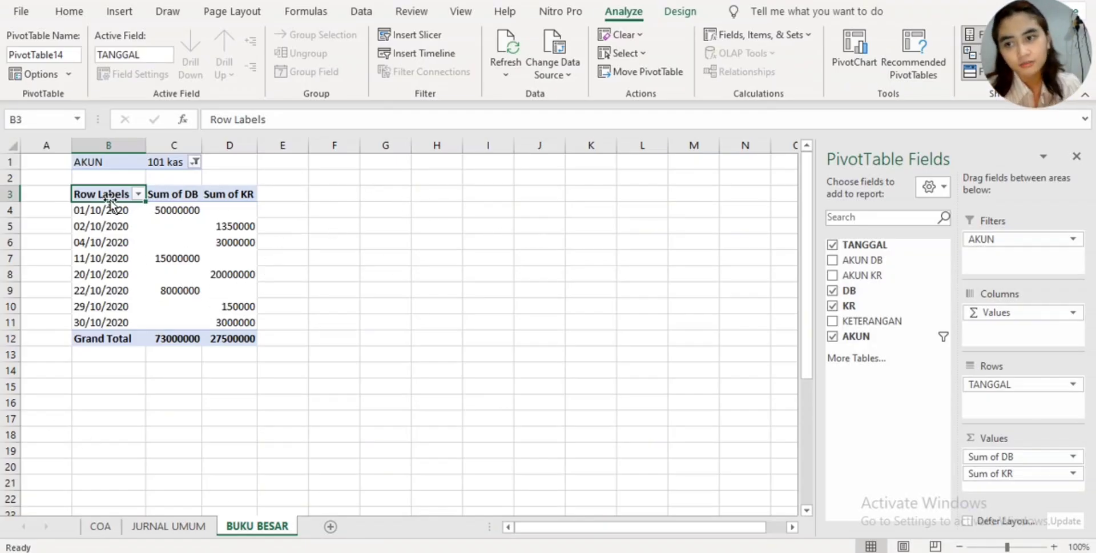
- Select the Sum of DB header cell C3 in the PivotTable
{"action": "left_click", "coordinate": [285, 206]}
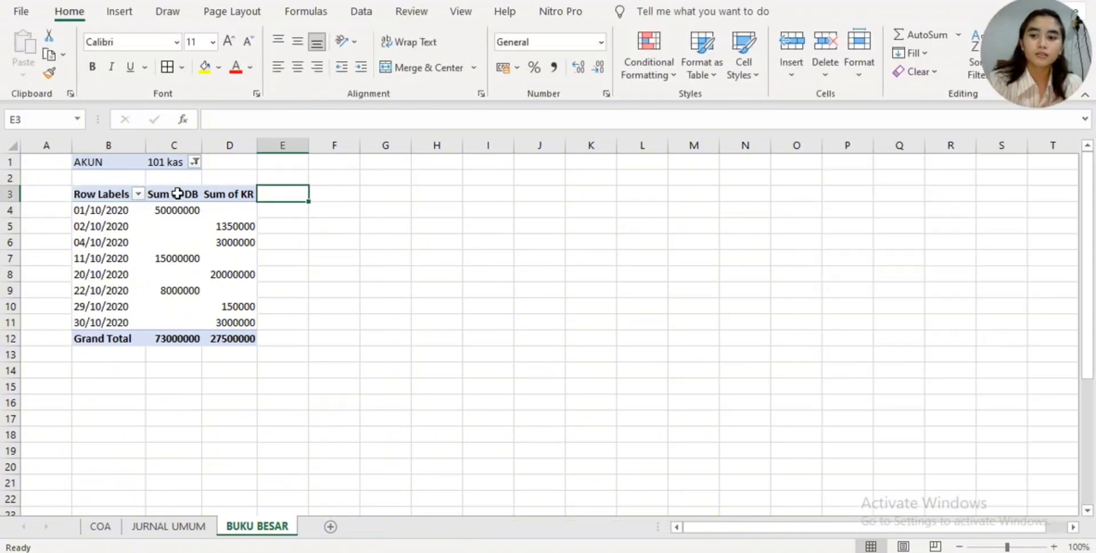
{"action": "left_click", "coordinate": [178, 194]}
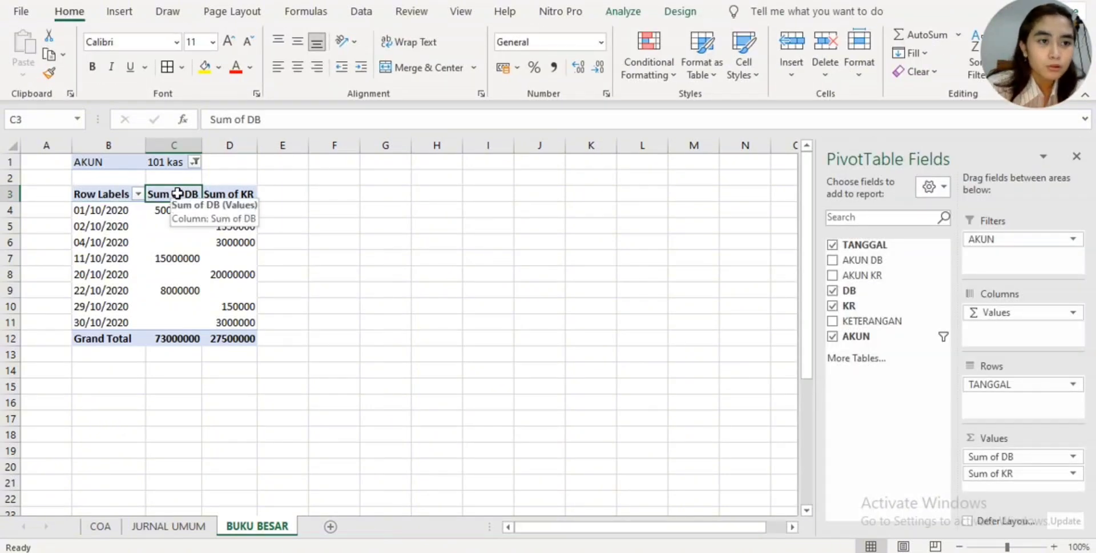
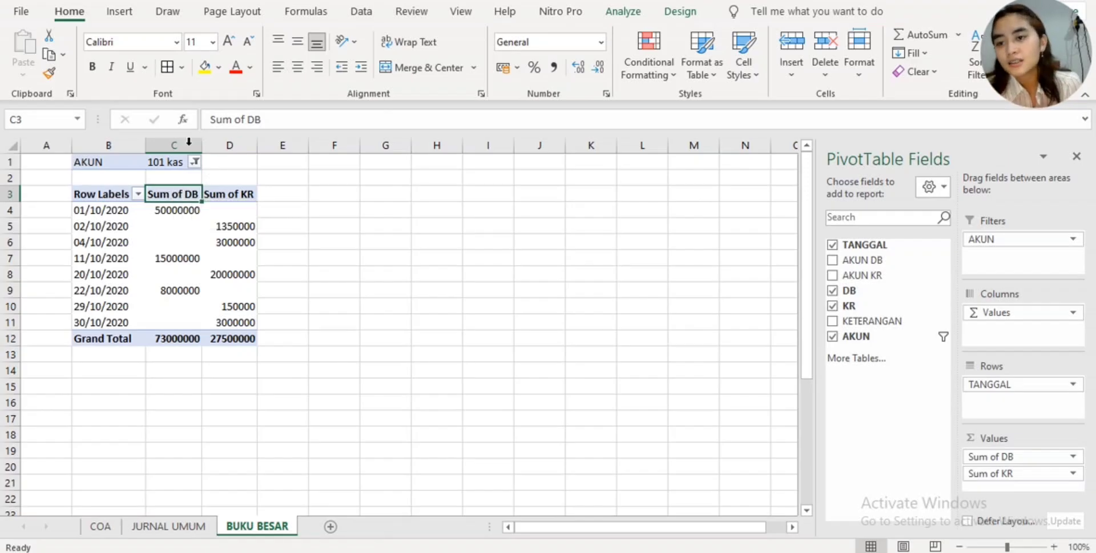
- Rename the pivot table's Row Labels header in B3 to TANGGAL
{"action": "double_click", "coordinate": [117, 194]}
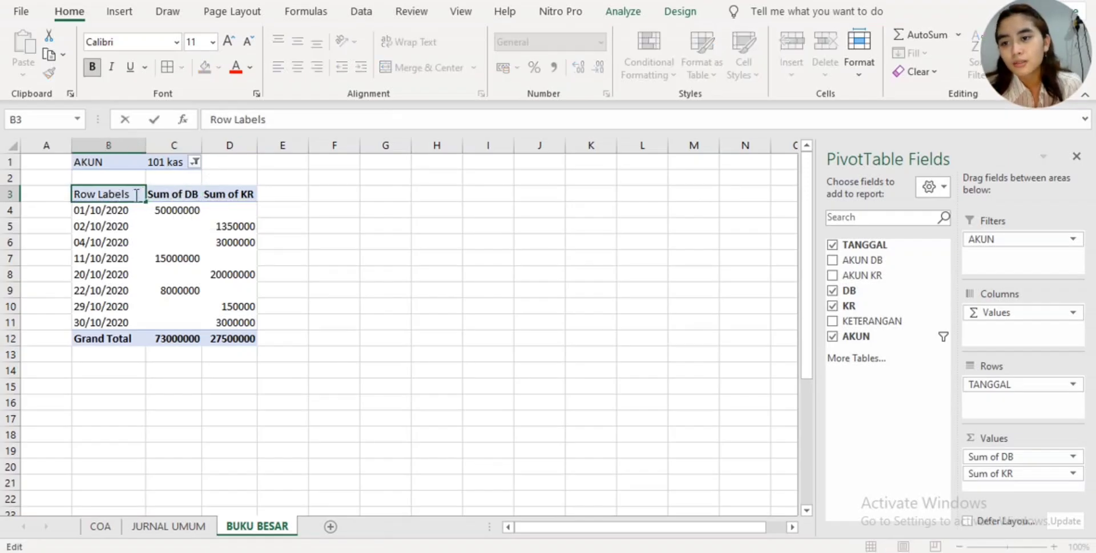
{"action": "key", "text": "BackSpace"}
{"action": "key", "text": "BackSpace"}
{"action": "key", "text": "BackSpace"}
{"action": "key", "text": "BackSpace"}
{"action": "key", "text": "BackSpace"}
{"action": "key", "text": "BackSpace"}
{"action": "key", "text": "BackSpace"}
{"action": "key", "text": "BackSpace"}
{"action": "key", "text": "BackSpace"}
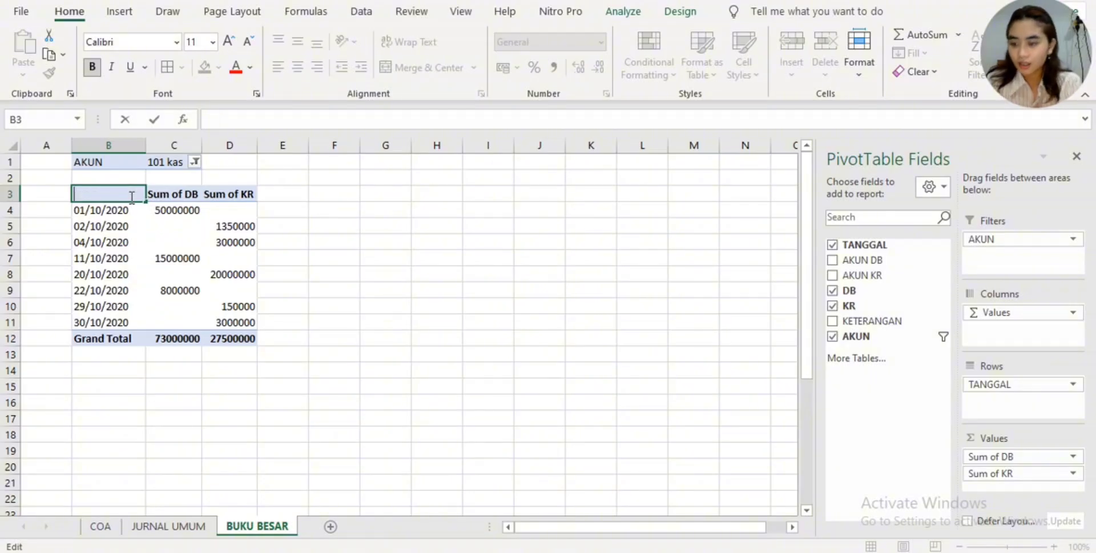
{"action": "type", "text": "TANGGA"}
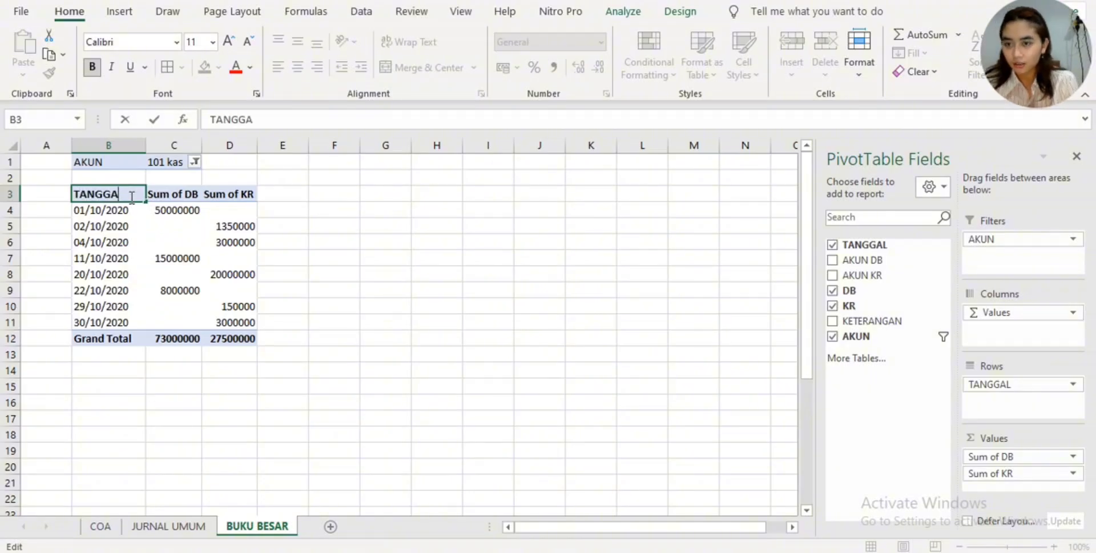
{"action": "type", "text": "L"}
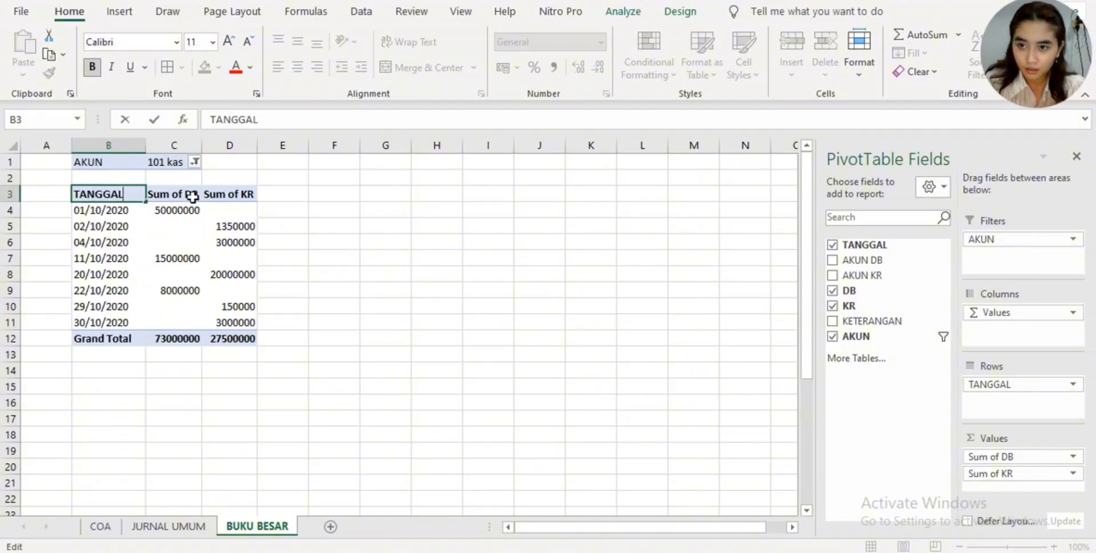
- Rename the pivot table's Sum of DB header in C3 to DEBIT
{"action": "double_click", "coordinate": [191, 195]}
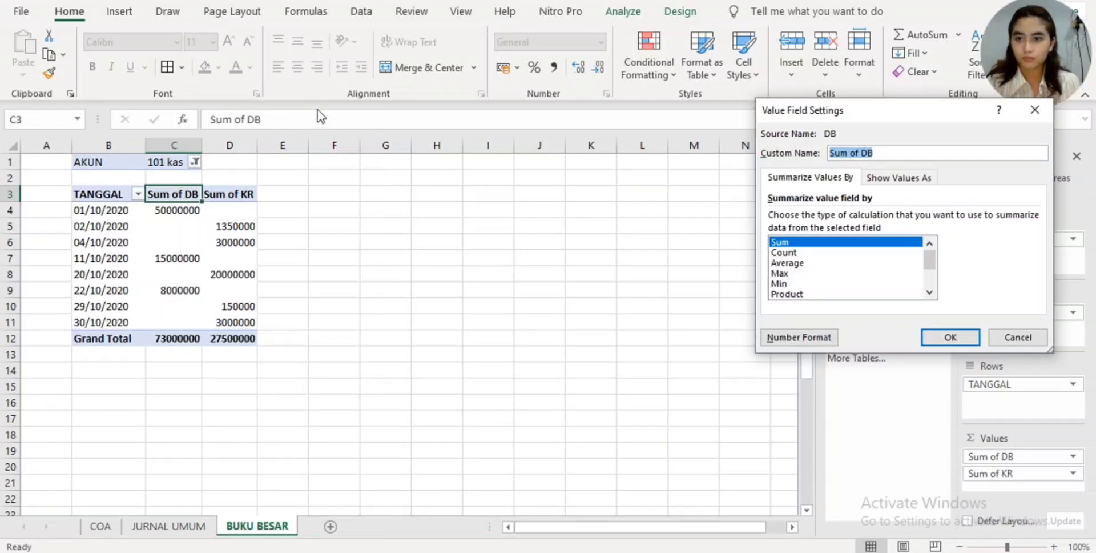
{"action": "left_click", "coordinate": [1031, 338]}
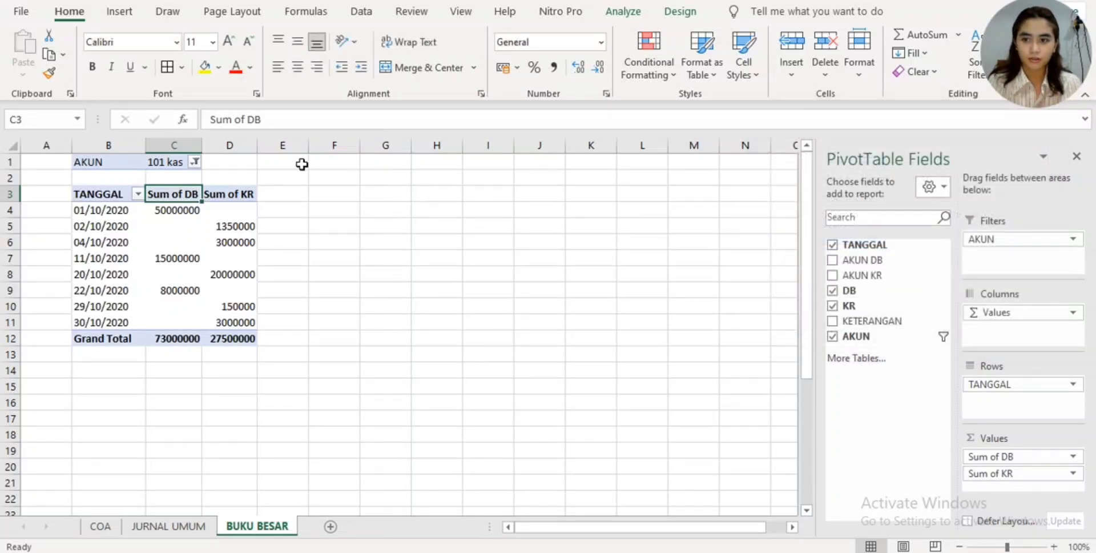
{"action": "left_click", "coordinate": [284, 121]}
{"action": "key", "text": "BackSpace"}
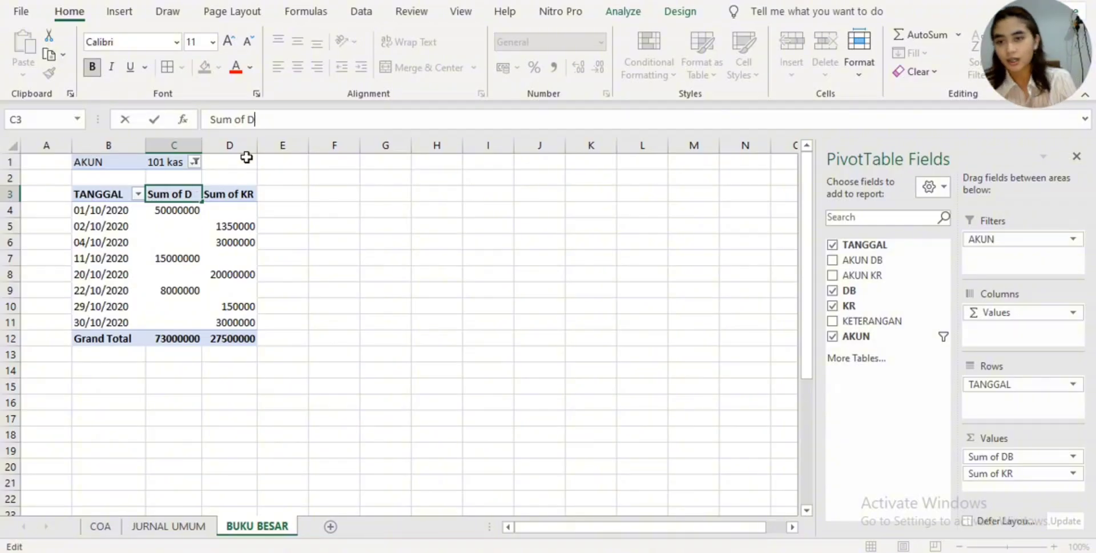
{"action": "key", "text": "BackSpace"}
{"action": "key", "text": "BackSpace"}
{"action": "key", "text": "BackSpace"}
{"action": "key", "text": "BackSpace"}
{"action": "key", "text": "BackSpace"}
{"action": "key", "text": "BackSpace"}
{"action": "key", "text": "BackSpace"}
{"action": "key", "text": "BackSpace"}
{"action": "type", "text": "DEBI"}
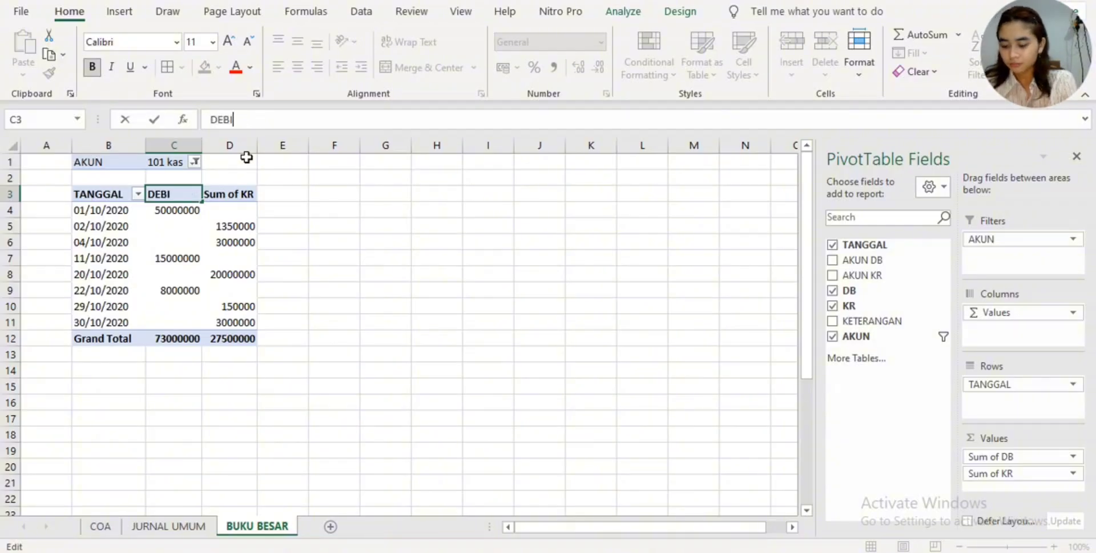
{"action": "type", "text": "T"}
- Rename the pivot table's Sum of KR header in D3 to KREDIT
{"action": "left_click", "coordinate": [242, 194]}
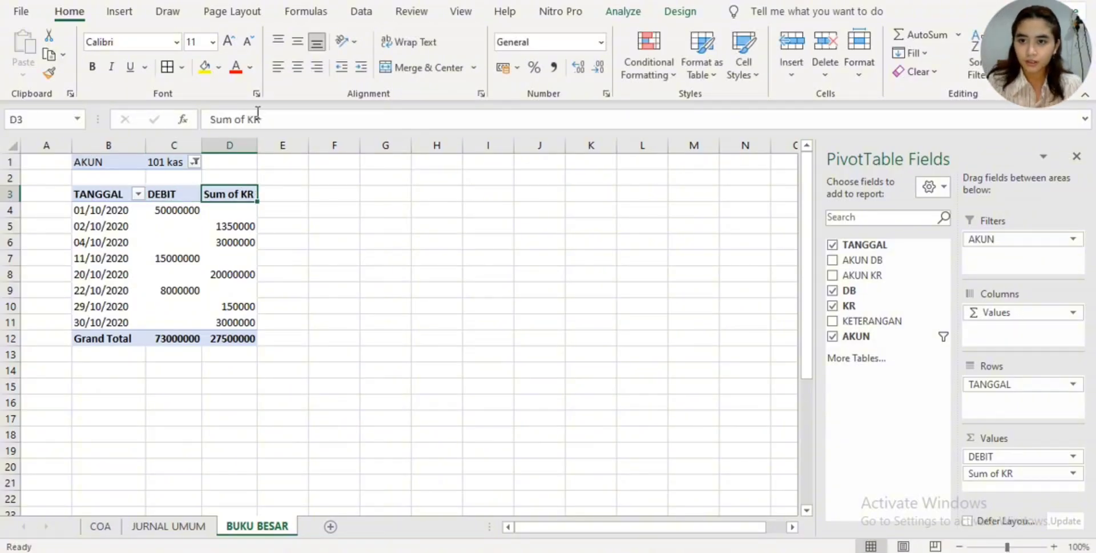
{"action": "left_click", "coordinate": [269, 119]}
{"action": "key", "text": "BackSpace"}
{"action": "key", "text": "BackSpace"}
{"action": "key", "text": "BackSpace"}
{"action": "key", "text": "BackSpace"}
{"action": "key", "text": "BackSpace"}
{"action": "key", "text": "BackSpace"}
{"action": "key", "text": "BackSpace"}
{"action": "key", "text": "BackSpace"}
{"action": "key", "text": "BackSpace"}
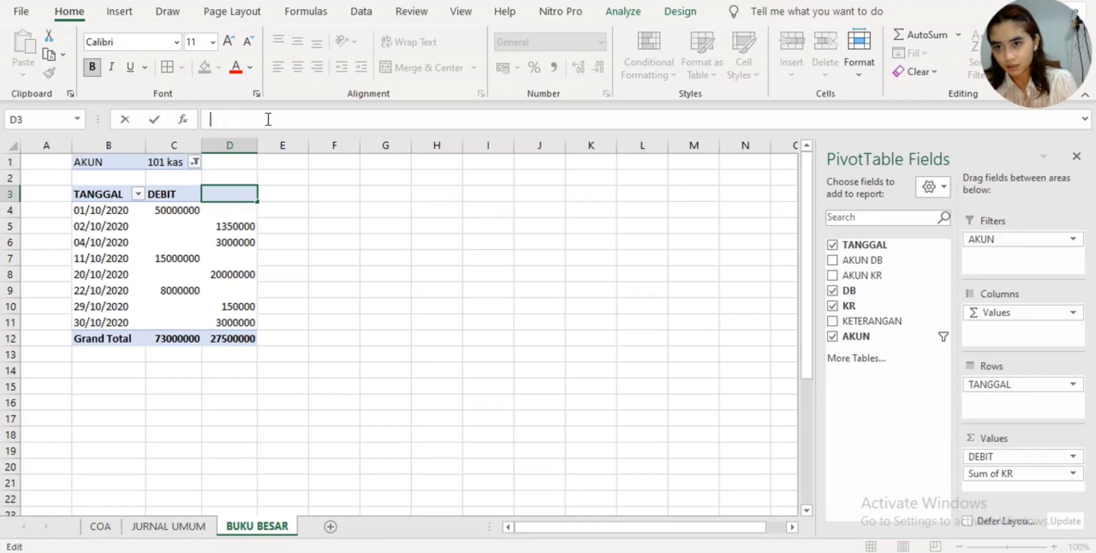
{"action": "type", "text": "KREDIT"}
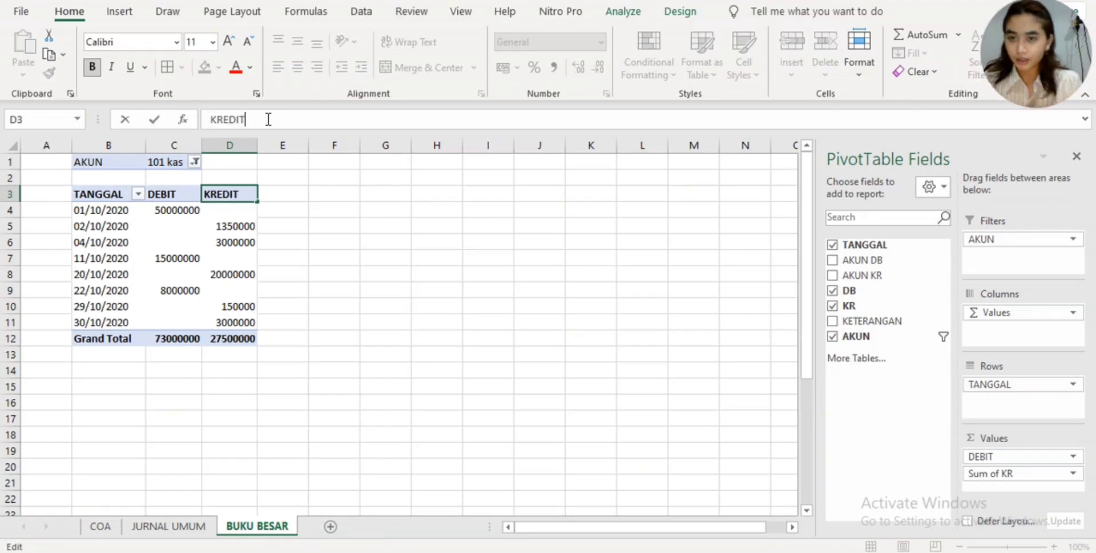
- Apply the Rp English (Indonesia) accounting format to the debit and credit amounts, including the grand totals, in C4:D13
{"action": "left_click", "coordinate": [183, 209]}
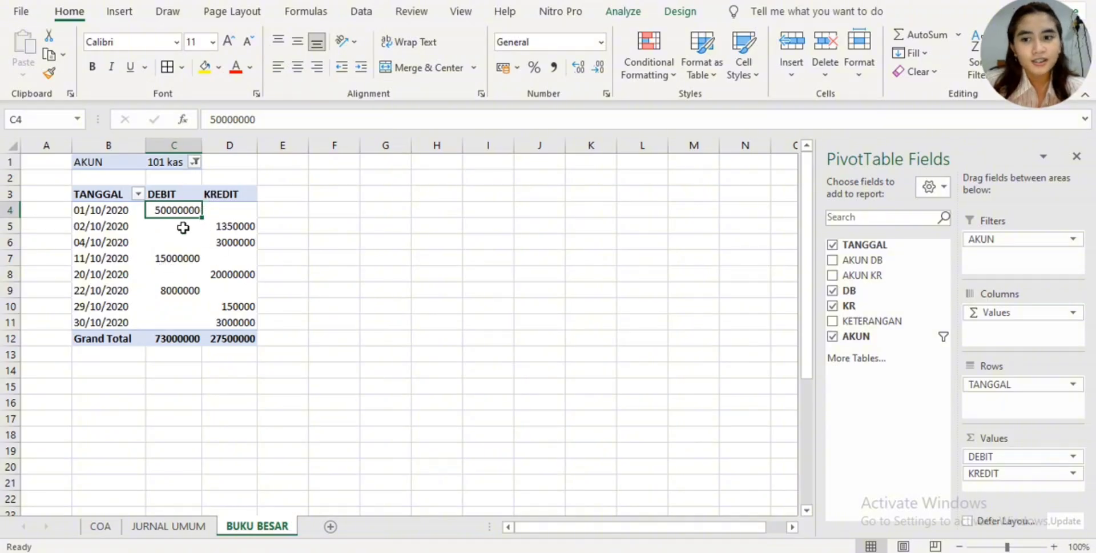
{"action": "left_click_drag", "start_coordinate": [202, 217], "coordinate": [263, 266]}
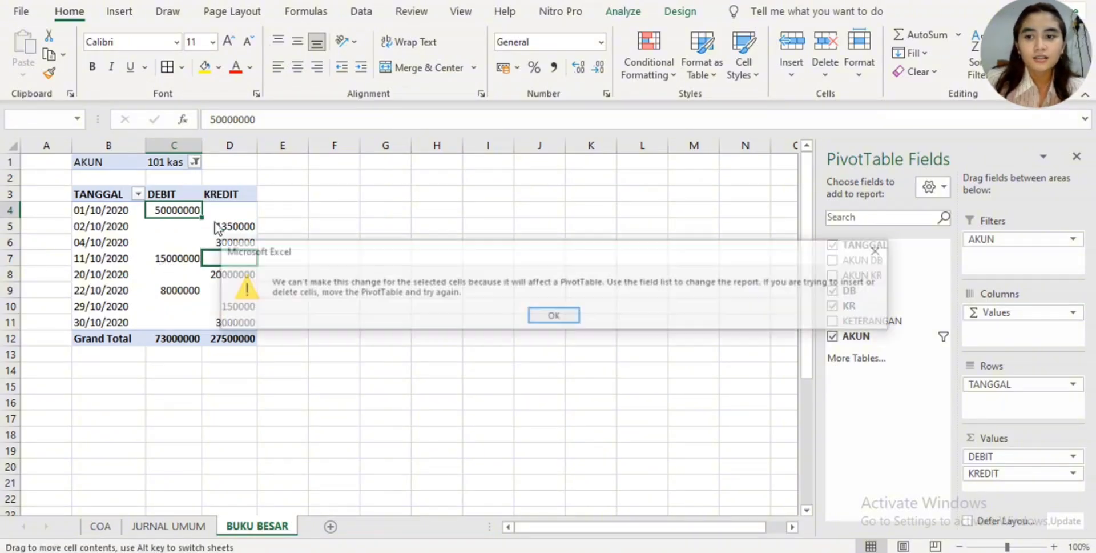
{"action": "left_click", "coordinate": [558, 318]}
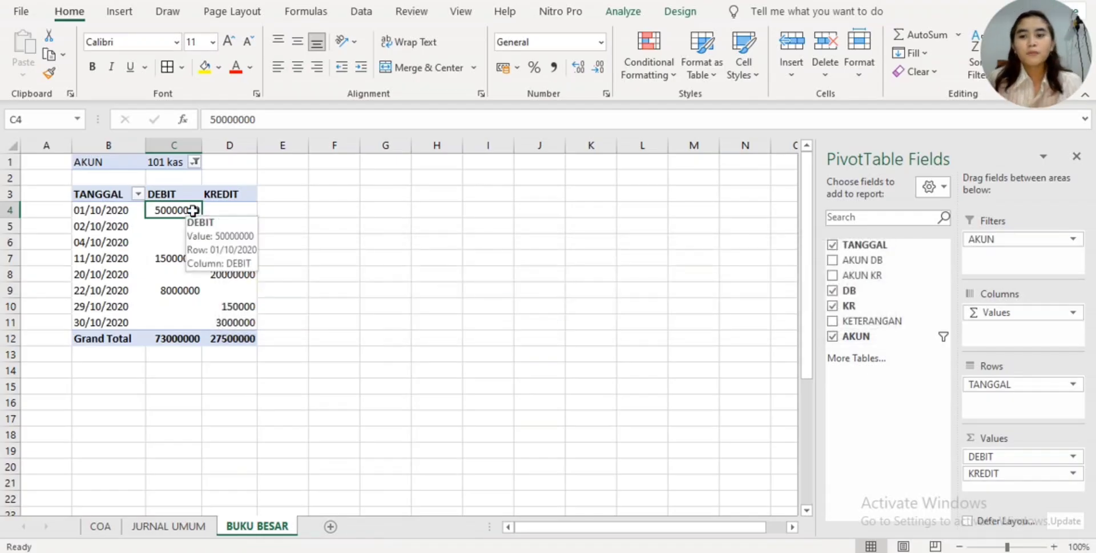
{"action": "left_click_drag", "start_coordinate": [192, 208], "coordinate": [237, 350]}
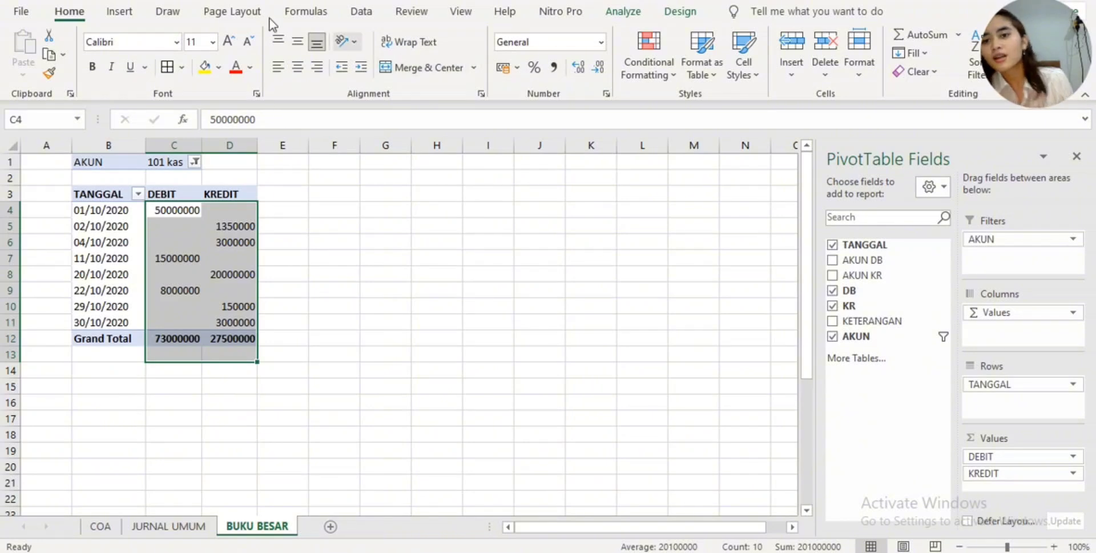
{"action": "left_click", "coordinate": [516, 68]}
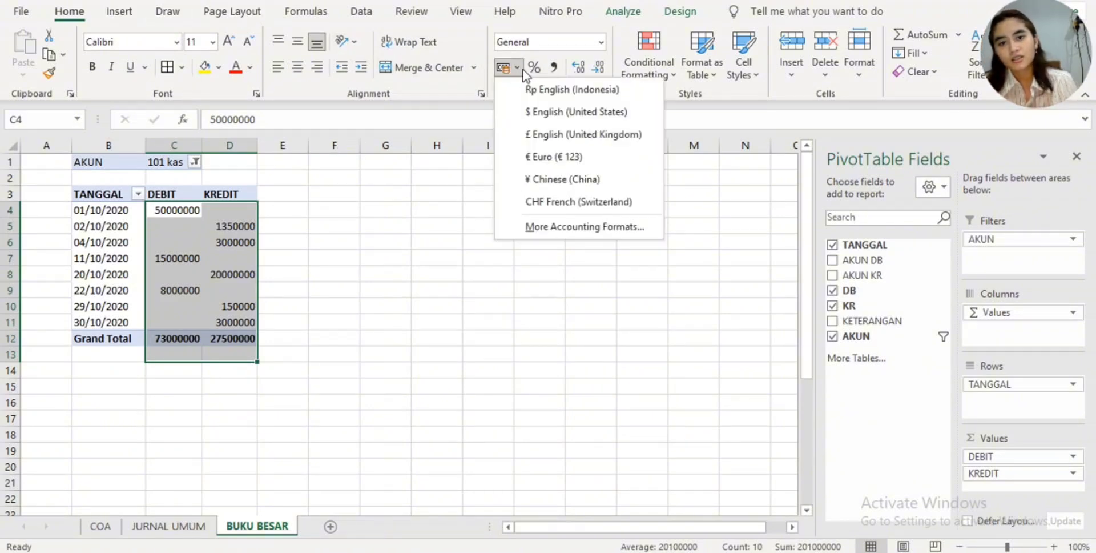
{"action": "left_click", "coordinate": [529, 92]}
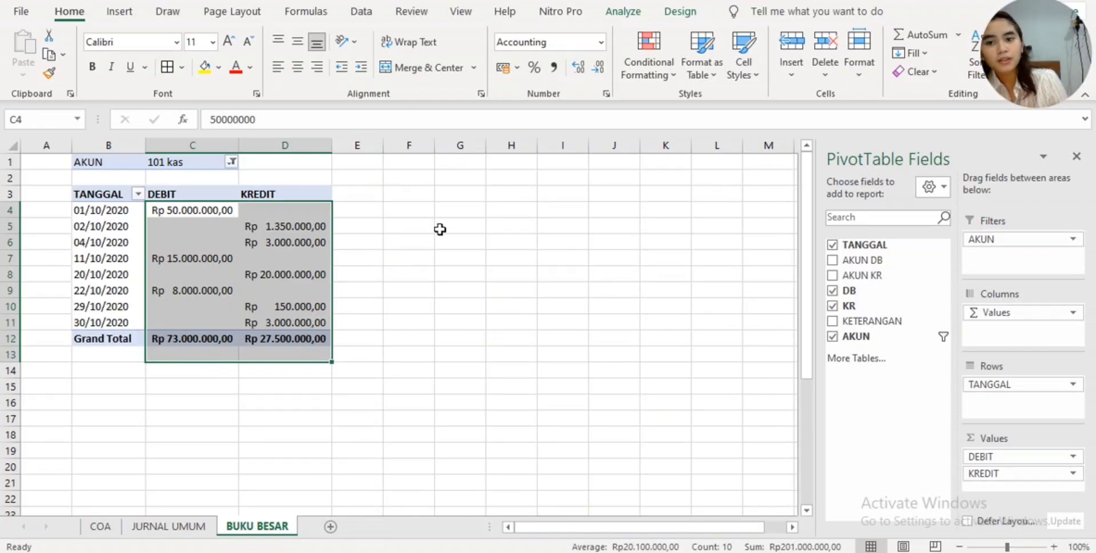
- Close the PivotTable field list while keeping the pivot table on the sheet
{"action": "left_click", "coordinate": [405, 217]}
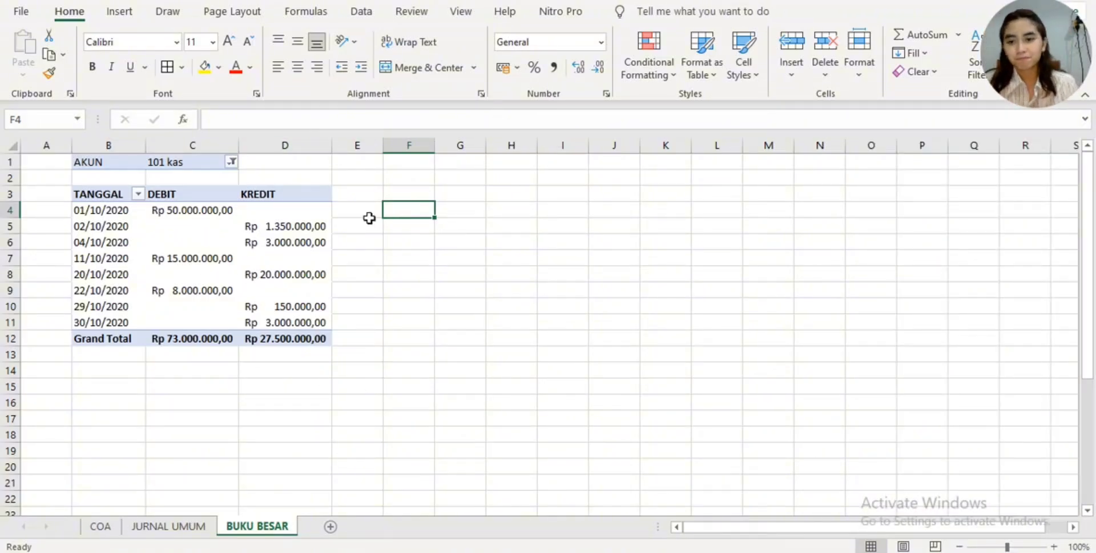
{"action": "left_click", "coordinate": [324, 194]}
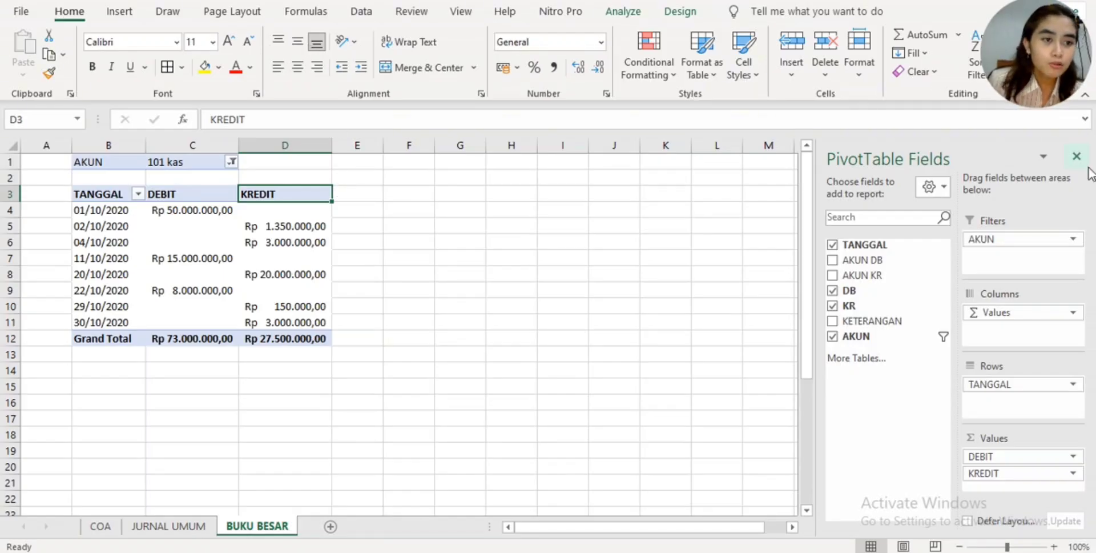
{"action": "left_click", "coordinate": [1076, 156]}
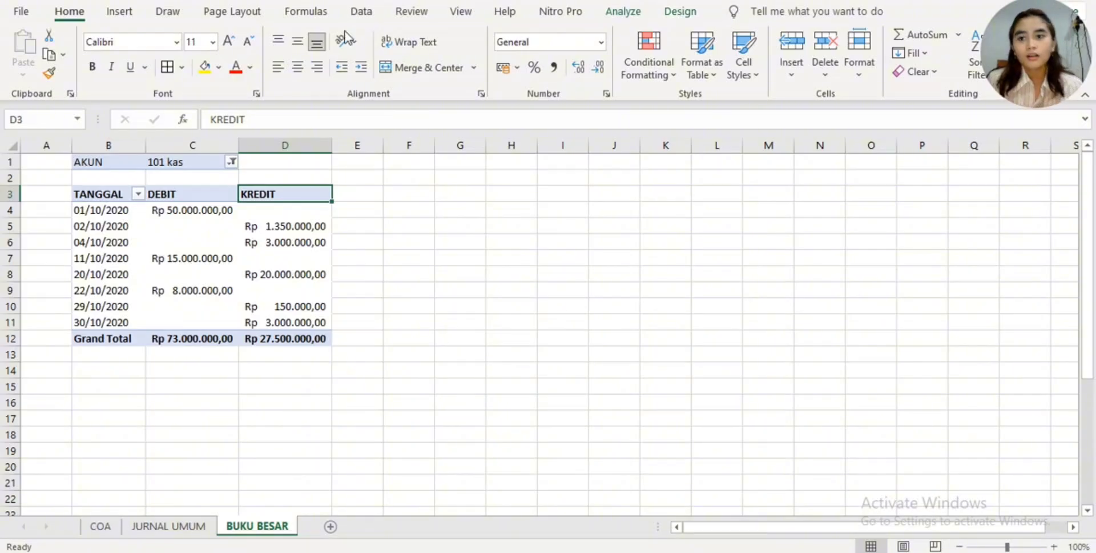
{"action": "left_click", "coordinate": [276, 277]}
{"action": "left_click", "coordinate": [282, 208]}
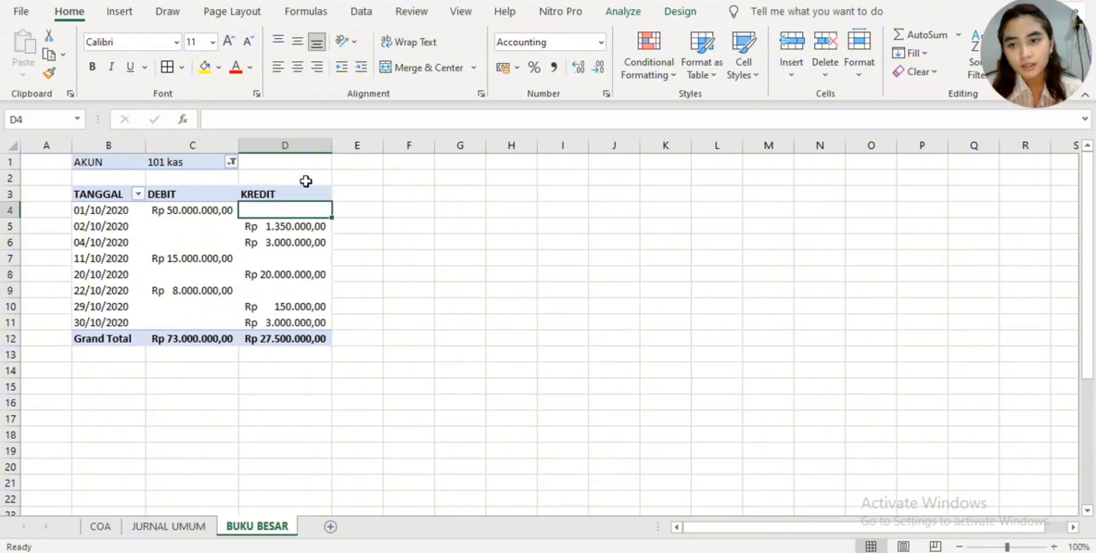
{"action": "left_click", "coordinate": [308, 187]}
{"action": "left_click", "coordinate": [354, 192]}
{"action": "left_click", "coordinate": [297, 206]}
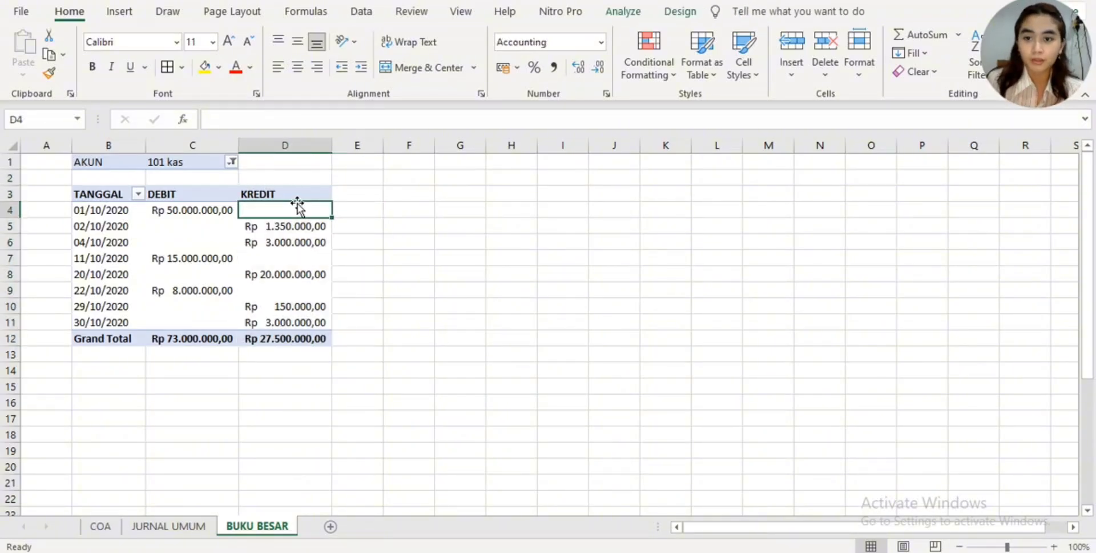
- Start a new calculated field in the pivot table and name it SALDO DEBIT
{"action": "left_click", "coordinate": [297, 196]}
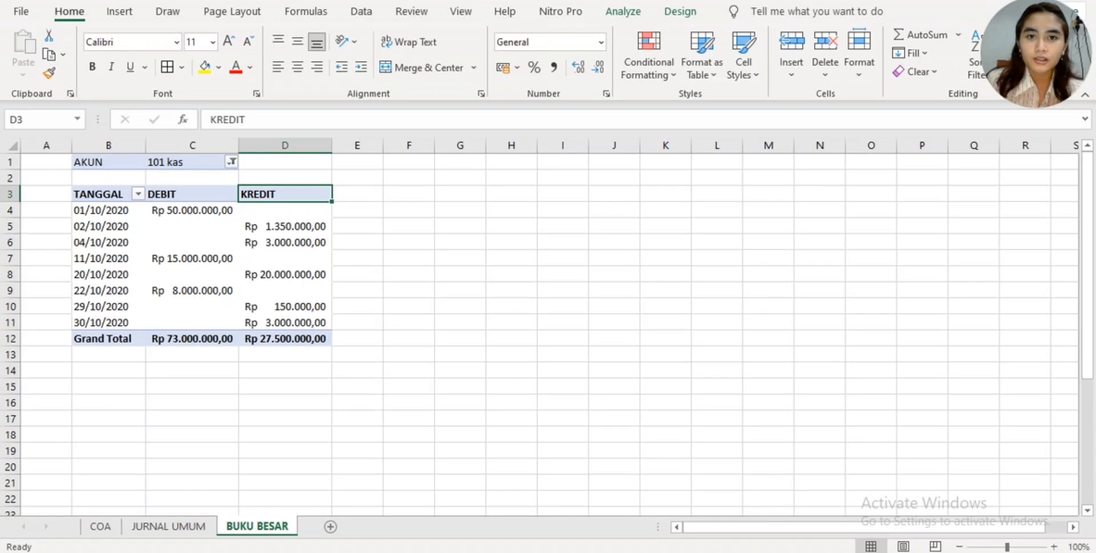
{"action": "left_click", "coordinate": [636, 21]}
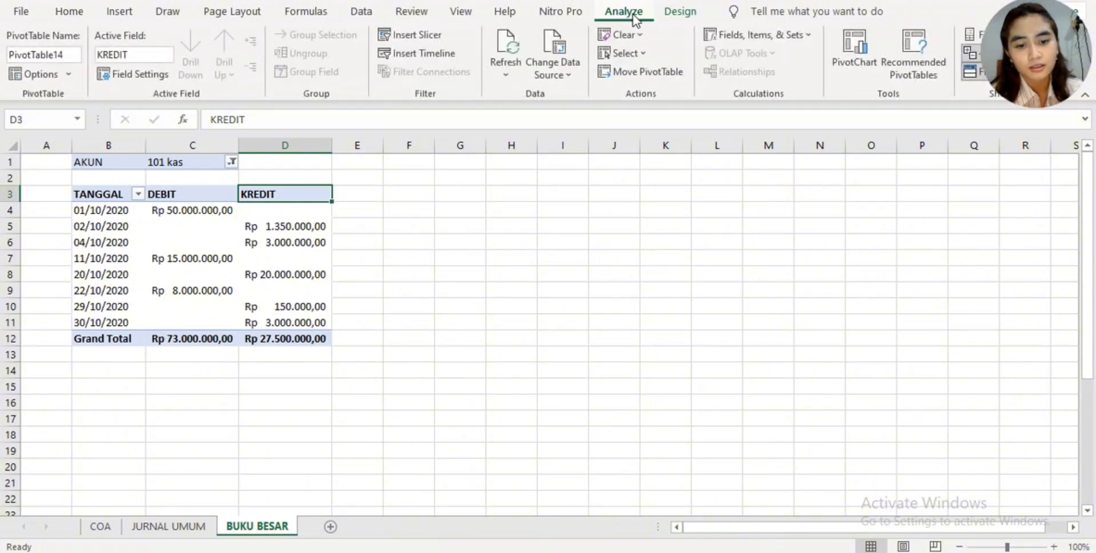
{"action": "left_click", "coordinate": [792, 40]}
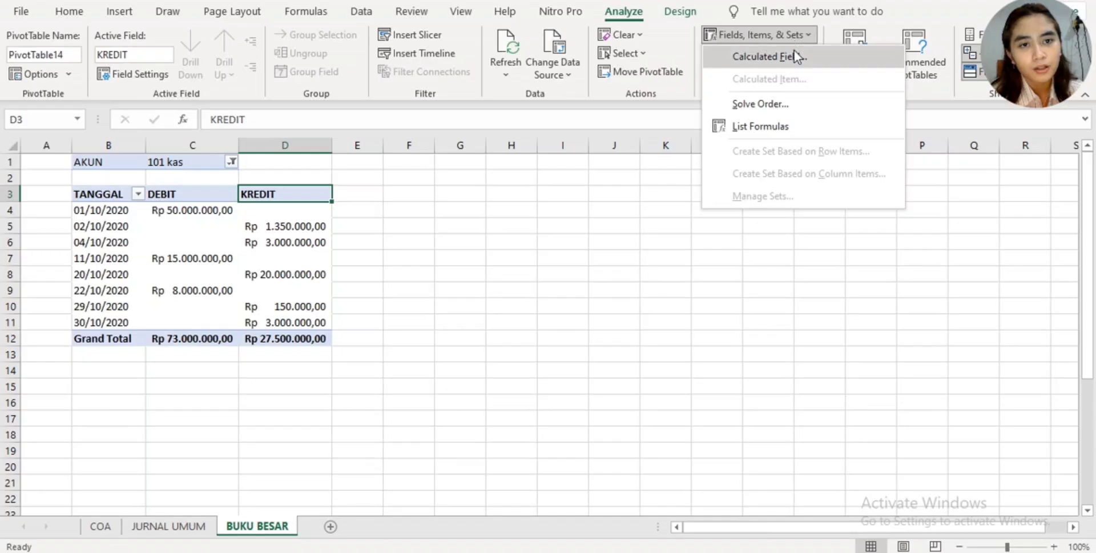
{"action": "left_click", "coordinate": [794, 56]}
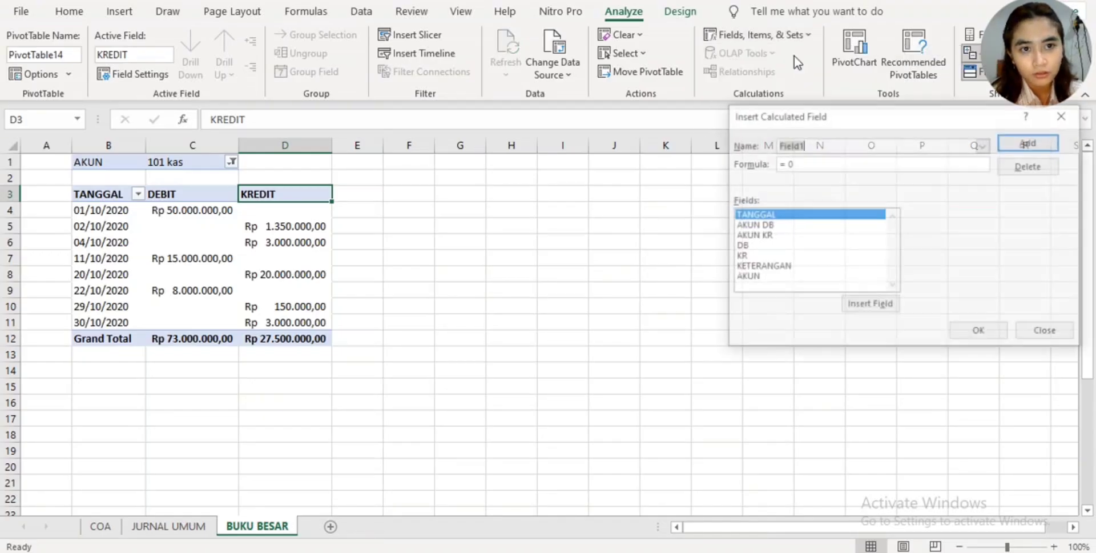
{"action": "left_click", "coordinate": [818, 142]}
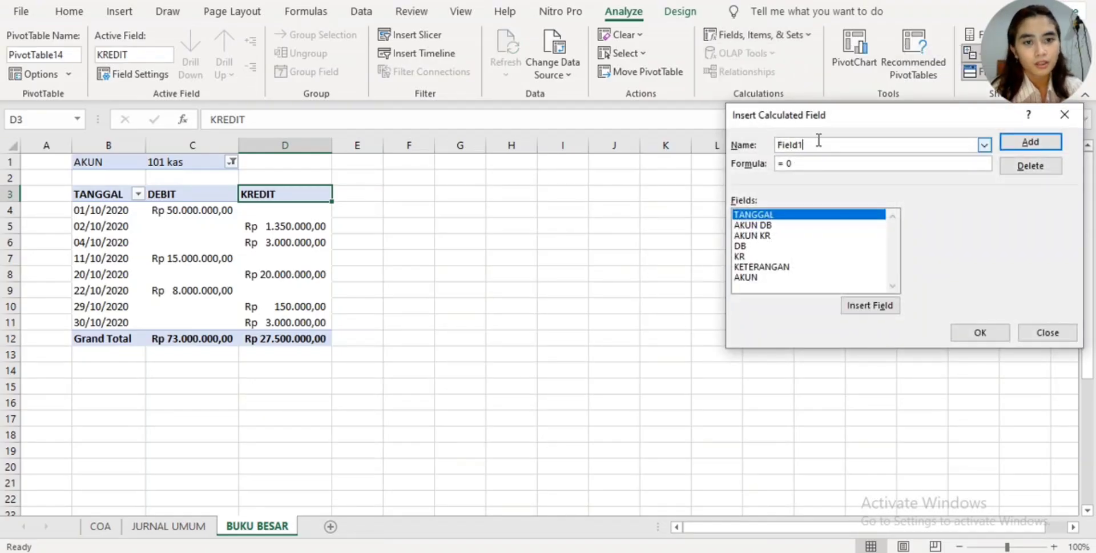
{"action": "key", "text": "BackSpace"}
{"action": "key", "text": "BackSpace"}
{"action": "key", "text": "BackSpace"}
{"action": "key", "text": "BackSpace"}
{"action": "key", "text": "BackSpace"}
{"action": "key", "text": "BackSpace"}
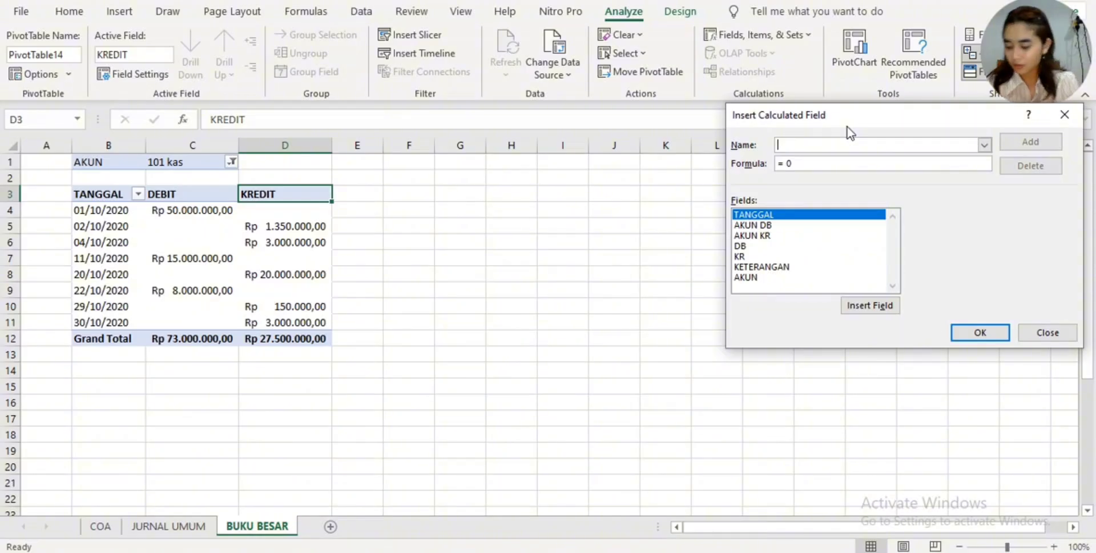
{"action": "type", "text": "SALOD"}
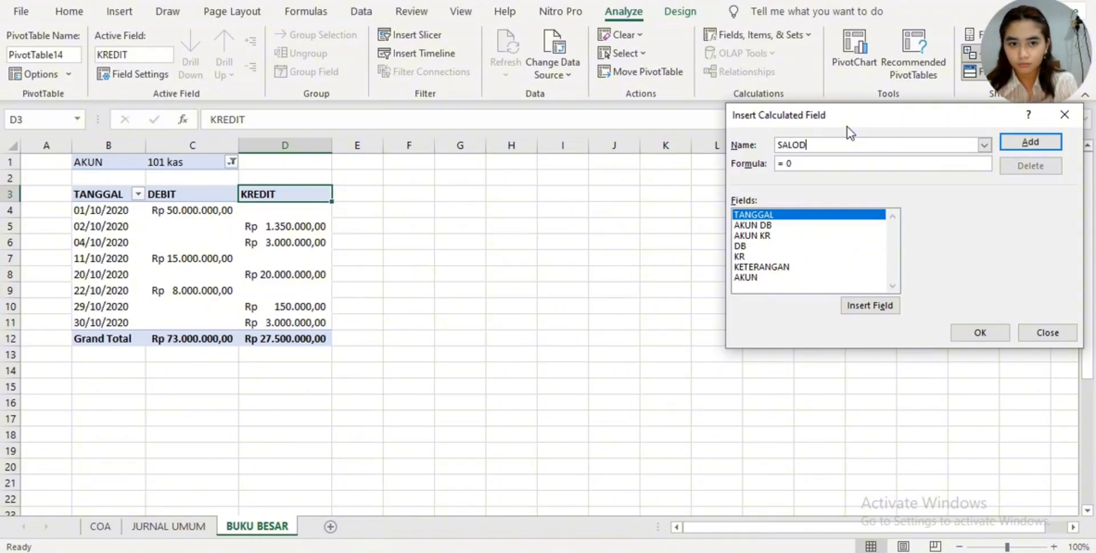
{"action": "key", "text": "BackSpace"}
{"action": "key", "text": "BackSpace"}
{"action": "type", "text": "DO"}
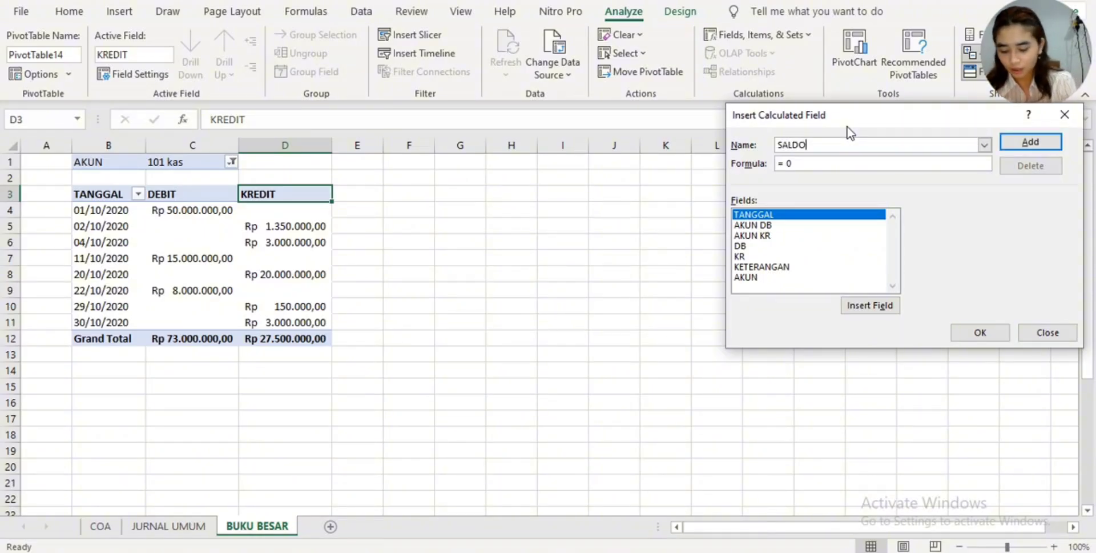
{"action": "type", "text": " DEBIT"}
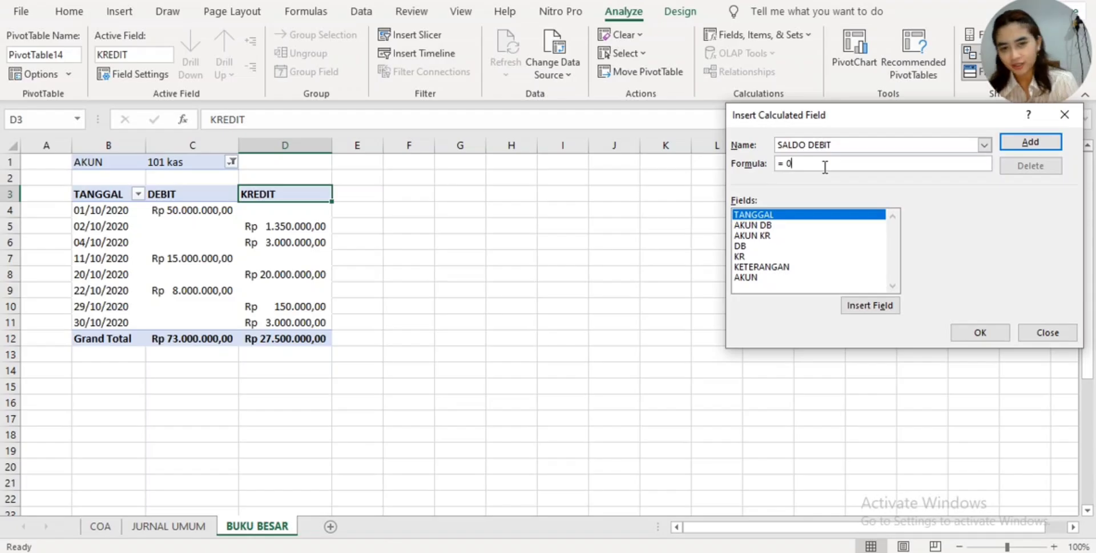
- Begin the SALDO DEBIT formula with an IF function whose condition tests whether the DB field is greater than KR: = IF( DB> KR;
{"action": "key", "text": "BackSpace"}
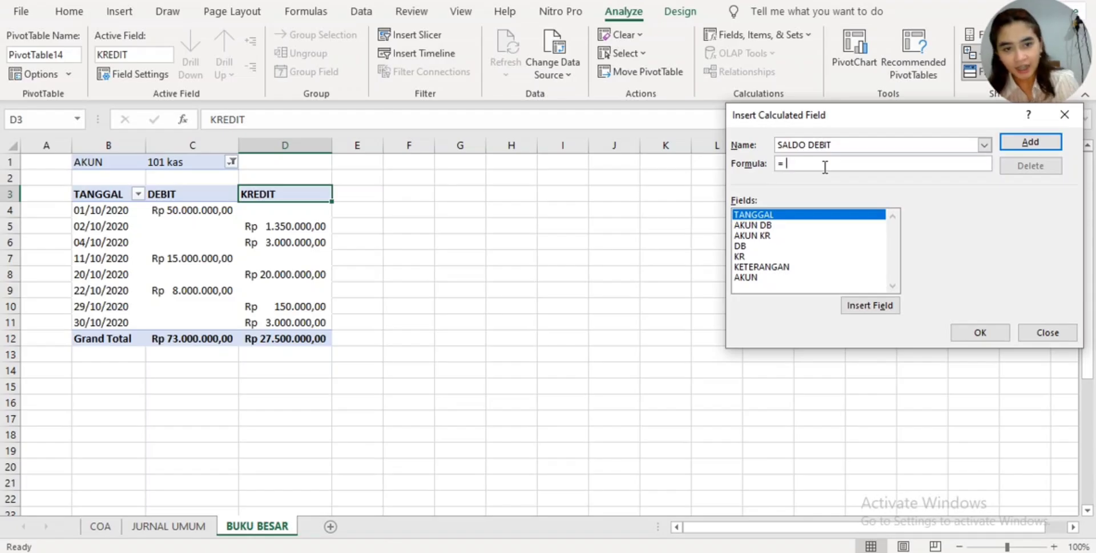
{"action": "type", "text": "IF"}
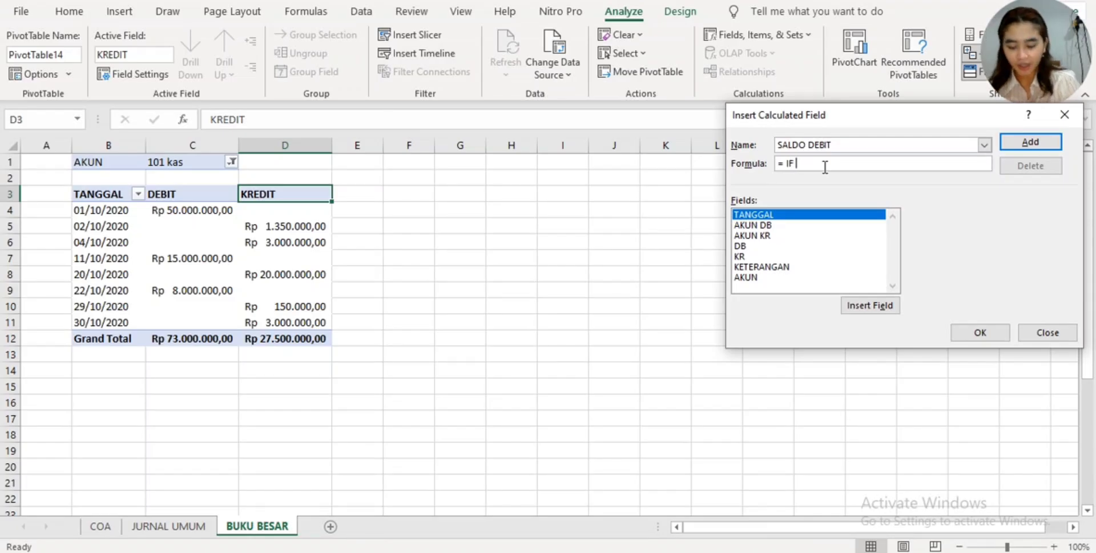
{"action": "type", "text": " ("}
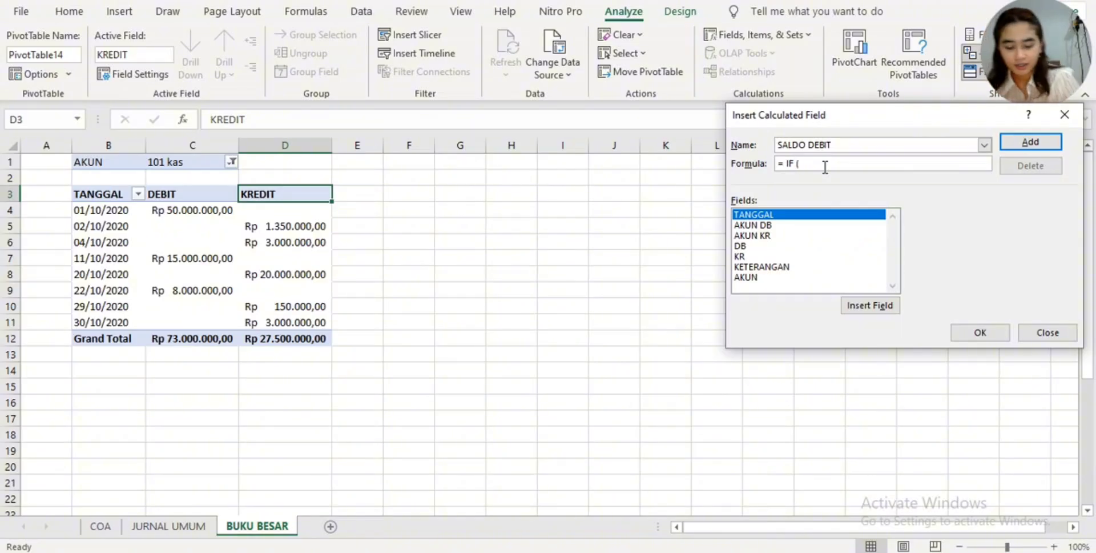
{"action": "key", "text": "BackSpace"}
{"action": "key", "text": "BackSpace"}
{"action": "type", "text": "("}
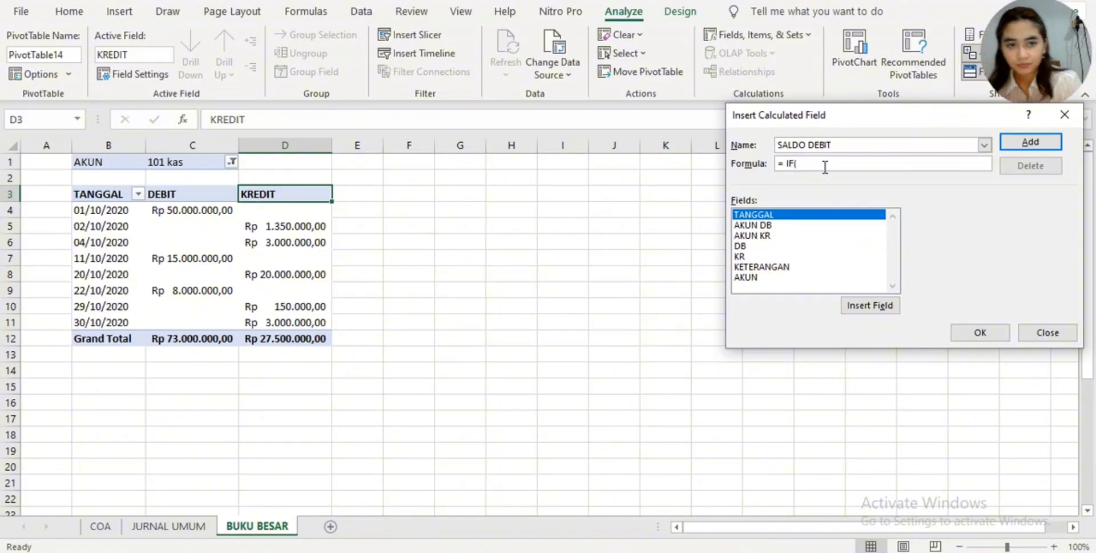
{"action": "left_click", "coordinate": [777, 245]}
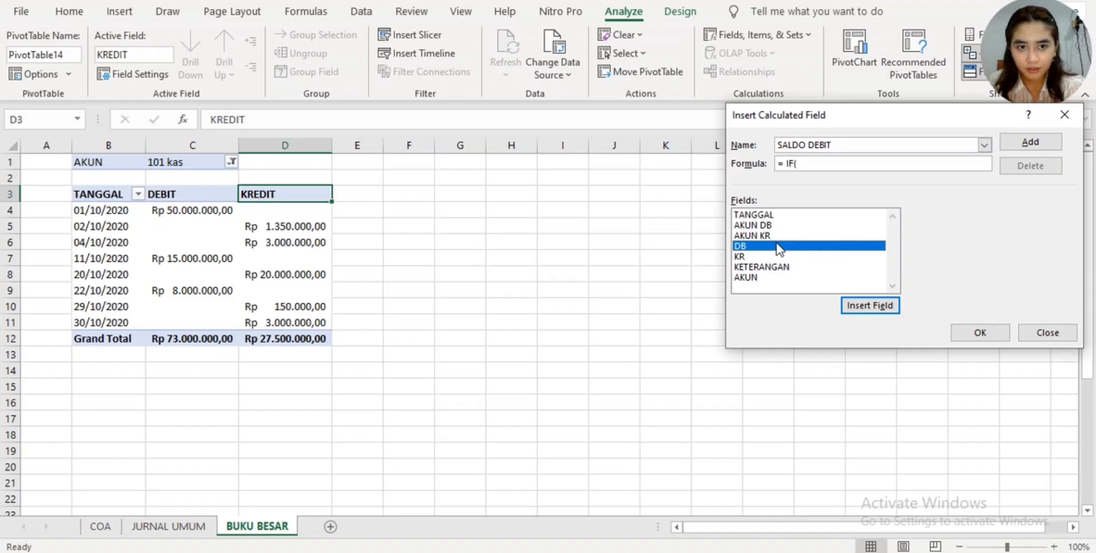
{"action": "double_click", "coordinate": [777, 246]}
{"action": "type", "text": ">"}
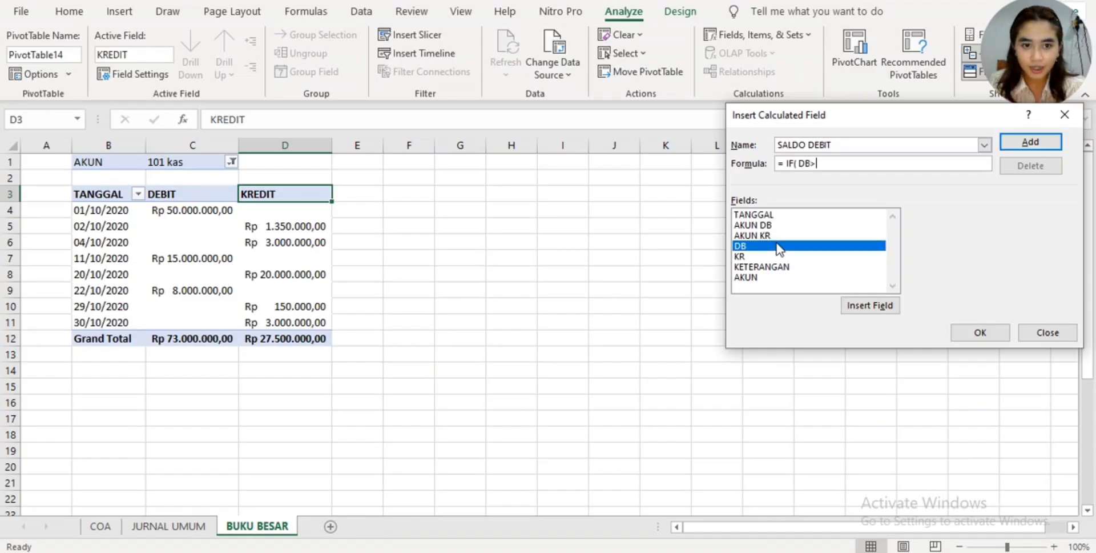
{"action": "double_click", "coordinate": [779, 255]}
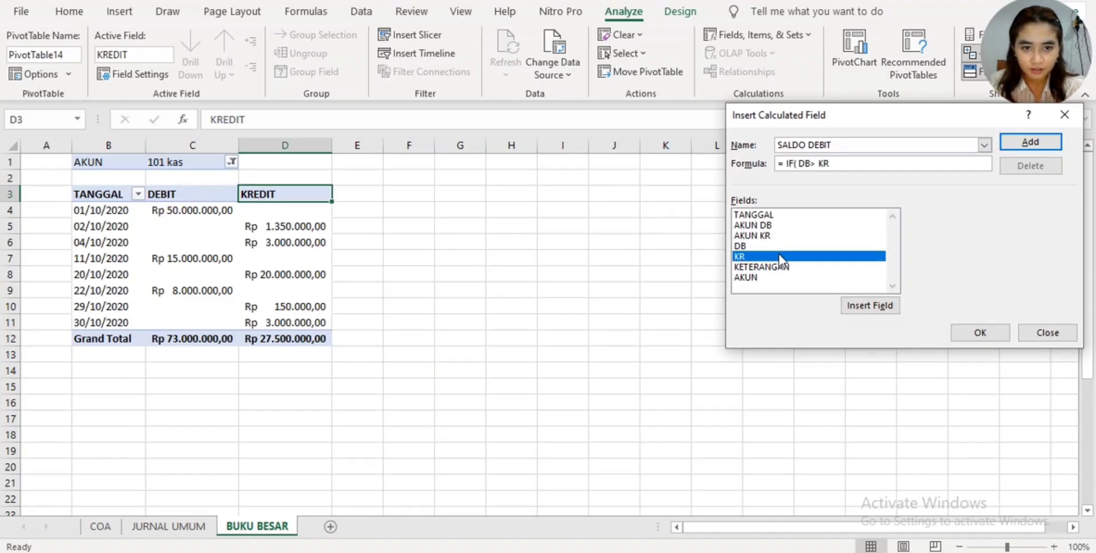
{"action": "type", "text": ";"}
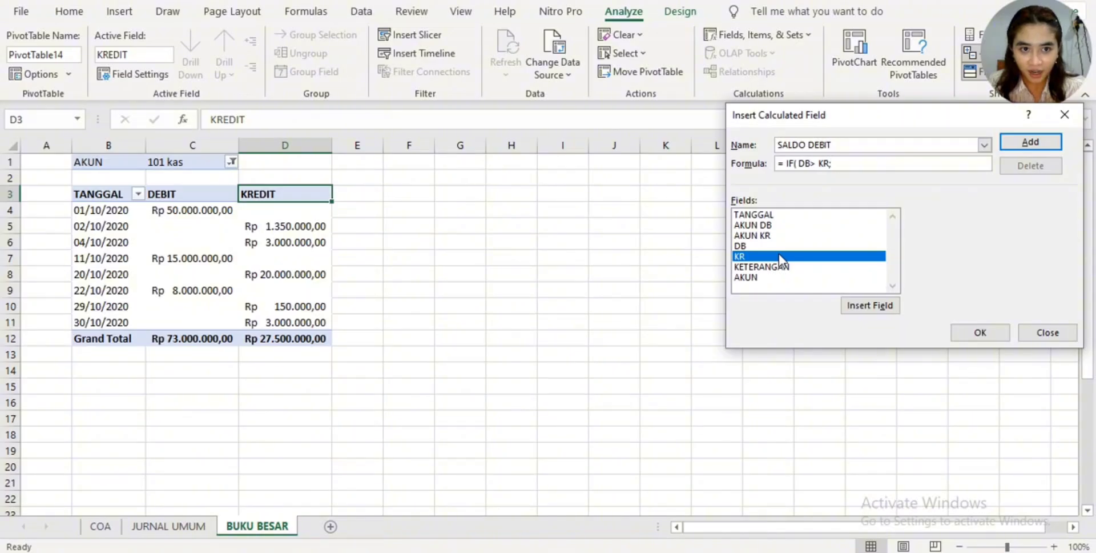
- Complete the SALDO DEBIT formula with DB- KR as the true result and 0 as the false result, and add the field to the pivot table
{"action": "double_click", "coordinate": [791, 246]}
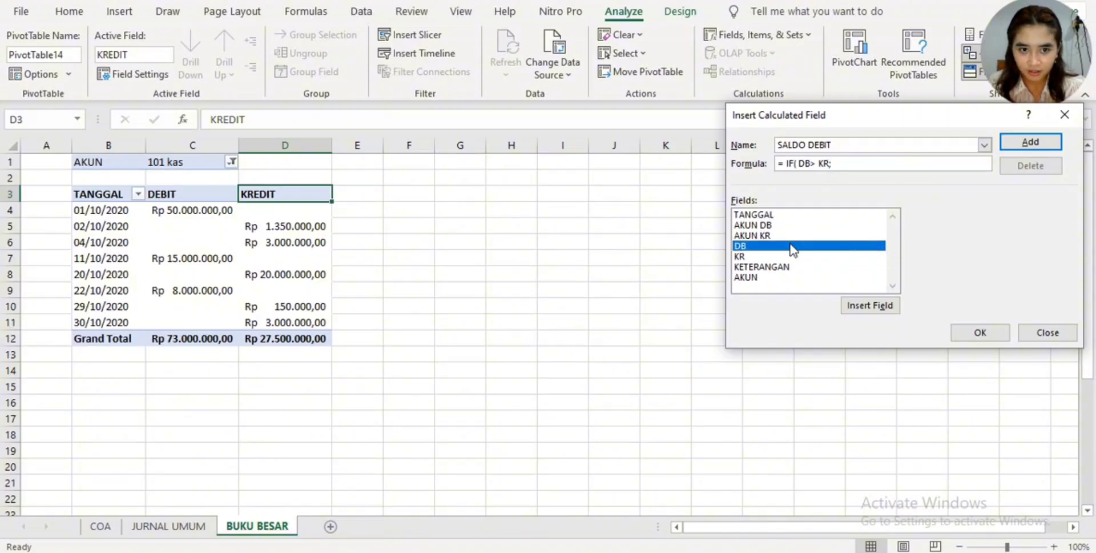
{"action": "type", "text": "-"}
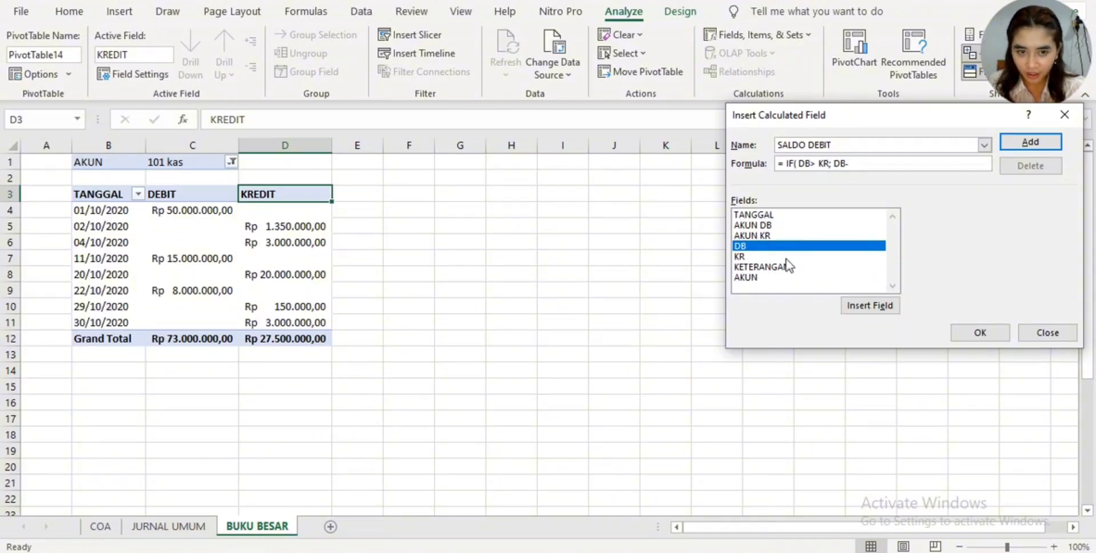
{"action": "double_click", "coordinate": [790, 257]}
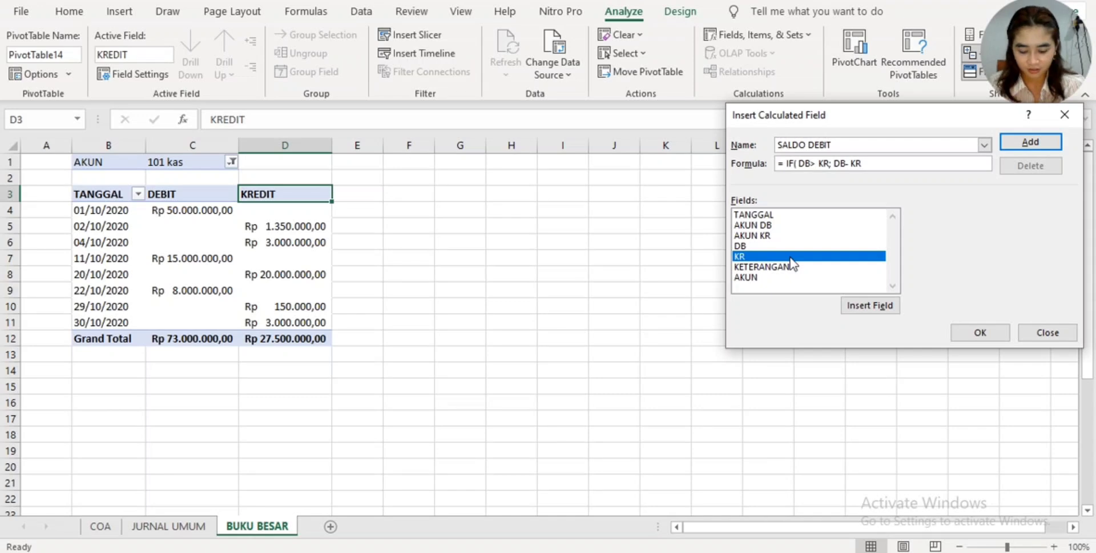
{"action": "type", "text": ";0"}
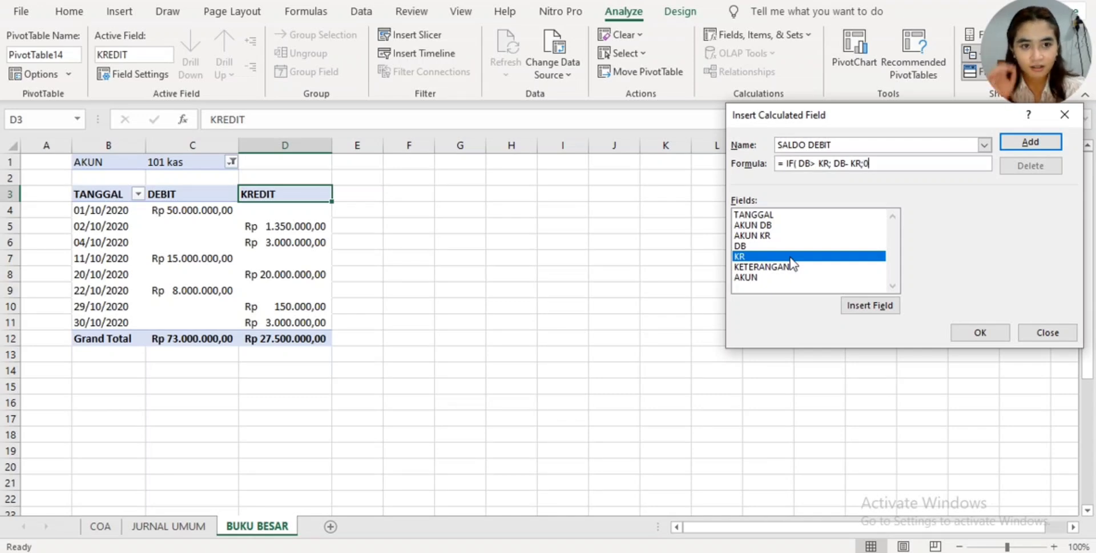
{"action": "type", "text": ")"}
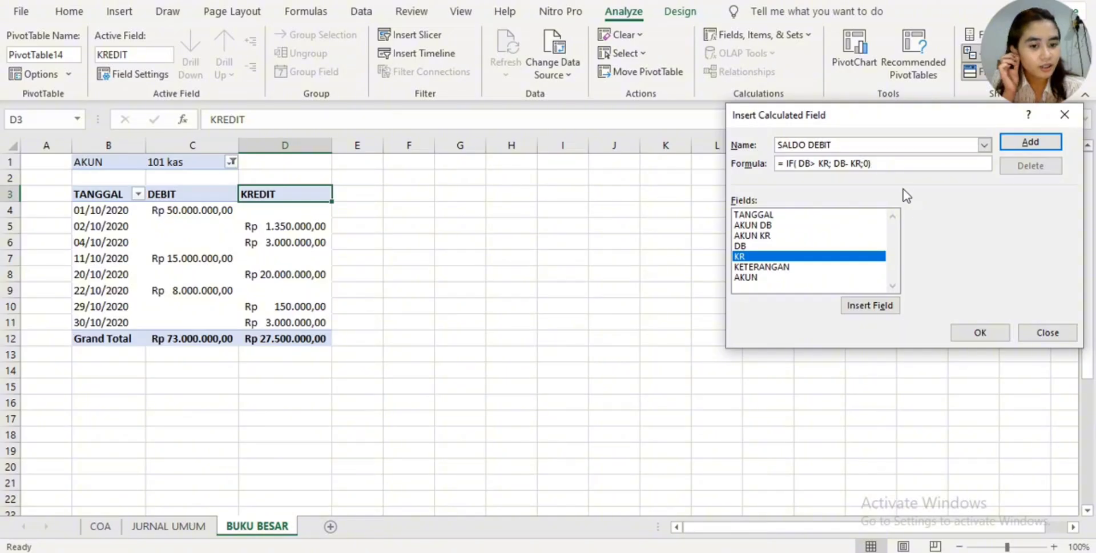
{"action": "left_click", "coordinate": [964, 332]}
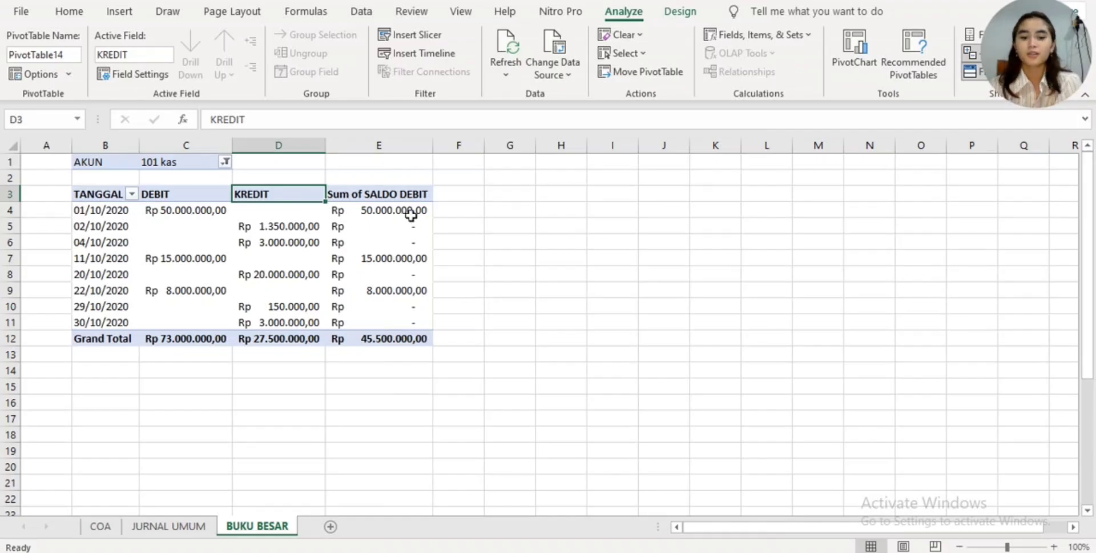
- Rename the pivot table's Sum of SALDO DEBIT header in E3 to "SALDO DEBIT." with a trailing period
{"action": "mouse_move", "coordinate": [411, 215]}
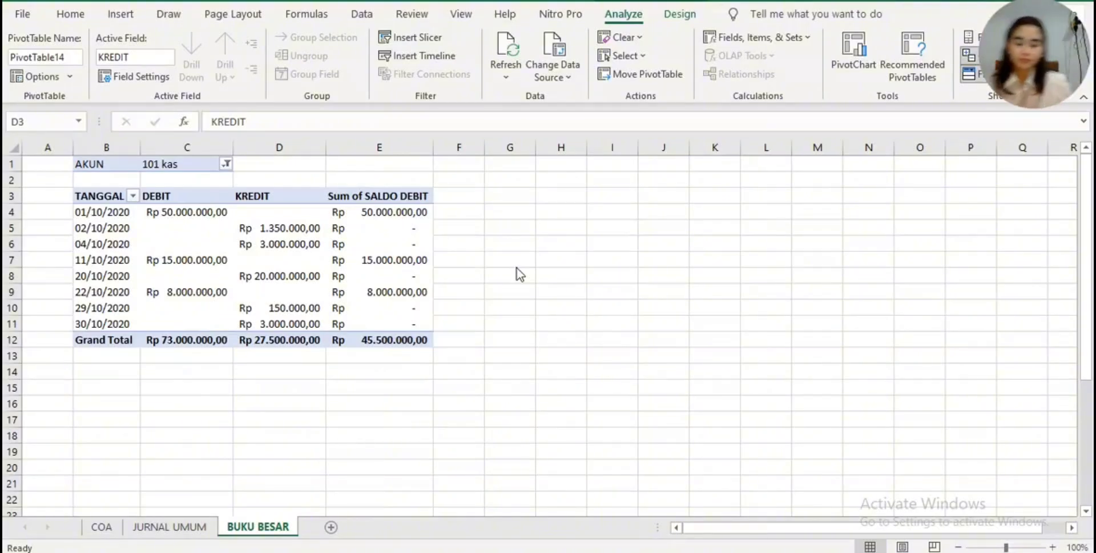
{"action": "left_click", "coordinate": [419, 190]}
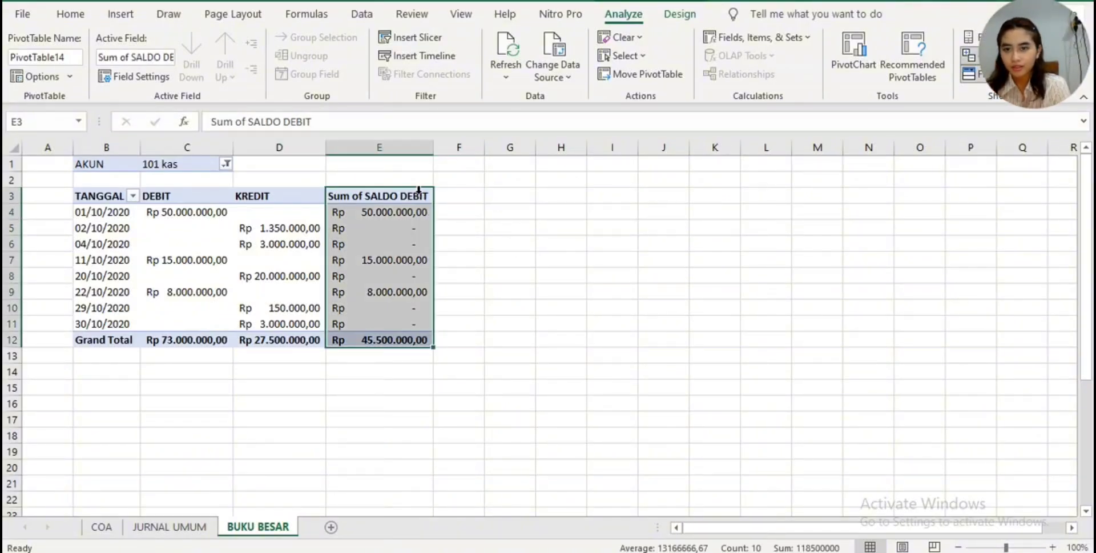
{"action": "left_click_drag", "start_coordinate": [390, 195], "coordinate": [389, 244]}
{"action": "double_click", "coordinate": [390, 196]}
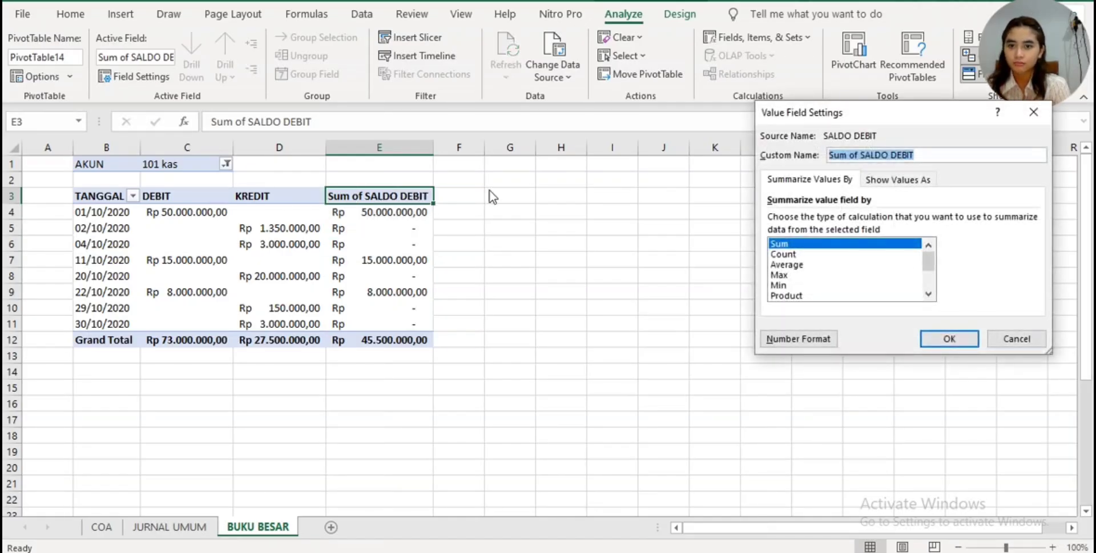
{"action": "left_click", "coordinate": [947, 338]}
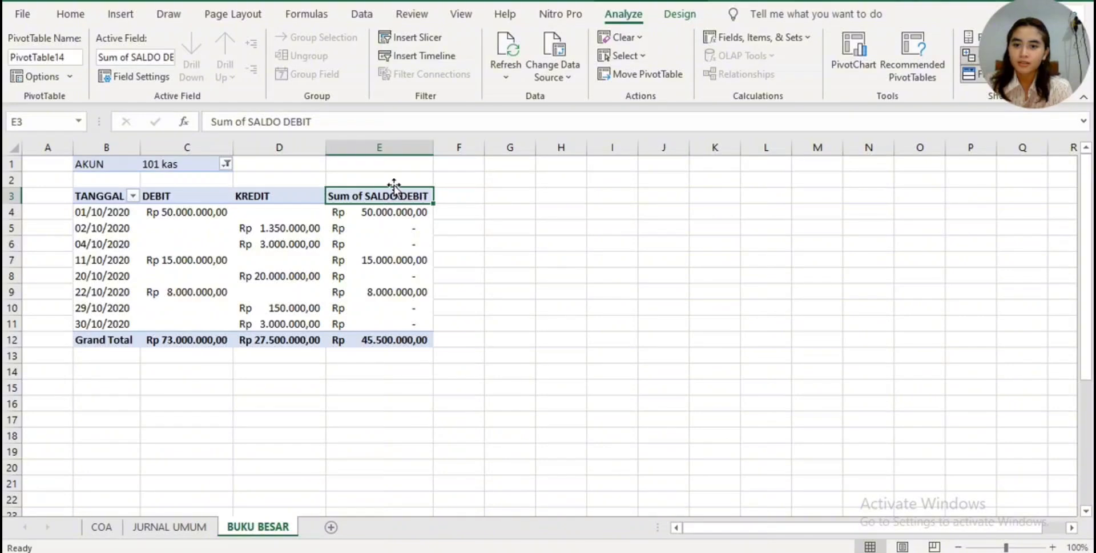
{"action": "left_click", "coordinate": [246, 121]}
{"action": "key", "text": "BackSpace"}
{"action": "key", "text": "BackSpace"}
{"action": "key", "text": "BackSpace"}
{"action": "key", "text": "BackSpace"}
{"action": "key", "text": "BackSpace"}
{"action": "key", "text": "BackSpace"}
{"action": "key", "text": "BackSpace"}
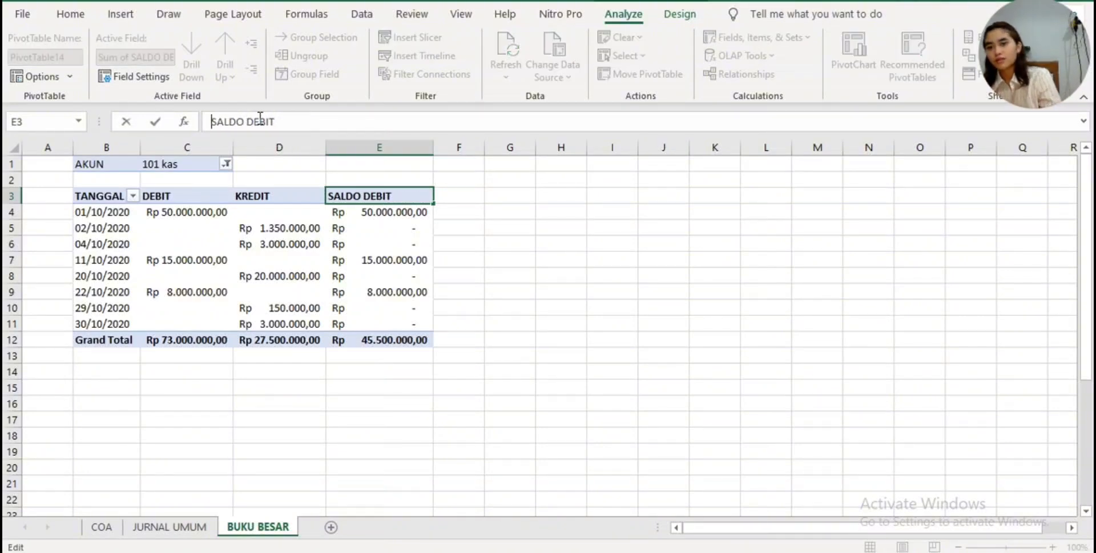
{"action": "key", "text": "Return"}
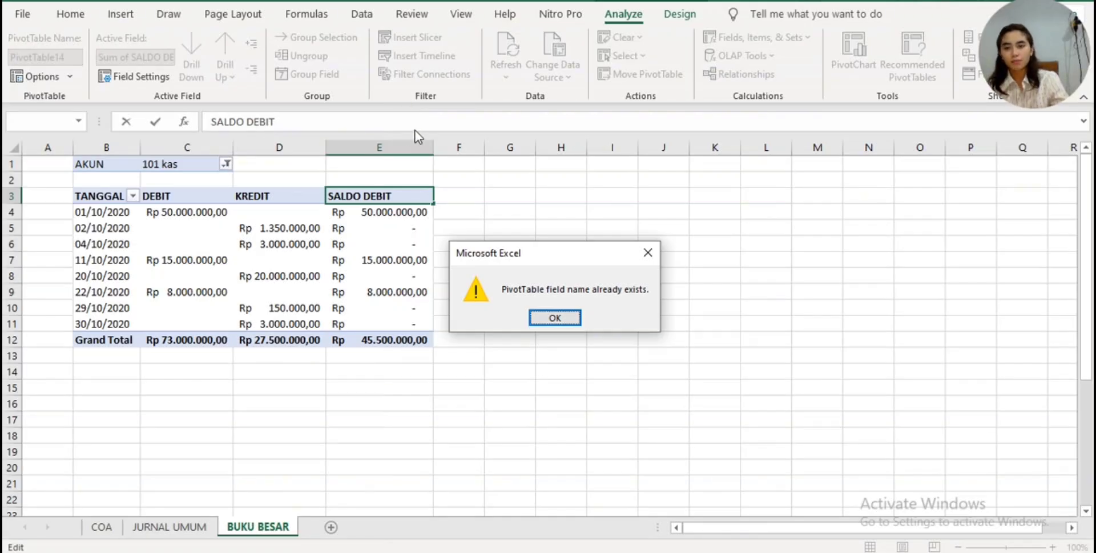
{"action": "left_click", "coordinate": [552, 315]}
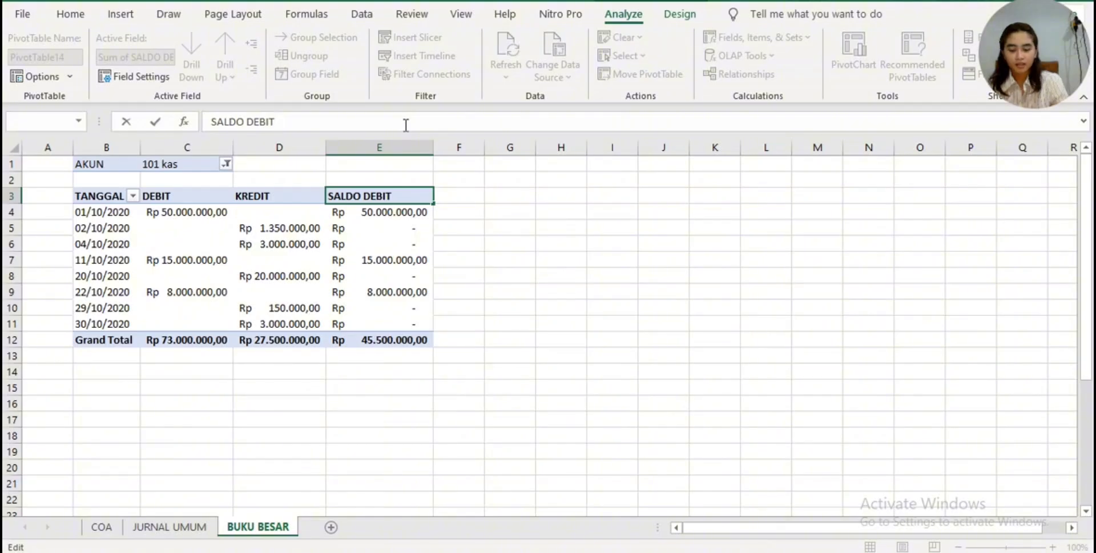
{"action": "type", "text": "."}
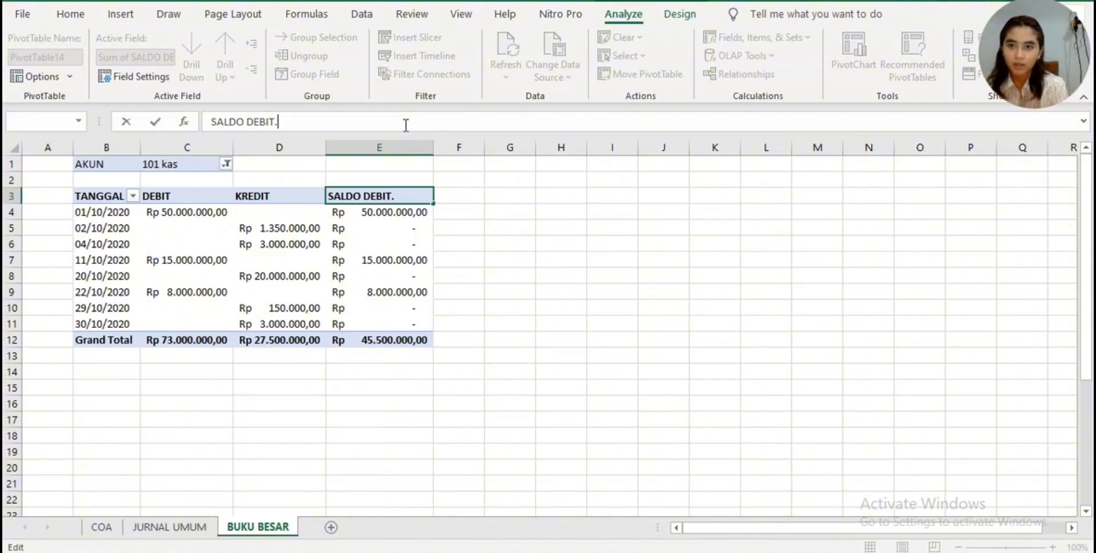
{"action": "key", "text": "Return"}
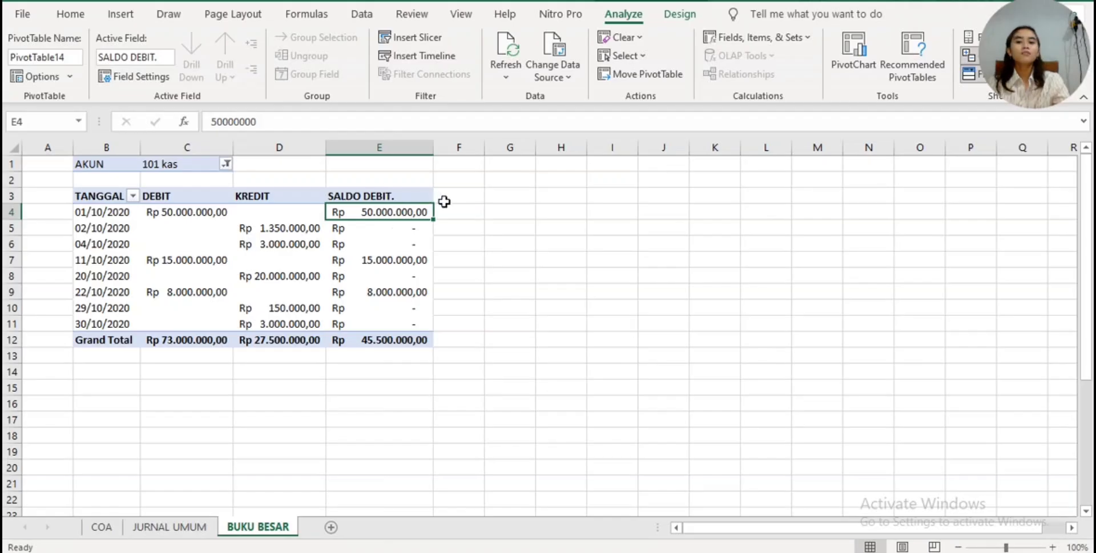
- Start another calculated field in the pivot table and name it SALDO KREDIT
{"action": "left_click", "coordinate": [408, 187]}
{"action": "left_click", "coordinate": [456, 205]}
{"action": "left_click", "coordinate": [395, 189]}
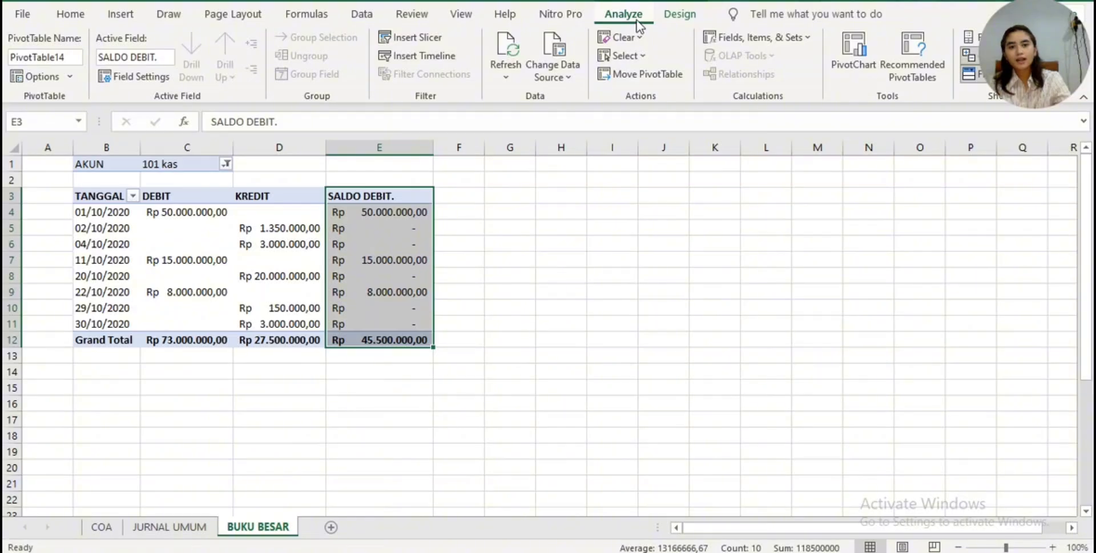
{"action": "left_click", "coordinate": [733, 38]}
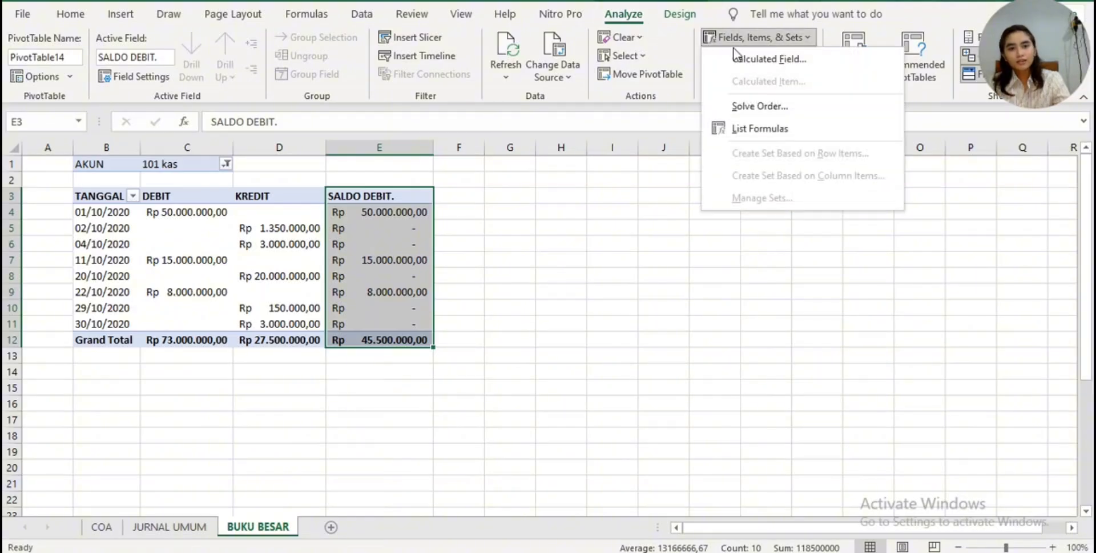
{"action": "left_click", "coordinate": [749, 56]}
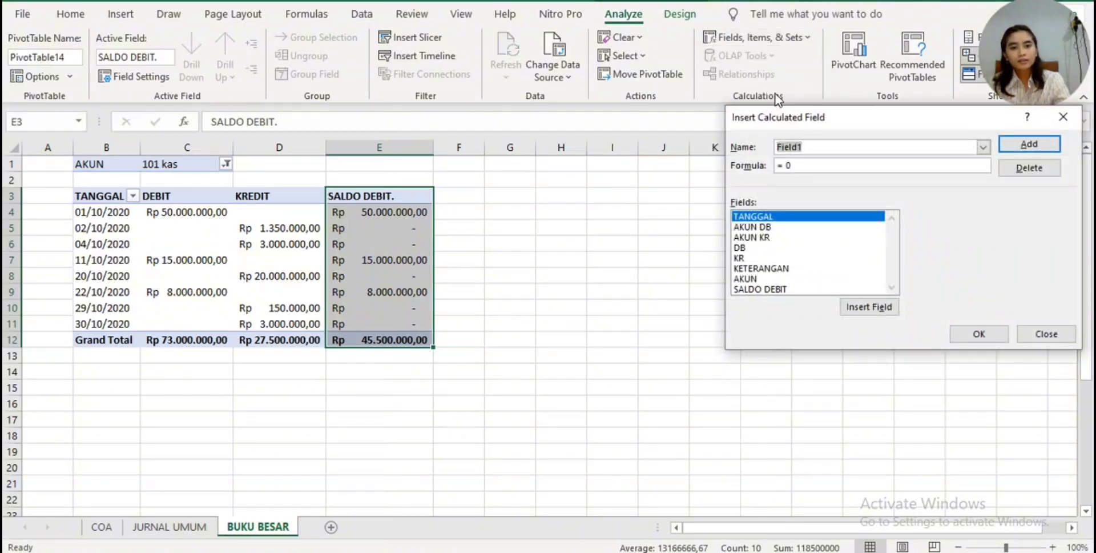
{"action": "key", "text": "BackSpace"}
{"action": "type", "text": "S"}
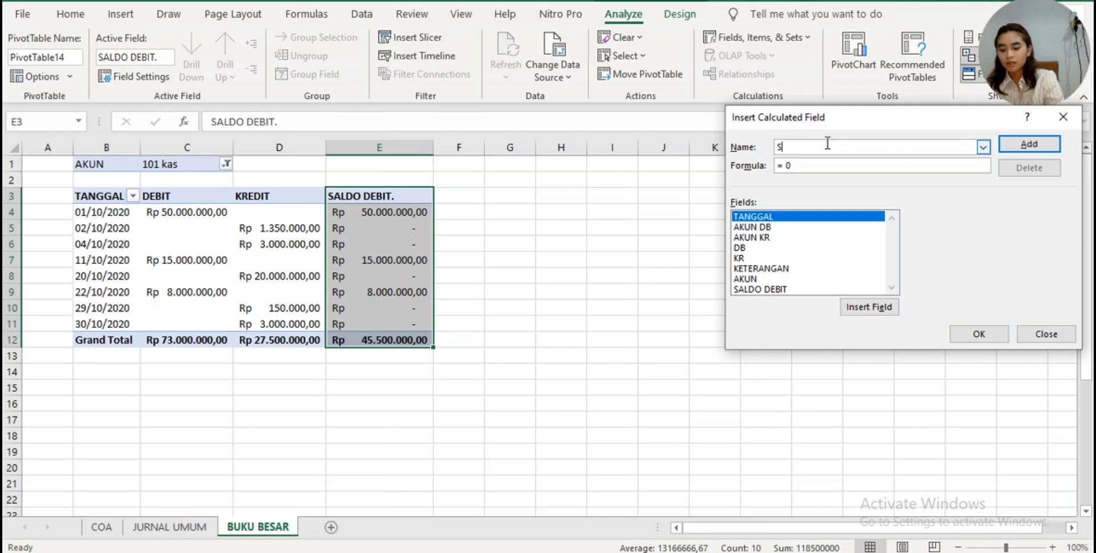
{"action": "type", "text": "ALDO KREDIT"}
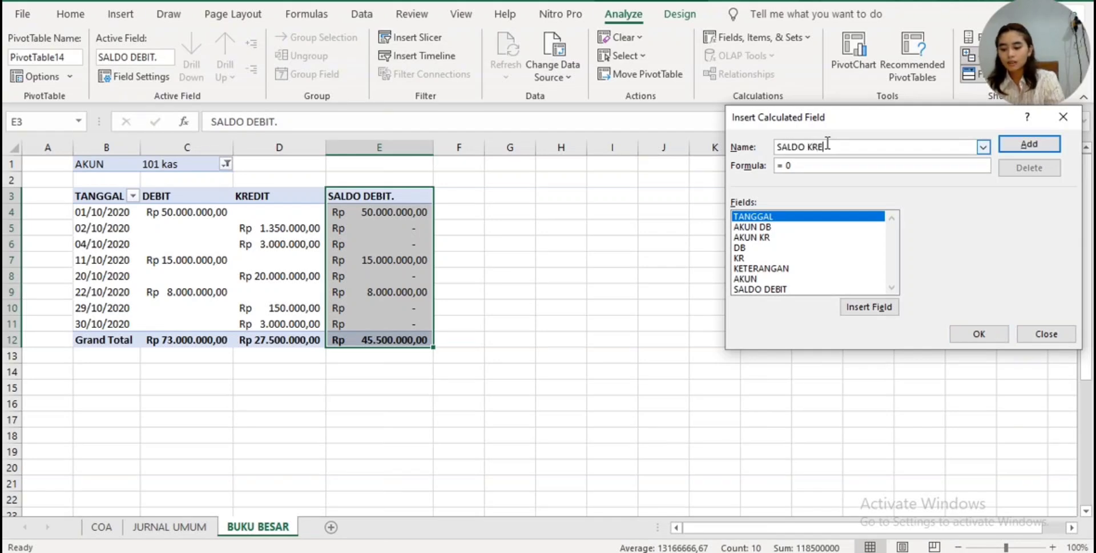
- Begin the SALDO KREDIT formula with an IF function whose condition tests whether KR is greater than DB: = IF( KR> DB
{"action": "left_click", "coordinate": [846, 165]}
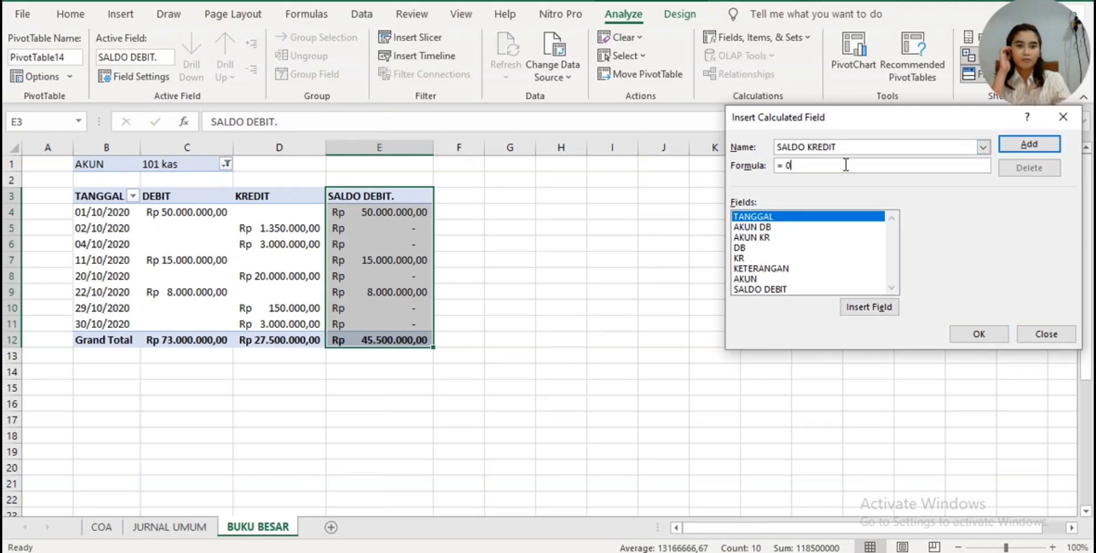
{"action": "key", "text": "BackSpace"}
{"action": "type", "text": "IF("}
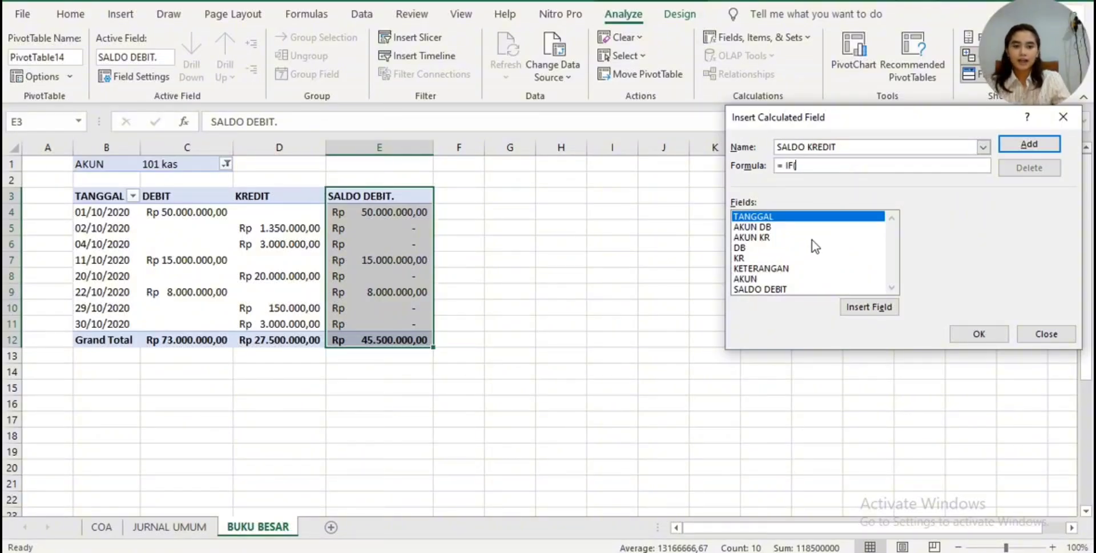
{"action": "double_click", "coordinate": [804, 257]}
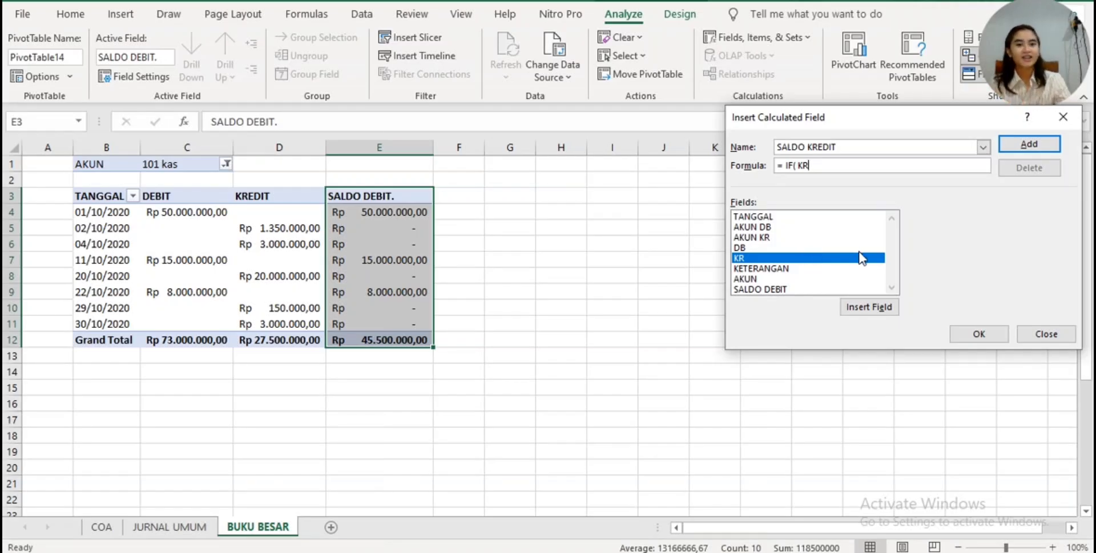
{"action": "type", "text": ">"}
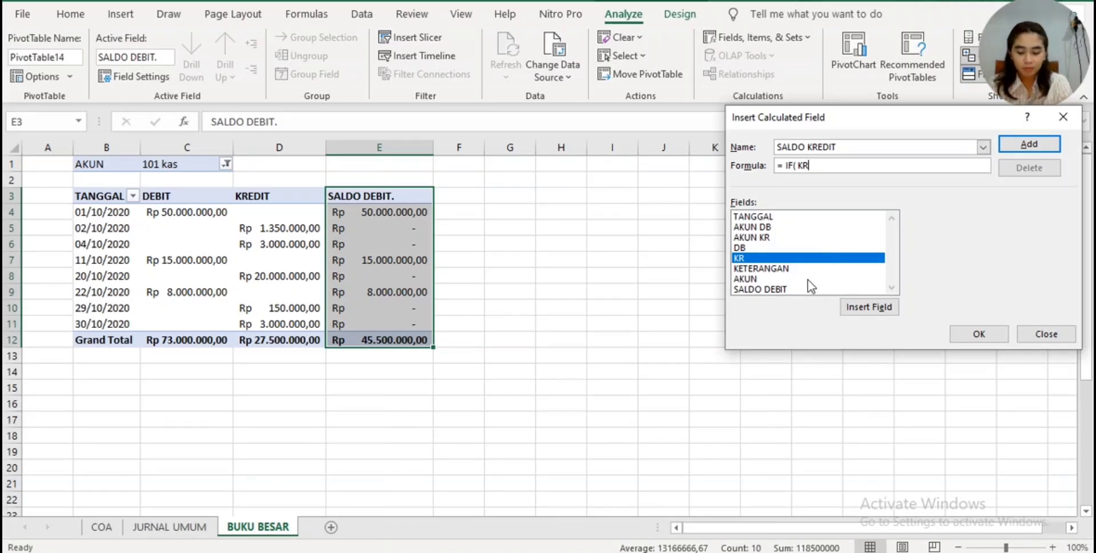
{"action": "double_click", "coordinate": [777, 247]}
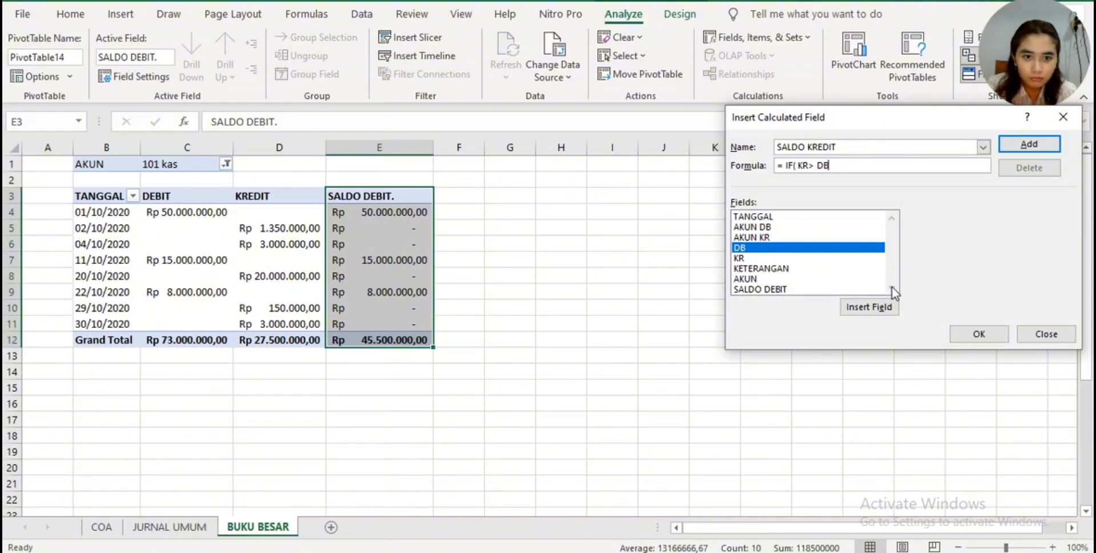
- Complete the SALDO KREDIT formula with KR- DB as the true result and 0 as the false result, and add the field to the pivot table
{"action": "double_click", "coordinate": [833, 259]}
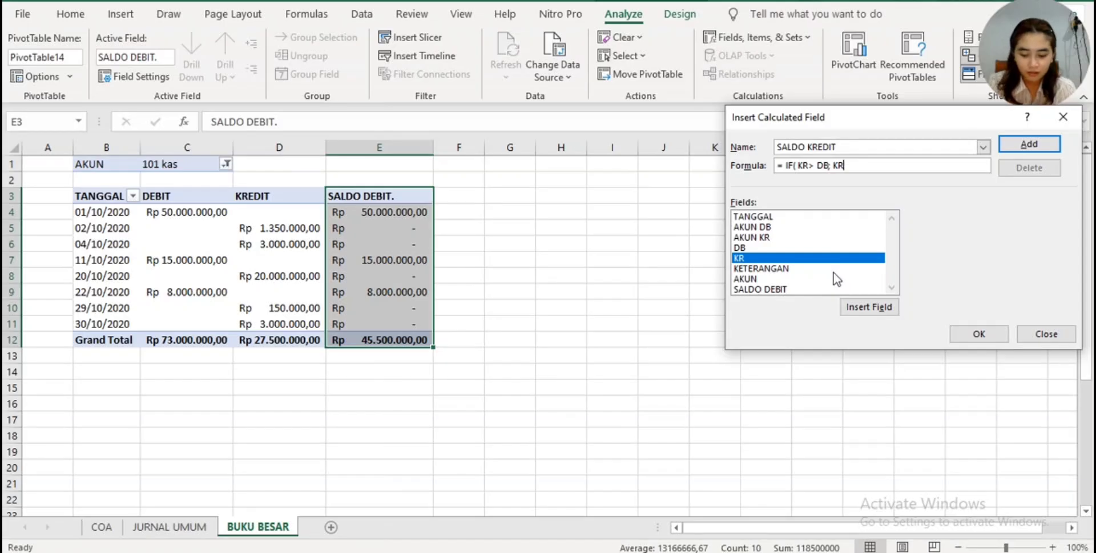
{"action": "double_click", "coordinate": [841, 249]}
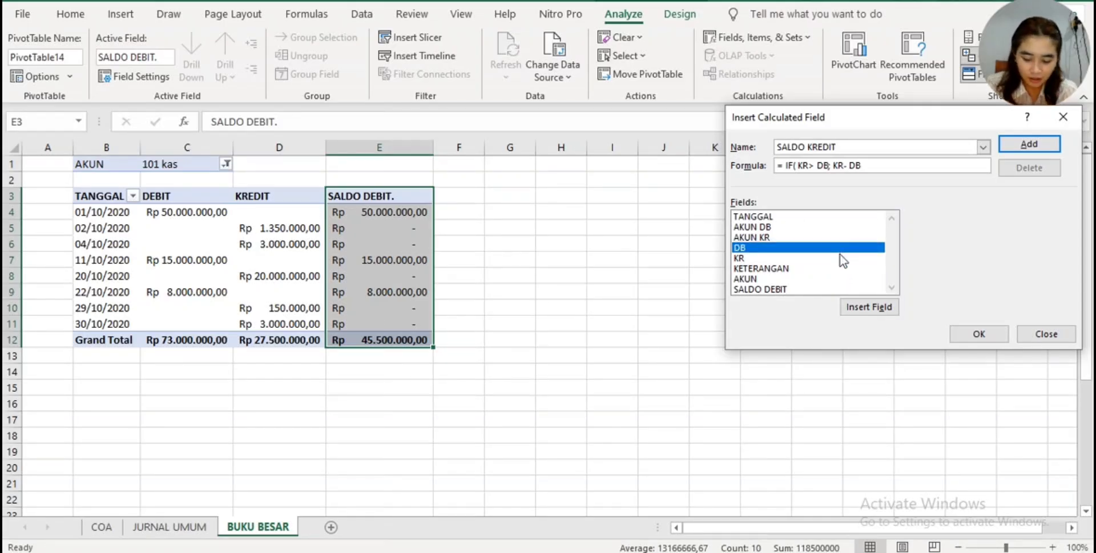
{"action": "type", "text": ";"}
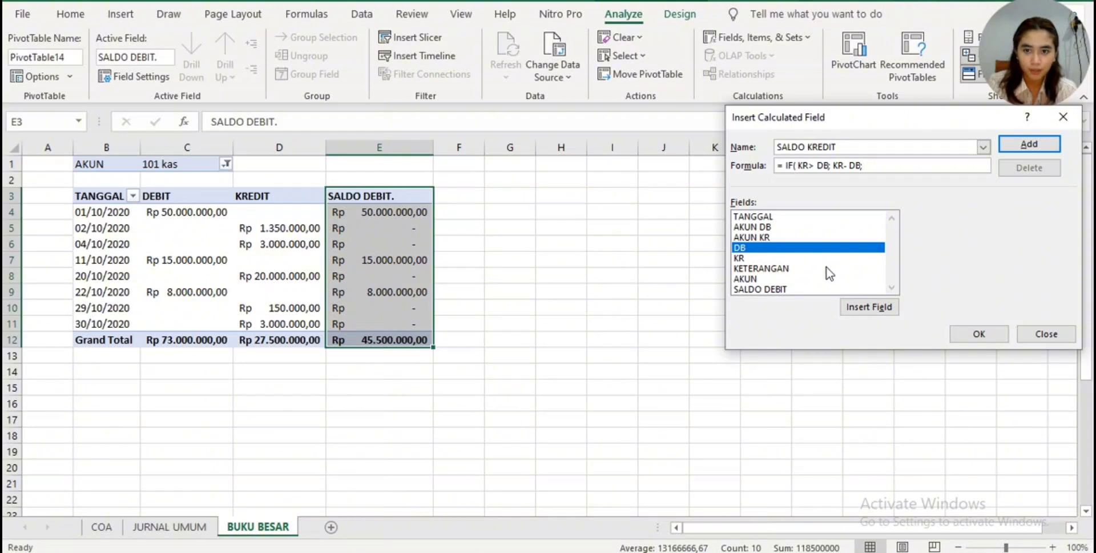
{"action": "type", "text": "0)"}
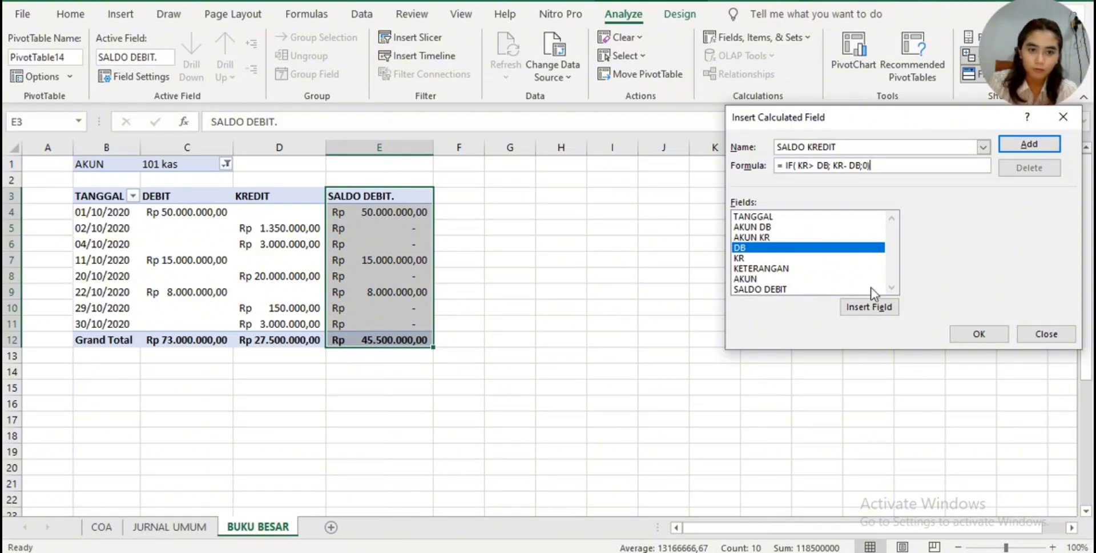
{"action": "left_click", "coordinate": [978, 334]}
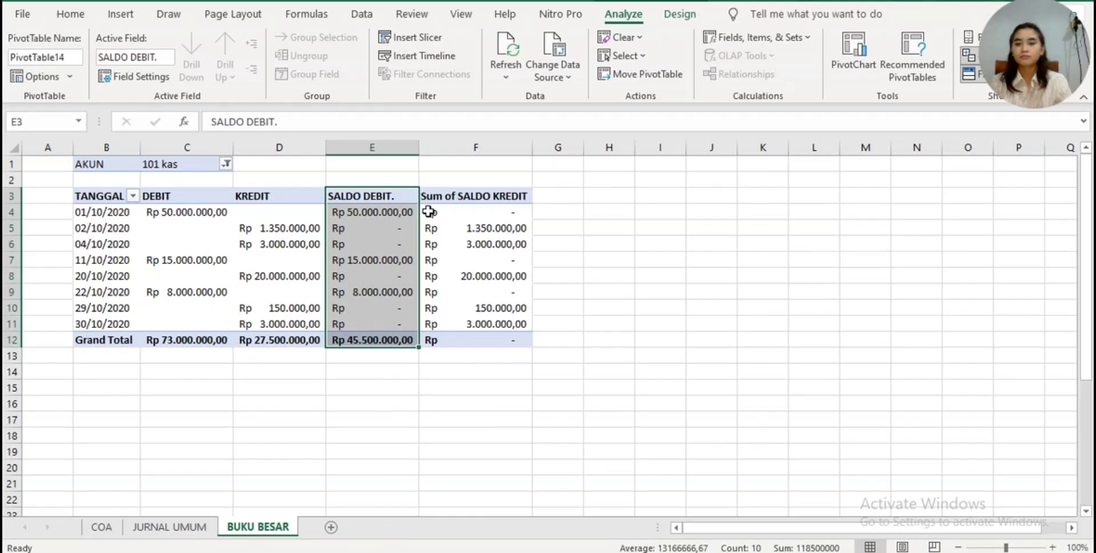
- Rename the pivot table's Sum of SALDO KREDIT header in F3 to "SALDO KREDIT." with a trailing period
{"action": "left_click", "coordinate": [450, 198]}
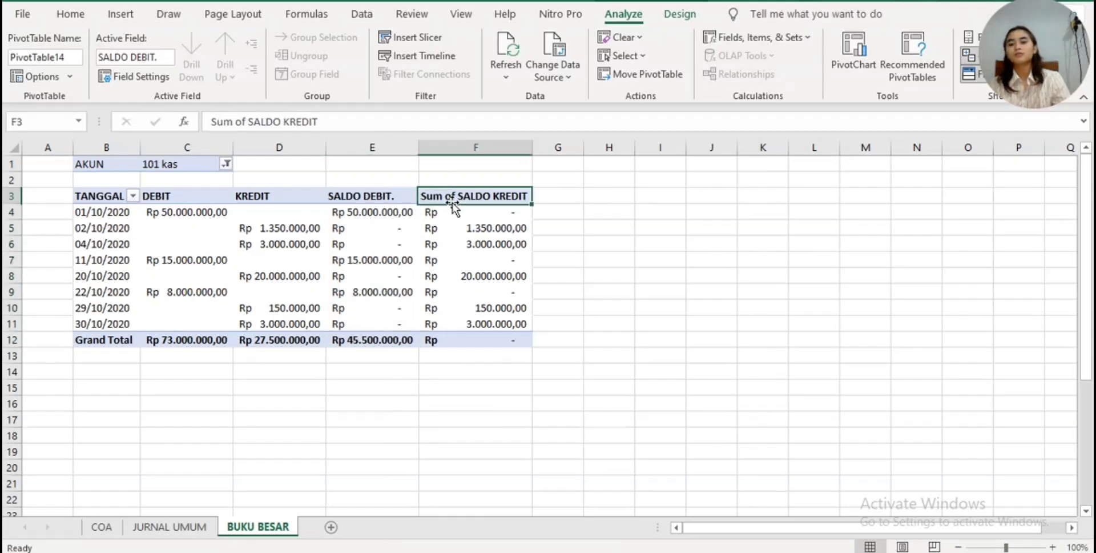
{"action": "left_click", "coordinate": [248, 121]}
{"action": "key", "text": "BackSpace"}
{"action": "key", "text": "BackSpace"}
{"action": "key", "text": "BackSpace"}
{"action": "key", "text": "BackSpace"}
{"action": "key", "text": "BackSpace"}
{"action": "key", "text": "BackSpace"}
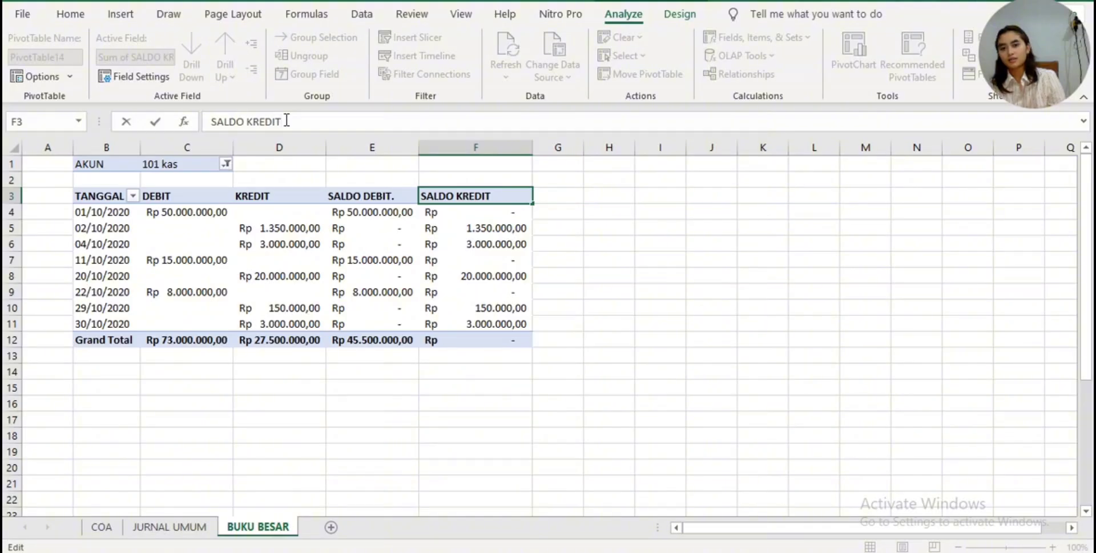
{"action": "key", "text": "Return"}
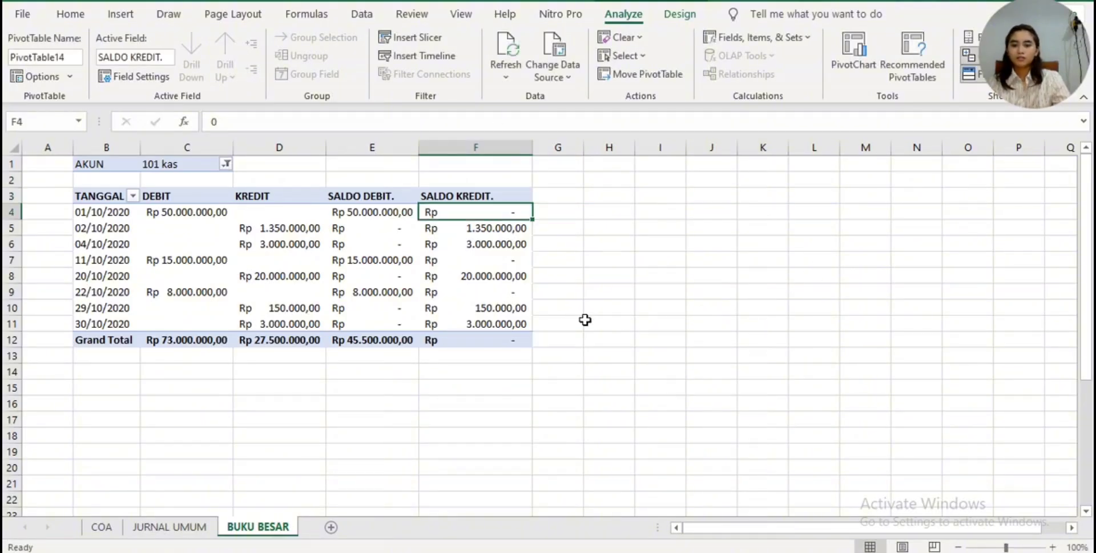
{"action": "scroll", "coordinate": [588, 318], "scroll_direction": "down", "scroll_amount": 1}
{"action": "scroll", "coordinate": [590, 318], "scroll_direction": "up", "scroll_amount": 1}
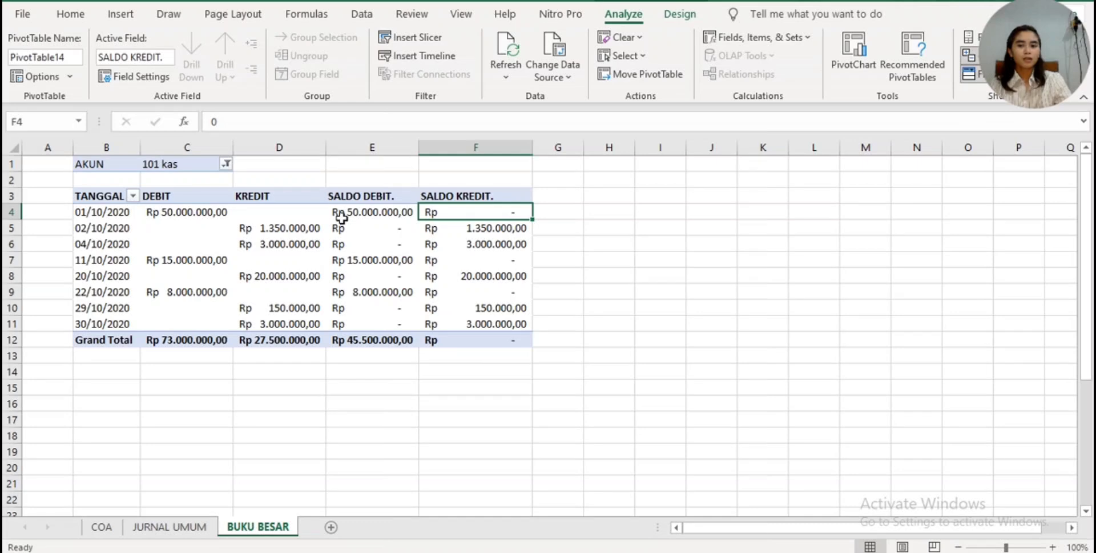
{"action": "left_click_drag", "start_coordinate": [341, 217], "coordinate": [465, 241]}
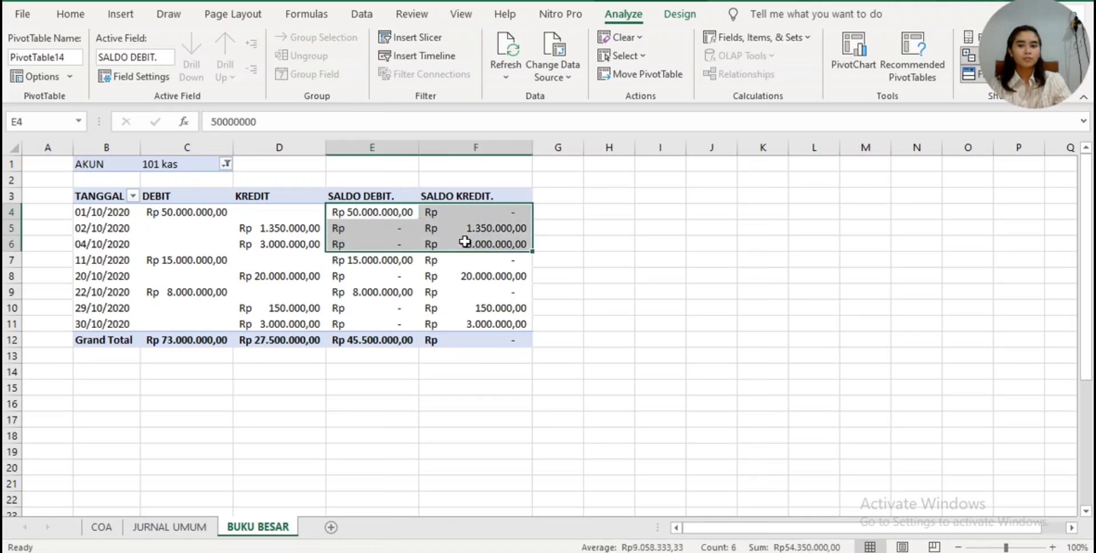
{"action": "left_click", "coordinate": [592, 257]}
- Give the SALDO DEBIT. and SALDO KREDIT. values in E4:F11, excluding the grand total row, a white fill
{"action": "left_click_drag", "start_coordinate": [376, 213], "coordinate": [521, 321]}
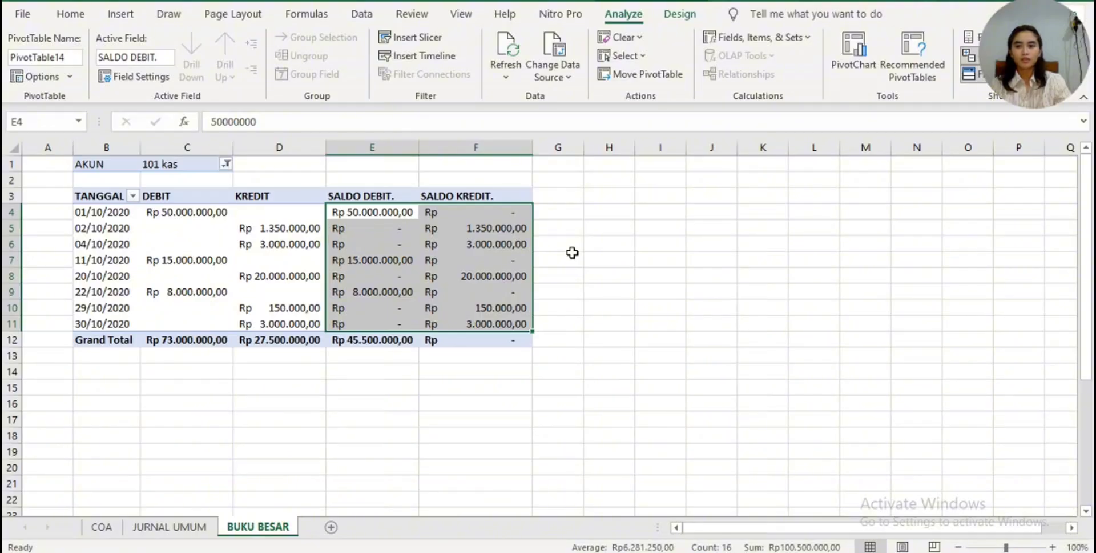
{"action": "left_click", "coordinate": [70, 14]}
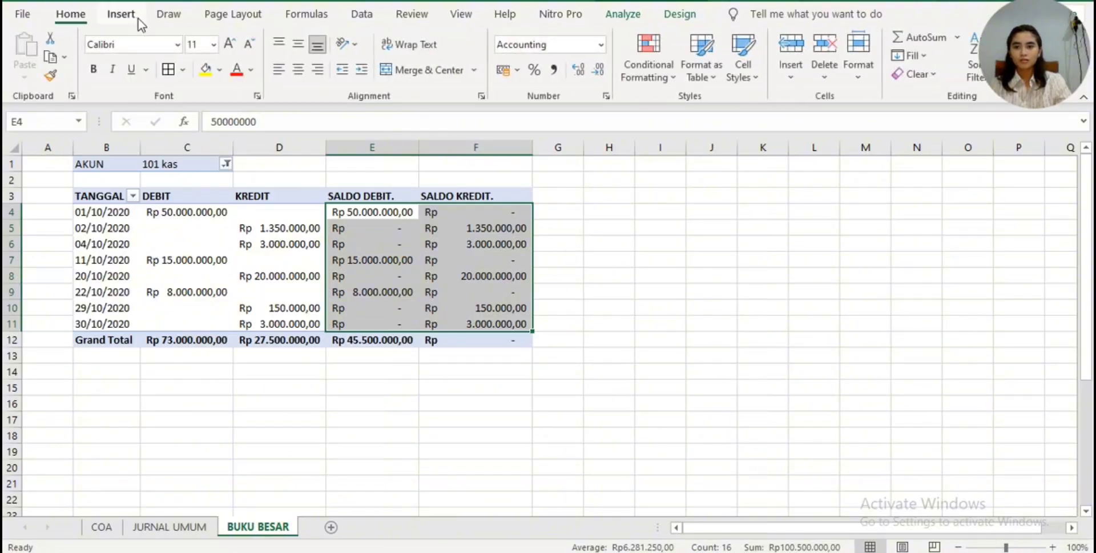
{"action": "left_click", "coordinate": [205, 69]}
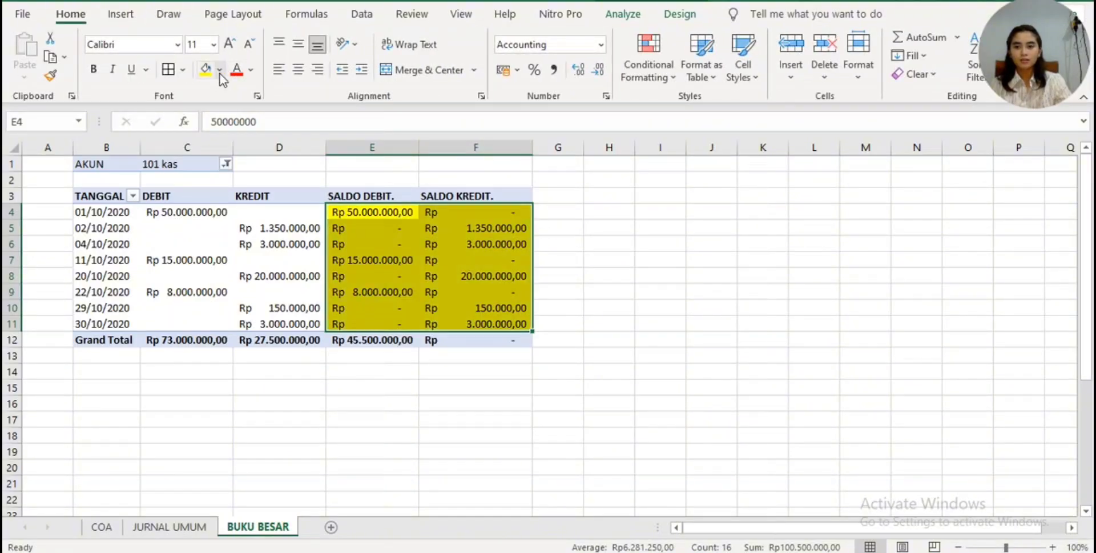
{"action": "left_click", "coordinate": [220, 73]}
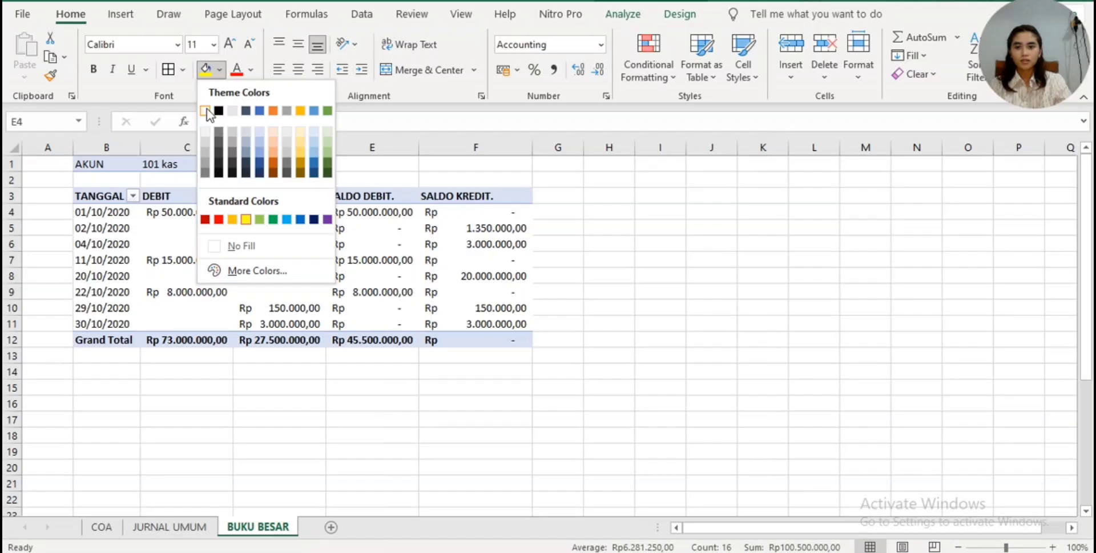
{"action": "left_click", "coordinate": [236, 71]}
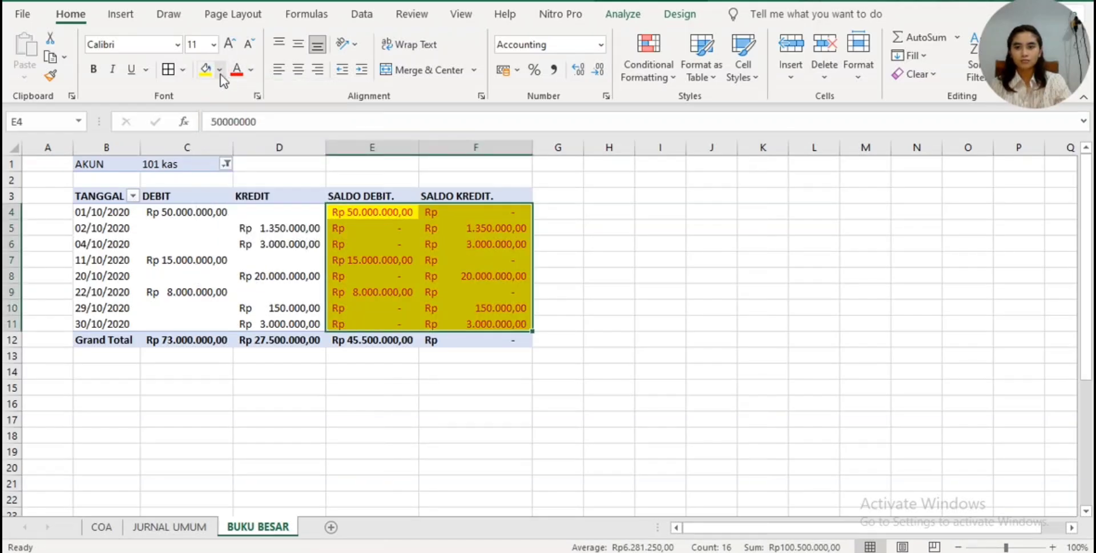
{"action": "left_click", "coordinate": [219, 70]}
{"action": "left_click", "coordinate": [208, 110]}
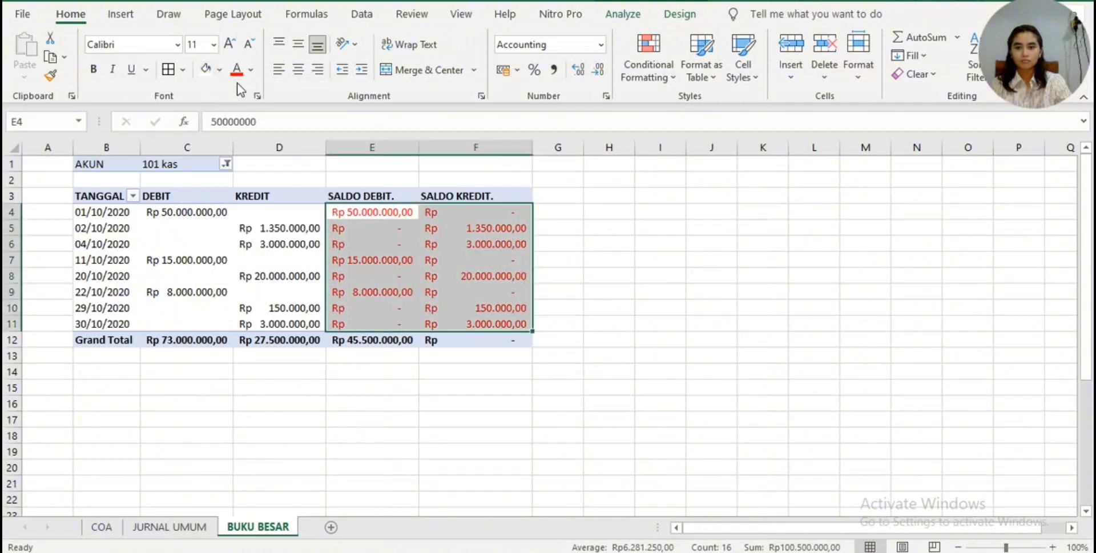
- Set the font colour of the balance values in E4:F11 to white so only the grand totals show
{"action": "left_click", "coordinate": [252, 71]}
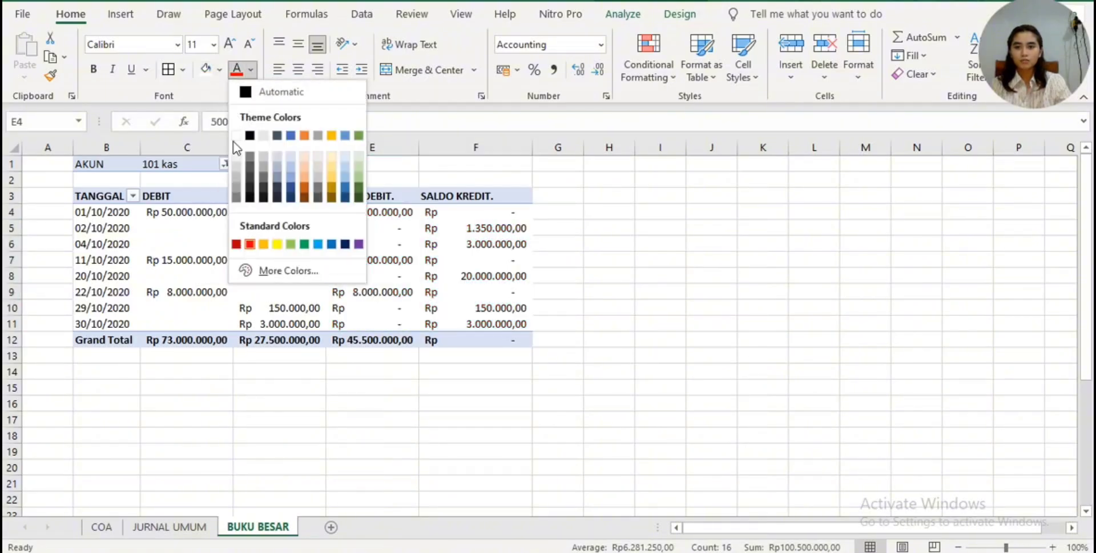
{"action": "left_click", "coordinate": [236, 135]}
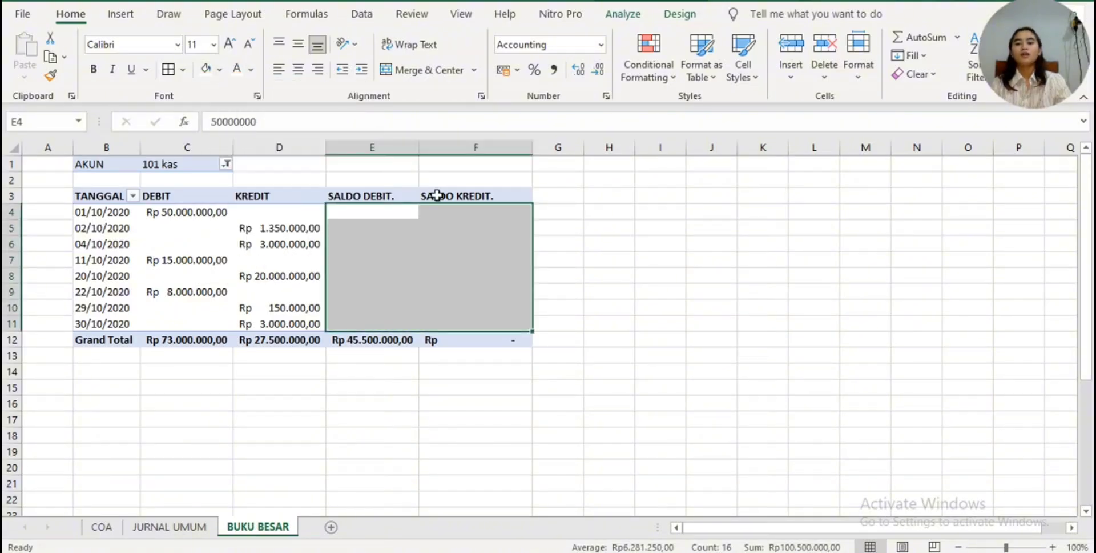
{"action": "left_click", "coordinate": [705, 279]}
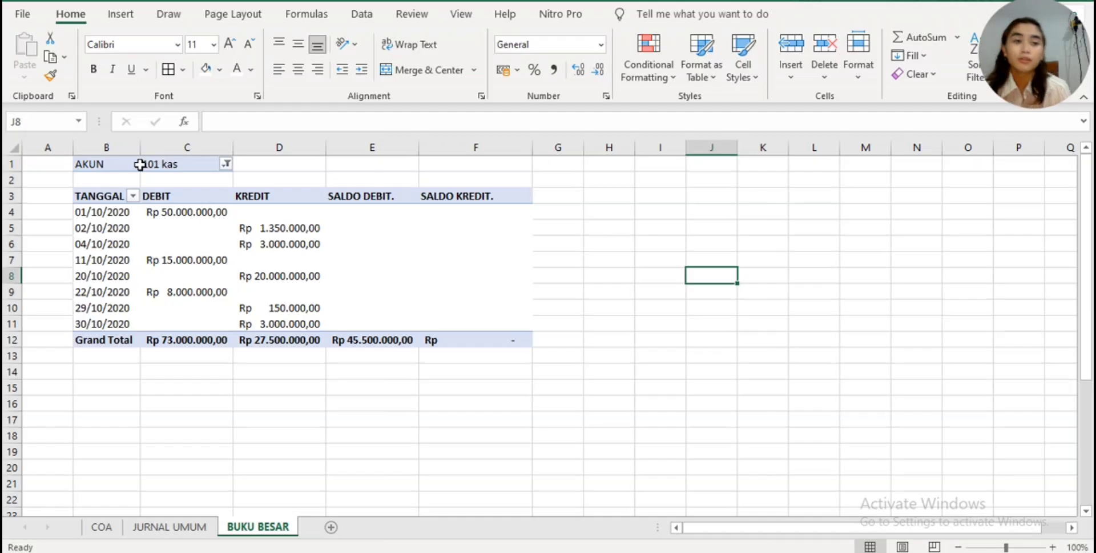
{"action": "left_click", "coordinate": [102, 164]}
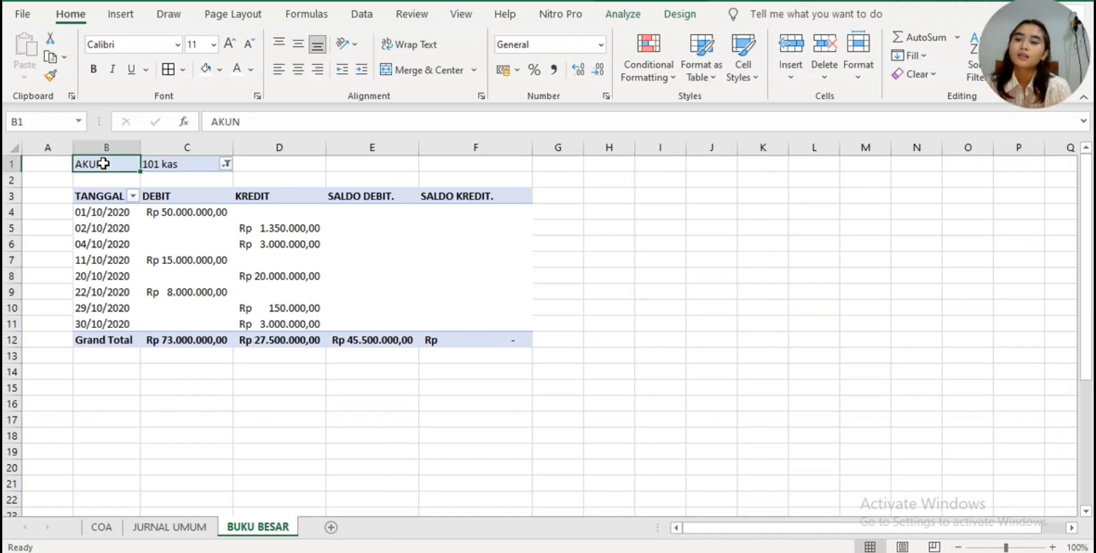
{"action": "double_click", "coordinate": [103, 164]}
{"action": "left_click", "coordinate": [662, 200]}
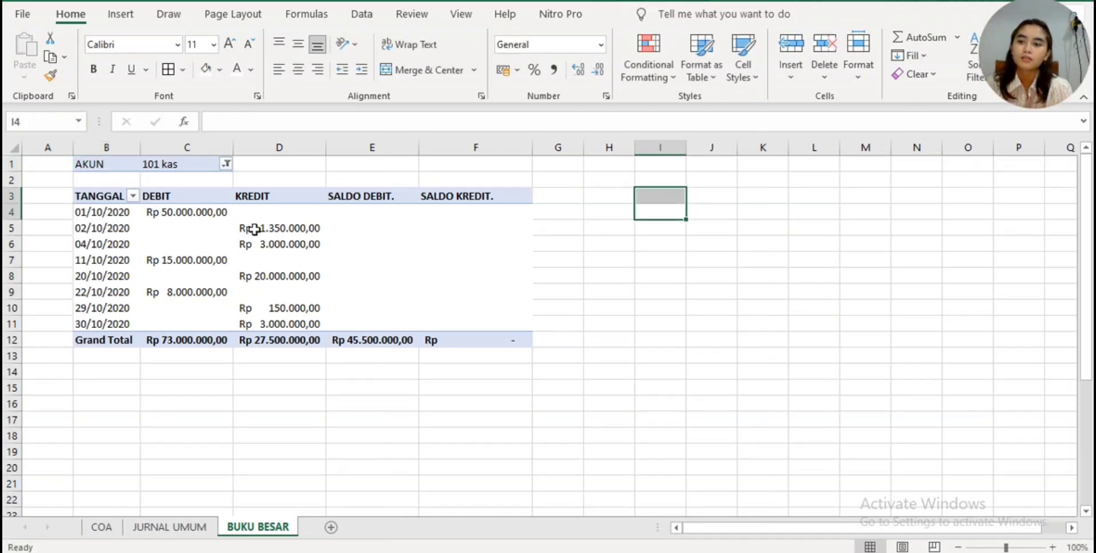
- Copy the whole pivot table with its AKUN filter, B1:F12, and paste it starting at cell I1
{"action": "left_click", "coordinate": [105, 163]}
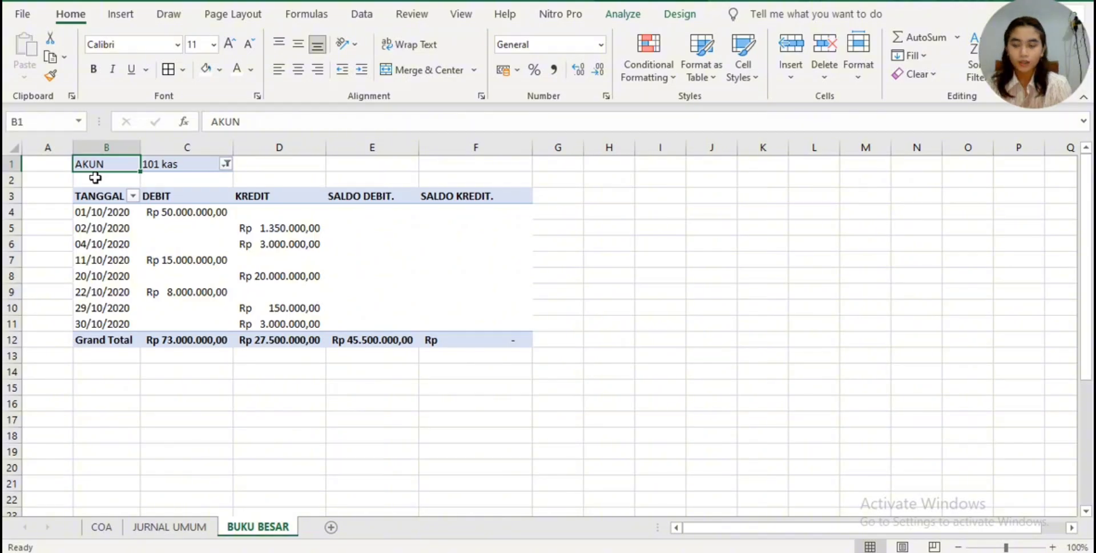
{"action": "key", "text": "shift+Right"}
{"action": "key", "text": "shift+Right"}
{"action": "key", "text": "shift+Right"}
{"action": "key", "text": "shift+Right"}
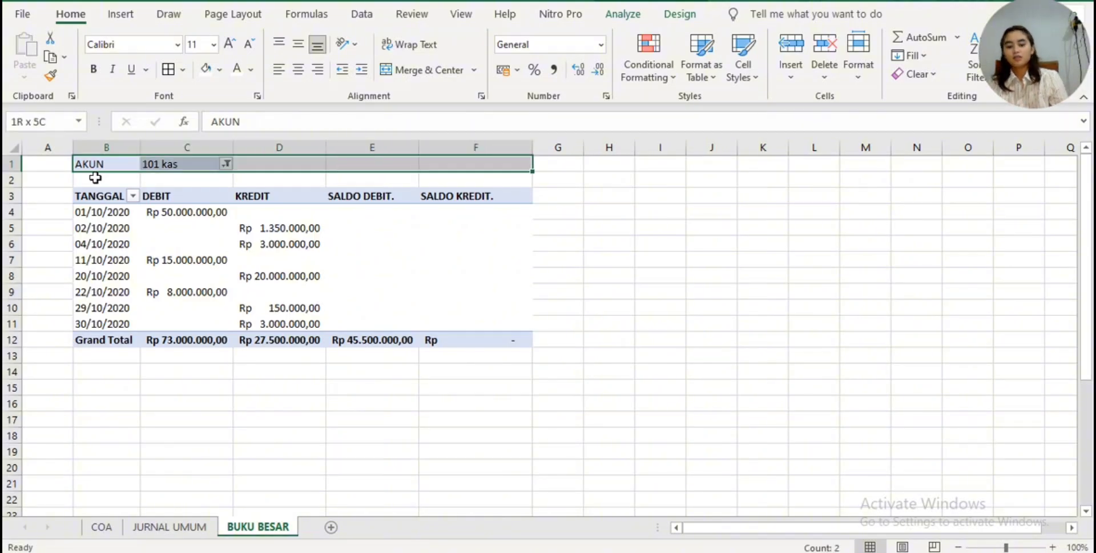
{"action": "key", "text": "shift+Down"}
{"action": "key", "text": "shift+Down"}
{"action": "key", "text": "shift+Down"}
{"action": "key", "text": "shift+Down"}
{"action": "key", "text": "shift+Down"}
{"action": "key", "text": "shift+Down"}
{"action": "key", "text": "shift+Down"}
{"action": "key", "text": "shift+Down"}
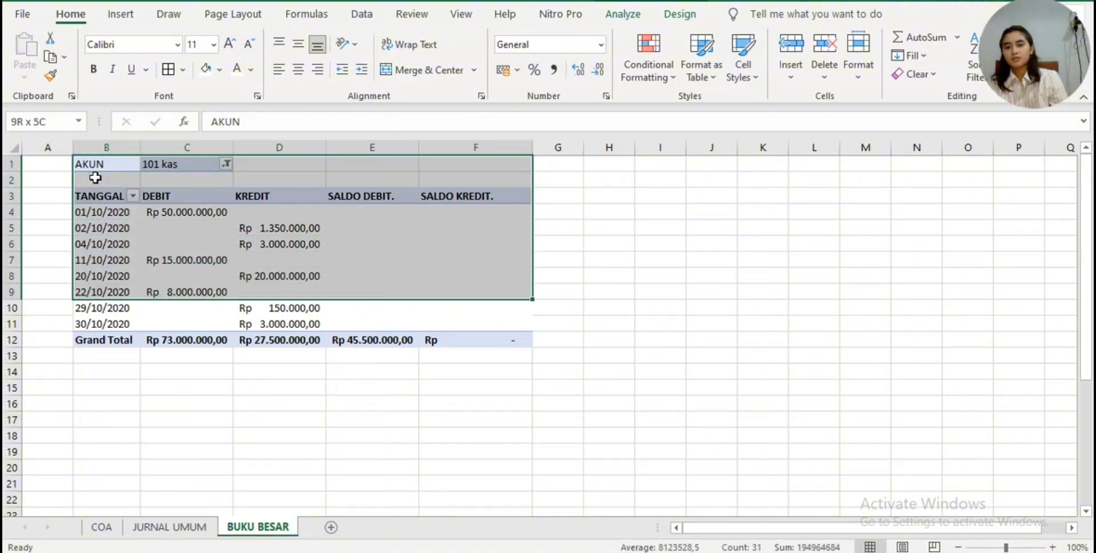
{"action": "key", "text": "shift+Down"}
{"action": "key", "text": "shift+Down"}
{"action": "key", "text": "shift+Down"}
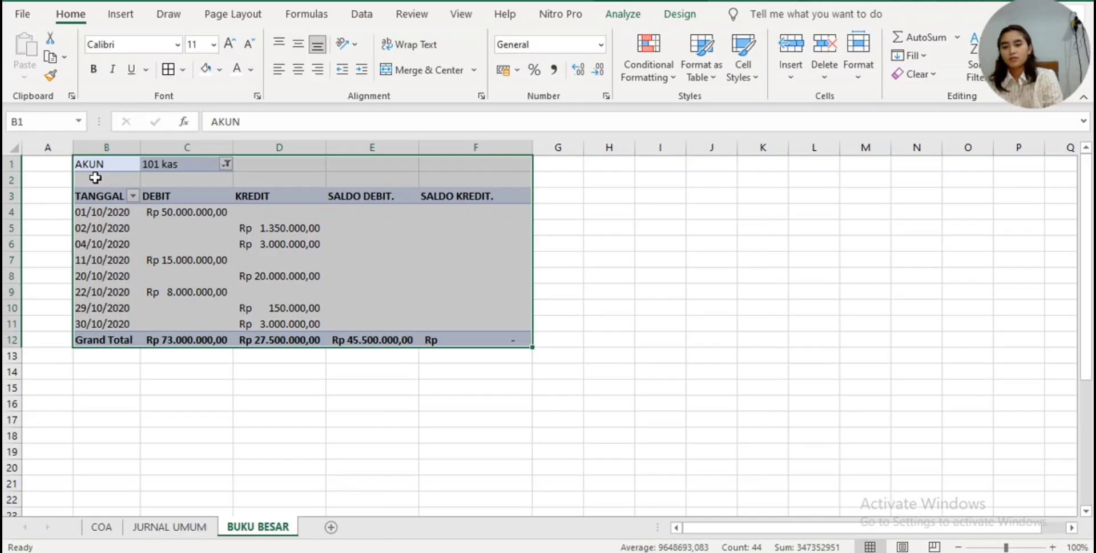
{"action": "key", "text": "ctrl+c"}
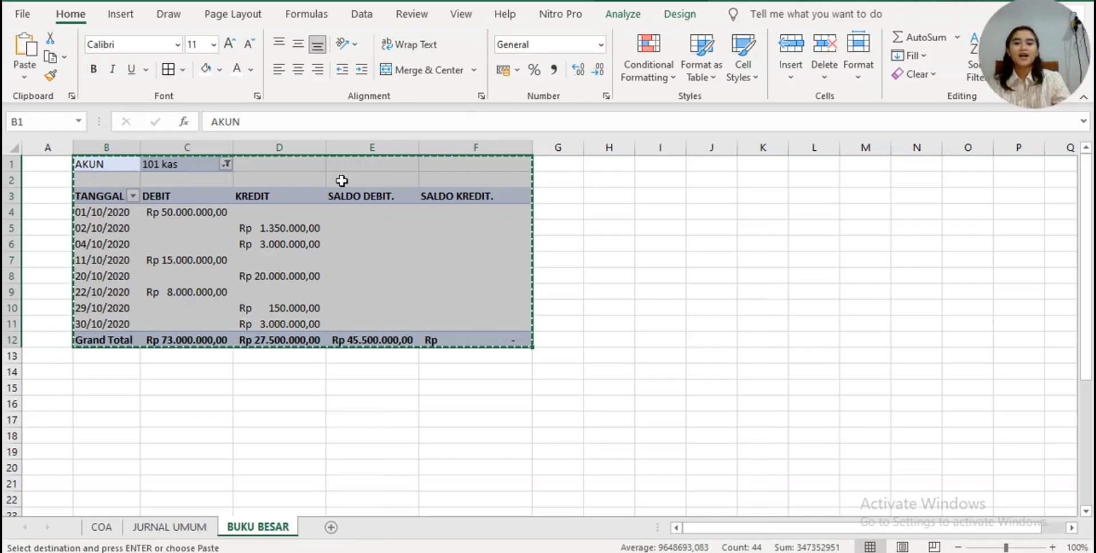
{"action": "left_click", "coordinate": [653, 165]}
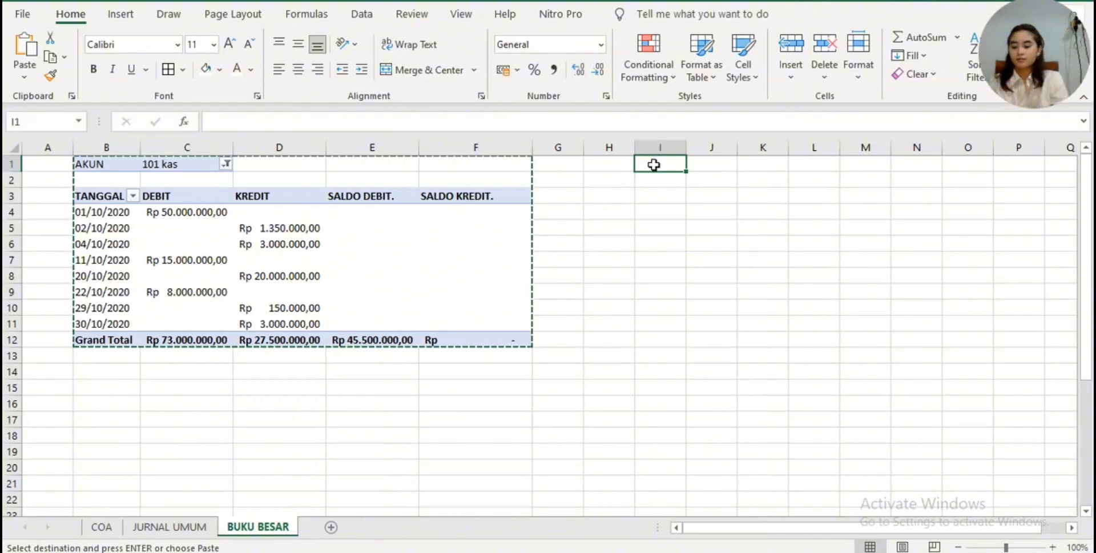
{"action": "key", "text": "ctrl+v"}
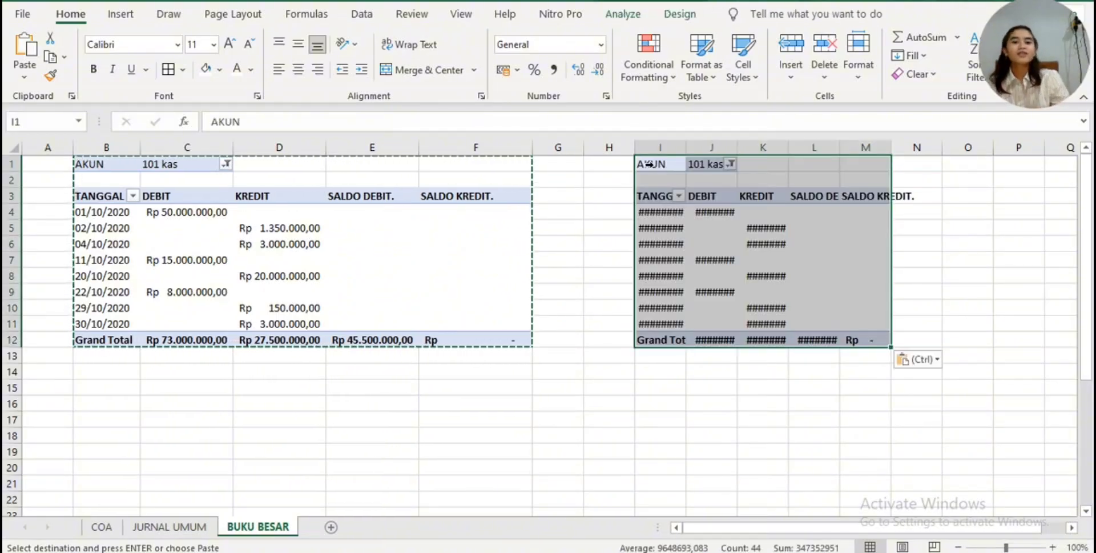
- Filter the pasted pivot table at I1 to show only the AKUN item 112 piutang Usaha
{"action": "left_click", "coordinate": [711, 165]}
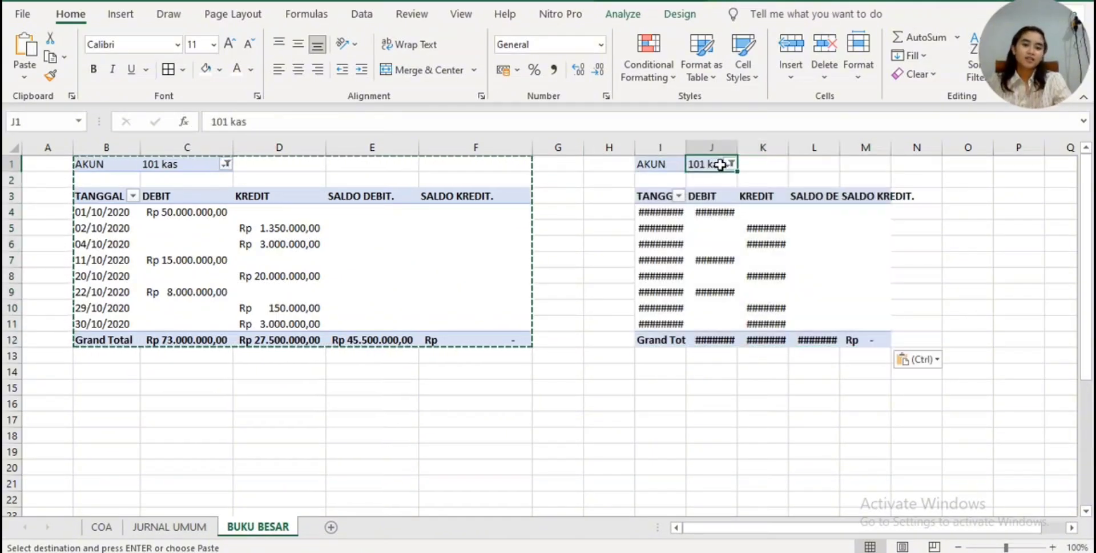
{"action": "left_click", "coordinate": [730, 165]}
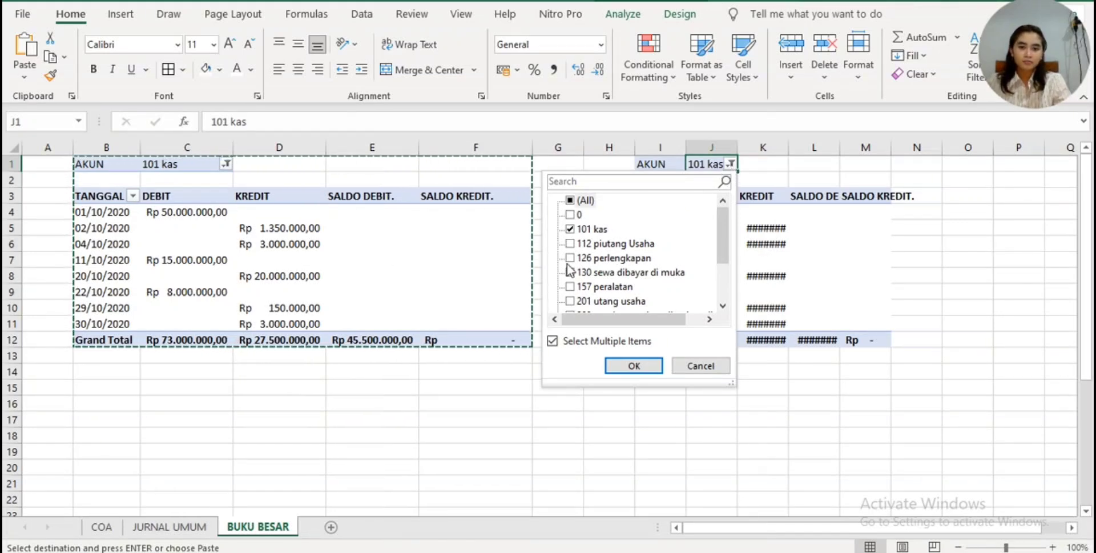
{"action": "left_click", "coordinate": [570, 243]}
{"action": "left_click", "coordinate": [571, 229]}
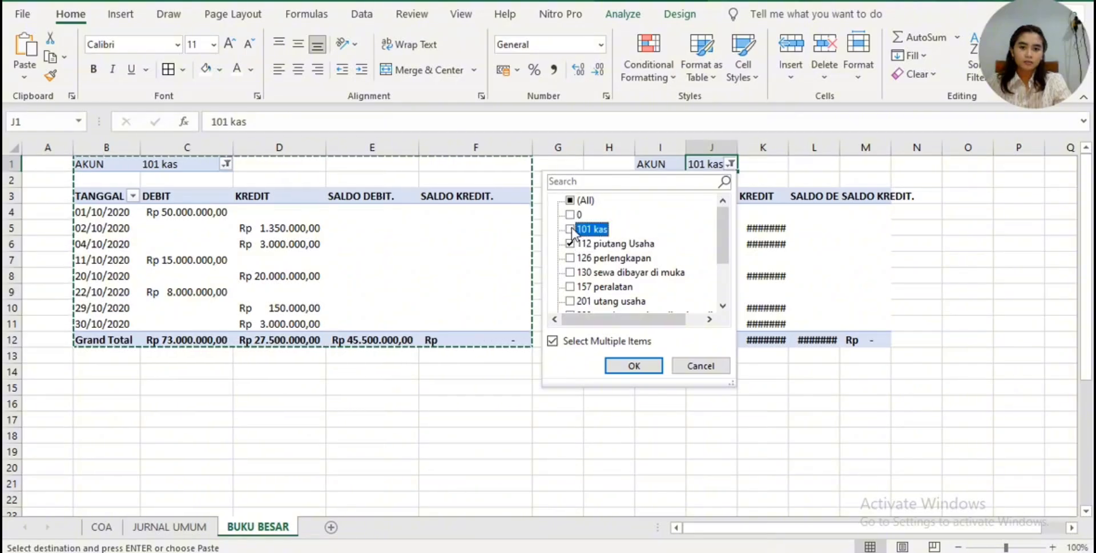
{"action": "left_click", "coordinate": [631, 367]}
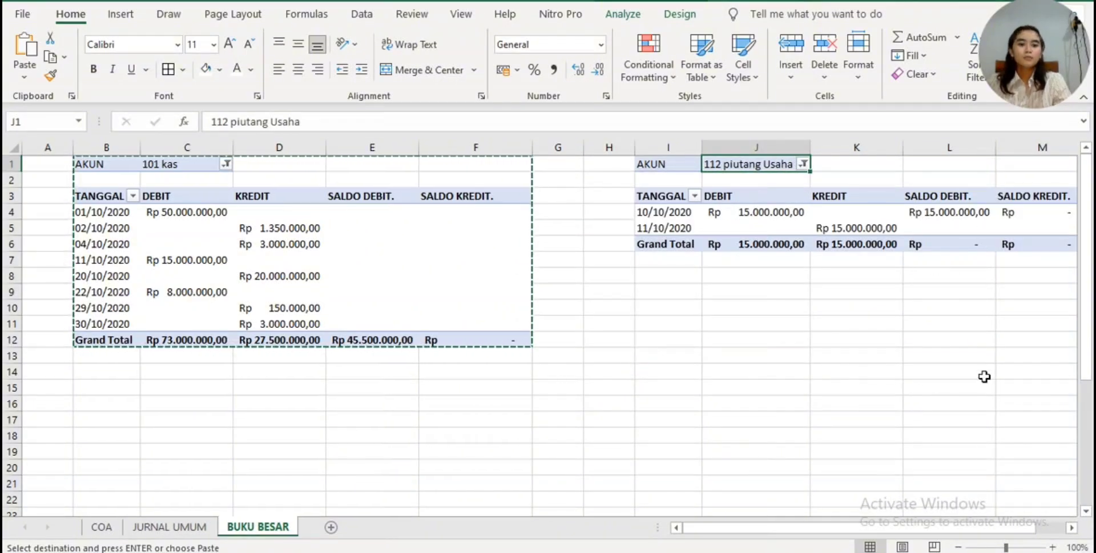
- Set the font colour of the 112 piutang Usaha balance values in L4:M5 to white, leaving out the grand total row
{"action": "left_click_drag", "start_coordinate": [845, 527], "coordinate": [962, 491]}
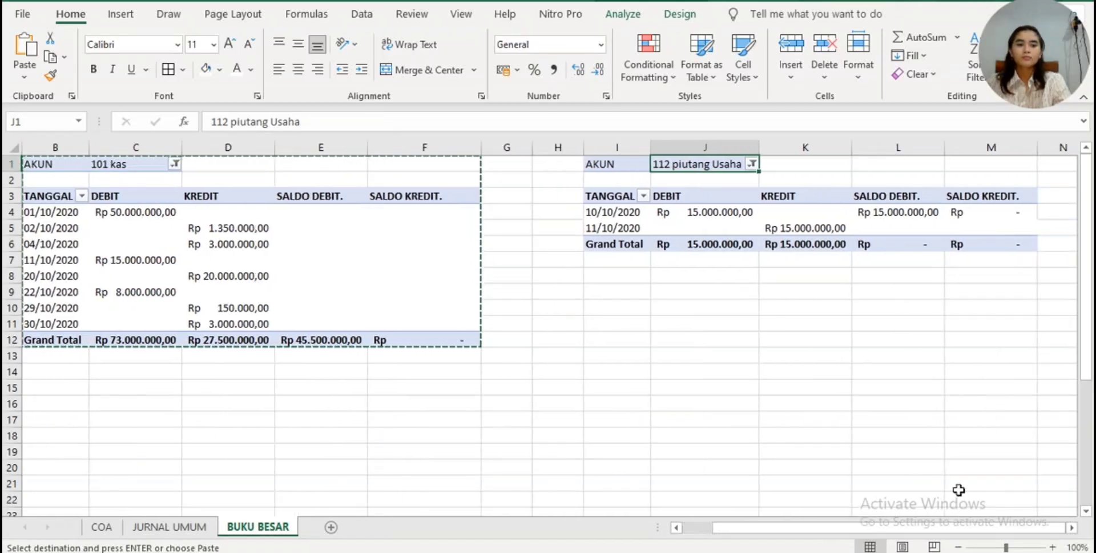
{"action": "left_click", "coordinate": [898, 212]}
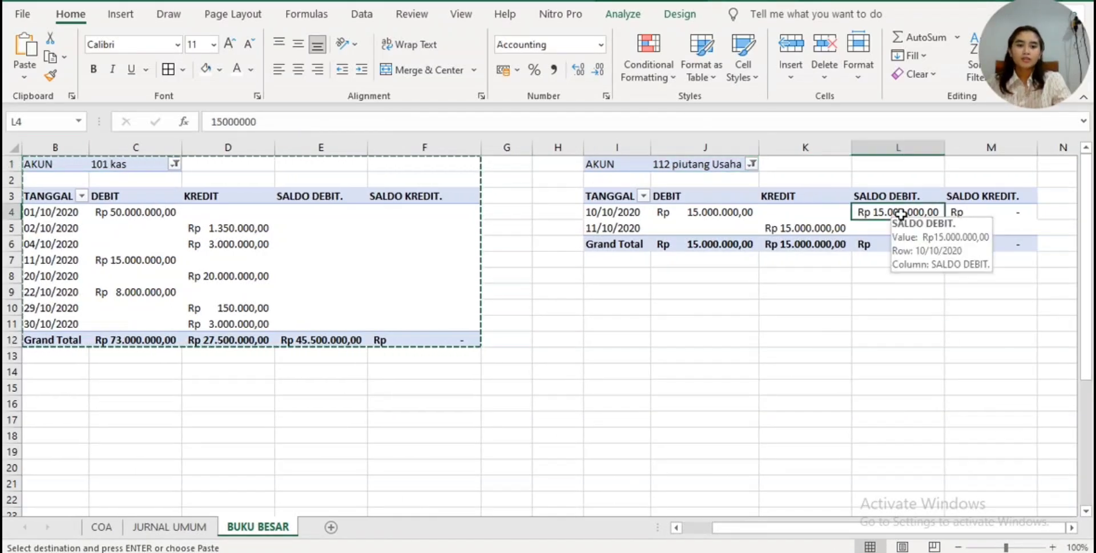
{"action": "left_click_drag", "start_coordinate": [932, 209], "coordinate": [966, 227]}
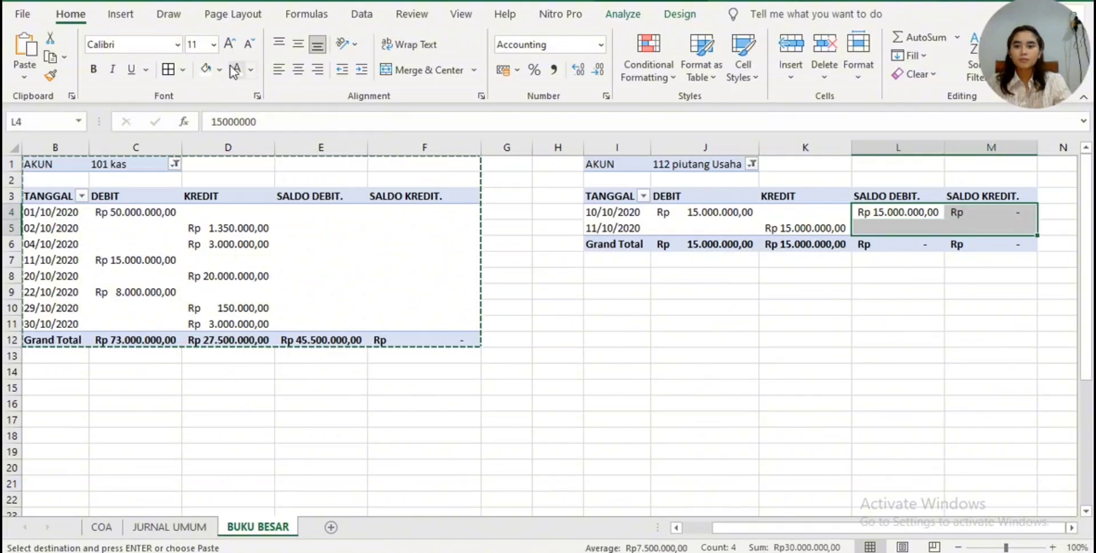
{"action": "key", "text": "Delete"}
{"action": "left_click", "coordinate": [674, 401]}
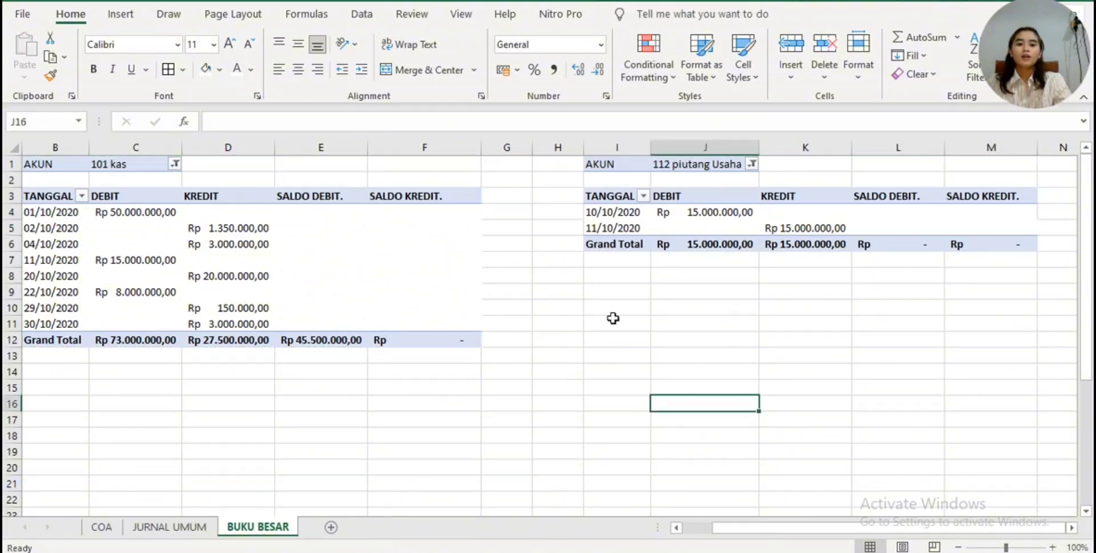
- Copy the 101 kas pivot table with its AKUN filter, B1:F12, and paste it starting at cell I9
{"action": "left_click", "coordinate": [610, 302]}
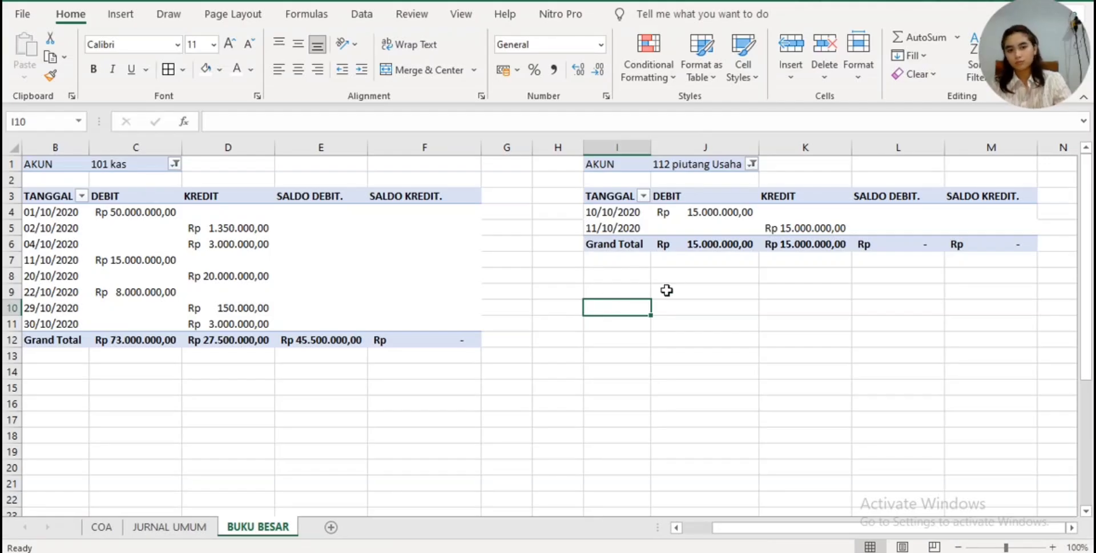
{"action": "left_click", "coordinate": [75, 165]}
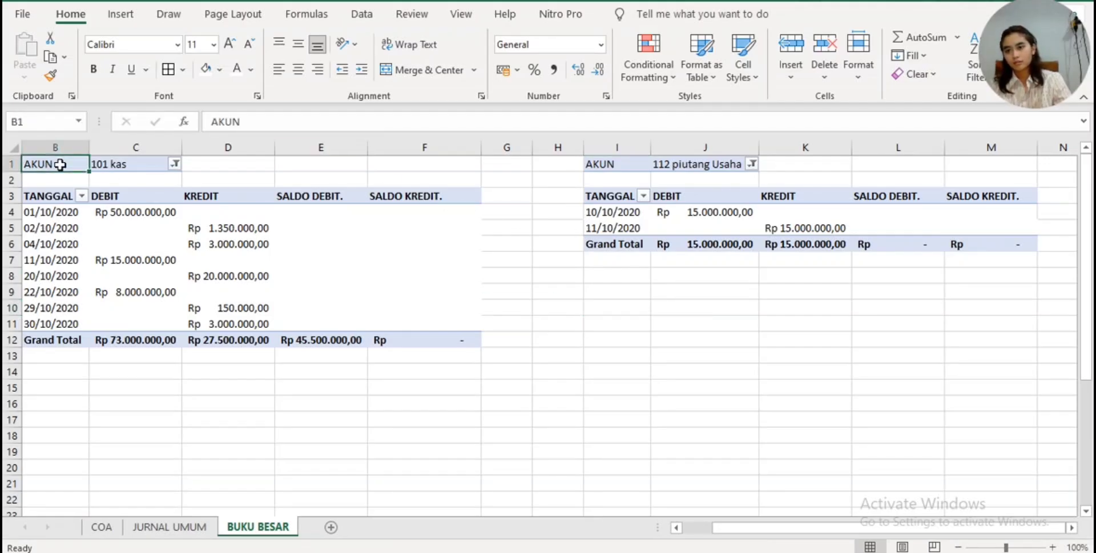
{"action": "left_click_drag", "start_coordinate": [166, 144], "coordinate": [475, 334]}
{"action": "key", "text": "ctrl+c"}
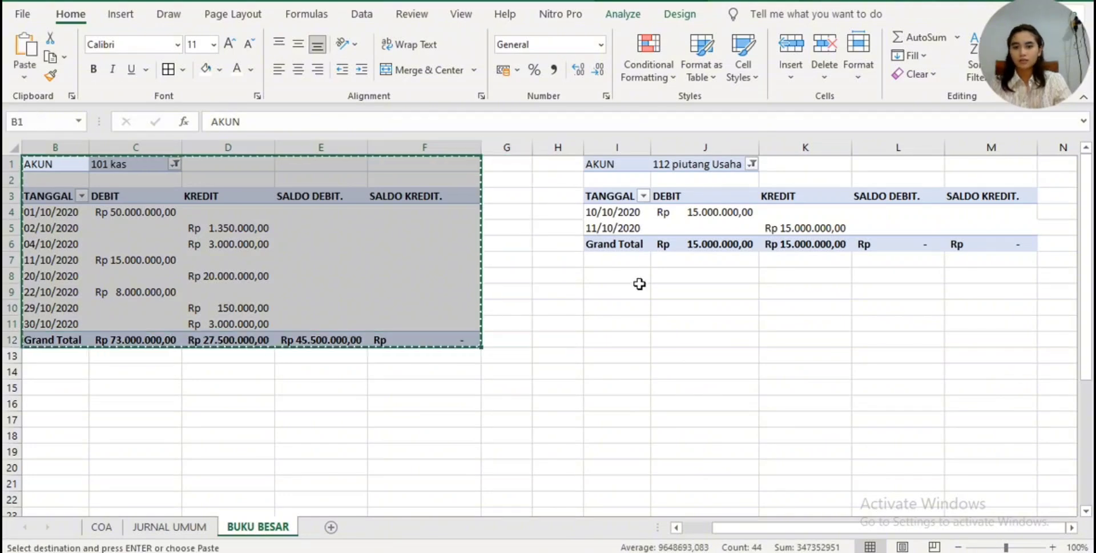
{"action": "left_click", "coordinate": [596, 303]}
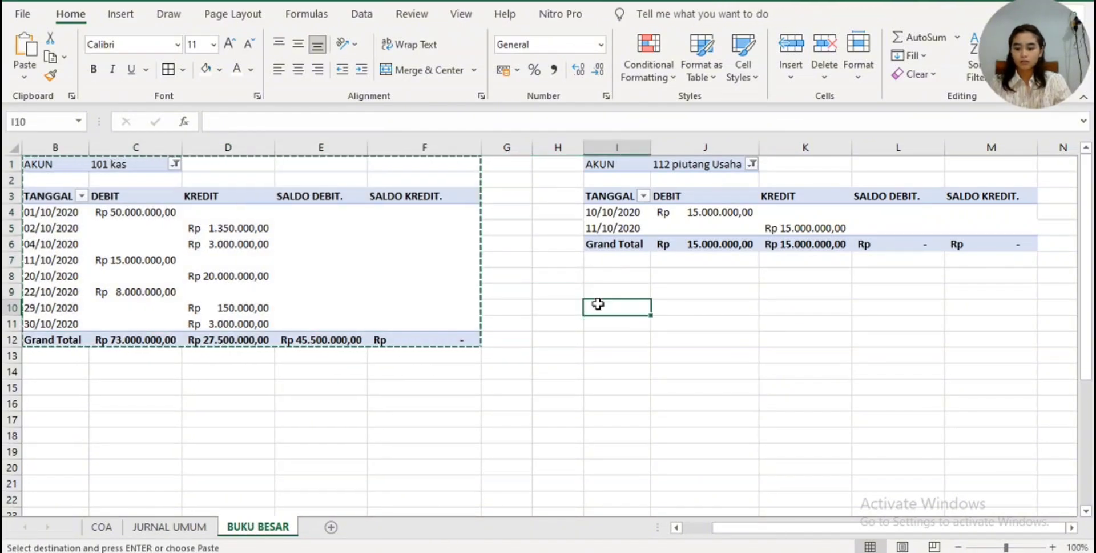
{"action": "left_click", "coordinate": [603, 293]}
{"action": "key", "text": "ctrl+v"}
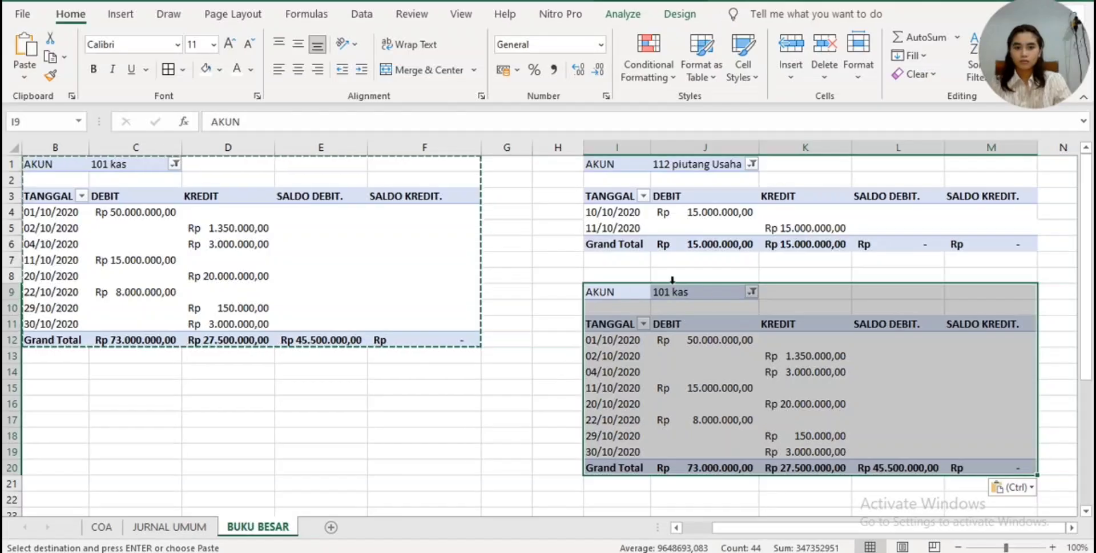
- Filter the pivot table at I9 to show only the AKUN item 126 perlengkapan instead of 101 kas
{"action": "left_click", "coordinate": [728, 301]}
{"action": "left_click", "coordinate": [752, 291]}
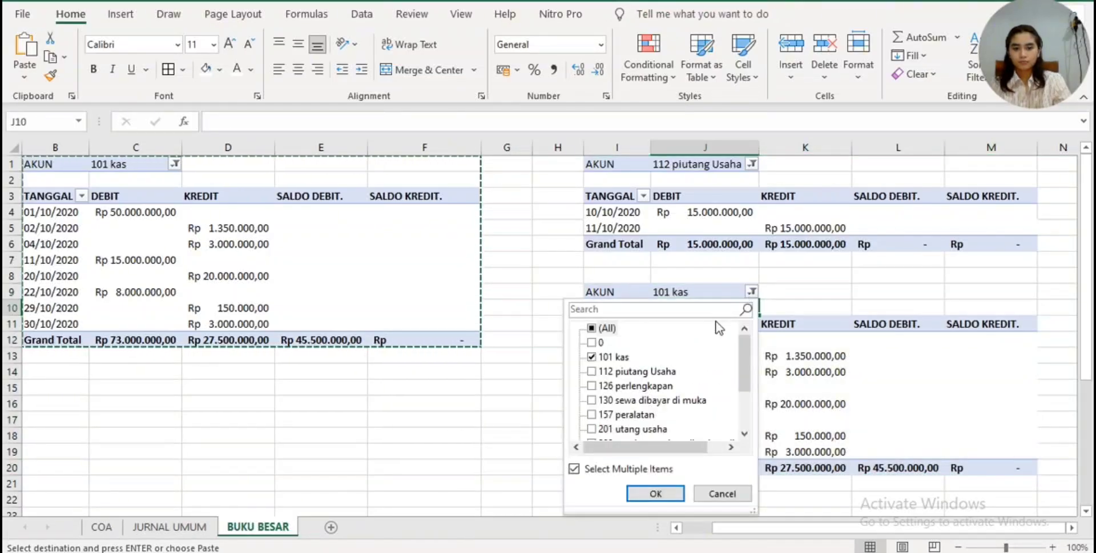
{"action": "left_click", "coordinate": [657, 373]}
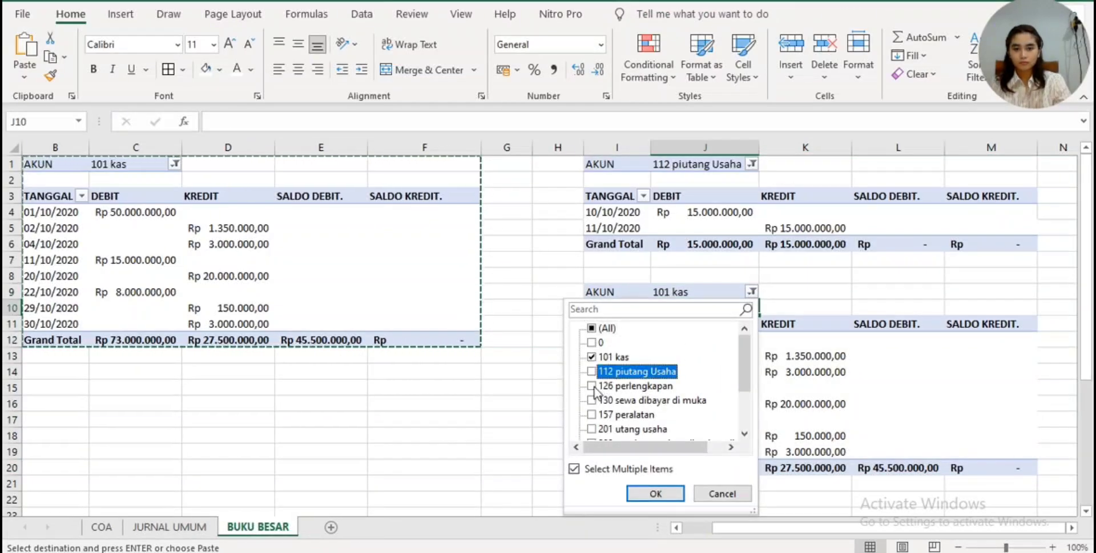
{"action": "left_click", "coordinate": [593, 386]}
{"action": "left_click", "coordinate": [592, 357]}
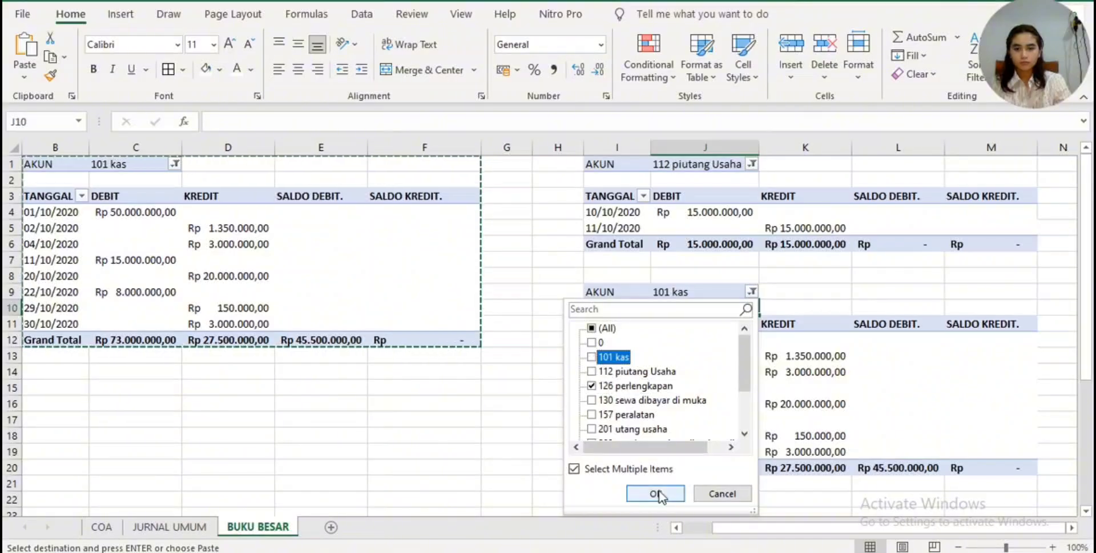
{"action": "left_click", "coordinate": [655, 493]}
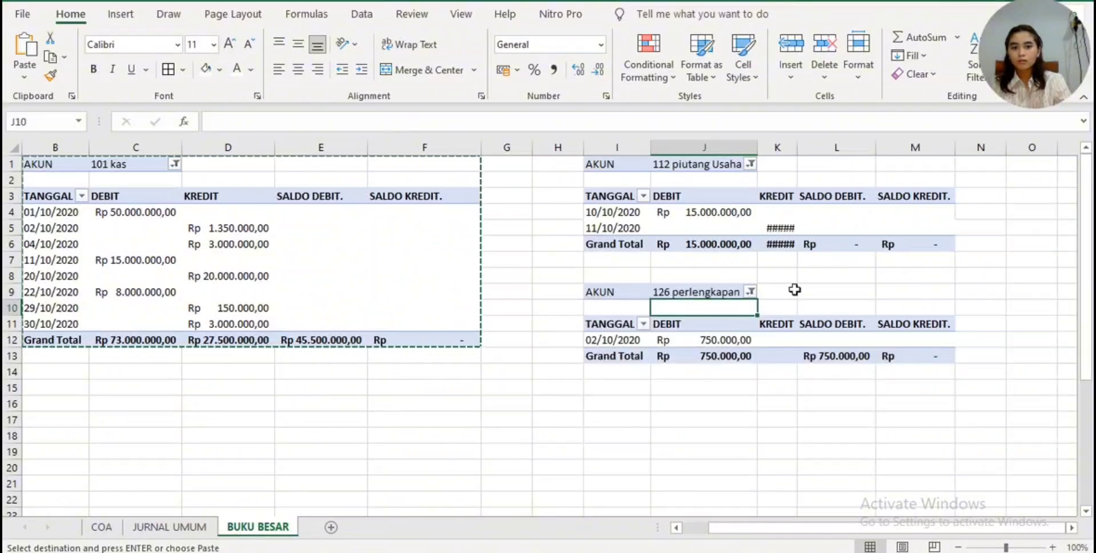
- Paste the copied 101 kas table at B16 and filter its AKUN to only 130 sewa dibayar di muka
{"action": "left_click", "coordinate": [46, 394]}
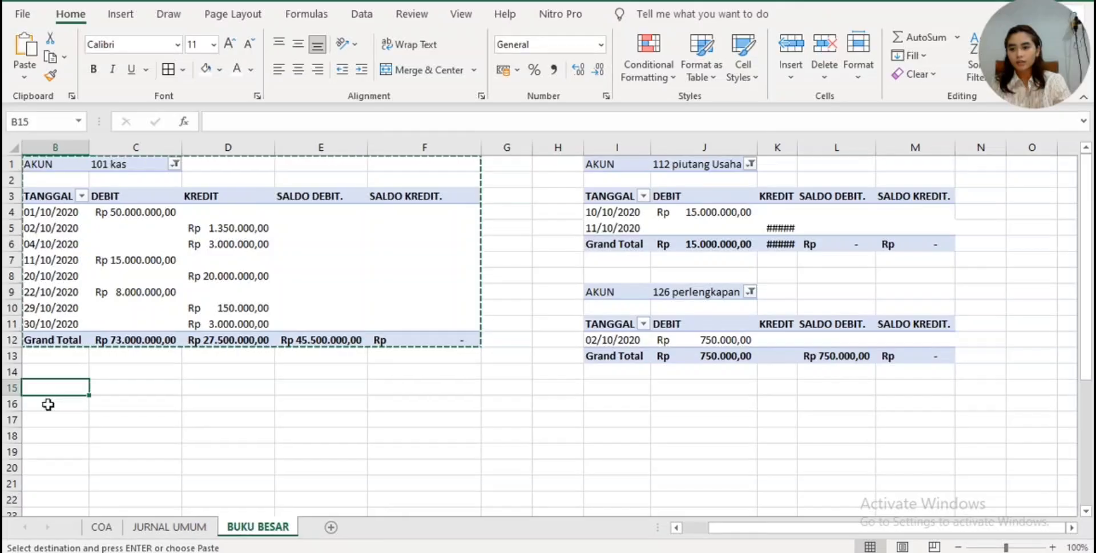
{"action": "left_click", "coordinate": [48, 404]}
{"action": "key", "text": "ctrl+v"}
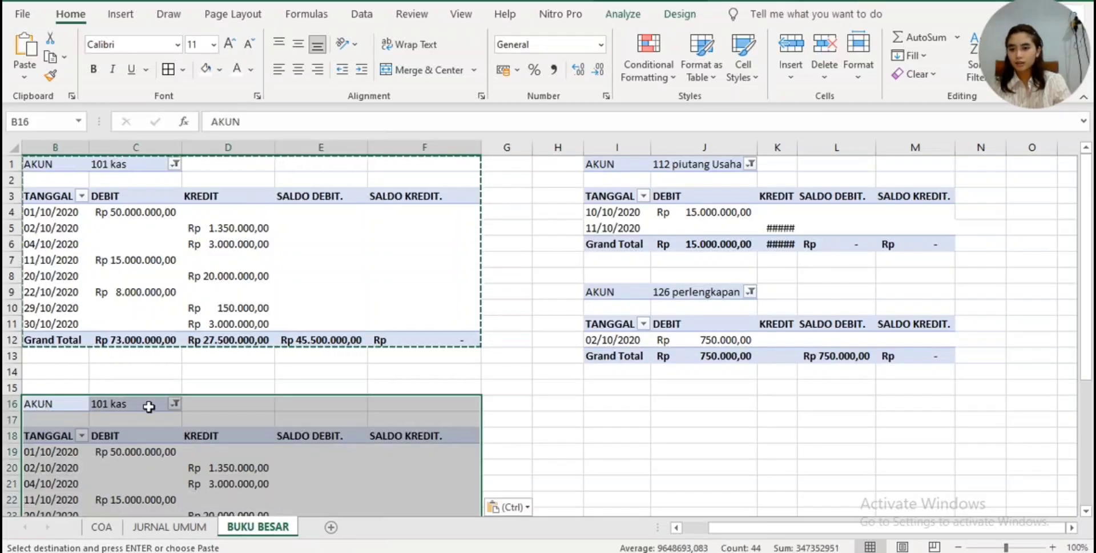
{"action": "left_click", "coordinate": [175, 403]}
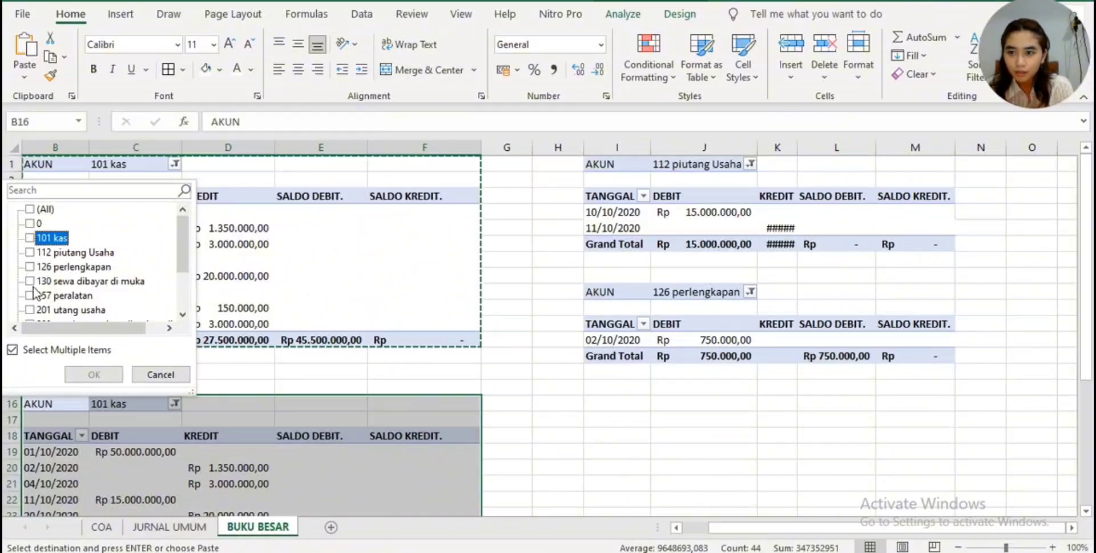
{"action": "left_click", "coordinate": [93, 374]}
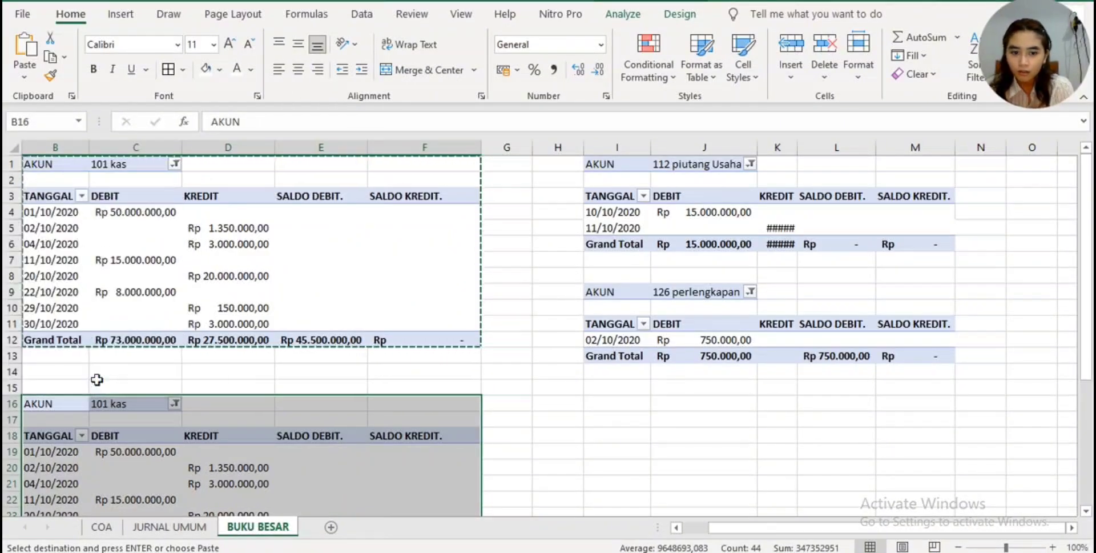
- Paste the copied 101 kas table at I17 and filter its AKUN to only 157 peralatan
{"action": "left_click", "coordinate": [591, 414]}
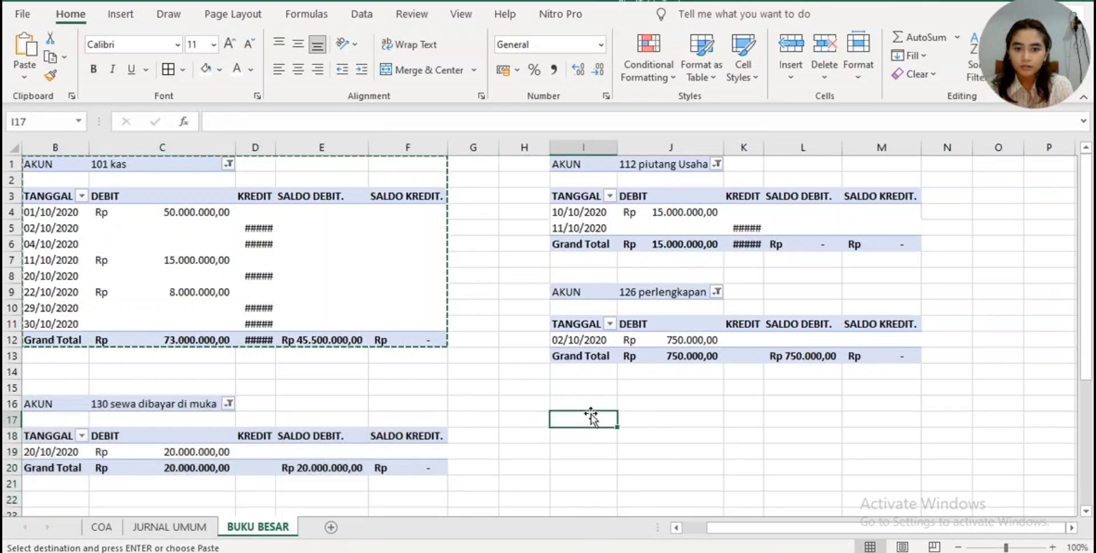
{"action": "key", "text": "ctrl+v"}
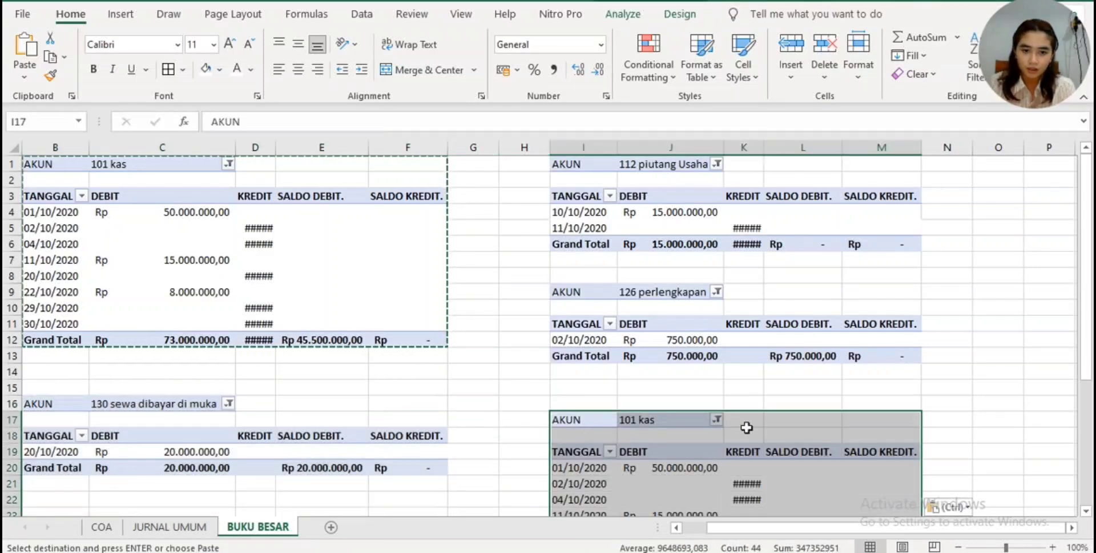
{"action": "left_click", "coordinate": [717, 419]}
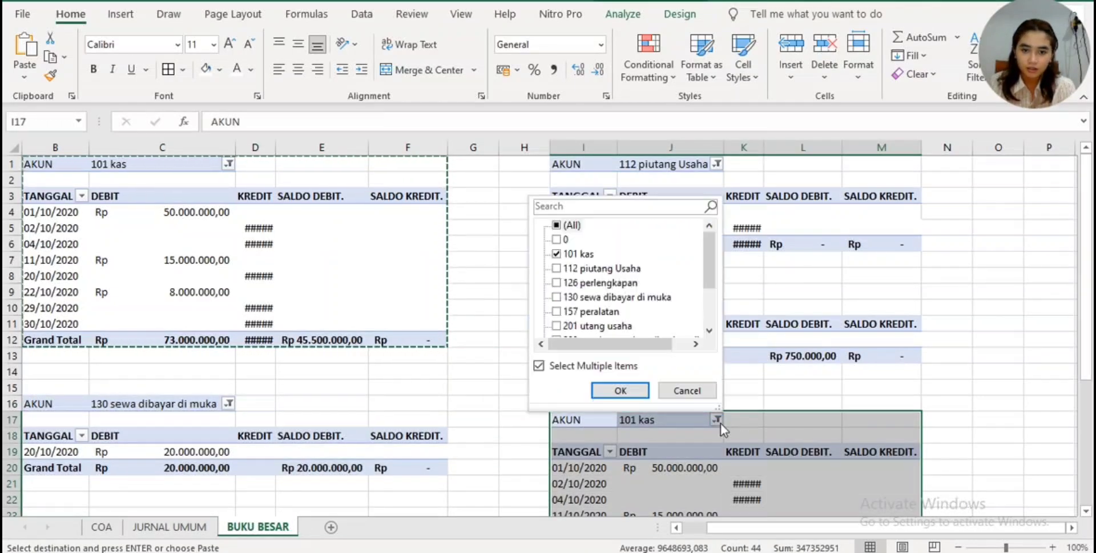
{"action": "left_click", "coordinate": [560, 255]}
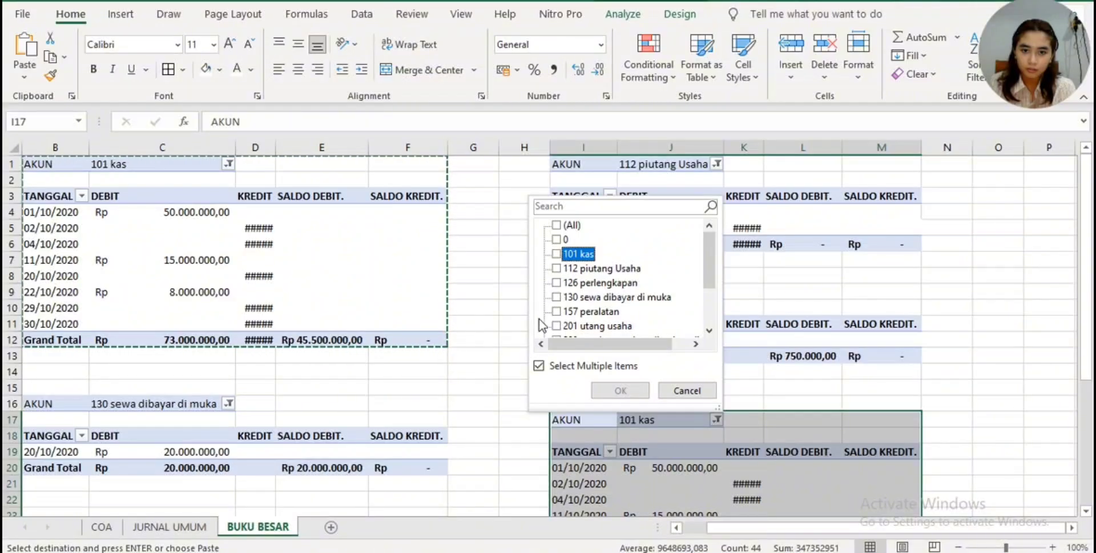
{"action": "left_click", "coordinate": [556, 312]}
{"action": "left_click", "coordinate": [606, 391]}
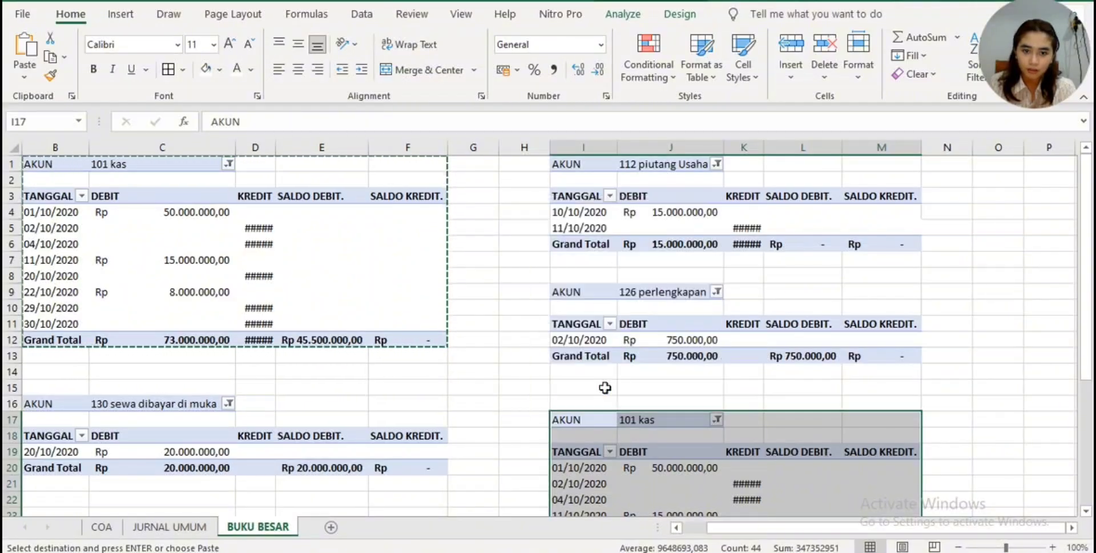
- Paste the copied 101 kas table at B24 and filter its AKUN to only 201 utang usaha
{"action": "scroll", "coordinate": [571, 416], "scroll_direction": "down", "scroll_amount": 2}
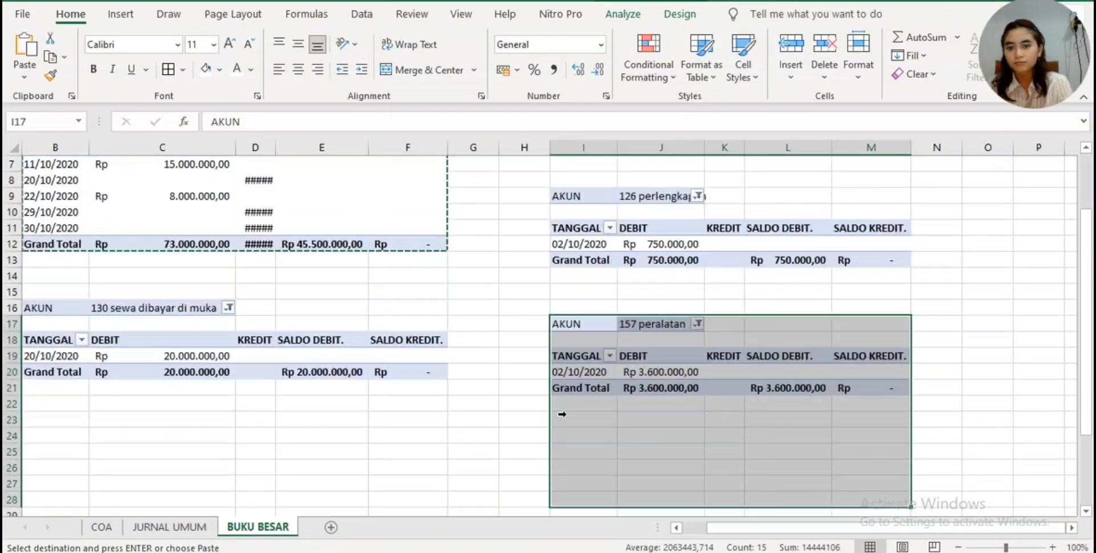
{"action": "left_click", "coordinate": [64, 435]}
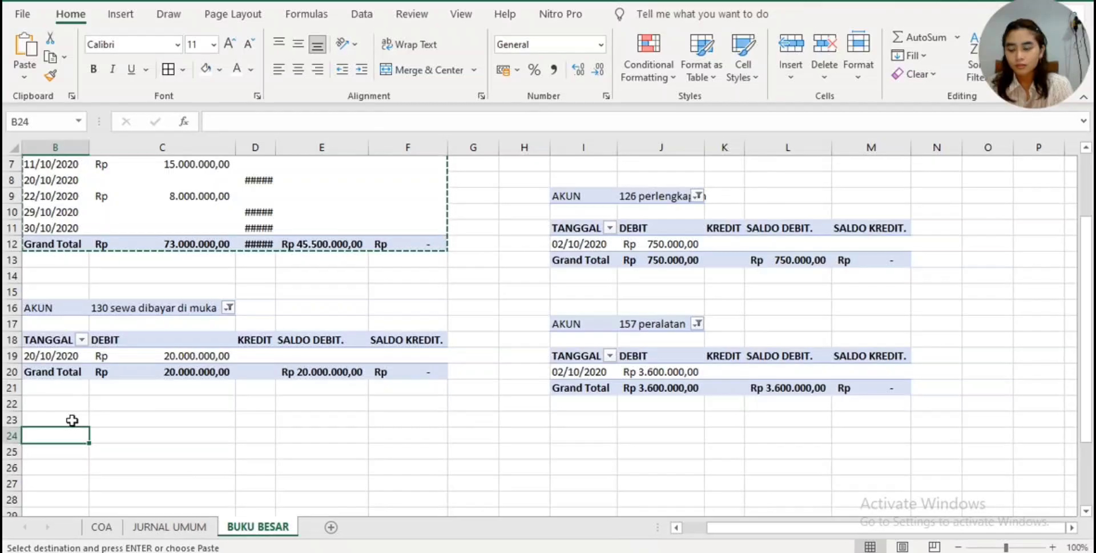
{"action": "key", "text": "ctrl+v"}
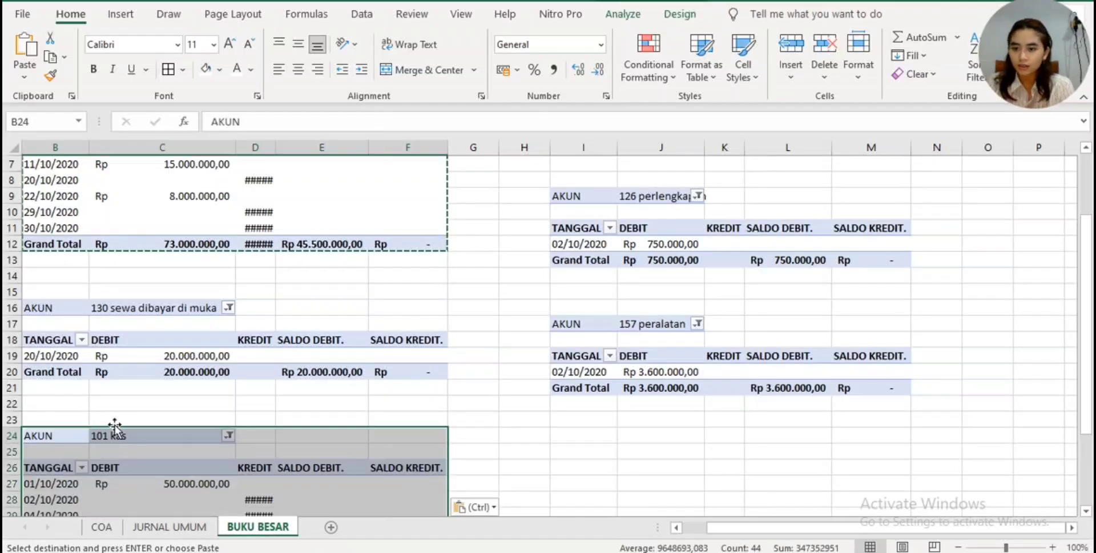
{"action": "left_click", "coordinate": [228, 435]}
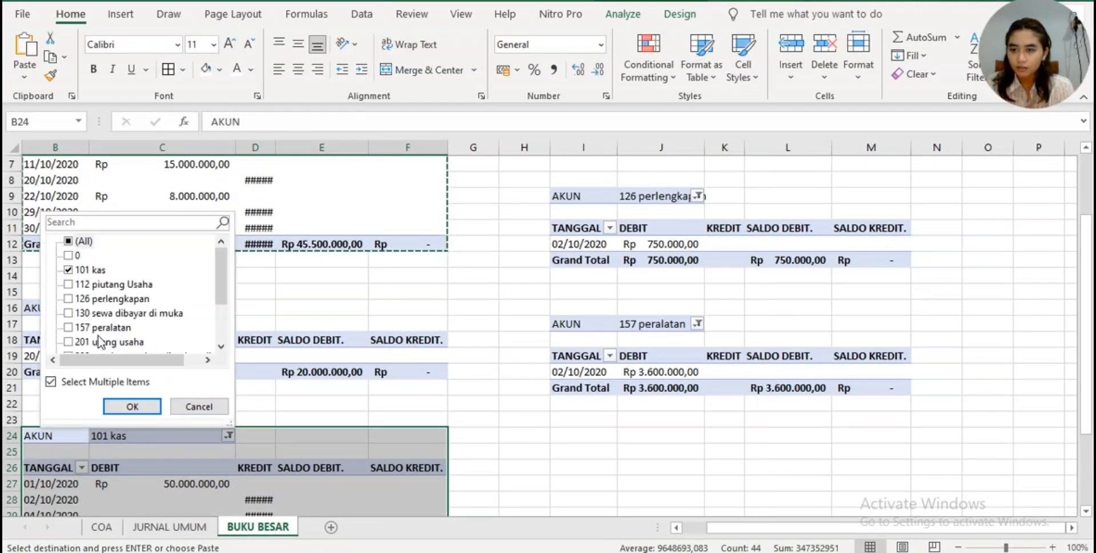
{"action": "left_click", "coordinate": [68, 342]}
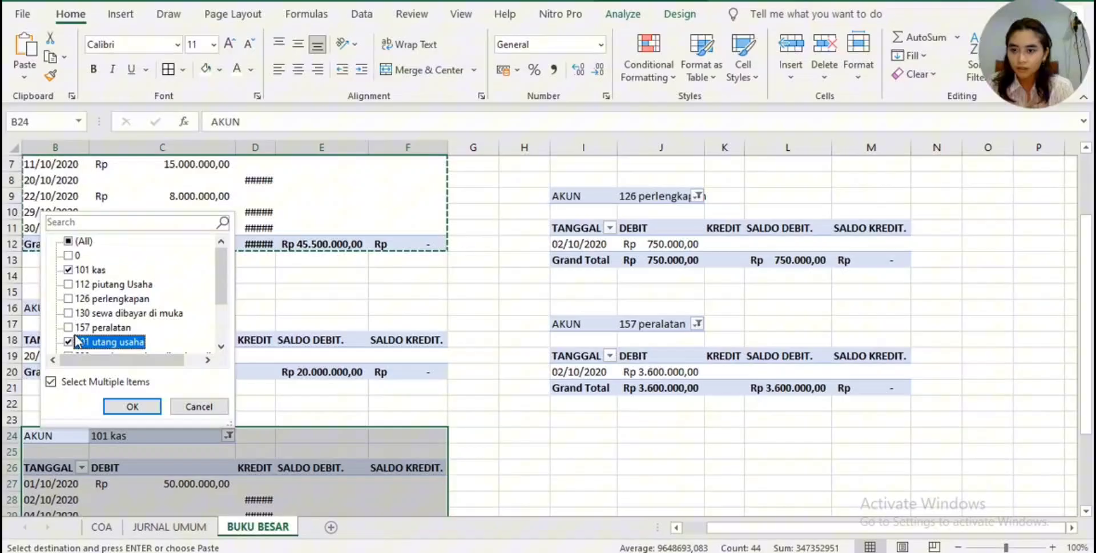
{"action": "left_click", "coordinate": [68, 270]}
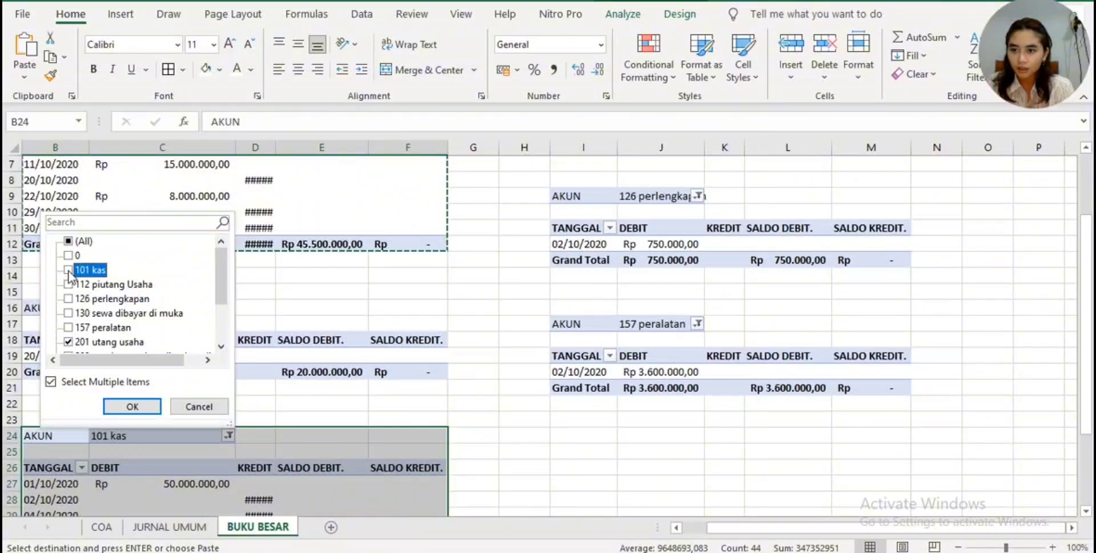
{"action": "left_click", "coordinate": [133, 415]}
- Paste the copied 101 kas table at I24 and filter its AKUN to only 209 pendapatan jasa di terima dimuka
{"action": "left_click", "coordinate": [589, 438]}
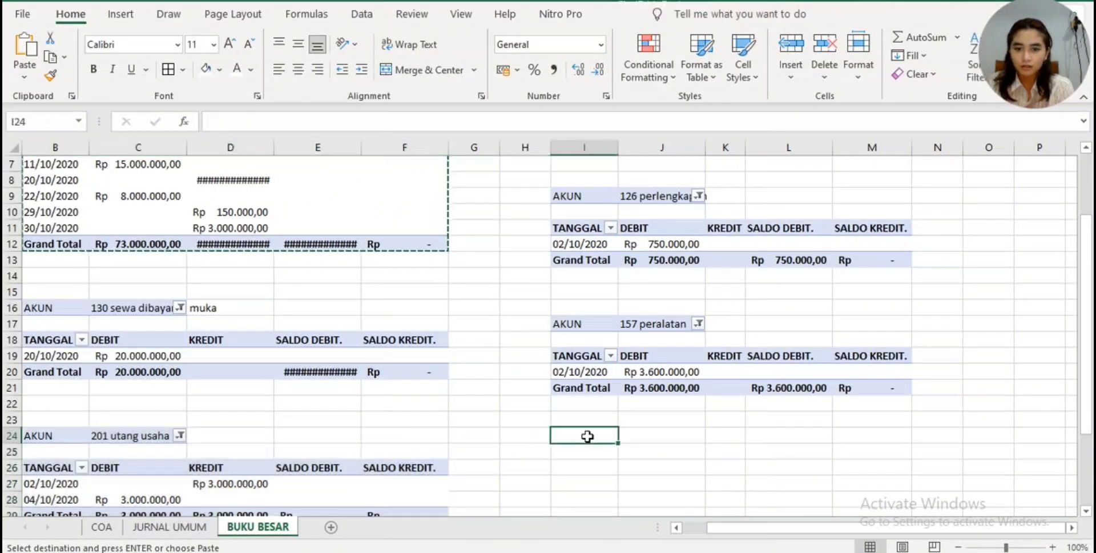
{"action": "key", "text": "ctrl+v"}
{"action": "key", "text": "ctrl"}
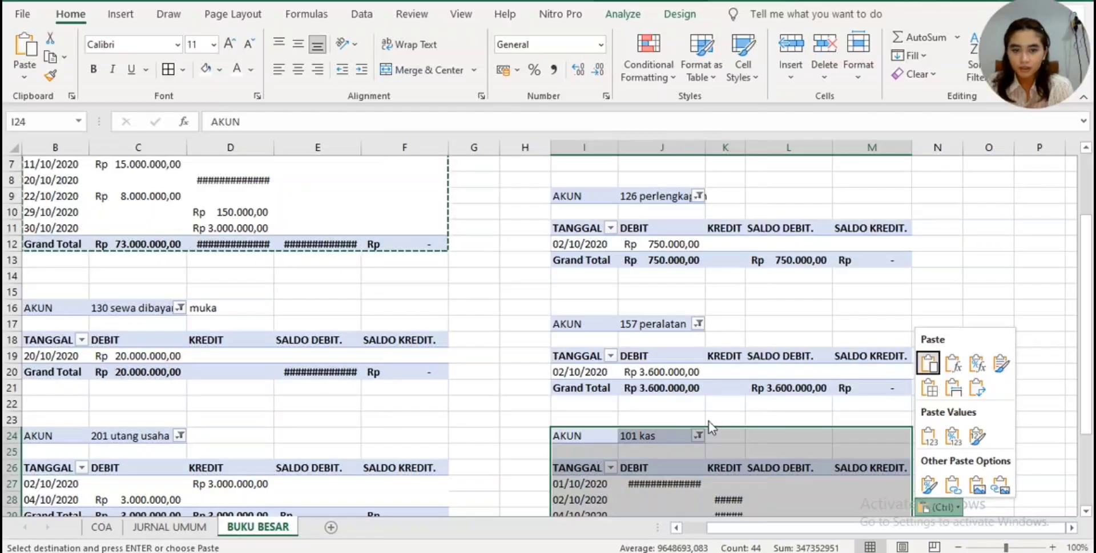
{"action": "left_click", "coordinate": [697, 435]}
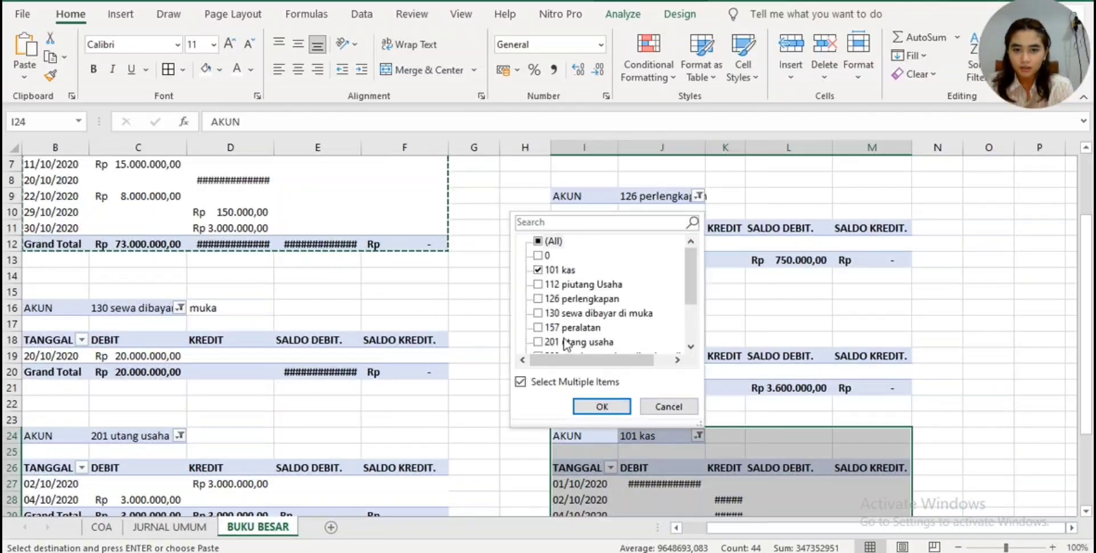
{"action": "left_click", "coordinate": [545, 270]}
{"action": "scroll", "coordinate": [549, 314], "scroll_direction": "down", "scroll_amount": 1}
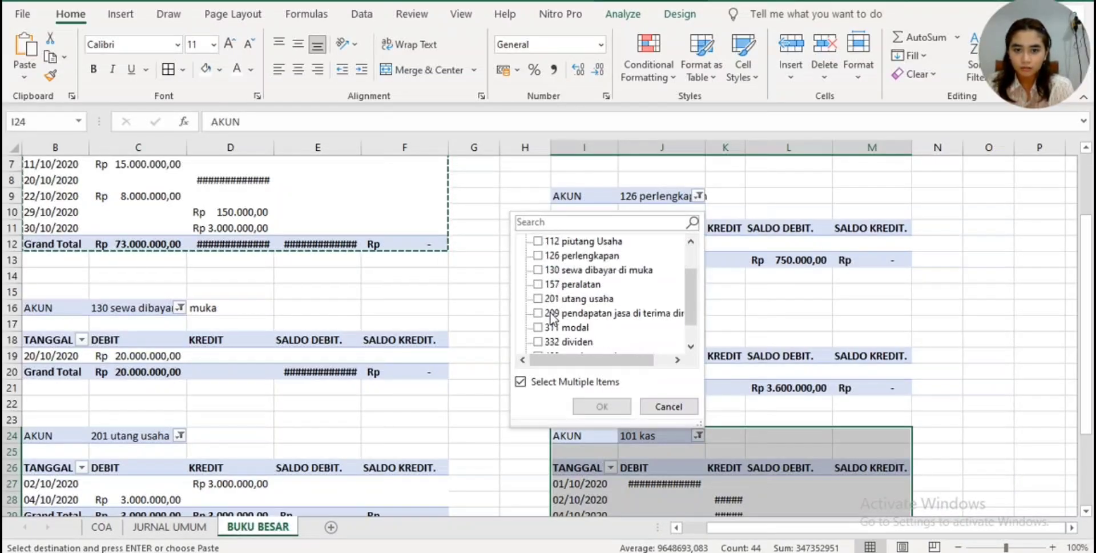
{"action": "scroll", "coordinate": [574, 262], "scroll_direction": "up", "scroll_amount": 1}
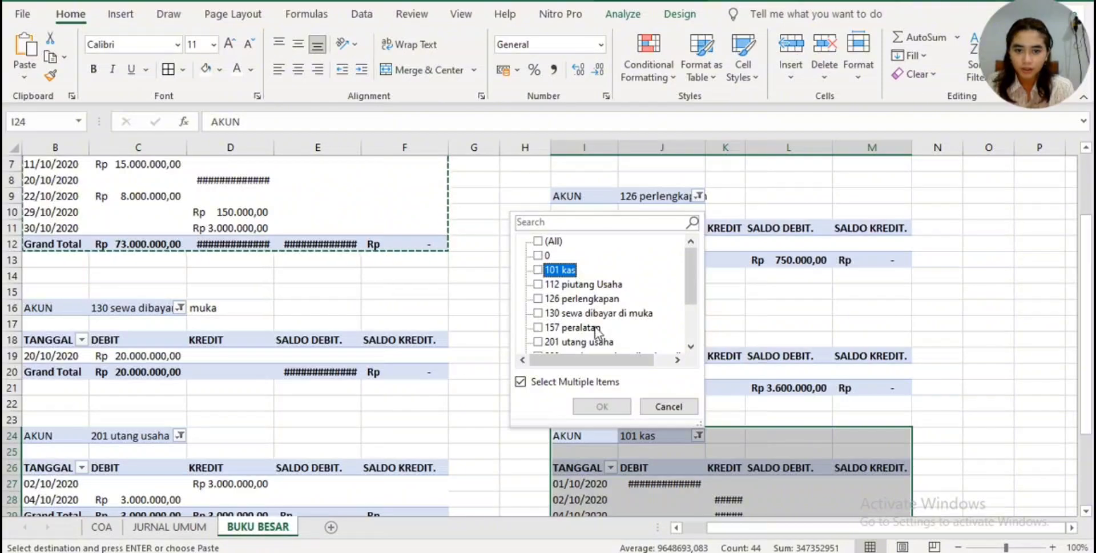
{"action": "left_click_drag", "start_coordinate": [688, 281], "coordinate": [689, 288]}
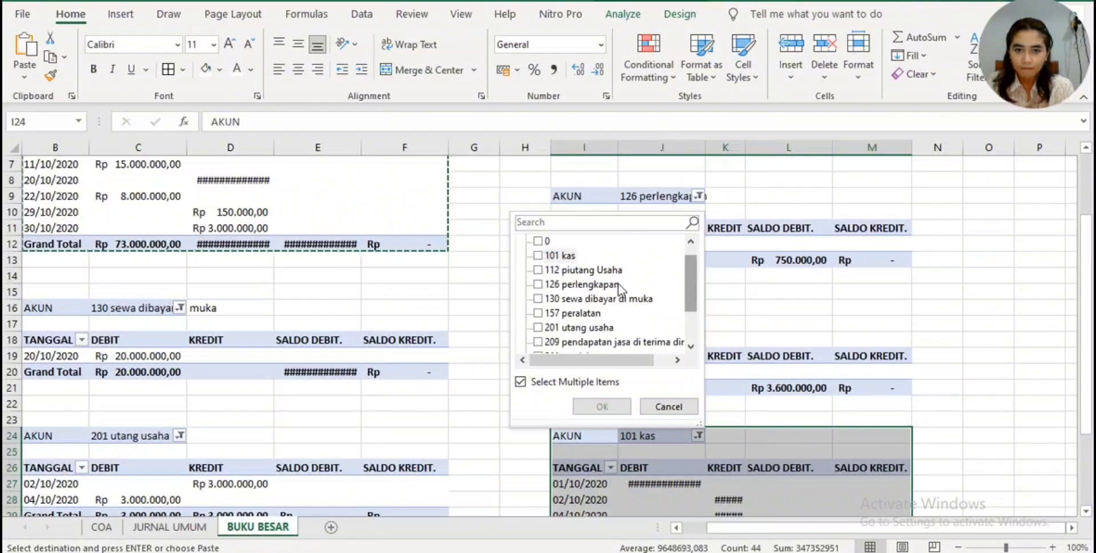
{"action": "left_click_drag", "start_coordinate": [692, 283], "coordinate": [692, 289]}
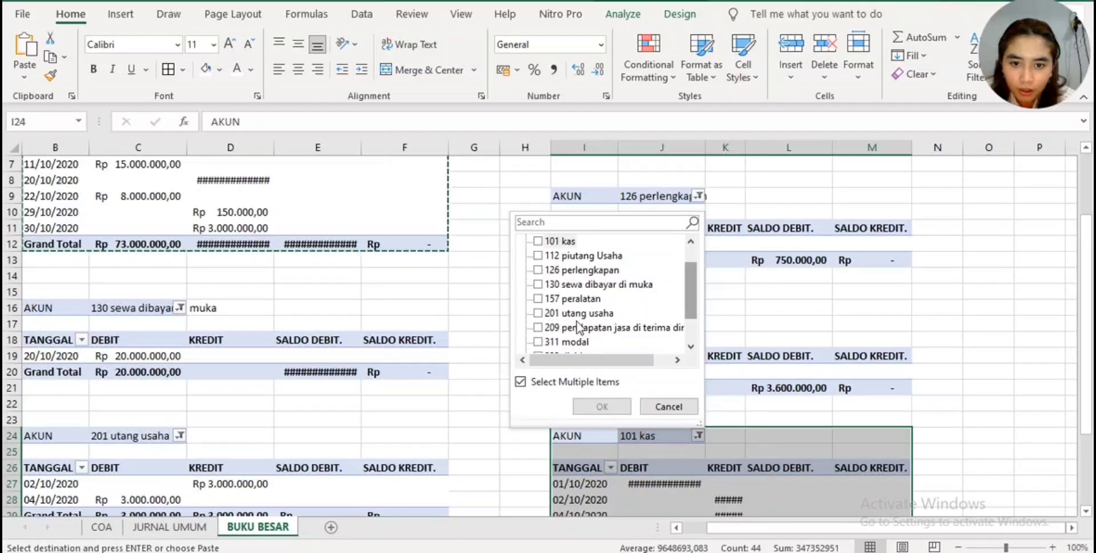
{"action": "left_click", "coordinate": [538, 328]}
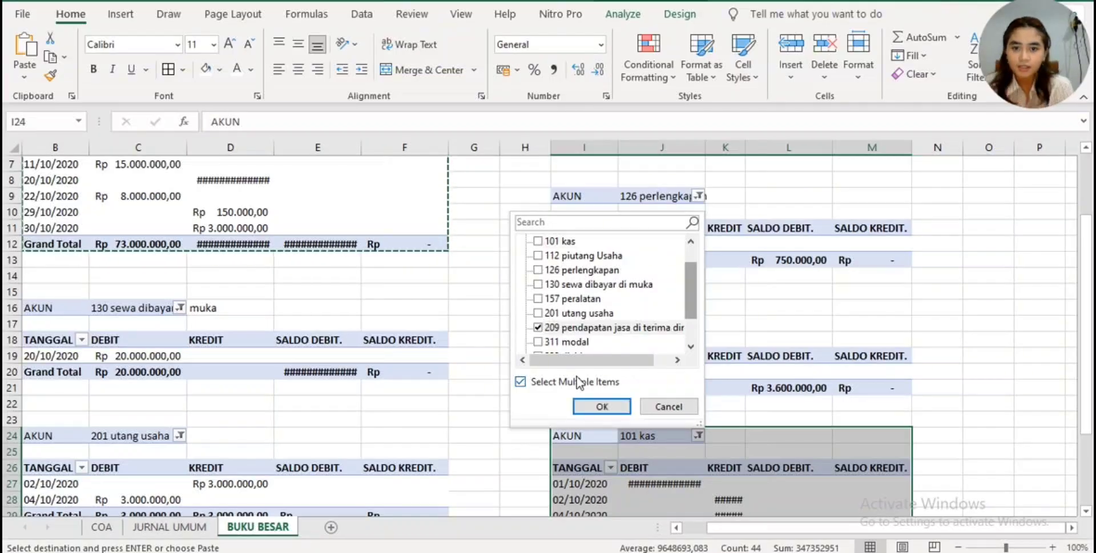
{"action": "left_click", "coordinate": [579, 405]}
- Paste the copied 101 kas table at B33 and filter its AKUN to only 311 modal
{"action": "scroll", "coordinate": [580, 403], "scroll_direction": "down", "scroll_amount": 4}
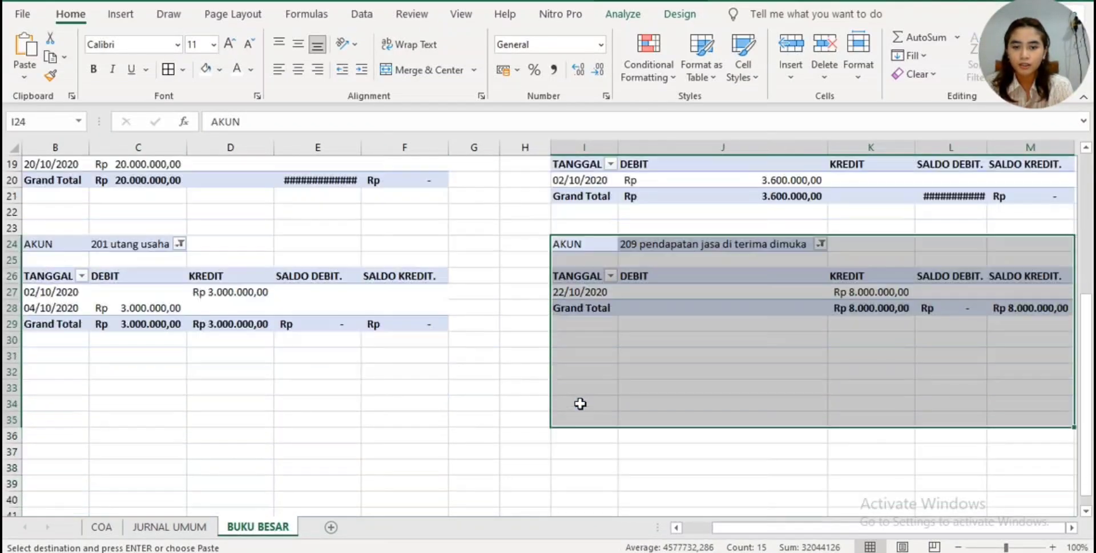
{"action": "left_click", "coordinate": [69, 391]}
{"action": "key", "text": "ctrl+v"}
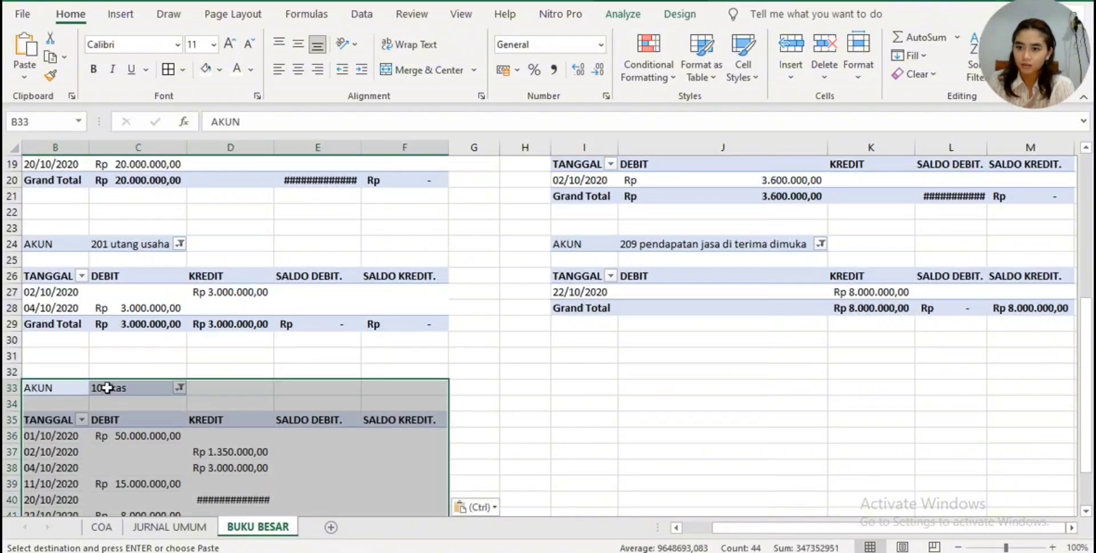
{"action": "left_click", "coordinate": [180, 388]}
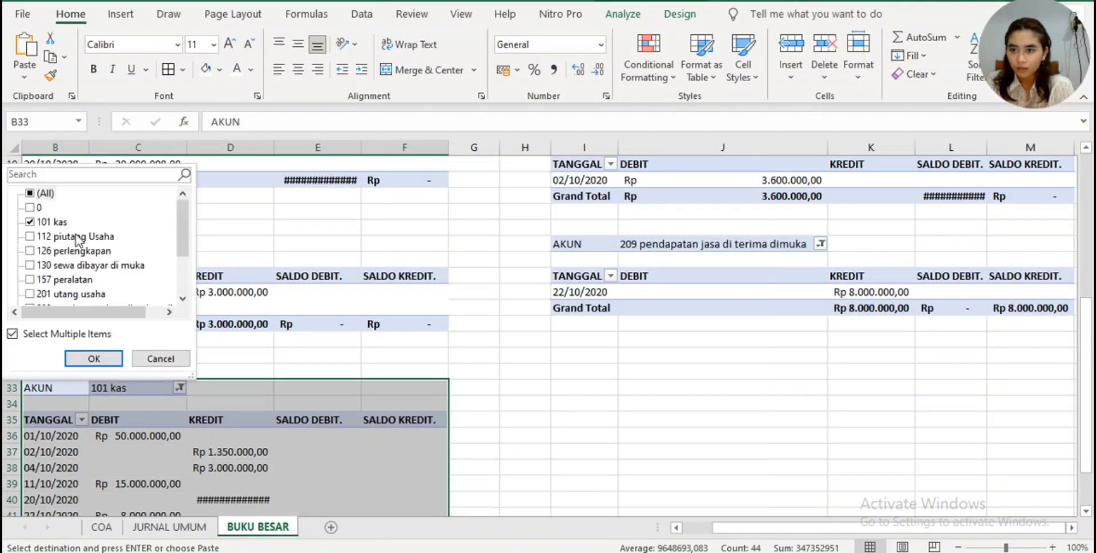
{"action": "left_click", "coordinate": [32, 223]}
{"action": "scroll", "coordinate": [92, 228], "scroll_direction": "down", "scroll_amount": 1}
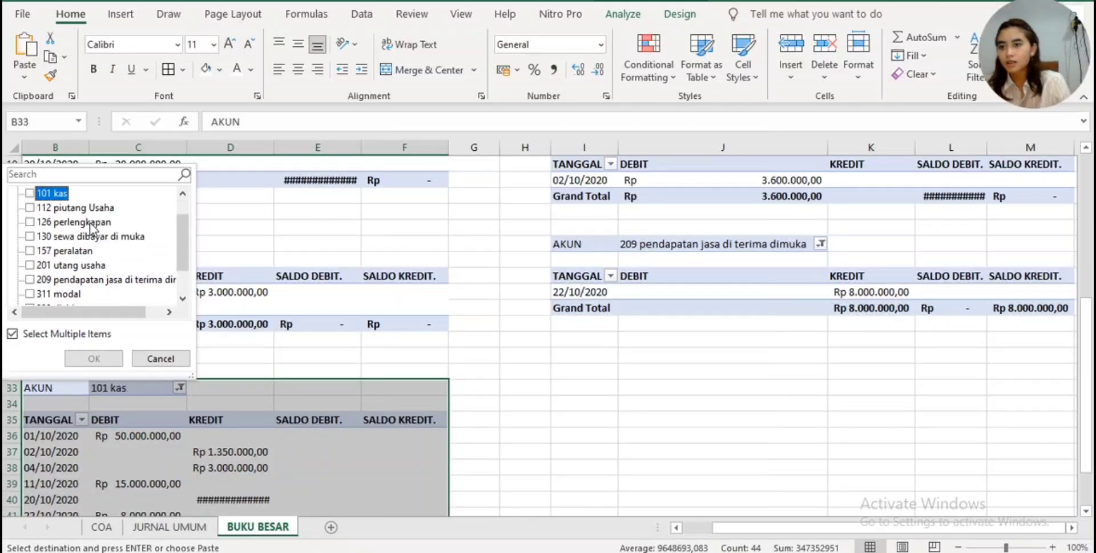
{"action": "scroll", "coordinate": [109, 224], "scroll_direction": "down", "scroll_amount": 1}
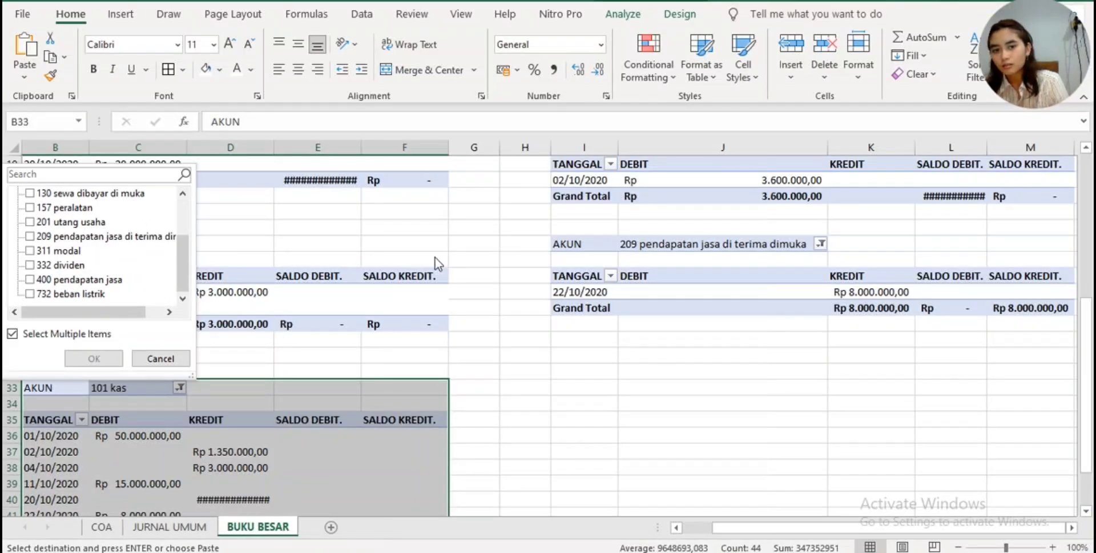
{"action": "left_click", "coordinate": [33, 252]}
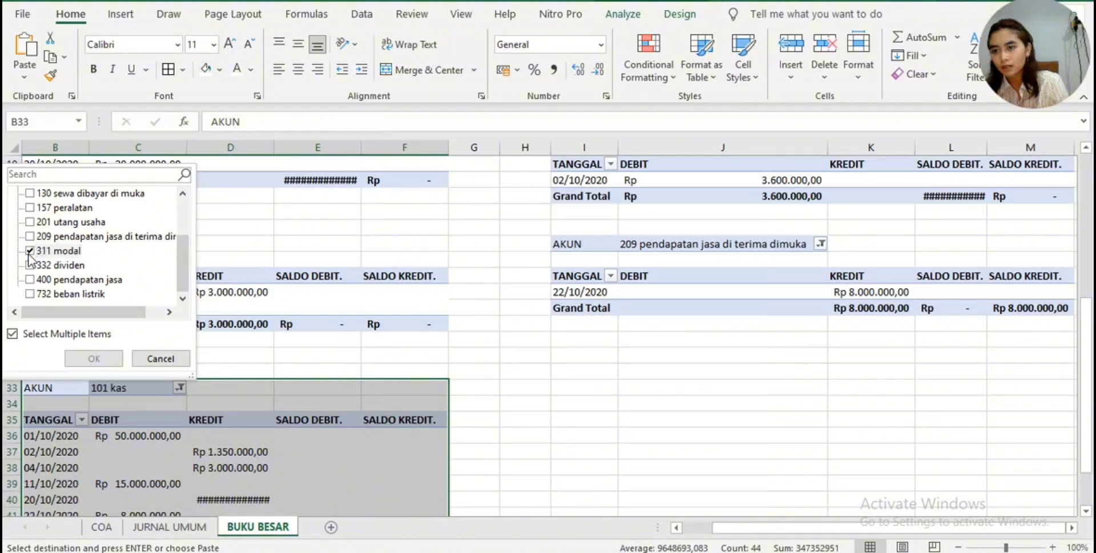
{"action": "left_click", "coordinate": [94, 358]}
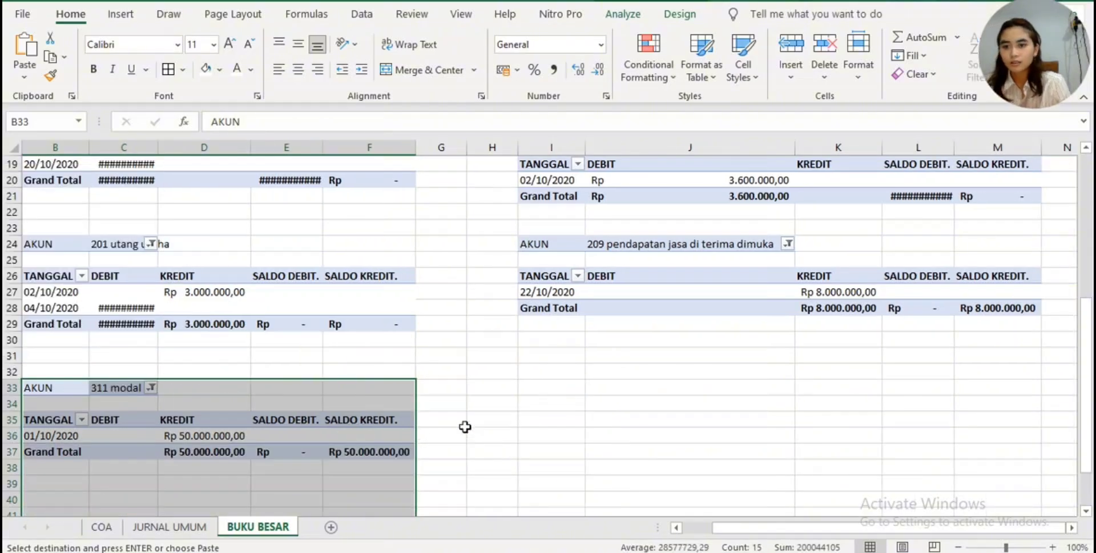
- Paste the copied 101 kas table at I32 and filter its AKUN to only 332 dividen
{"action": "left_click", "coordinate": [540, 368]}
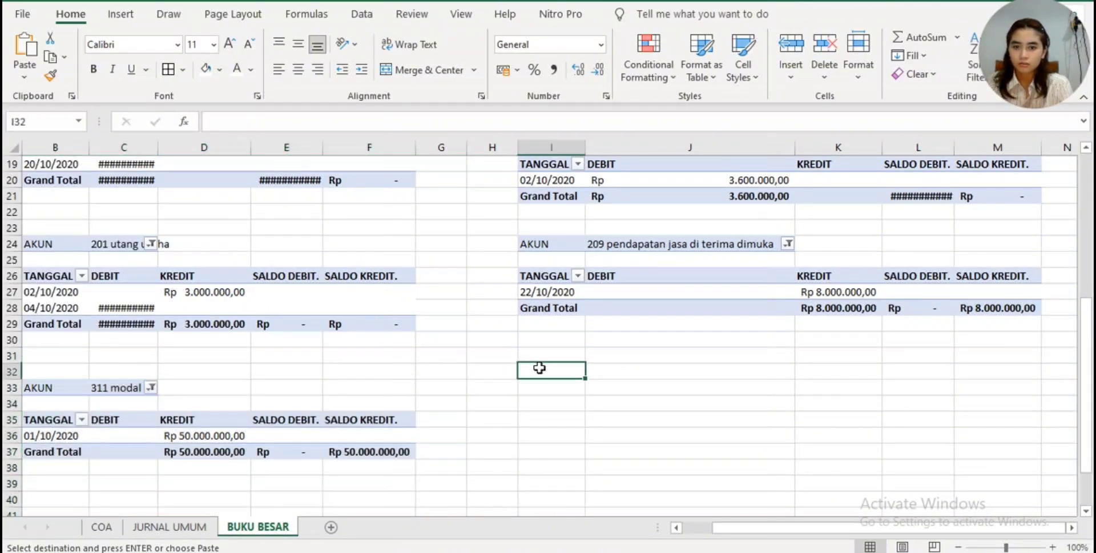
{"action": "key", "text": "ctrl+v"}
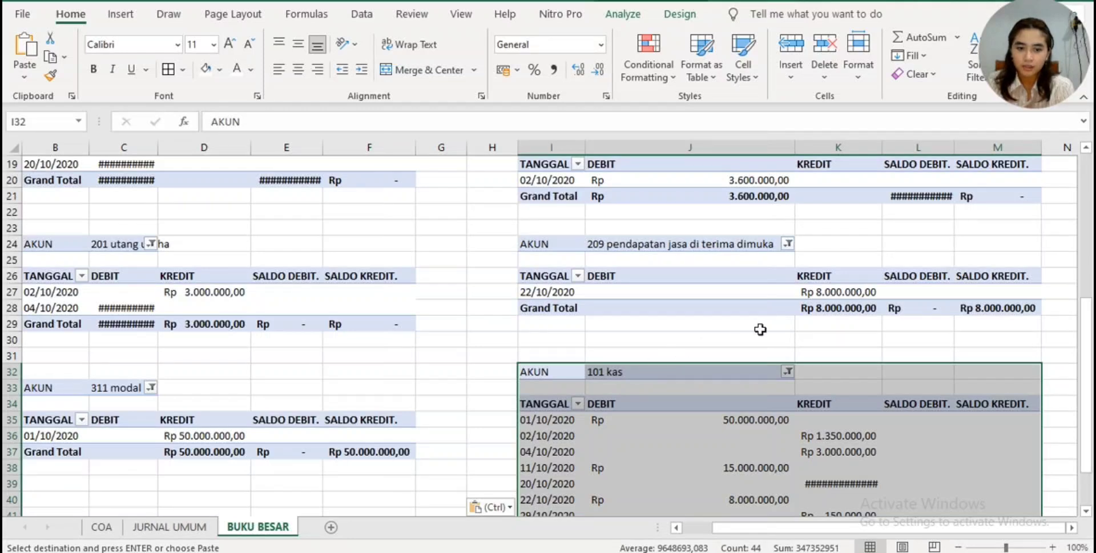
{"action": "left_click", "coordinate": [787, 371]}
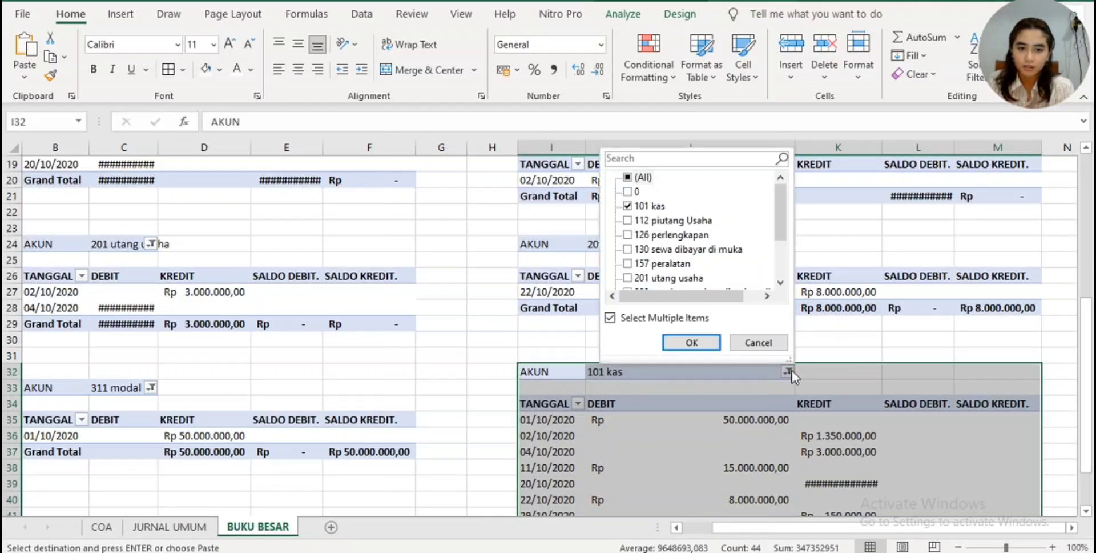
{"action": "left_click", "coordinate": [629, 206]}
{"action": "scroll", "coordinate": [648, 234], "scroll_direction": "down", "scroll_amount": 3}
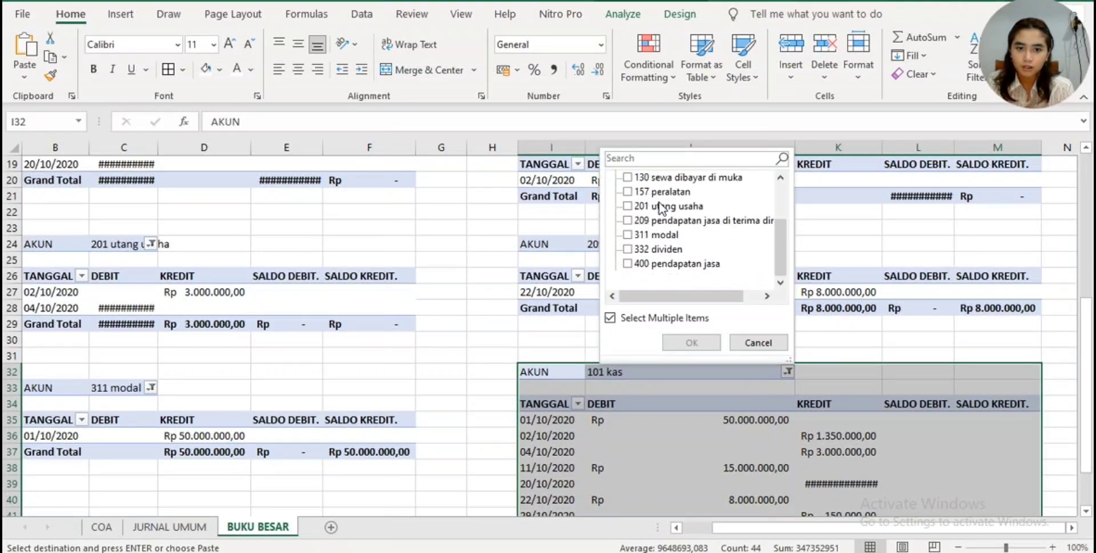
{"action": "left_click", "coordinate": [629, 249]}
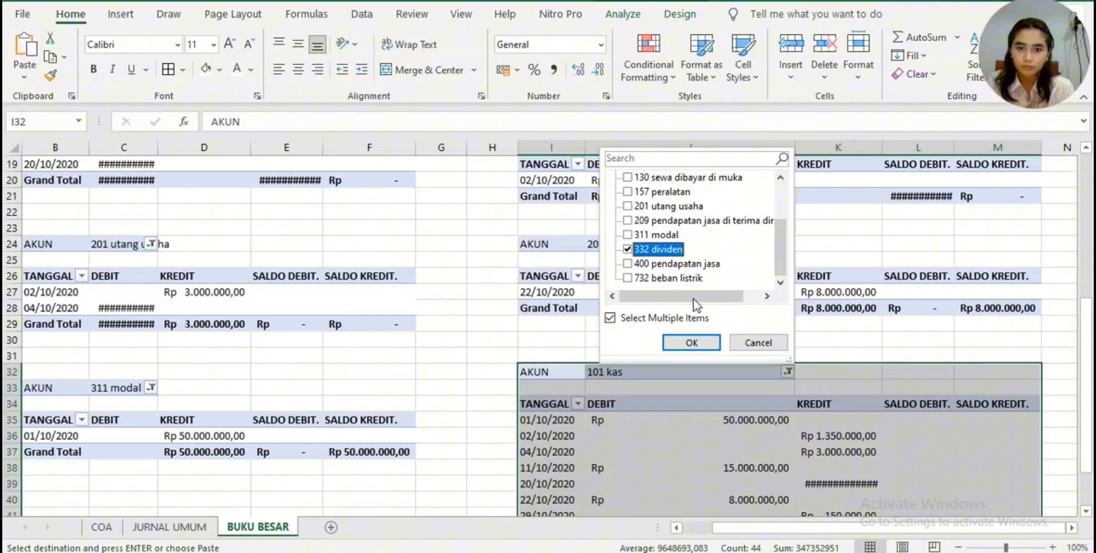
{"action": "left_click", "coordinate": [688, 343]}
- Paste the copied 101 kas table at B41 and filter its AKUN to only 400 pendapatan jasa
{"action": "scroll", "coordinate": [684, 344], "scroll_direction": "down", "scroll_amount": 3}
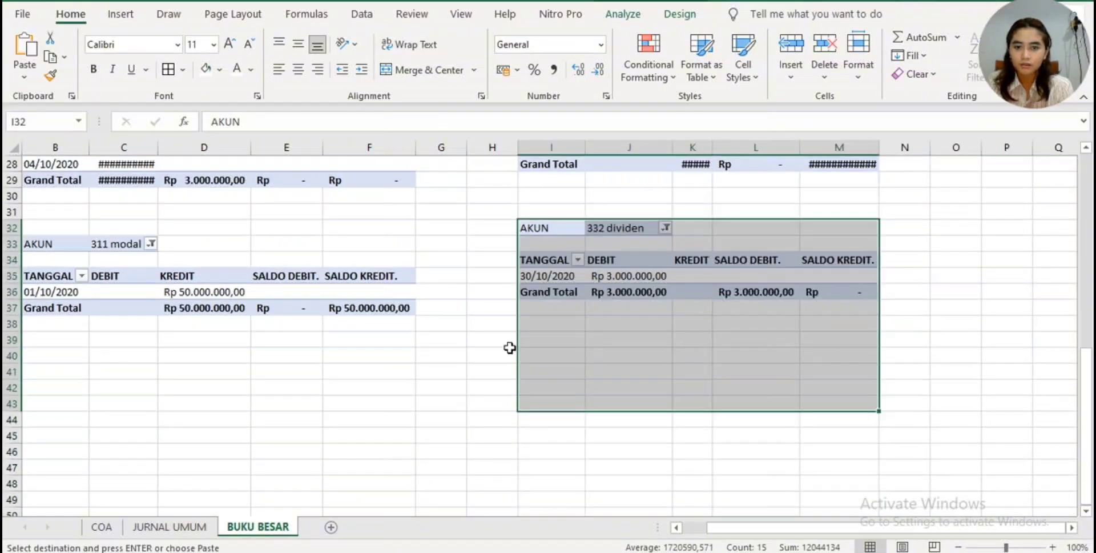
{"action": "left_click", "coordinate": [66, 367]}
{"action": "key", "text": "ctrl+v"}
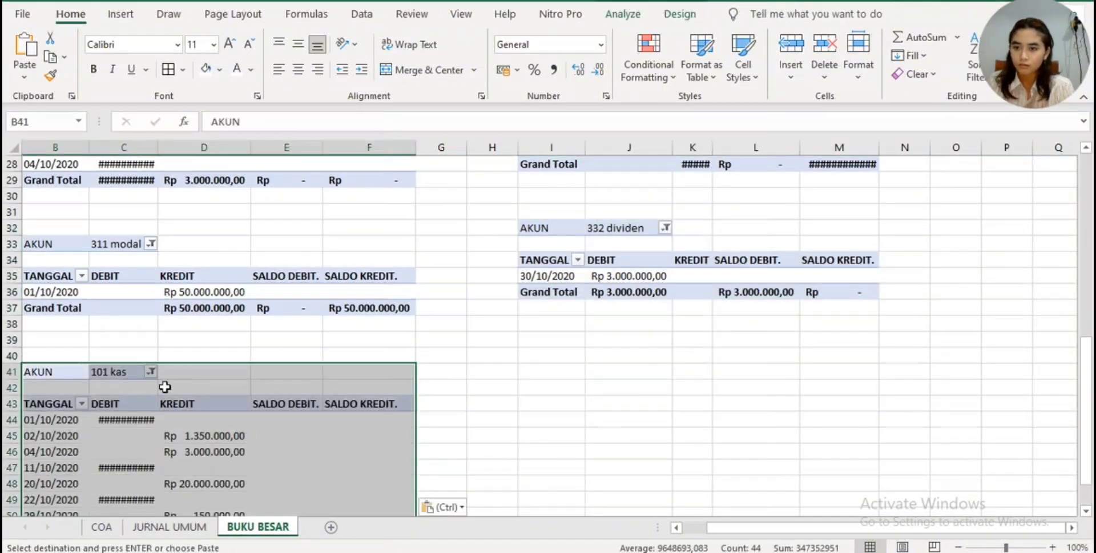
{"action": "left_click", "coordinate": [148, 372]}
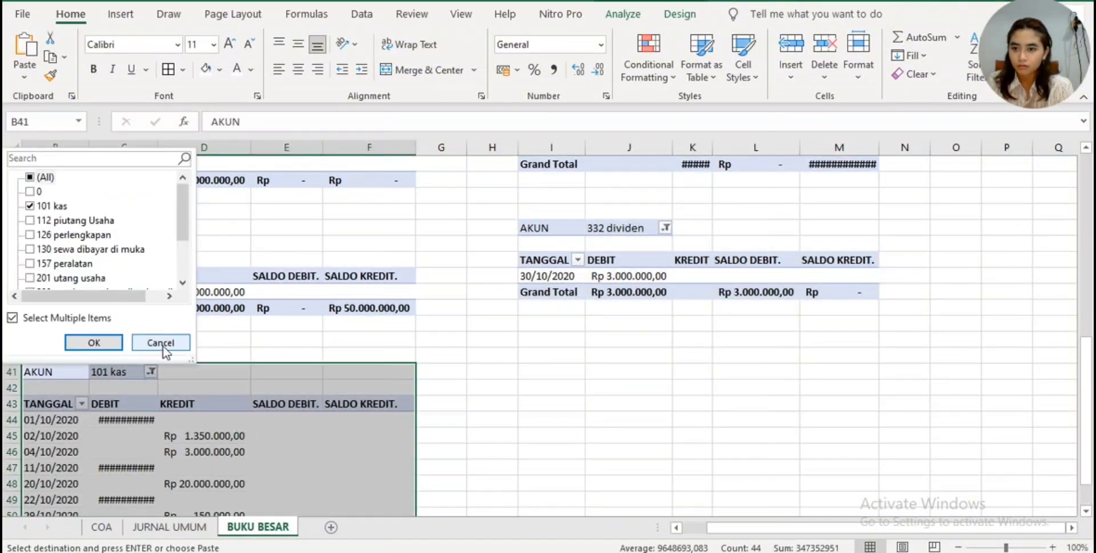
{"action": "left_click", "coordinate": [32, 207]}
{"action": "scroll", "coordinate": [100, 199], "scroll_direction": "down", "scroll_amount": 2}
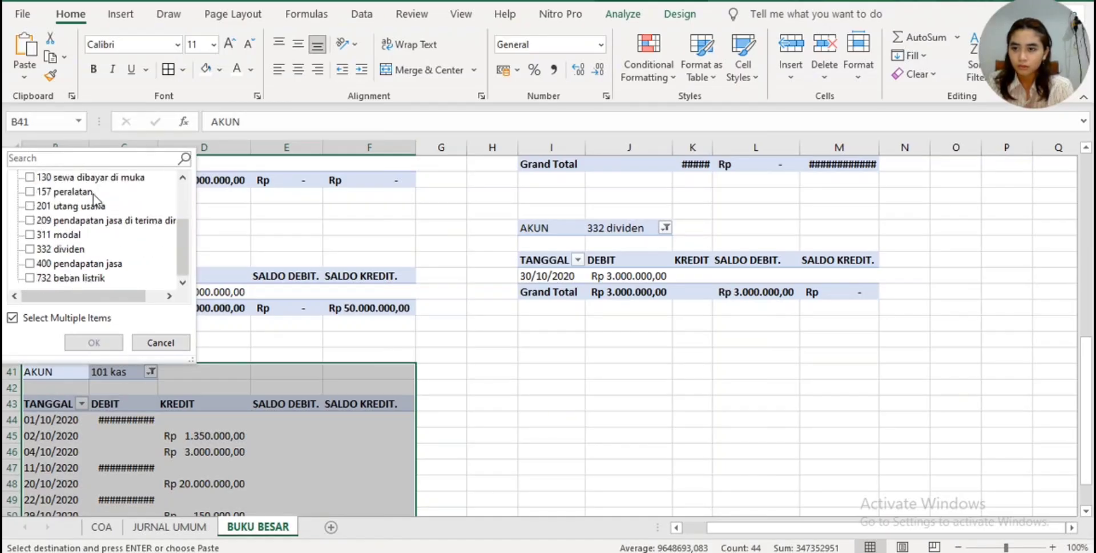
{"action": "left_click", "coordinate": [30, 263]}
{"action": "left_click", "coordinate": [94, 342]}
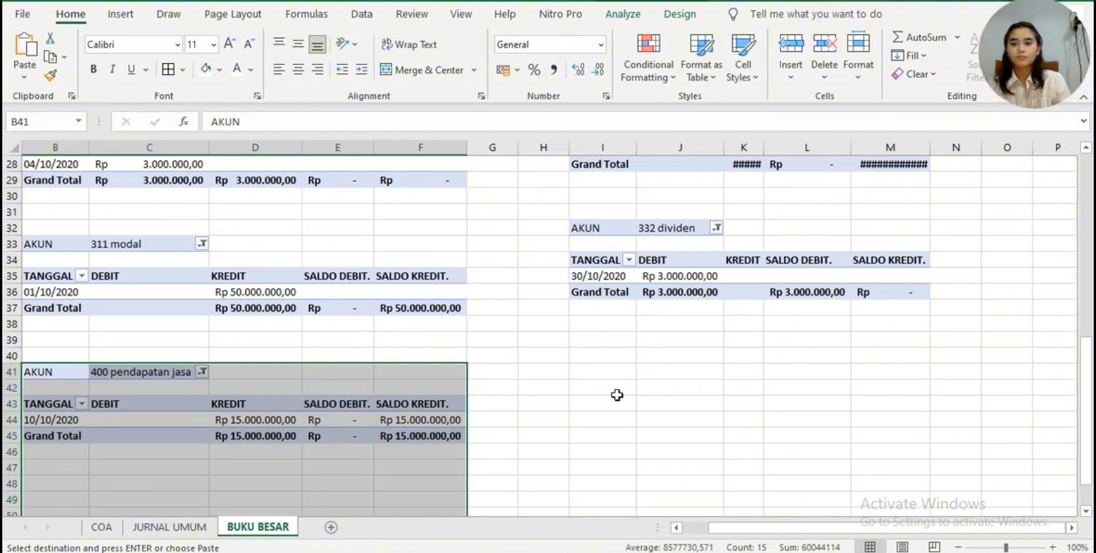
- Paste the copied 101 kas table at I40 and filter its AKUN to only 732 beban listrik
{"action": "left_click", "coordinate": [600, 359]}
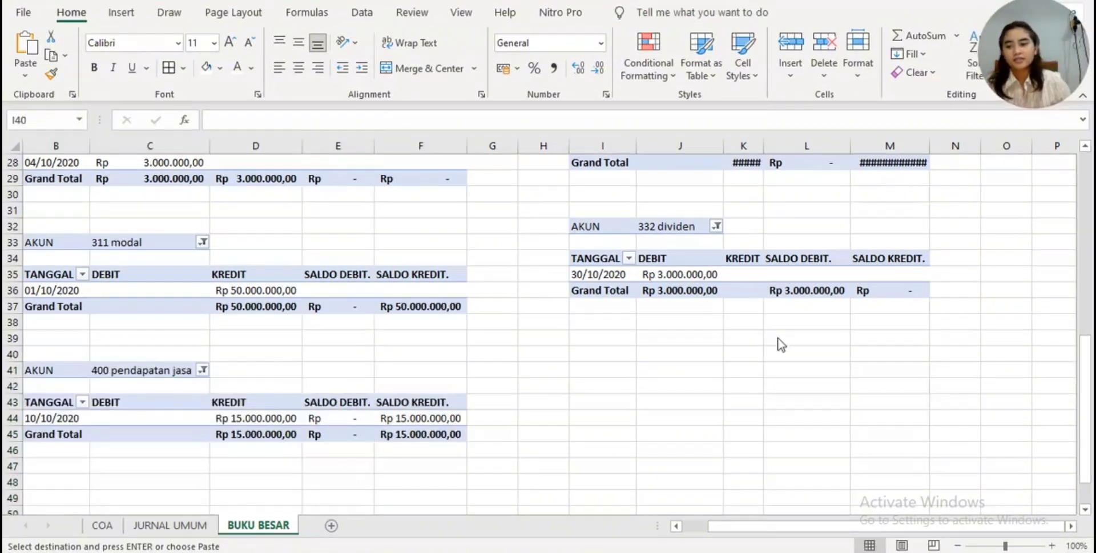
{"action": "left_click", "coordinate": [600, 354]}
{"action": "key", "text": "ctrl+v"}
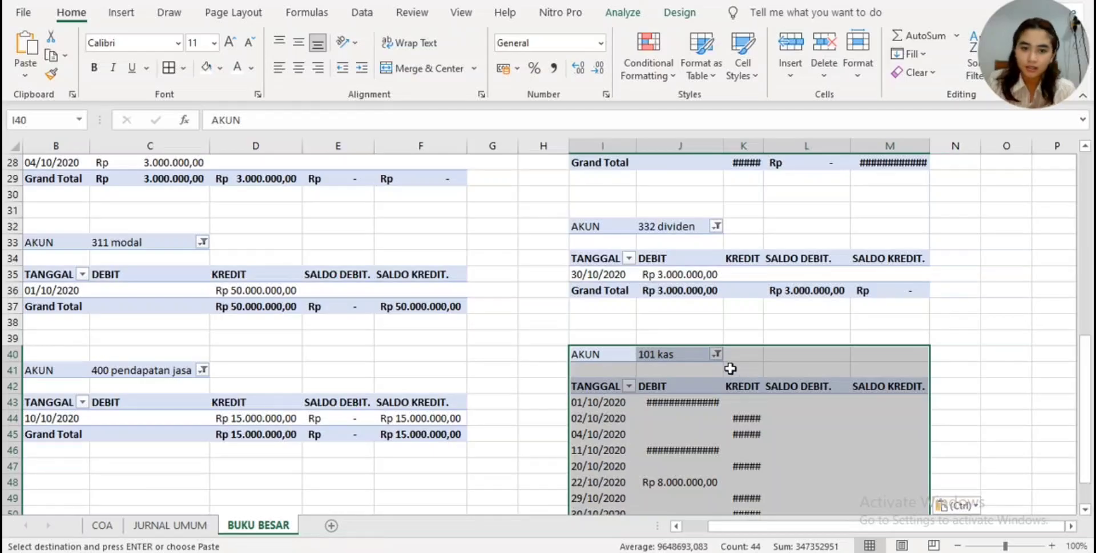
{"action": "left_click", "coordinate": [715, 354]}
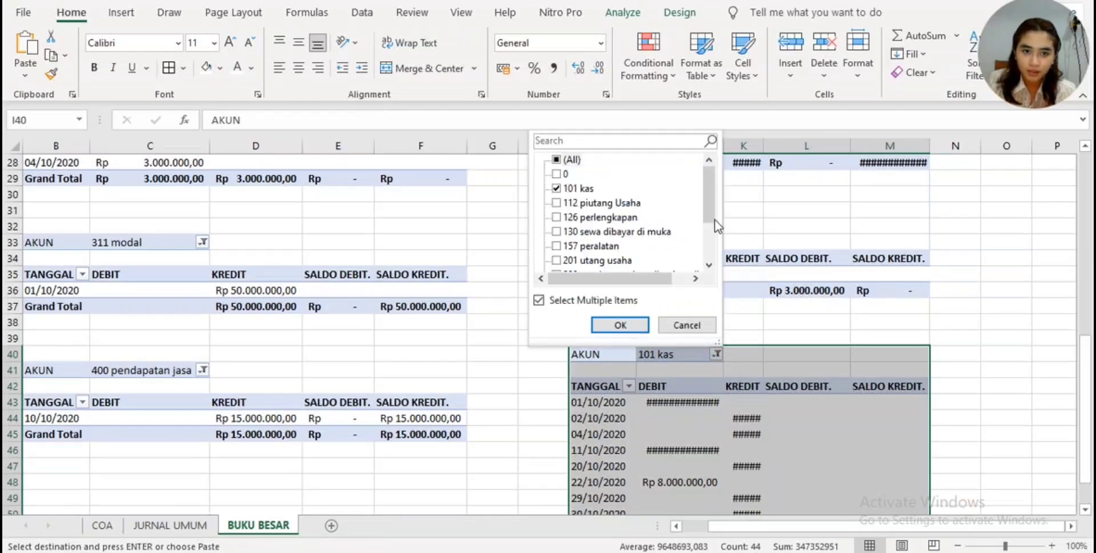
{"action": "scroll", "coordinate": [714, 219], "scroll_direction": "down", "scroll_amount": 2}
{"action": "left_click", "coordinate": [560, 261]}
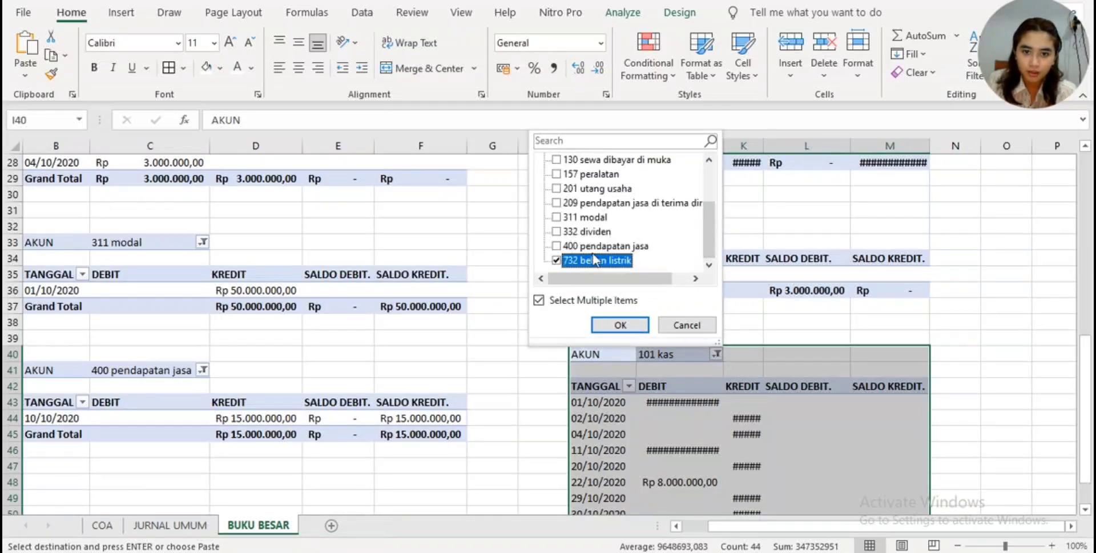
{"action": "scroll", "coordinate": [700, 234], "scroll_direction": "up", "scroll_amount": 2}
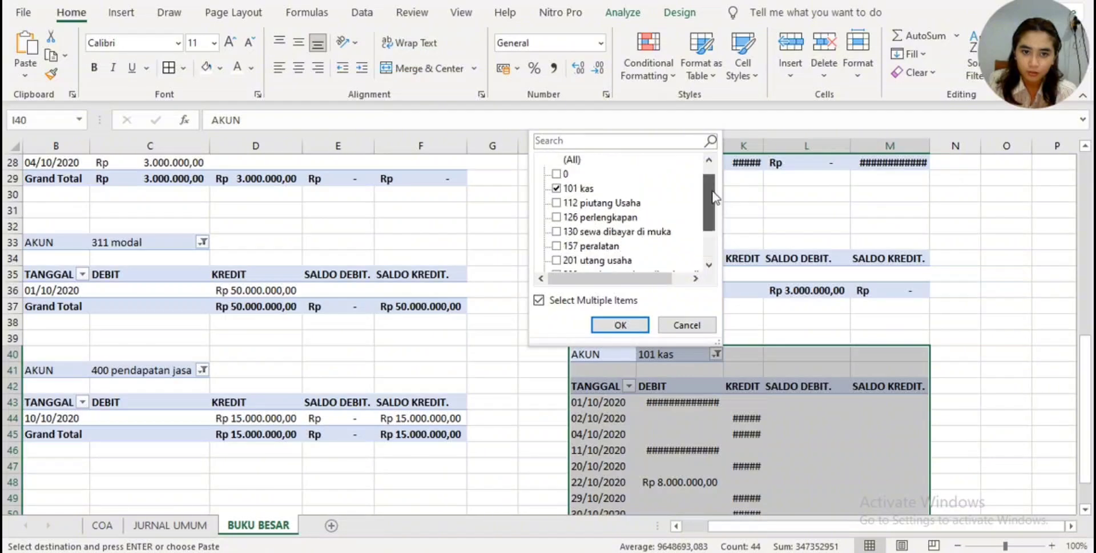
{"action": "left_click", "coordinate": [557, 190]}
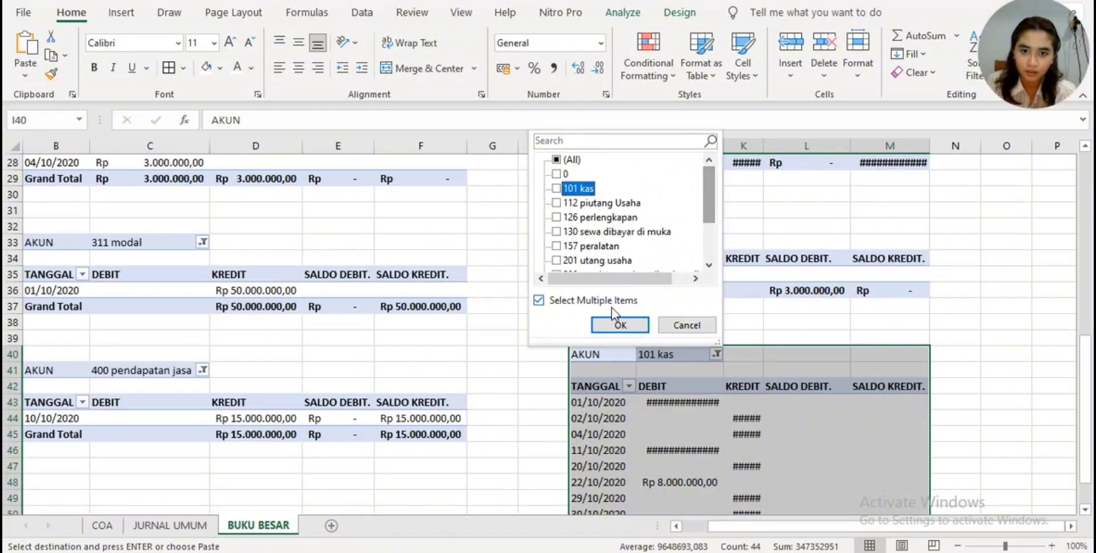
{"action": "left_click", "coordinate": [621, 325]}
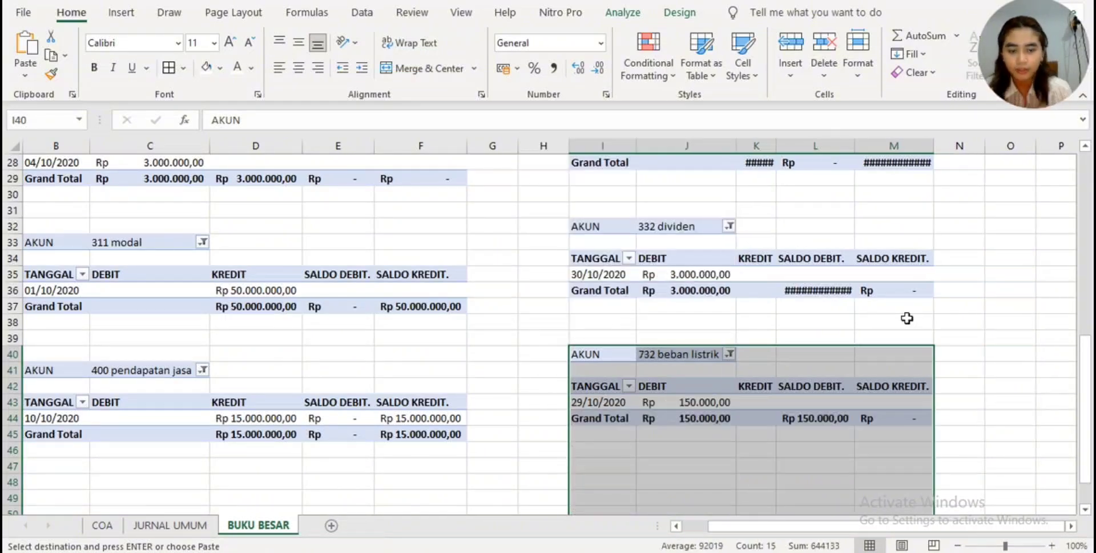
- Autofit the widths of columns K and M to show the full KREDIT and SALDO KREDIT. amounts
{"action": "scroll", "coordinate": [892, 324], "scroll_direction": "down", "scroll_amount": 2}
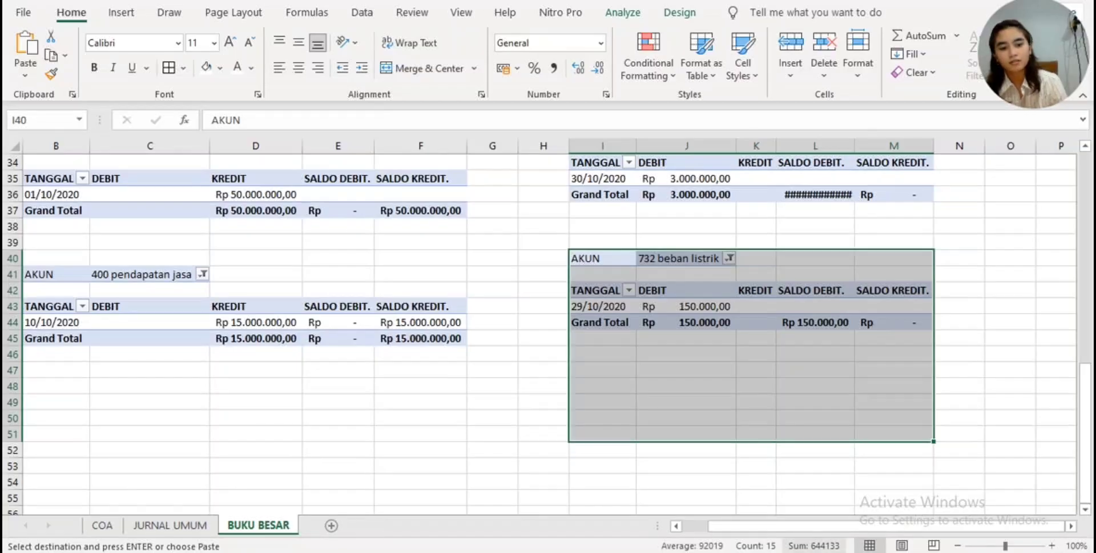
{"action": "left_click_drag", "start_coordinate": [874, 528], "coordinate": [820, 541]}
{"action": "scroll", "coordinate": [957, 259], "scroll_direction": "up", "scroll_amount": 4}
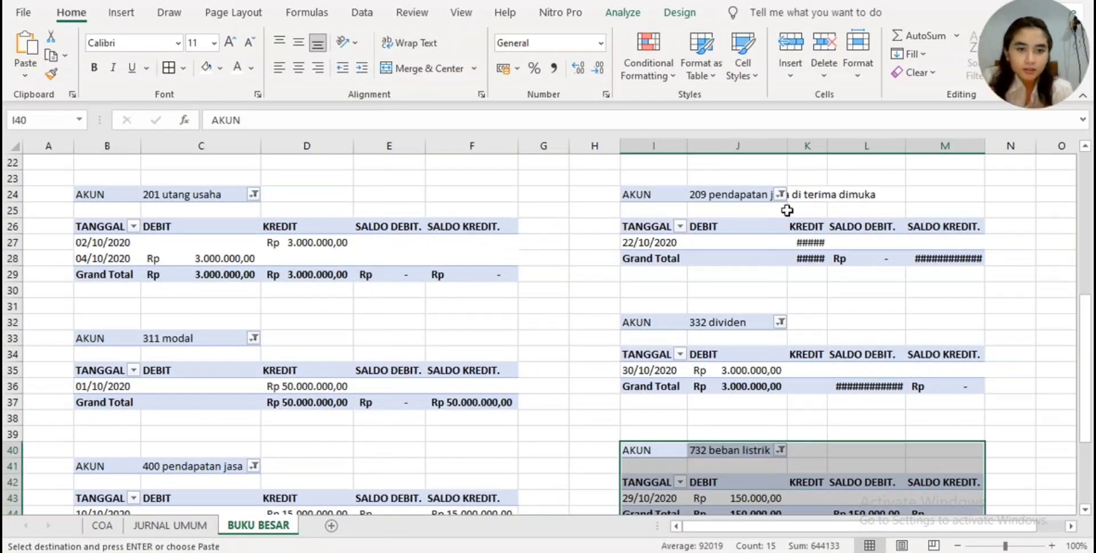
{"action": "double_click", "coordinate": [821, 146]}
{"action": "double_click", "coordinate": [1036, 145]}
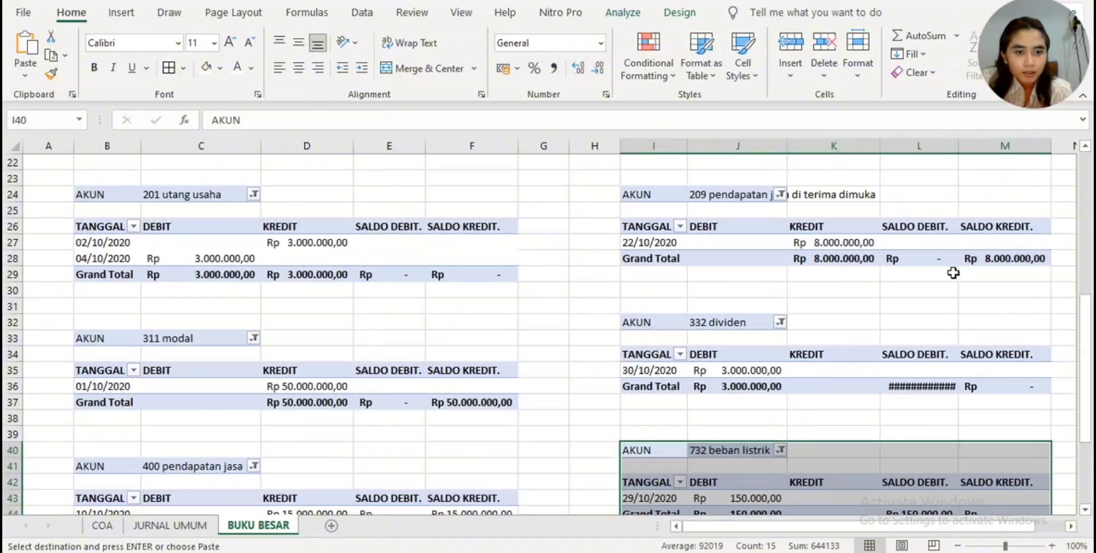
- Autofit the widths of columns E and L to show the full SALDO DEBIT. amounts
{"action": "scroll", "coordinate": [846, 235], "scroll_direction": "up", "scroll_amount": 7}
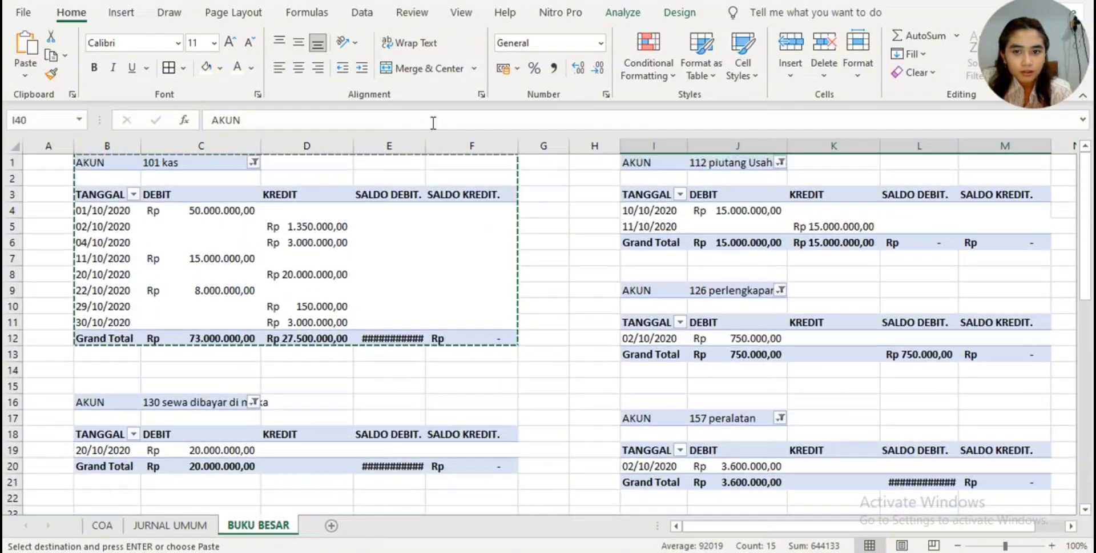
{"action": "double_click", "coordinate": [425, 146]}
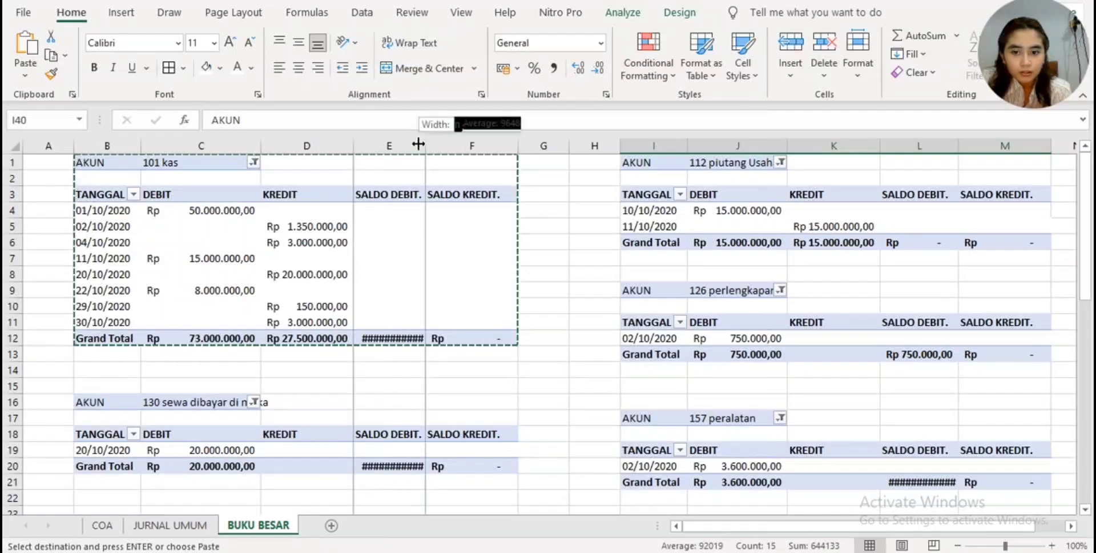
{"action": "left_click", "coordinate": [422, 145]}
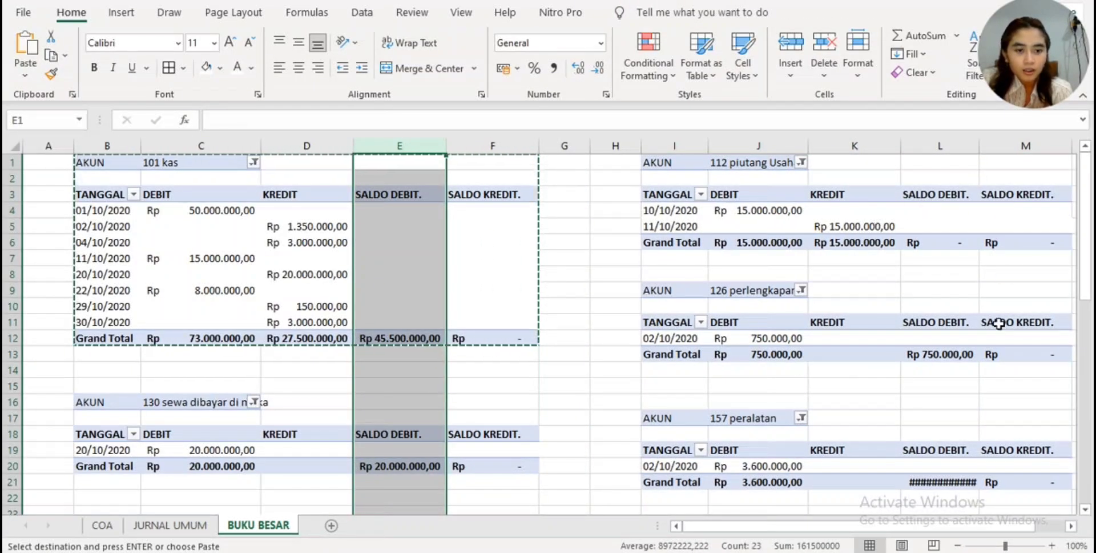
{"action": "scroll", "coordinate": [989, 334], "scroll_direction": "down", "scroll_amount": 1}
{"action": "scroll", "coordinate": [990, 334], "scroll_direction": "down", "scroll_amount": 1}
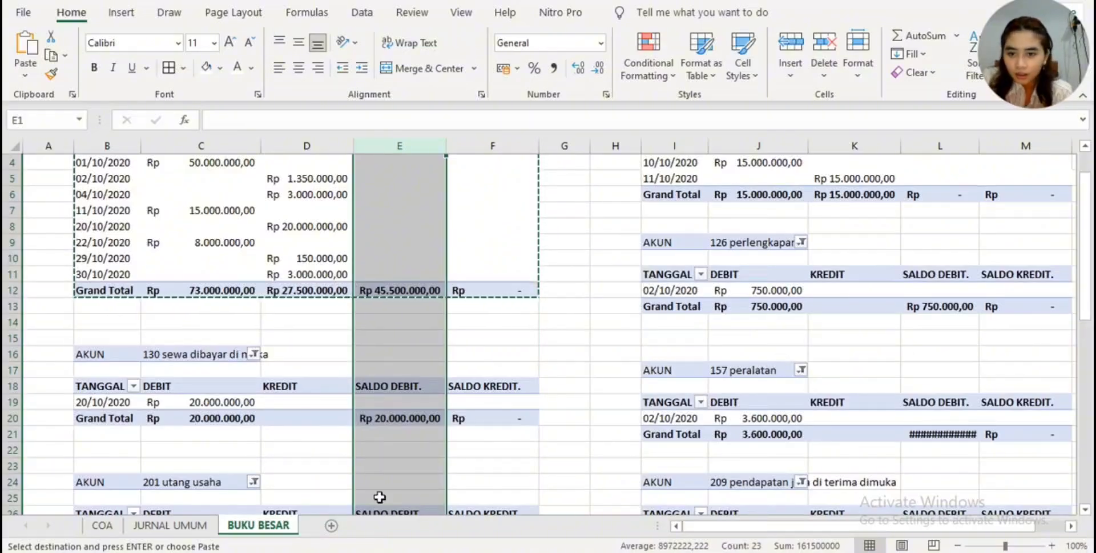
{"action": "scroll", "coordinate": [856, 320], "scroll_direction": "down", "scroll_amount": 2}
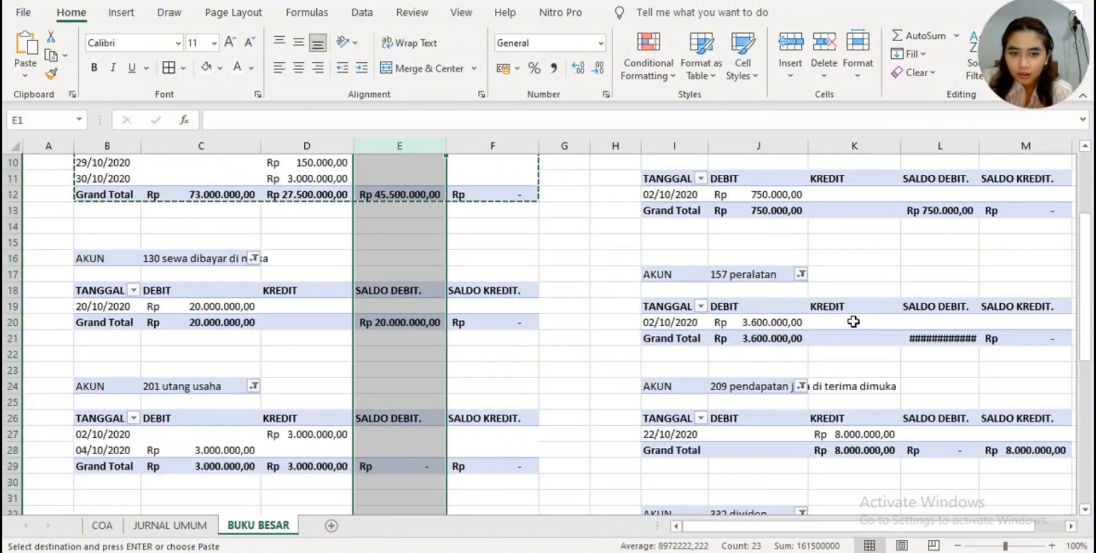
{"action": "double_click", "coordinate": [976, 141]}
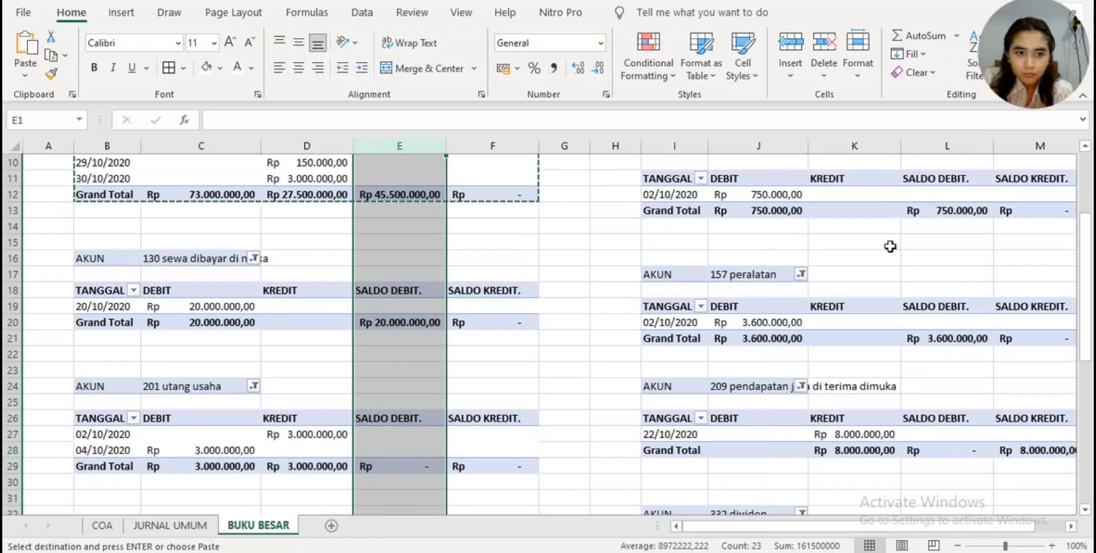
- Hide the SALDO DEBIT. and SALDO KREDIT. values in E44:F44 of the 400 pendapatan jasa table by applying the white font colour
{"action": "scroll", "coordinate": [886, 247], "scroll_direction": "down", "scroll_amount": 1}
{"action": "scroll", "coordinate": [885, 247], "scroll_direction": "down", "scroll_amount": 3}
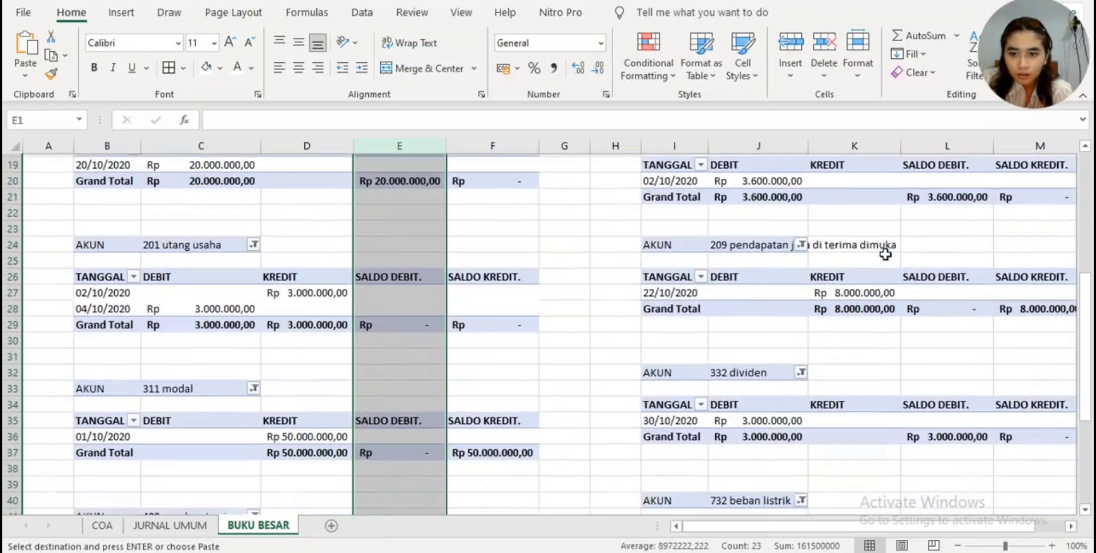
{"action": "scroll", "coordinate": [885, 253], "scroll_direction": "down", "scroll_amount": 3}
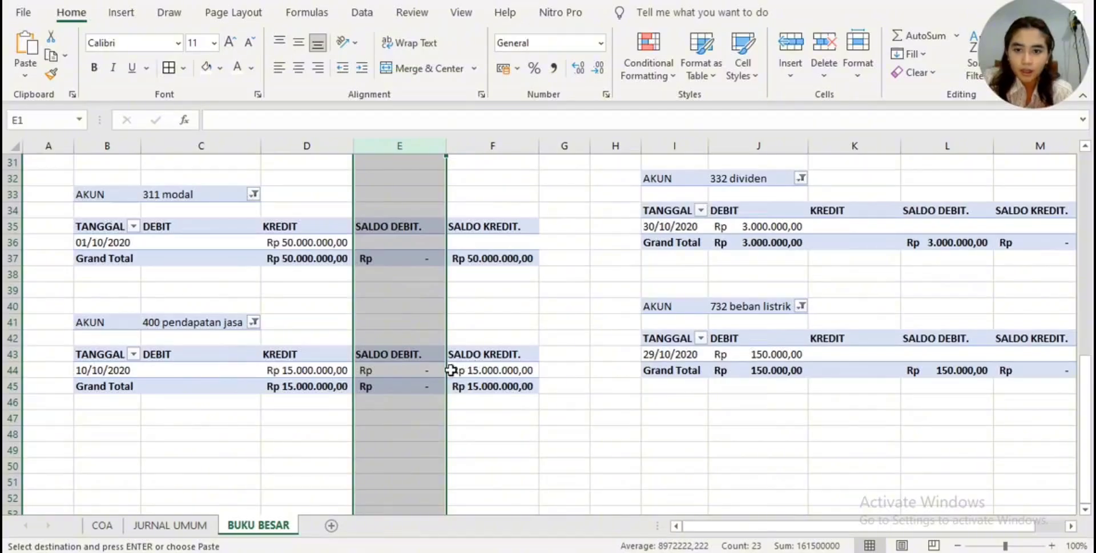
{"action": "left_click", "coordinate": [532, 346]}
{"action": "left_click_drag", "start_coordinate": [427, 366], "coordinate": [473, 366]}
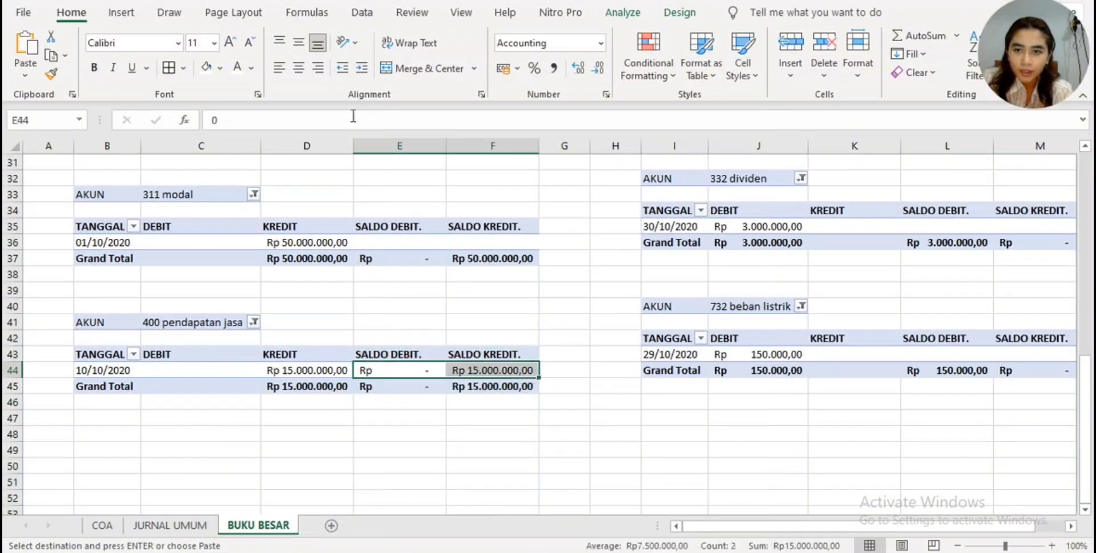
{"action": "left_click", "coordinate": [236, 67]}
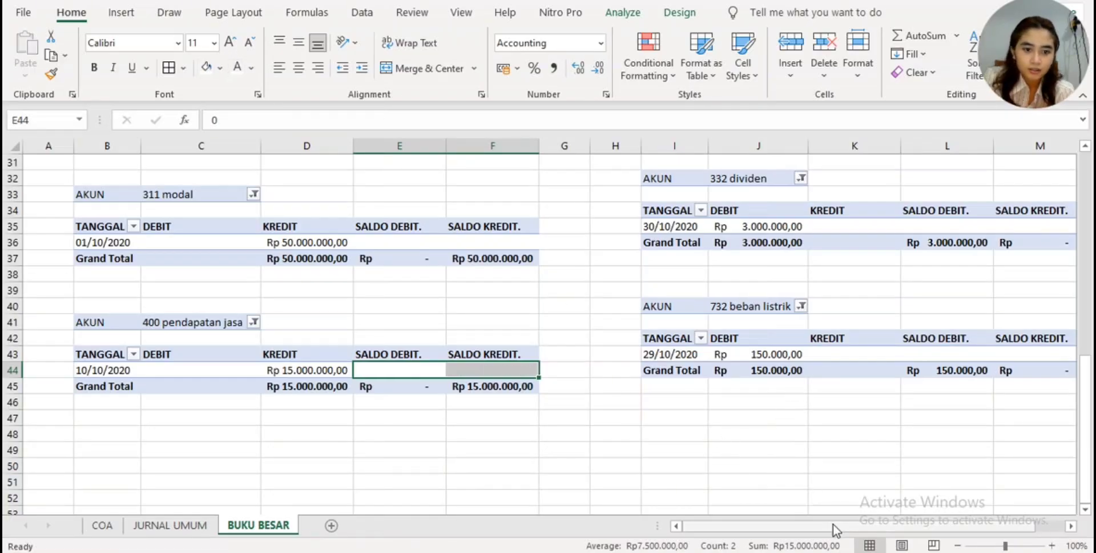
- Review the debit and credit balances of every account table on the BUKU BESAR sheet
{"action": "left_click_drag", "start_coordinate": [828, 526], "coordinate": [856, 524]}
{"action": "scroll", "coordinate": [824, 463], "scroll_direction": "up", "scroll_amount": 4}
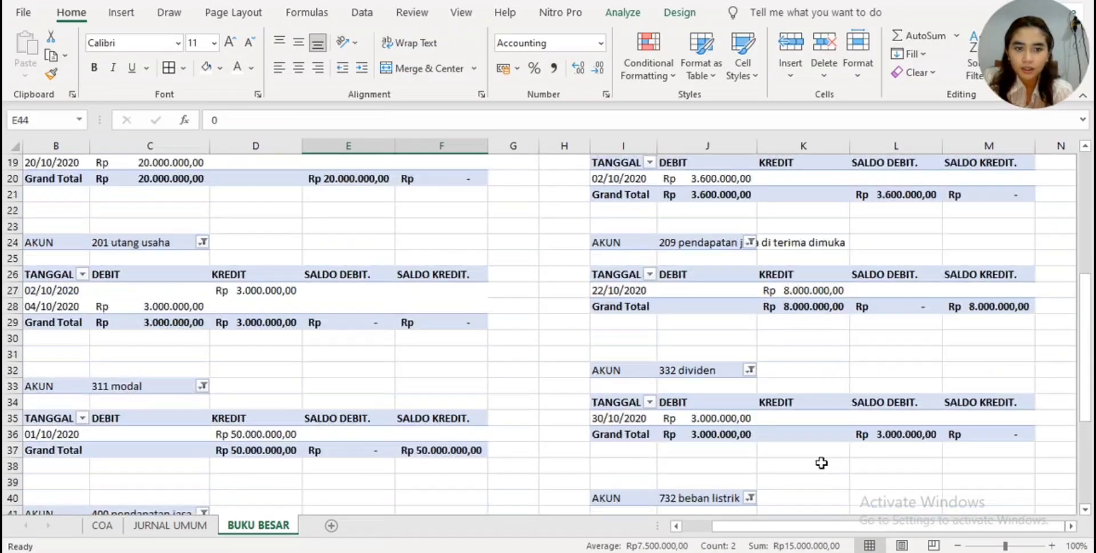
{"action": "scroll", "coordinate": [821, 463], "scroll_direction": "up", "scroll_amount": 3}
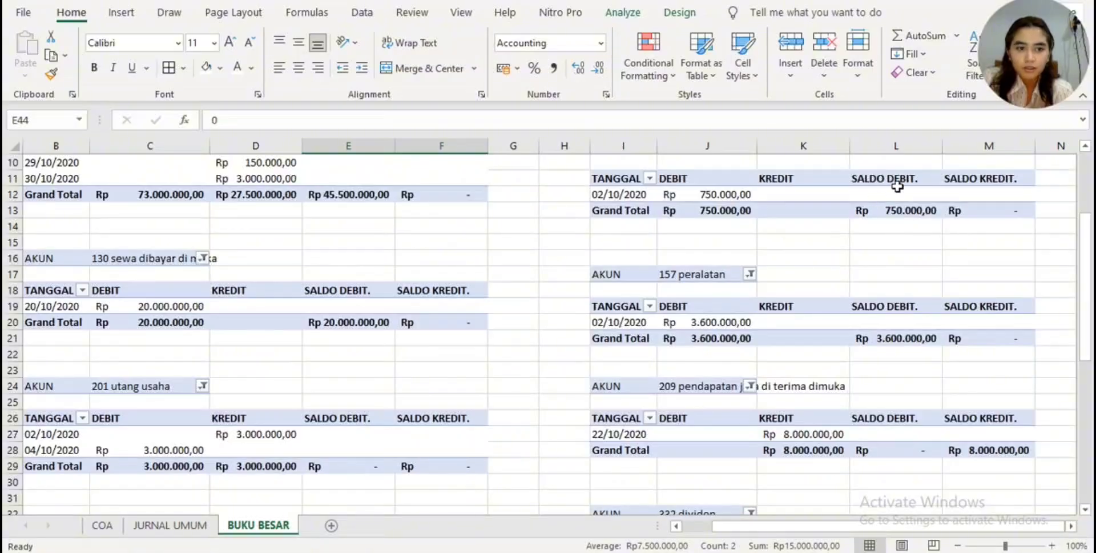
{"action": "scroll", "coordinate": [724, 355], "scroll_direction": "up", "scroll_amount": 2}
{"action": "left_click_drag", "start_coordinate": [885, 526], "coordinate": [853, 526]}
{"action": "scroll", "coordinate": [754, 454], "scroll_direction": "up", "scroll_amount": 1}
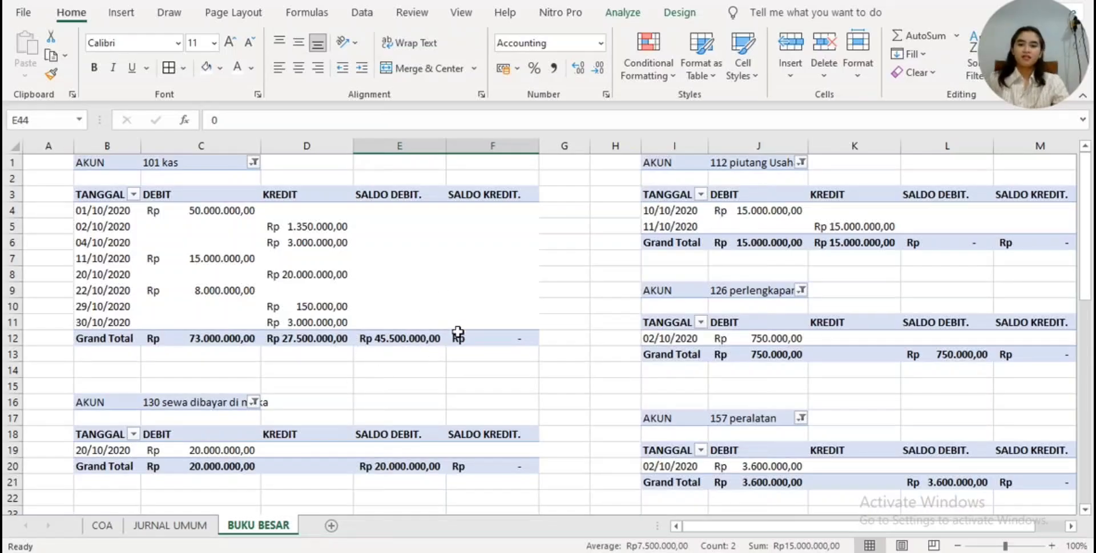
{"action": "mouse_move", "coordinate": [420, 344]}
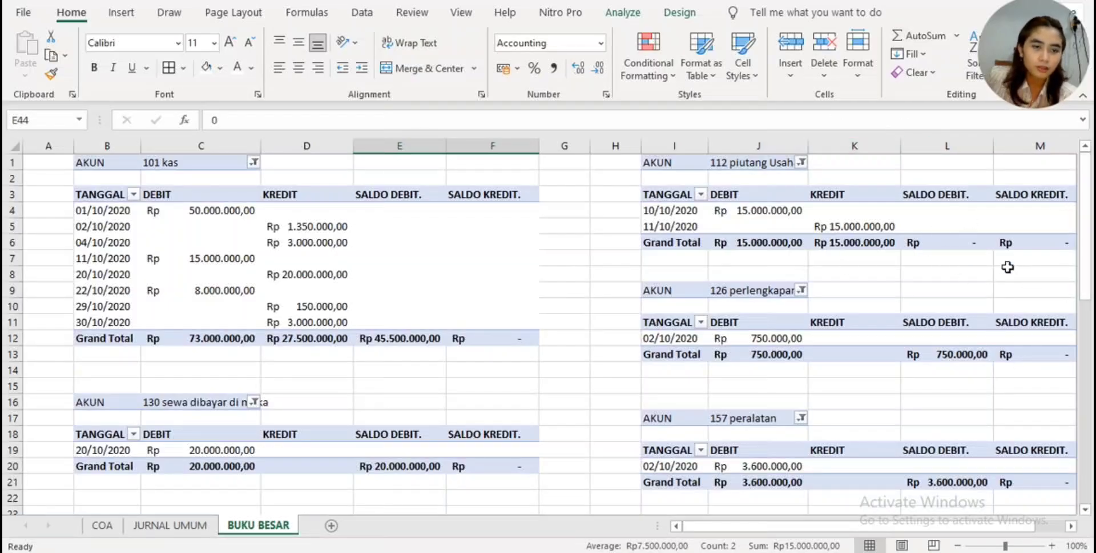
{"action": "mouse_move", "coordinate": [1019, 235]}
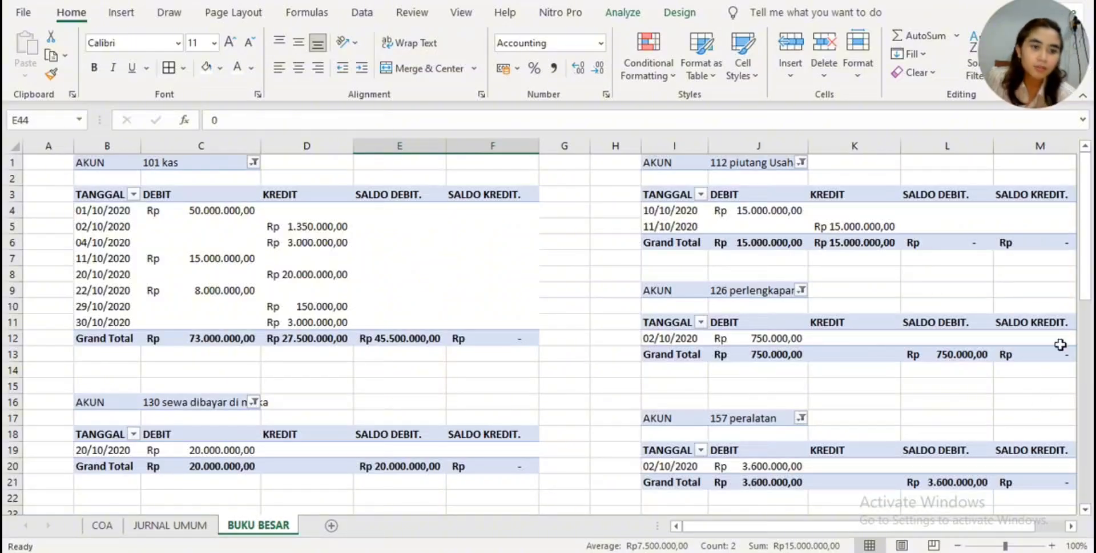
{"action": "left_click_drag", "start_coordinate": [1084, 278], "coordinate": [1088, 355]}
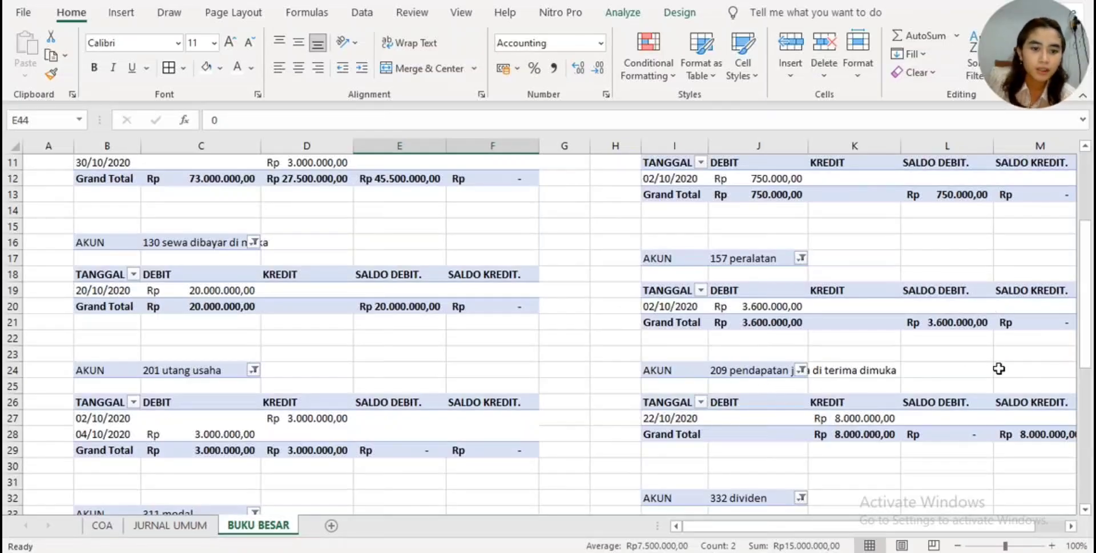
{"action": "left_click_drag", "start_coordinate": [1088, 318], "coordinate": [1089, 331]}
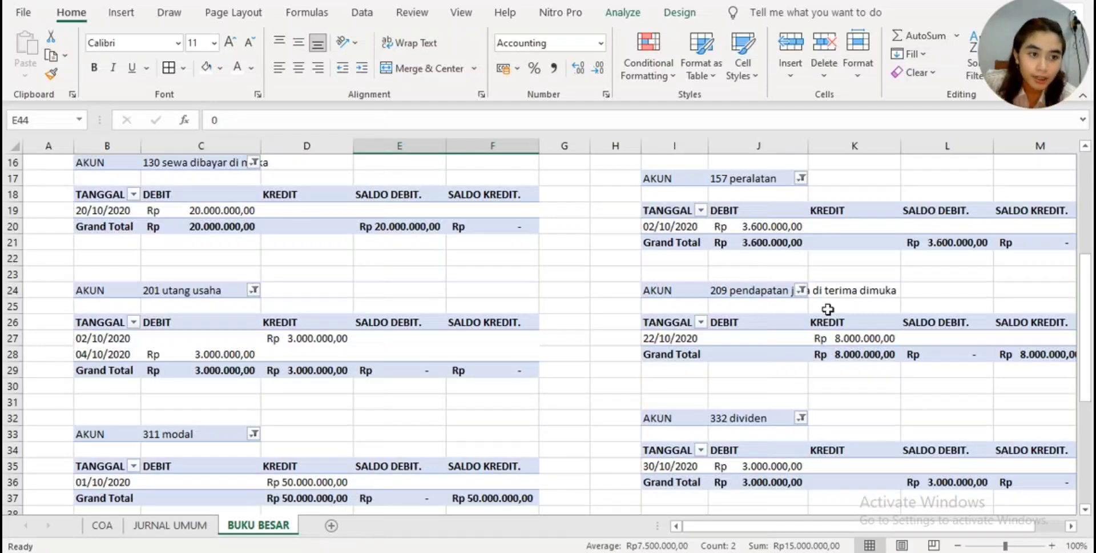
{"action": "left_click_drag", "start_coordinate": [1086, 317], "coordinate": [1091, 400]}
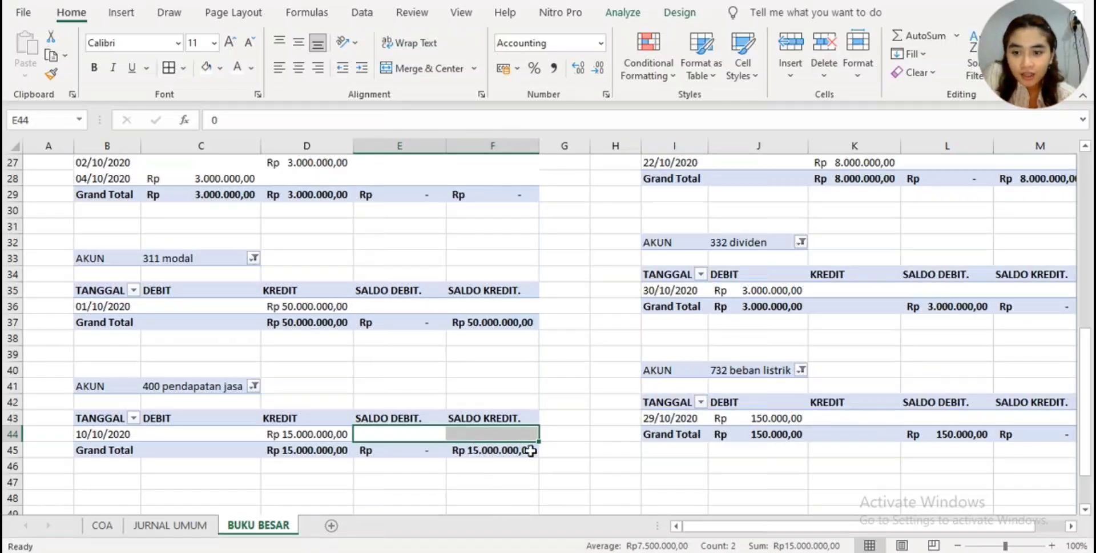
{"action": "scroll", "coordinate": [537, 425], "scroll_direction": "up", "scroll_amount": 9}
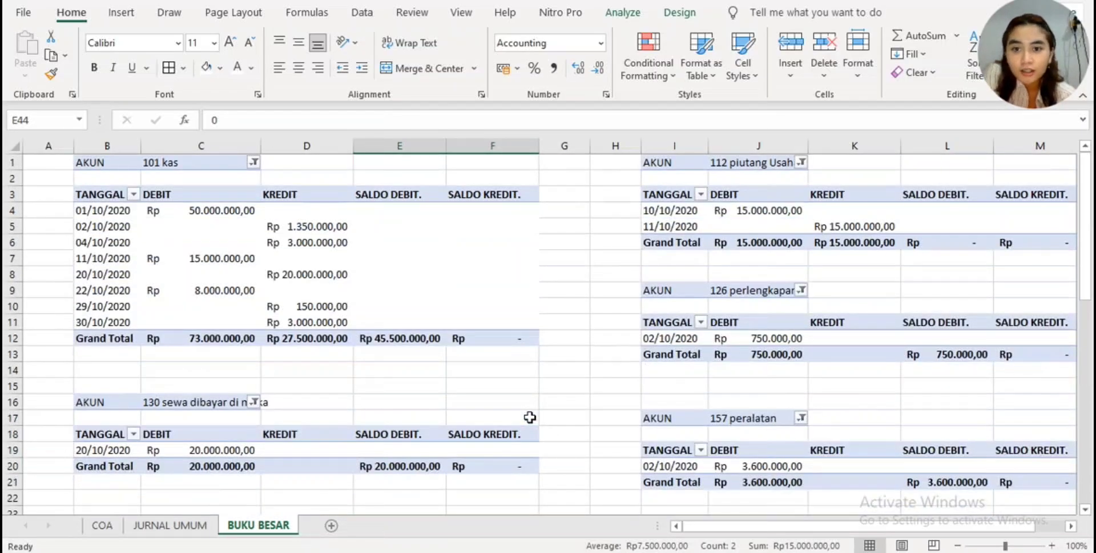
{"action": "scroll", "coordinate": [738, 481], "scroll_direction": "down", "scroll_amount": 20}
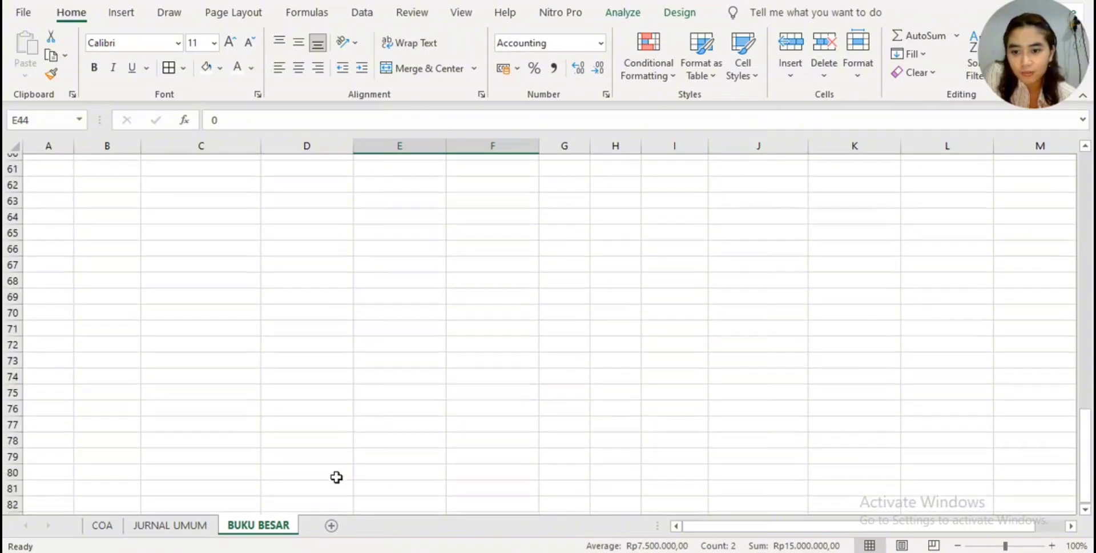
{"action": "scroll", "coordinate": [337, 479], "scroll_direction": "up", "scroll_amount": 9}
{"action": "scroll", "coordinate": [336, 477], "scroll_direction": "up", "scroll_amount": 2}
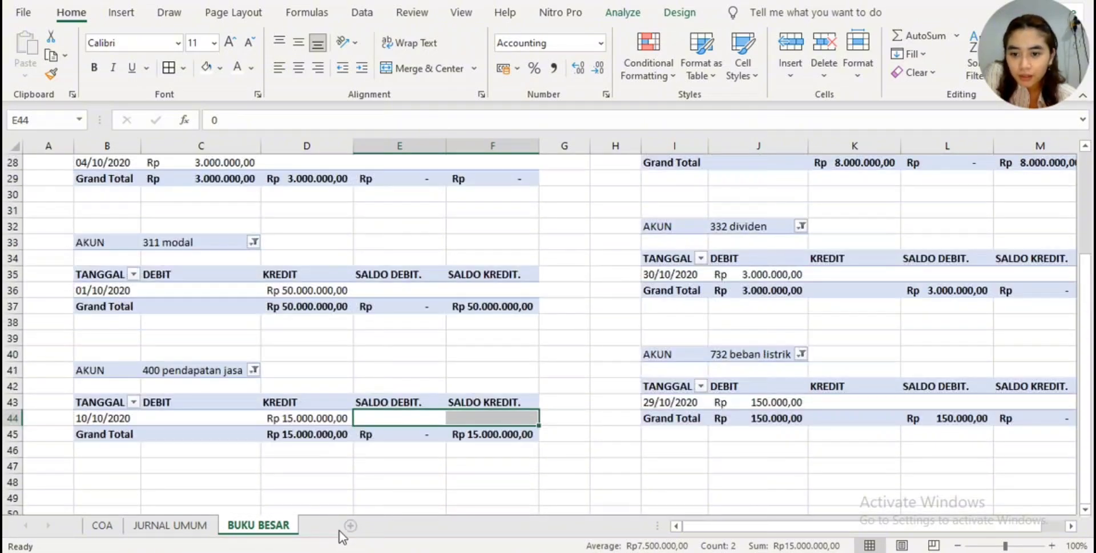
- Add a new worksheet after BUKU BESAR and name it NERACA SALDO
{"action": "left_click", "coordinate": [333, 526]}
{"action": "double_click", "coordinate": [338, 527]}
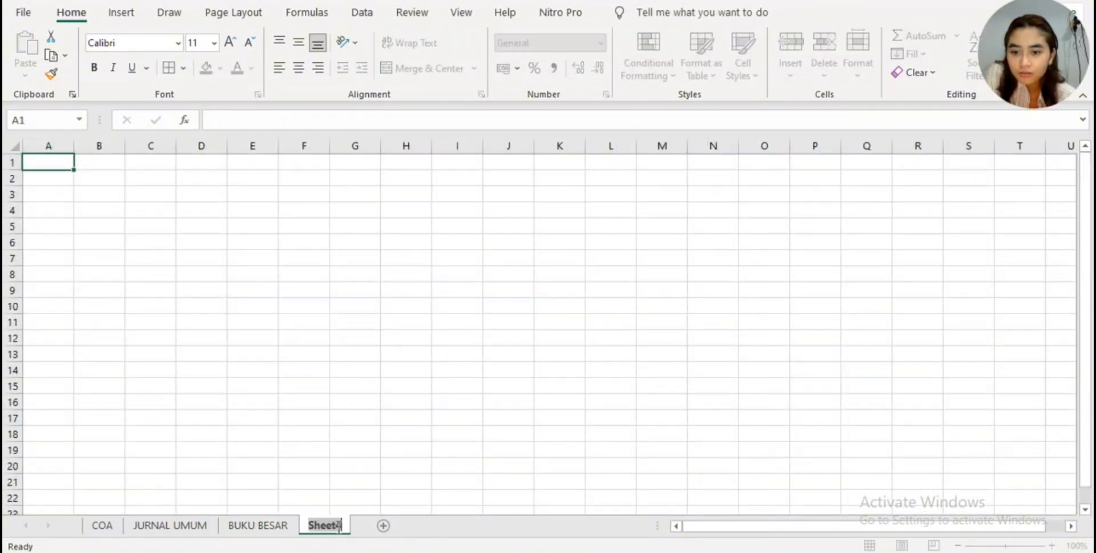
{"action": "type", "text": "NE"}
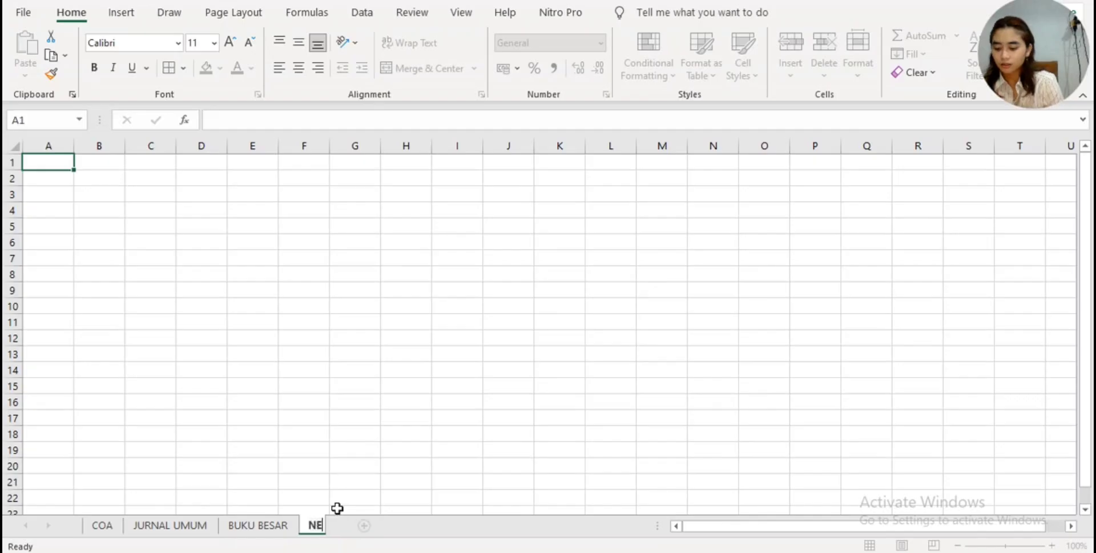
{"action": "type", "text": "RACA SALDO"}
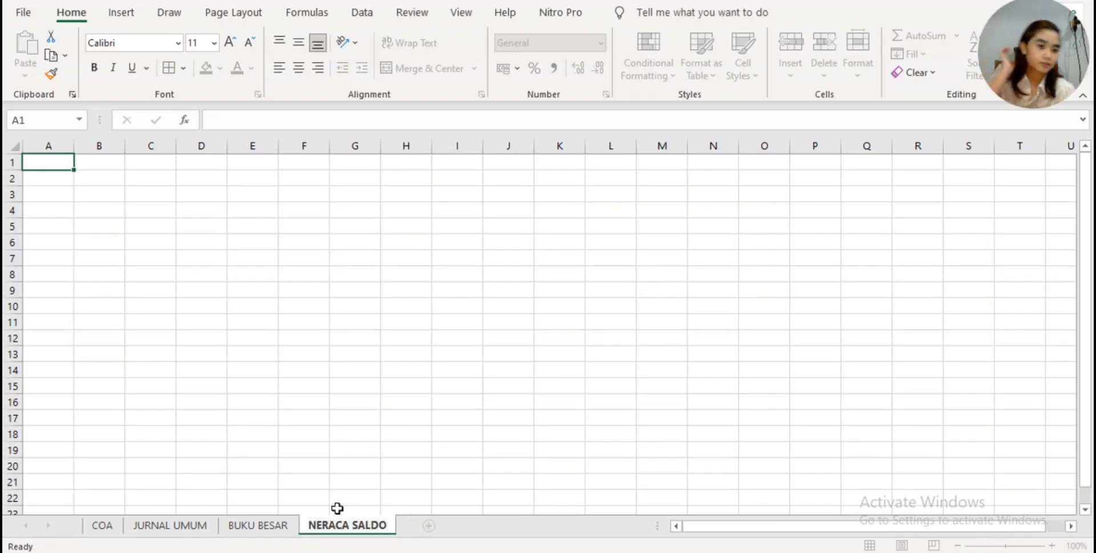
- Copy the 101 kas pivot table B1:F12 from BUKU BESAR and paste it at B2 of the NERACA SALDO sheet
{"action": "left_click", "coordinate": [257, 529]}
{"action": "scroll", "coordinate": [422, 388], "scroll_direction": "up", "scroll_amount": 9}
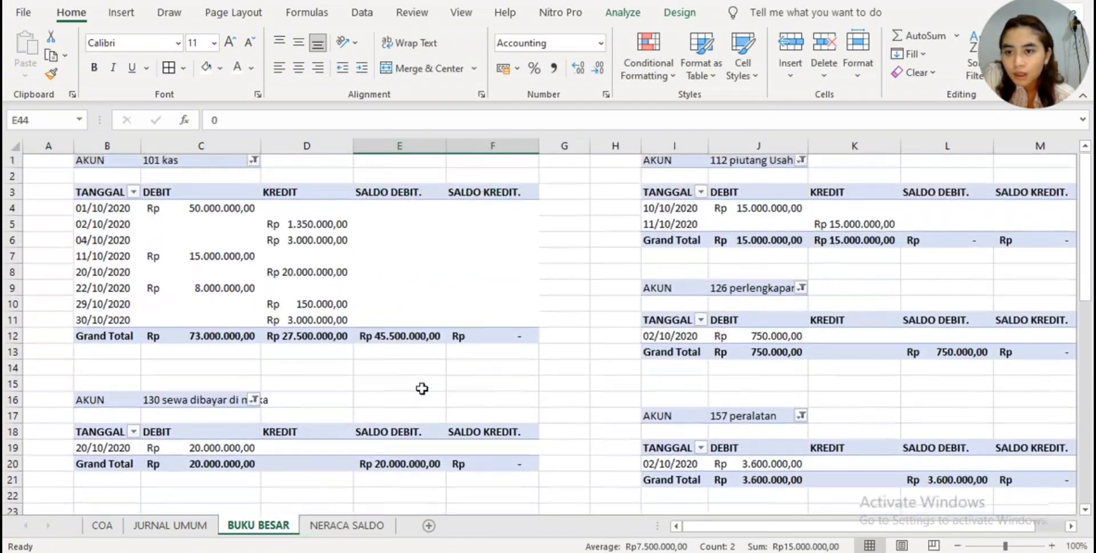
{"action": "left_click", "coordinate": [82, 162]}
{"action": "left_click_drag", "start_coordinate": [116, 165], "coordinate": [522, 341]}
{"action": "mouse_move", "coordinate": [425, 264]}
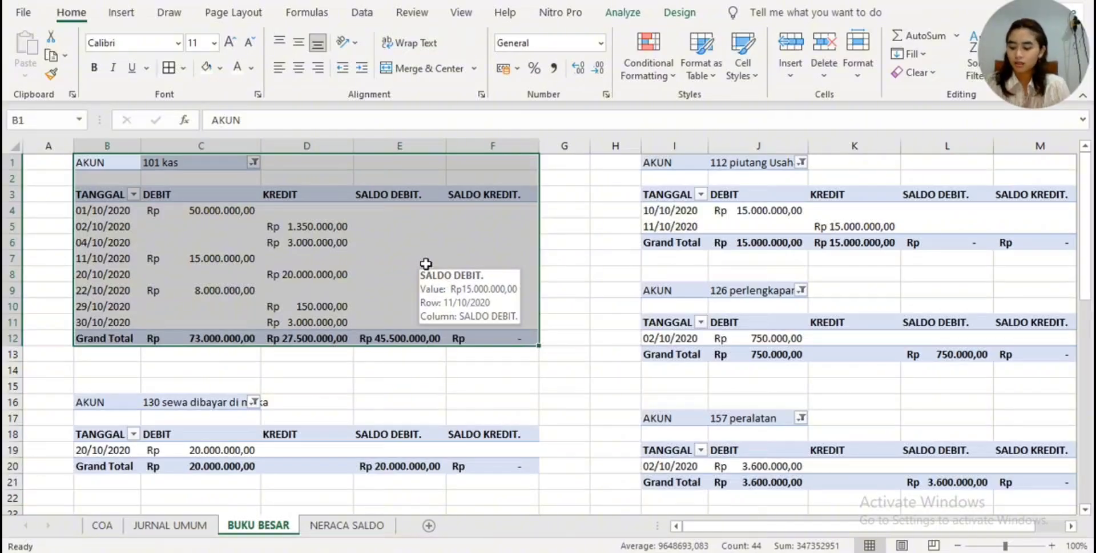
{"action": "key", "text": "ctrl+c"}
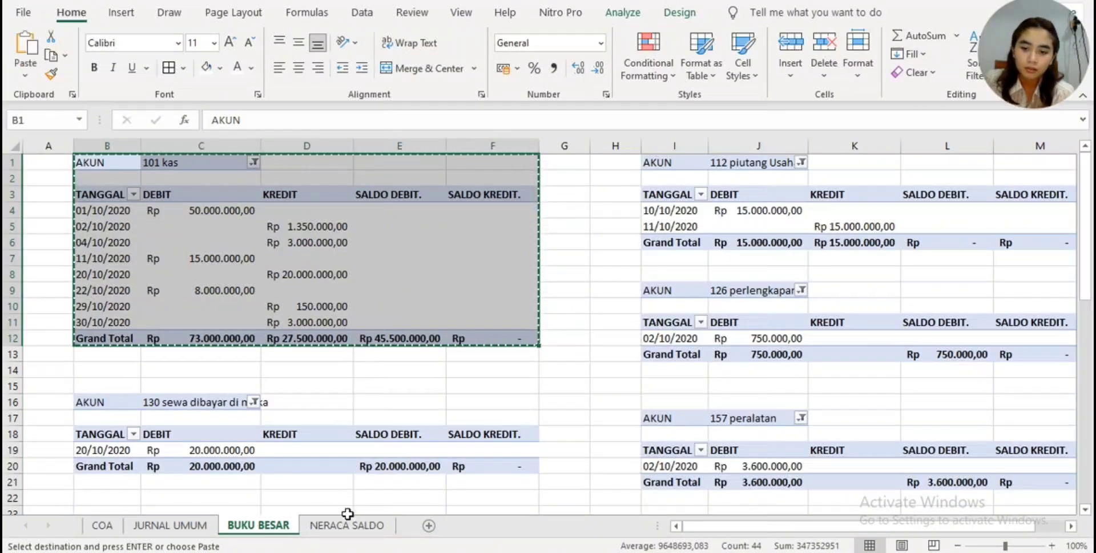
{"action": "left_click", "coordinate": [347, 517]}
{"action": "left_click", "coordinate": [123, 181]}
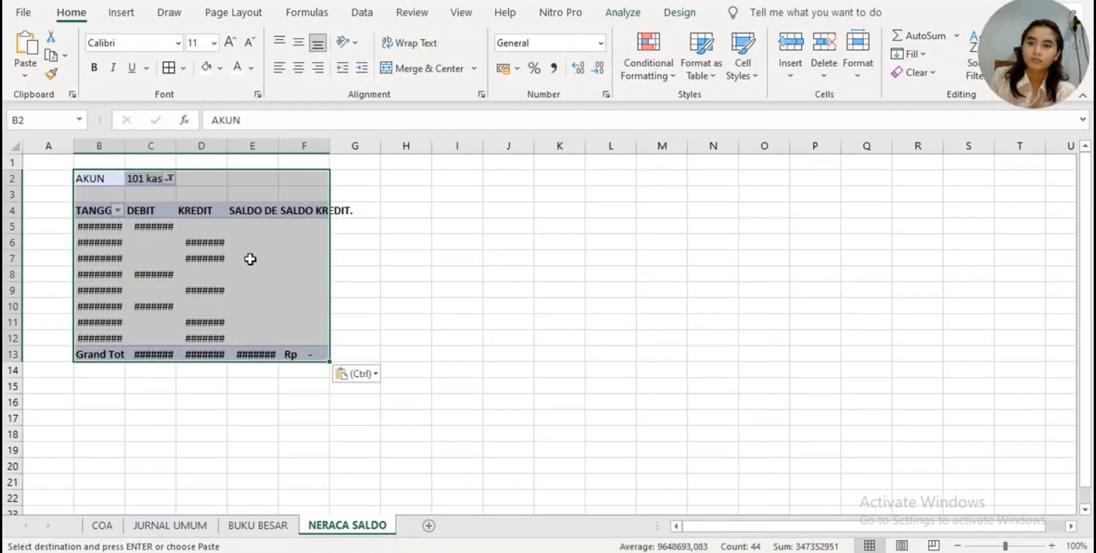
{"action": "left_click", "coordinate": [462, 255]}
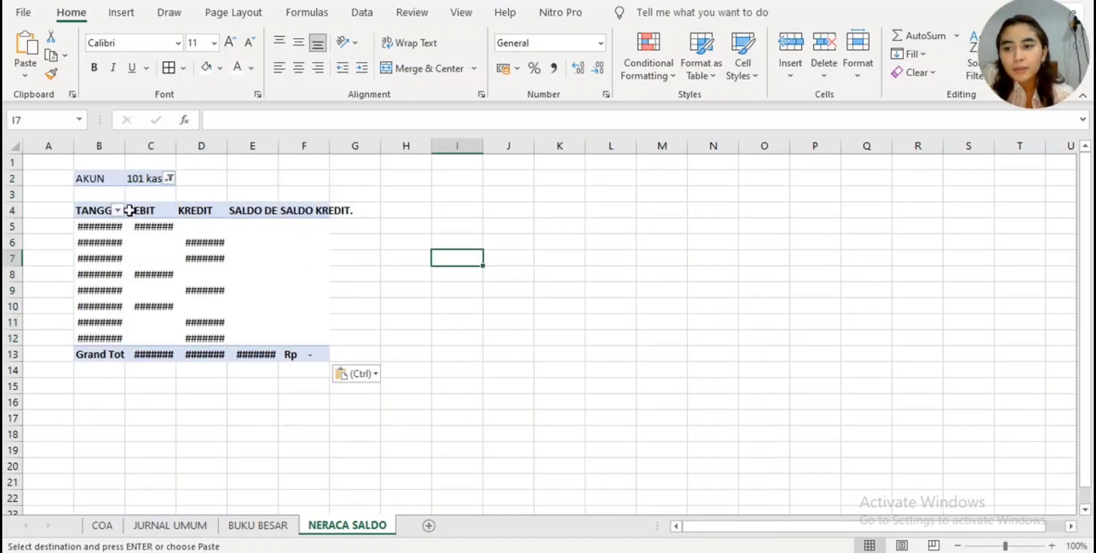
- Autofit the widths of columns B through E on NERACA SALDO to show the full dates and amounts
{"action": "double_click", "coordinate": [125, 145]}
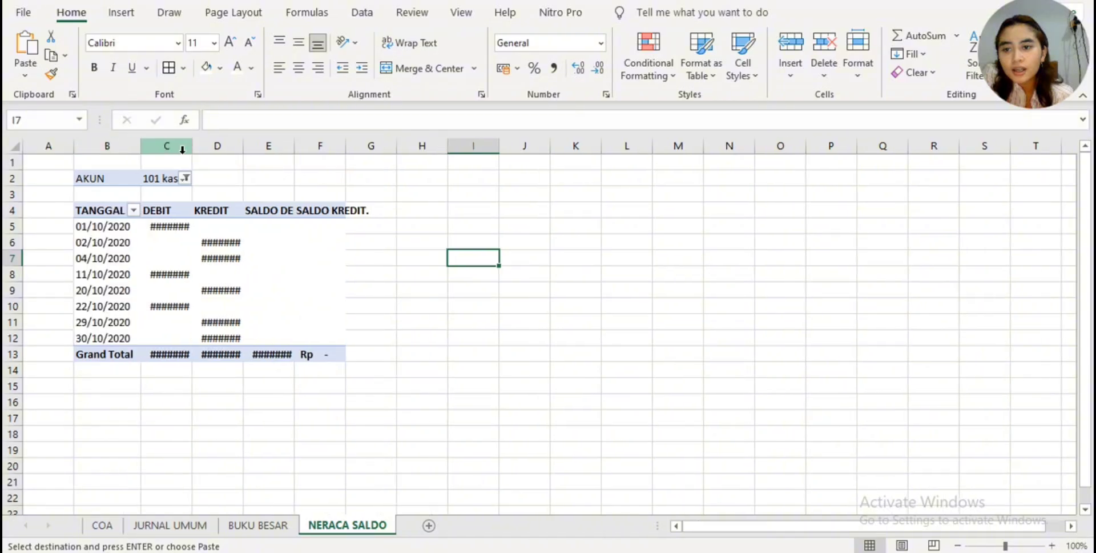
{"action": "double_click", "coordinate": [191, 146]}
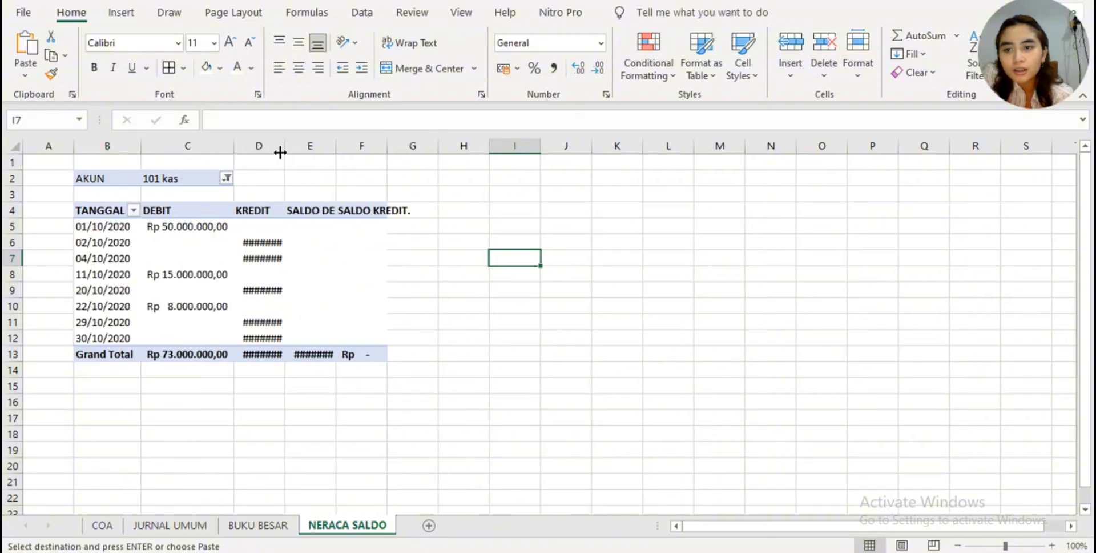
{"action": "double_click", "coordinate": [283, 146]}
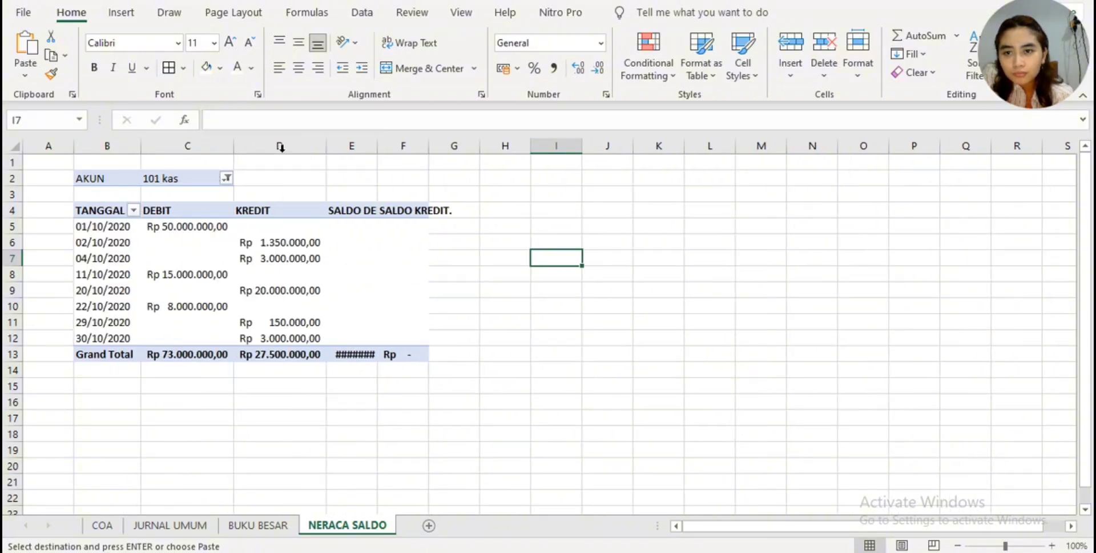
{"action": "double_click", "coordinate": [384, 143]}
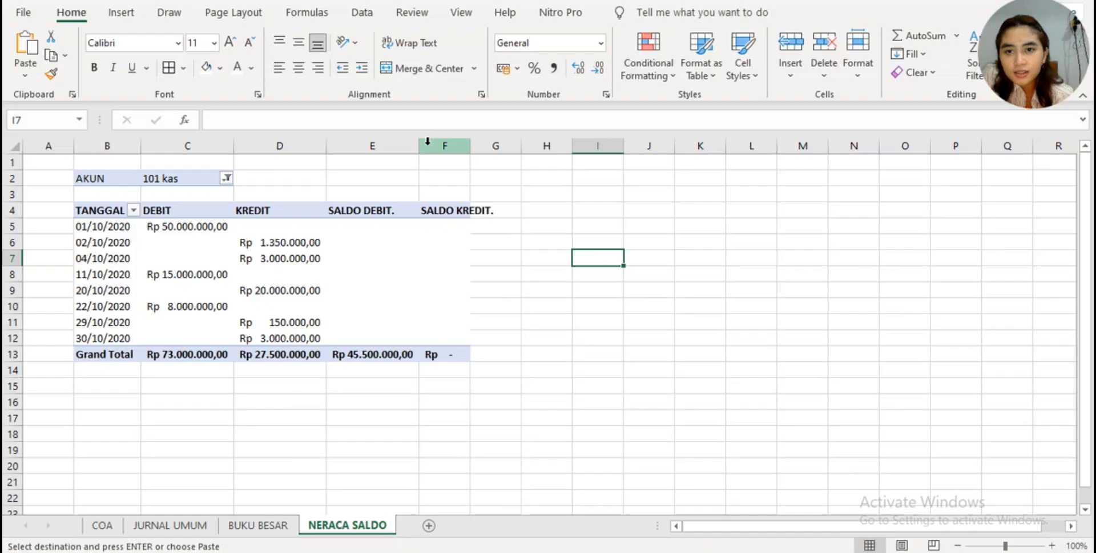
{"action": "left_click", "coordinate": [392, 223]}
{"action": "left_click", "coordinate": [392, 214]}
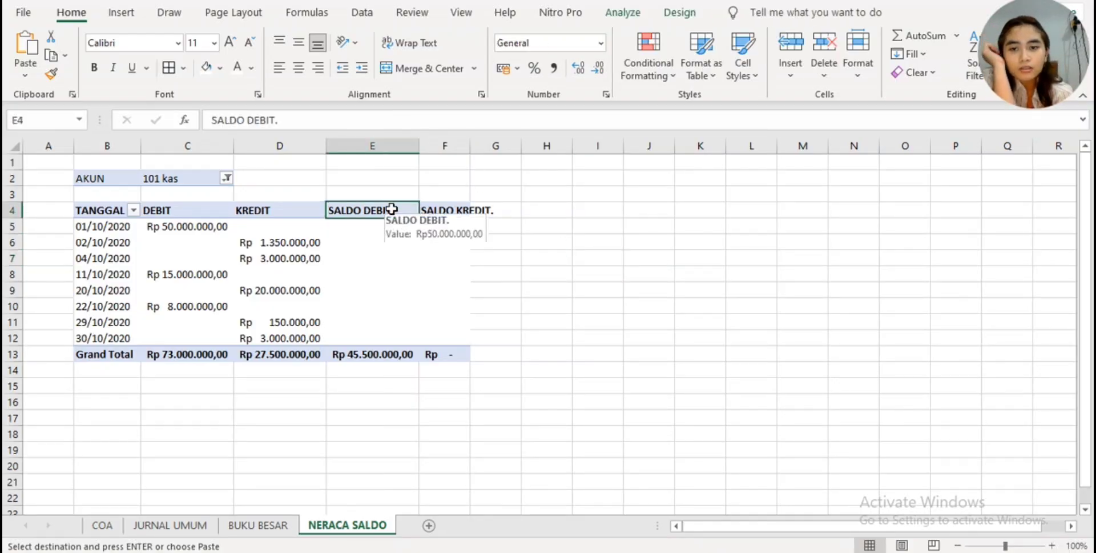
{"action": "left_click", "coordinate": [155, 210]}
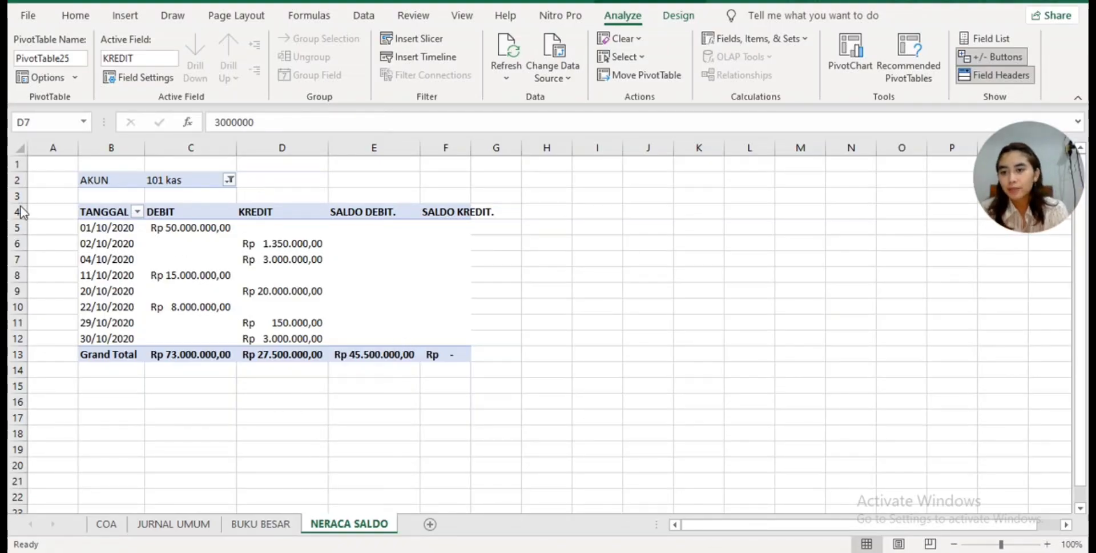
- Remove the TANGGAL, DB and KR fields from the NERACA SALDO pivot table and move AKUN from the filters to the rows
{"action": "left_click", "coordinate": [104, 211]}
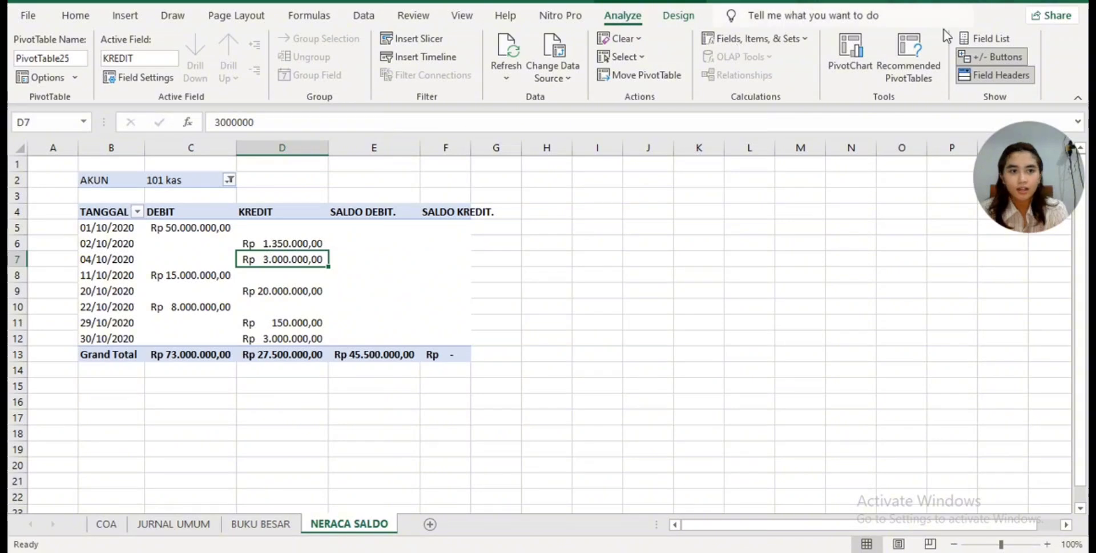
{"action": "left_click", "coordinate": [996, 34]}
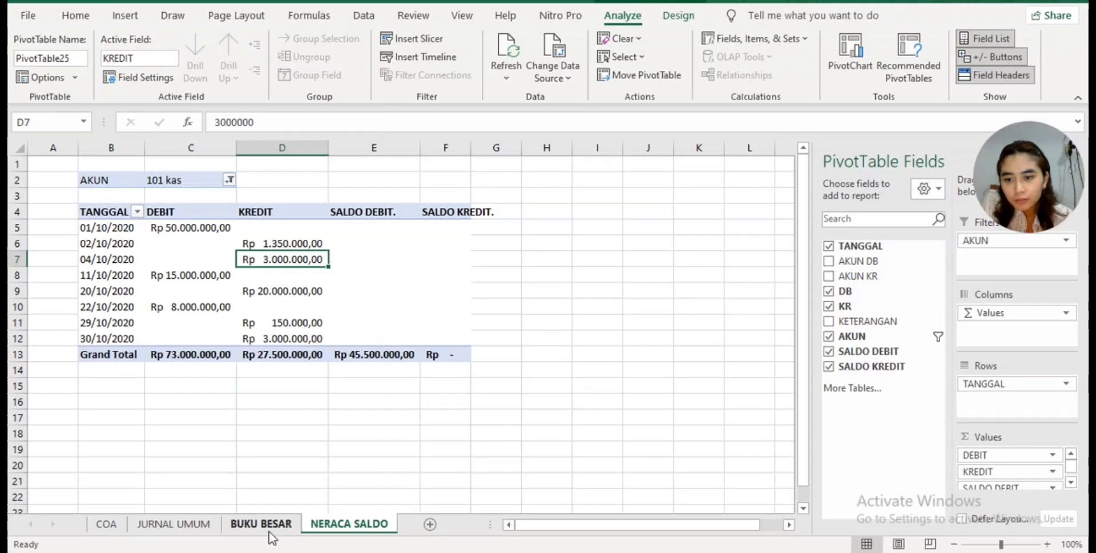
{"action": "left_click", "coordinate": [828, 246]}
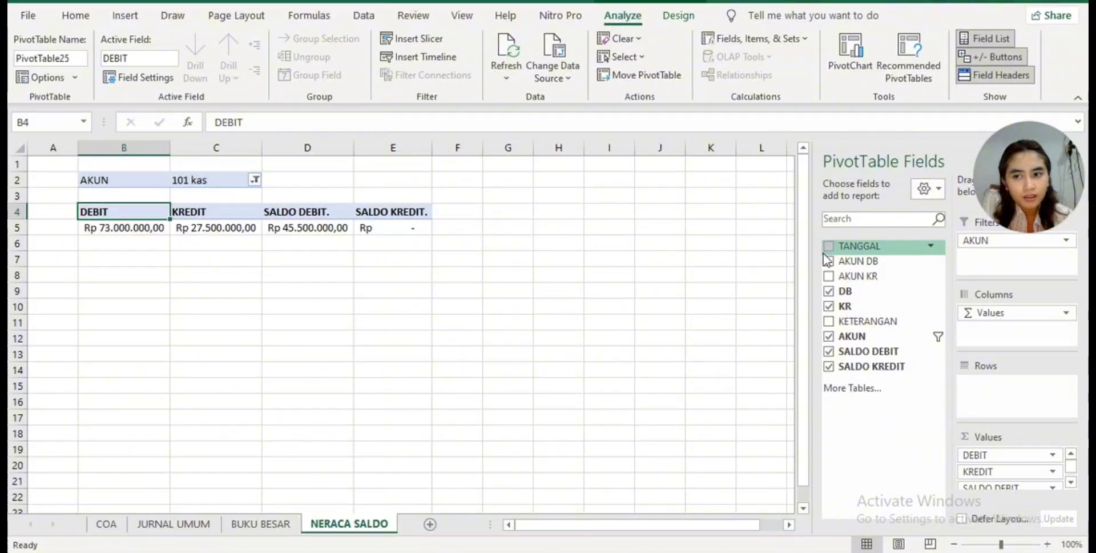
{"action": "left_click", "coordinate": [831, 291]}
{"action": "left_click", "coordinate": [828, 307]}
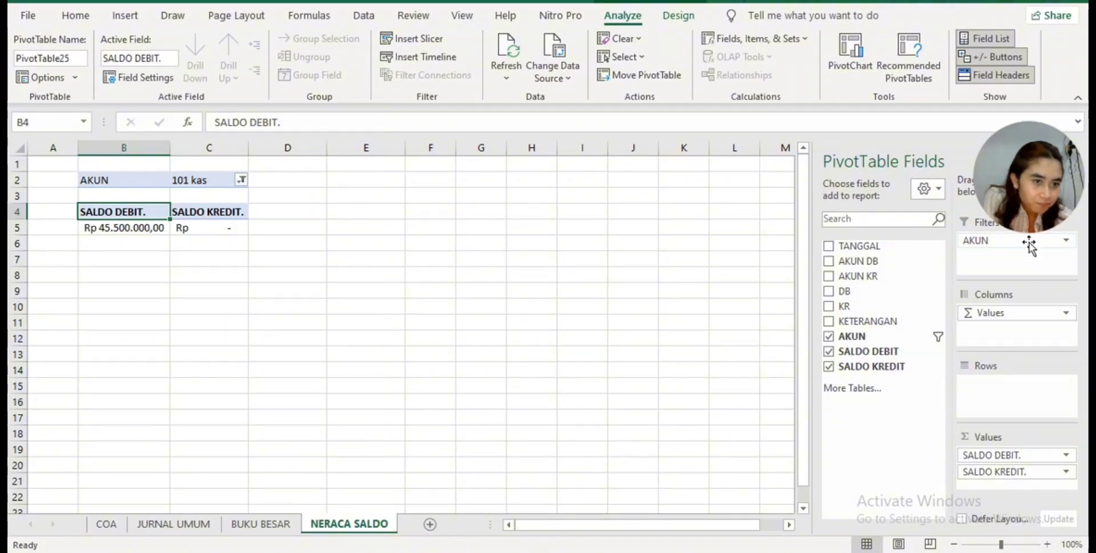
{"action": "left_click_drag", "start_coordinate": [1029, 244], "coordinate": [1018, 388]}
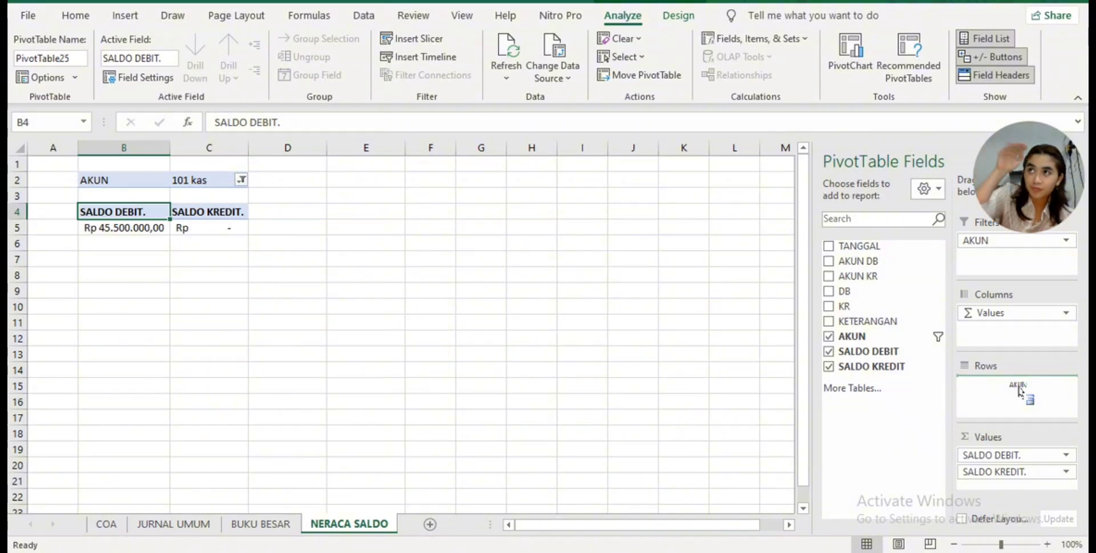
{"action": "left_click_drag", "start_coordinate": [1025, 392], "coordinate": [1023, 389]}
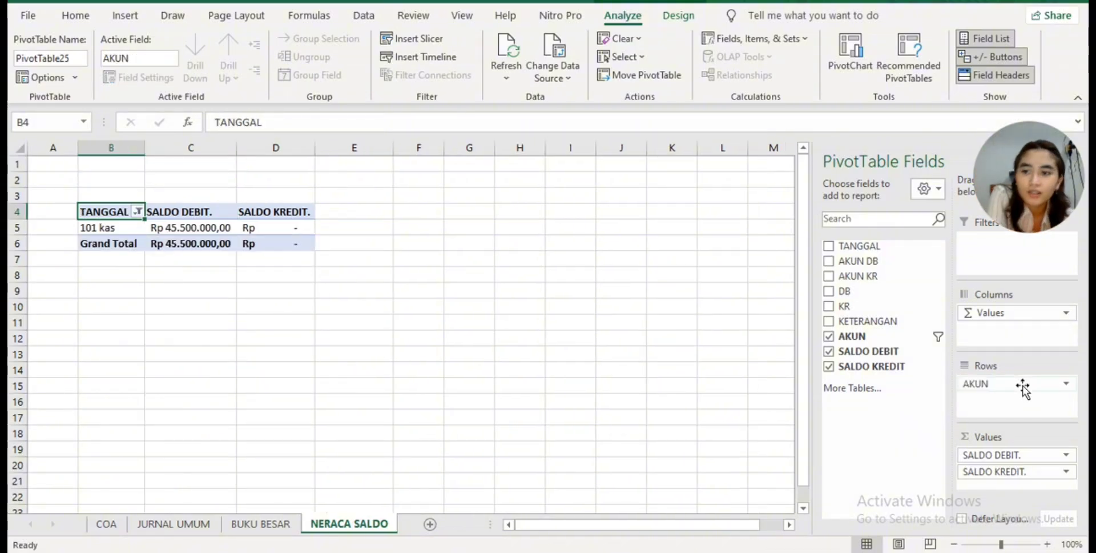
- Sort the pivot table's AKUN row labels A to Z and set their filter to show all accounts
{"action": "left_click", "coordinate": [138, 212]}
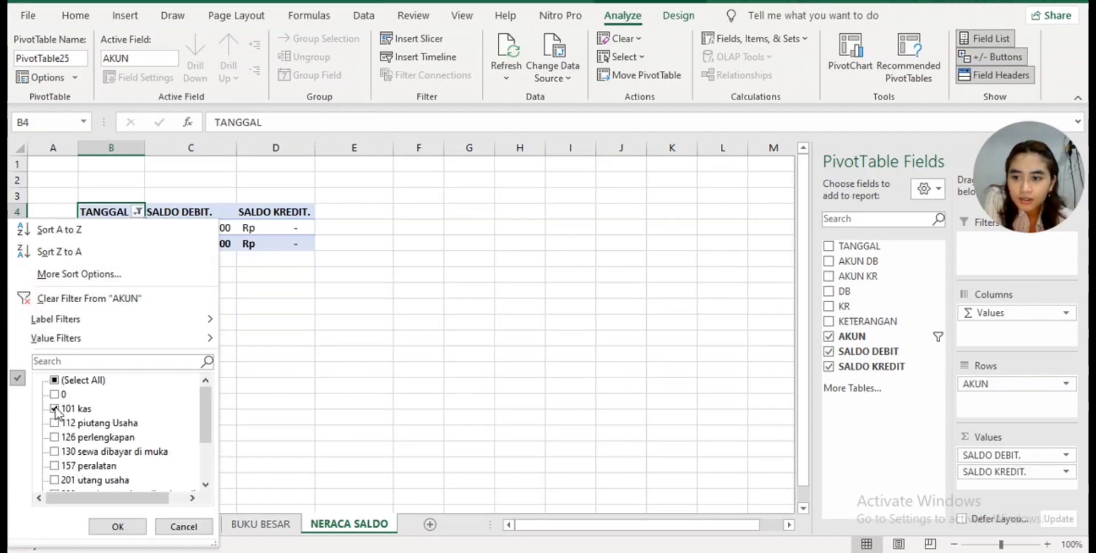
{"action": "left_click", "coordinate": [55, 380]}
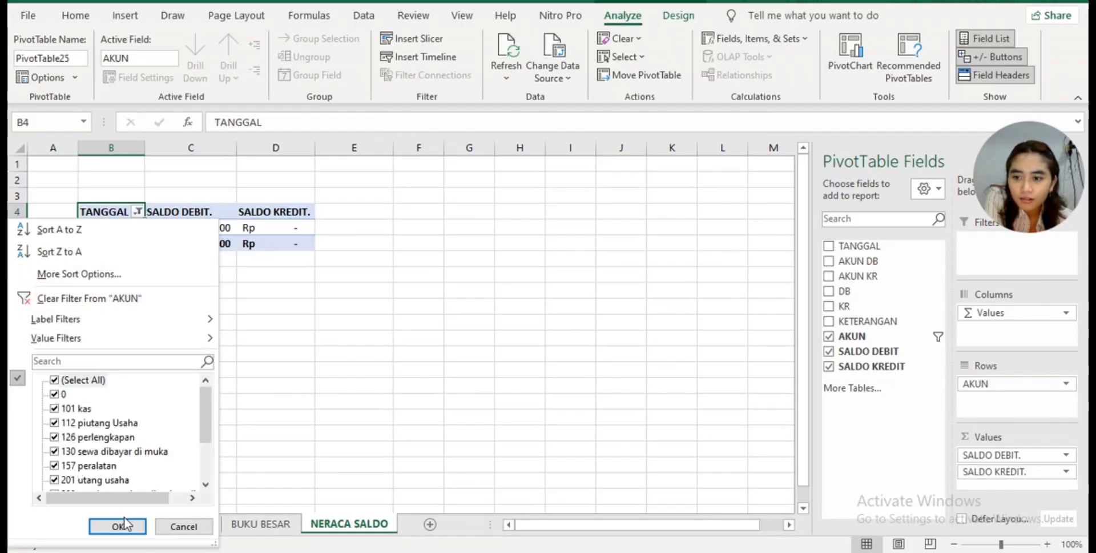
{"action": "left_click", "coordinate": [62, 229]}
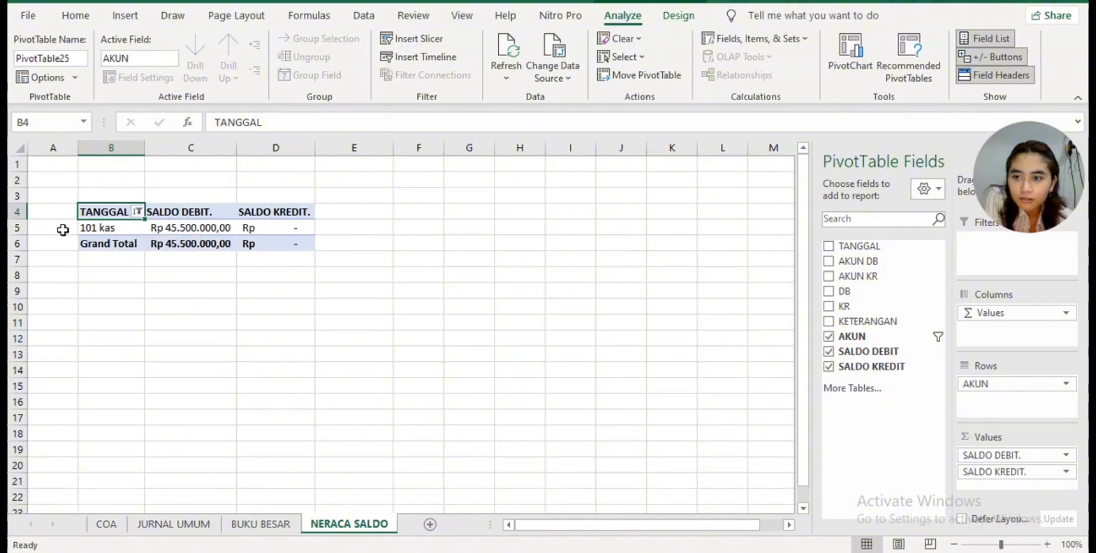
{"action": "left_click", "coordinate": [137, 212]}
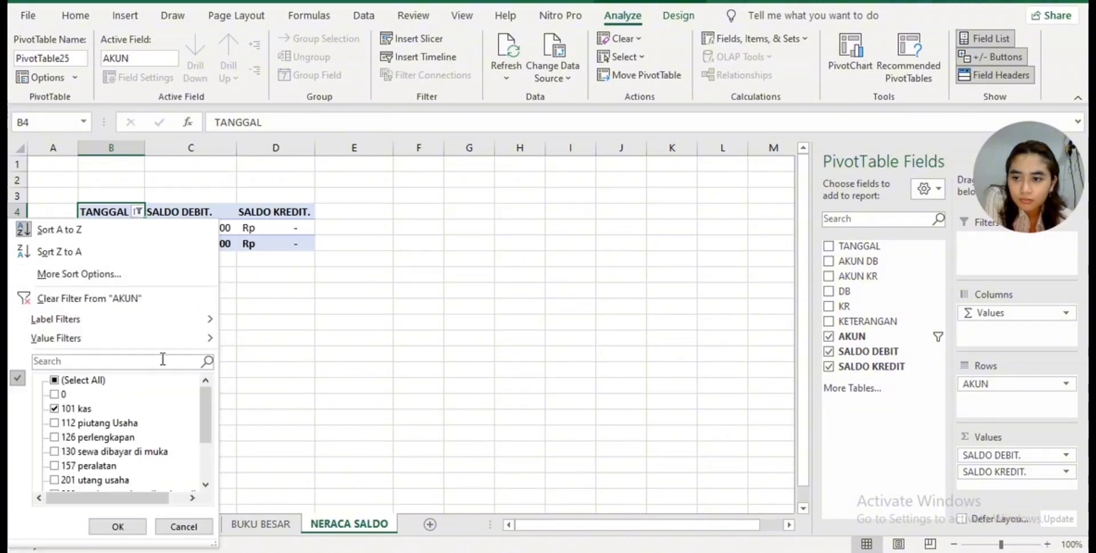
{"action": "left_click", "coordinate": [52, 381]}
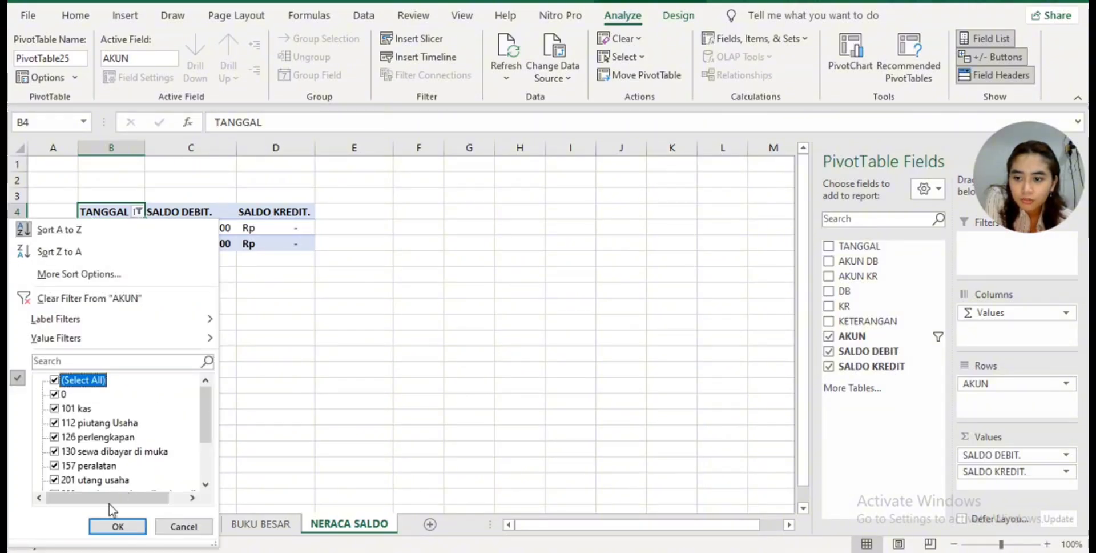
{"action": "left_click", "coordinate": [115, 524]}
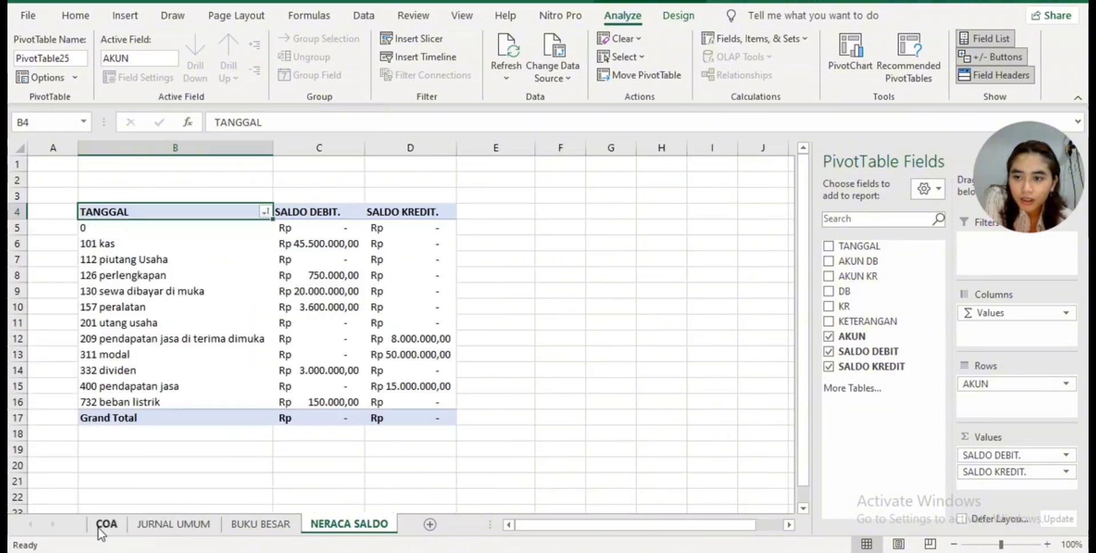
- Exclude the 0 item from the AKUN row labels and sort the remaining accounts A to Z
{"action": "left_click", "coordinate": [264, 212]}
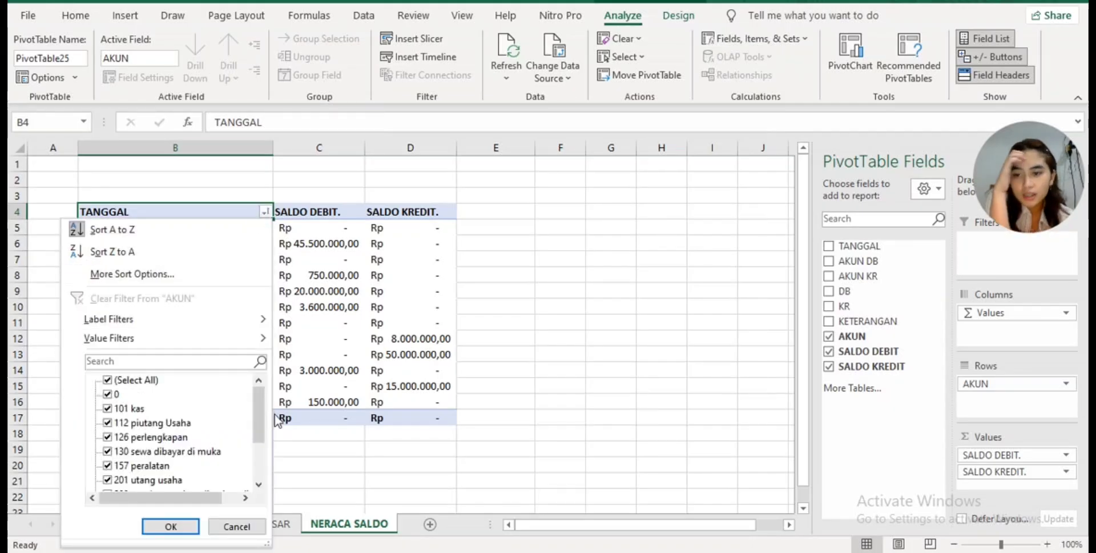
{"action": "mouse_move", "coordinate": [258, 423]}
{"action": "left_mouse_down"}
{"action": "mouse_move", "coordinate": [239, 472]}
{"action": "mouse_move", "coordinate": [254, 406]}
{"action": "left_mouse_up"}
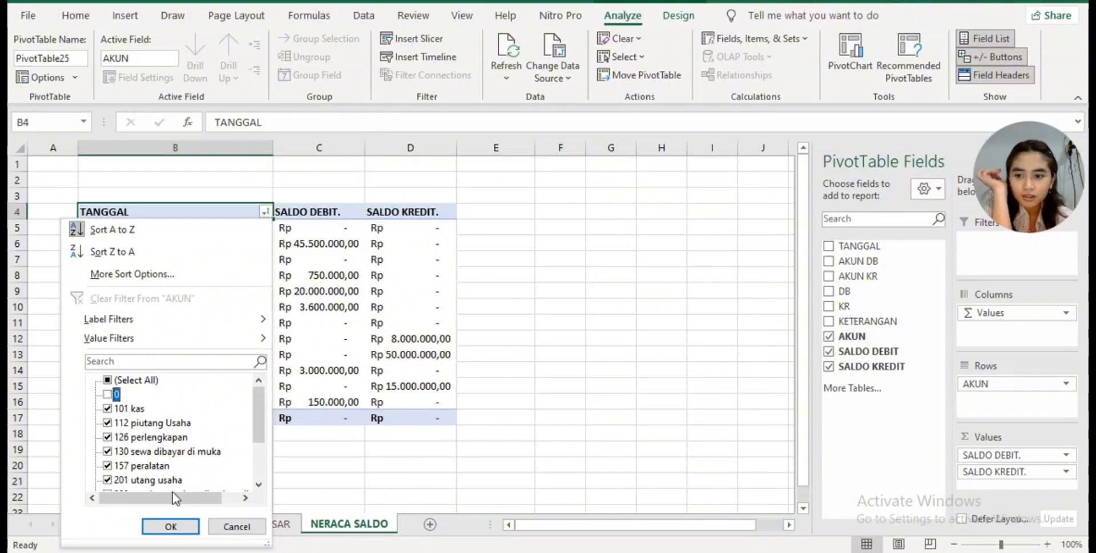
{"action": "left_click", "coordinate": [171, 525]}
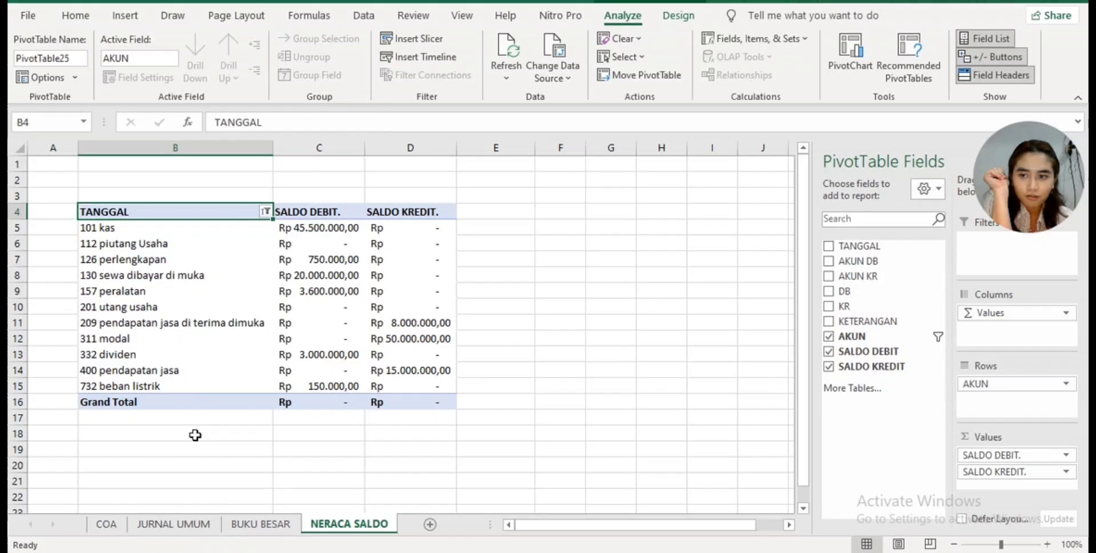
{"action": "left_click", "coordinate": [262, 209]}
{"action": "left_click", "coordinate": [144, 228]}
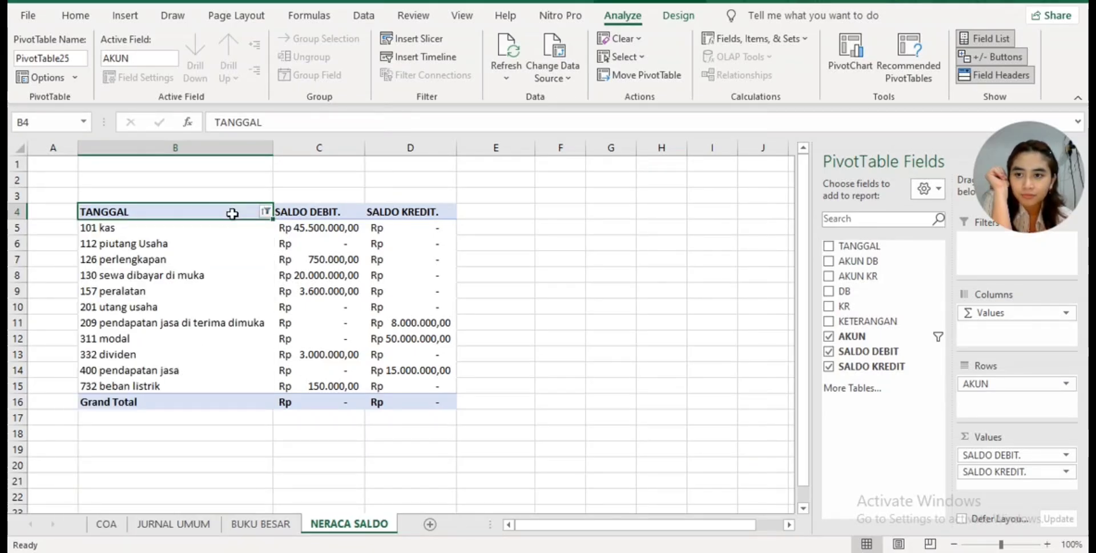
- Rename the pivot table's row header in B4 as AKUN
{"action": "left_click", "coordinate": [301, 129]}
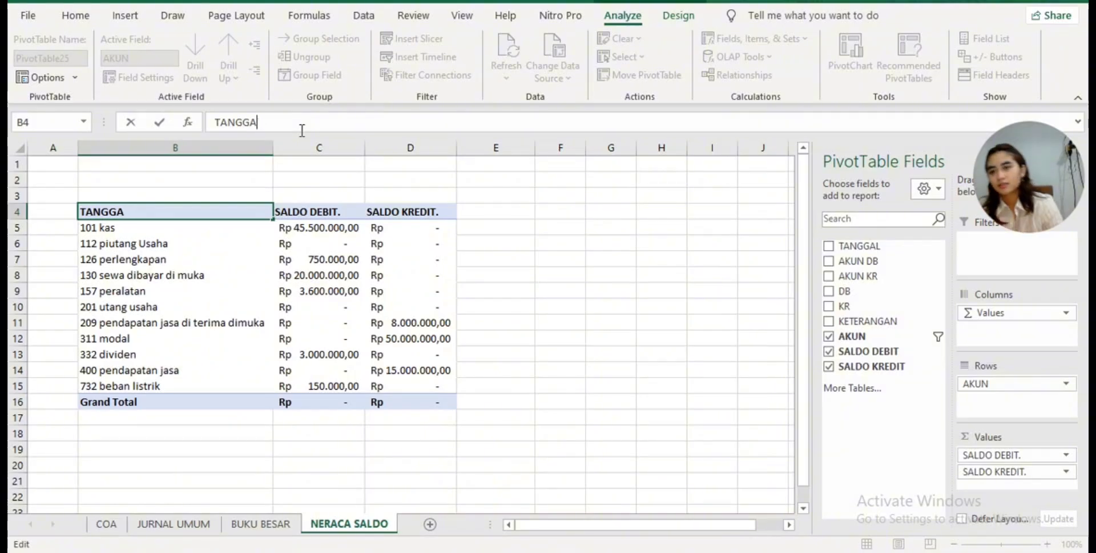
{"action": "key", "text": "BackSpace"}
{"action": "key", "text": "BackSpace"}
{"action": "key", "text": "BackSpace"}
{"action": "key", "text": "BackSpace"}
{"action": "key", "text": "BackSpace"}
{"action": "key", "text": "BackSpace"}
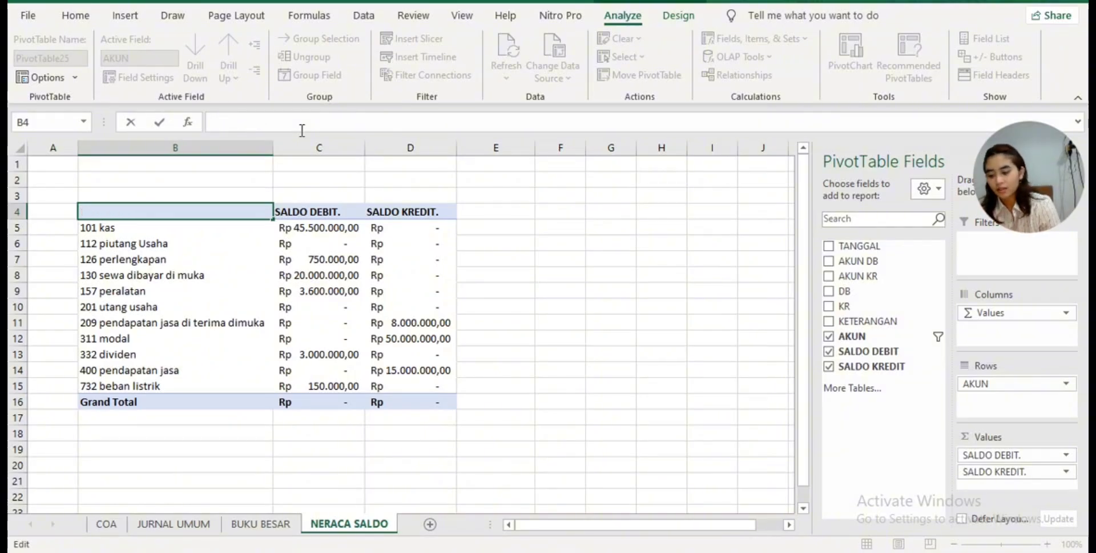
{"action": "type", "text": "AKUN"}
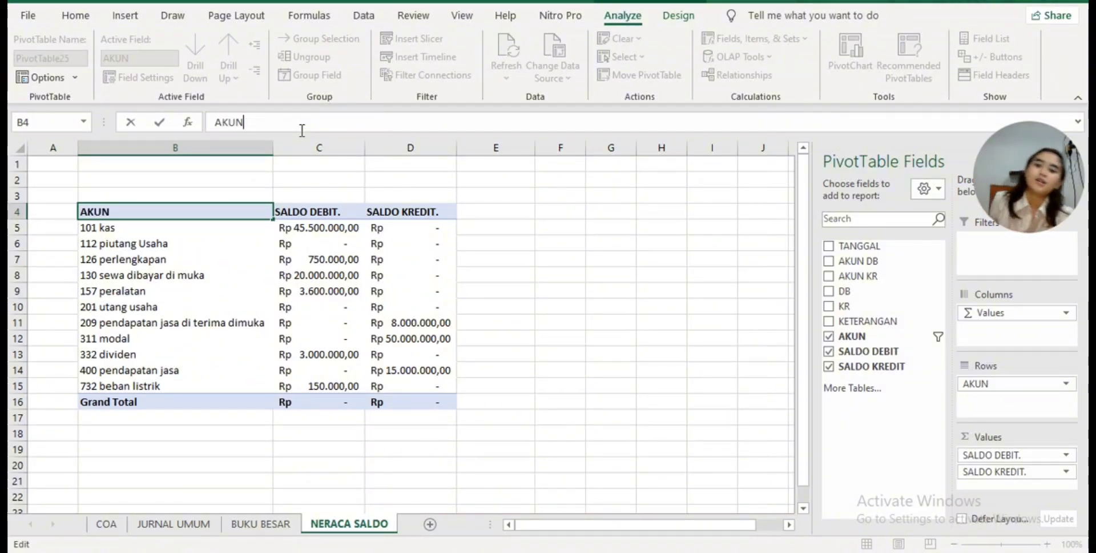
{"action": "left_click", "coordinate": [638, 365]}
- Enter =SUM(C5:C15) in C17 to total the SALDO DEBIT. column below the Grand Total row
{"action": "left_click", "coordinate": [350, 430]}
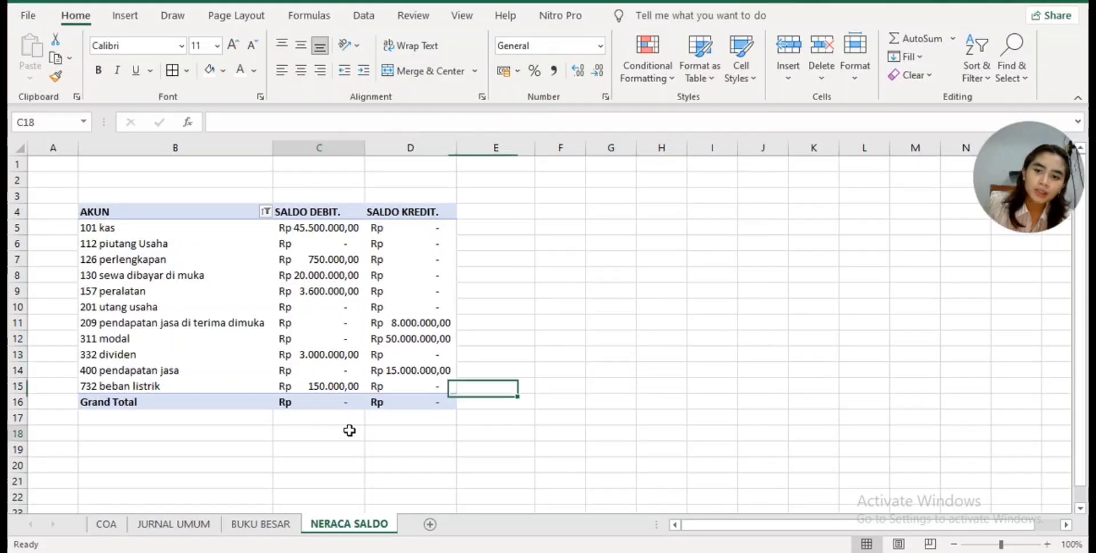
{"action": "left_click", "coordinate": [350, 417]}
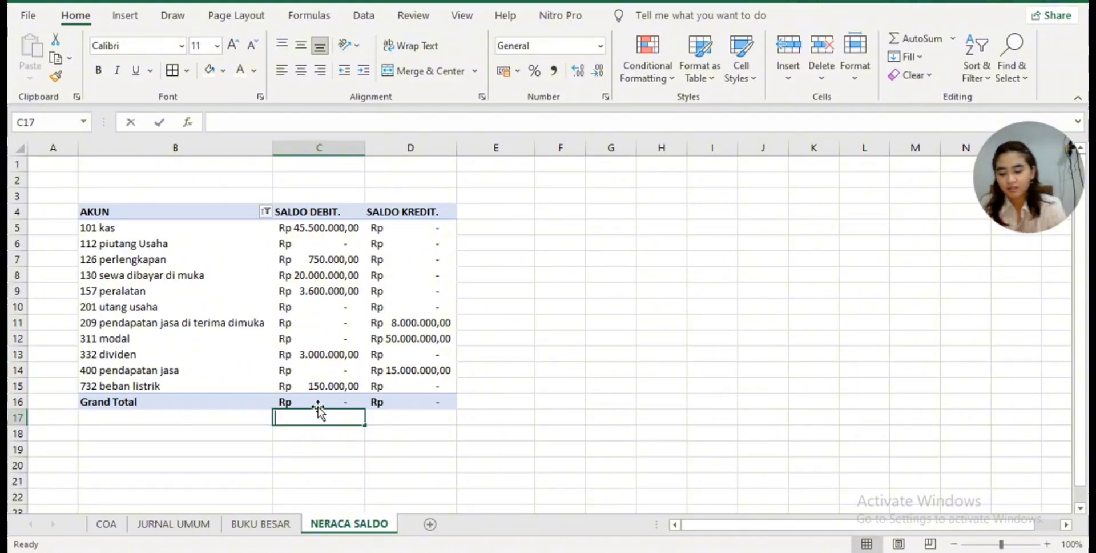
{"action": "type", "text": "=sum"}
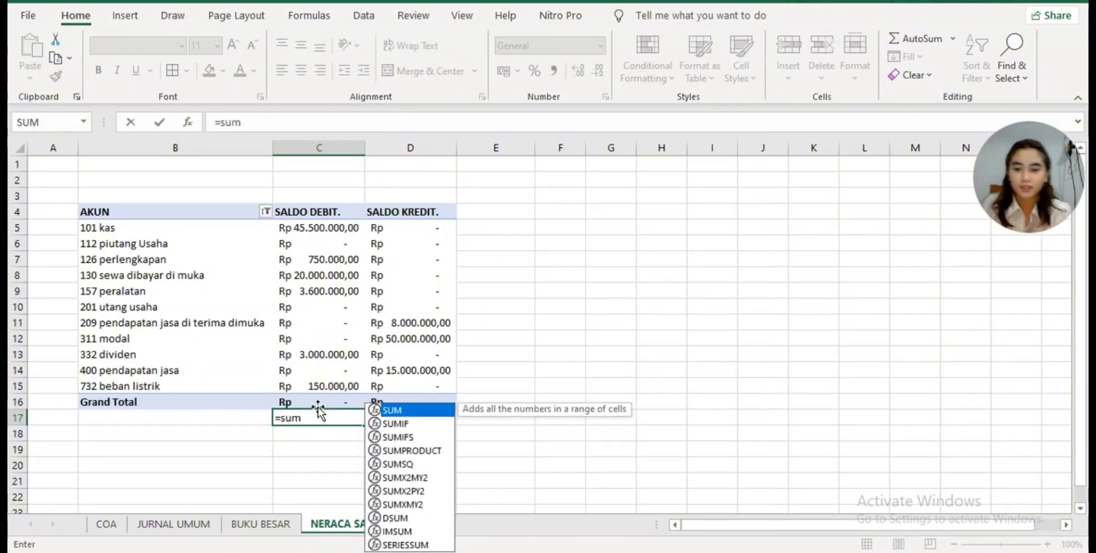
{"action": "double_click", "coordinate": [435, 410]}
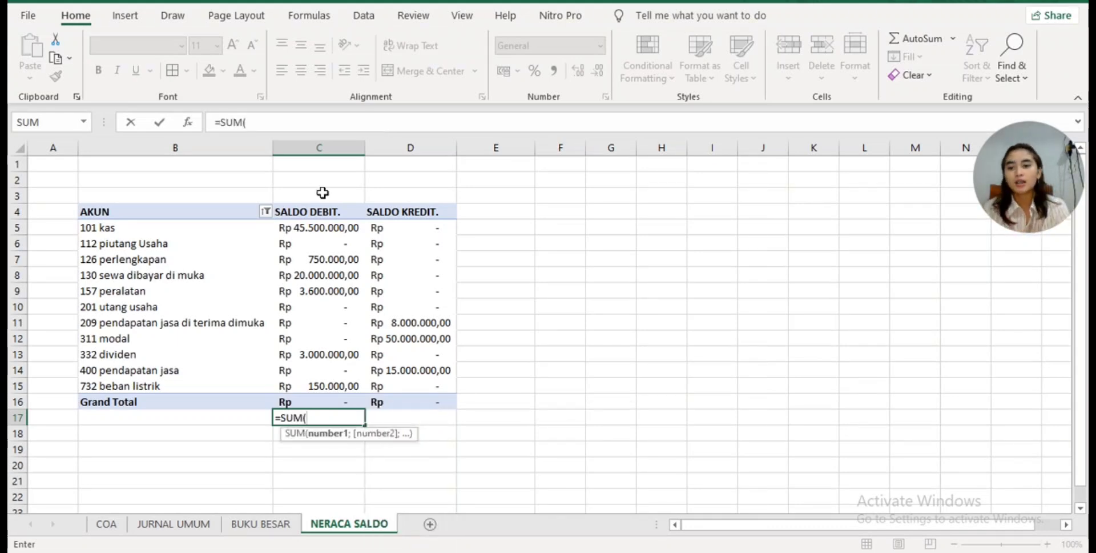
{"action": "left_click", "coordinate": [339, 228]}
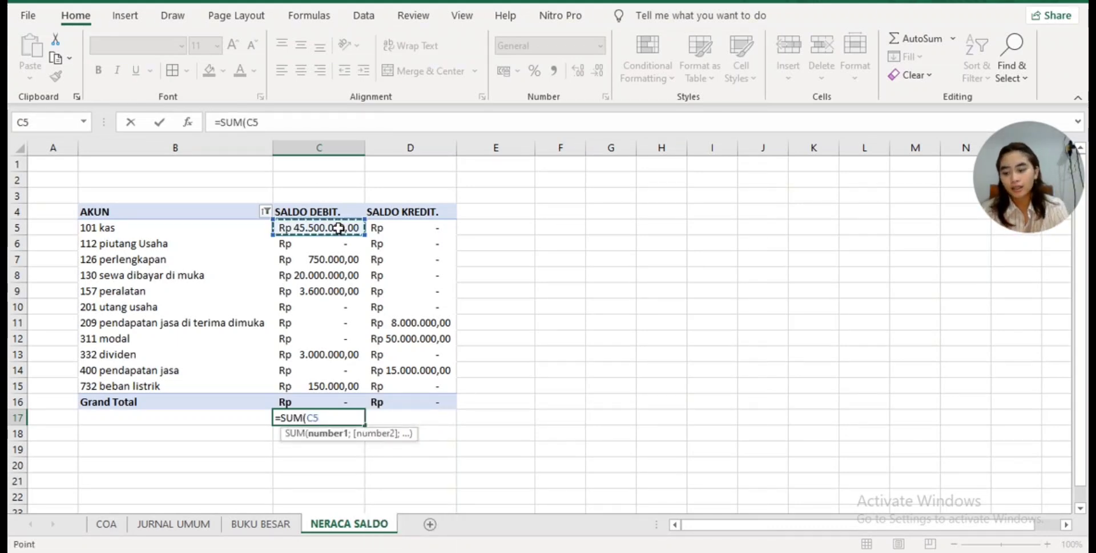
{"action": "left_click_drag", "start_coordinate": [339, 229], "coordinate": [339, 275]}
{"action": "key", "text": "shift+Down"}
{"action": "key", "text": "shift+Down"}
{"action": "key", "text": "shift+Down"}
{"action": "key", "text": "shift+Down"}
{"action": "key", "text": "shift+Down"}
{"action": "key", "text": "shift+Down"}
{"action": "key", "text": "shift+Down"}
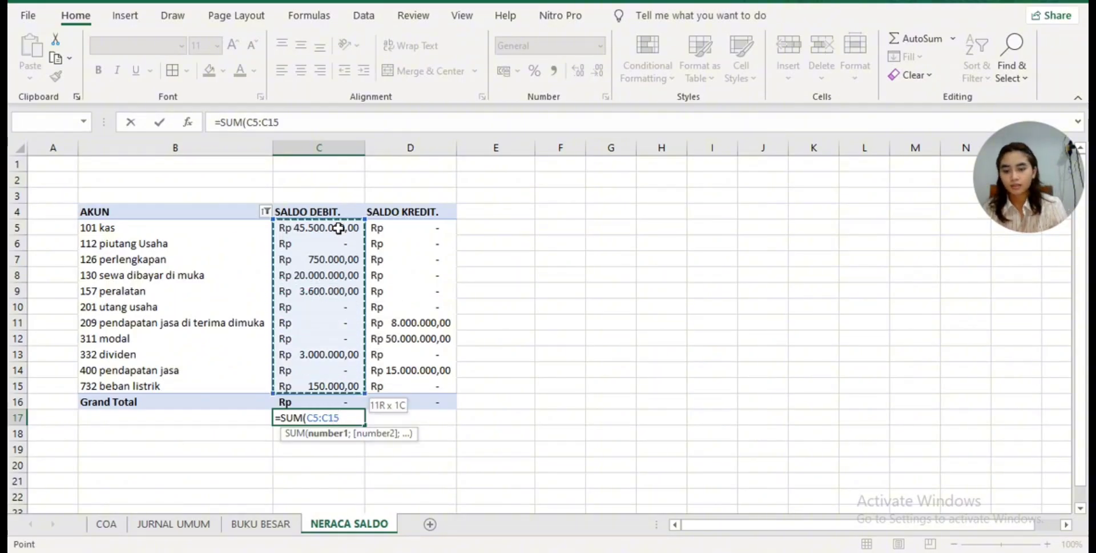
{"action": "type", "text": ")"}
{"action": "key", "text": "Return"}
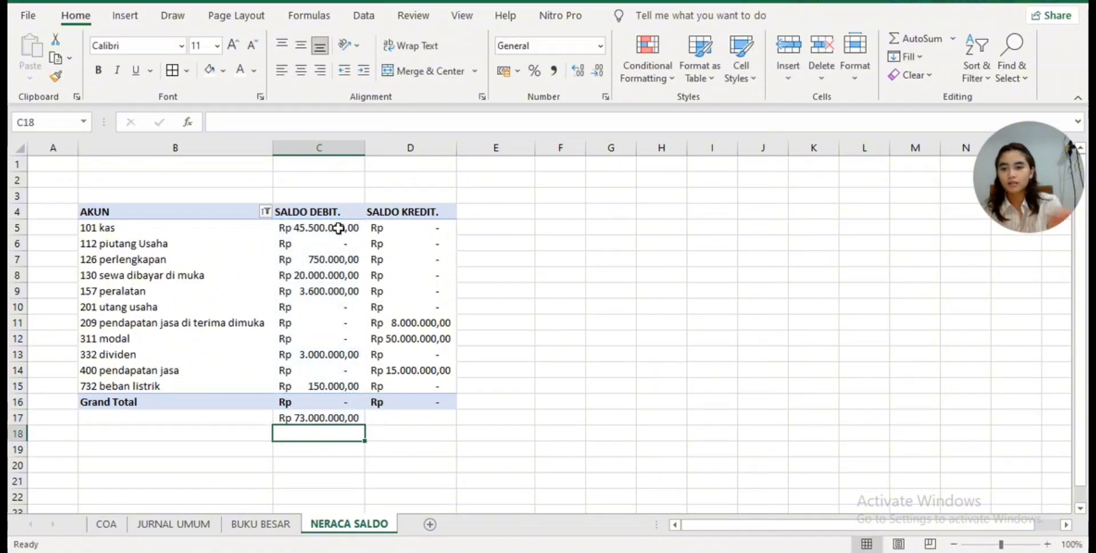
- Enter a SUM of D5:D15 in D17 to total the SALDO KREDIT. column
{"action": "left_click", "coordinate": [422, 416]}
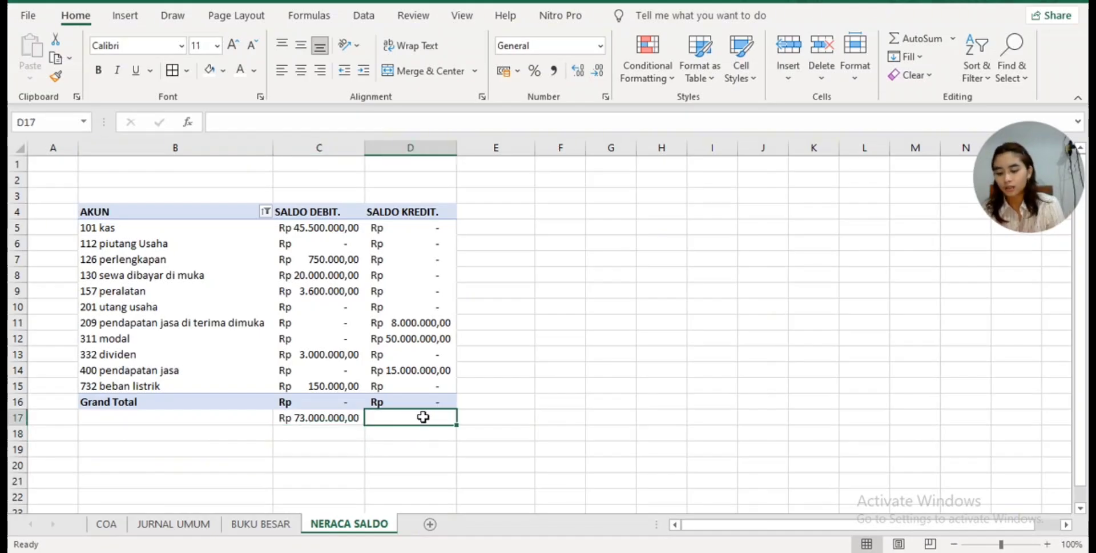
{"action": "type", "text": "=sum"}
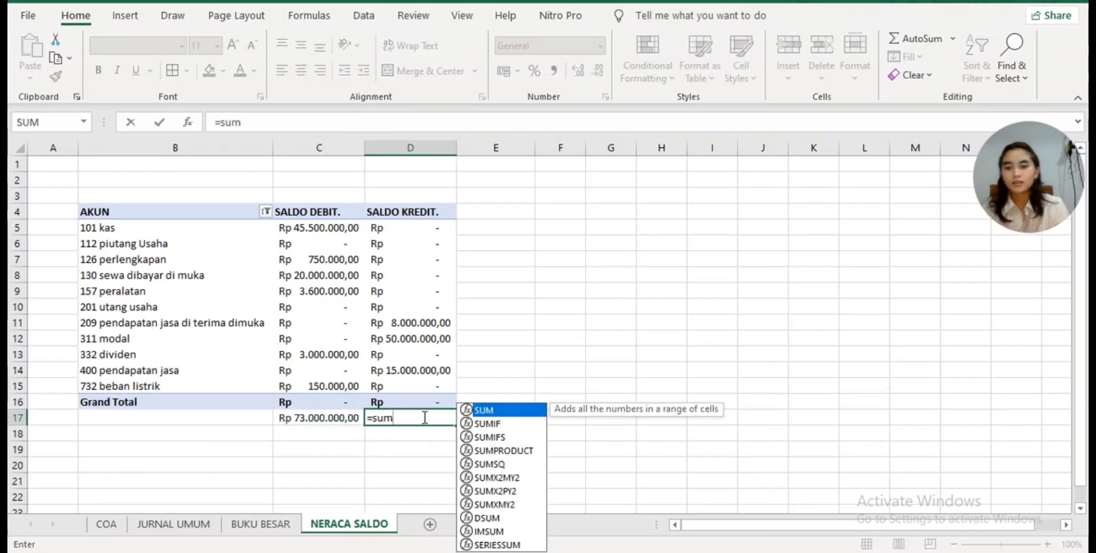
{"action": "double_click", "coordinate": [512, 411]}
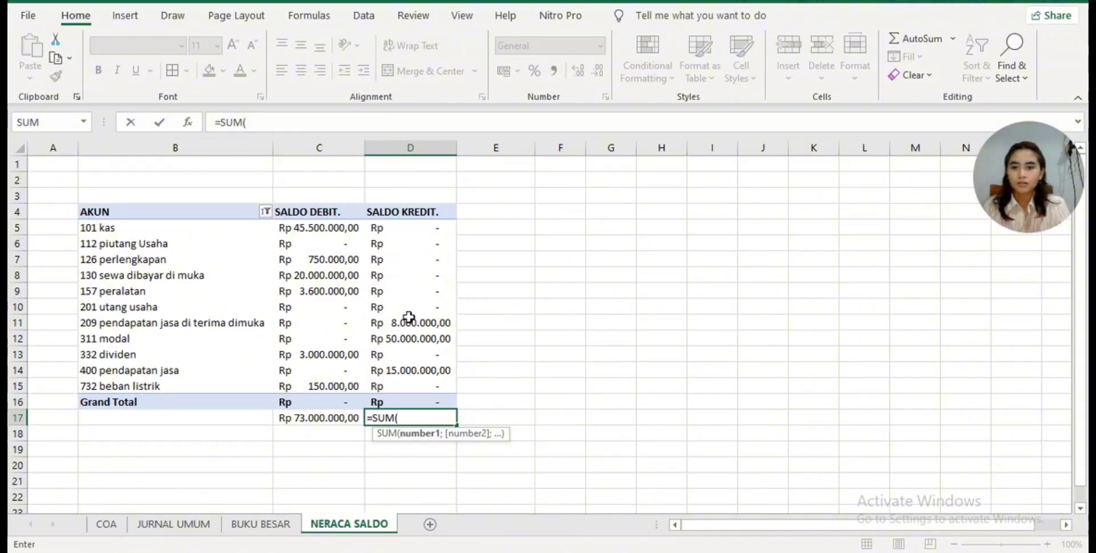
{"action": "left_click_drag", "start_coordinate": [409, 224], "coordinate": [411, 386]}
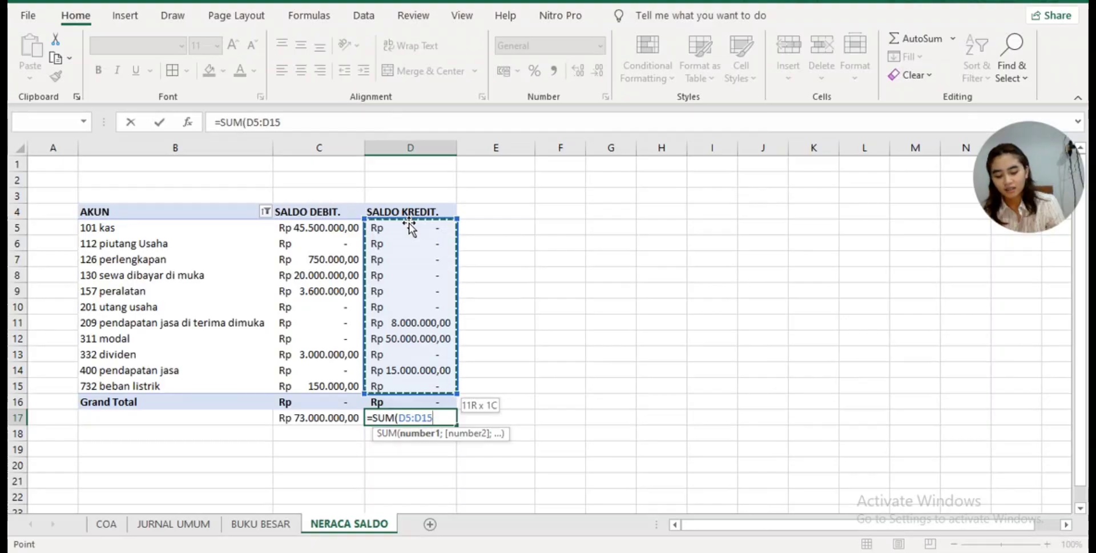
{"action": "key", "text": "Return"}
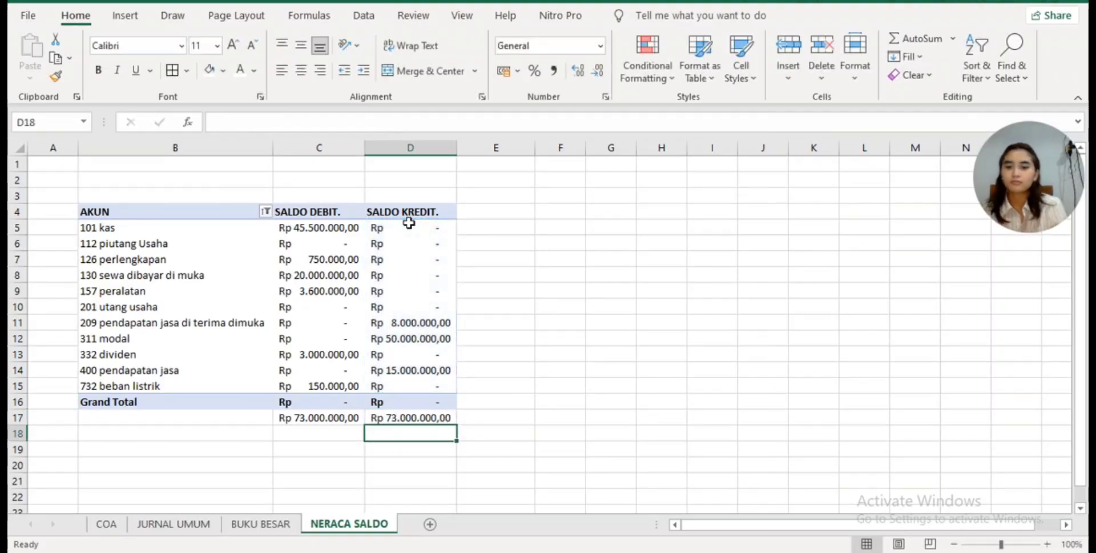
- Go to the BUKU BESAR sheet and hide the PivotTable field list
{"action": "left_click", "coordinate": [579, 329]}
{"action": "left_click", "coordinate": [187, 174]}
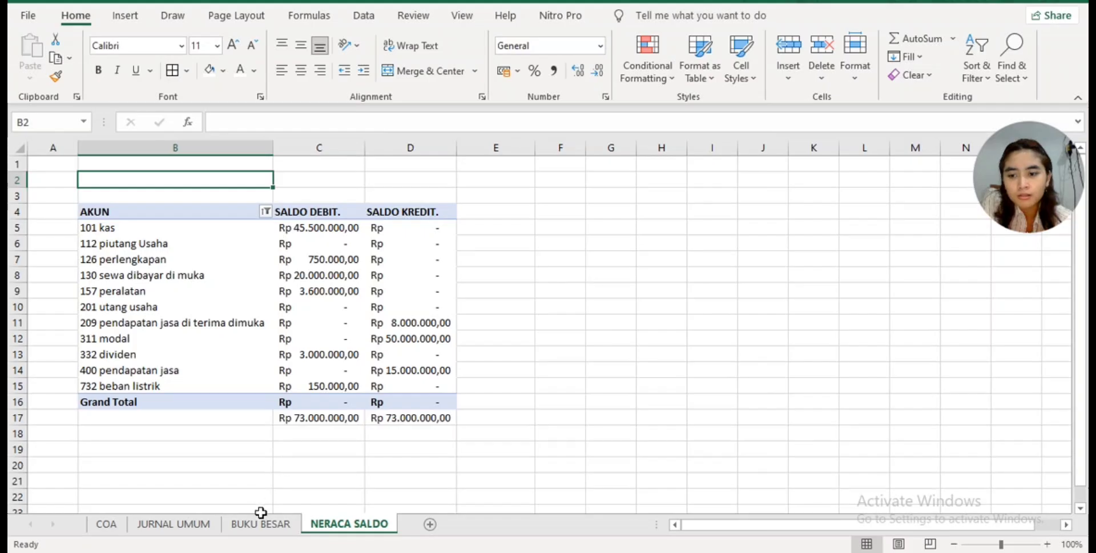
{"action": "left_click", "coordinate": [272, 524]}
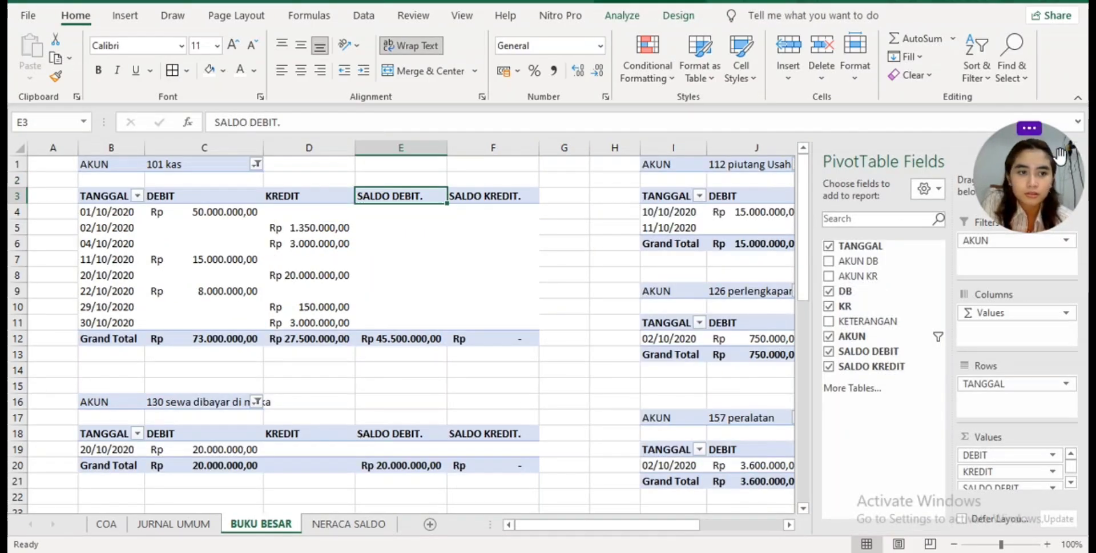
{"action": "left_click_drag", "start_coordinate": [1060, 155], "coordinate": [1055, 43]}
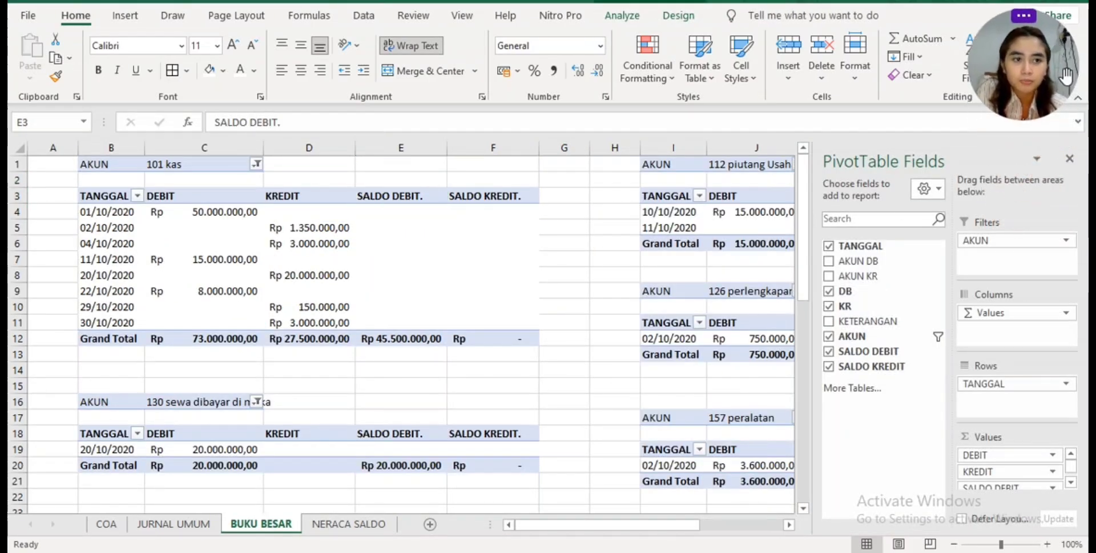
{"action": "left_click", "coordinate": [1069, 163]}
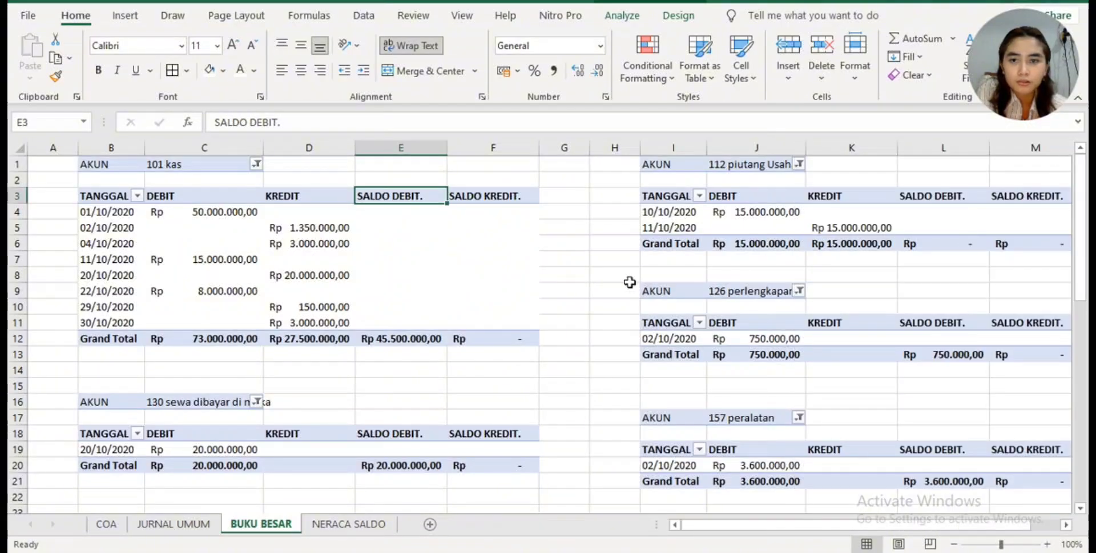
- Compare the 101 kas ledger's balance on BUKU BESAR with the JURNAL UMUM entries and the NERACA SALDO trial balance
{"action": "scroll", "coordinate": [327, 234], "scroll_direction": "down", "scroll_amount": 2}
{"action": "scroll", "coordinate": [327, 233], "scroll_direction": "up", "scroll_amount": 2}
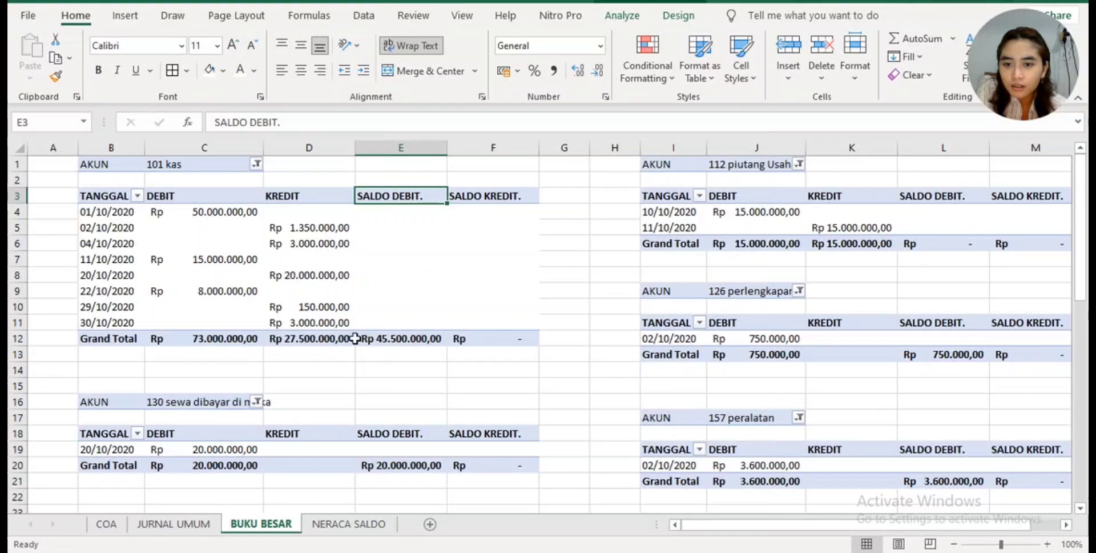
{"action": "left_click_drag", "start_coordinate": [342, 339], "coordinate": [380, 340]}
{"action": "left_click", "coordinate": [399, 383]}
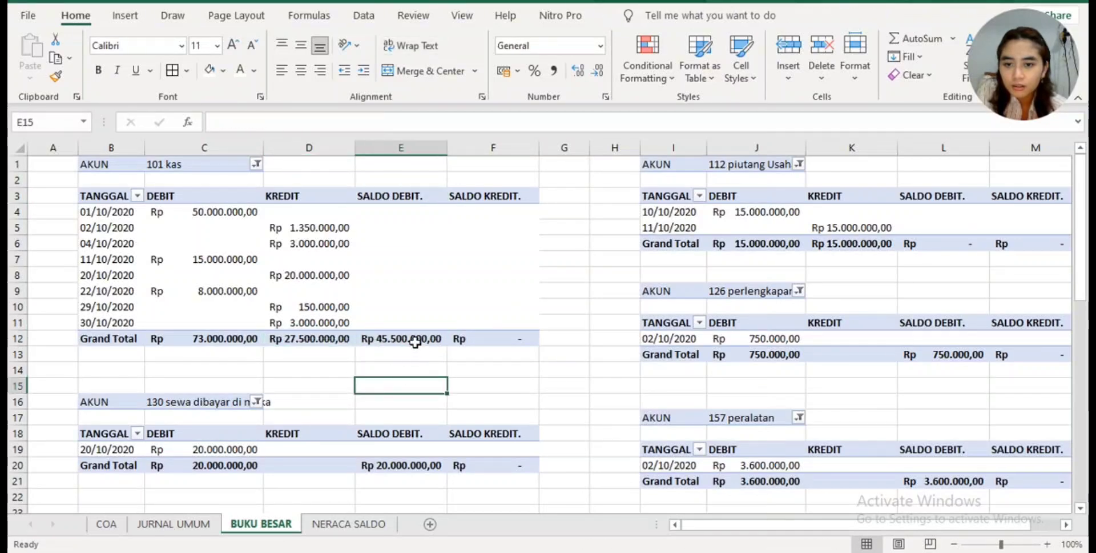
{"action": "left_click", "coordinate": [428, 340]}
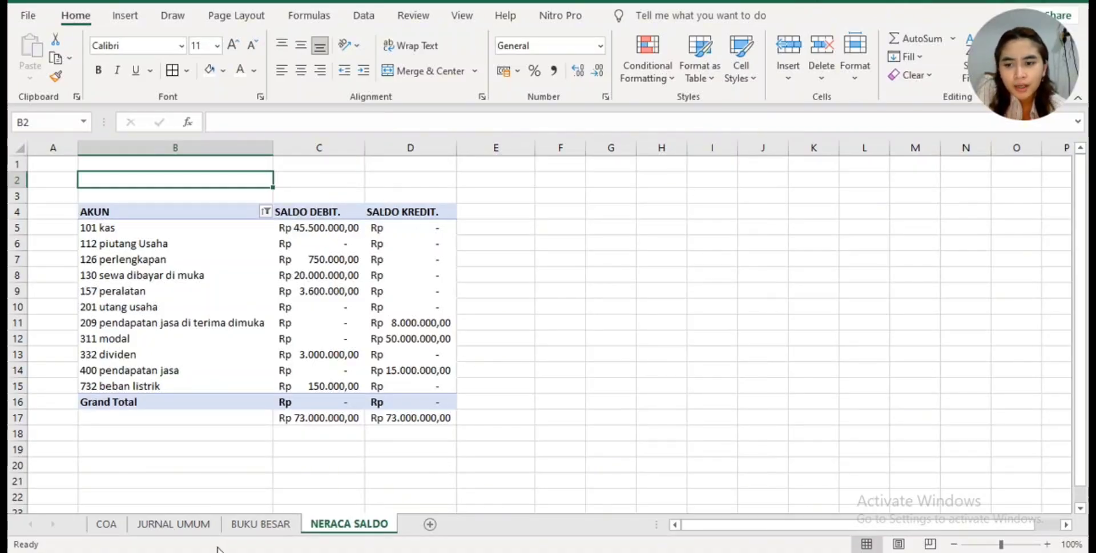
{"action": "left_click", "coordinate": [174, 523]}
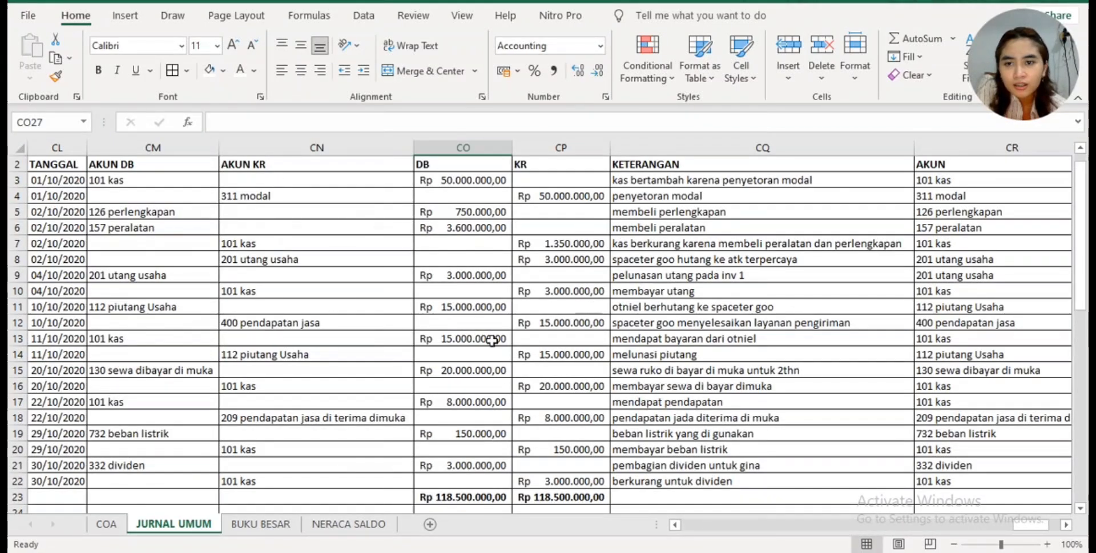
{"action": "left_click", "coordinate": [351, 525]}
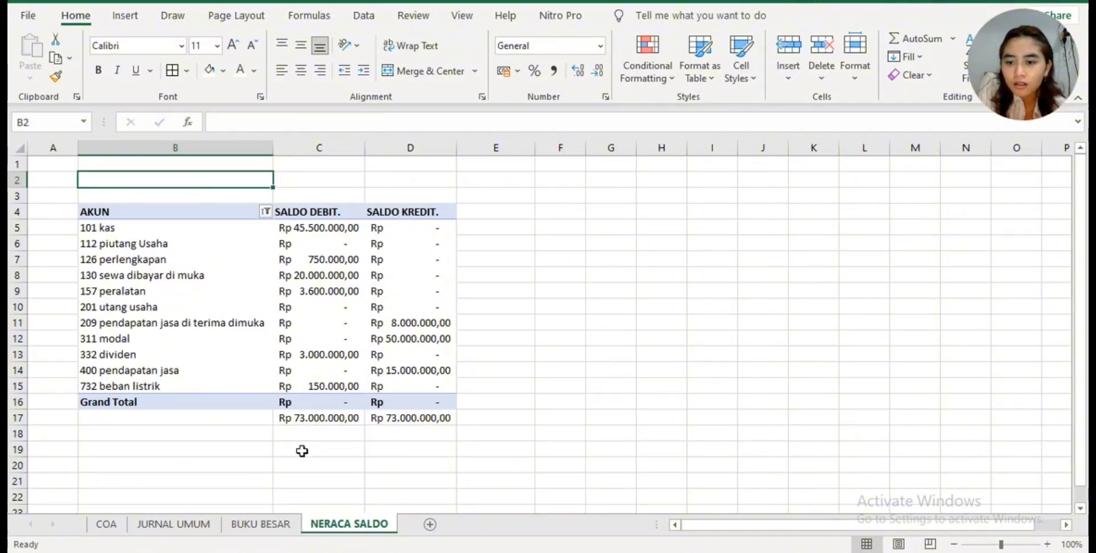
{"action": "left_click", "coordinate": [281, 526]}
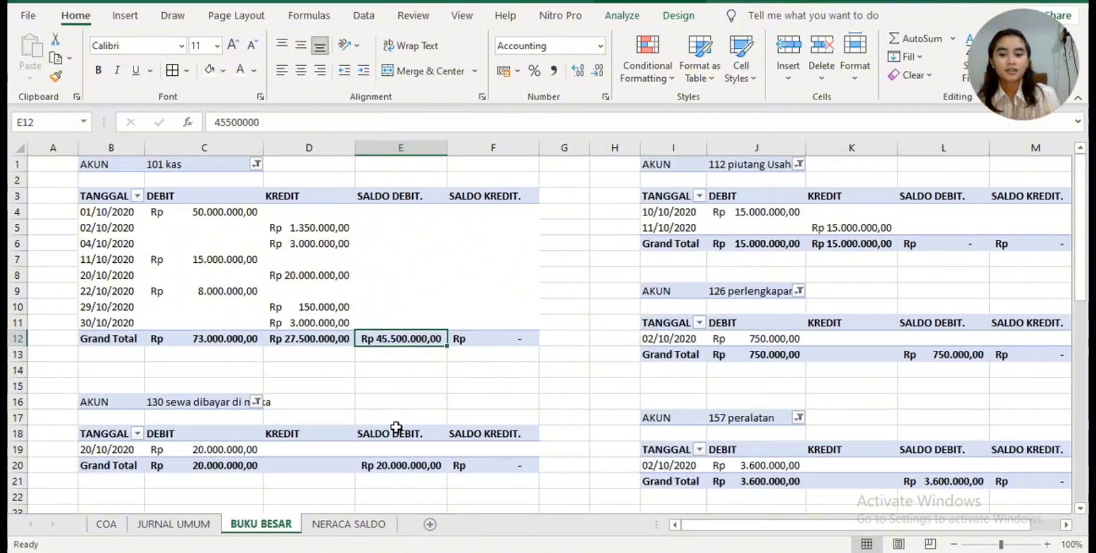
{"action": "left_click", "coordinate": [355, 524]}
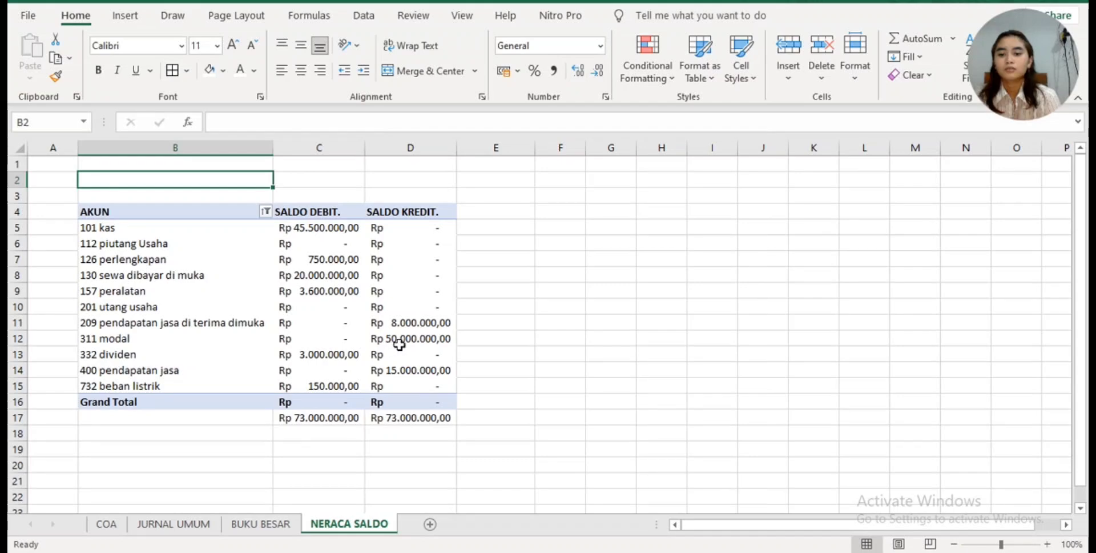
{"action": "mouse_move", "coordinate": [401, 339]}
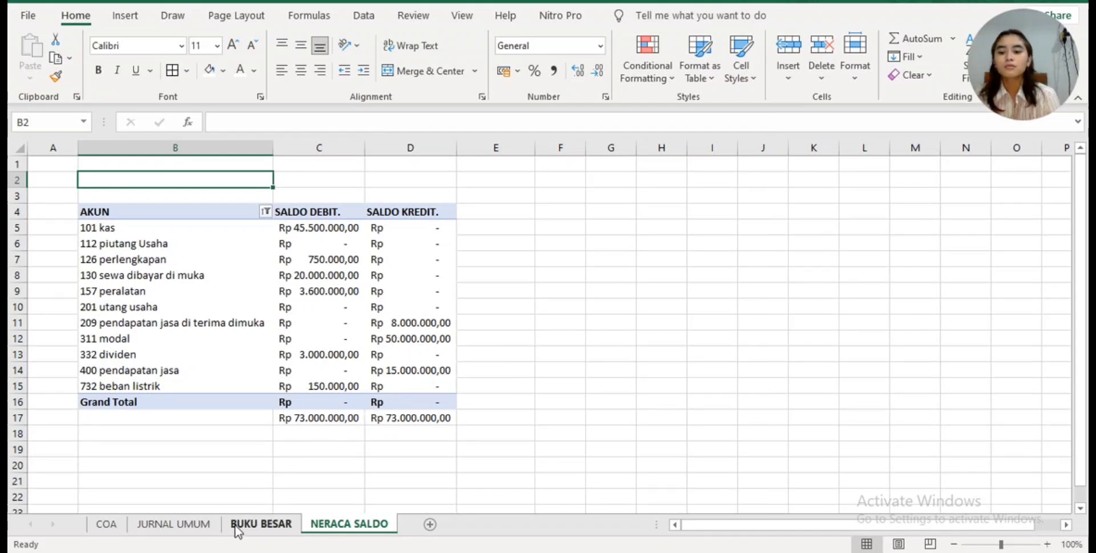
- Check the SALDO DEBIT. and SALDO KREDIT. balances of the BUKU BESAR ledgers down to 732 beban listrik against NERACA SALDO
{"action": "left_click", "coordinate": [256, 526]}
{"action": "scroll", "coordinate": [529, 388], "scroll_direction": "down", "scroll_amount": 4}
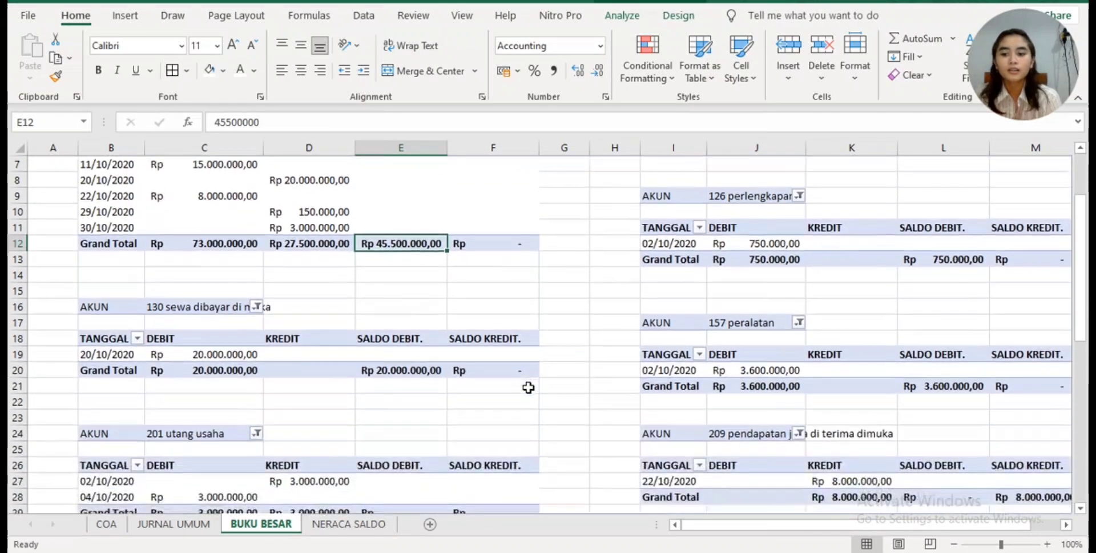
{"action": "scroll", "coordinate": [462, 421], "scroll_direction": "down", "scroll_amount": 2}
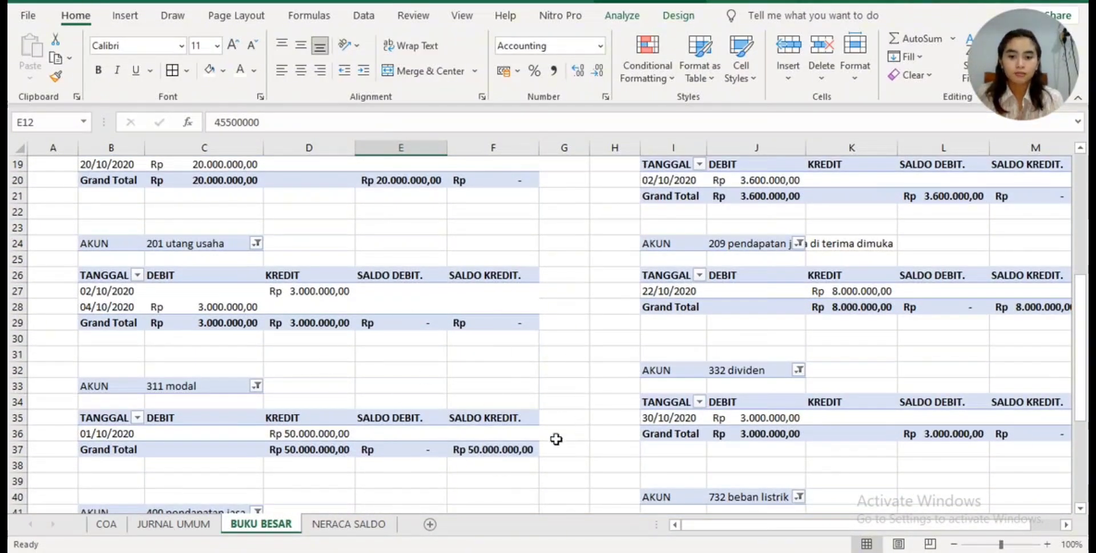
{"action": "left_click", "coordinate": [349, 522]}
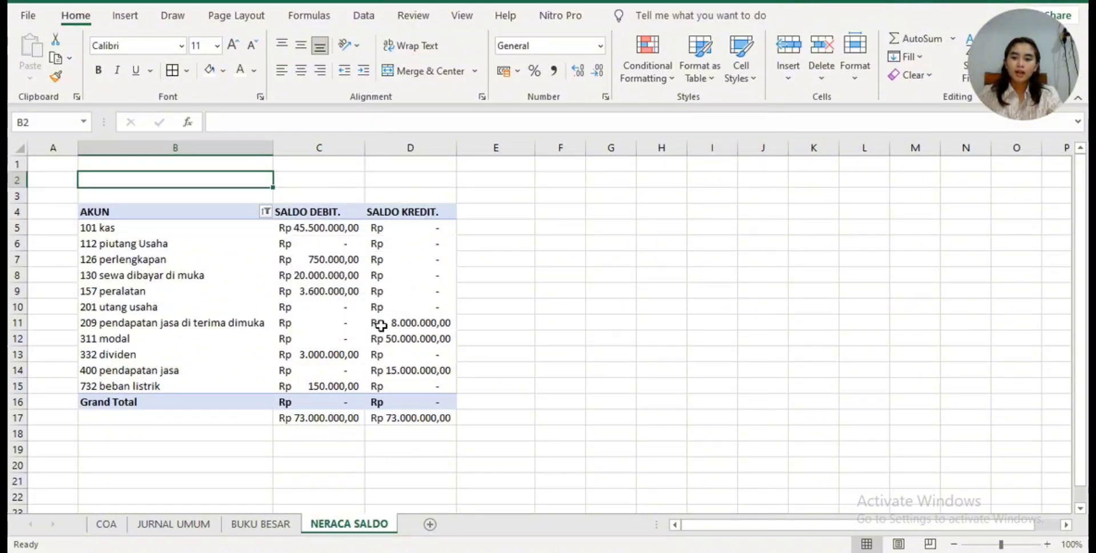
{"action": "left_click", "coordinate": [286, 526]}
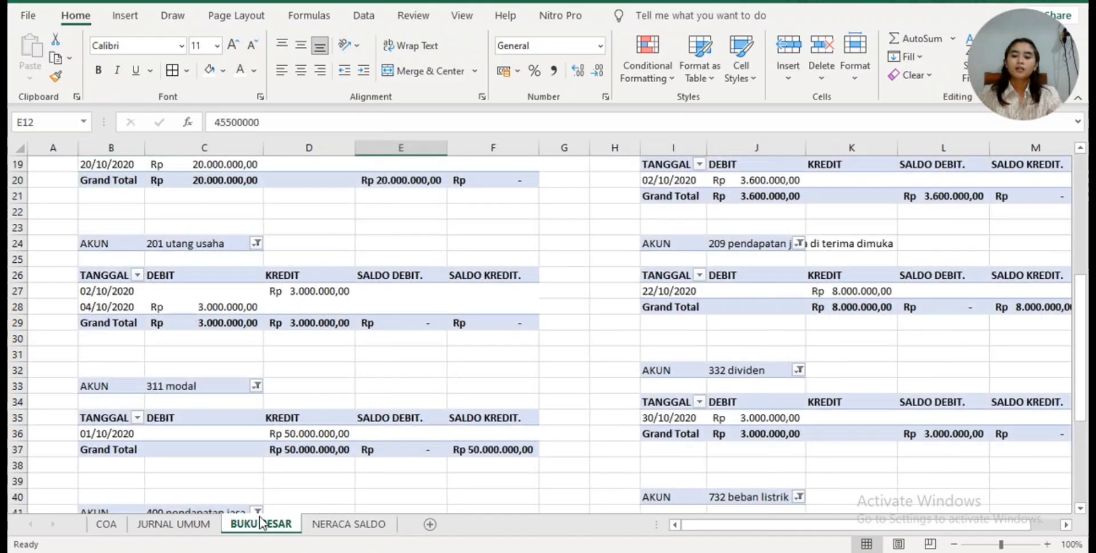
{"action": "scroll", "coordinate": [359, 415], "scroll_direction": "down", "scroll_amount": 3}
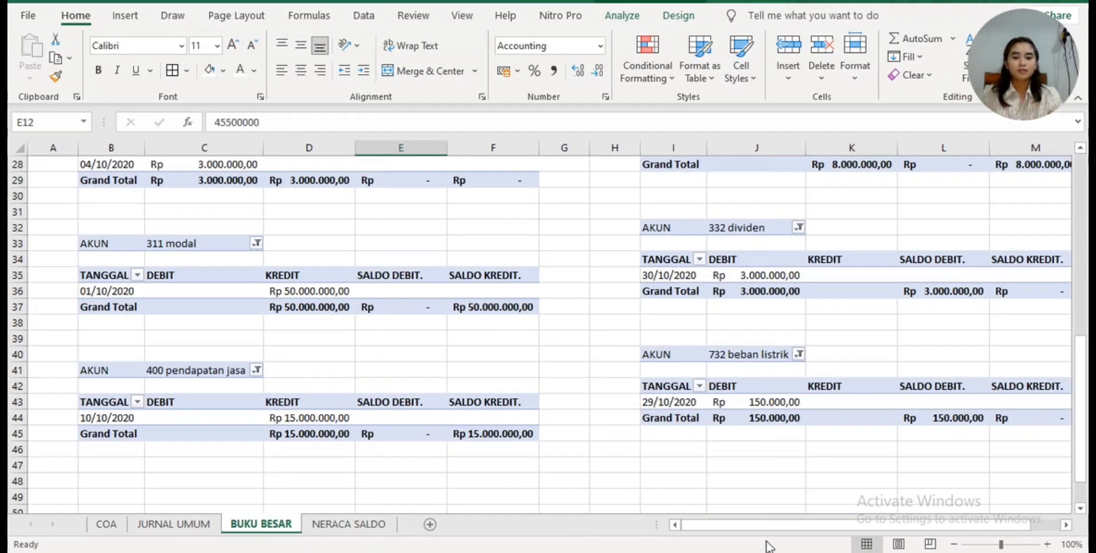
{"action": "left_click_drag", "start_coordinate": [754, 525], "coordinate": [828, 516]}
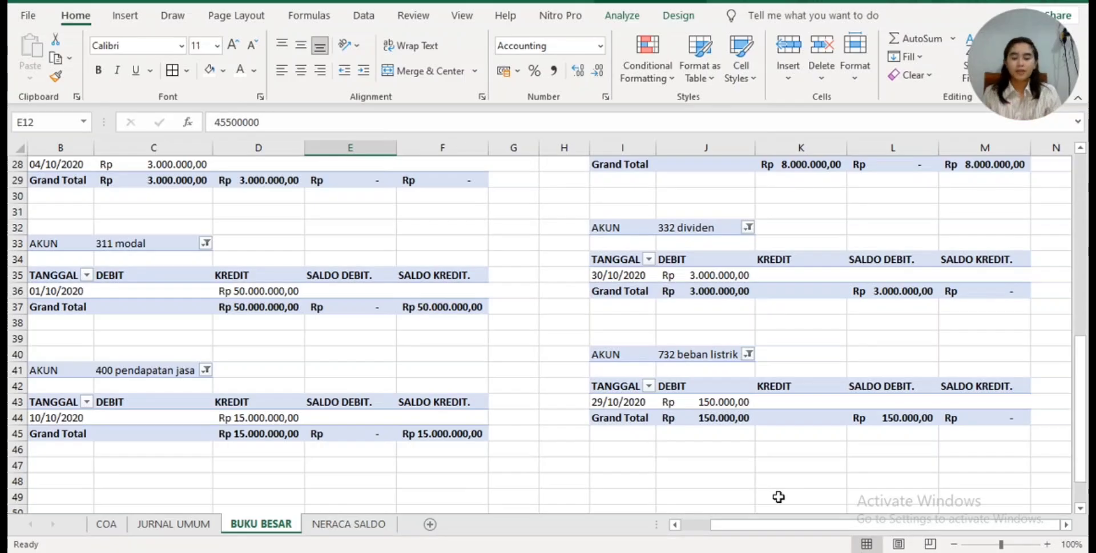
- Review the BUKU BESAR ledgers back up to 101 kas and 112 piutang Usaha, ending on the NERACA SALDO account balances
{"action": "scroll", "coordinate": [705, 400], "scroll_direction": "up", "scroll_amount": 5}
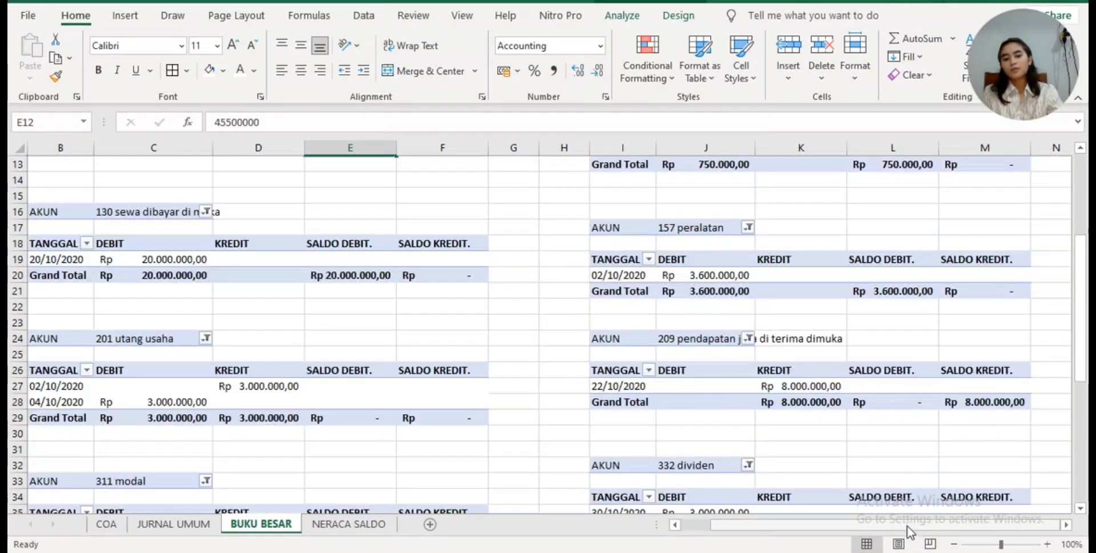
{"action": "left_click_drag", "start_coordinate": [906, 525], "coordinate": [861, 545]}
{"action": "scroll", "coordinate": [790, 417], "scroll_direction": "up", "scroll_amount": 4}
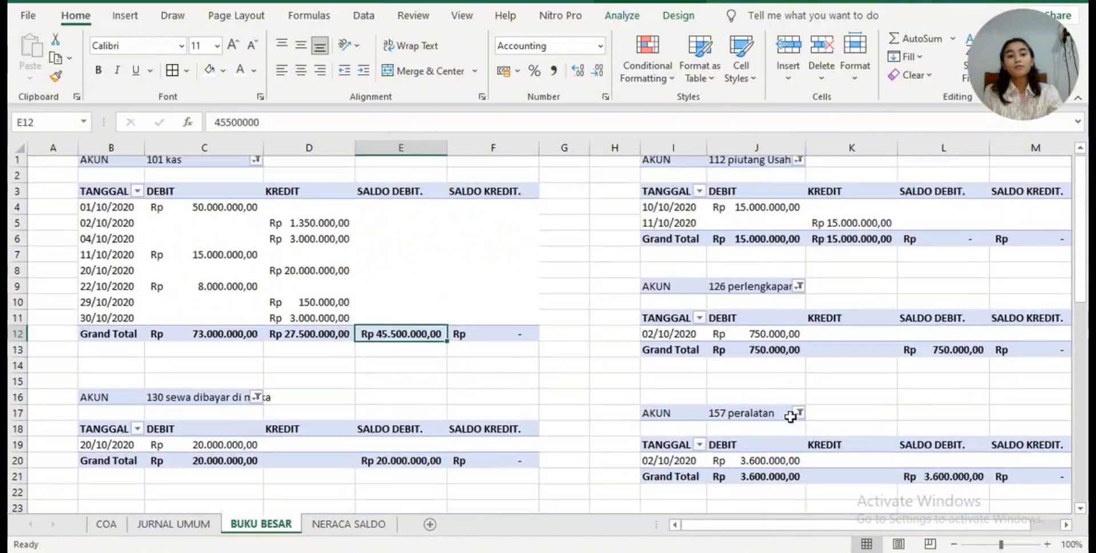
{"action": "scroll", "coordinate": [790, 417], "scroll_direction": "down", "scroll_amount": 3}
{"action": "scroll", "coordinate": [790, 416], "scroll_direction": "up", "scroll_amount": 3}
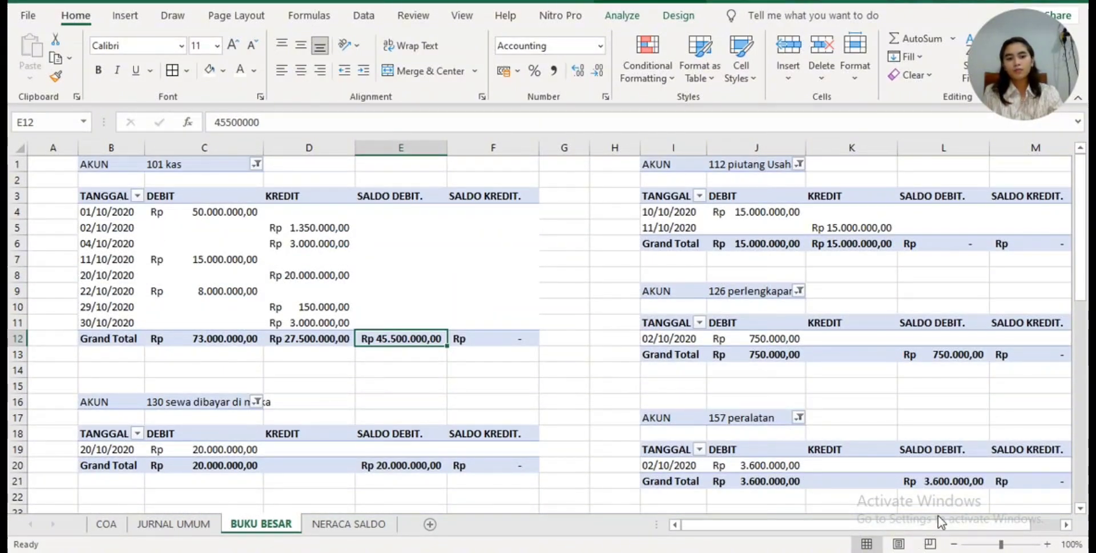
{"action": "mouse_move", "coordinate": [947, 485]}
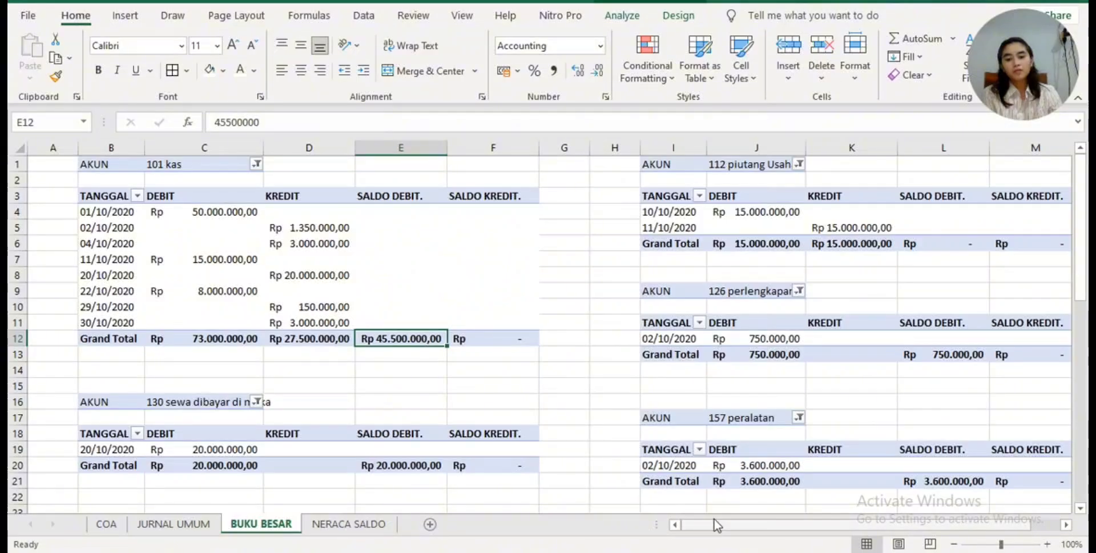
{"action": "left_click_drag", "start_coordinate": [714, 528], "coordinate": [742, 528]}
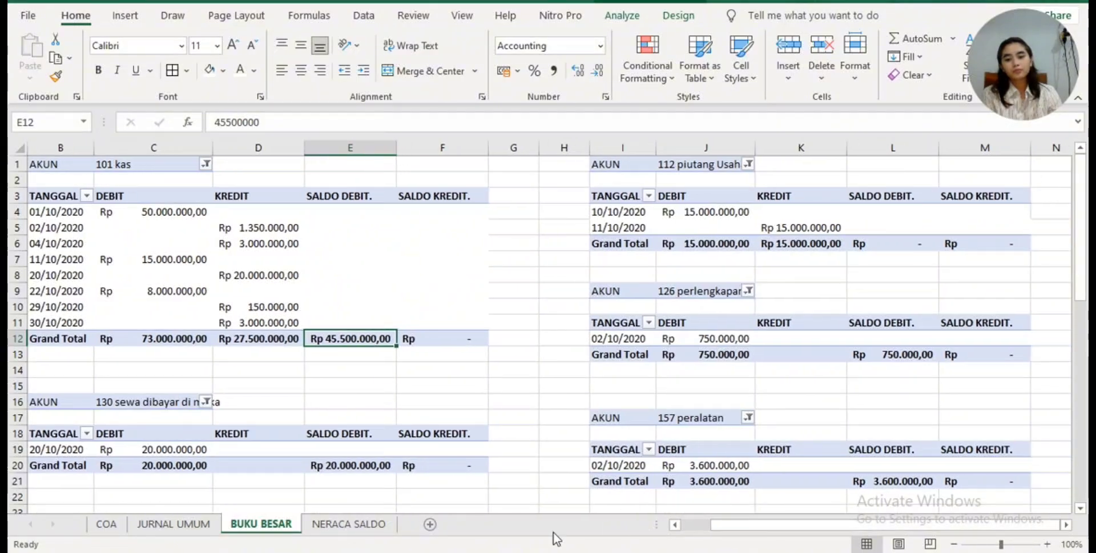
{"action": "left_click", "coordinate": [364, 529]}
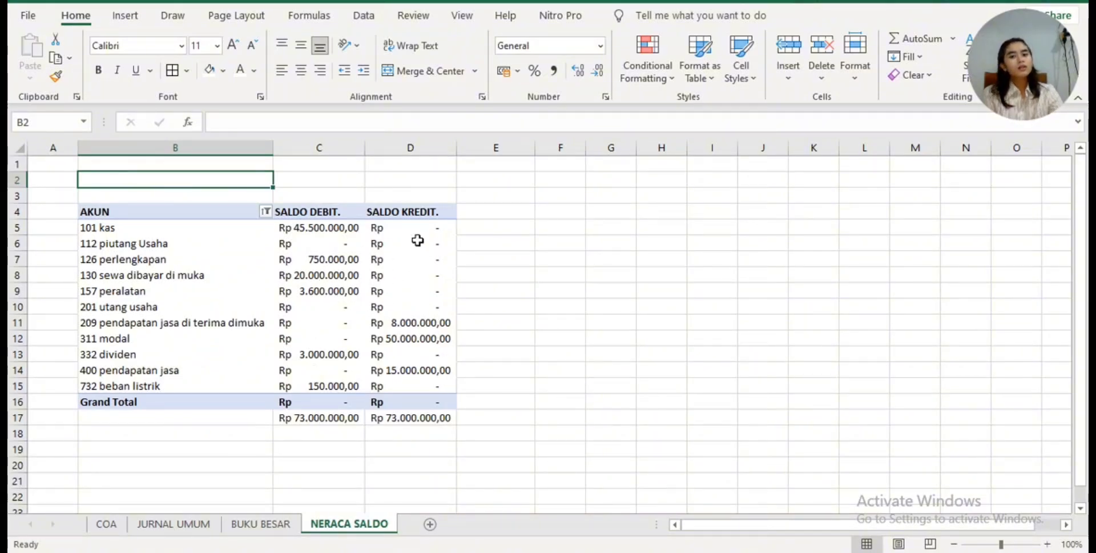
{"action": "mouse_move", "coordinate": [399, 303]}
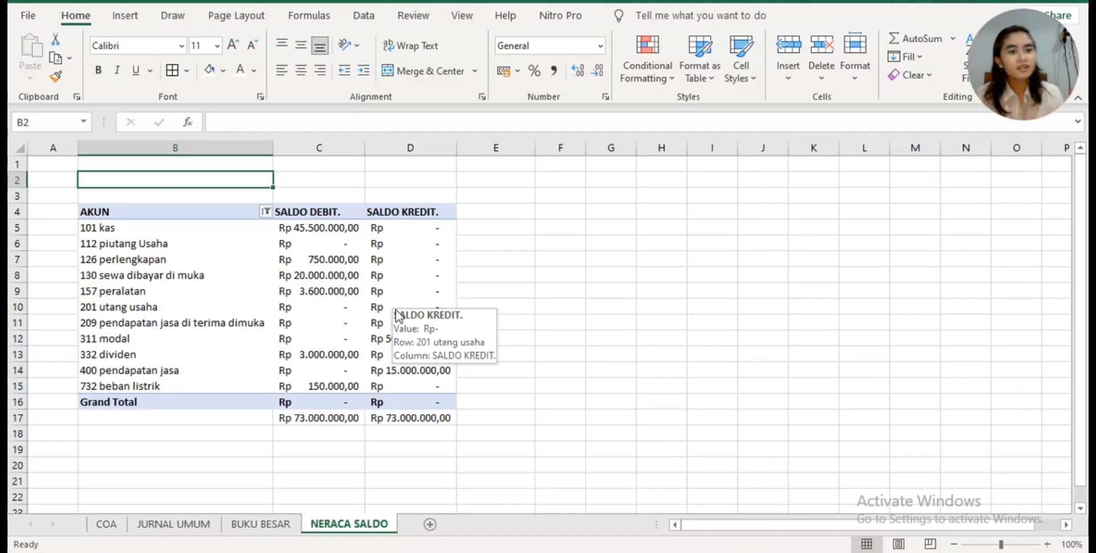